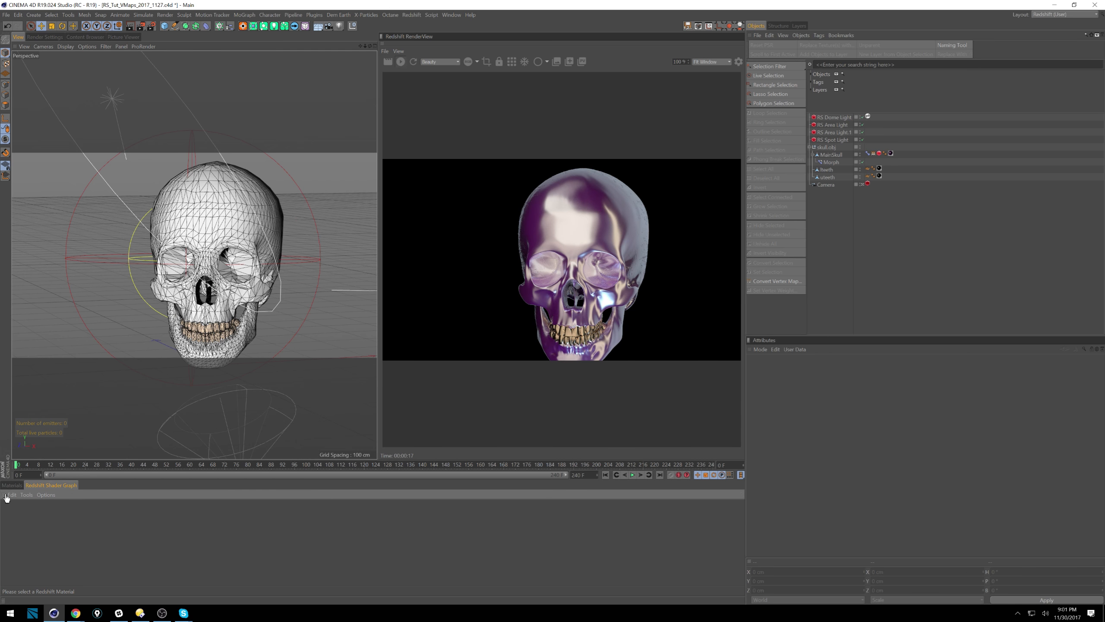
# Examine the SkullBase material's shader graph and the settings of its RS Vertex Attribute node
pyautogui.click(19, 539)
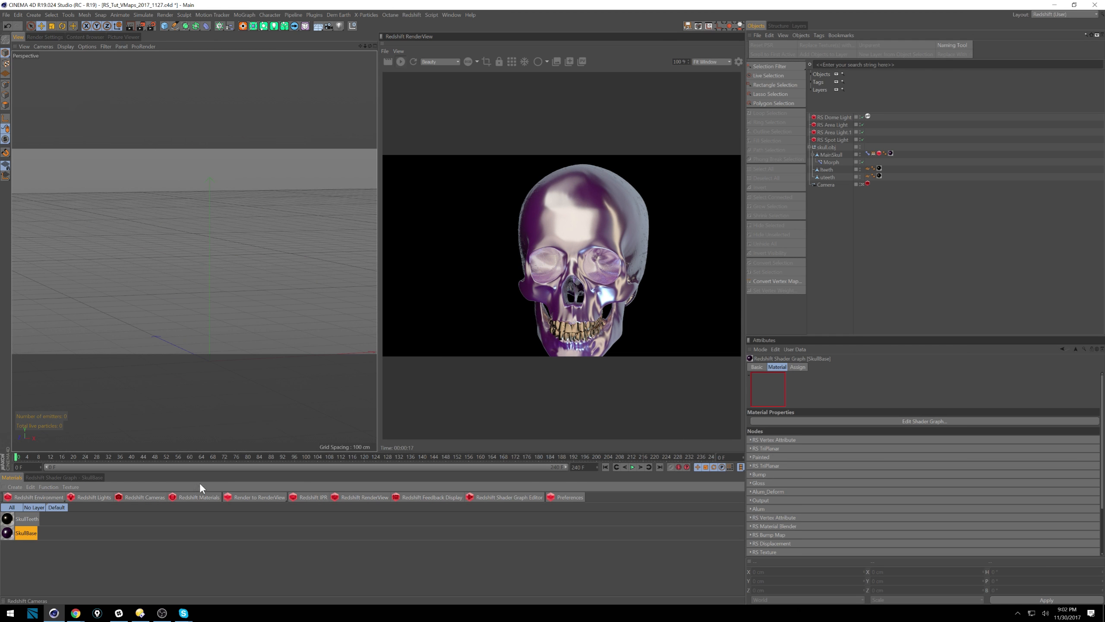
pyautogui.moveTo(211, 472); pyautogui.dragTo(60, 404)
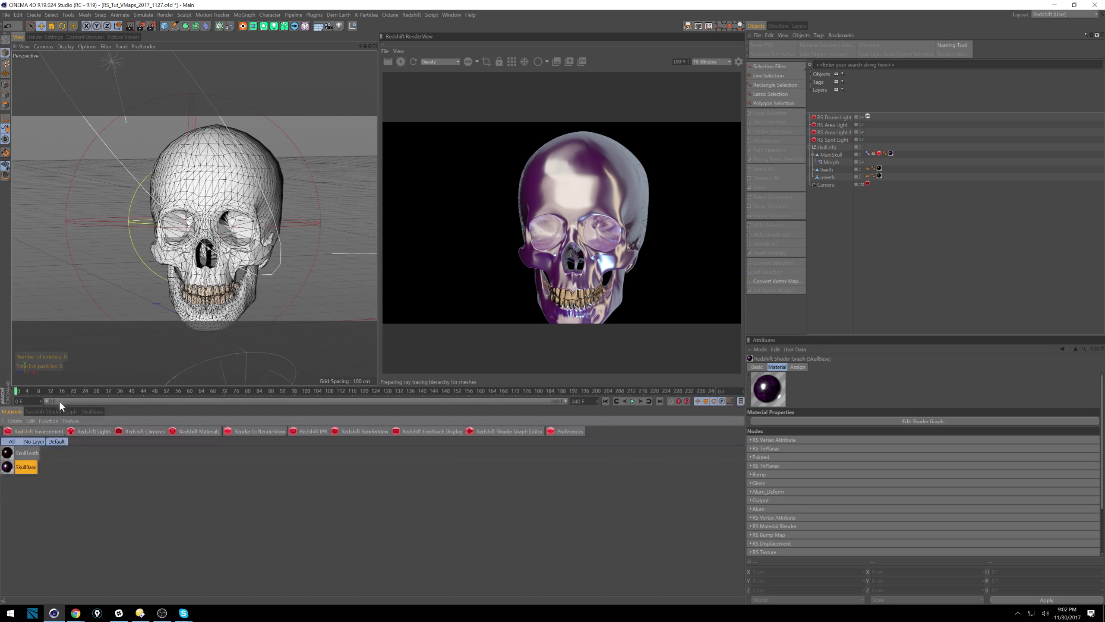
pyautogui.click(68, 411)
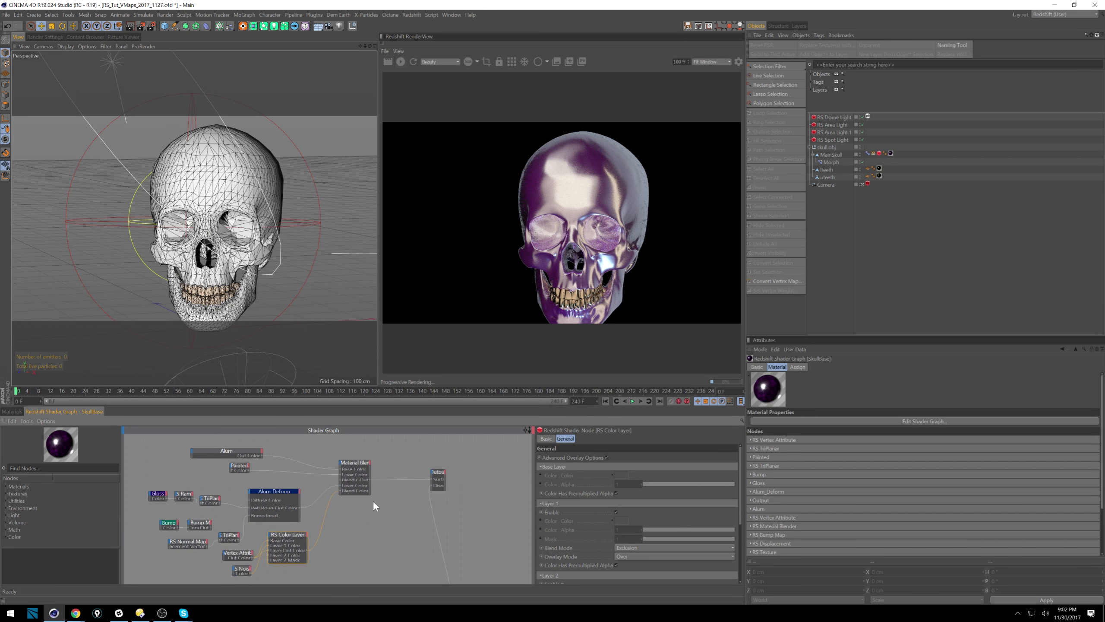
pyautogui.scroll(-3, 343, 520)
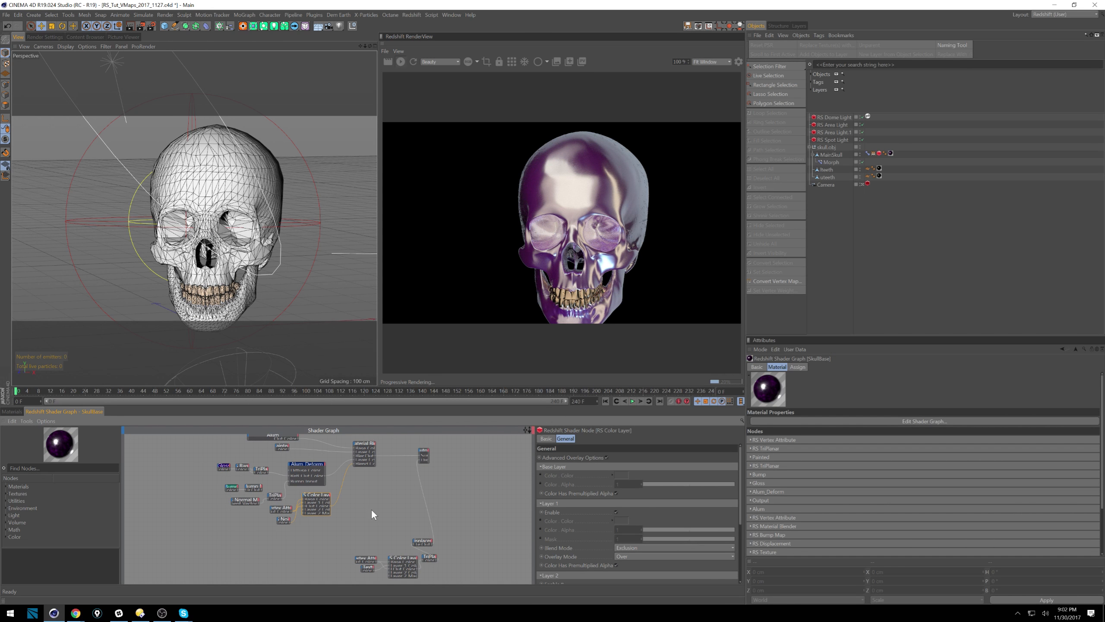
pyautogui.scroll(2, 373, 509)
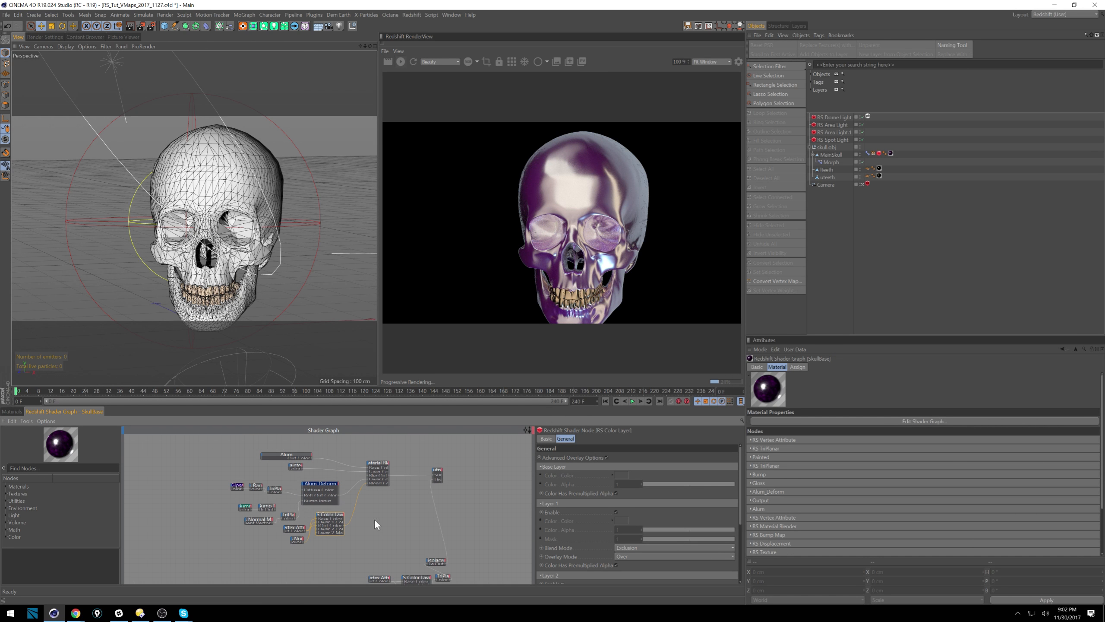
pyautogui.click(292, 531)
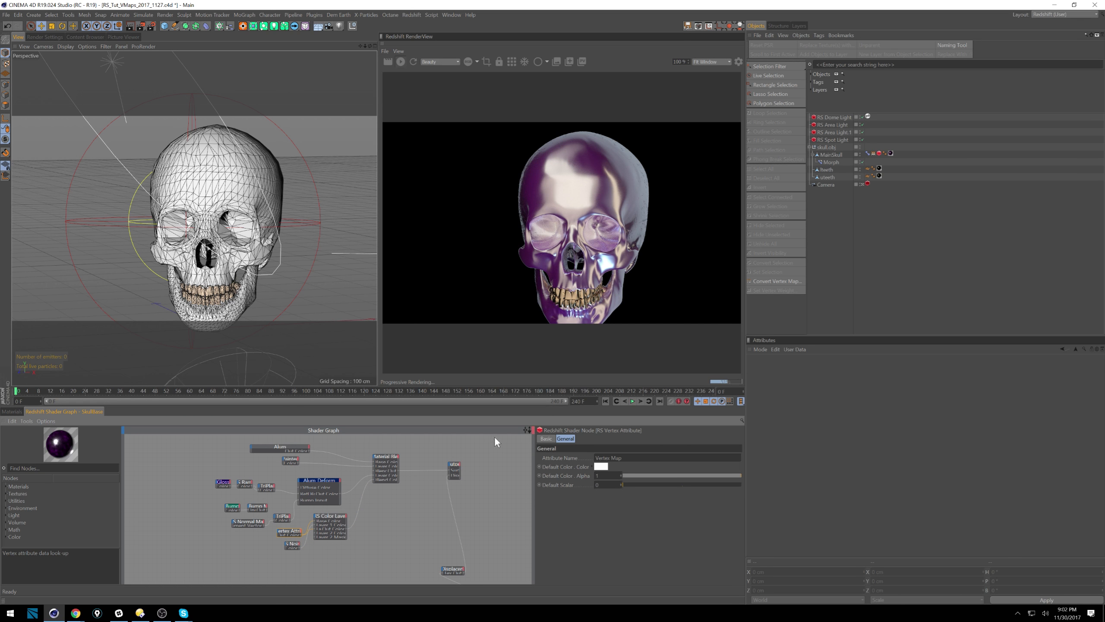
pyautogui.moveTo(425, 512); pyautogui.dragTo(327, 539, button='middle')
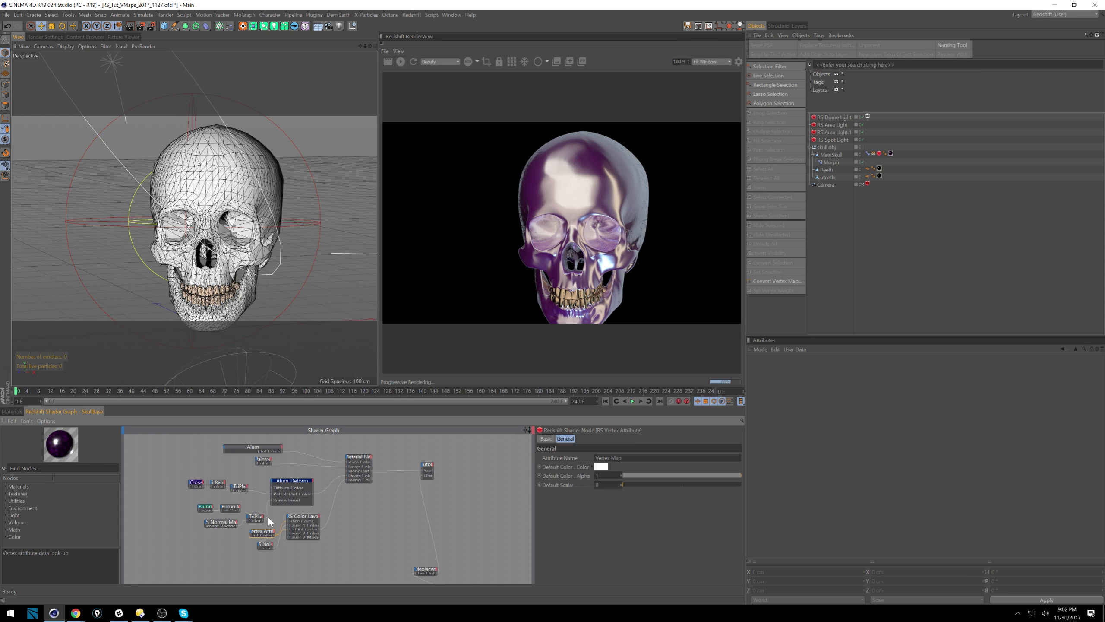
pyautogui.click(12, 411)
# Select the Morph deformer under MainSkull and move it back and forth across the skull
pyautogui.keyDown('alt'); pyautogui.moveTo(263, 250); pyautogui.dragTo(364, 198); pyautogui.keyUp('alt')
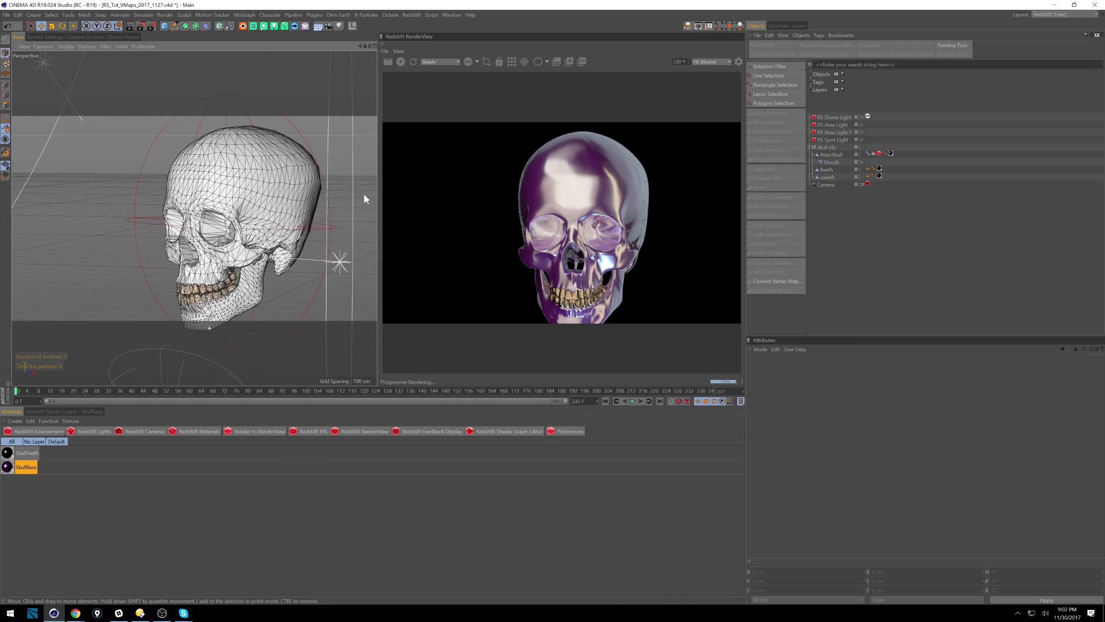
pyautogui.click(830, 161)
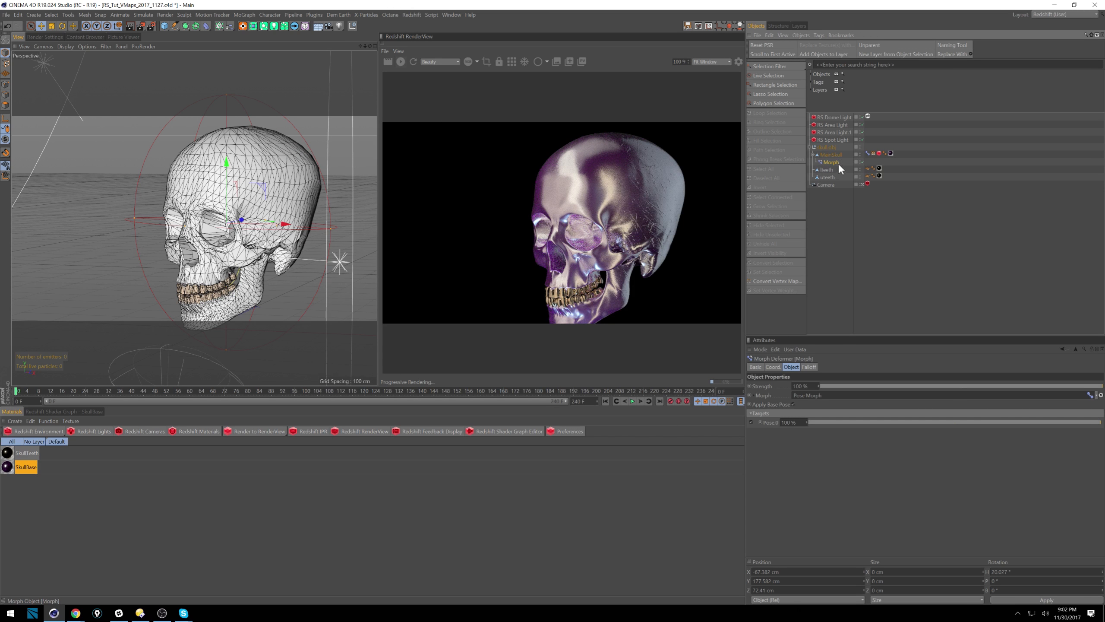
pyautogui.moveTo(241, 221); pyautogui.dragTo(110, 249)
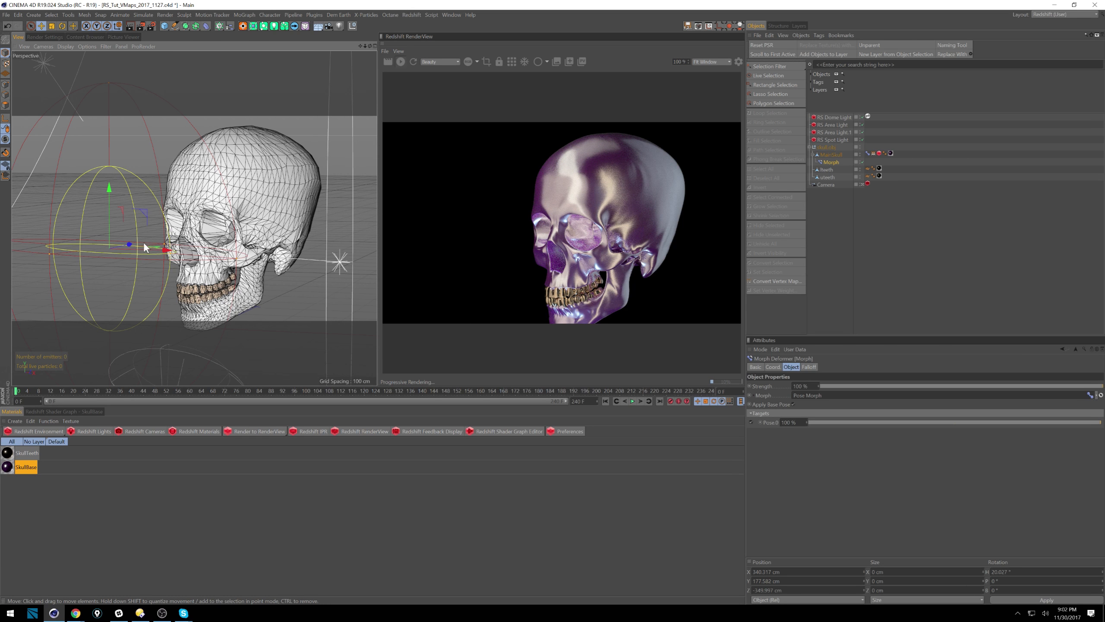
pyautogui.moveTo(126, 245); pyautogui.dragTo(302, 207)
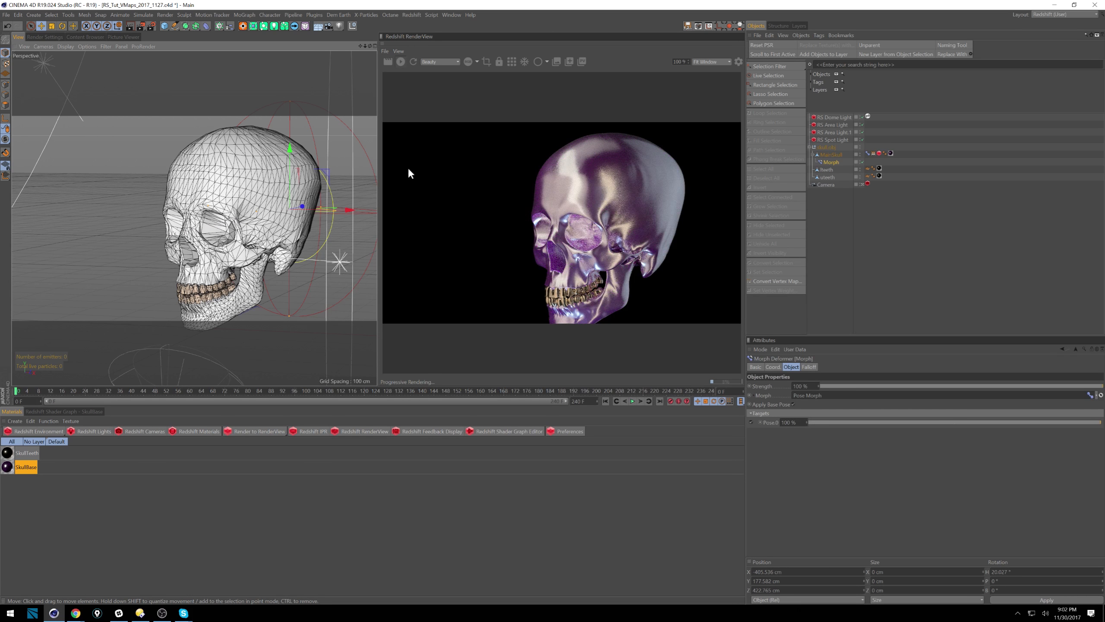
pyautogui.click(325, 205)
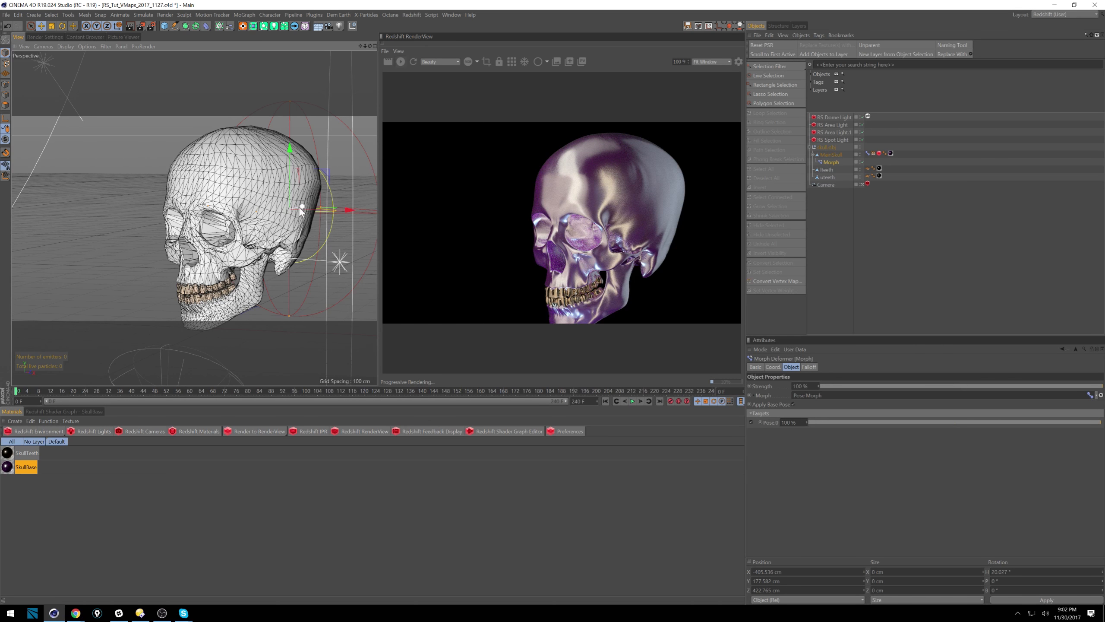
pyautogui.moveTo(298, 207); pyautogui.dragTo(259, 292)
# Scrub the timeline to frame 194 and raise the Morph deformer's falloff scale to about 967 %
pyautogui.click(407, 391)
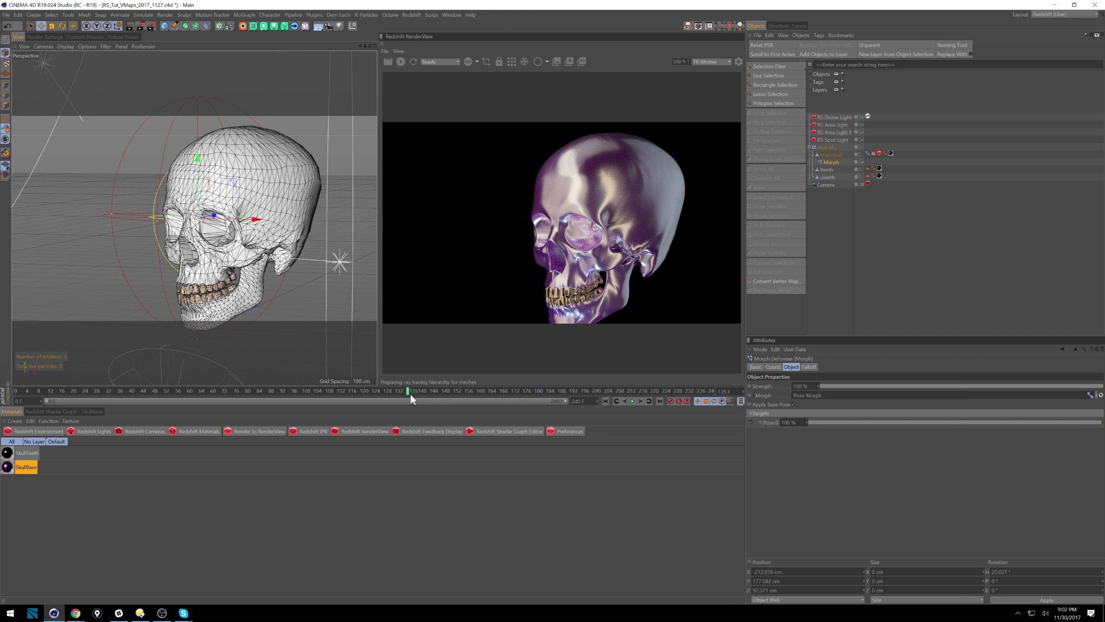
pyautogui.moveTo(579, 396); pyautogui.dragTo(582, 394)
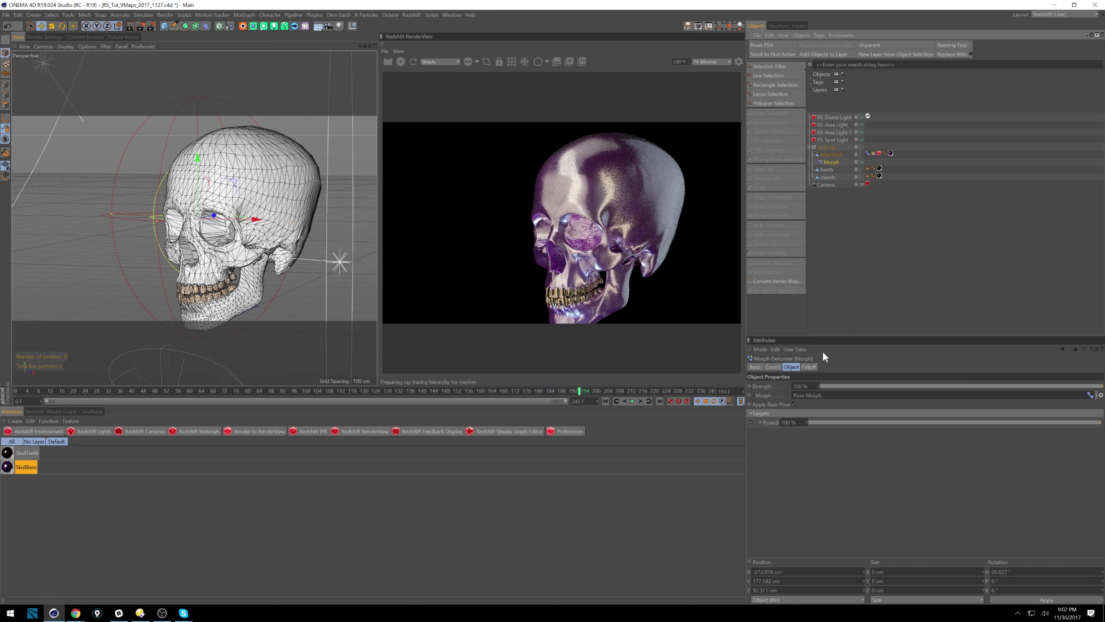
pyautogui.click(809, 367)
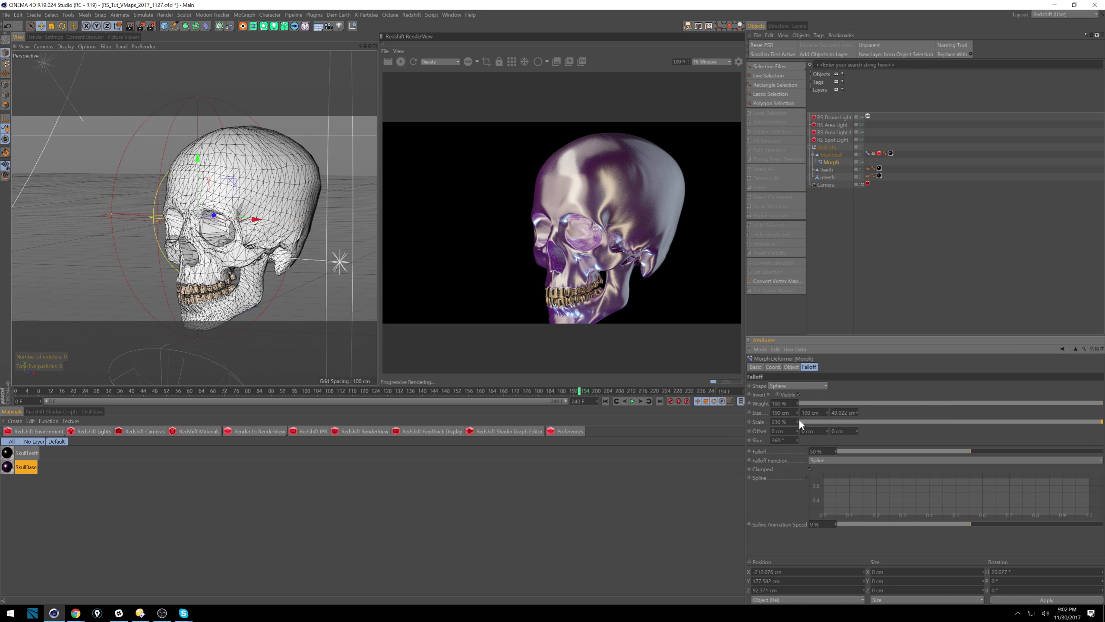
pyautogui.moveTo(797, 421); pyautogui.dragTo(836, 202)
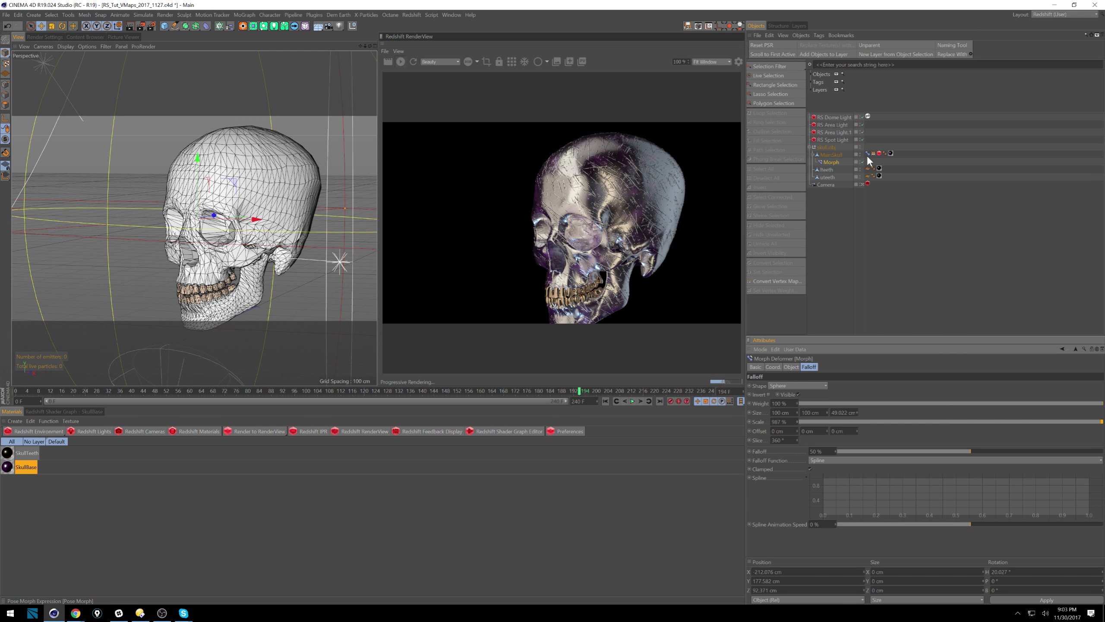
pyautogui.click(840, 161)
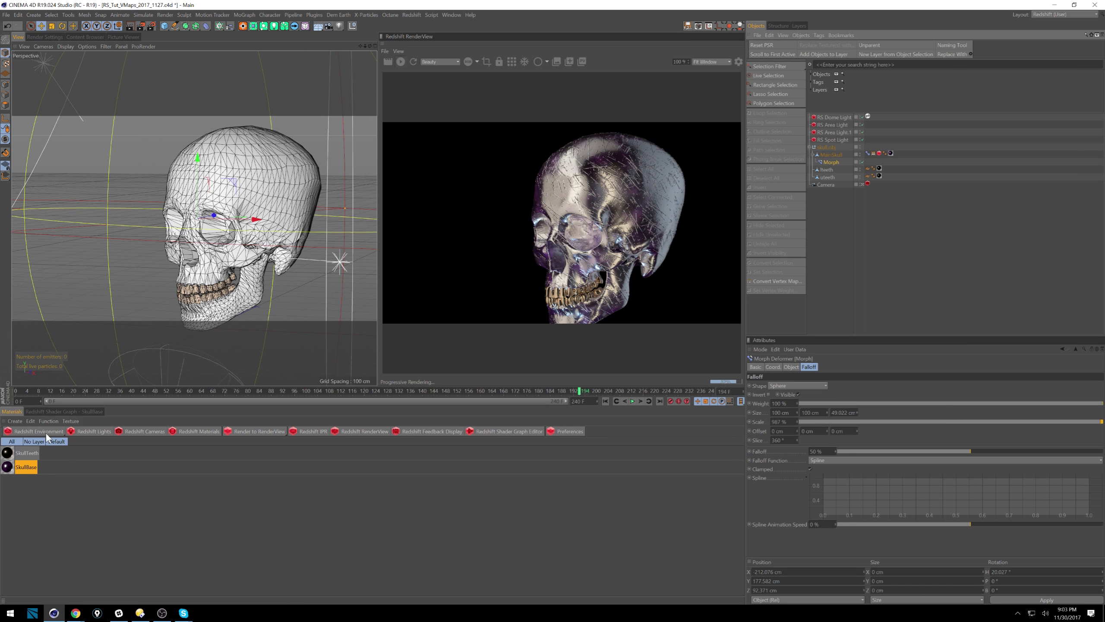
# Create a Redshift material named Skull_Simple and assign it to MainSkull in place of SkullBase
pyautogui.click(213, 431)
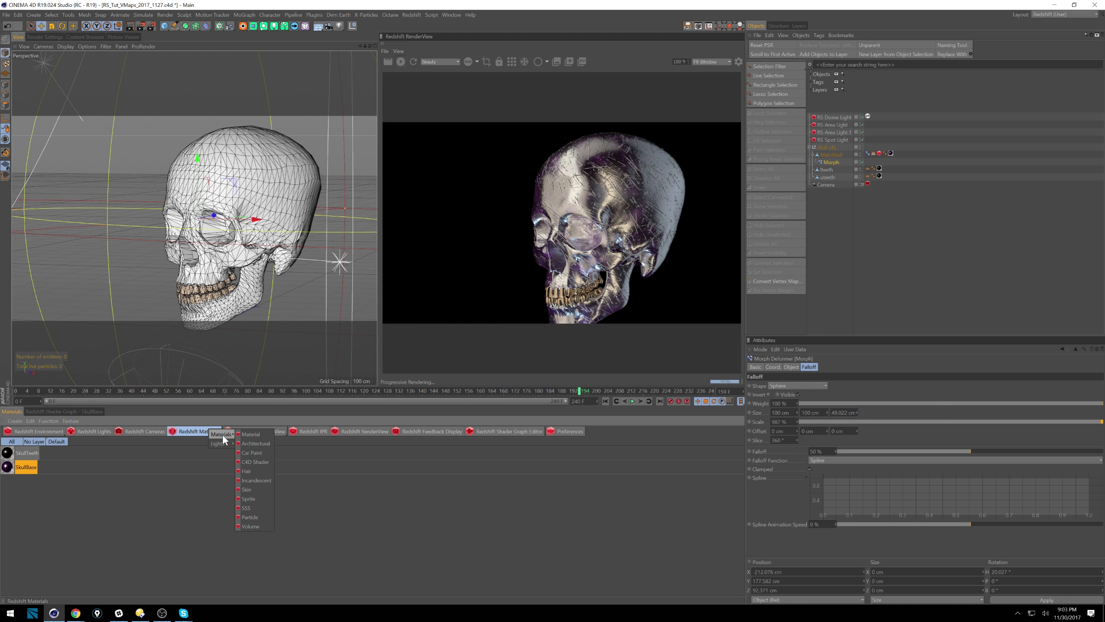
pyautogui.click(256, 434)
pyautogui.doubleClick(35, 452)
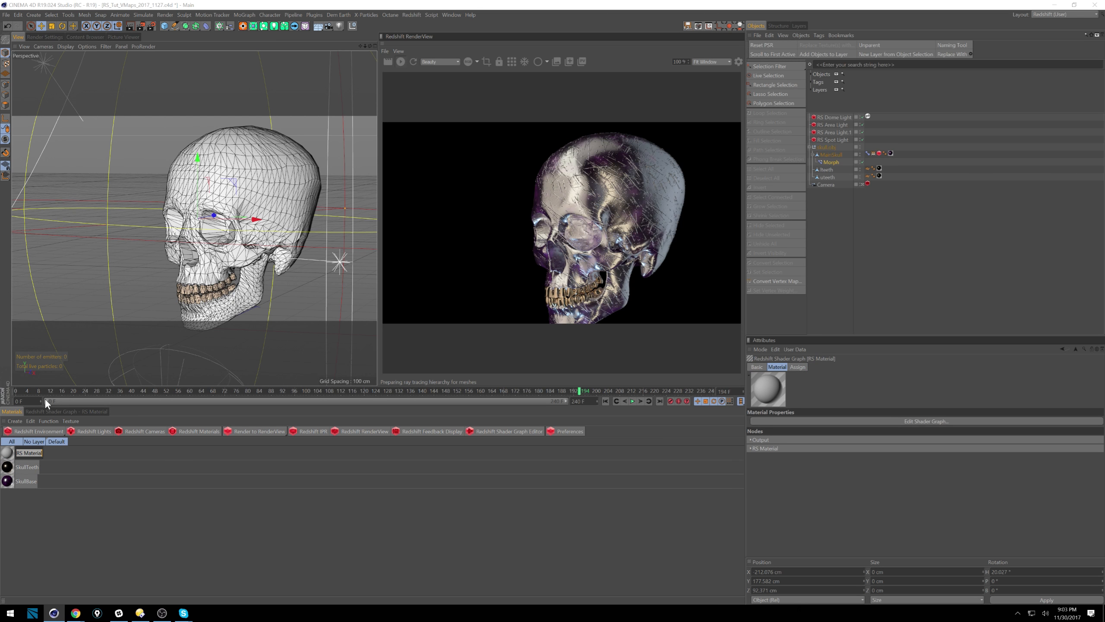
pyautogui.write('Skull_Simple')
pyautogui.press('Return')
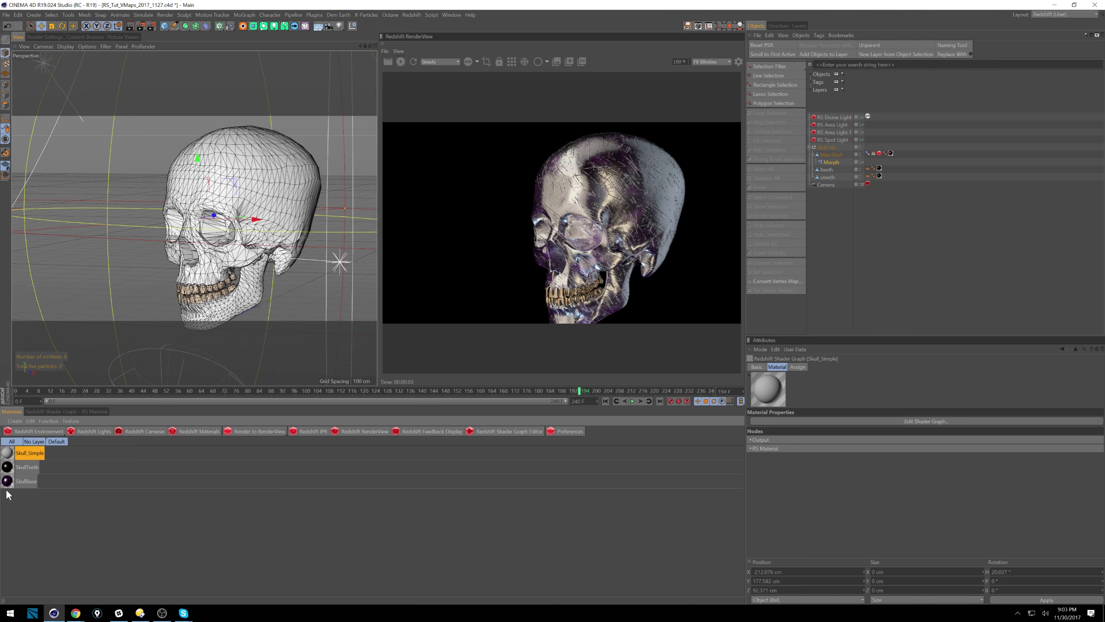
pyautogui.moveTo(8, 453); pyautogui.dragTo(892, 155)
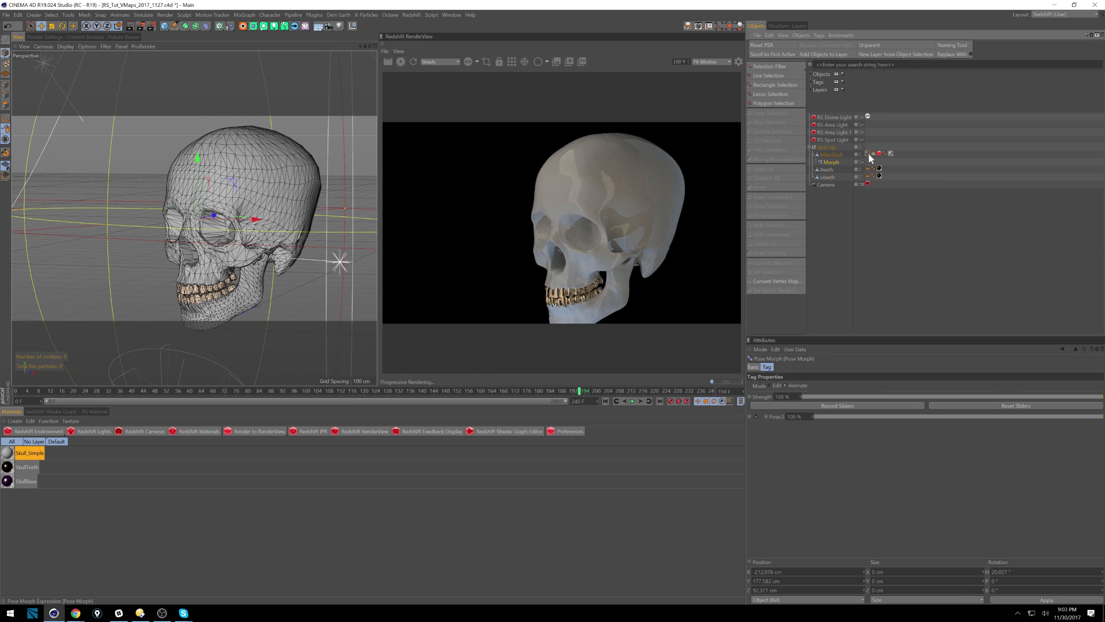
# Delete MainSkull's Pose Morph tag, vertex map tag and Morph deformer, and stop the live render
pyautogui.click(868, 153)
pyautogui.press('Delete')
pyautogui.click(834, 162)
pyautogui.press('Delete')
pyautogui.click(832, 155)
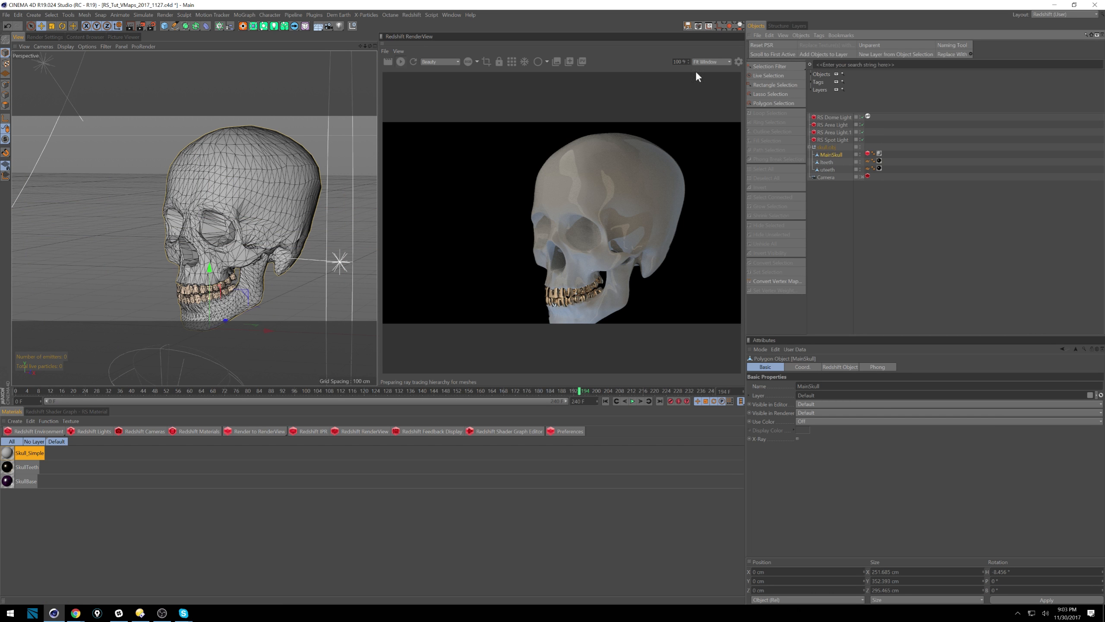
pyautogui.click(399, 62)
# Paint a vertex map patch on the upper side of MainSkull's cranium with the Paint Tool and name the map Displace
pyautogui.keyDown('alt'); pyautogui.moveTo(303, 166); pyautogui.dragTo(233, 195); pyautogui.keyUp('alt')
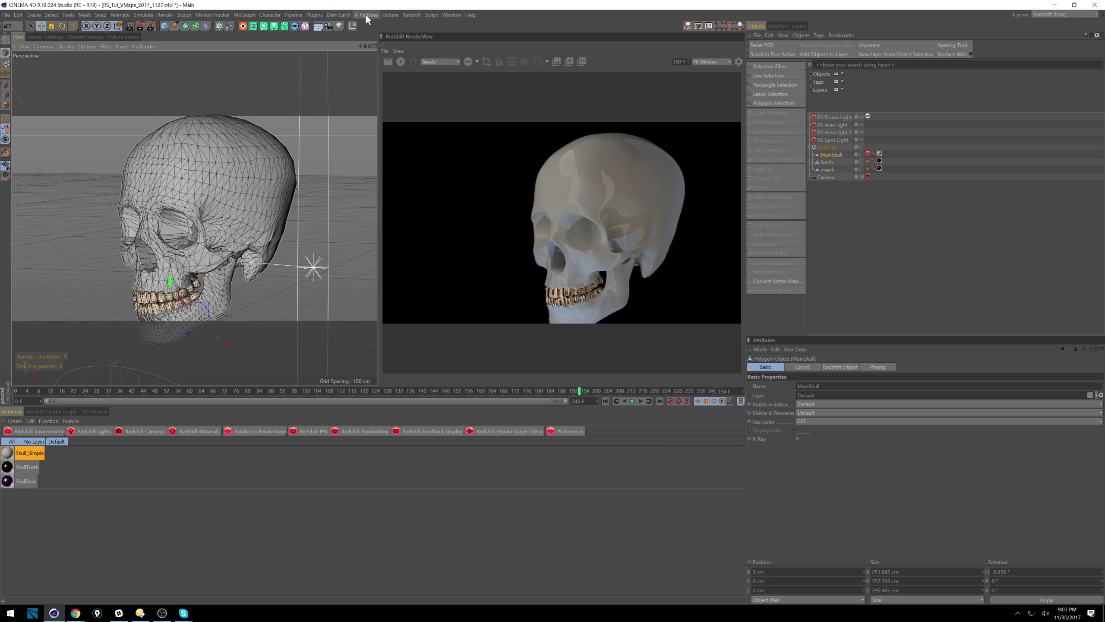
pyautogui.click(269, 15)
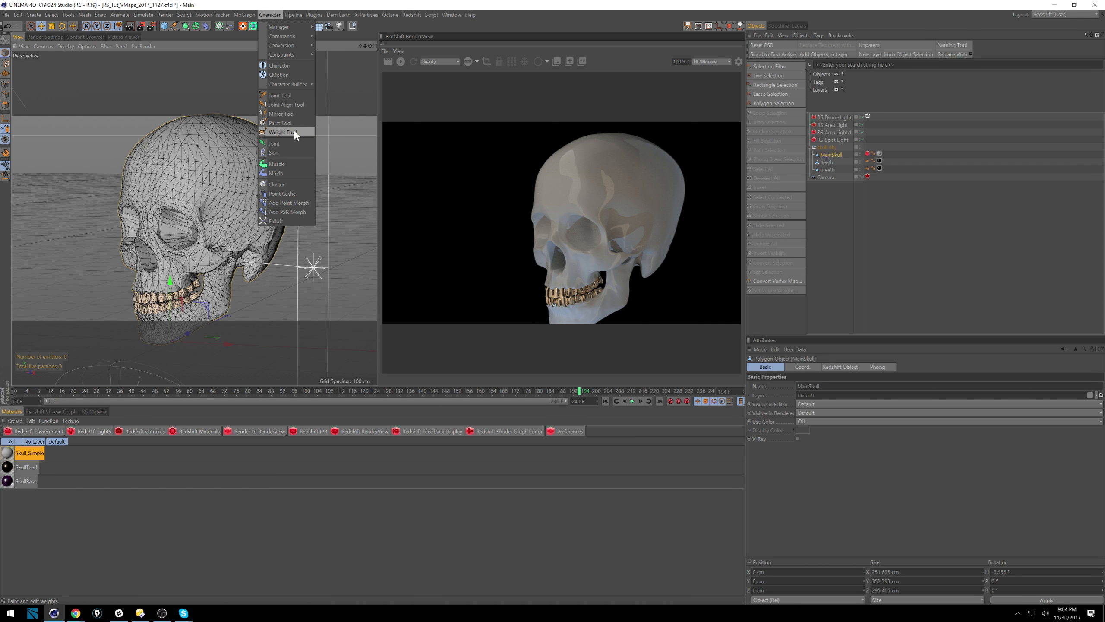
pyautogui.click(278, 133)
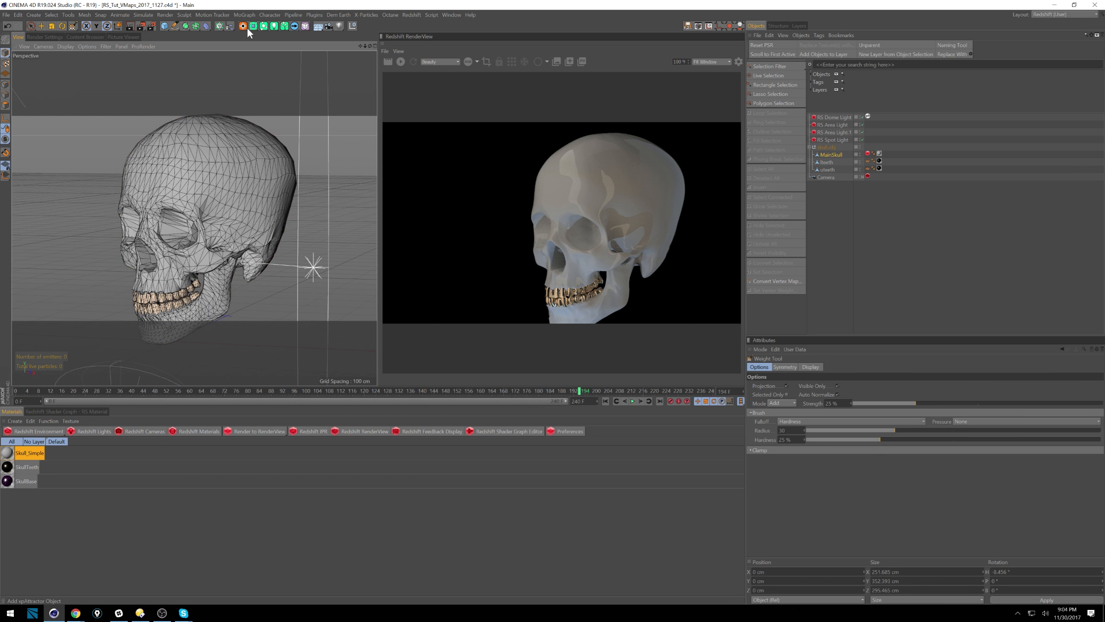
pyautogui.click(271, 15)
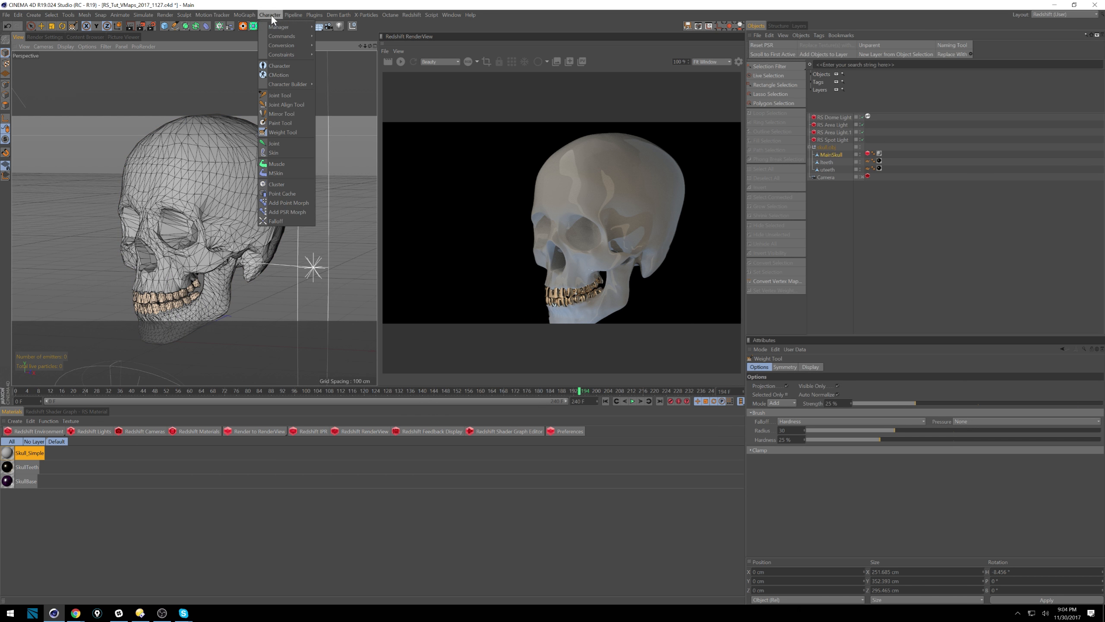
pyautogui.click(287, 123)
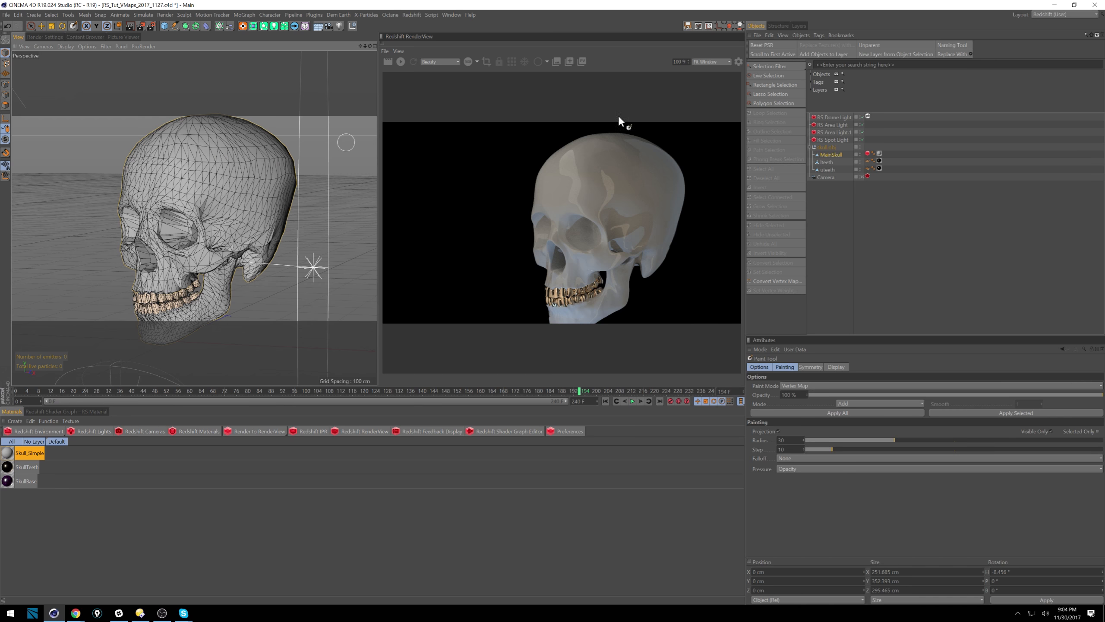
pyautogui.click(829, 162)
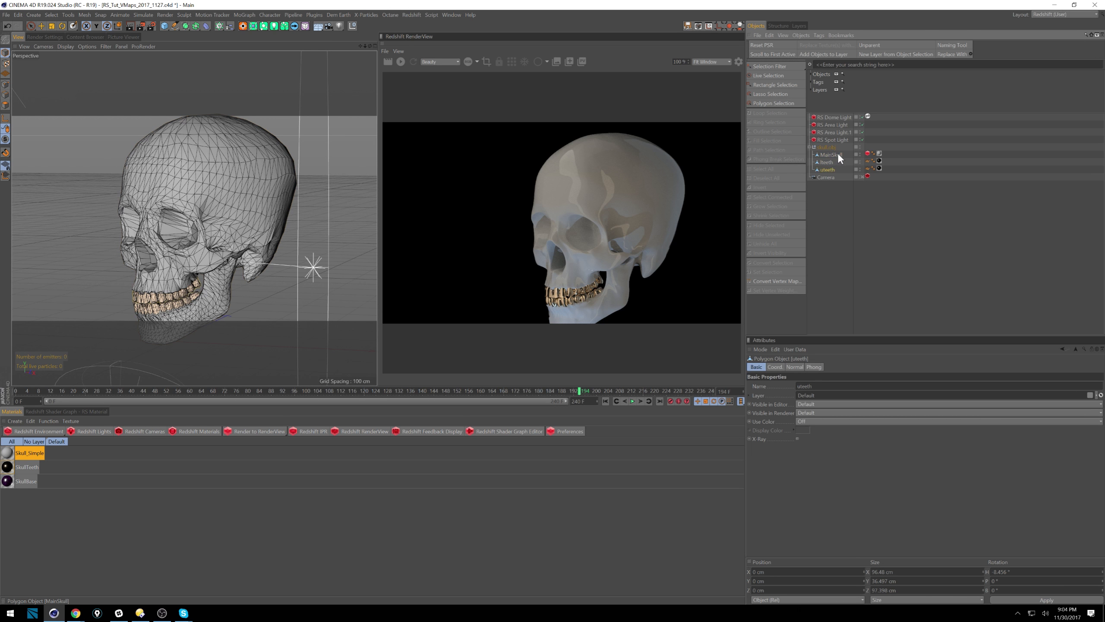
pyautogui.click(830, 154)
pyautogui.moveTo(196, 150)
pyautogui.mouseDown()
pyautogui.moveTo(174, 159)
pyautogui.moveTo(259, 175)
pyautogui.mouseUp()
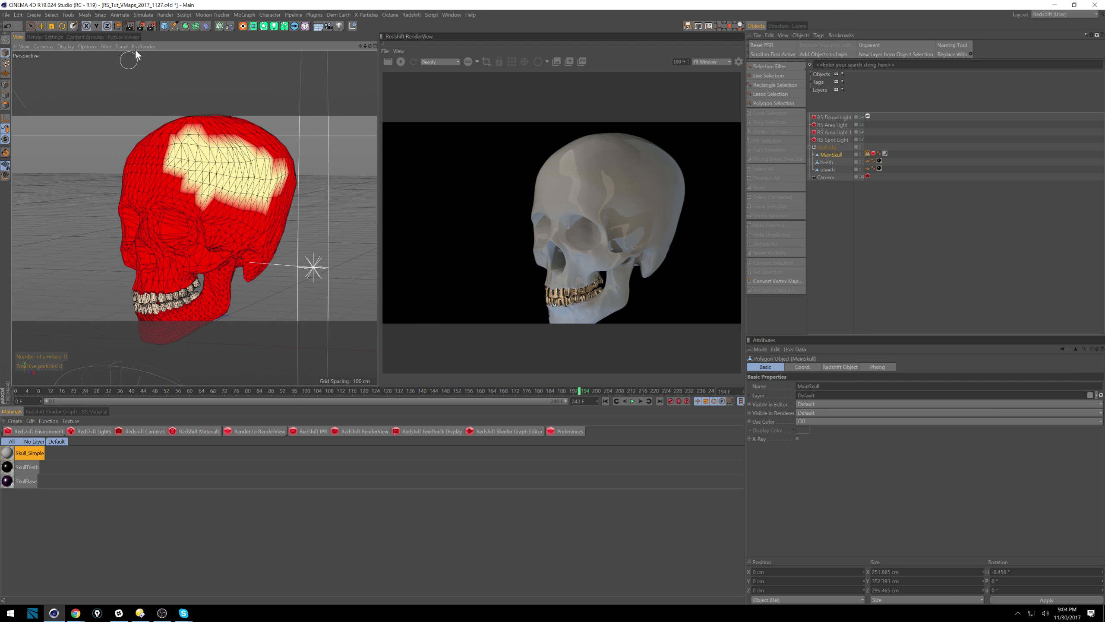
pyautogui.click(868, 154)
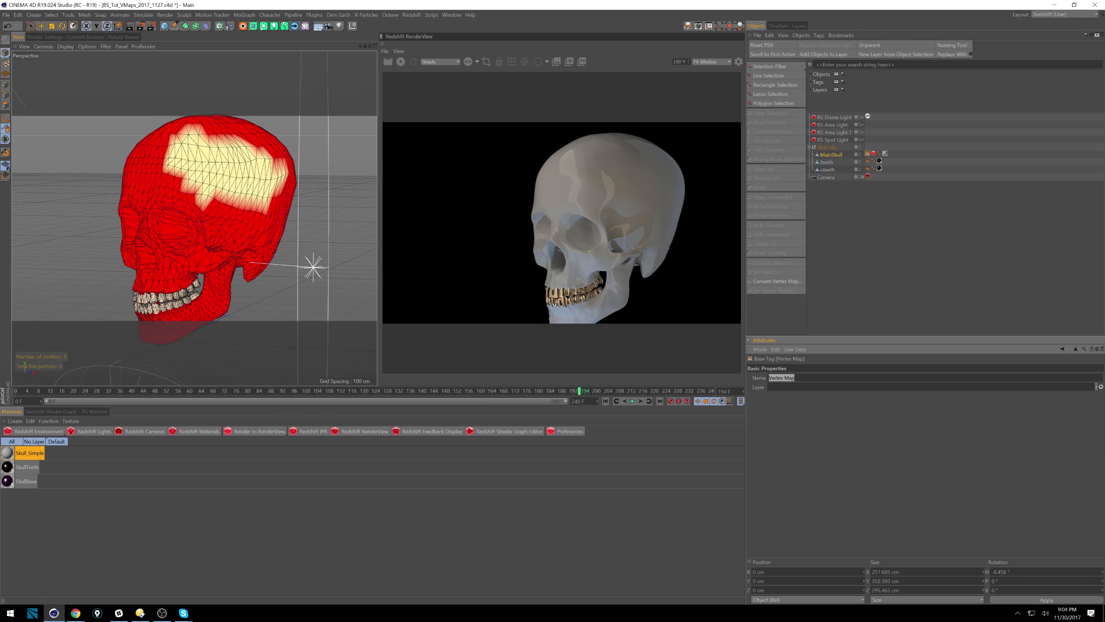
pyautogui.write('Displace')
# Add a Displacer deformer as a child of MainSkull and give it a Restriction tag
pyautogui.click(207, 25)
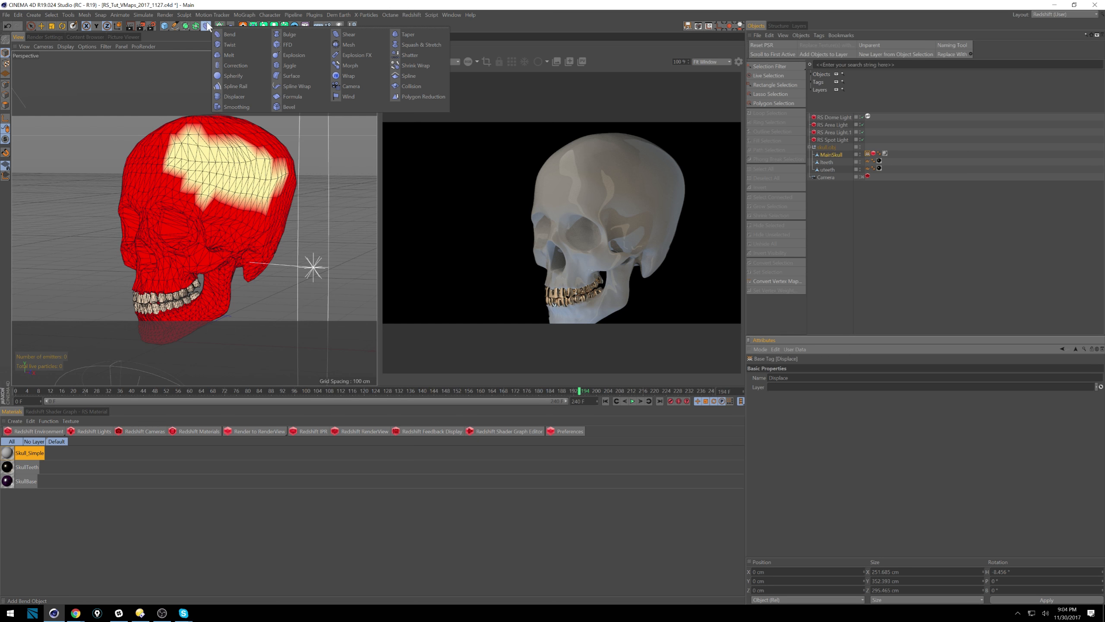
pyautogui.click(235, 96)
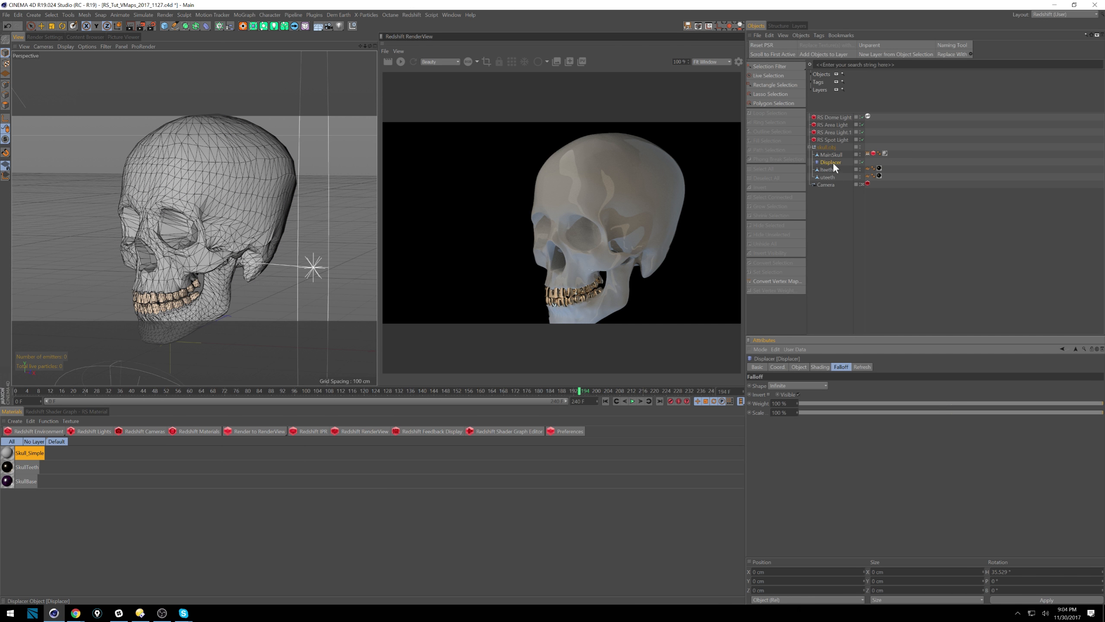
pyautogui.moveTo(833, 153); pyautogui.dragTo(834, 154)
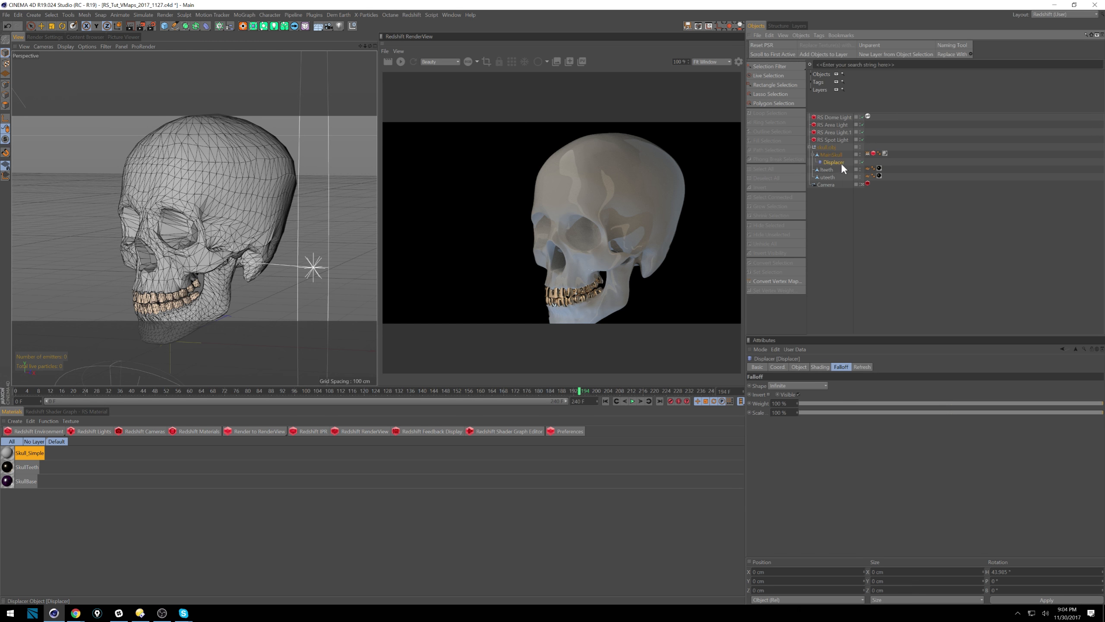
pyautogui.rightClick(841, 162)
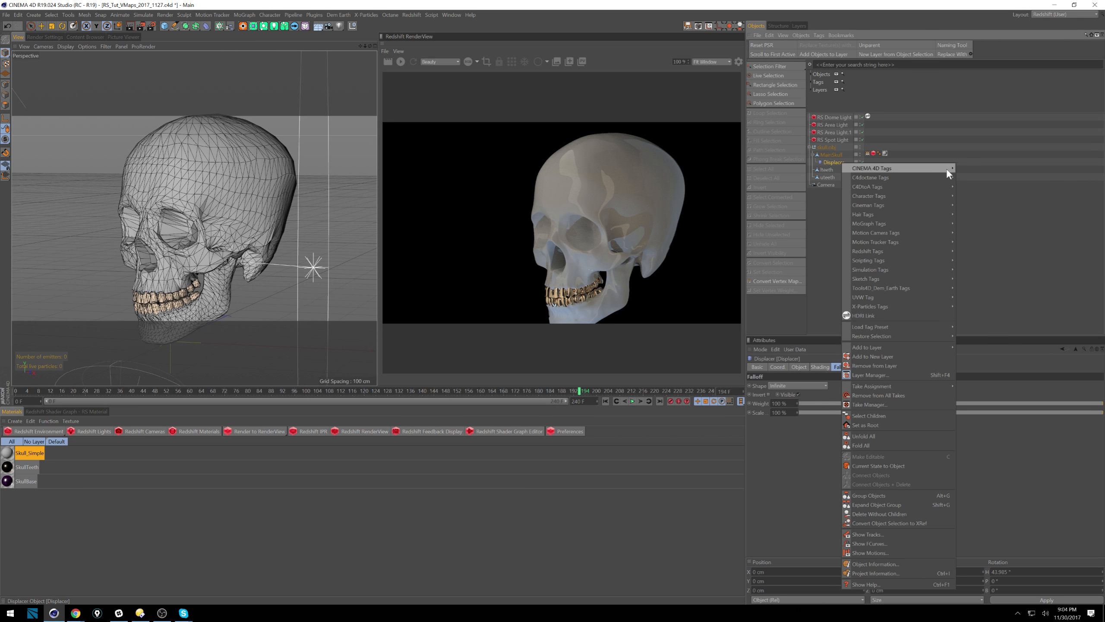
pyautogui.moveTo(957, 167)
pyautogui.click(991, 323)
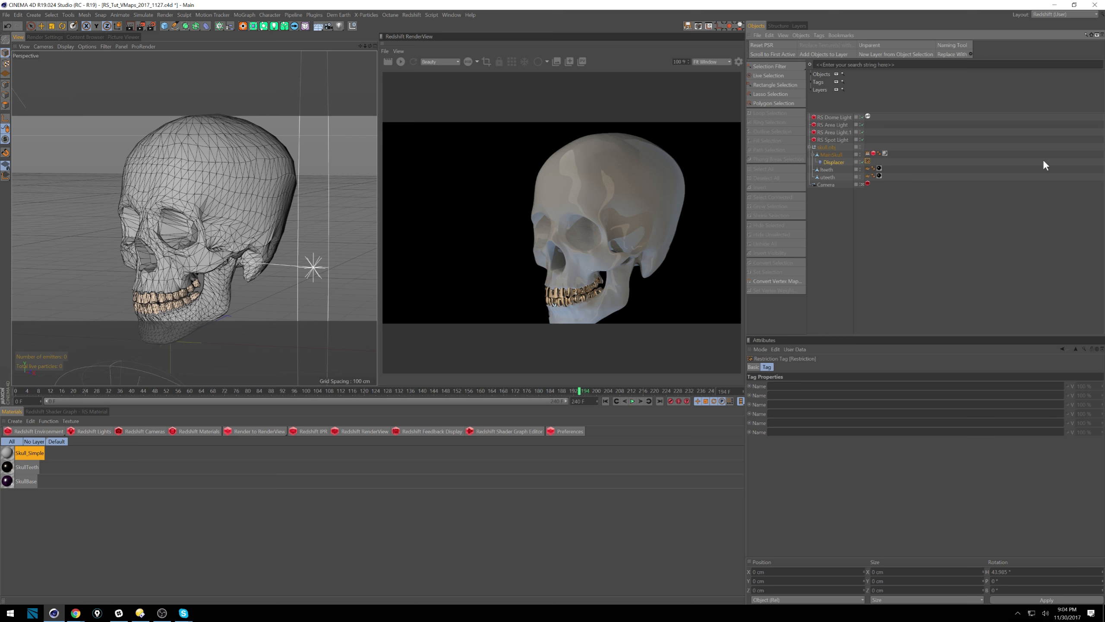
# Link the Displace vertex map to the Displacer's Restriction tag and load a Noise shader into the Displacer's shading
pyautogui.moveTo(869, 157); pyautogui.dragTo(794, 386)
pyautogui.click(834, 162)
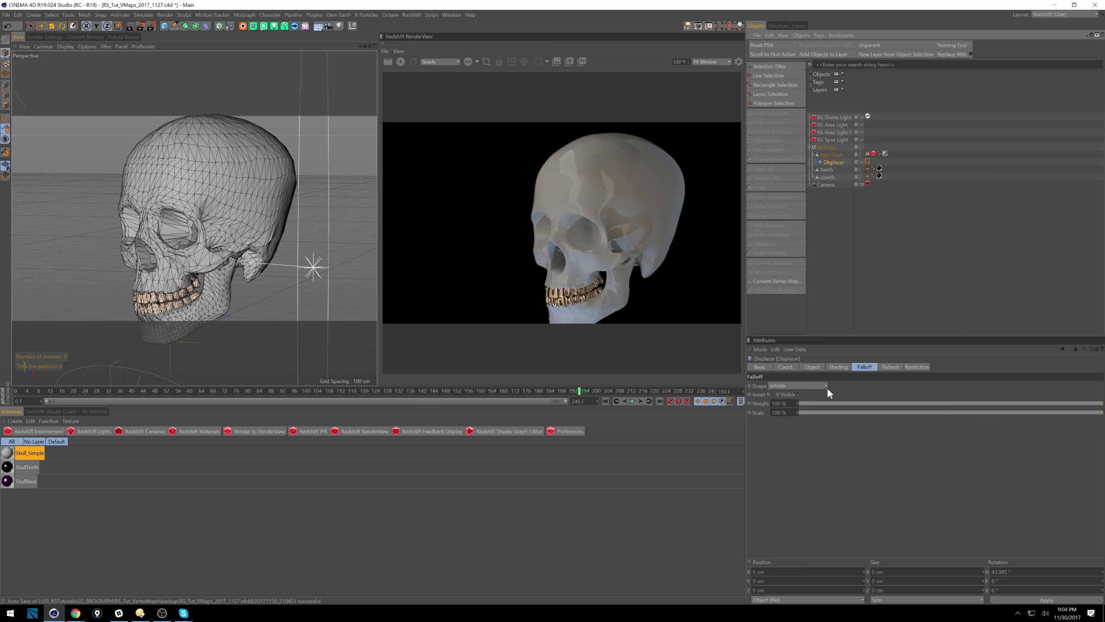
pyautogui.click(827, 367)
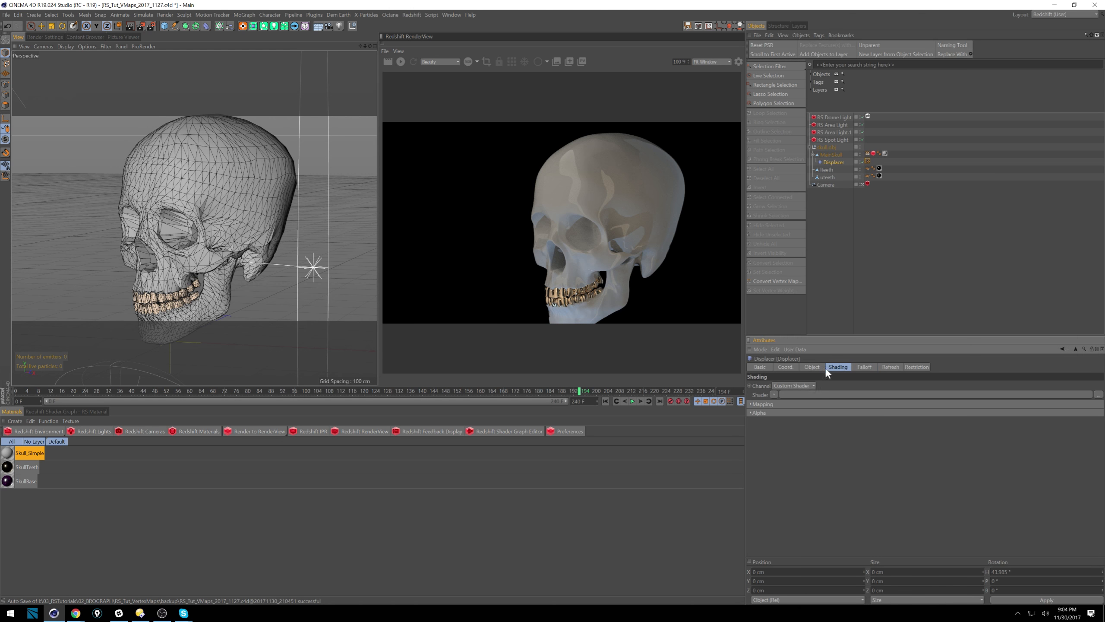
pyautogui.click(774, 395)
pyautogui.click(818, 262)
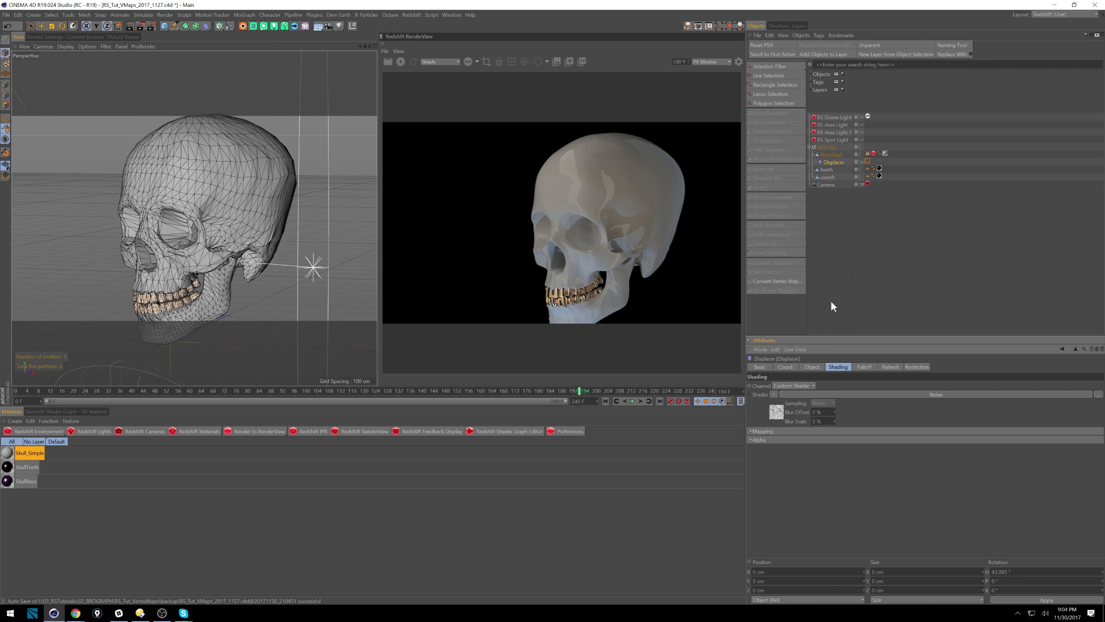
# Start the live Redshift render and set the Displacer's height to 56 cm
pyautogui.click(400, 61)
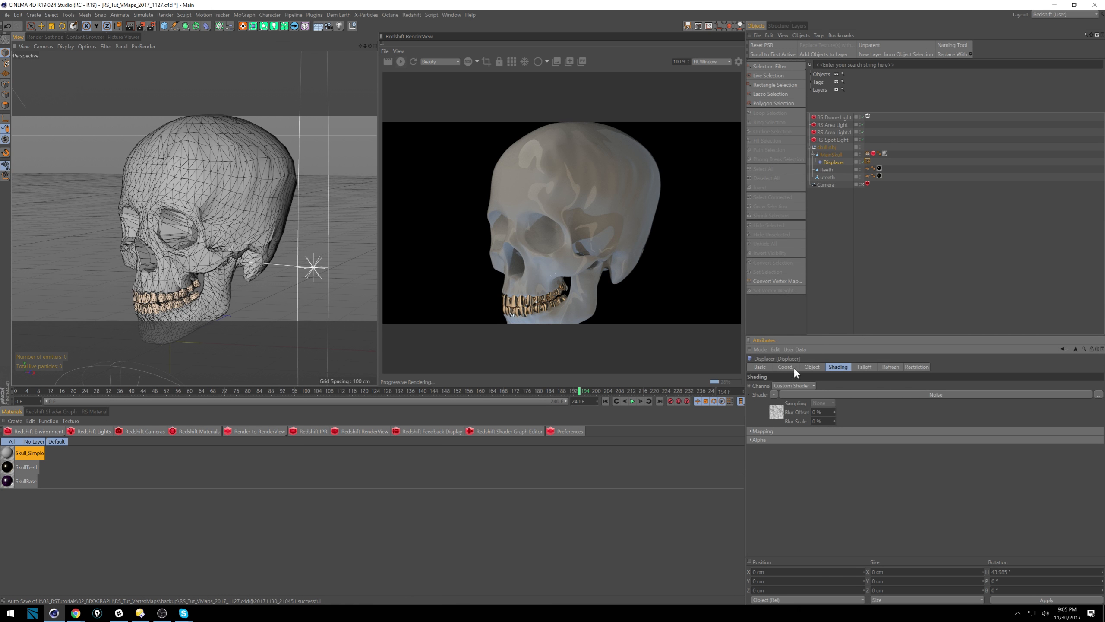
pyautogui.click(812, 367)
pyautogui.moveTo(802, 406); pyautogui.dragTo(832, 385)
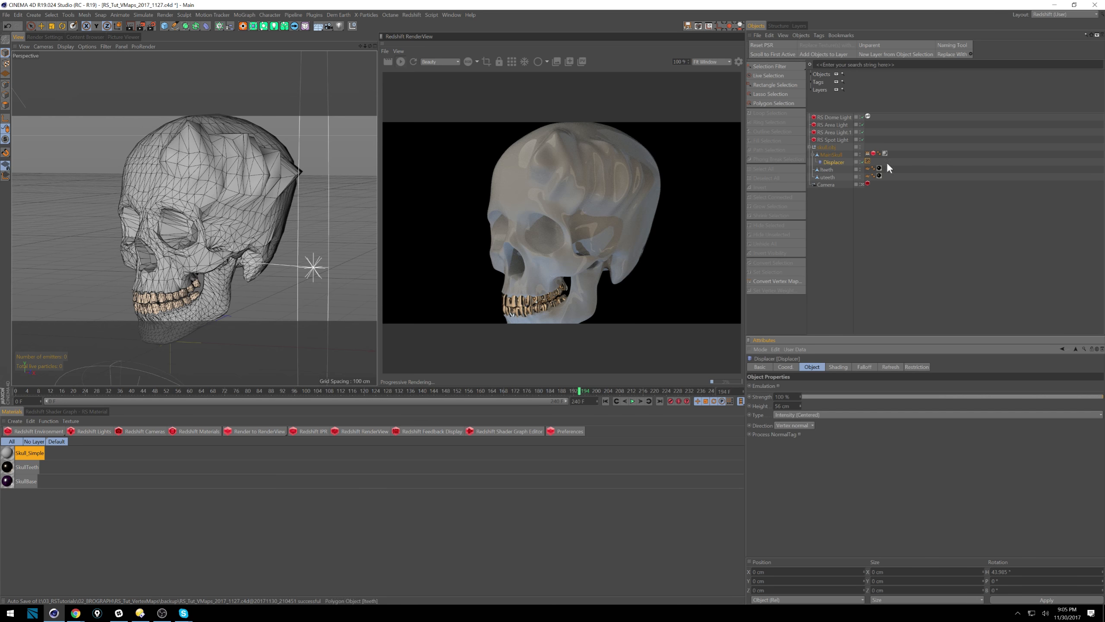
# Smooth the edges of the painted Displace vertex map on the cranium with the Paint Tool in Smooth mode
pyautogui.click(868, 153)
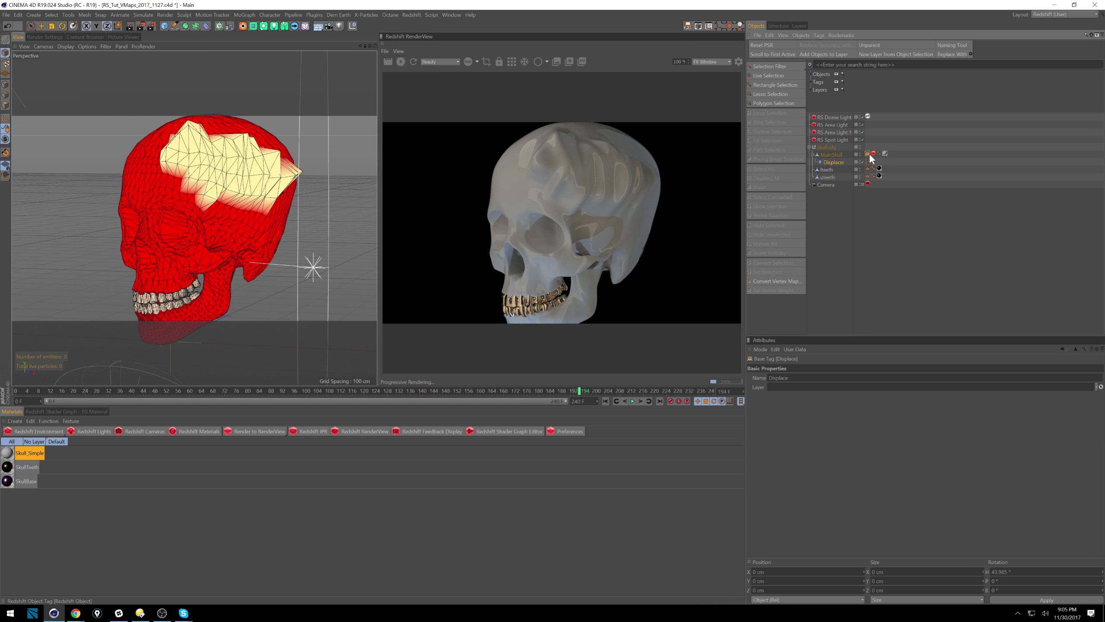
pyautogui.doubleClick(867, 154)
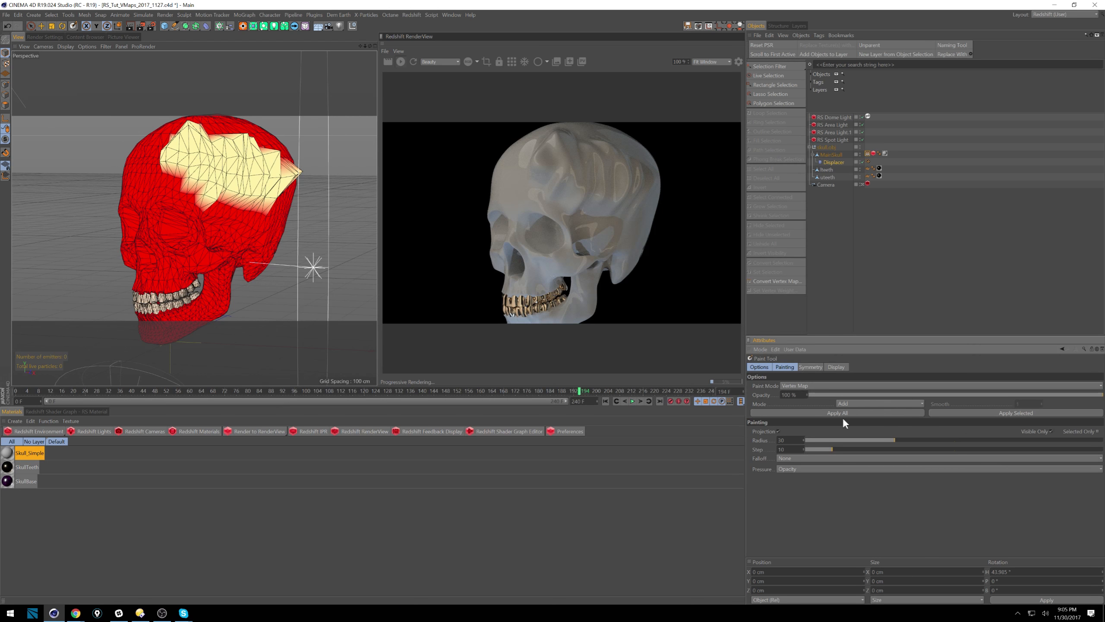
pyautogui.click(883, 404)
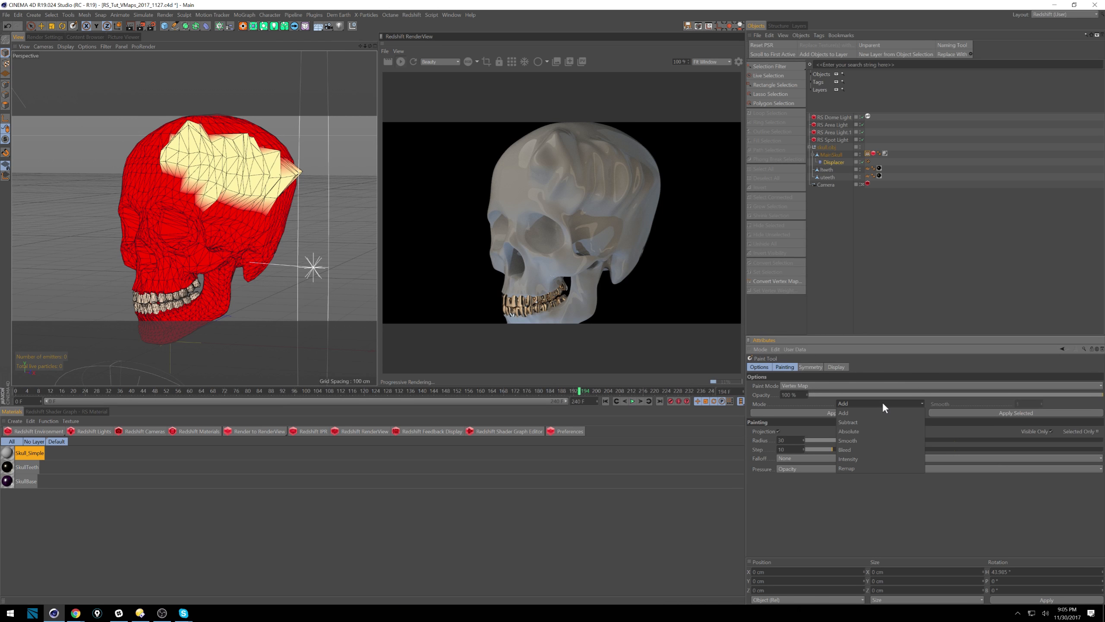
pyautogui.click(863, 440)
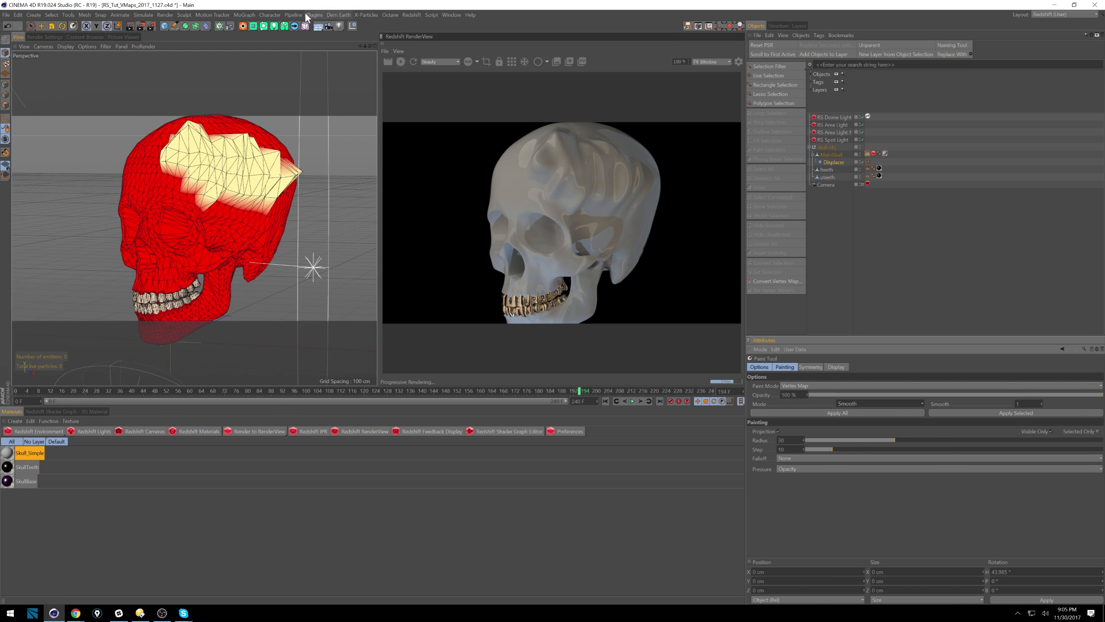
pyautogui.moveTo(196, 137)
pyautogui.mouseDown()
pyautogui.moveTo(179, 124)
pyautogui.moveTo(251, 150)
pyautogui.moveTo(243, 139)
pyautogui.moveTo(300, 172)
pyautogui.moveTo(255, 201)
pyautogui.moveTo(168, 159)
pyautogui.moveTo(163, 168)
pyautogui.mouseUp()
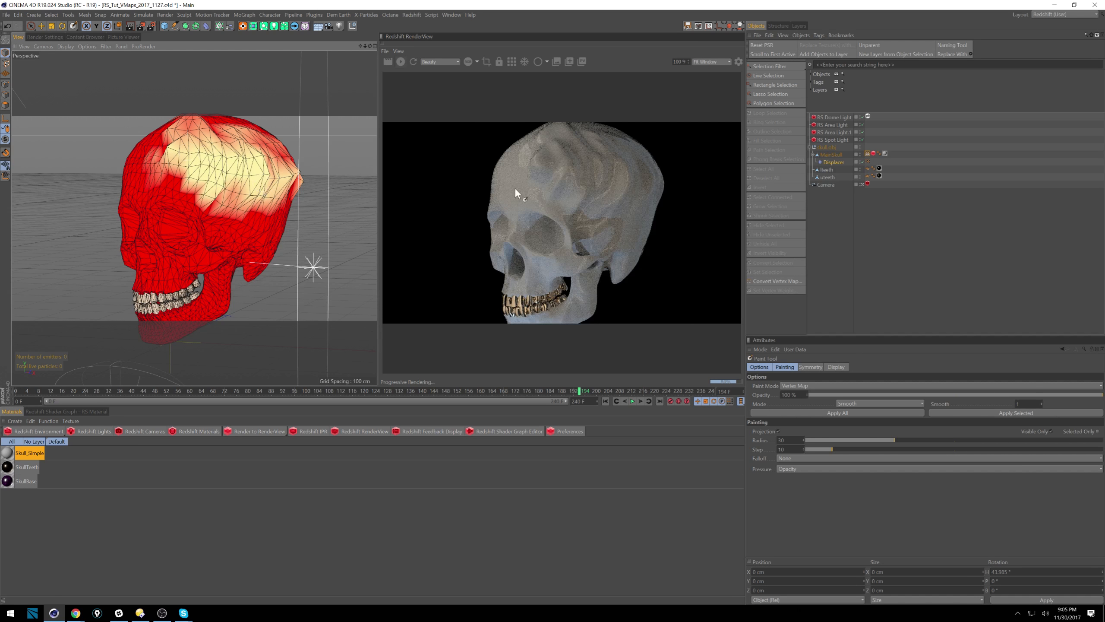
pyautogui.moveTo(267, 178)
pyautogui.mouseDown()
pyautogui.moveTo(305, 174)
pyautogui.moveTo(294, 186)
pyautogui.mouseUp()
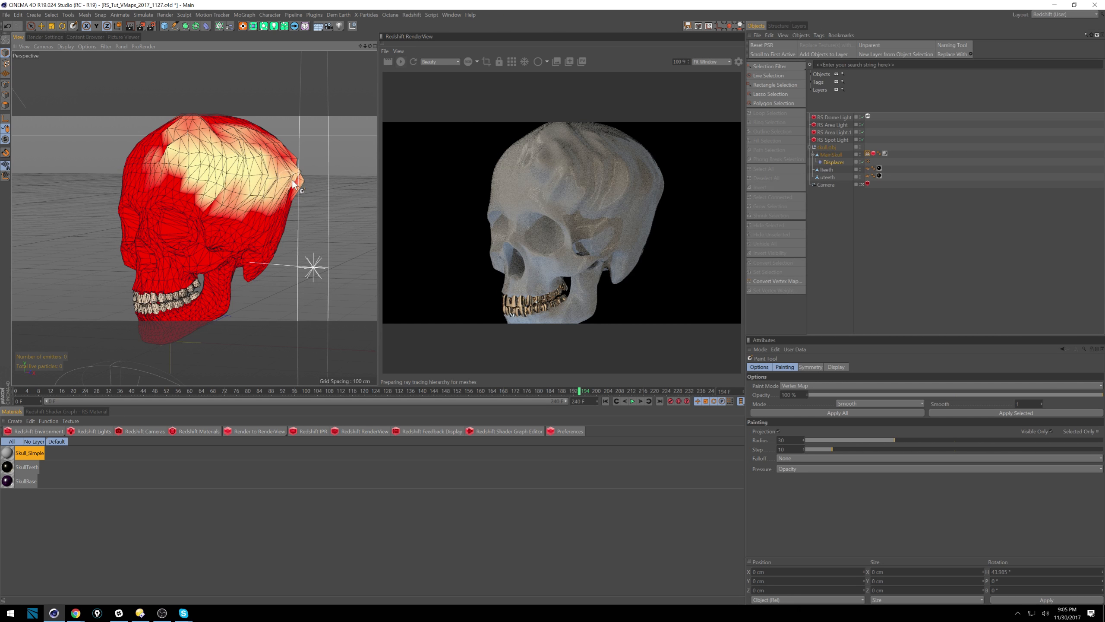
# Remove parts of the cranium's vertex map with the Paint Tool in Subtract mode, setting the step to 4 and opacity to 29%
pyautogui.click(893, 404)
pyautogui.click(887, 420)
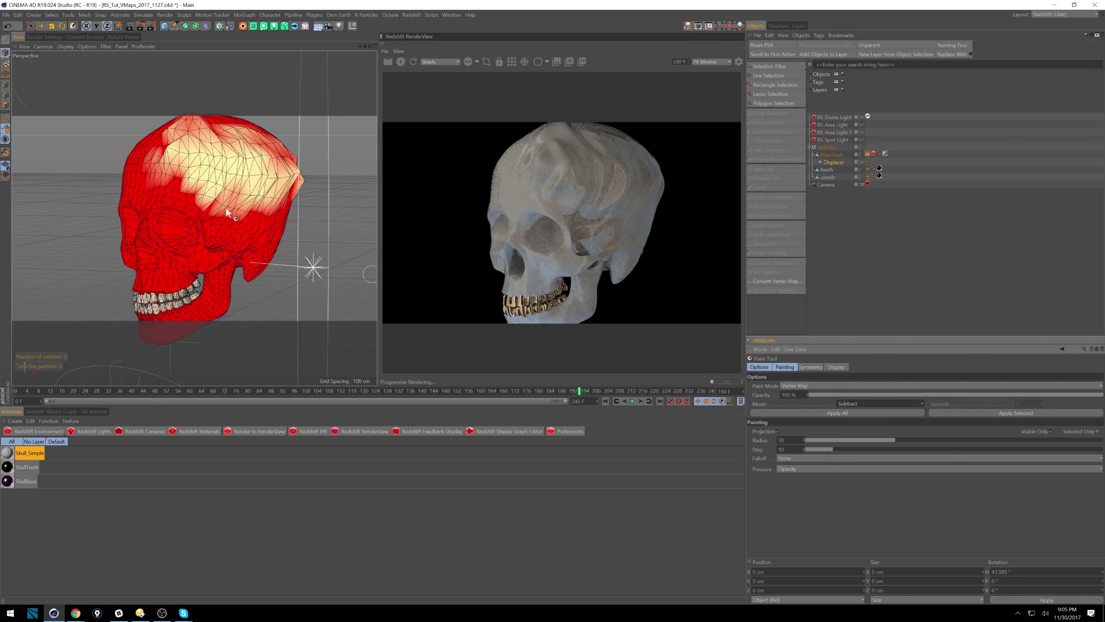
pyautogui.moveTo(207, 164); pyautogui.dragTo(194, 199)
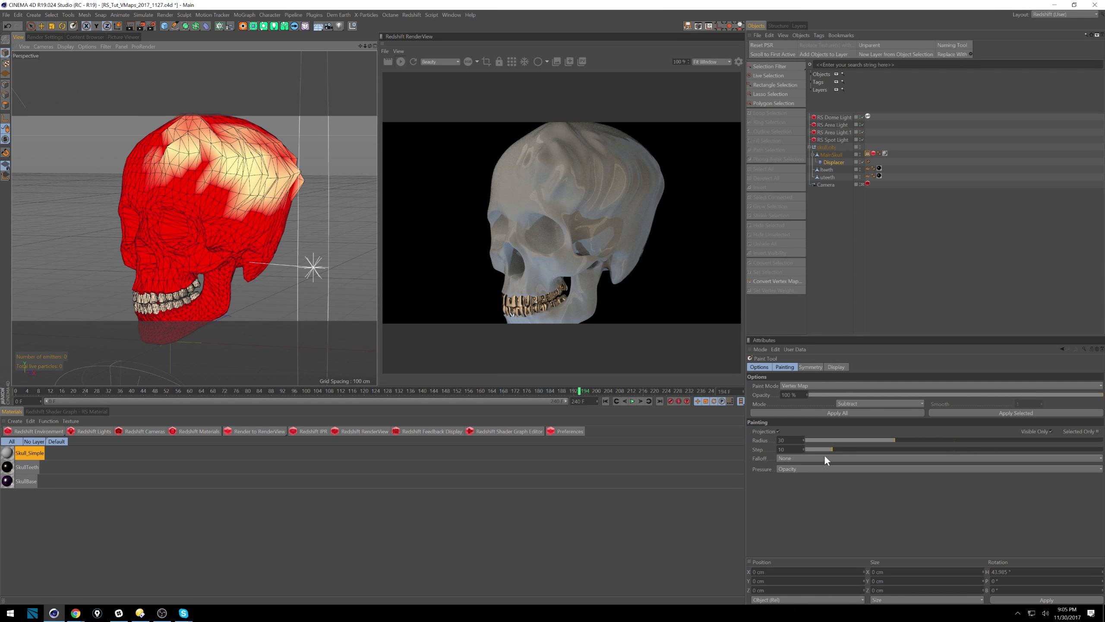
pyautogui.moveTo(820, 449); pyautogui.dragTo(815, 449)
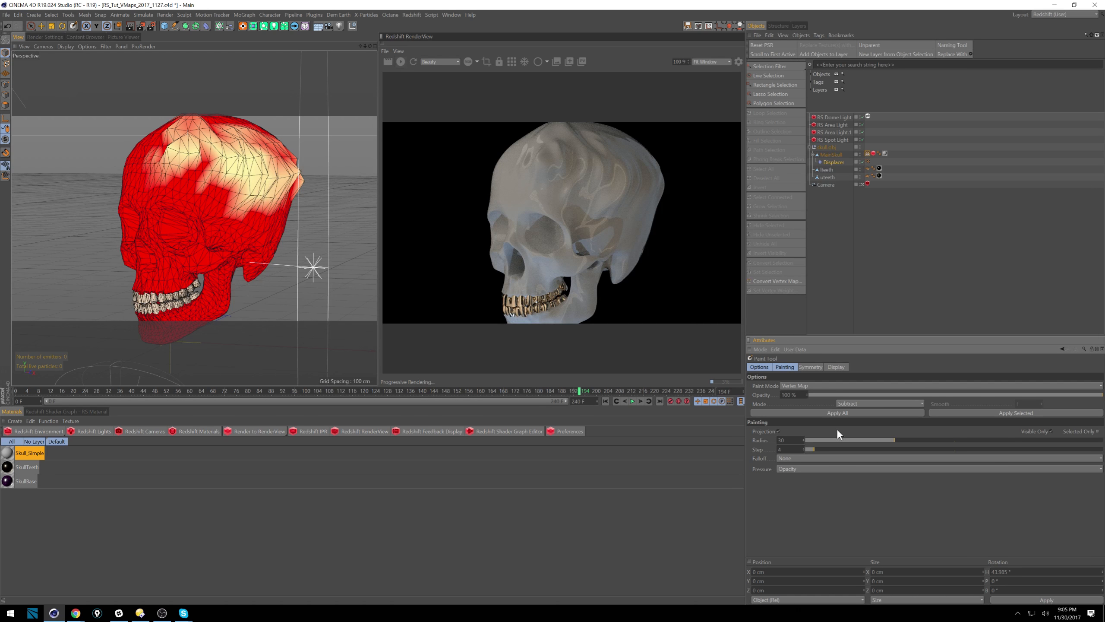
pyautogui.moveTo(901, 394); pyautogui.dragTo(903, 395)
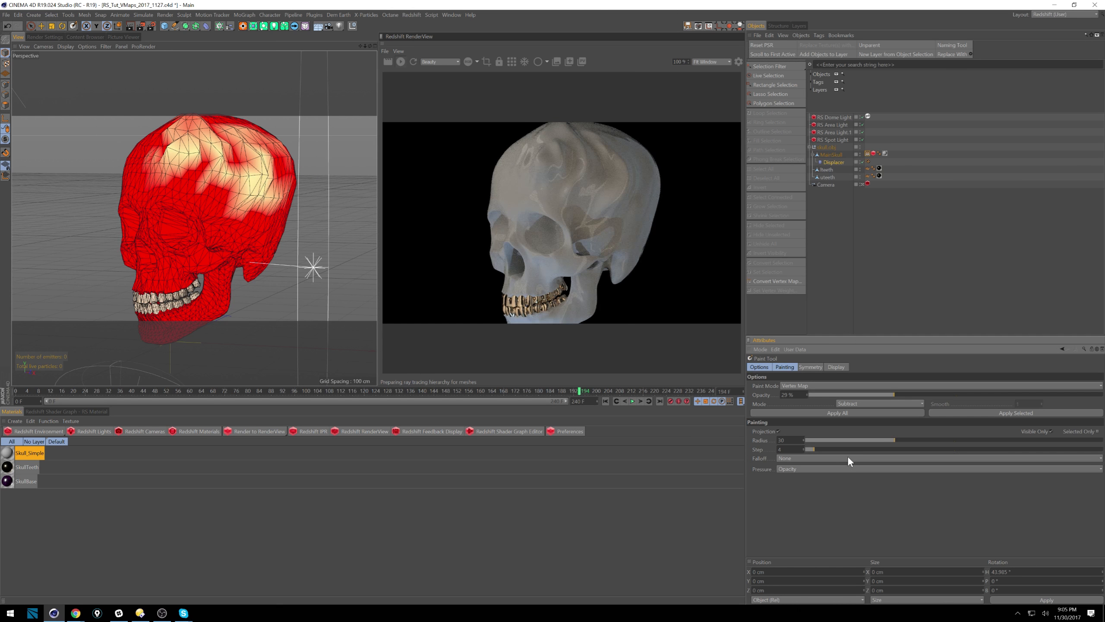
pyautogui.click(822, 469)
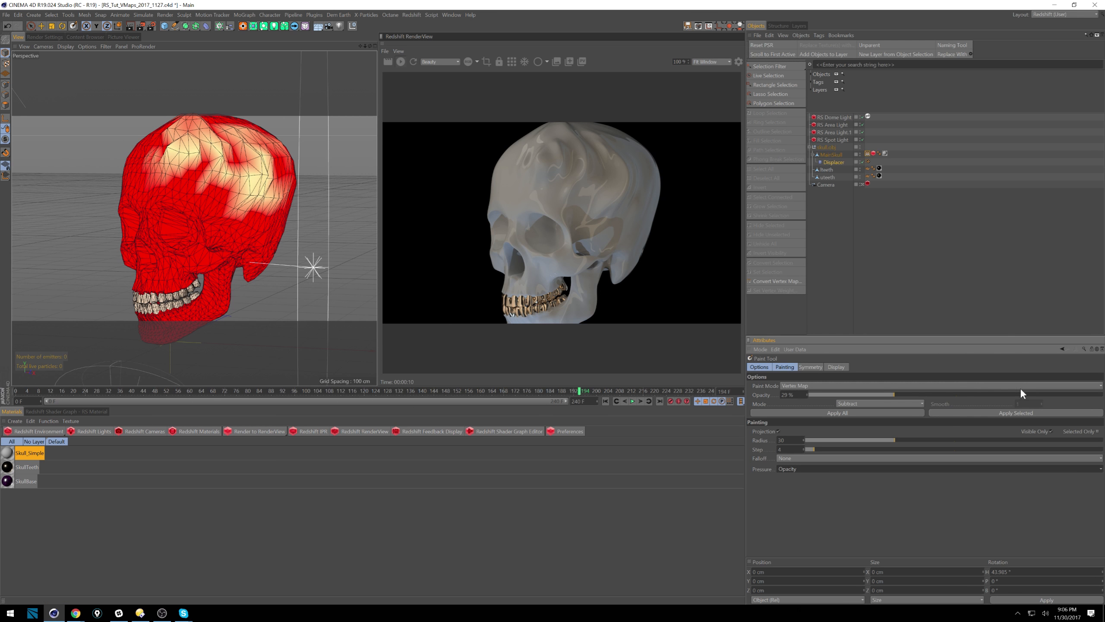
pyautogui.moveTo(176, 134); pyautogui.dragTo(158, 164)
# Spread the vertex map over the forehead and down the side of the cranium with the Paint Tool in Bleed mode at 100% opacity
pyautogui.click(879, 403)
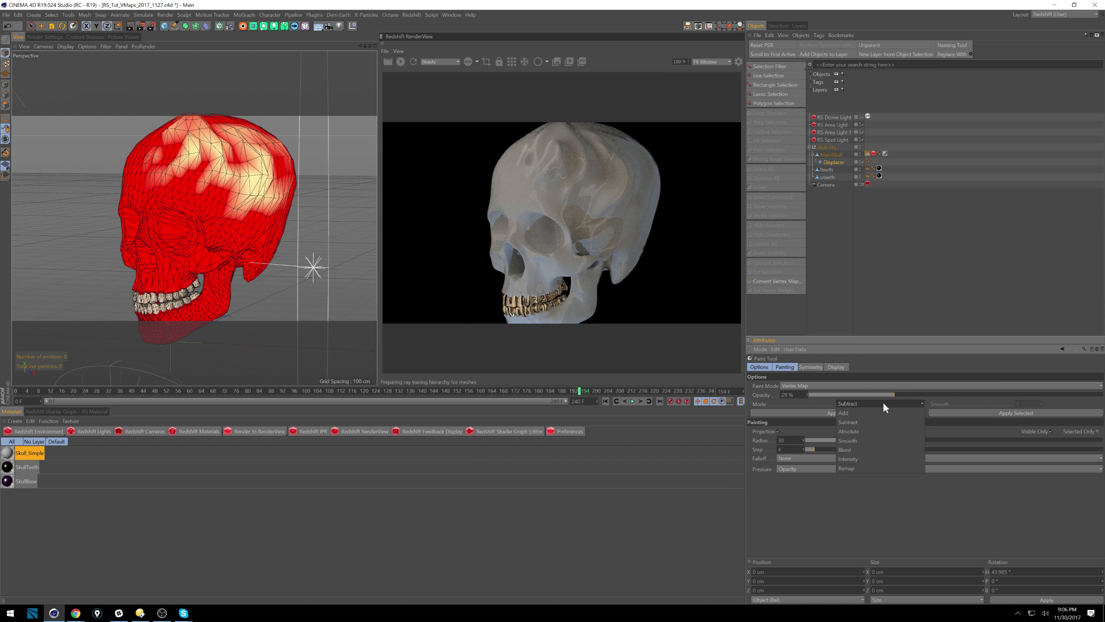
pyautogui.click(874, 451)
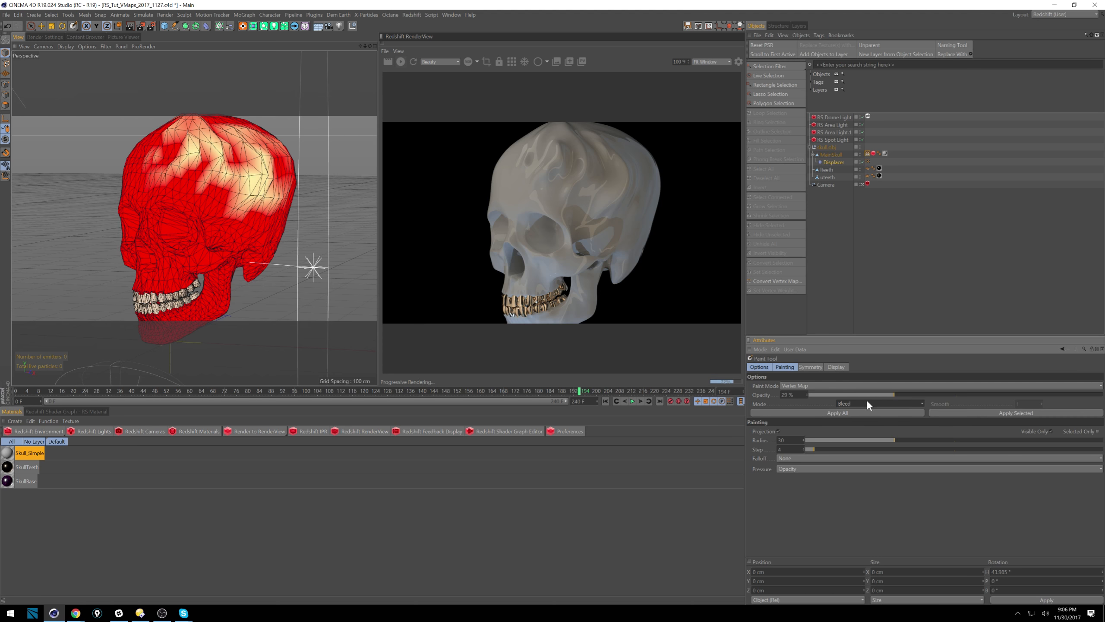
pyautogui.click(870, 412)
pyautogui.click(864, 412)
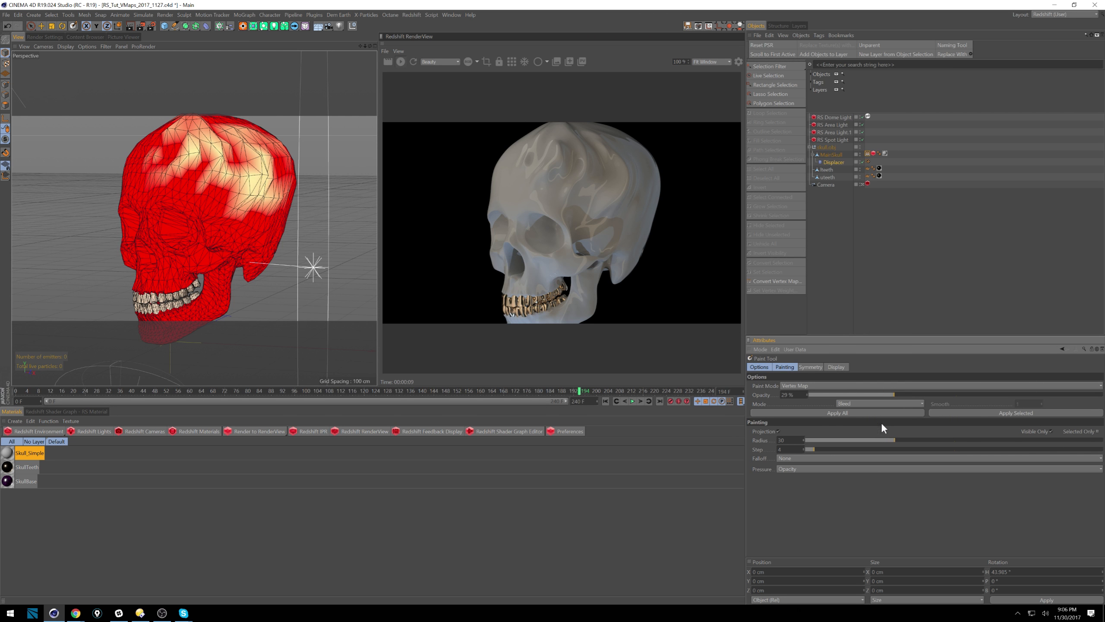
pyautogui.moveTo(913, 395); pyautogui.dragTo(1101, 395)
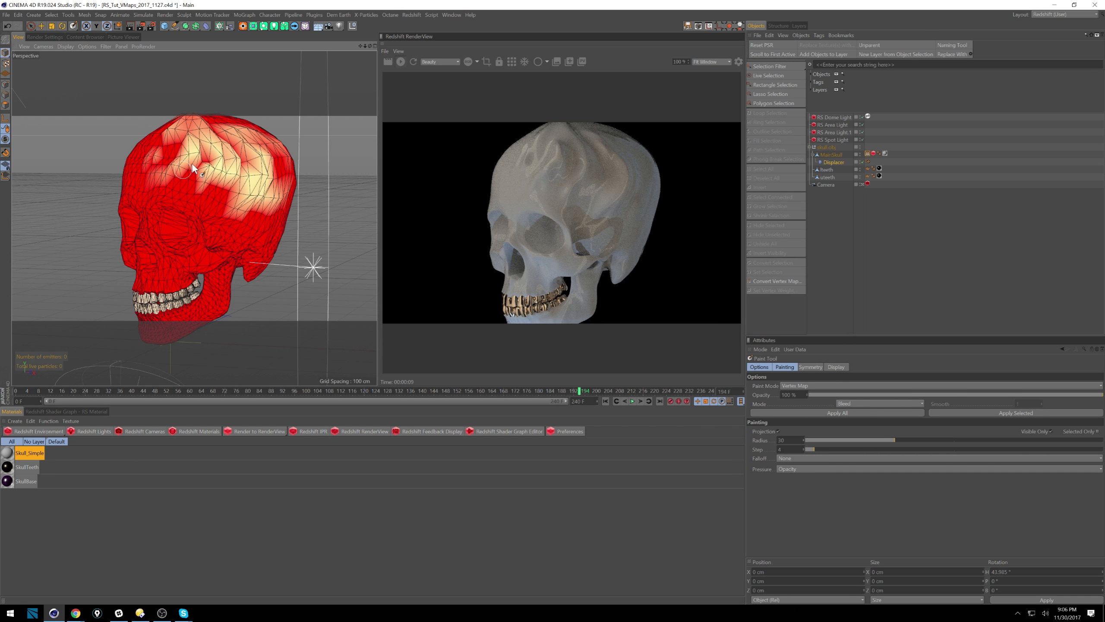
pyautogui.moveTo(157, 147)
pyautogui.mouseDown()
pyautogui.moveTo(124, 159)
pyautogui.moveTo(132, 144)
pyautogui.moveTo(95, 151)
pyautogui.mouseUp()
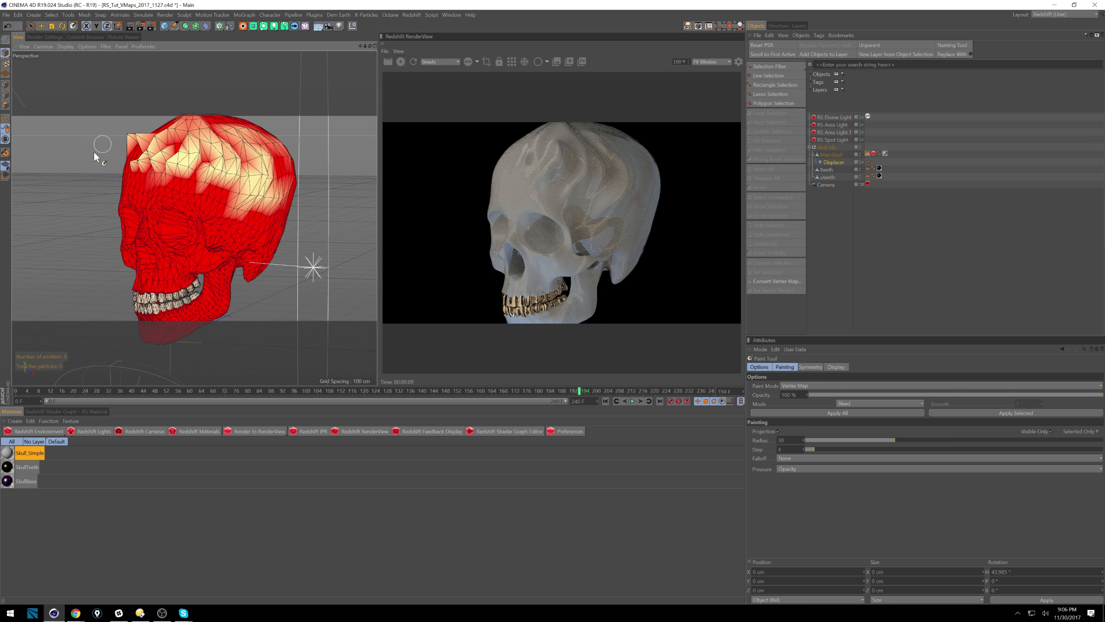
pyautogui.moveTo(240, 214); pyautogui.dragTo(284, 253)
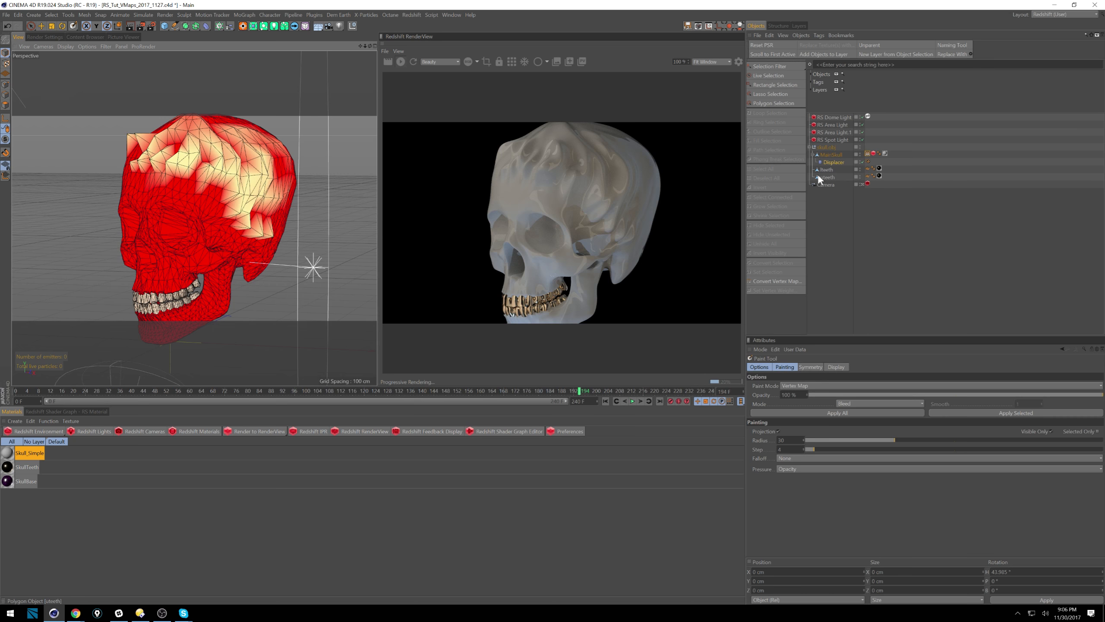
# Delete the Displacer and the painted Displace vertex map from MainSkull
pyautogui.click(833, 162)
pyautogui.press('Delete')
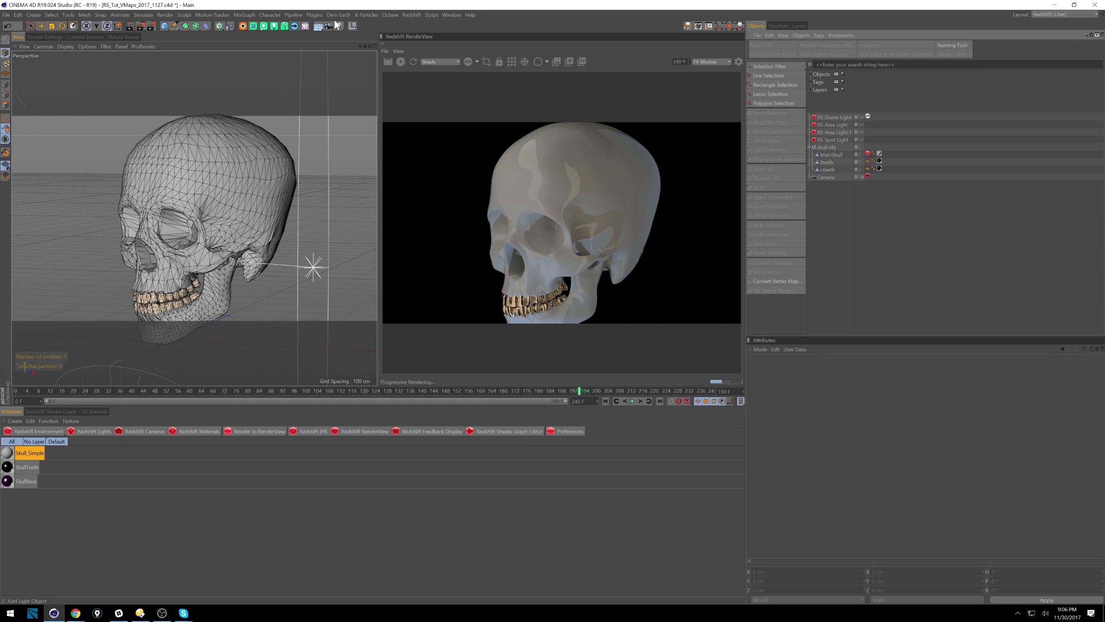
# Create a new vertex map on MainSkull in polygon mode with the Set Vertex Weight command at a value of 0%
pyautogui.click(830, 154)
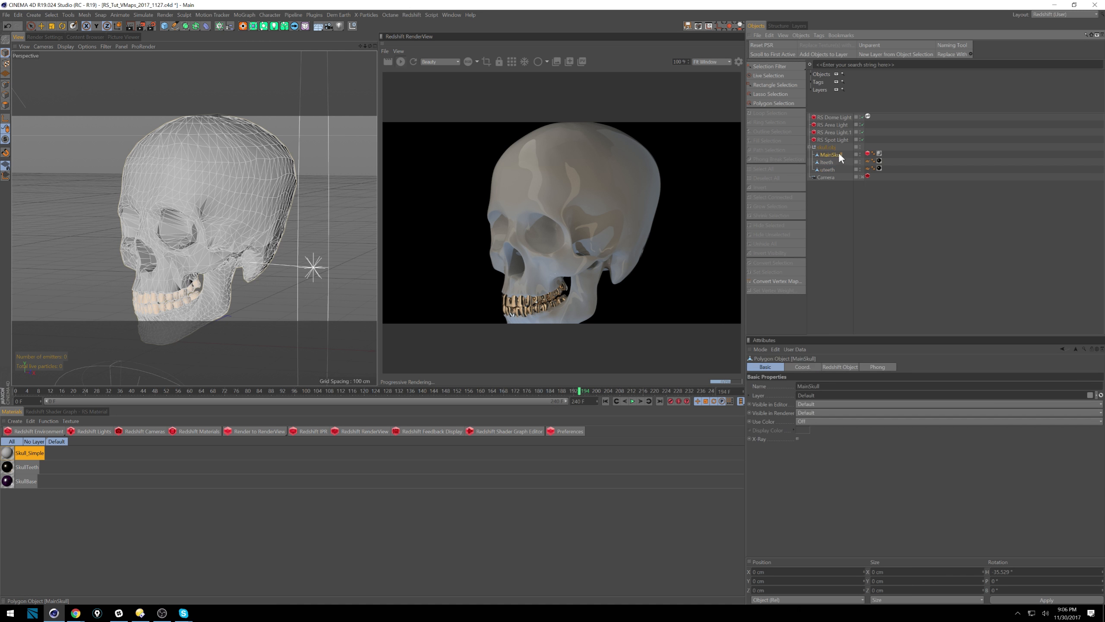
pyautogui.click(5, 105)
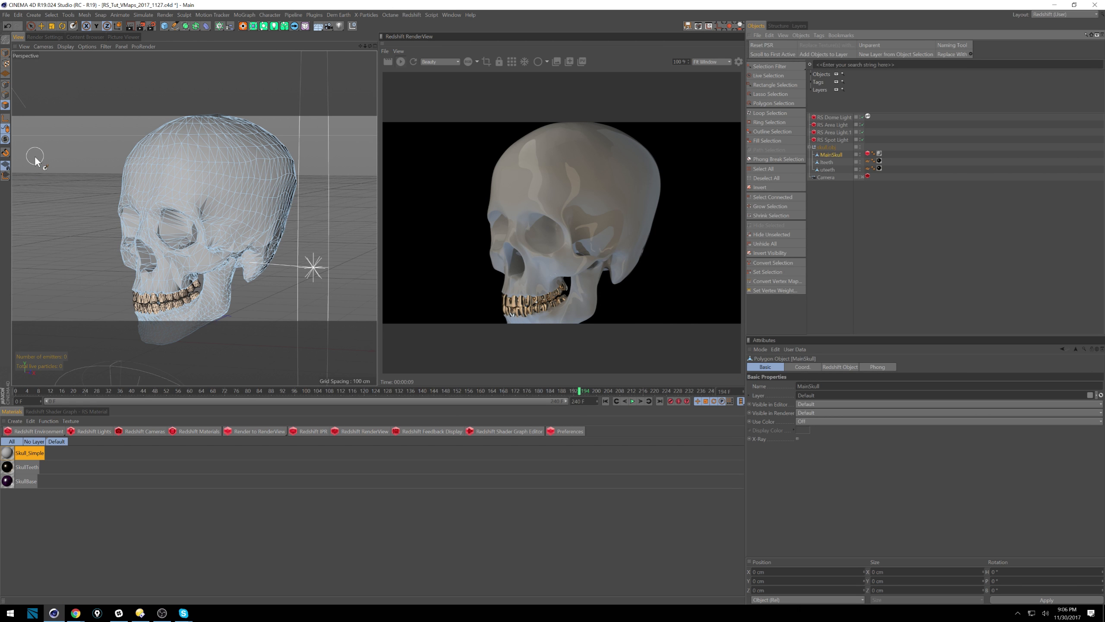
pyautogui.press('v')
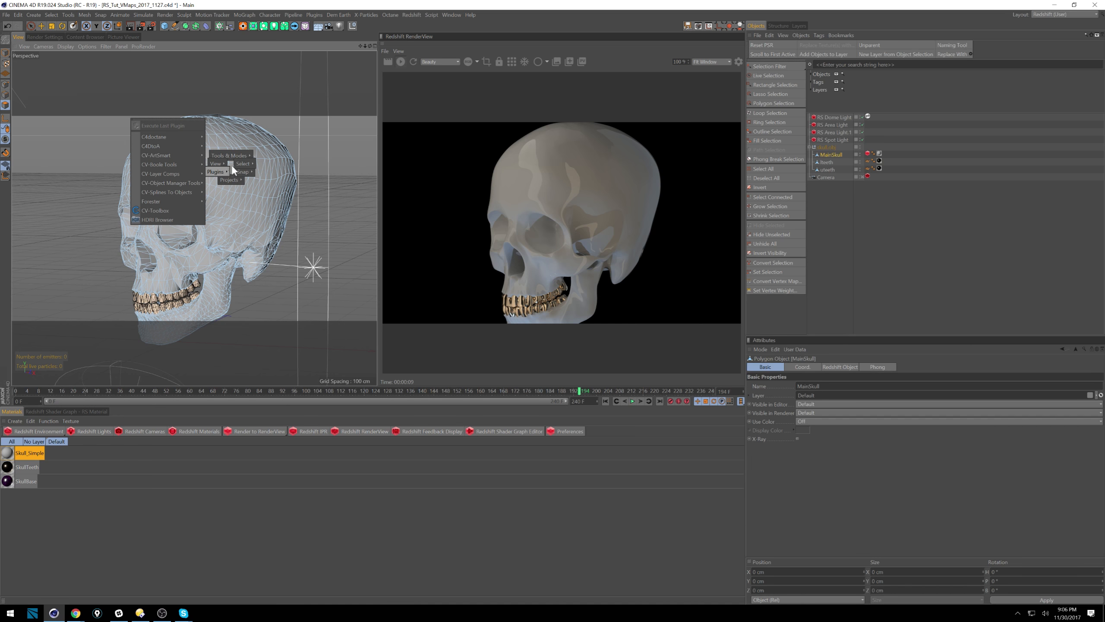
pyautogui.moveTo(245, 163)
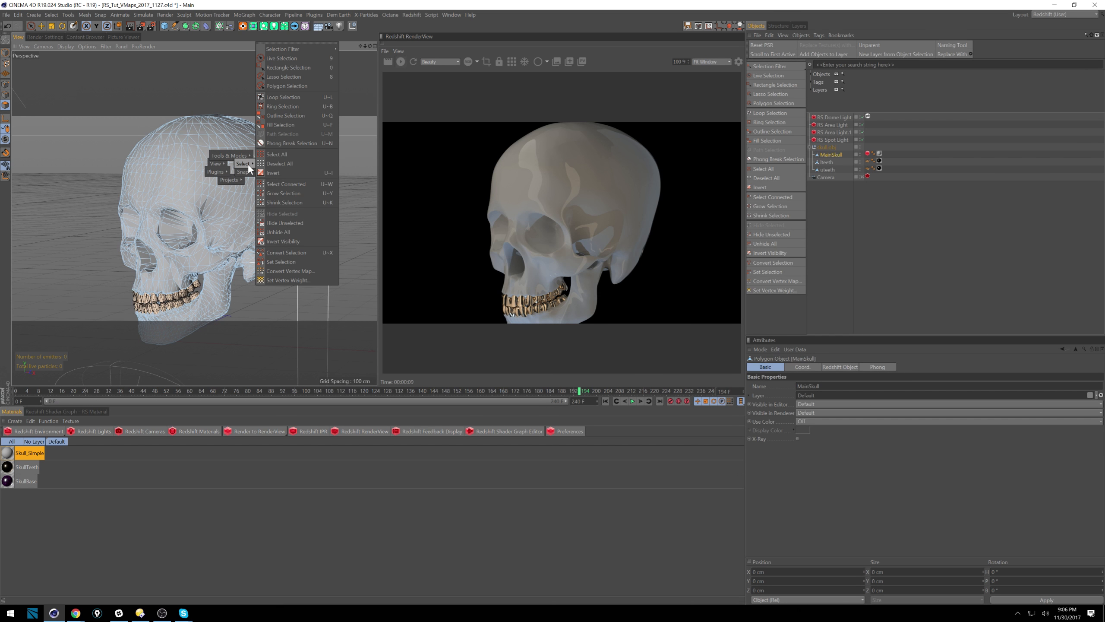
pyautogui.click(304, 279)
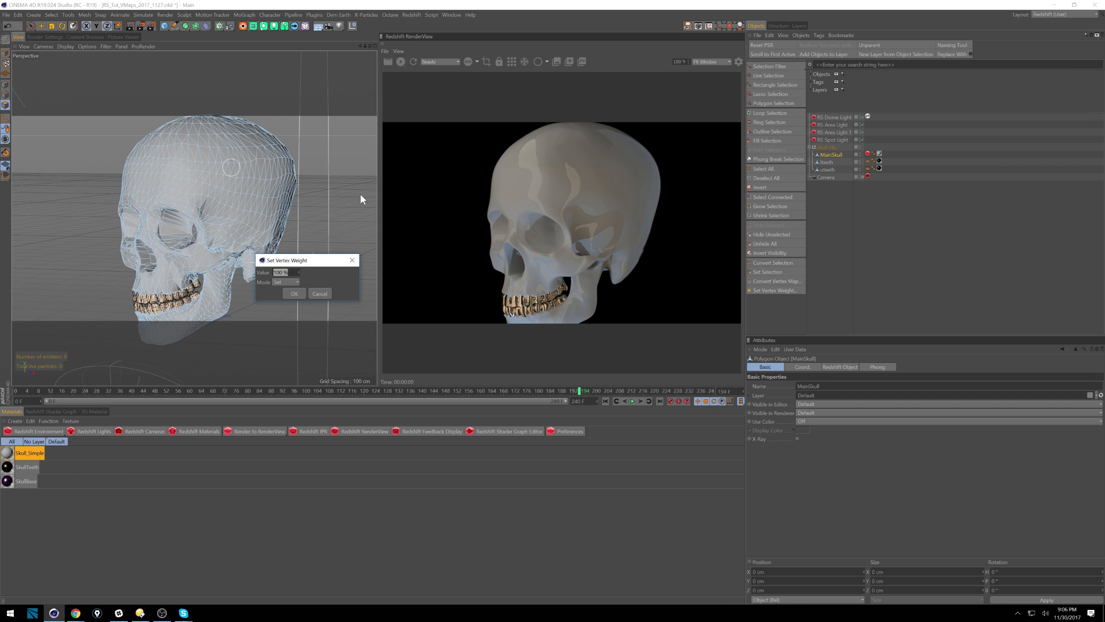
pyautogui.press('BackSpace')
pyautogui.write('0')
pyautogui.press('Return')
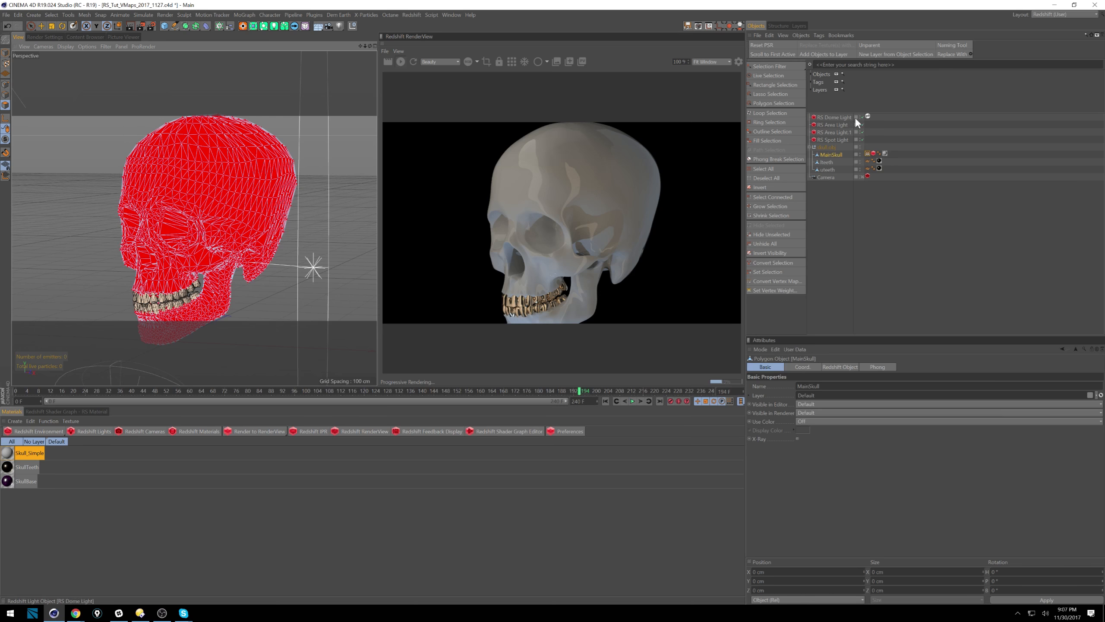
# Add a Pose Morph tag to MainSkull with Maps mixing enabled and select its Pose.0
pyautogui.click(839, 156)
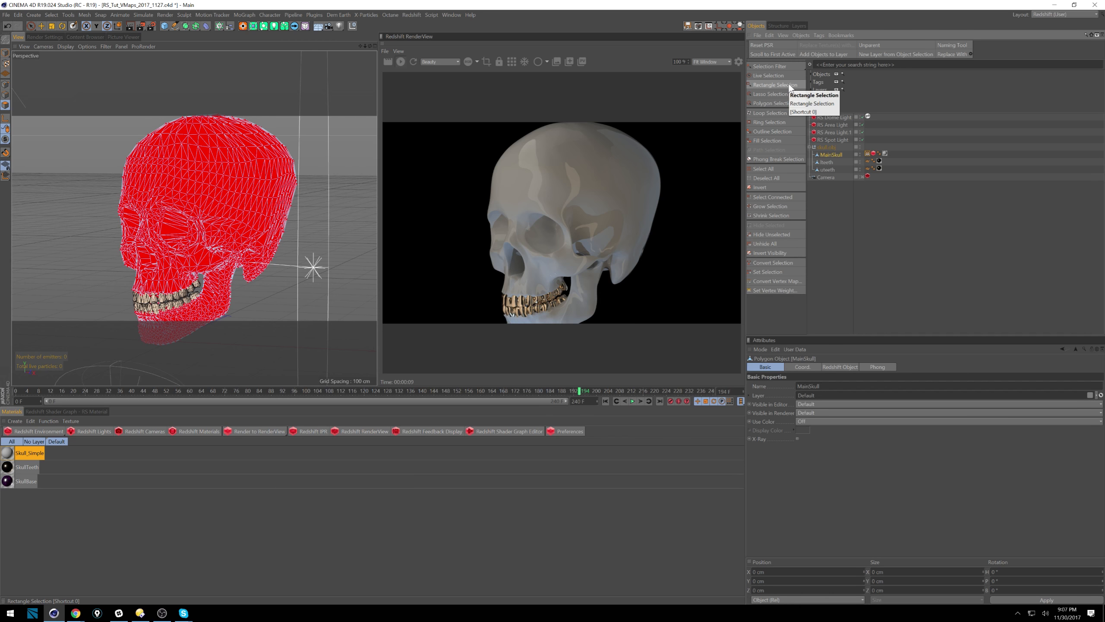
pyautogui.hotkey('shift', 'c')
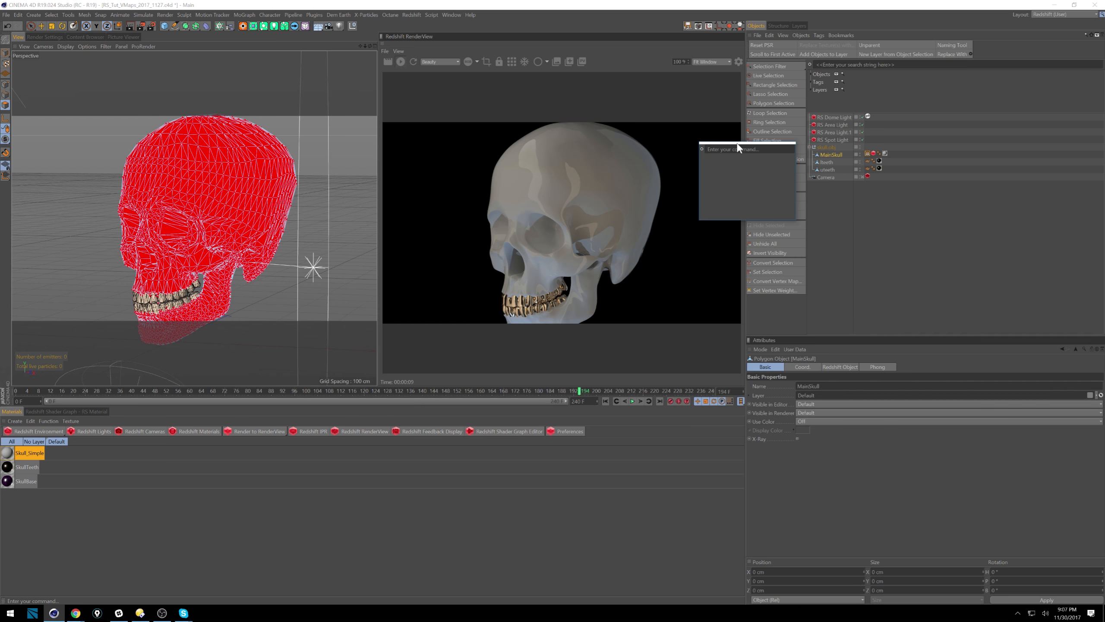
pyautogui.write('pose')
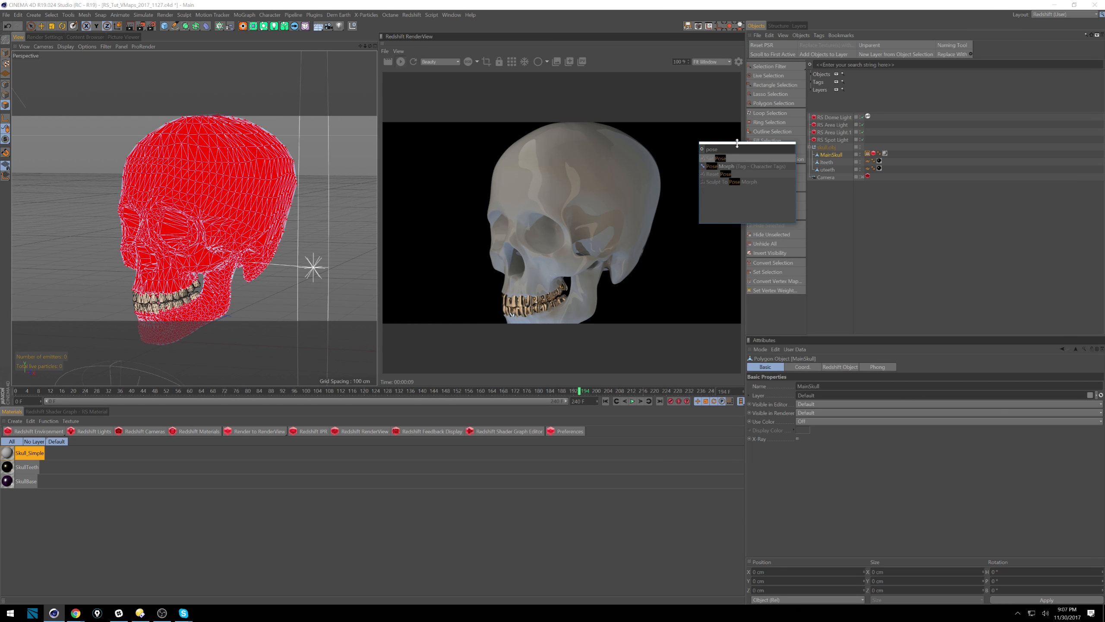
pyautogui.press('Return')
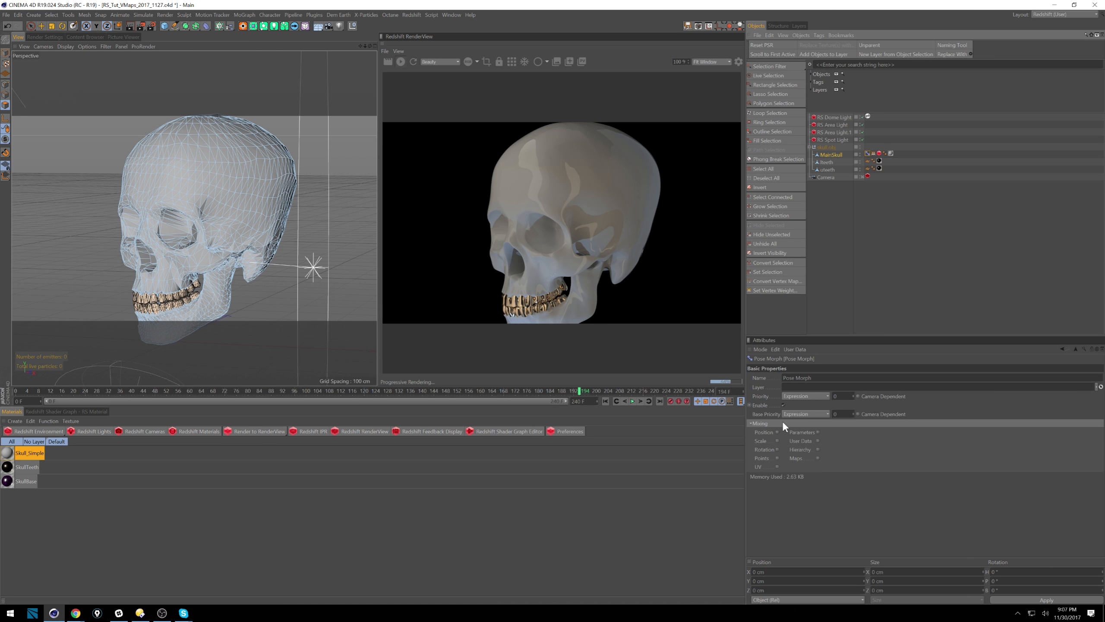
pyautogui.click(818, 458)
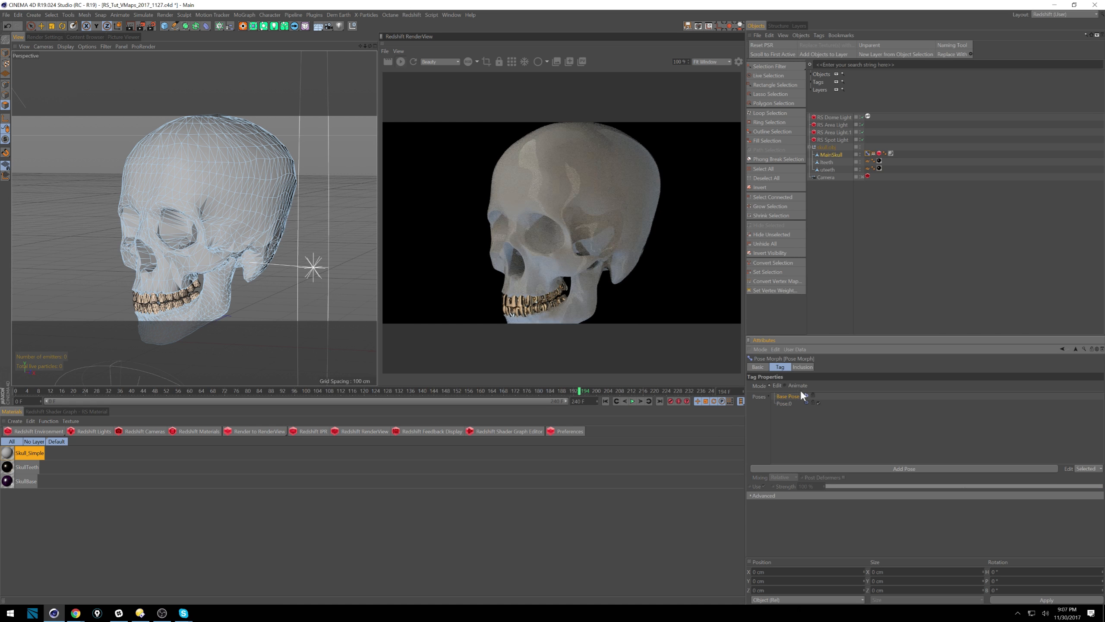
pyautogui.click(874, 153)
pyautogui.click(868, 153)
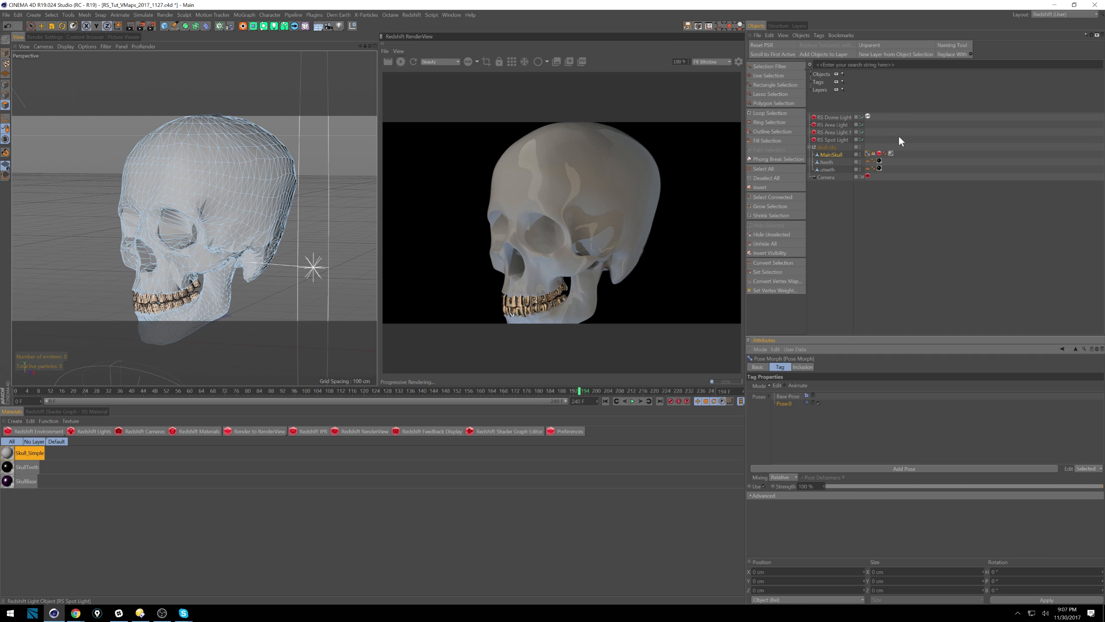
# Set the weight of MainSkull's vertex map to 100% for Pose.0 with the Set Vertex Weight command
pyautogui.click(873, 153)
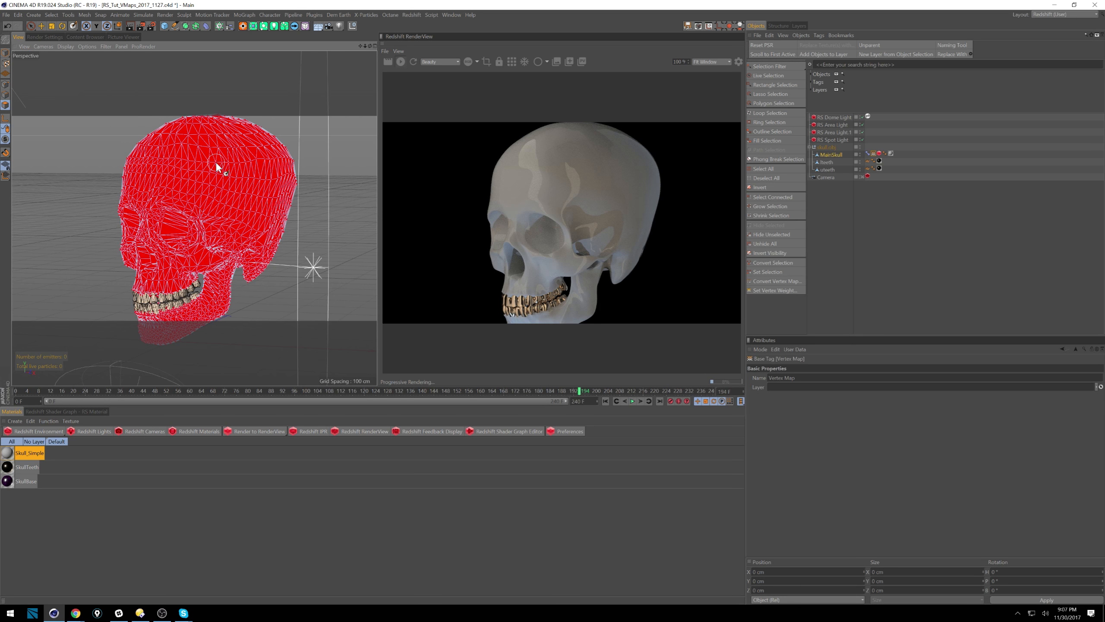
pyautogui.press('v')
pyautogui.moveTo(230, 159)
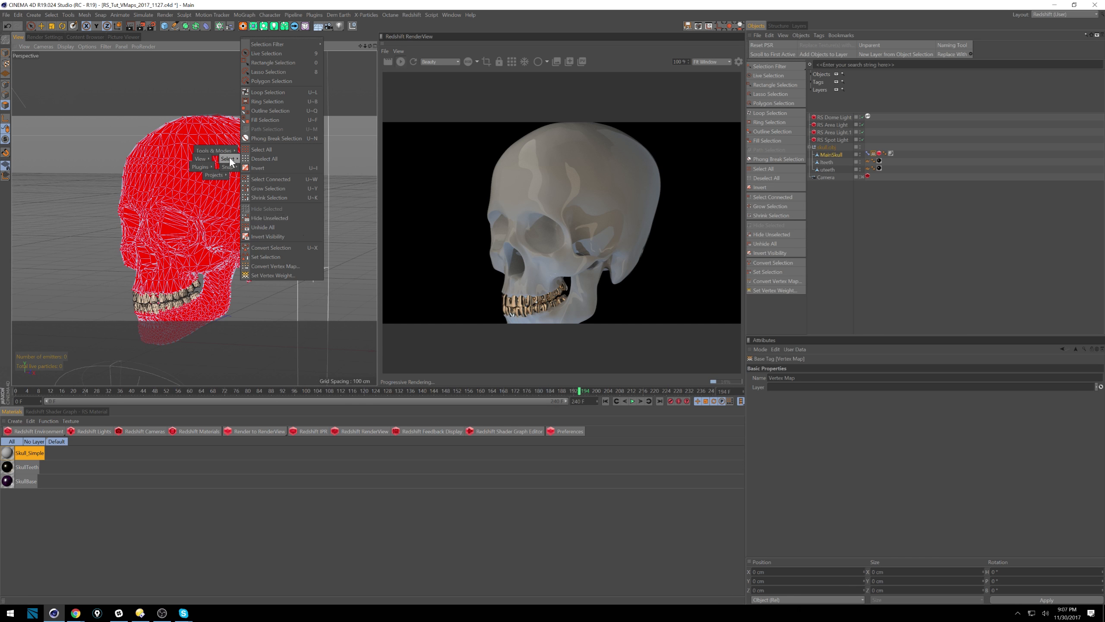
pyautogui.click(269, 275)
pyautogui.write('100')
pyautogui.press('Return')
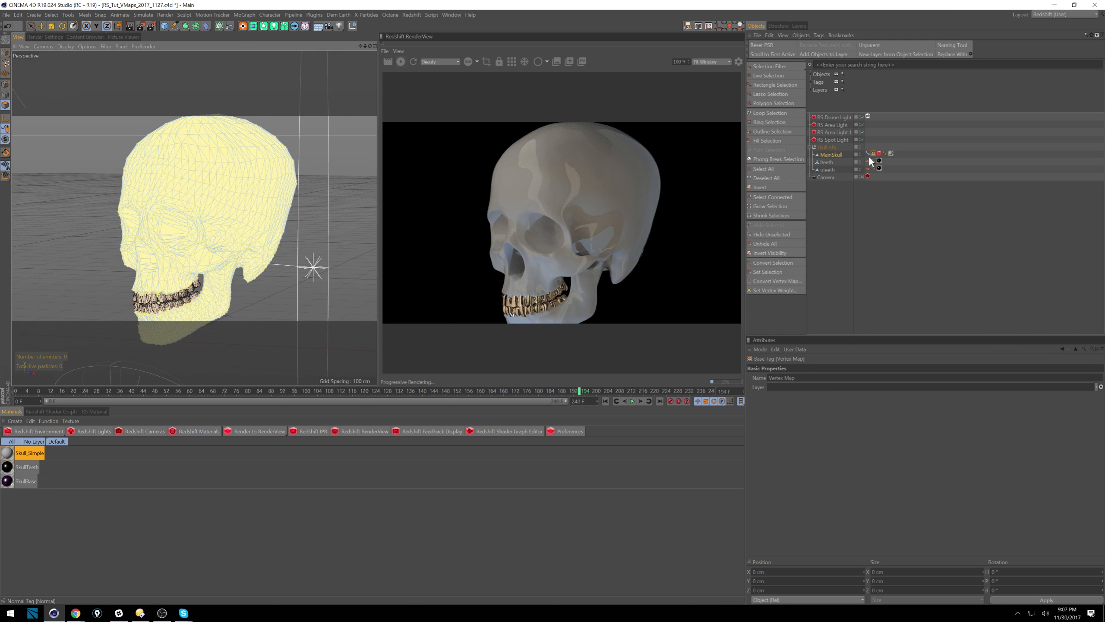
# Sweep the Pose.0 strength in the Pose Morph tag down to 0% and back to 100% to check the vertex map blend
pyautogui.click(867, 154)
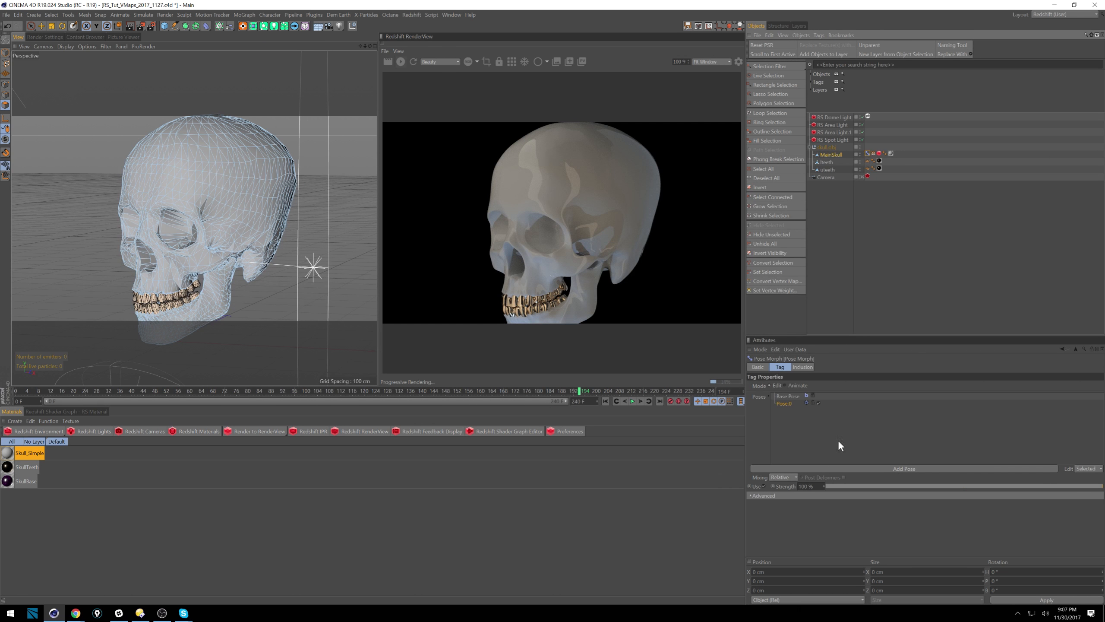
pyautogui.moveTo(1099, 486); pyautogui.dragTo(1038, 487)
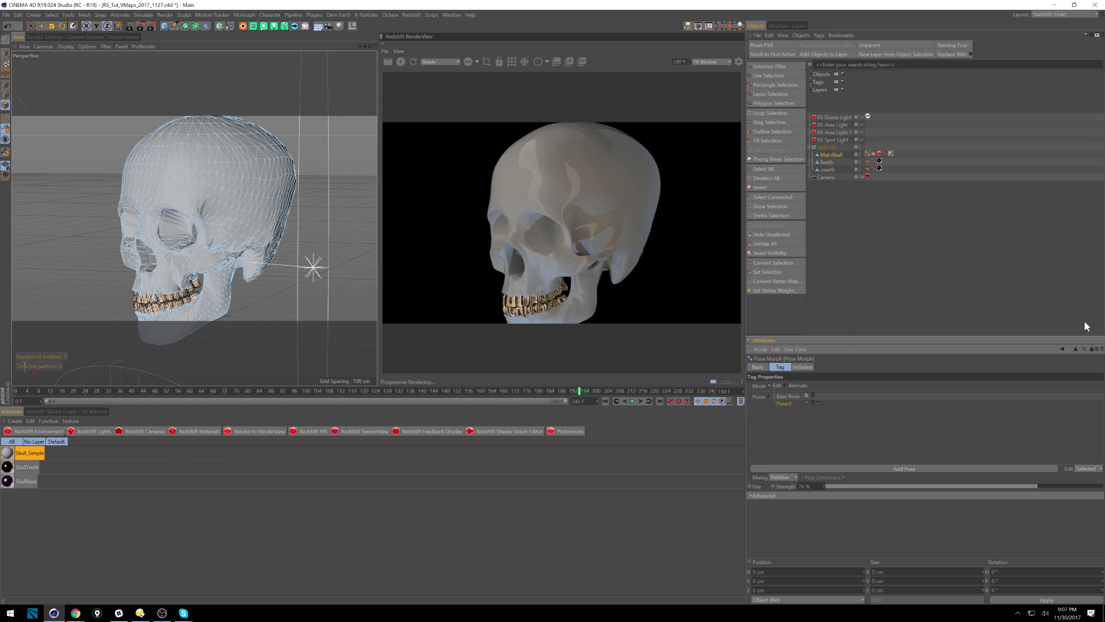
pyautogui.click(873, 154)
pyautogui.moveTo(1044, 489); pyautogui.dragTo(812, 511)
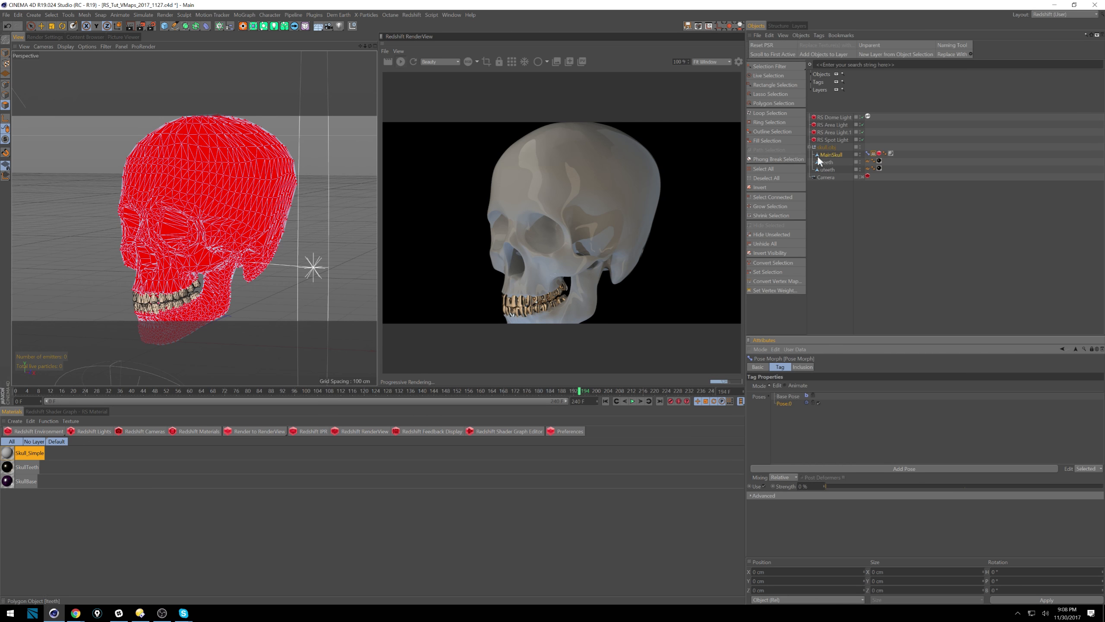
pyautogui.moveTo(829, 485); pyautogui.dragTo(1101, 485)
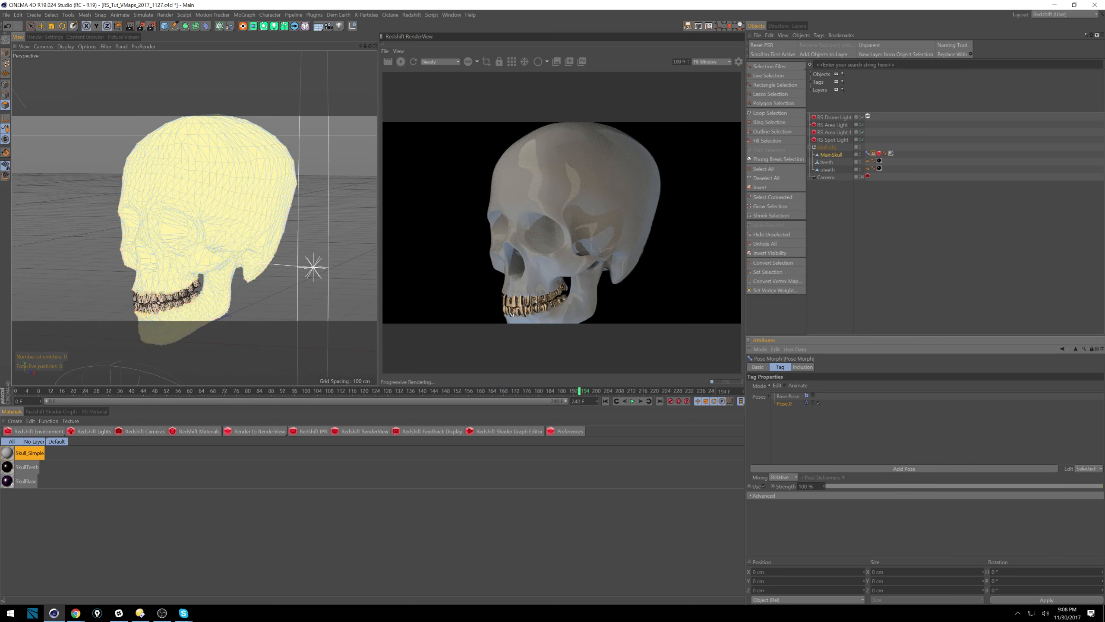
pyautogui.click(206, 25)
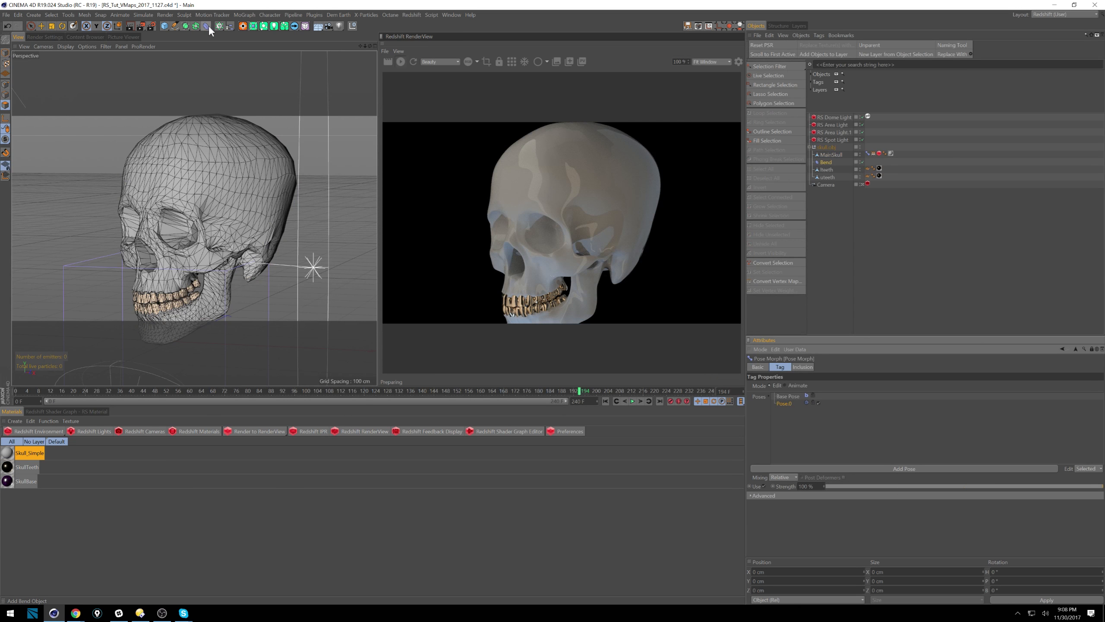
pyautogui.click(825, 161)
pyautogui.press('Delete')
# Add a Morph deformer under MainSkull and link the Pose Morph tag to it, keeping its strength at 100%
pyautogui.click(206, 26)
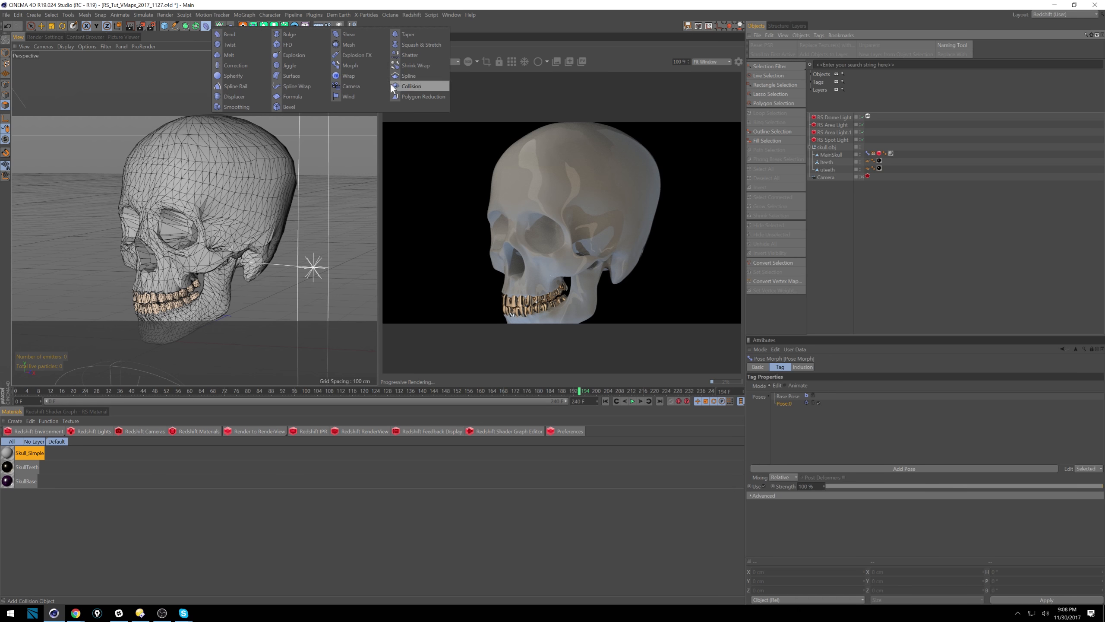
pyautogui.click(351, 65)
pyautogui.moveTo(835, 116); pyautogui.dragTo(834, 160)
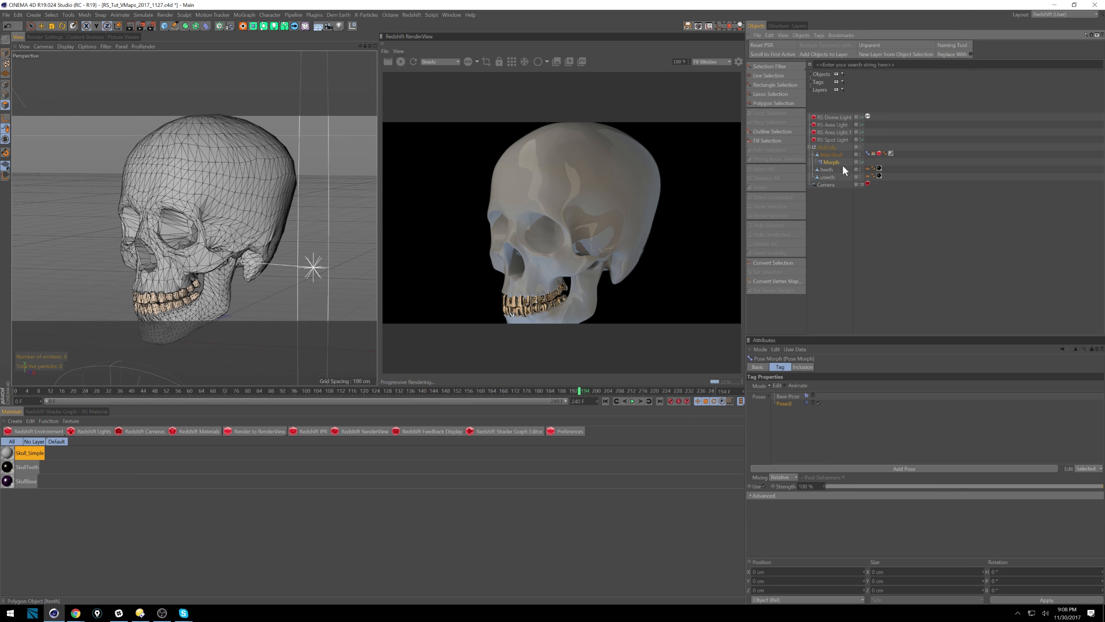
pyautogui.click(874, 153)
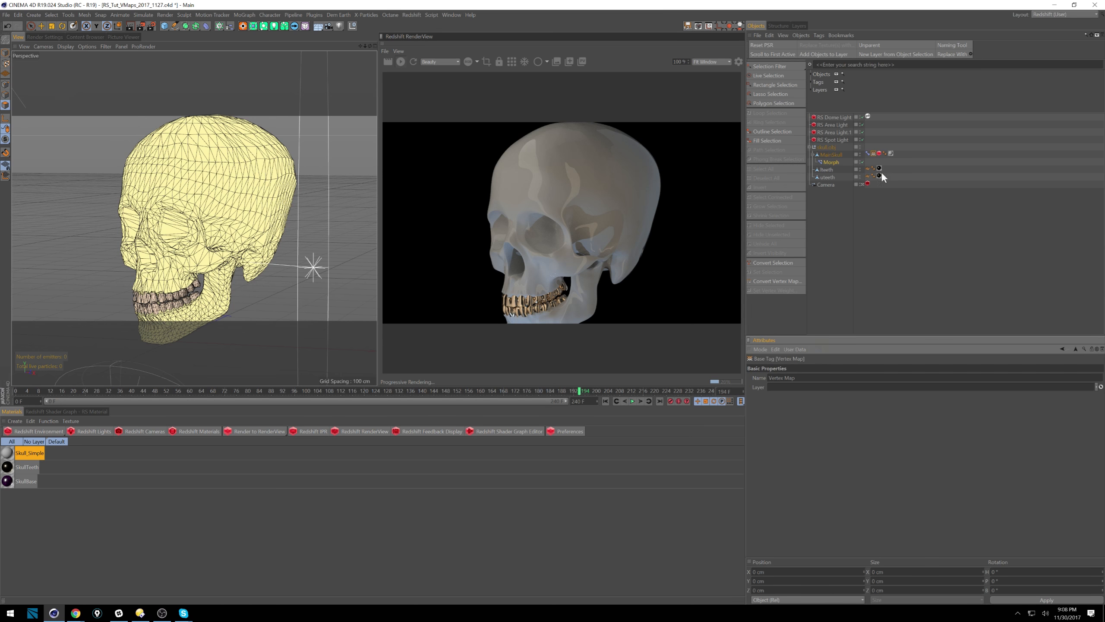
pyautogui.click(832, 161)
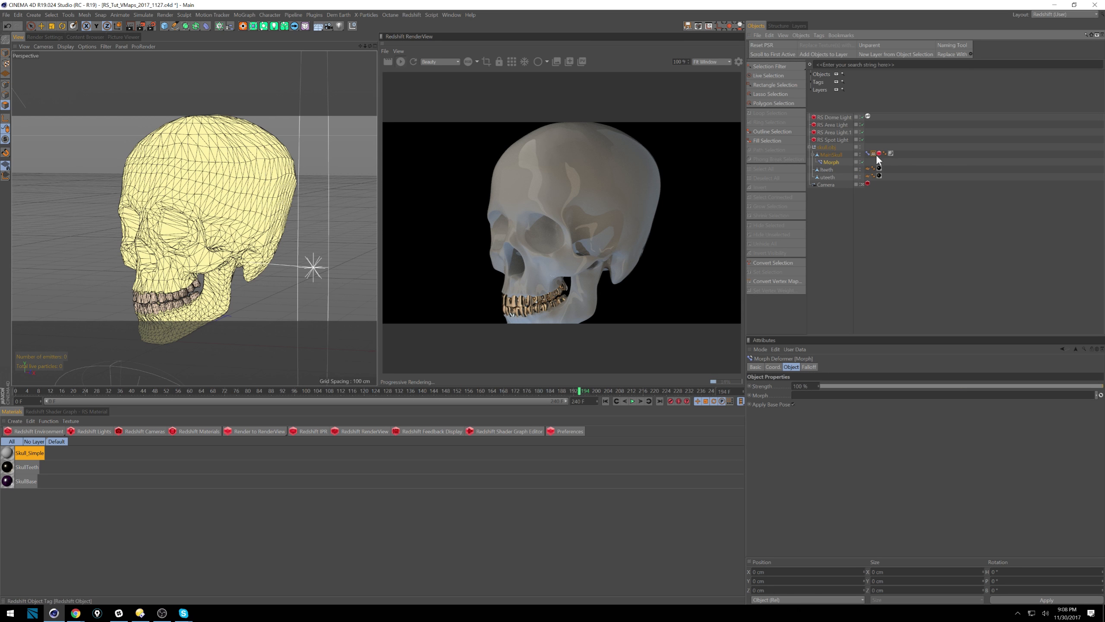
pyautogui.moveTo(868, 153); pyautogui.dragTo(813, 396)
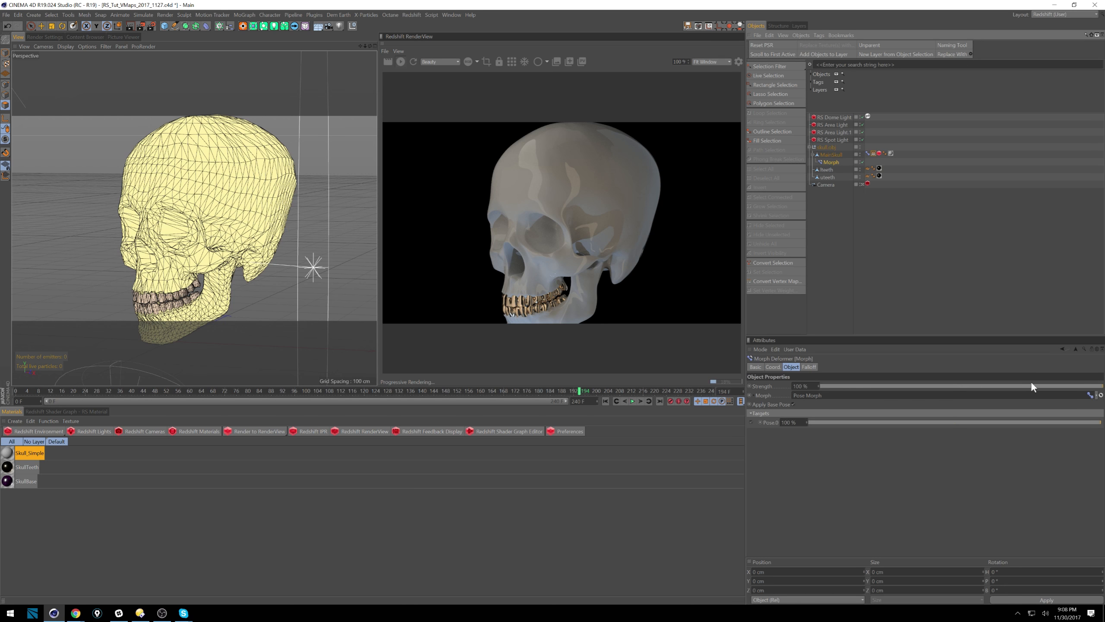
pyautogui.moveTo(1086, 386)
pyautogui.mouseDown()
pyautogui.moveTo(812, 388)
pyautogui.moveTo(1100, 387)
pyautogui.mouseUp()
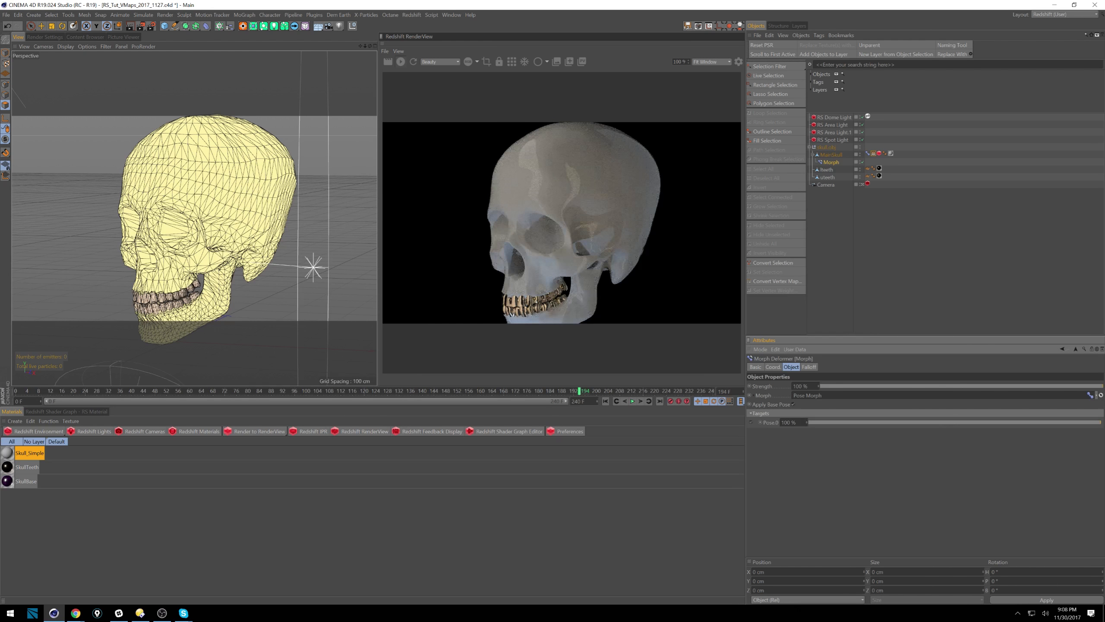
# Switch the Pose Morph tag to Animate mode and test the Morph deformer's strength and Pose.0 values against the vertex map
pyautogui.click(867, 153)
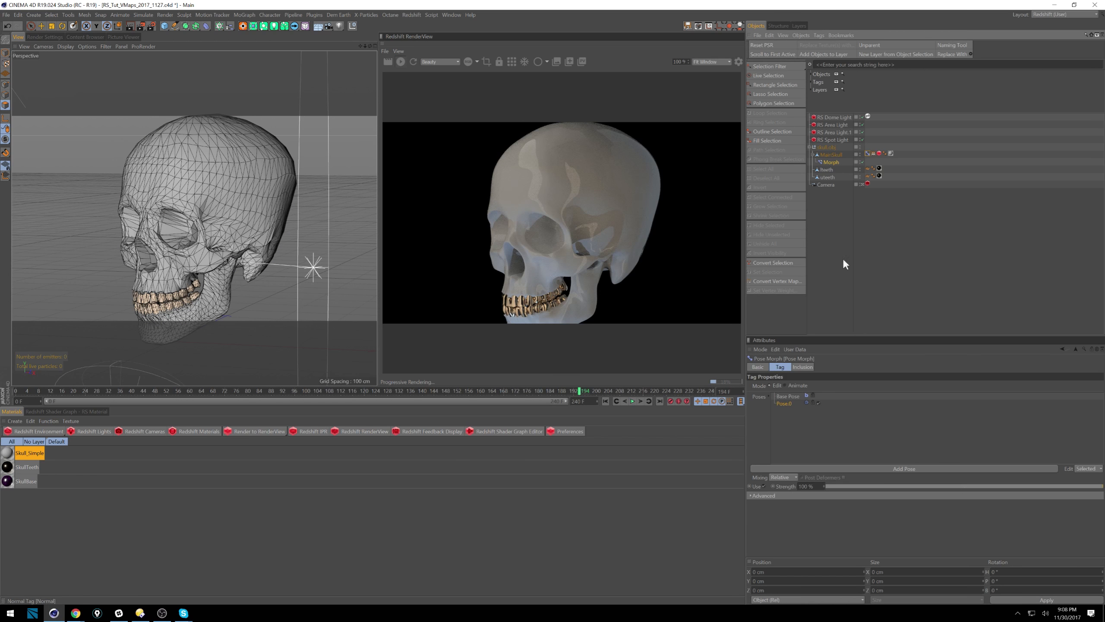
pyautogui.click(787, 385)
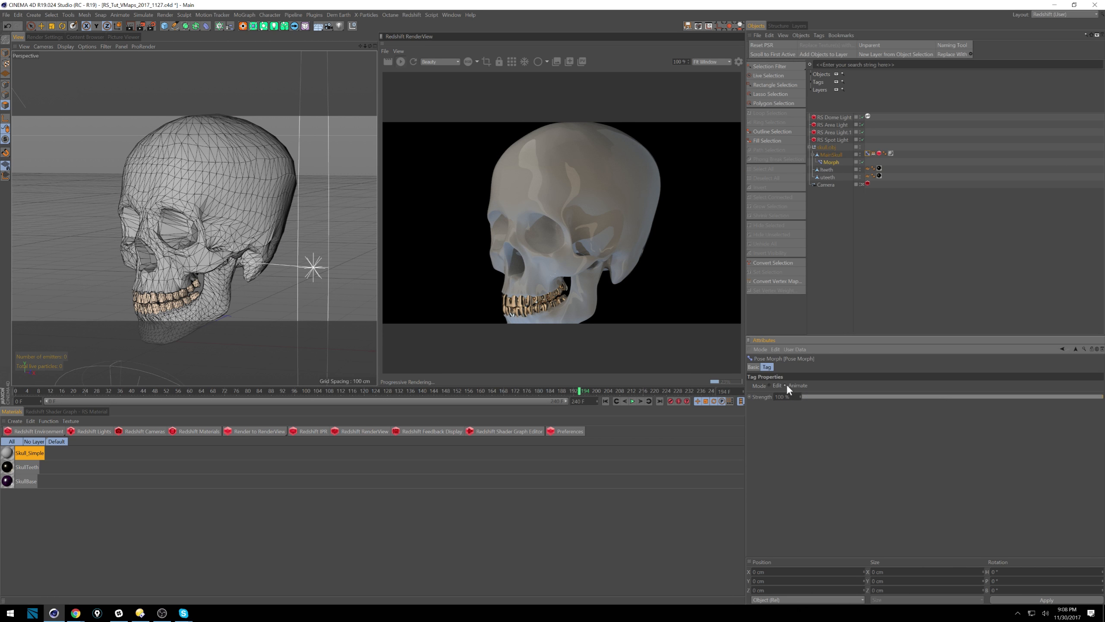
pyautogui.click(832, 162)
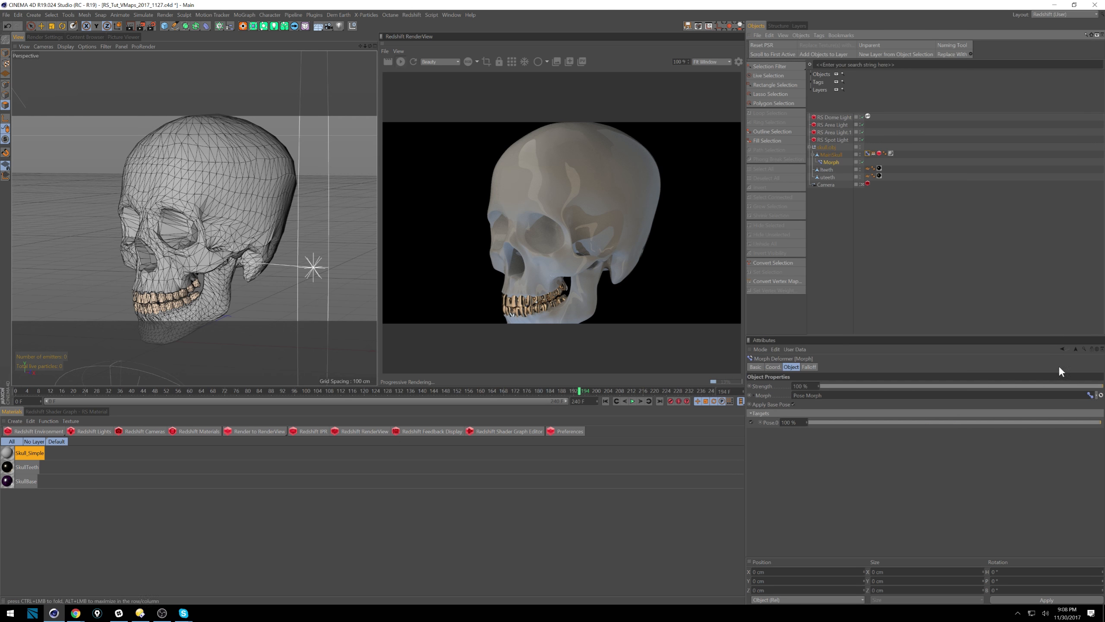
pyautogui.click(1092, 350)
pyautogui.click(873, 153)
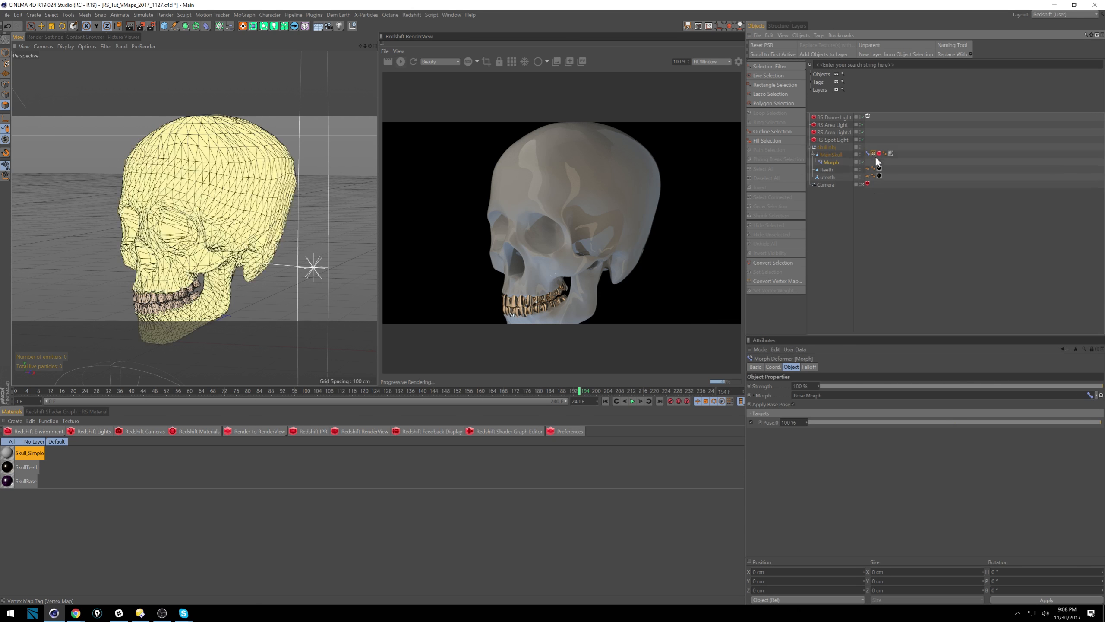
pyautogui.moveTo(1054, 382); pyautogui.dragTo(1046, 384)
pyautogui.moveTo(912, 386); pyautogui.dragTo(1101, 385)
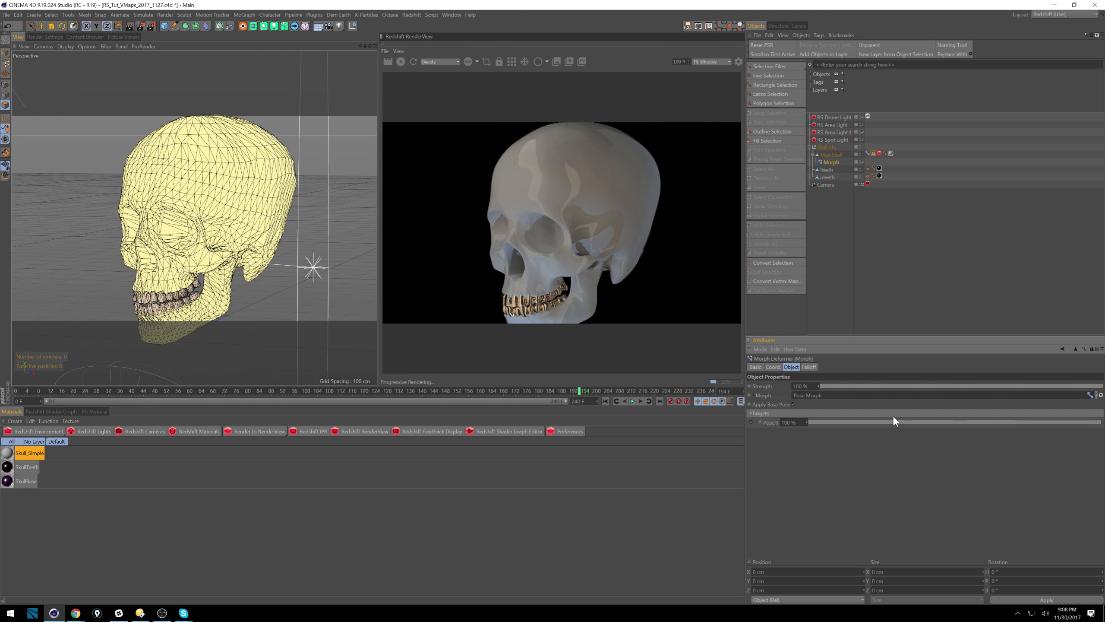
pyautogui.moveTo(1067, 425); pyautogui.dragTo(1102, 422)
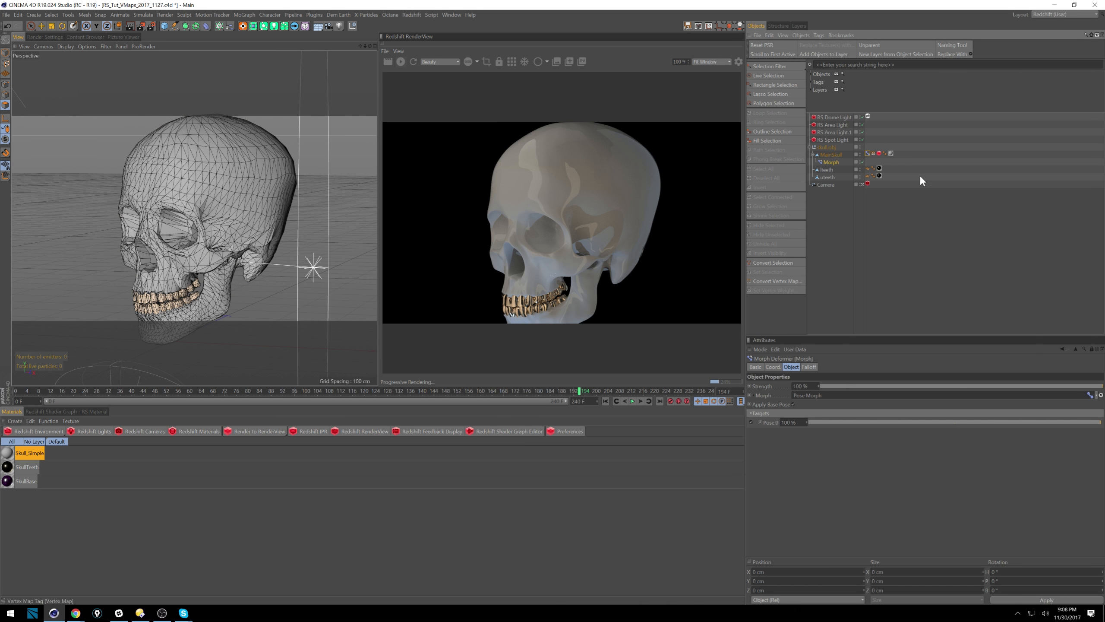
# Return the Pose Morph tag to Edit mode and test its Pose.0 strength on the vertex map, ending at 100%
pyautogui.click(1094, 352)
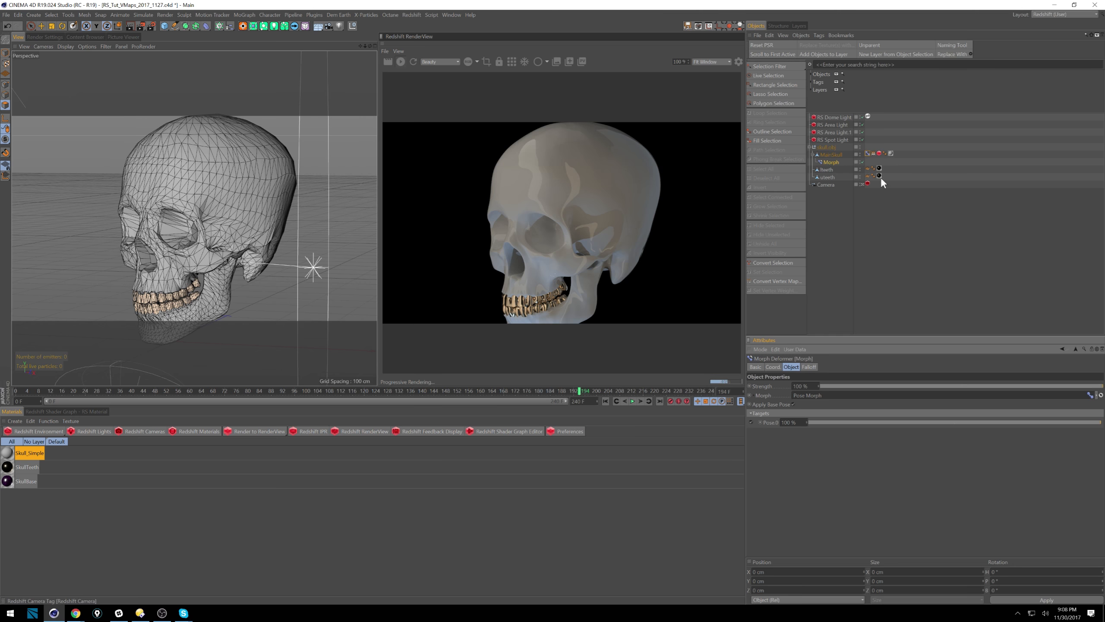
pyautogui.click(874, 153)
pyautogui.click(867, 154)
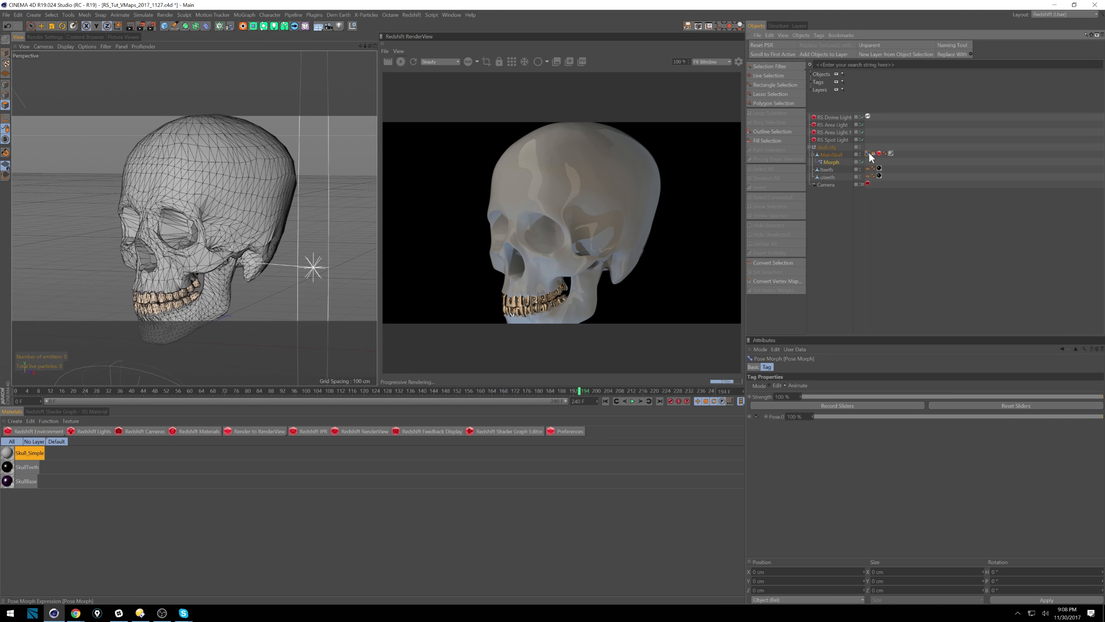
pyautogui.click(772, 385)
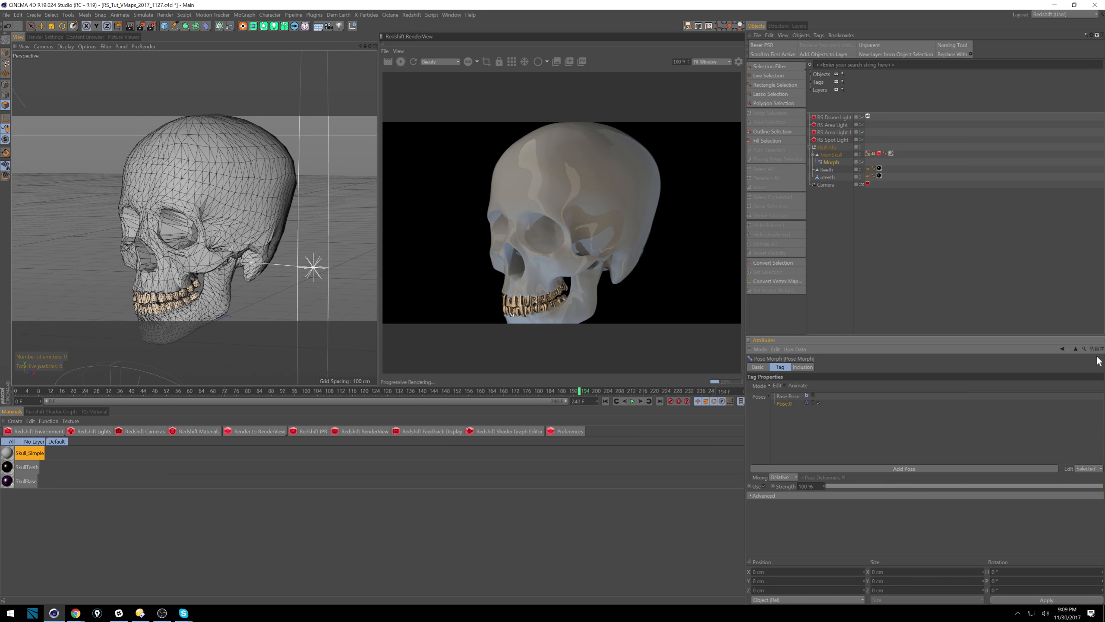
pyautogui.click(873, 153)
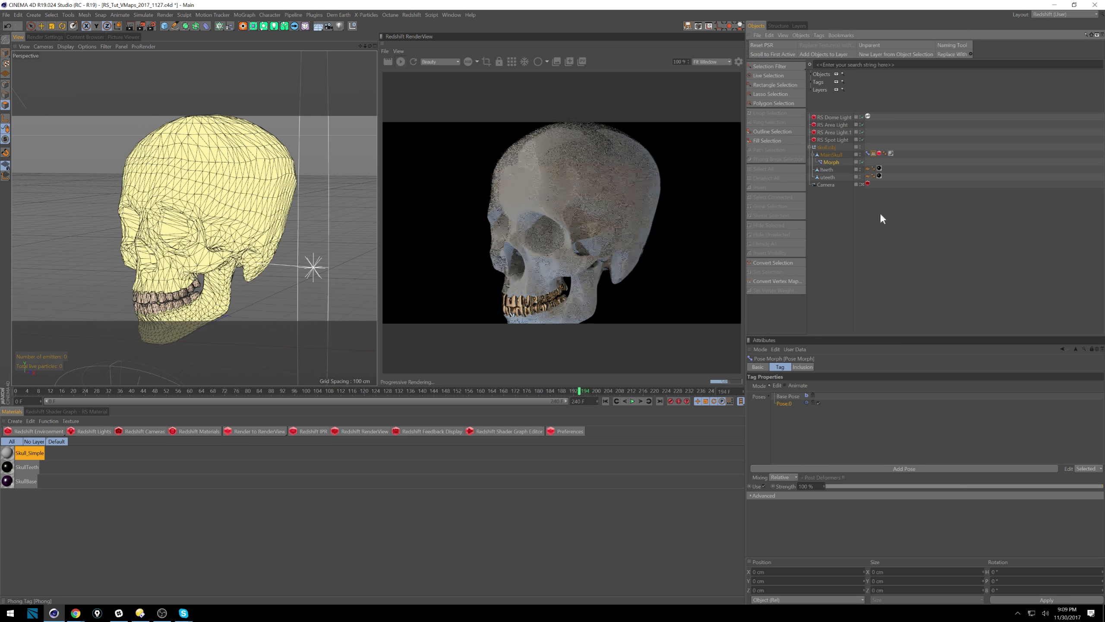
pyautogui.click(1088, 486)
pyautogui.moveTo(1088, 485)
pyautogui.mouseDown()
pyautogui.moveTo(886, 485)
pyautogui.moveTo(1100, 486)
pyautogui.mouseUp()
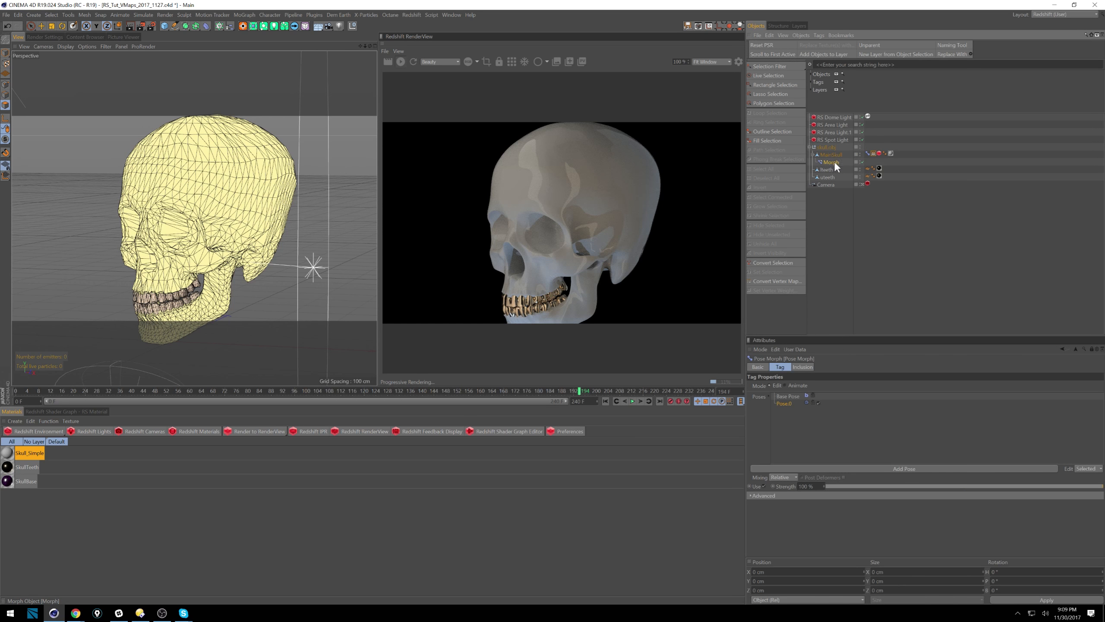
# Check how the Morph deformer's Pose.0 value affects the displayed vertex map on MainSkull
pyautogui.click(1093, 350)
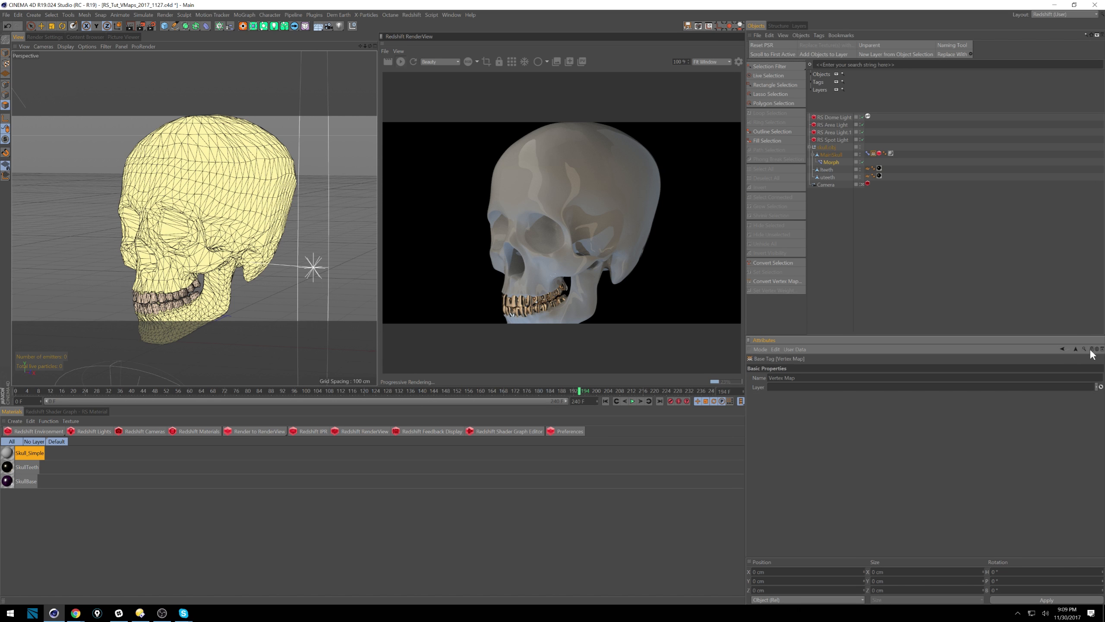
pyautogui.click(830, 162)
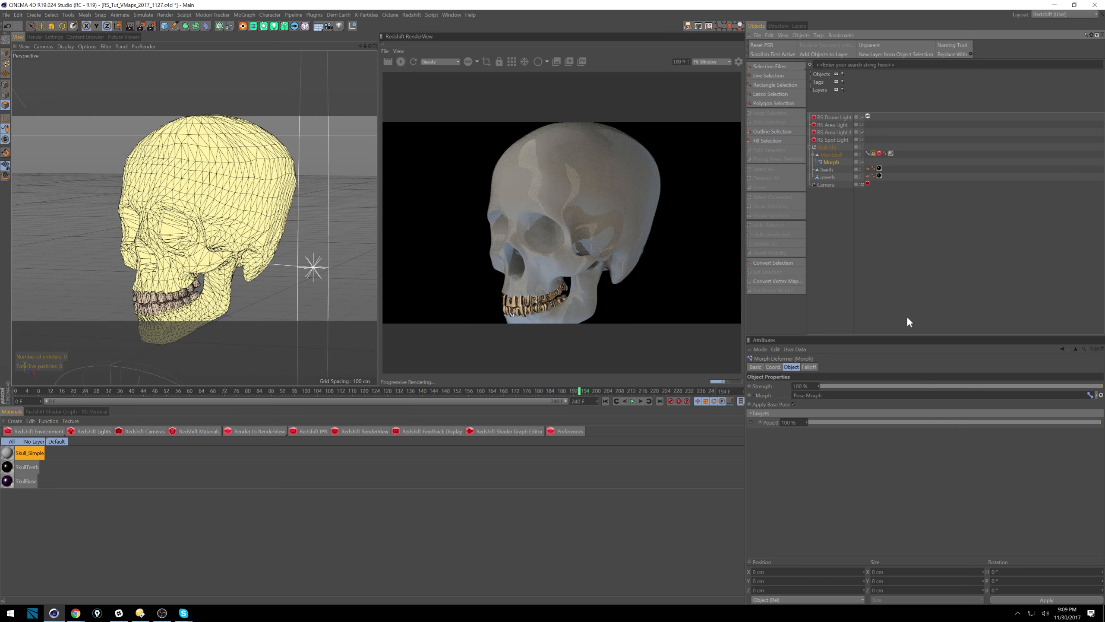
pyautogui.moveTo(1086, 425)
pyautogui.mouseDown()
pyautogui.moveTo(936, 424)
pyautogui.moveTo(1103, 425)
pyautogui.mouseUp()
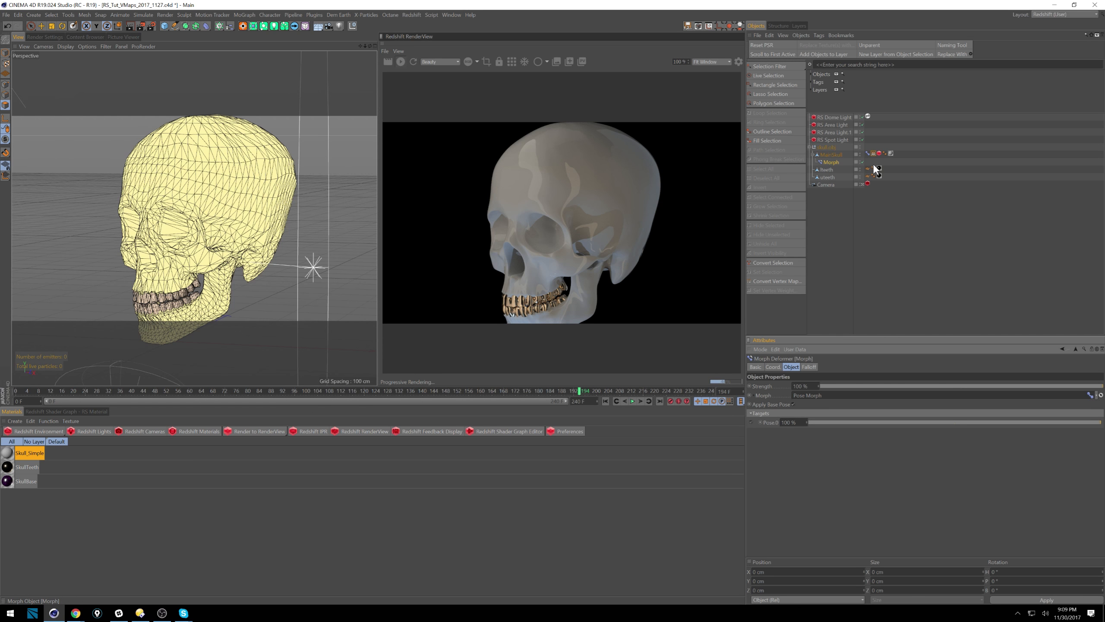
pyautogui.moveTo(1093, 426)
pyautogui.mouseDown()
pyautogui.moveTo(875, 419)
pyautogui.moveTo(1100, 420)
pyautogui.mouseUp()
pyautogui.click(832, 161)
pyautogui.click(871, 154)
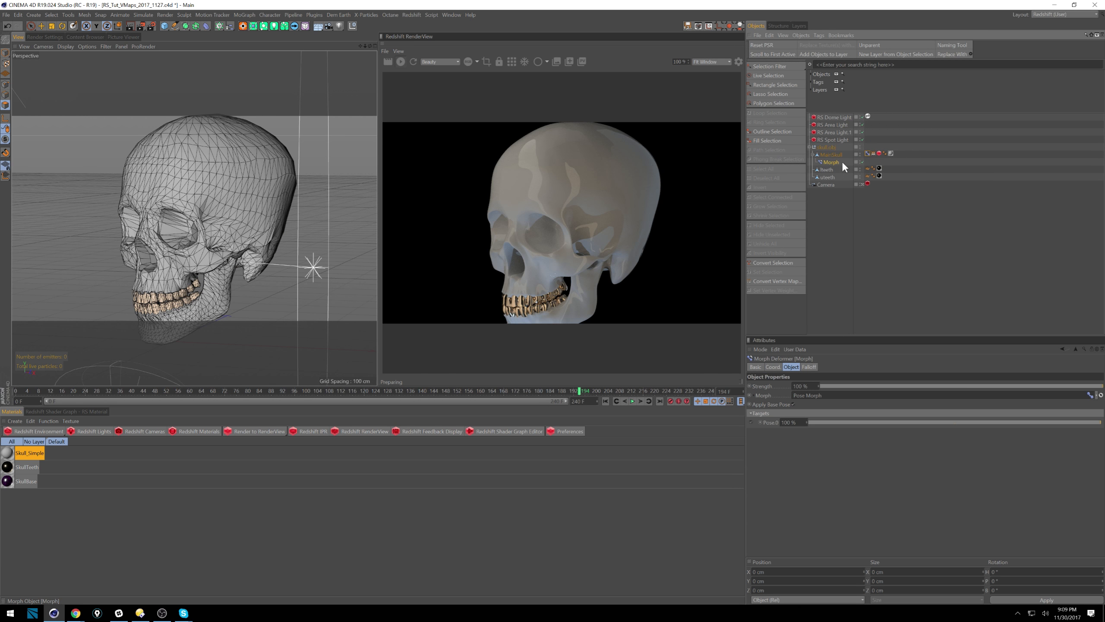
pyautogui.click(873, 153)
pyautogui.click(831, 163)
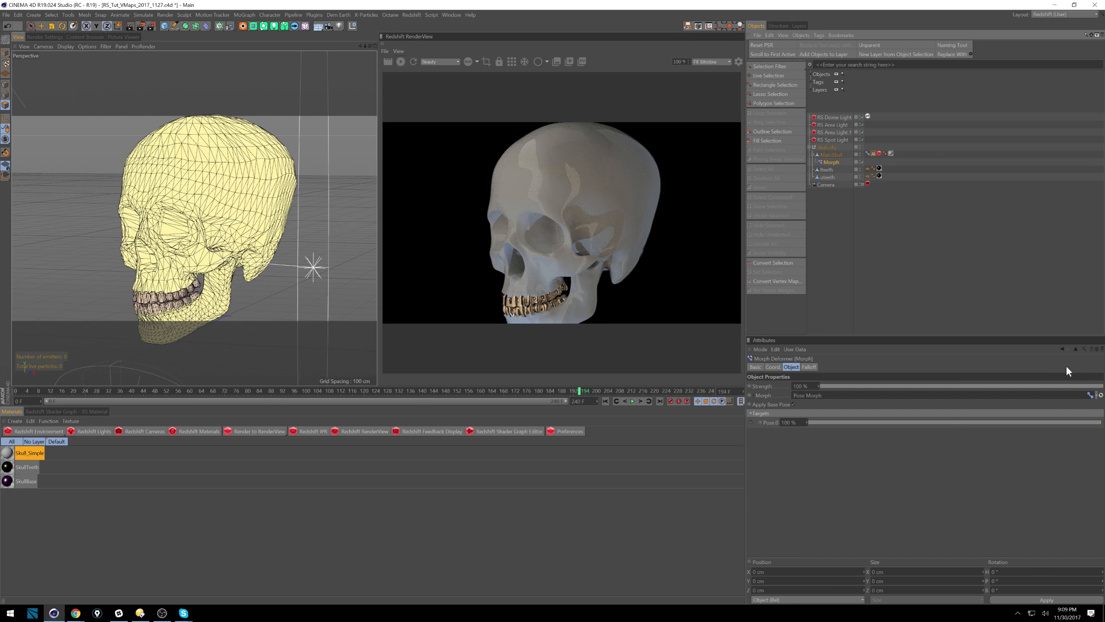
pyautogui.moveTo(1065, 426); pyautogui.dragTo(891, 403)
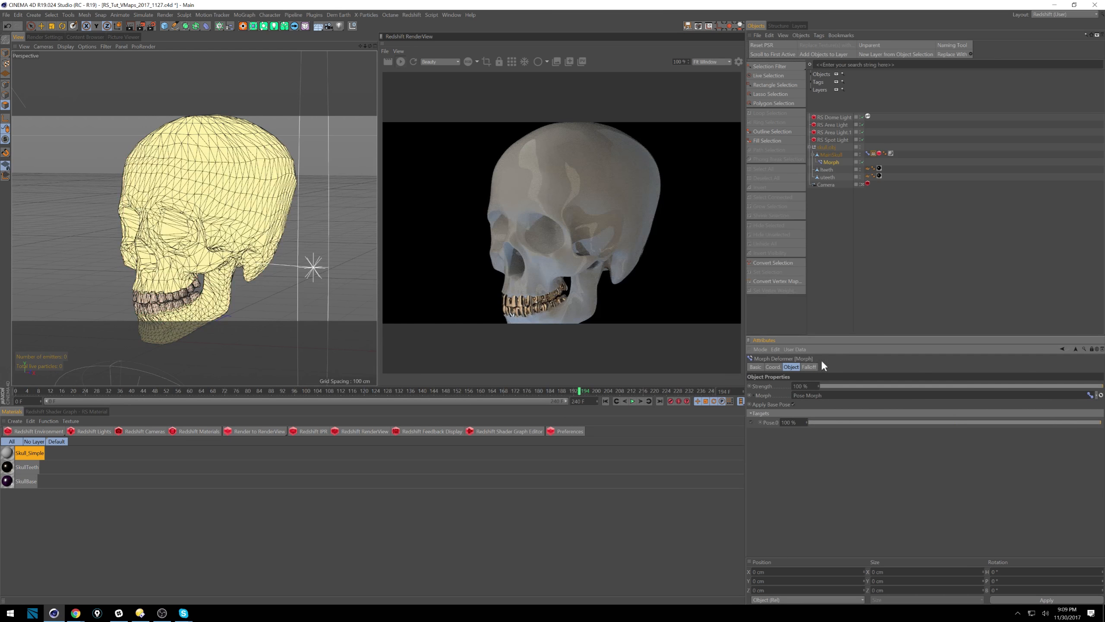
# Set the falloff shape of the Morph deformer to Noise
pyautogui.click(810, 367)
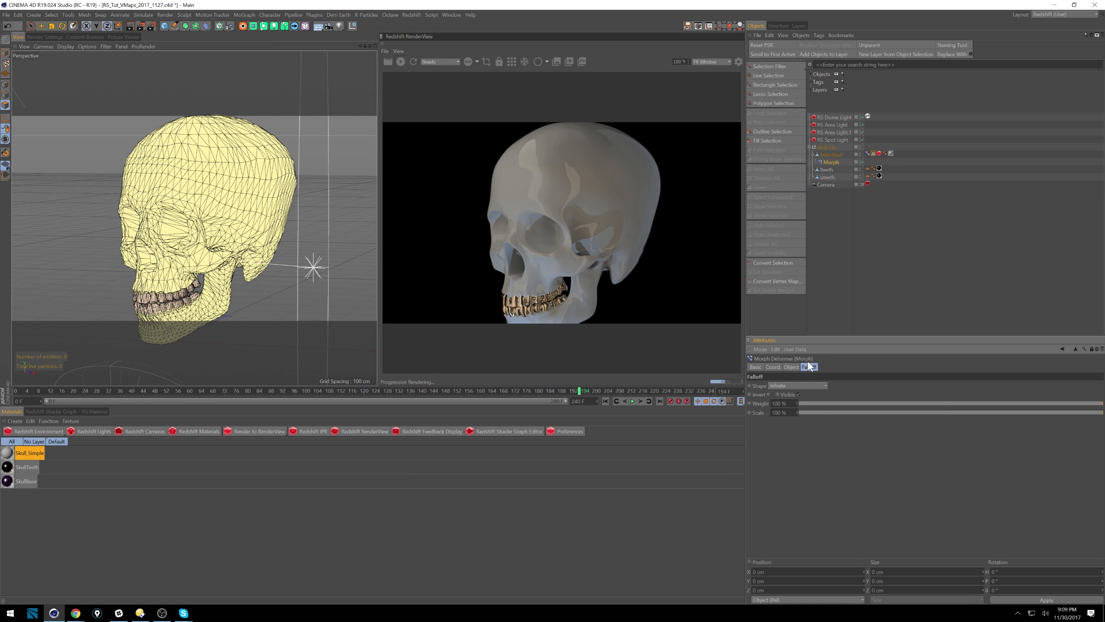
pyautogui.click(820, 386)
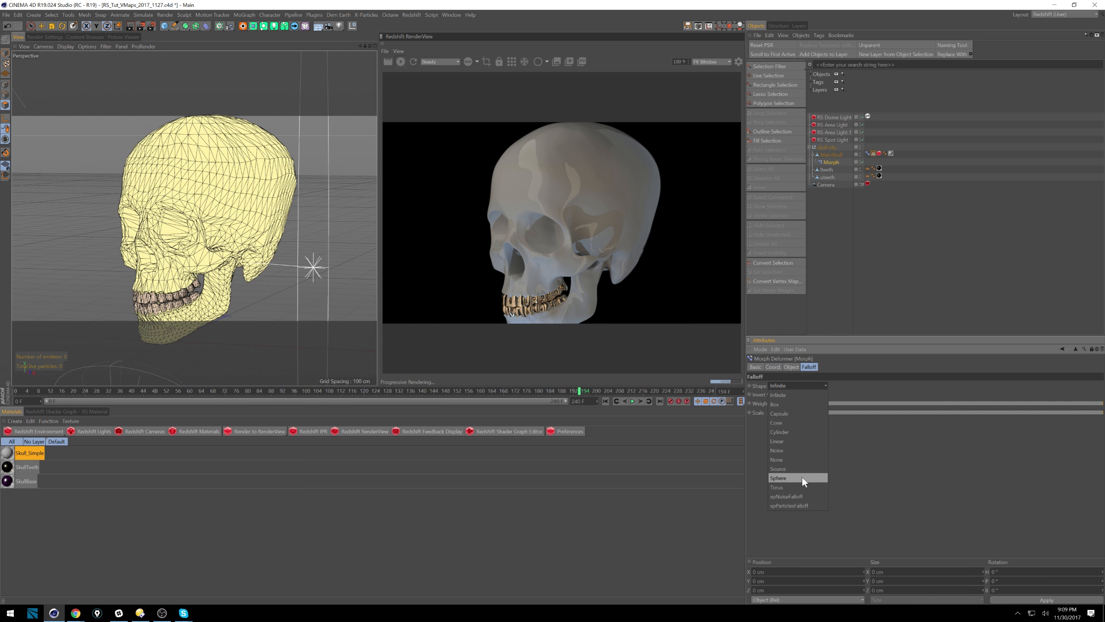
pyautogui.click(795, 451)
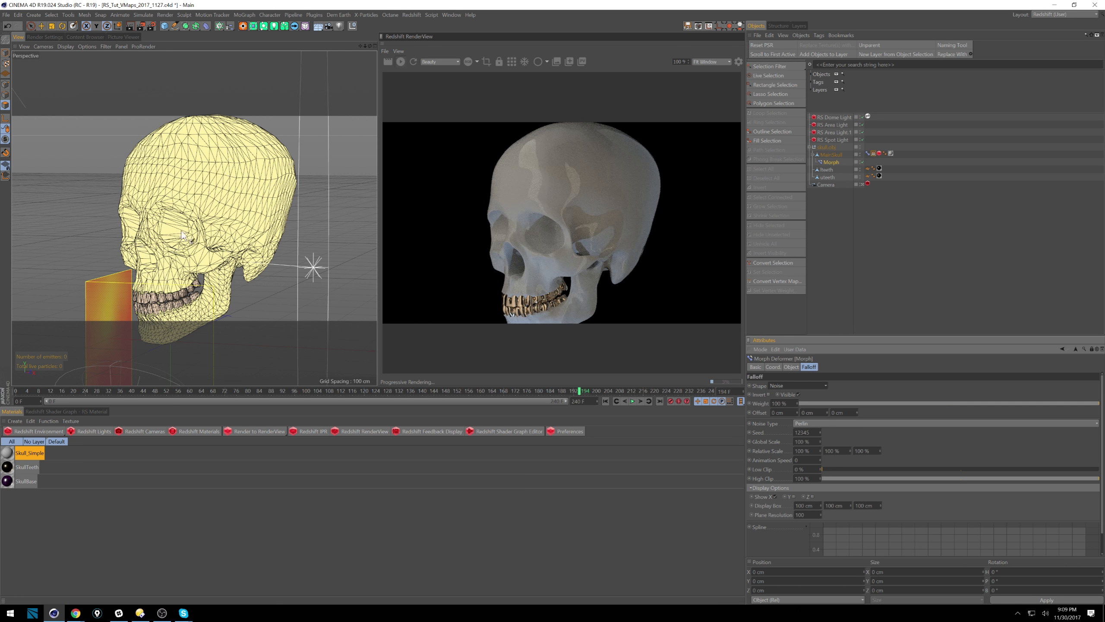
# Move the Morph deformer in model mode up to the middle of the skull, at about 154 cm in Y
pyautogui.click(7, 52)
pyautogui.press('e')
pyautogui.moveTo(171, 282); pyautogui.dragTo(196, 148)
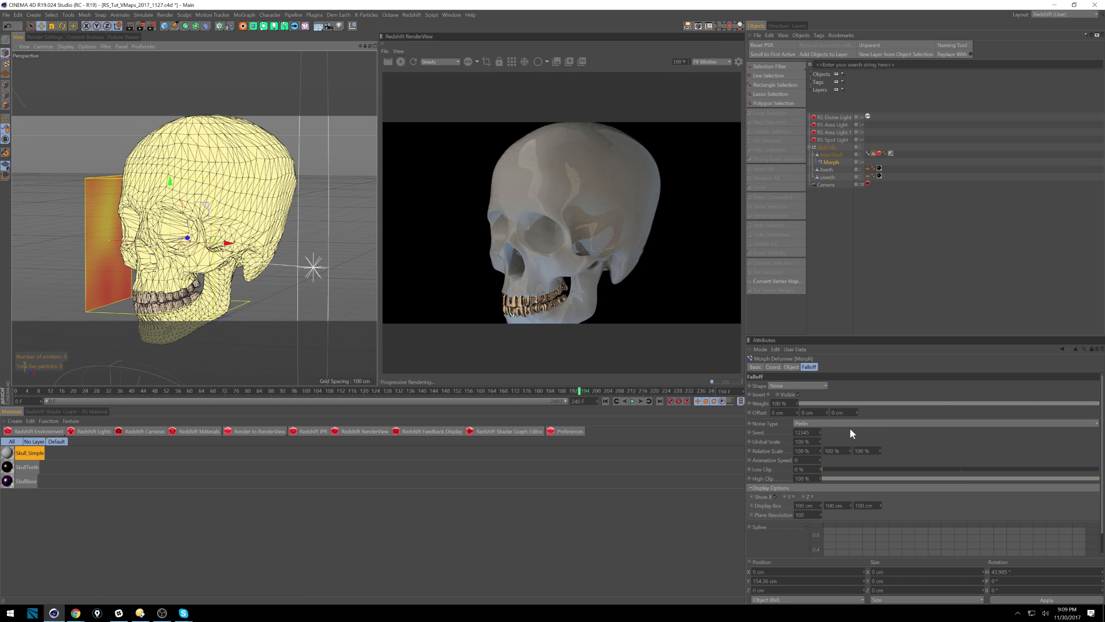
# Increase the global scale of the Morph deformer's falloff noise, keeping all three relative scale values at 100%
pyautogui.moveTo(811, 451); pyautogui.dragTo(687, 375)
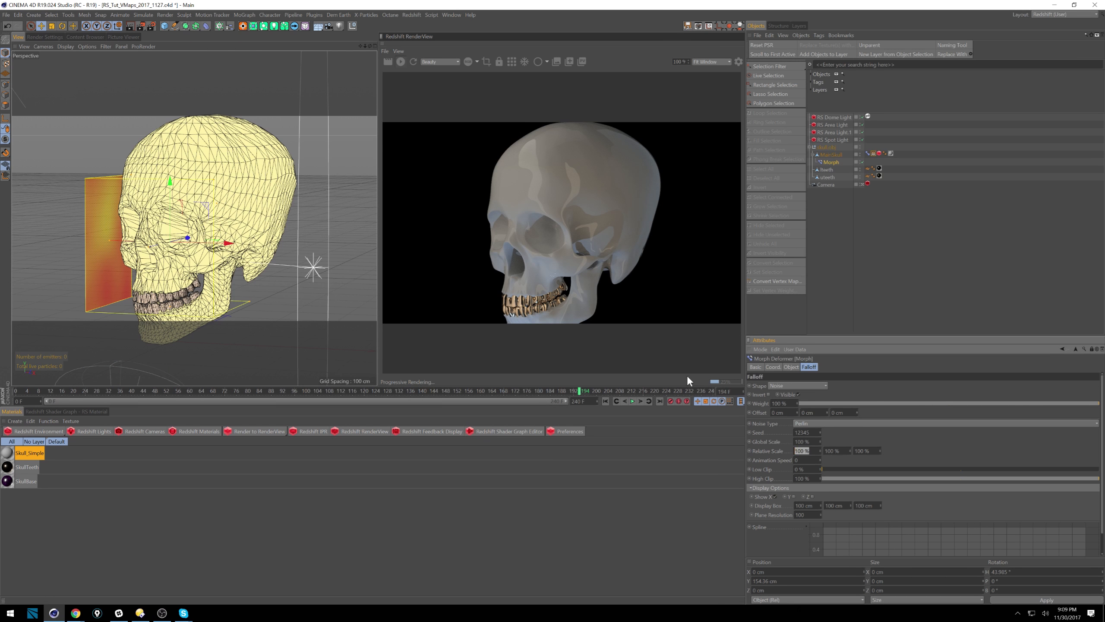
pyautogui.press('Tab')
pyautogui.press('Tab')
pyautogui.press('Tab')
pyautogui.moveTo(820, 441); pyautogui.dragTo(849, 366)
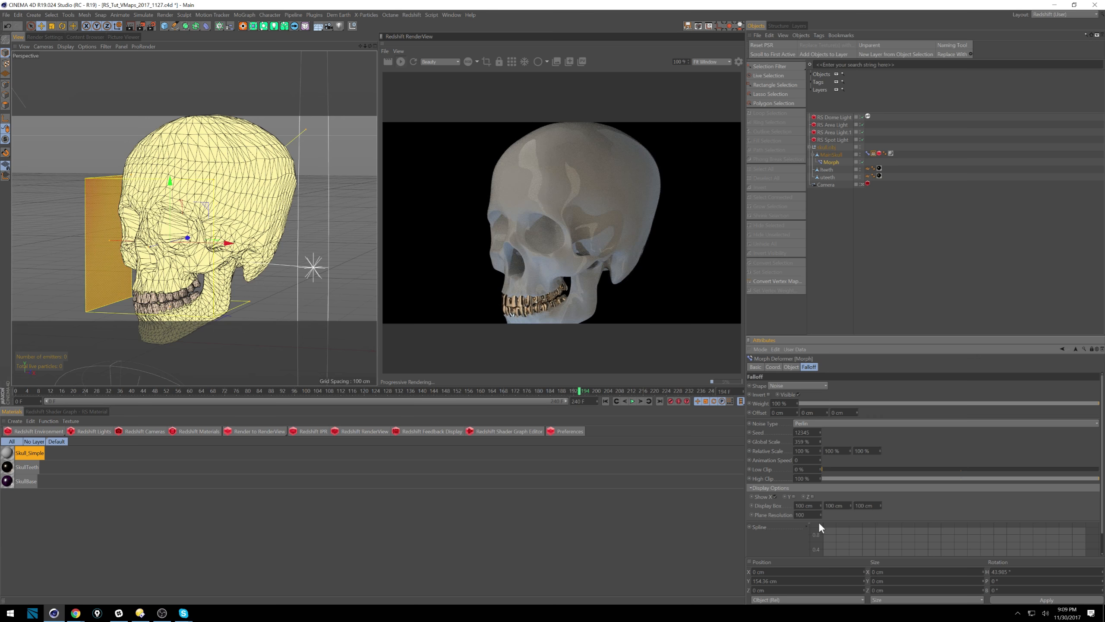
# Set the falloff display box of the Morph deformer to 300 × 300 × 300 cm so it surrounds the whole skull
pyautogui.moveTo(813, 505); pyautogui.dragTo(640, 420)
pyautogui.write('300')
pyautogui.press('Tab')
pyautogui.write('300')
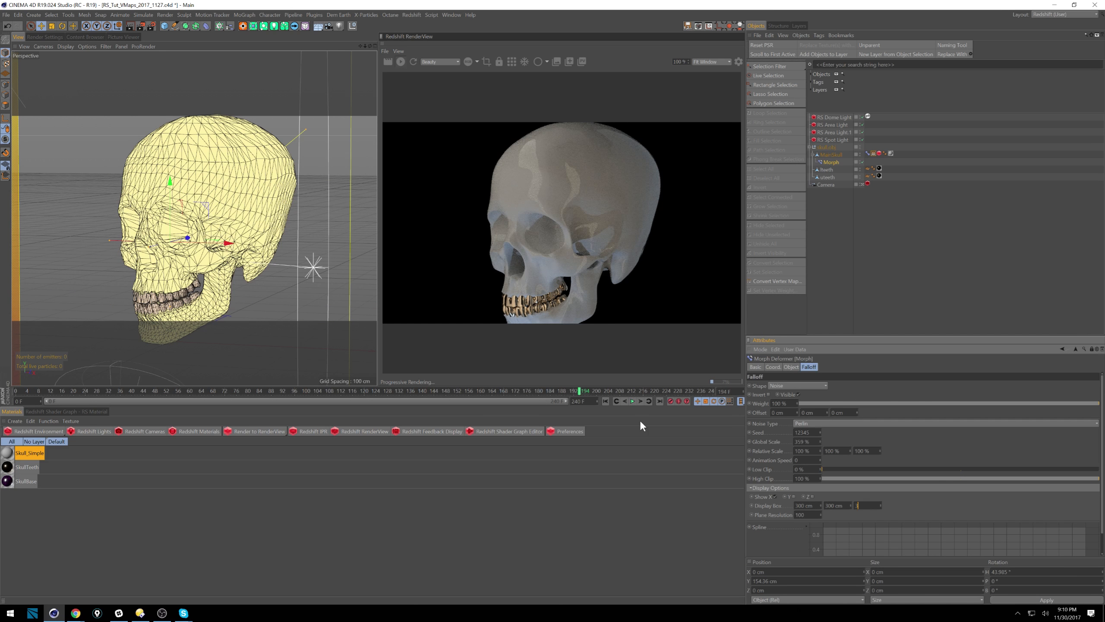
pyautogui.press('Tab')
pyautogui.write('300')
pyautogui.press('Return')
pyautogui.keyDown('alt'); pyautogui.moveTo(162, 243); pyautogui.dragTo(60, 287, button='right'); pyautogui.keyUp('alt')
pyautogui.keyDown('alt'); pyautogui.moveTo(126, 272); pyautogui.dragTo(220, 263); pyautogui.keyUp('alt')
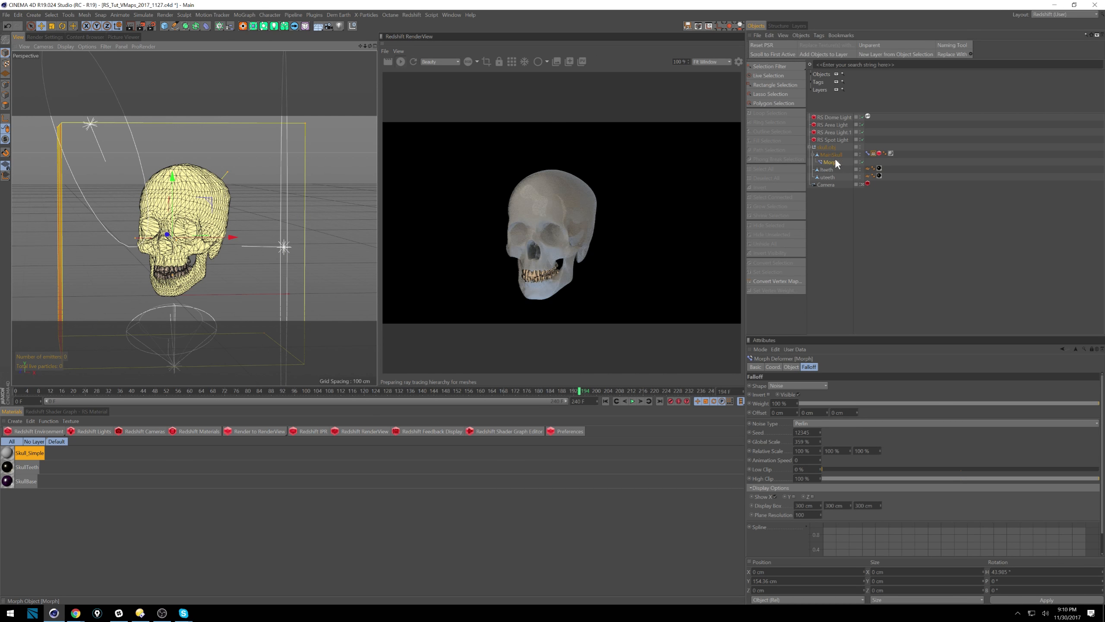
# Unlock the attributes display and switch MainSkull's Pose Morph tag to Animate mode
pyautogui.click(867, 153)
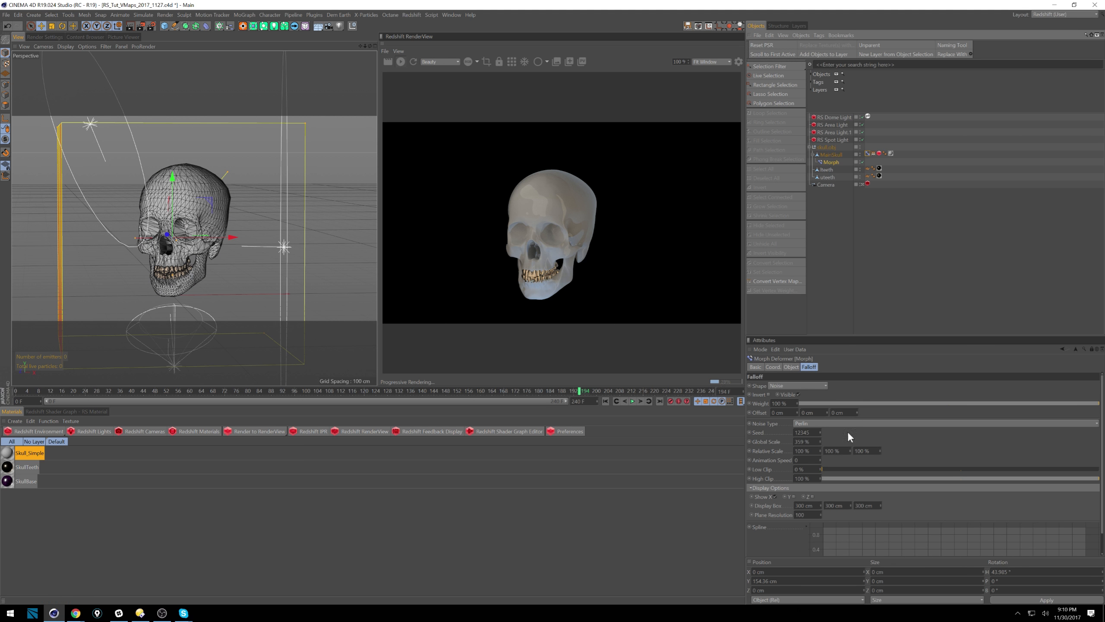
pyautogui.click(1091, 350)
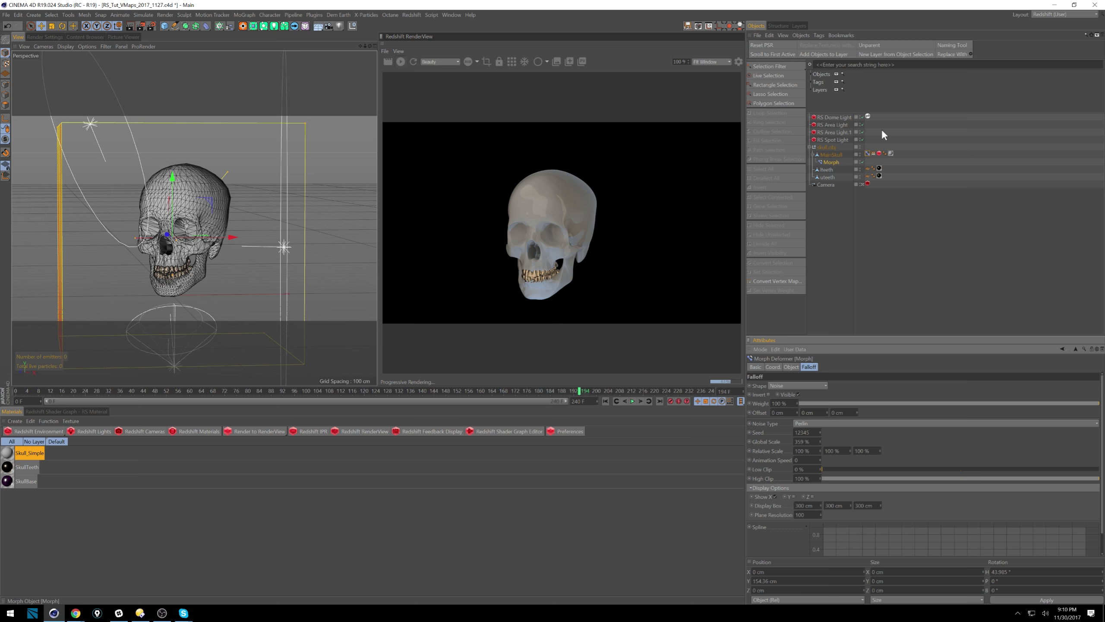
pyautogui.click(855, 235)
pyautogui.click(871, 153)
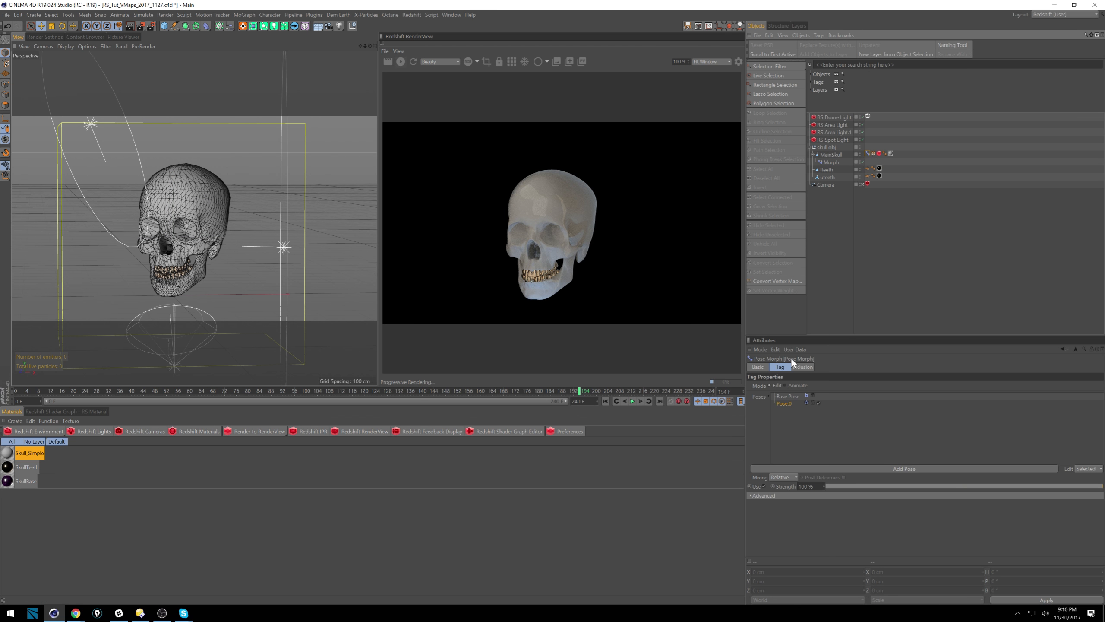
# Display MainSkull's vertex map in the viewport together with the Morph deformer's falloff settings
pyautogui.click(874, 153)
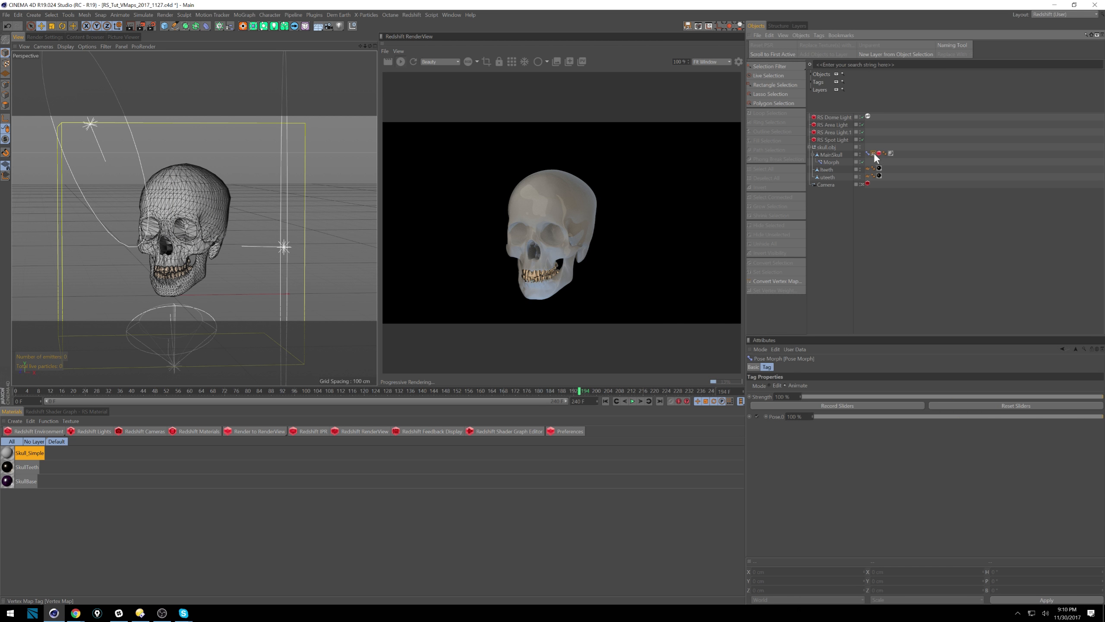
pyautogui.click(829, 162)
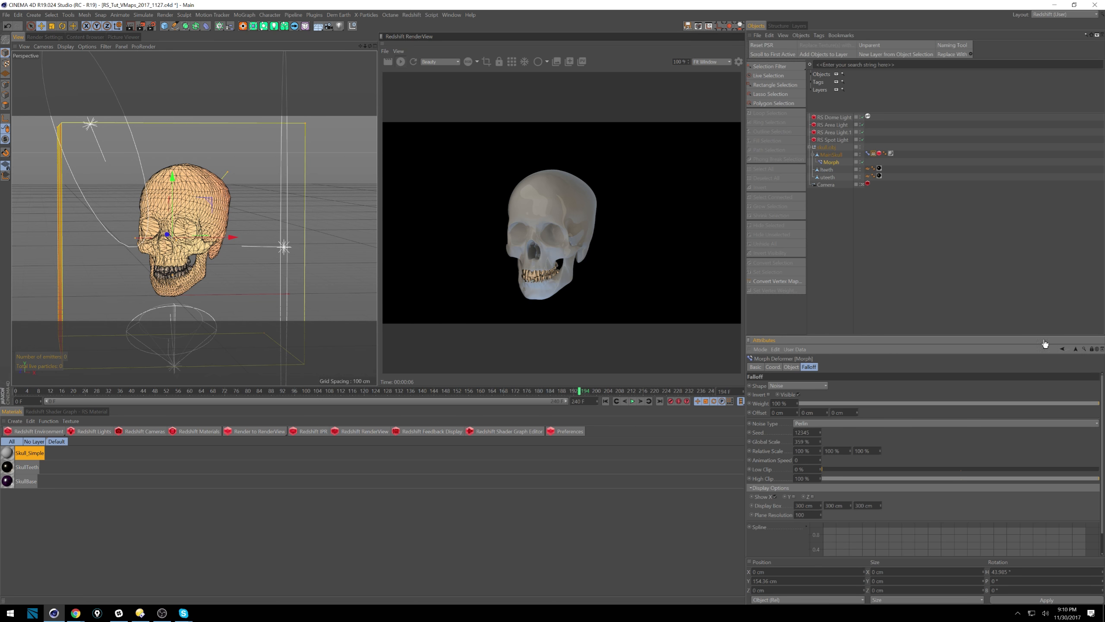
pyautogui.keyDown('alt'); pyautogui.moveTo(184, 204); pyautogui.dragTo(261, 230); pyautogui.keyUp('alt')
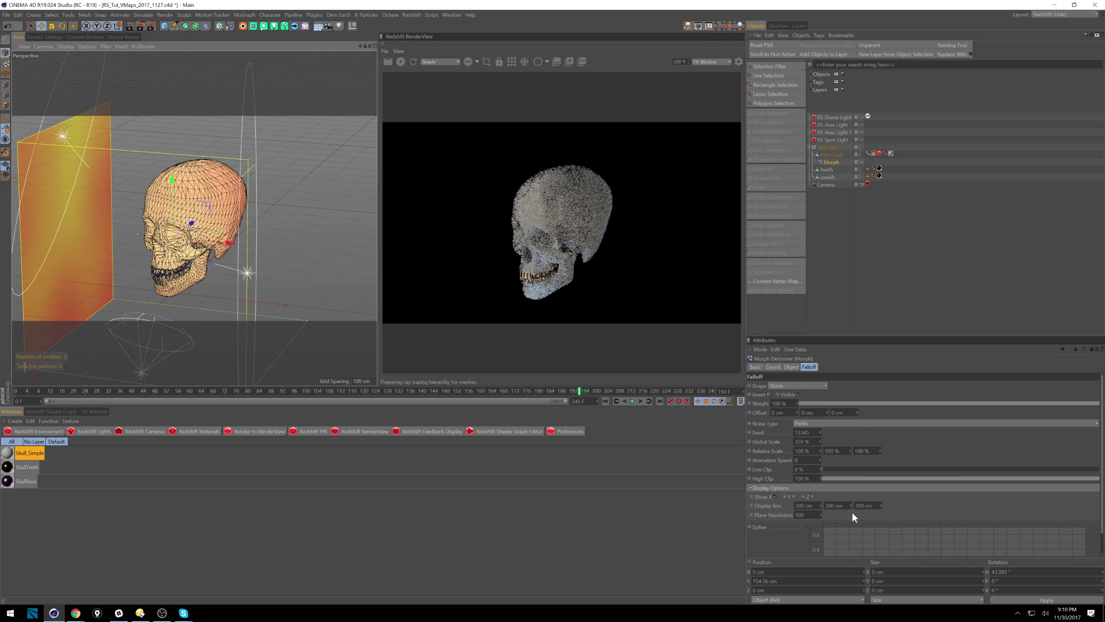
# Sharpen the contrast of the falloff noise with a low clip of 37% and a high clip of 64%
pyautogui.scroll(-1, 1031, 470)
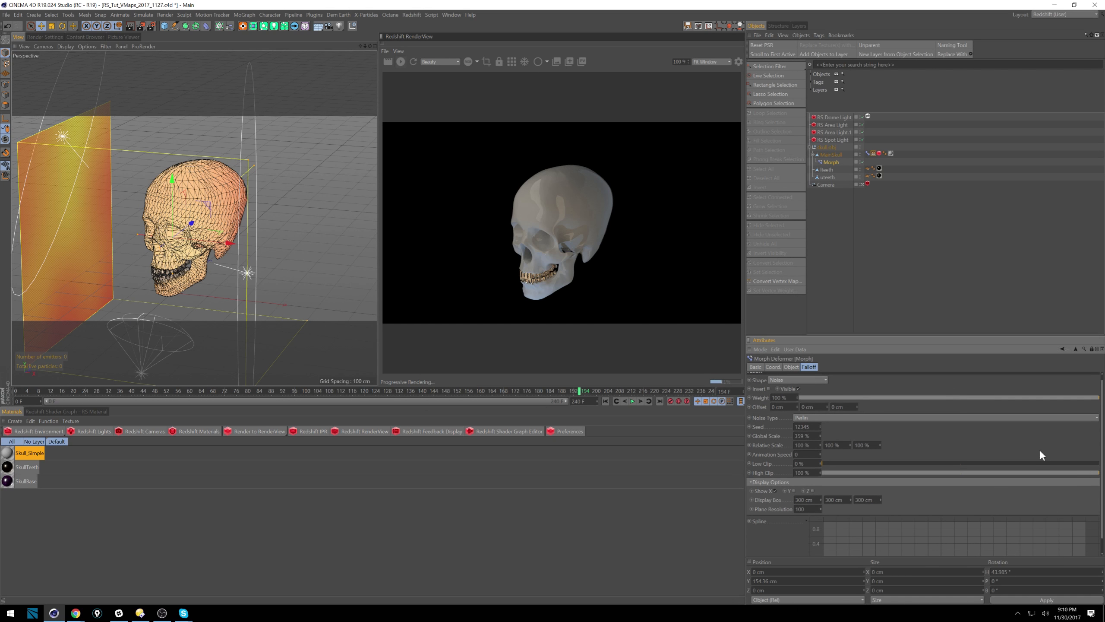
pyautogui.scroll(-3, 1095, 494)
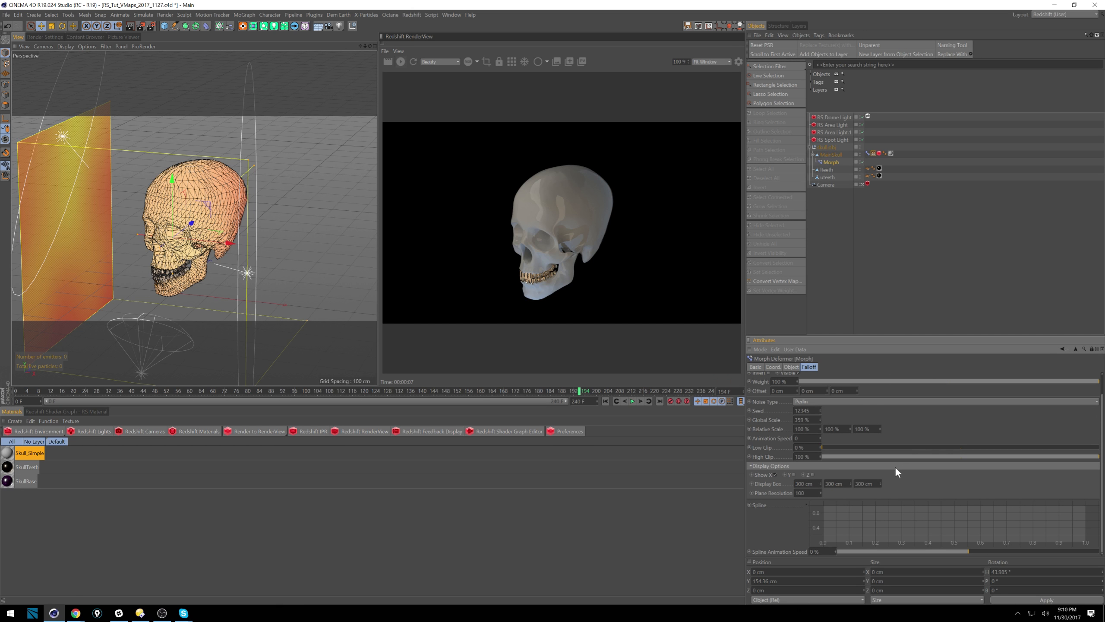
pyautogui.moveTo(840, 448); pyautogui.dragTo(927, 449)
pyautogui.click(1064, 456)
pyautogui.moveTo(1063, 456); pyautogui.dragTo(1000, 457)
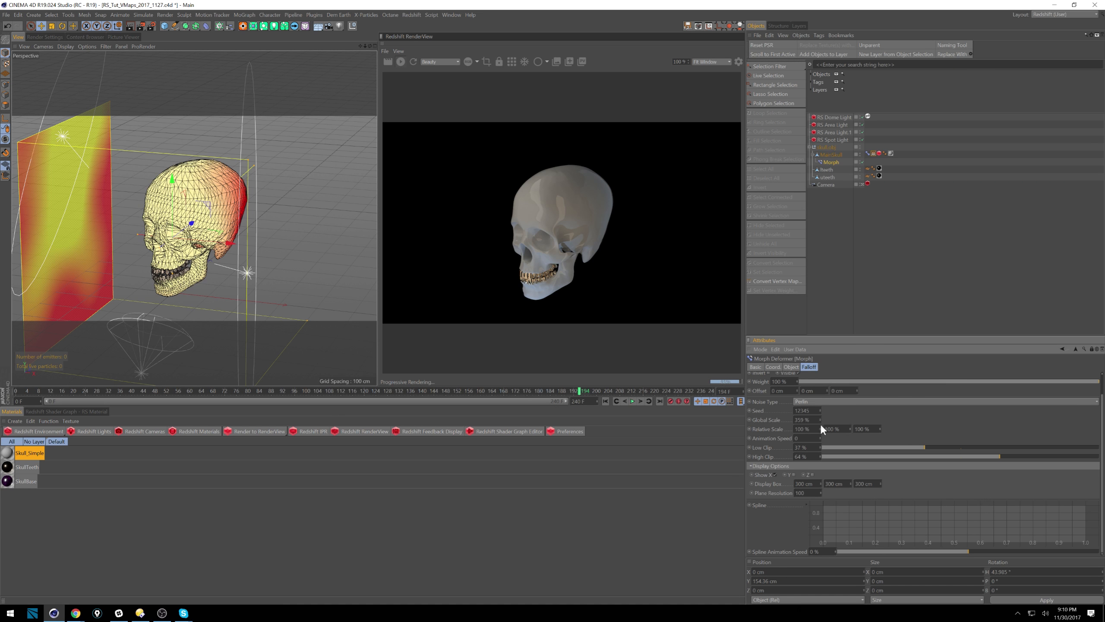
# Set the falloff noise's global scale to 50% and refresh the Redshift render
pyautogui.doubleClick(802, 420)
pyautogui.write('50')
pyautogui.press('Return')
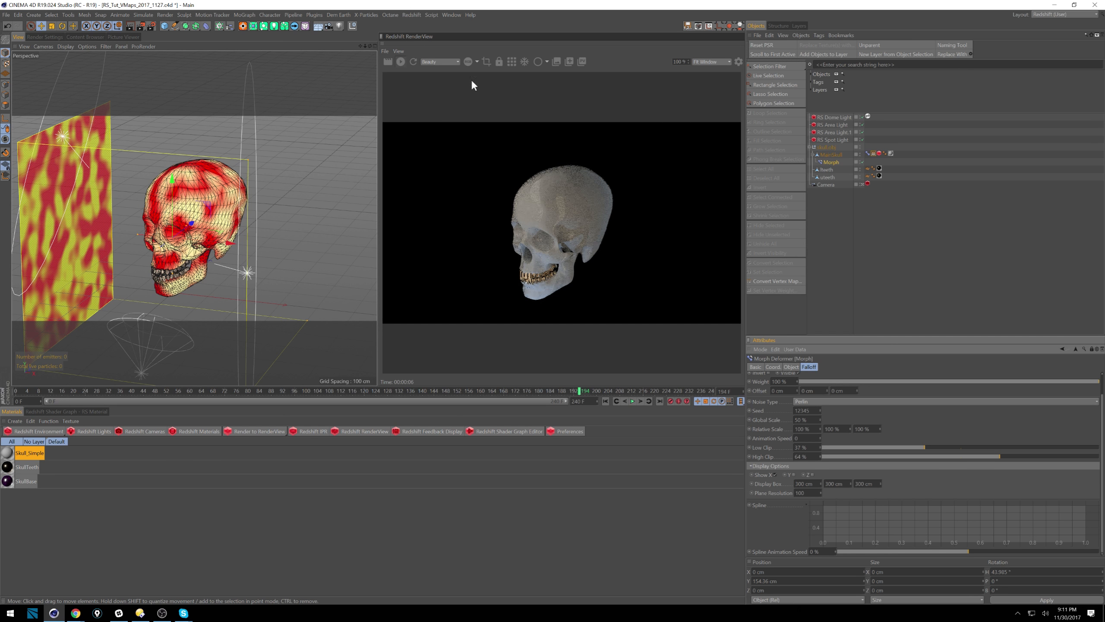
pyautogui.click(409, 64)
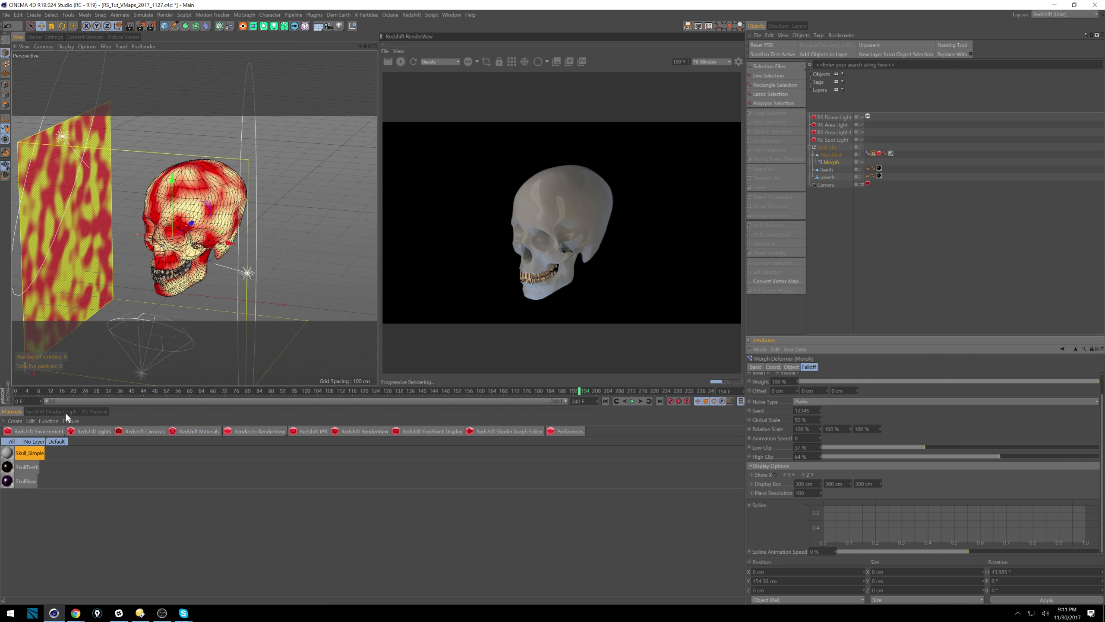
# Set the diffuse color of the skull's RS Material node to magenta (RGB 255, 0, 170) in the shader graph
pyautogui.click(66, 412)
pyautogui.keyDown('alt'); pyautogui.moveTo(262, 520); pyautogui.dragTo(379, 484, button='middle'); pyautogui.keyUp('alt')
pyautogui.click(263, 531)
pyautogui.moveTo(292, 494); pyautogui.dragTo(248, 489)
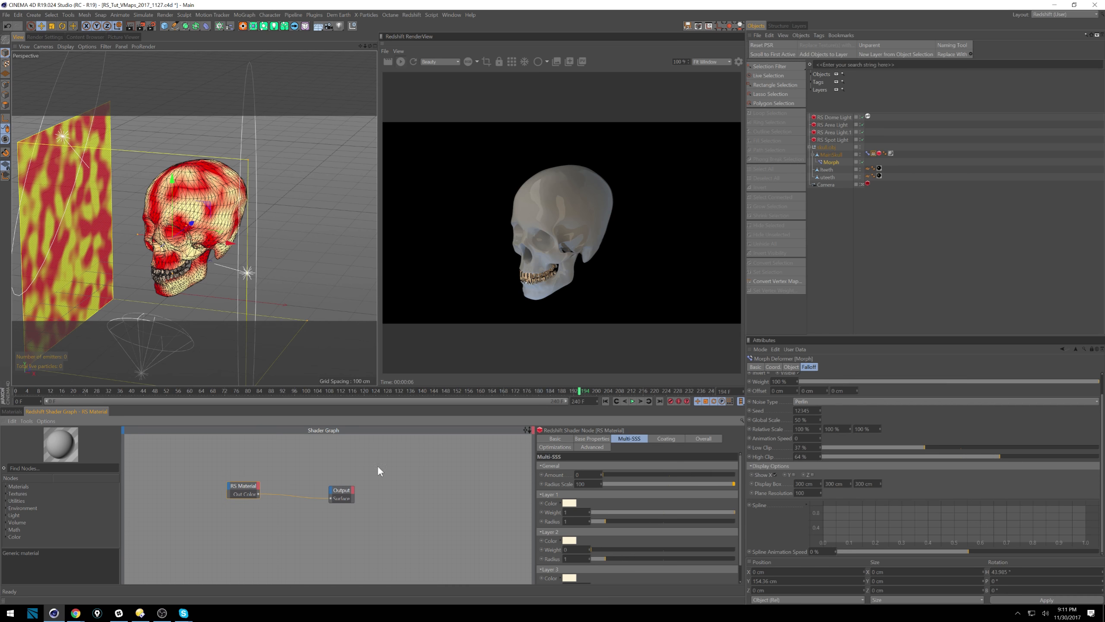
pyautogui.click(591, 438)
pyautogui.click(585, 487)
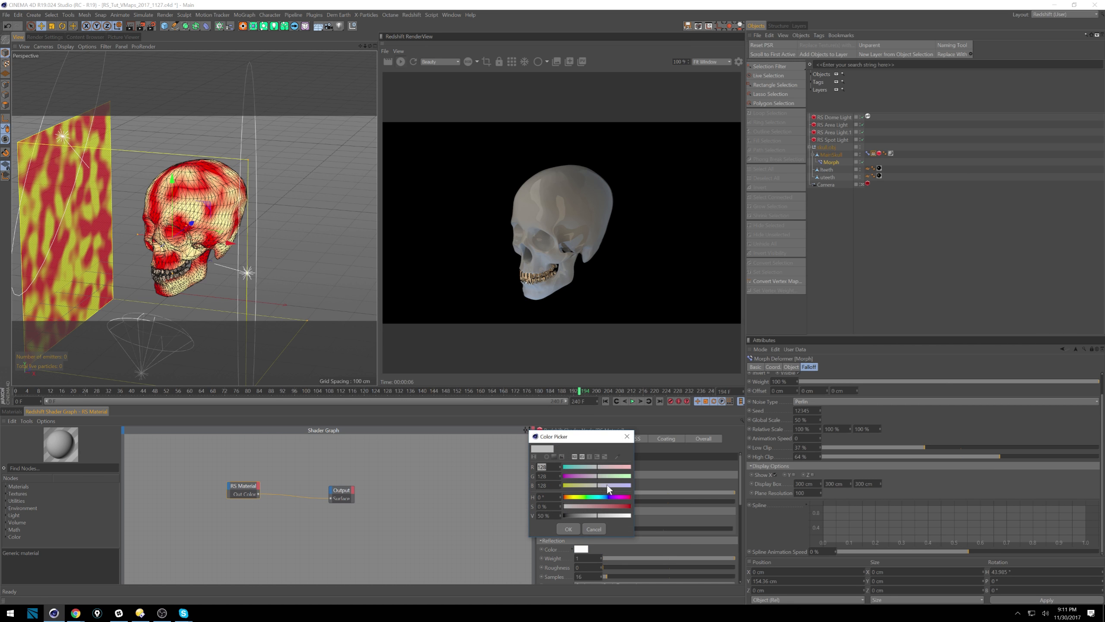
pyautogui.moveTo(608, 496); pyautogui.dragTo(631, 516)
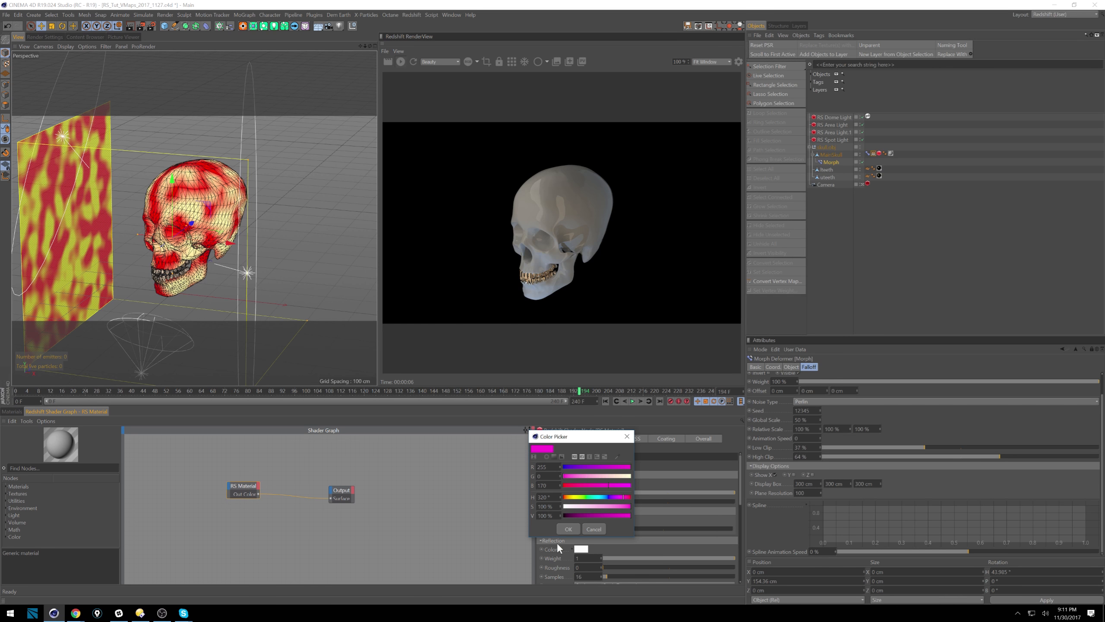
pyautogui.click(568, 529)
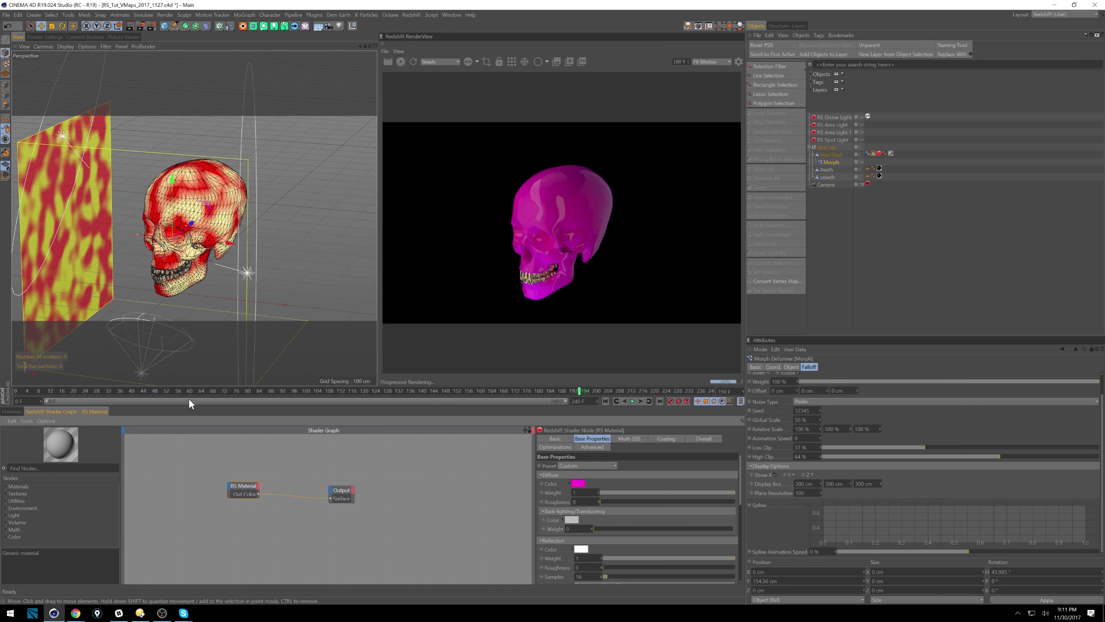
# Duplicate the RS Material node, place the copy below the original, and apply the Aluminium preset to it
pyautogui.click(256, 497)
pyautogui.click(243, 486)
pyautogui.hotkey('ctrl', 'c')
pyautogui.hotkey('ctrl', 'v')
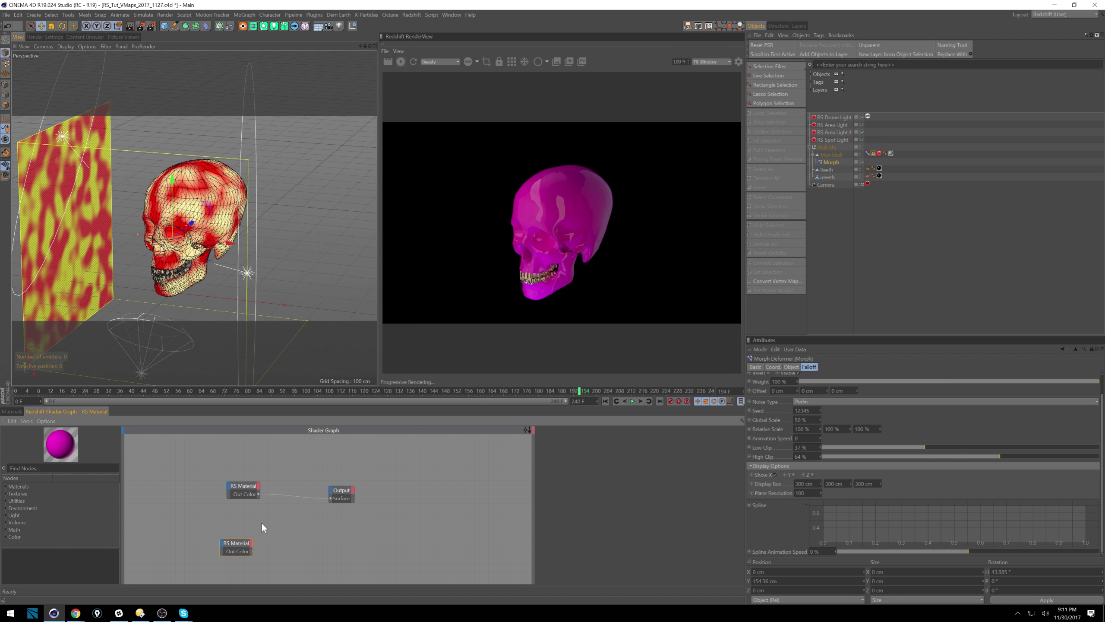
pyautogui.moveTo(237, 548); pyautogui.dragTo(238, 534)
pyautogui.click(611, 465)
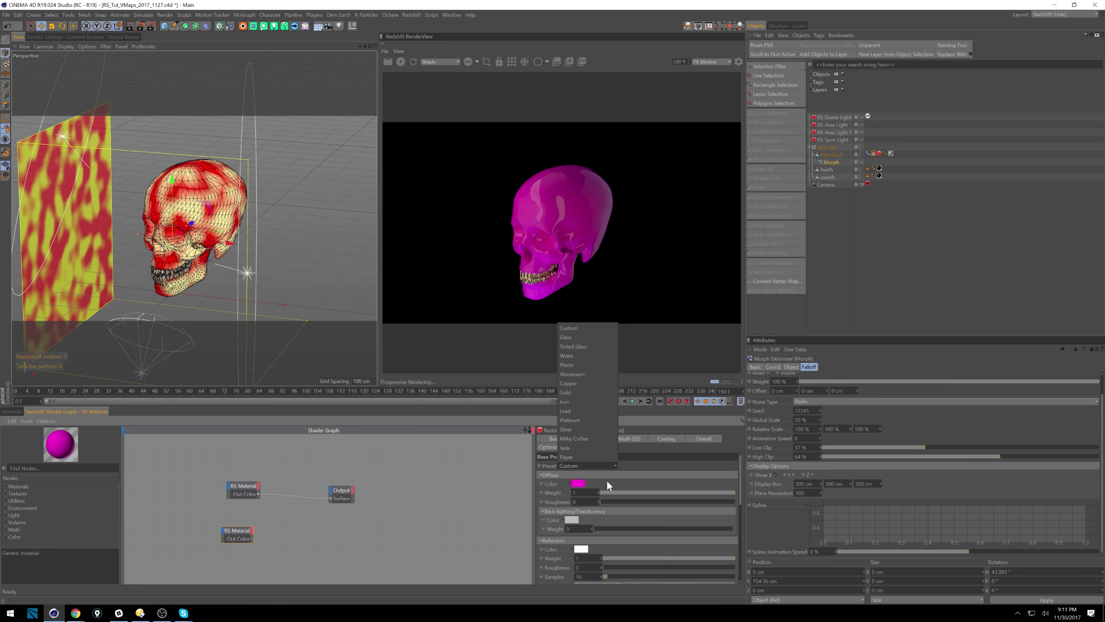
pyautogui.click(572, 373)
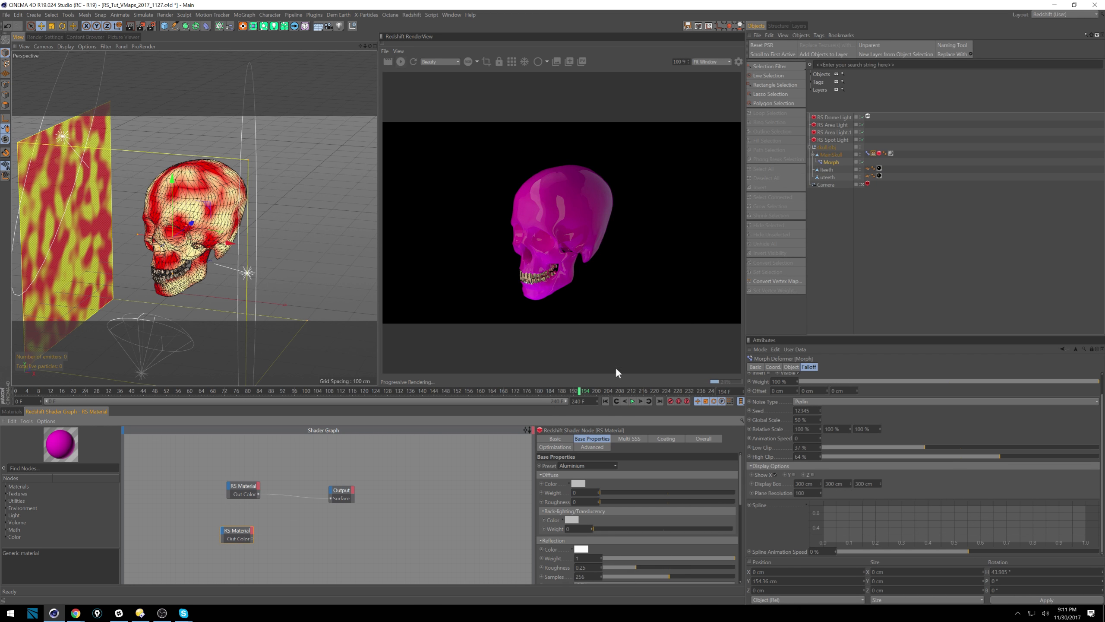
pyautogui.moveTo(237, 531); pyautogui.dragTo(242, 521)
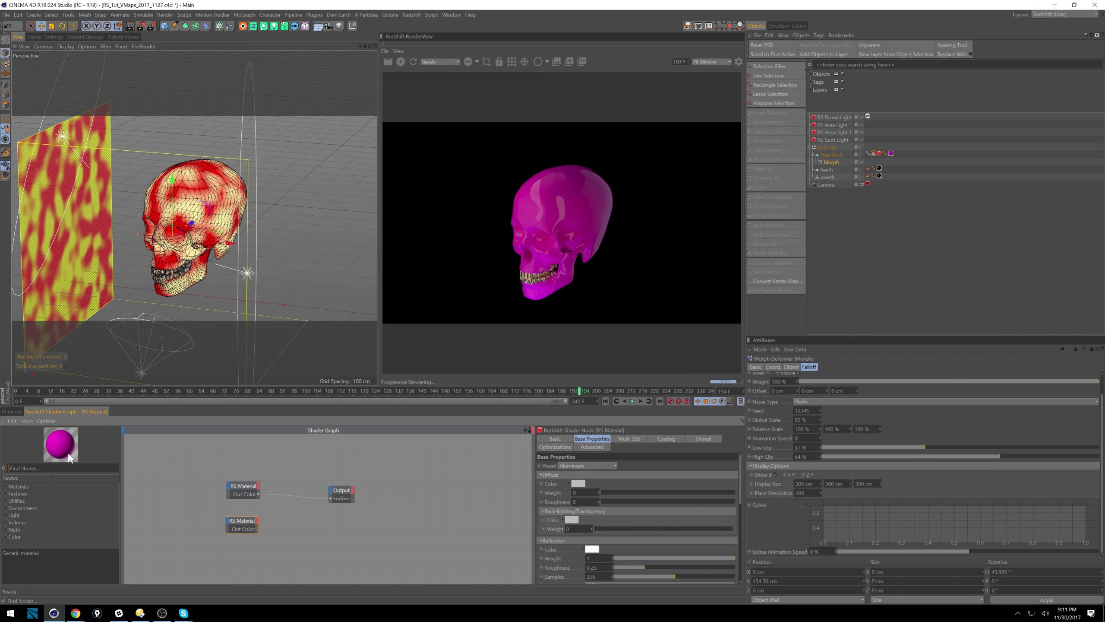
# Add a Material Blender node to the graph and arrange it between the two RS Material nodes and the Output
pyautogui.write('blend')
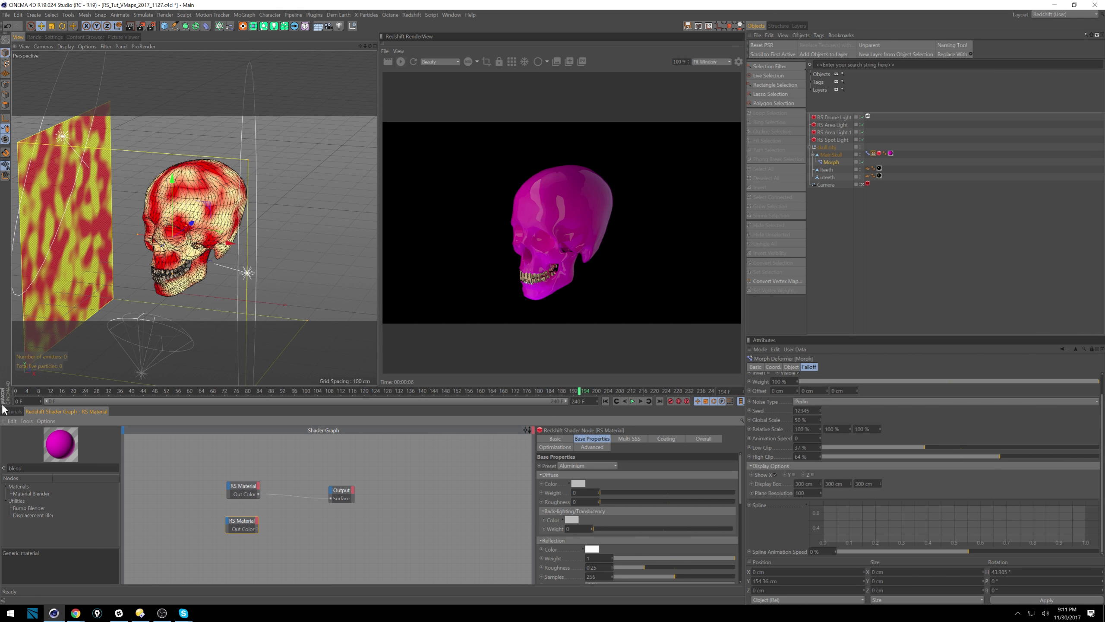
pyautogui.moveTo(42, 495); pyautogui.dragTo(222, 486)
pyautogui.moveTo(346, 490); pyautogui.dragTo(415, 490)
pyautogui.moveTo(301, 504); pyautogui.dragTo(222, 513)
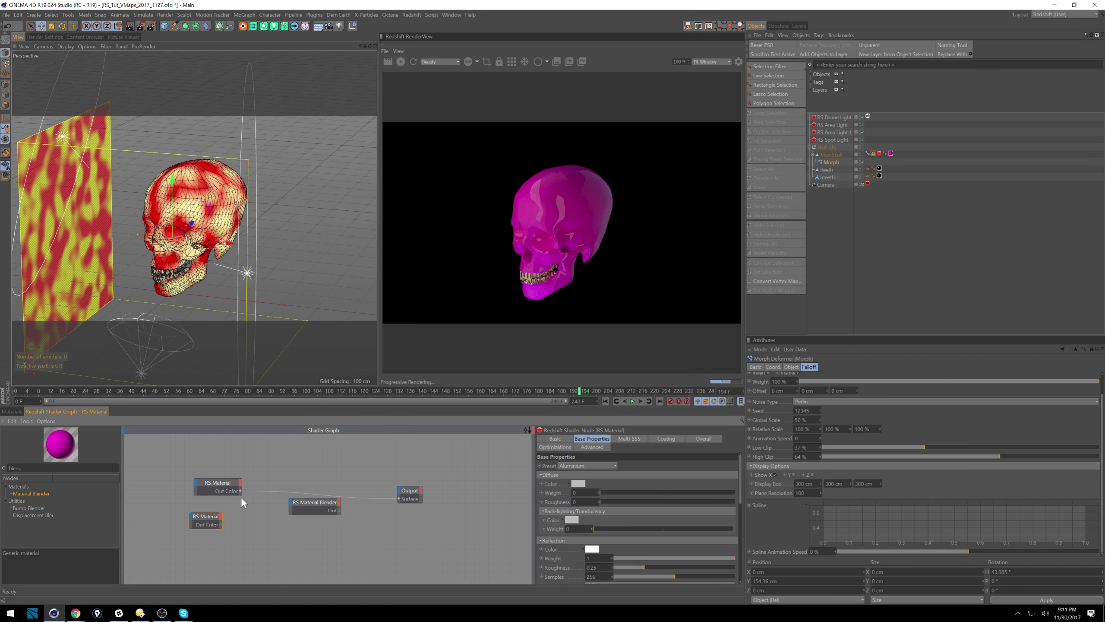
# Connect the magenta material to the blender's Base Color and the aluminium material to its Layer Color 1
pyautogui.click(233, 493)
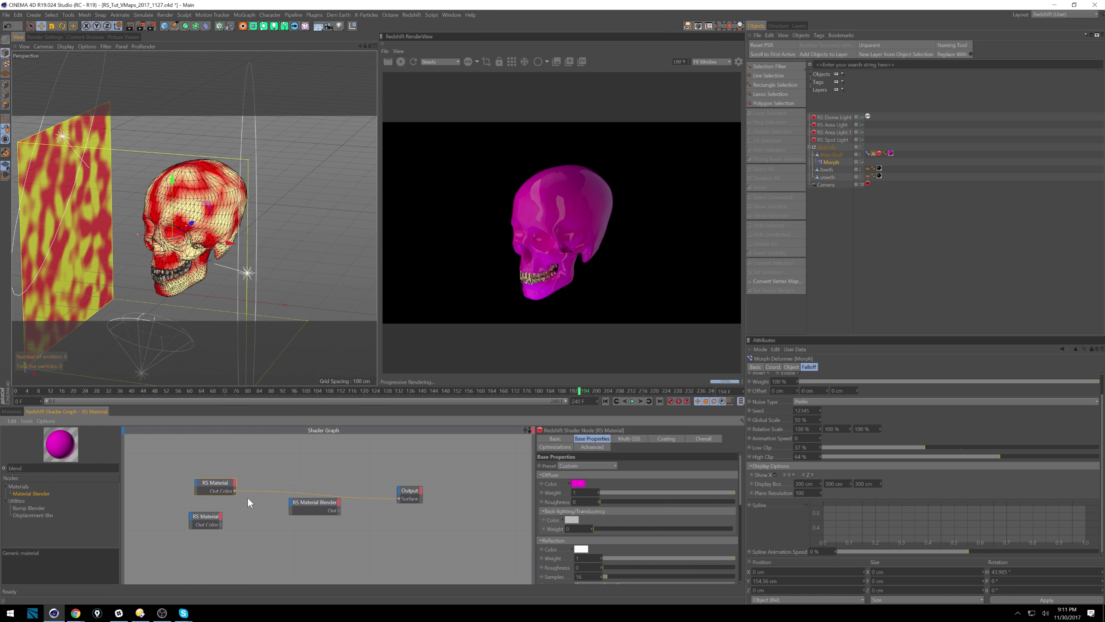
pyautogui.moveTo(290, 502); pyautogui.dragTo(291, 504)
pyautogui.moveTo(306, 508)
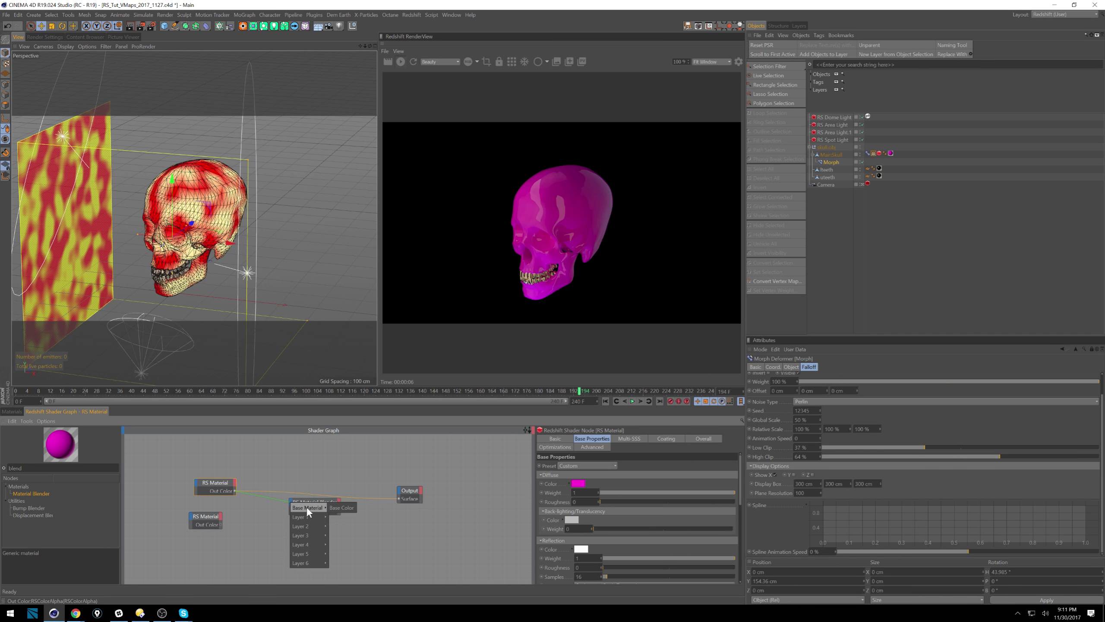
pyautogui.click(343, 508)
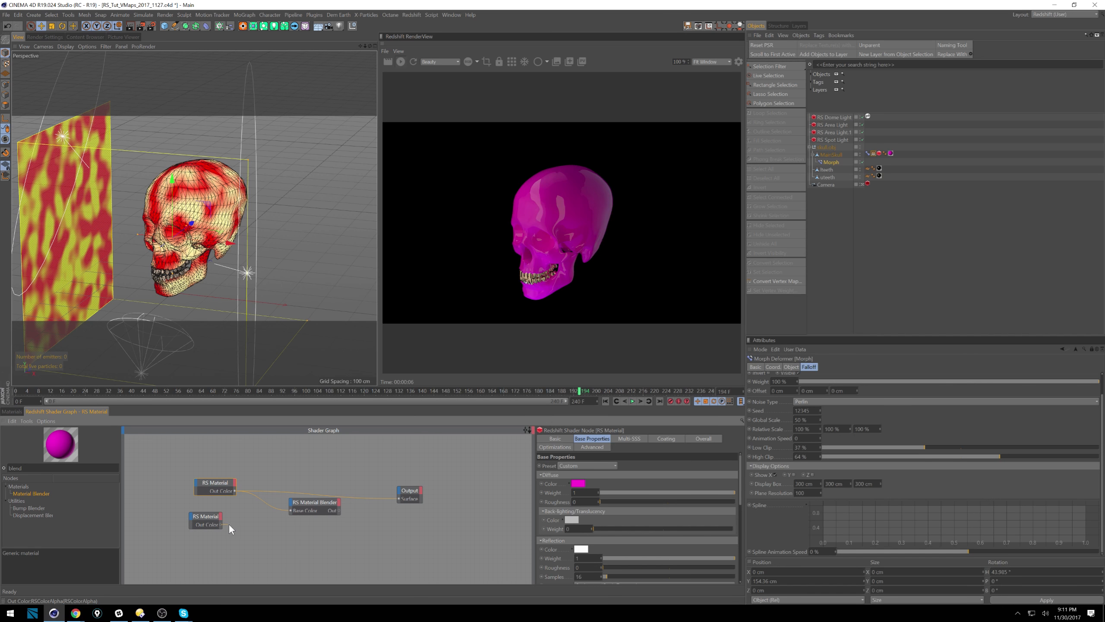
pyautogui.moveTo(291, 505); pyautogui.dragTo(290, 503)
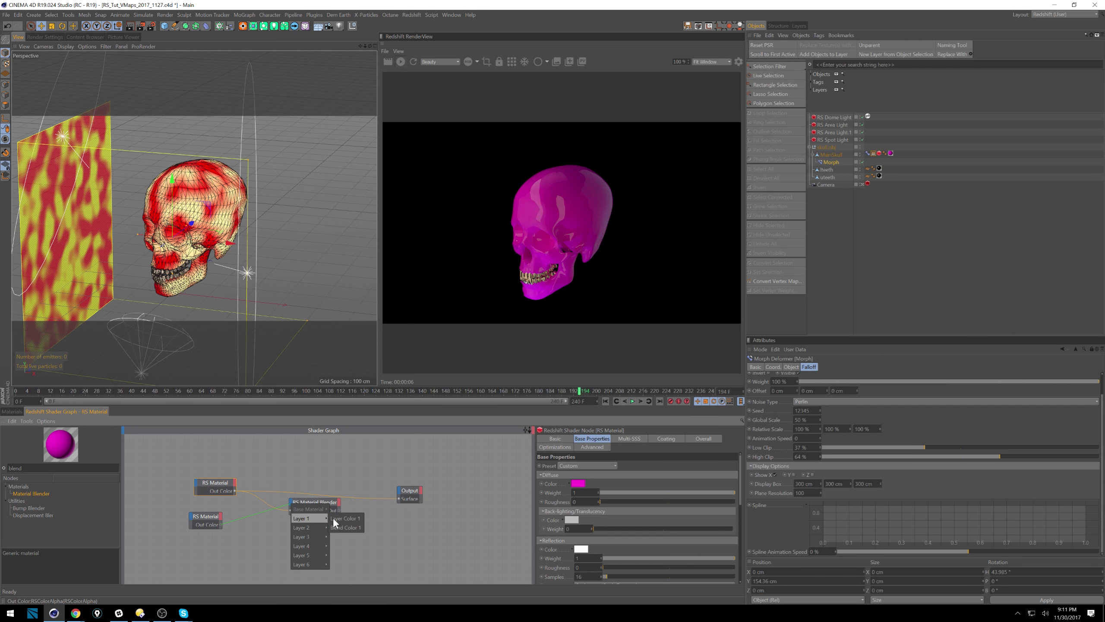
pyautogui.click(350, 518)
# Rename the magenta material node Base and the aluminium material node Metal
pyautogui.click(564, 440)
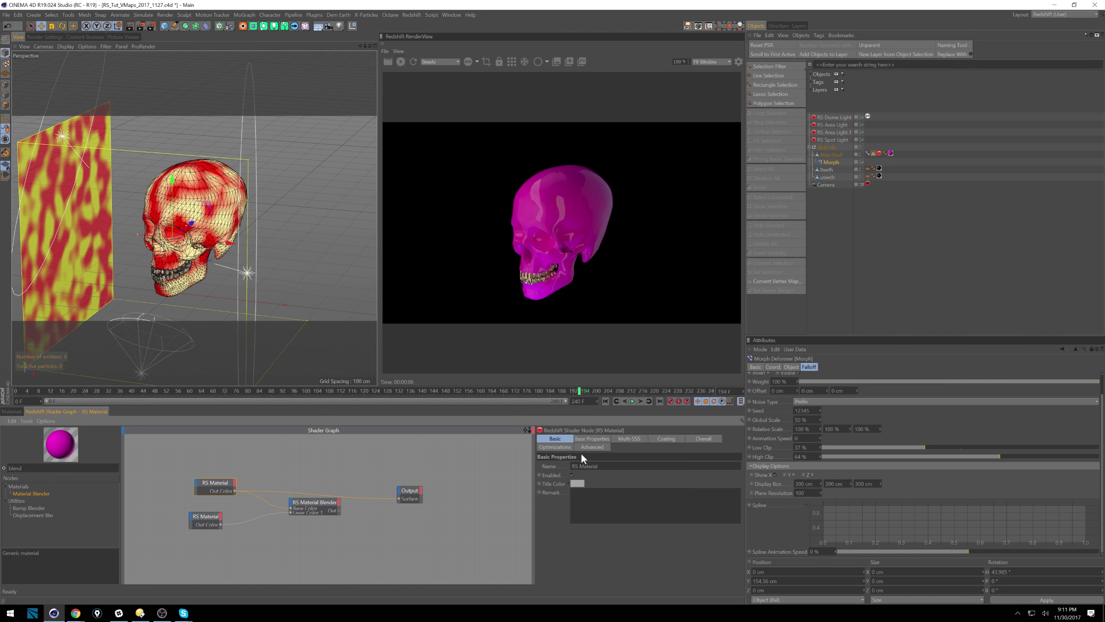
pyautogui.hotkey('ctrl', 'a')
pyautogui.write('B ase')
pyautogui.click(575, 466)
pyautogui.click(213, 522)
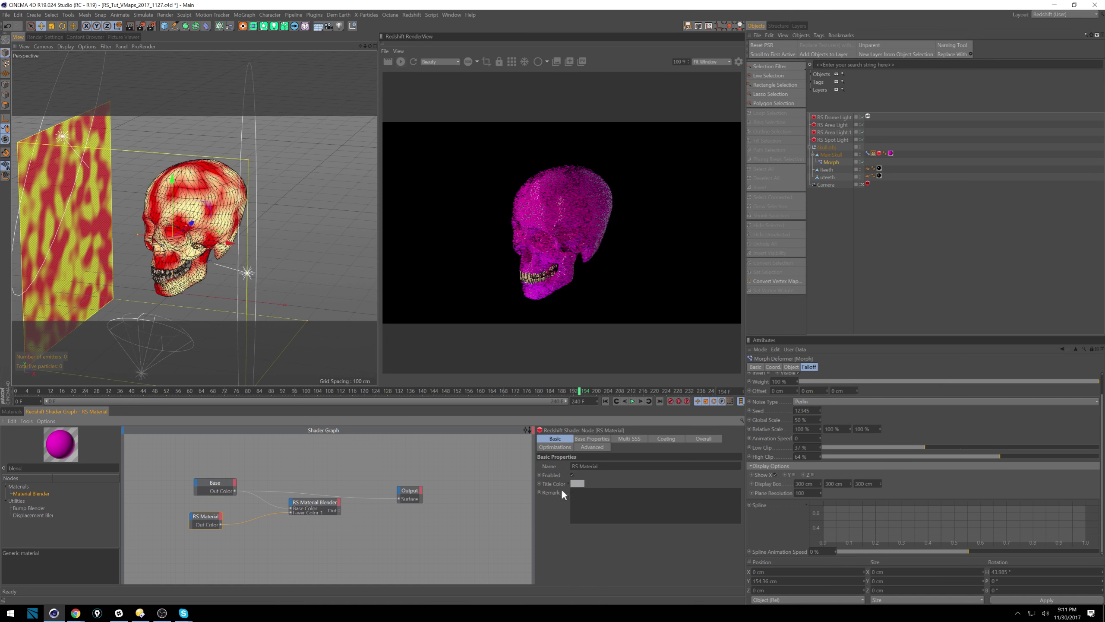
pyautogui.hotkey('ctrl', 'a')
pyautogui.write('Metal')
pyautogui.press('Return')
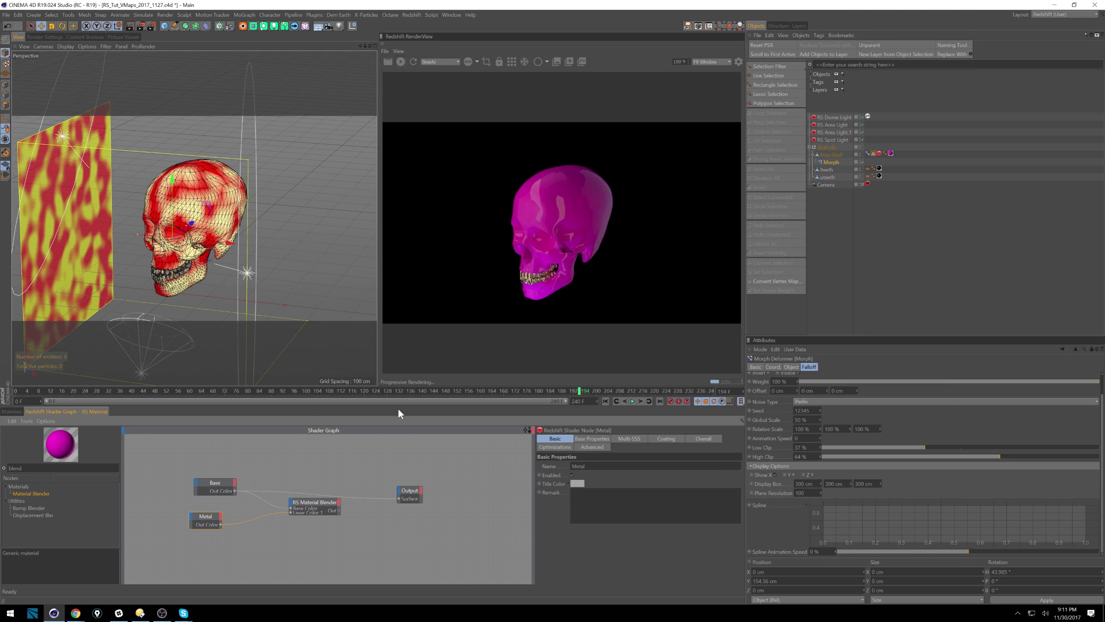
# Expand the blender and Output nodes and connect the blender's Out to the Output's Surface
pyautogui.click(326, 515)
pyautogui.click(327, 515)
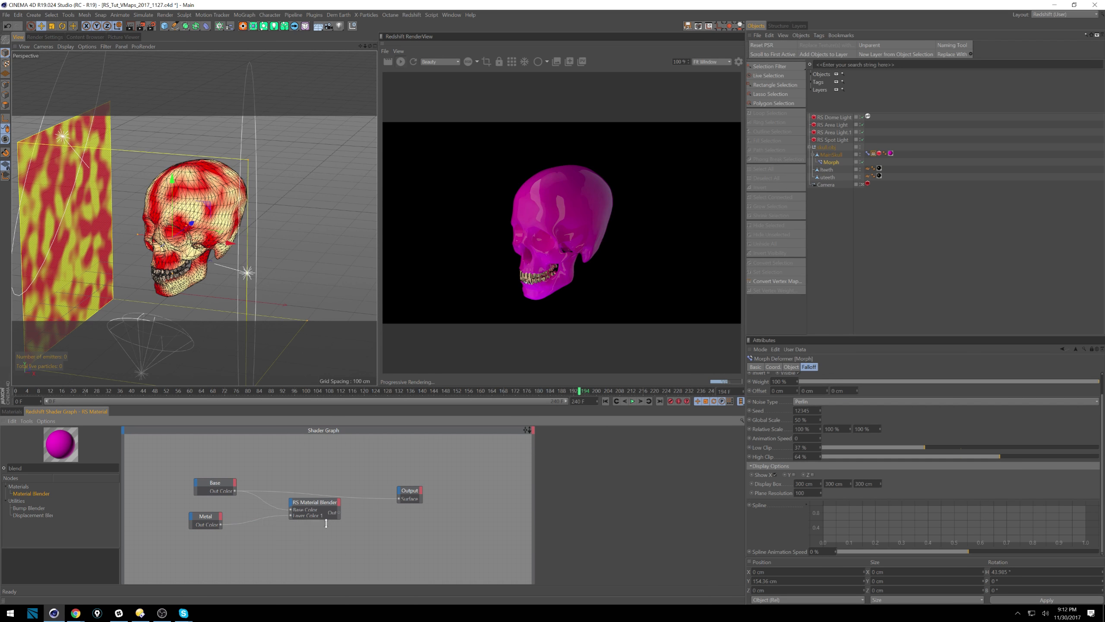
pyautogui.click(411, 496)
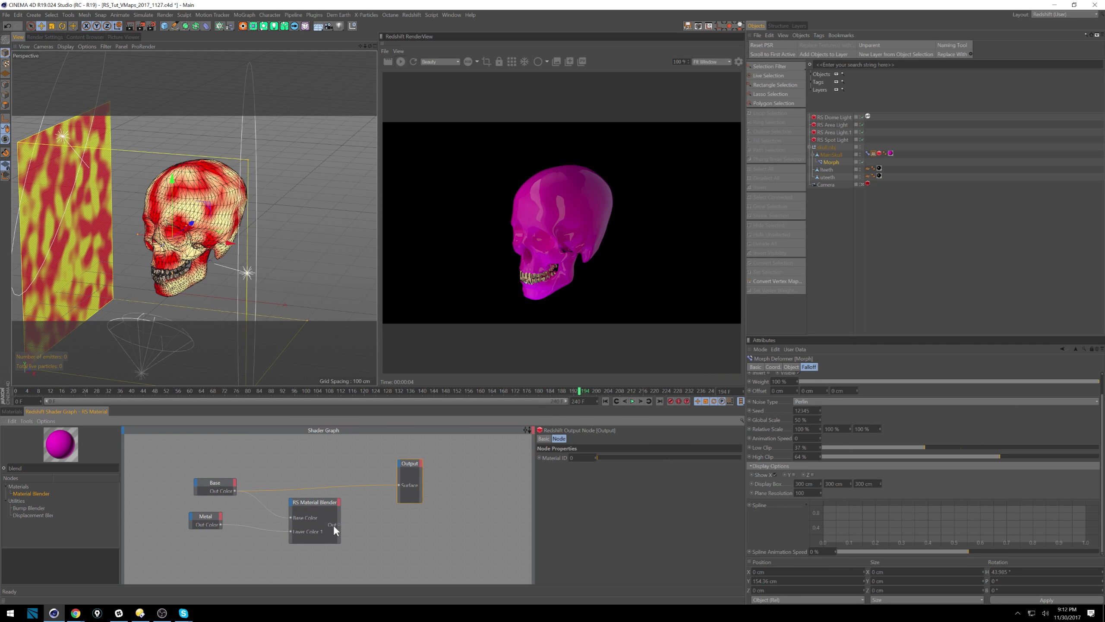
pyautogui.moveTo(396, 483); pyautogui.dragTo(399, 485)
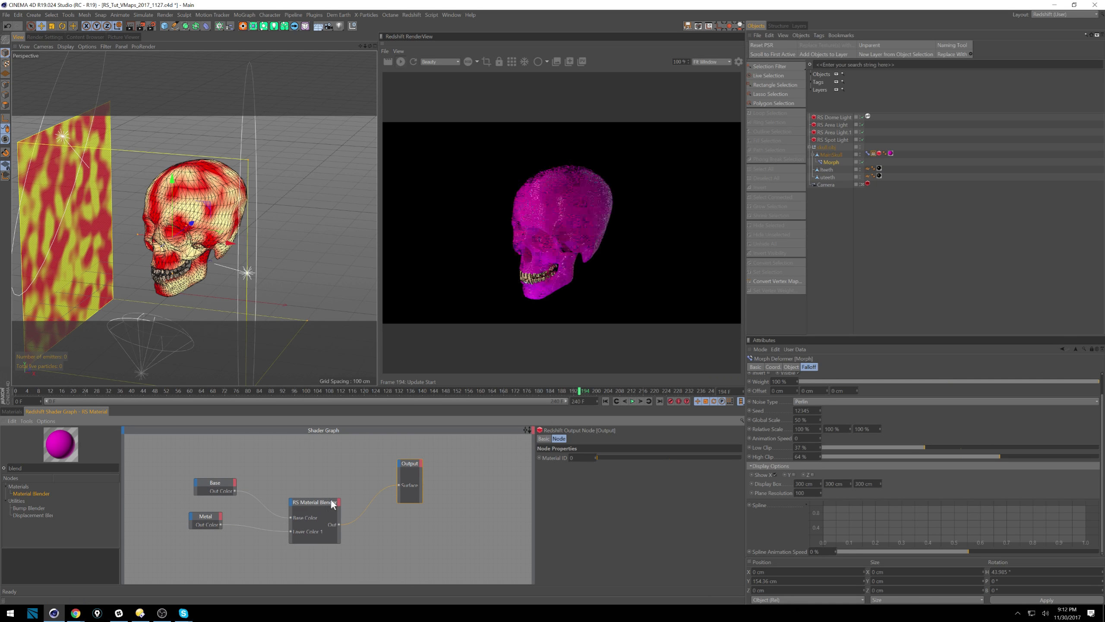
# Rearrange the shader graph, moving the Material Blender closer to the Output and stacking the Base and Metal nodes higher up
pyautogui.moveTo(317, 502); pyautogui.dragTo(335, 489)
pyautogui.click(218, 483)
pyautogui.moveTo(218, 483); pyautogui.dragTo(207, 464)
pyautogui.moveTo(207, 517); pyautogui.dragTo(197, 491)
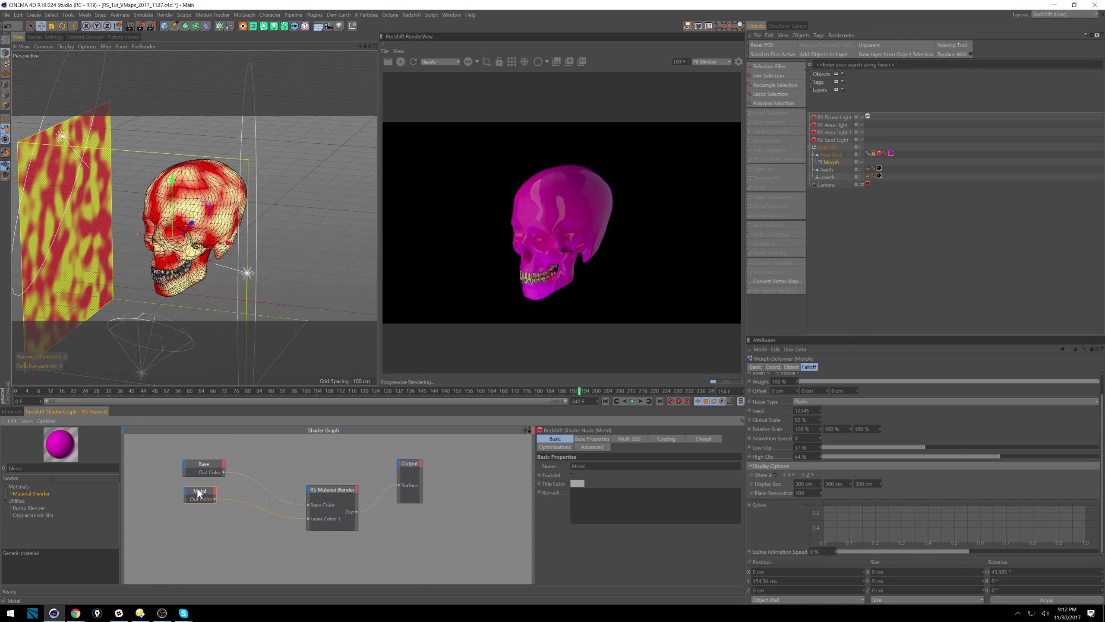
# Add a Vertex Attribute node that reads MainSkull's Vertex Map and connect its Out Color to the blender's Blend Color 1
pyautogui.write('ver')
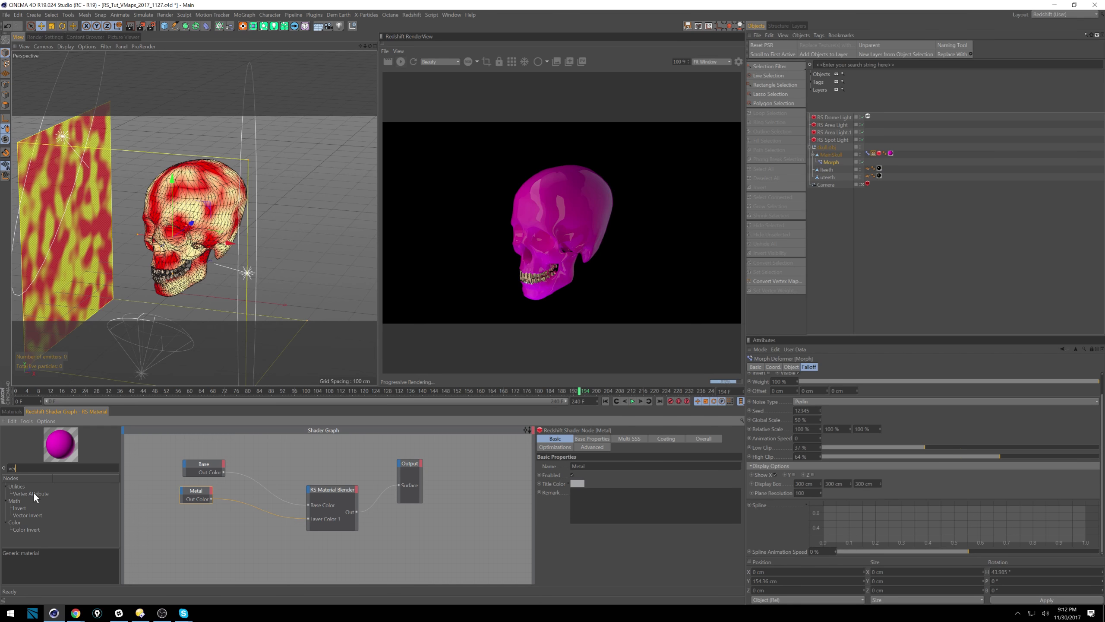
pyautogui.moveTo(36, 494); pyautogui.dragTo(207, 537)
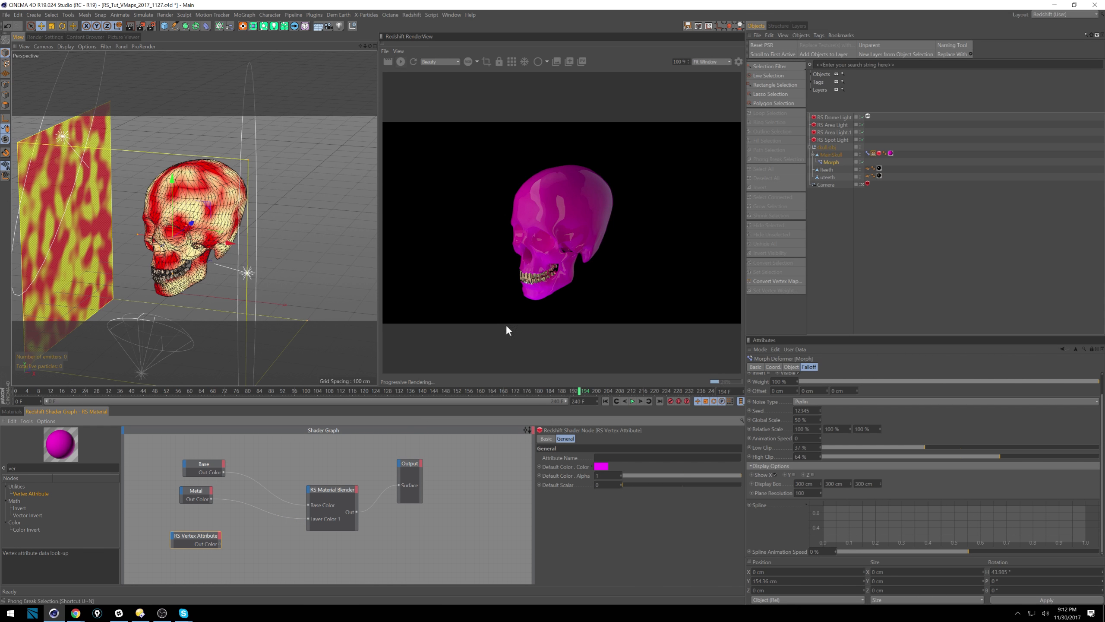
pyautogui.moveTo(873, 153); pyautogui.dragTo(626, 459)
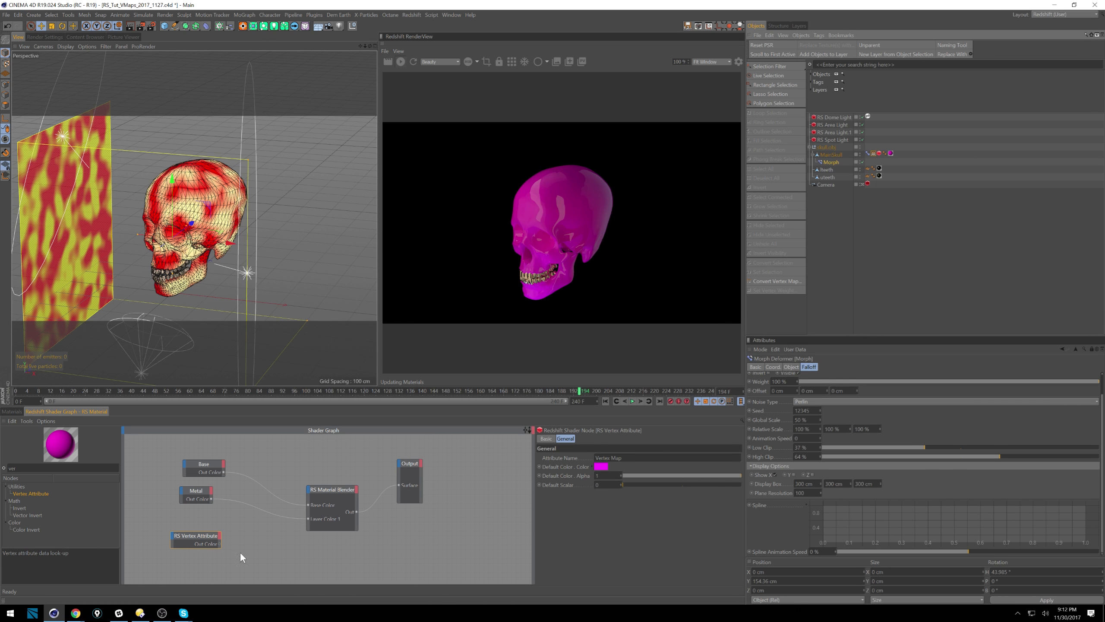
pyautogui.moveTo(220, 543); pyautogui.dragTo(281, 532)
pyautogui.moveTo(308, 492); pyautogui.dragTo(376, 511)
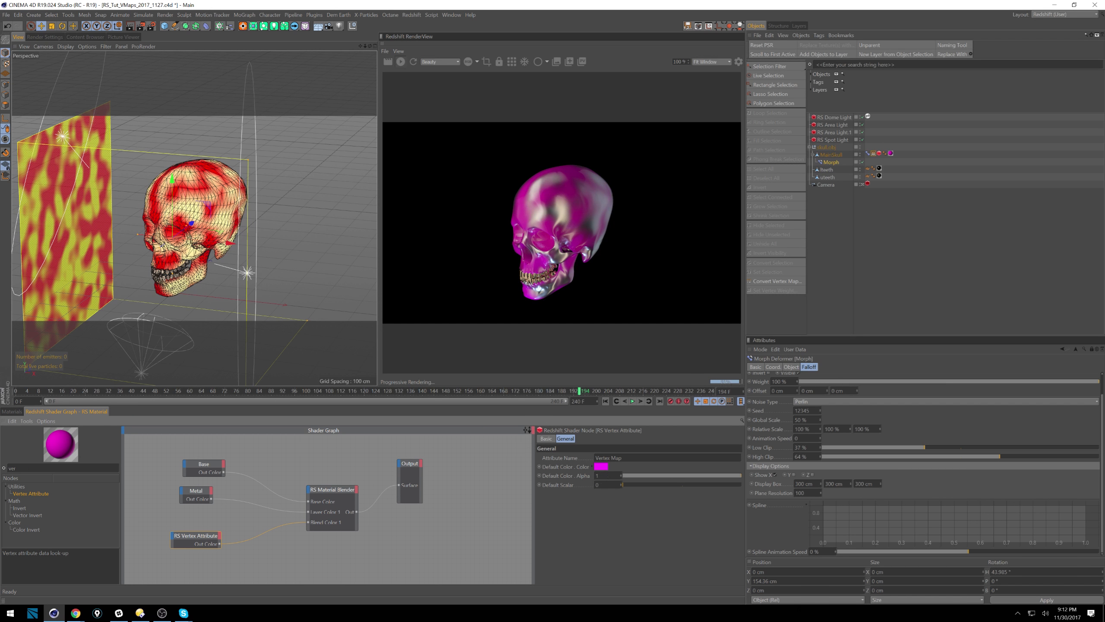
# Set the Vertex Attribute node's Default Color to white
pyautogui.click(603, 467)
pyautogui.moveTo(616, 490); pyautogui.dragTo(593, 488)
pyautogui.click(595, 508)
pyautogui.click(601, 466)
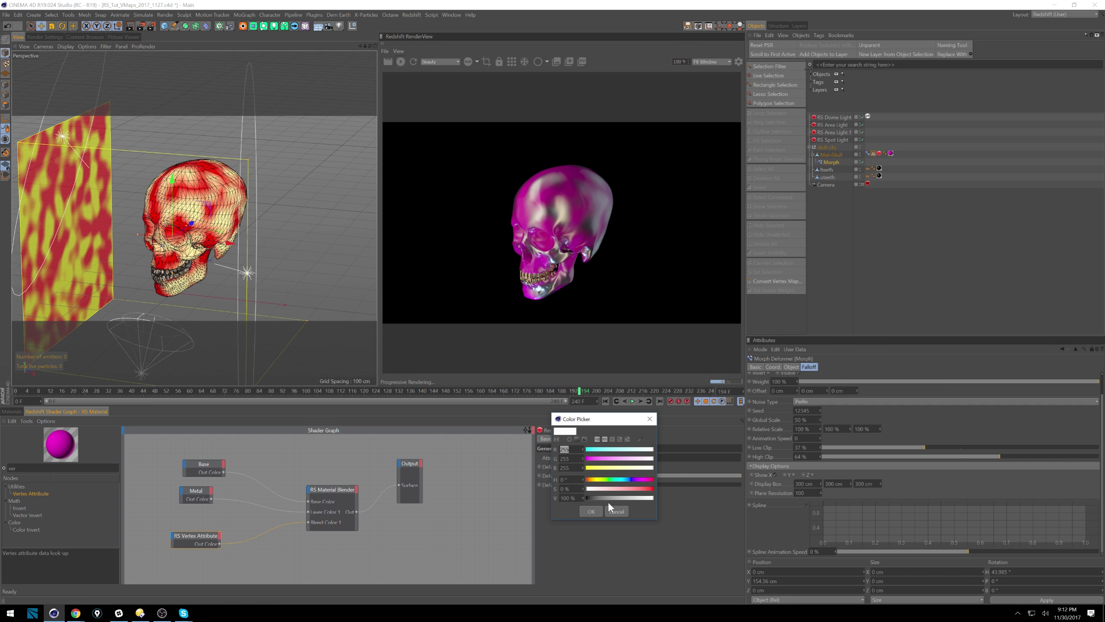
pyautogui.click(594, 508)
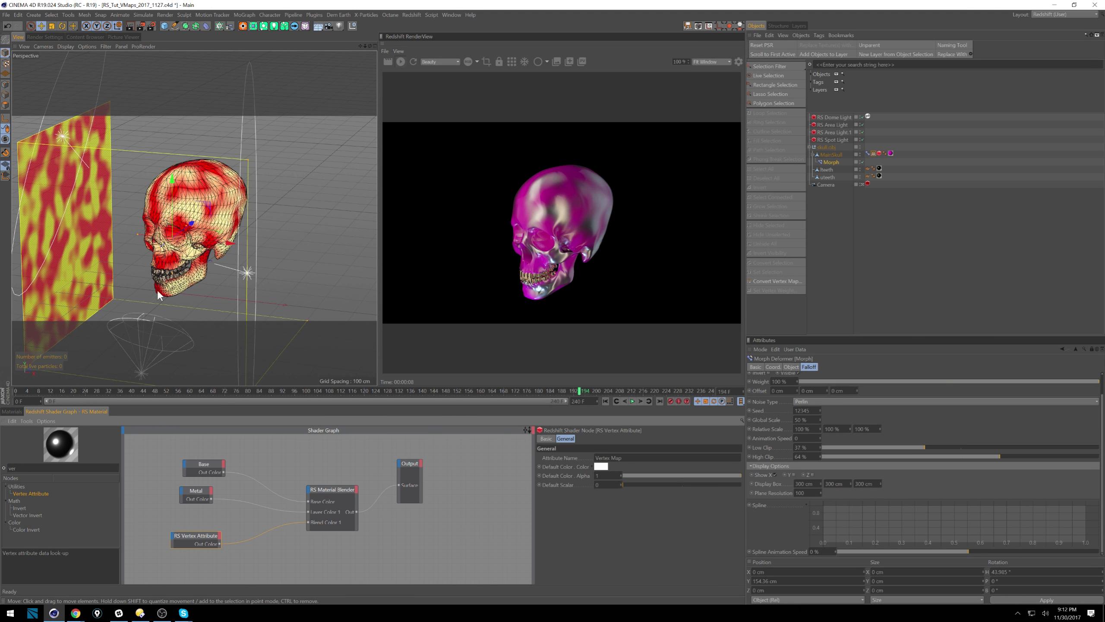
# Move the Morph deformer's noise falloff away from the skull and back to preview how the material blend follows it
pyautogui.keyDown('alt'); pyautogui.moveTo(219, 220); pyautogui.dragTo(280, 211); pyautogui.keyUp('alt')
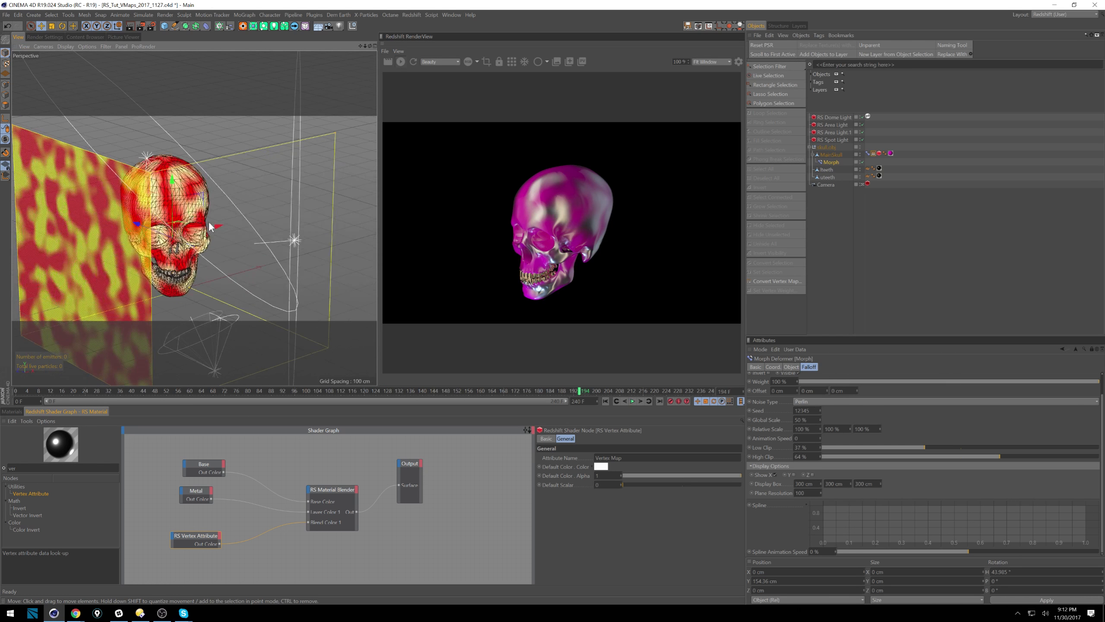
pyautogui.keyDown('alt'); pyautogui.moveTo(141, 226); pyautogui.dragTo(138, 256); pyautogui.keyUp('alt')
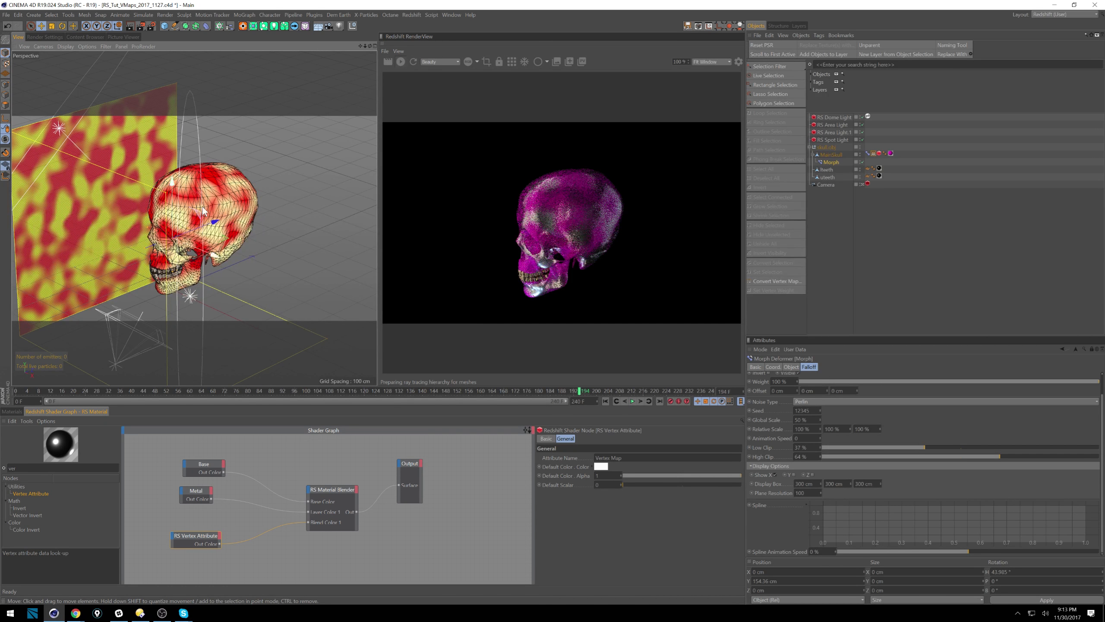
pyautogui.moveTo(220, 224); pyautogui.dragTo(468, 177)
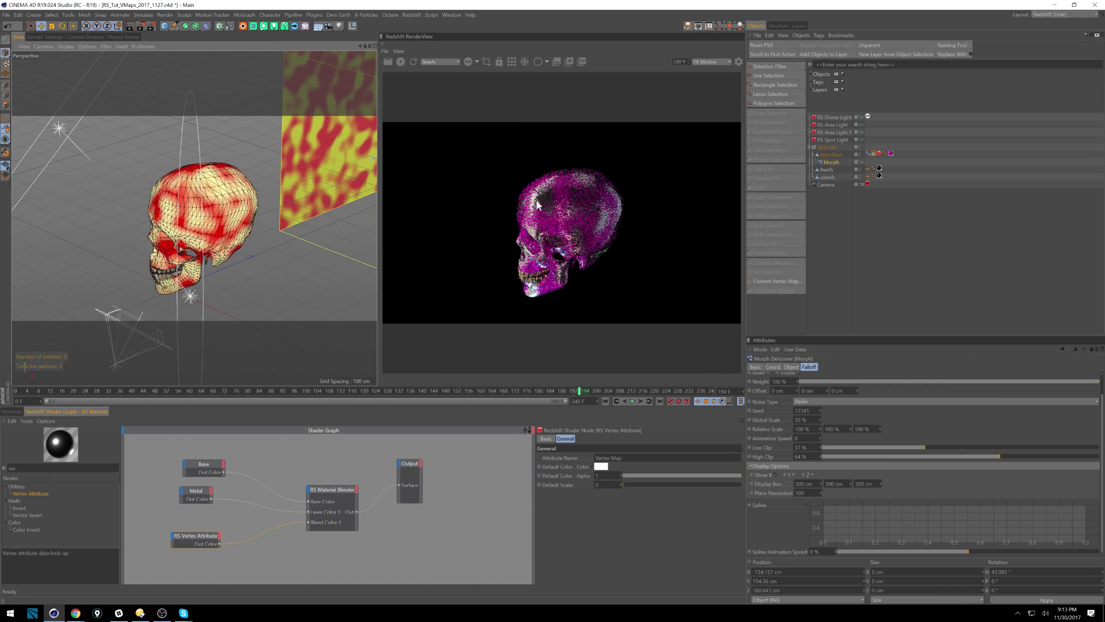
pyautogui.keyDown('alt'); pyautogui.moveTo(270, 178); pyautogui.dragTo(294, 185); pyautogui.keyUp('alt')
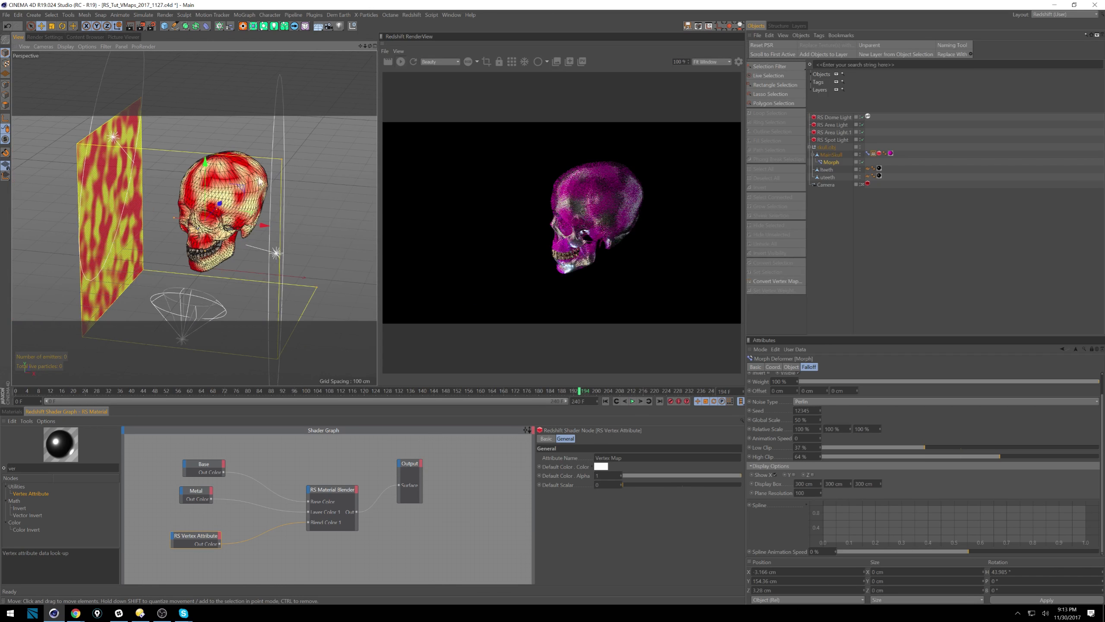
pyautogui.keyDown('alt'); pyautogui.moveTo(202, 209); pyautogui.dragTo(259, 183); pyautogui.keyUp('alt')
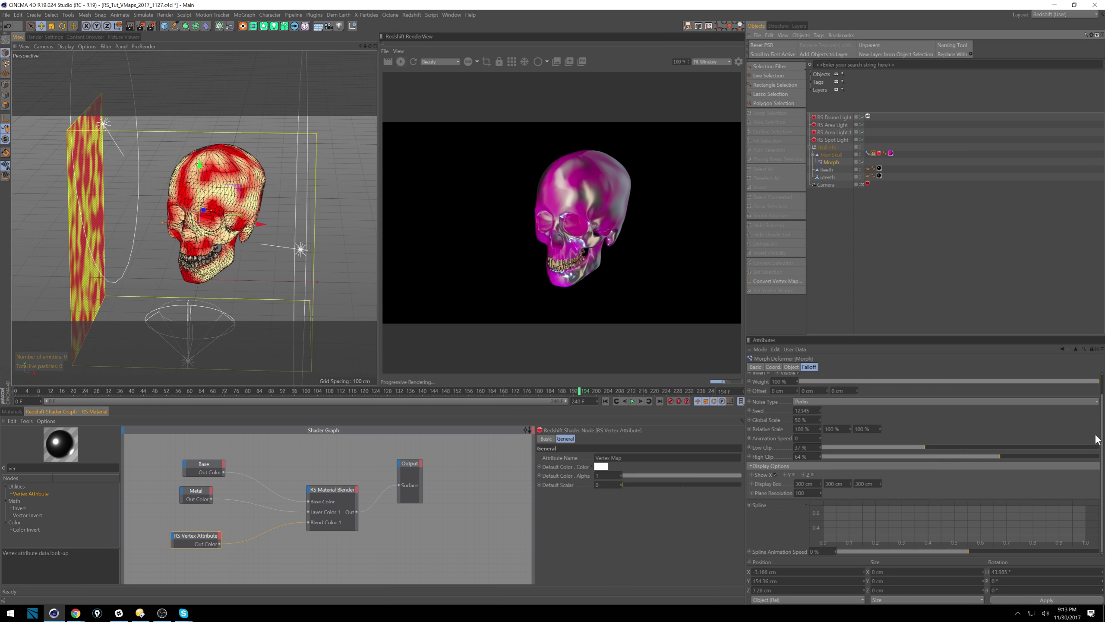
# Change the Morph falloff shape to Cone with a 180° slice, 76% falloff and a Y size of 293 cm
pyautogui.scroll(2, 1001, 413)
pyautogui.click(797, 385)
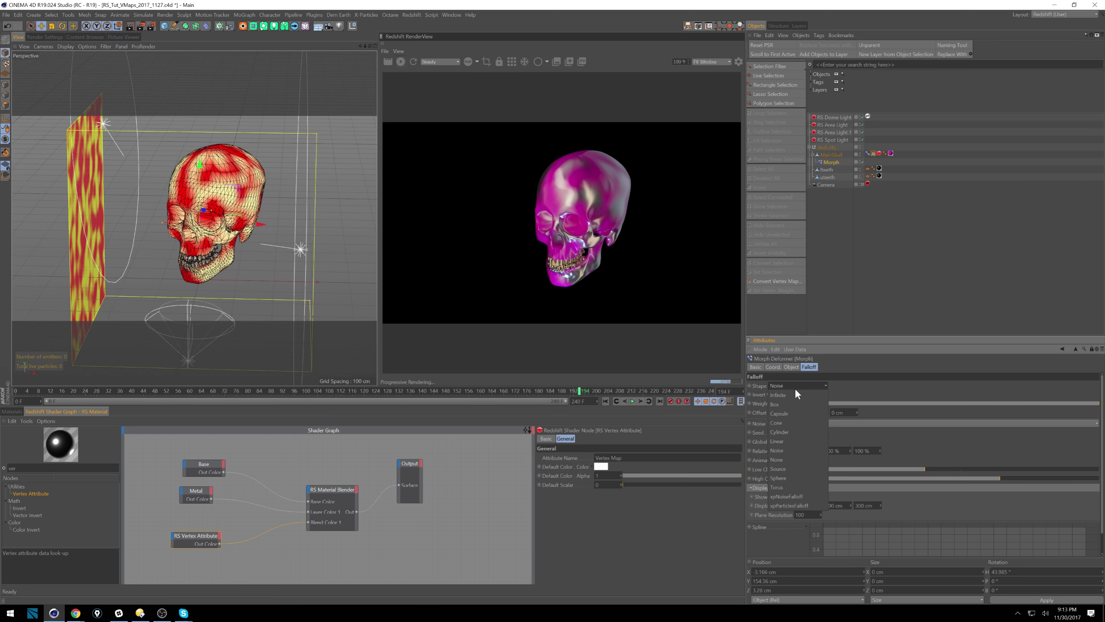
pyautogui.click(800, 423)
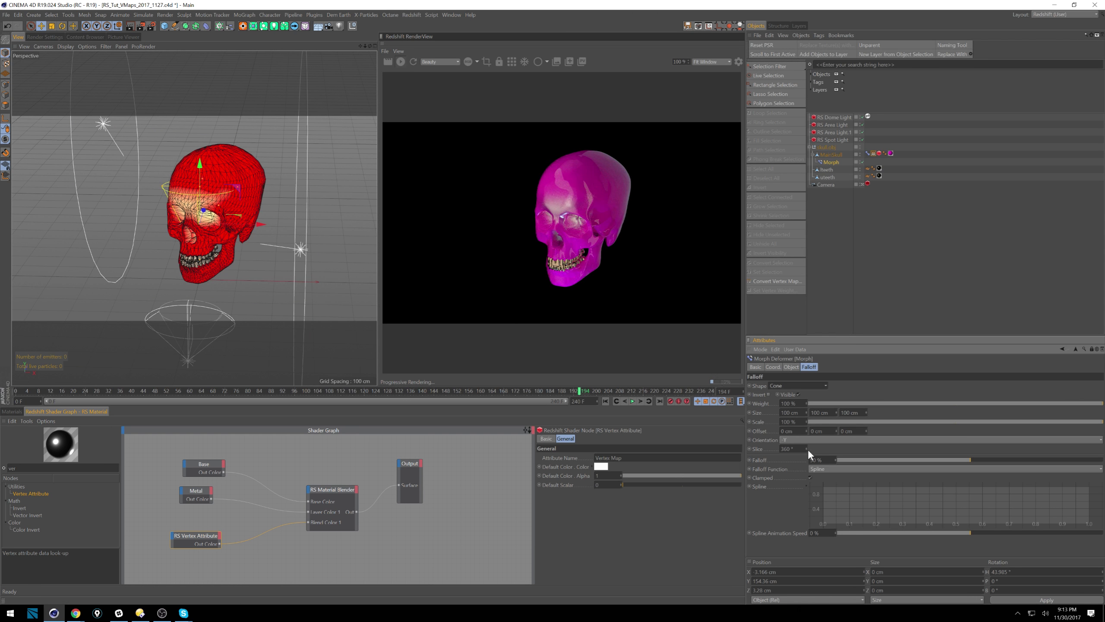
pyautogui.write('180')
pyautogui.press('Return')
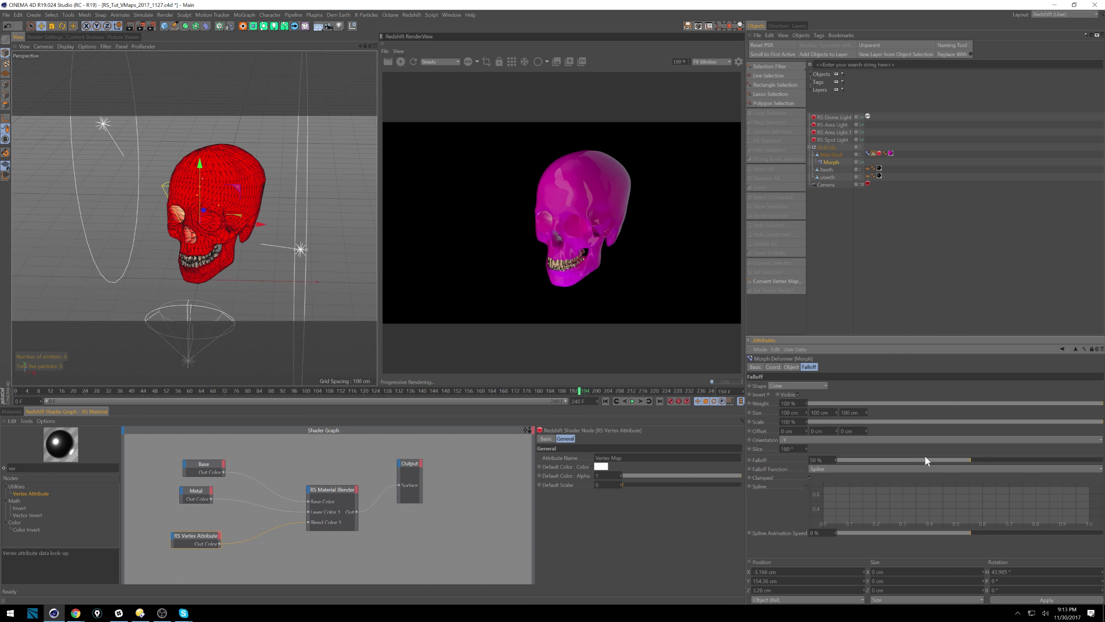
pyautogui.click(1038, 460)
pyautogui.moveTo(837, 412); pyautogui.dragTo(851, 350)
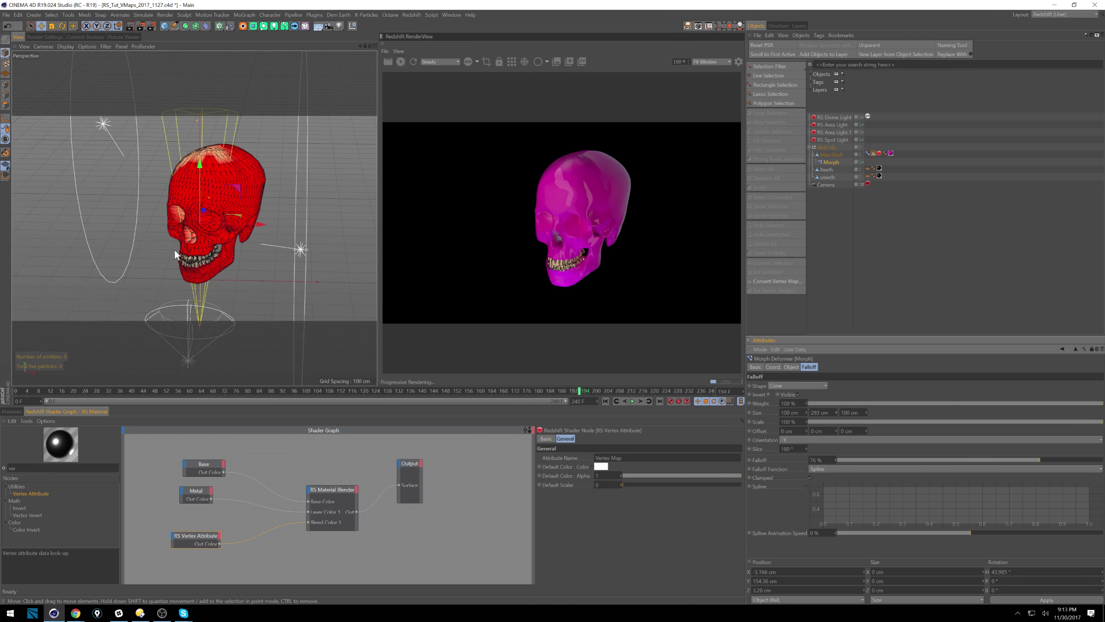
# Widen the cone falloff in the viewport, rotate it around the vertical axis and shift it onto one side of the skull
pyautogui.keyDown('alt'); pyautogui.moveTo(184, 237); pyautogui.dragTo(202, 239); pyautogui.keyUp('alt')
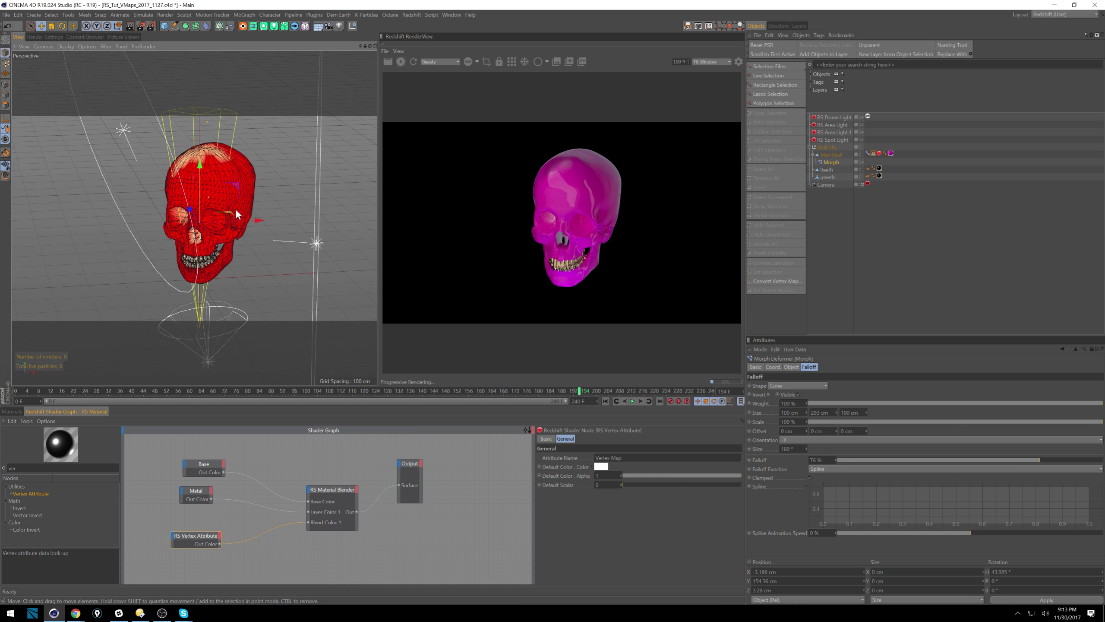
pyautogui.keyDown('alt'); pyautogui.moveTo(194, 258); pyautogui.dragTo(235, 264); pyautogui.keyUp('alt')
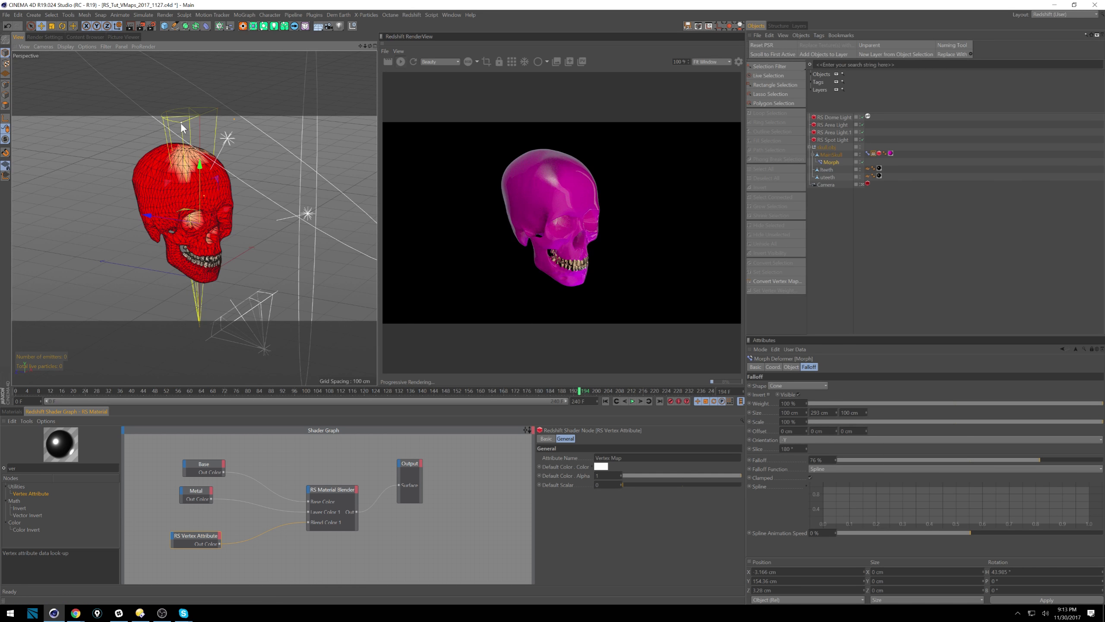
pyautogui.moveTo(181, 123); pyautogui.dragTo(133, 150)
pyautogui.press('r')
pyautogui.moveTo(181, 235); pyautogui.dragTo(233, 238)
pyautogui.press('e')
pyautogui.moveTo(164, 218); pyautogui.dragTo(160, 225)
# Set the cone falloff's Z size to 377 cm and move it to cover half of the skull's face
pyautogui.moveTo(234, 214)
pyautogui.keyDown('alt'); pyautogui.mouseDown()
pyautogui.moveTo(209, 211)
pyautogui.moveTo(231, 213)
pyautogui.mouseUp(); pyautogui.keyUp('alt')
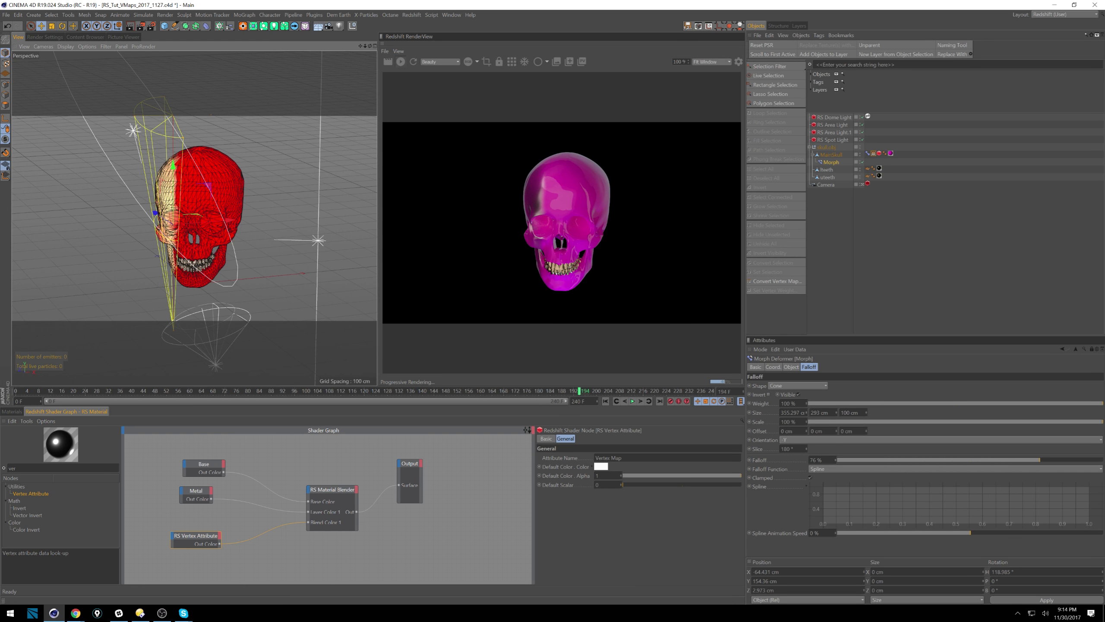
pyautogui.moveTo(867, 413); pyautogui.dragTo(846, 331)
pyautogui.moveTo(229, 219)
pyautogui.mouseDown()
pyautogui.moveTo(251, 216)
pyautogui.moveTo(259, 245)
pyautogui.moveTo(378, 253)
pyautogui.moveTo(271, 250)
pyautogui.moveTo(233, 242)
pyautogui.moveTo(238, 227)
pyautogui.mouseUp()
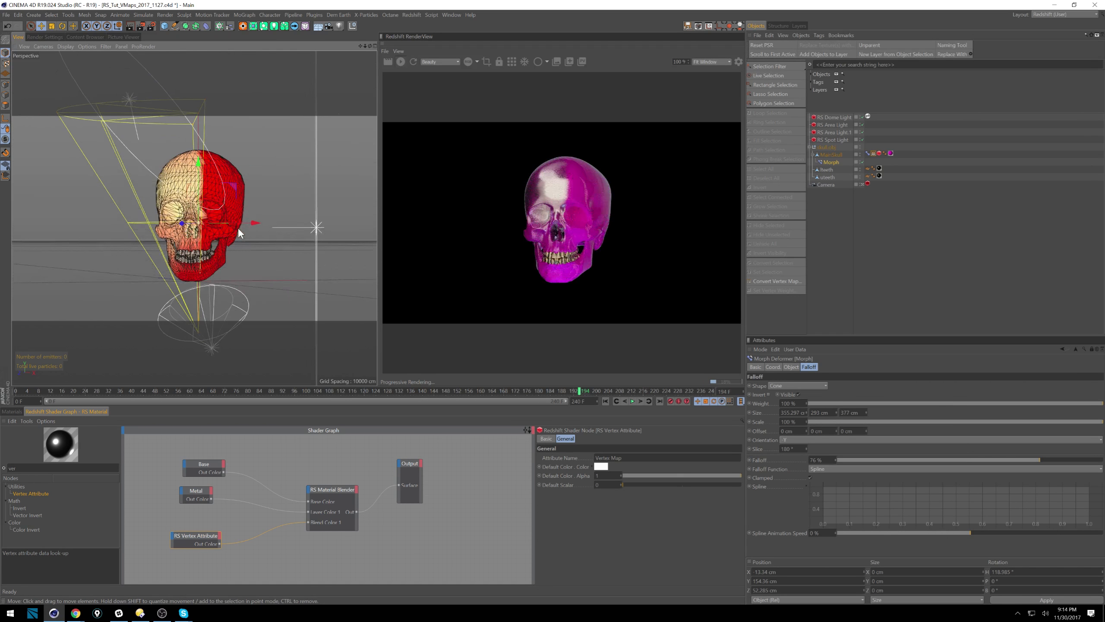
# Switch the Metal node to the Plastic preset, with a diffuse weight of 0.239 and a back-lighting/translucency weight of 1
pyautogui.click(196, 491)
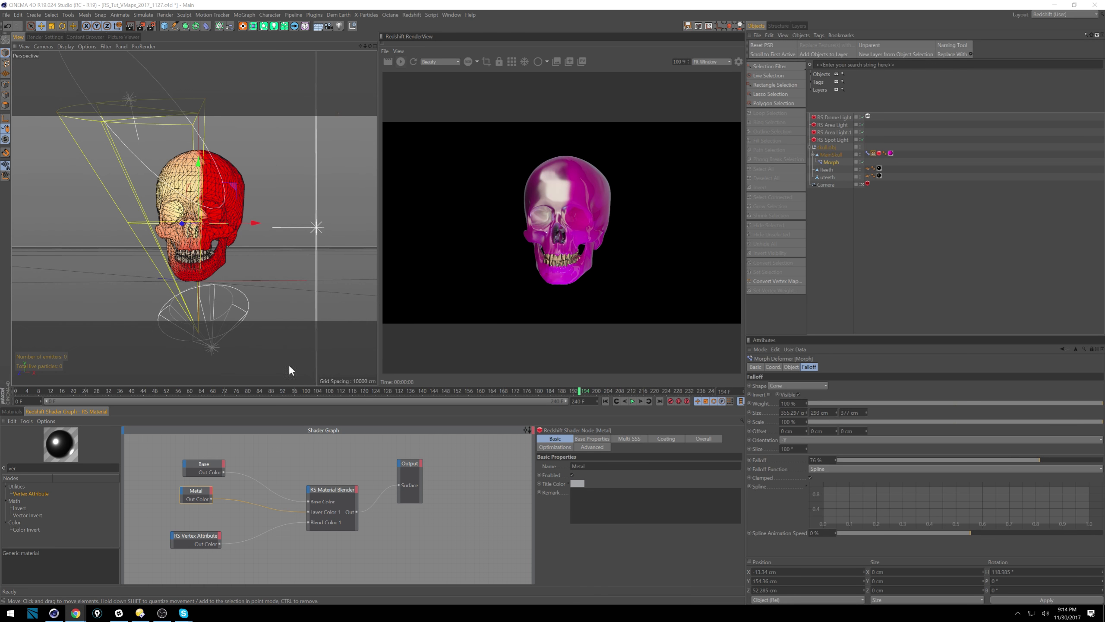
pyautogui.moveTo(206, 489); pyautogui.dragTo(208, 488)
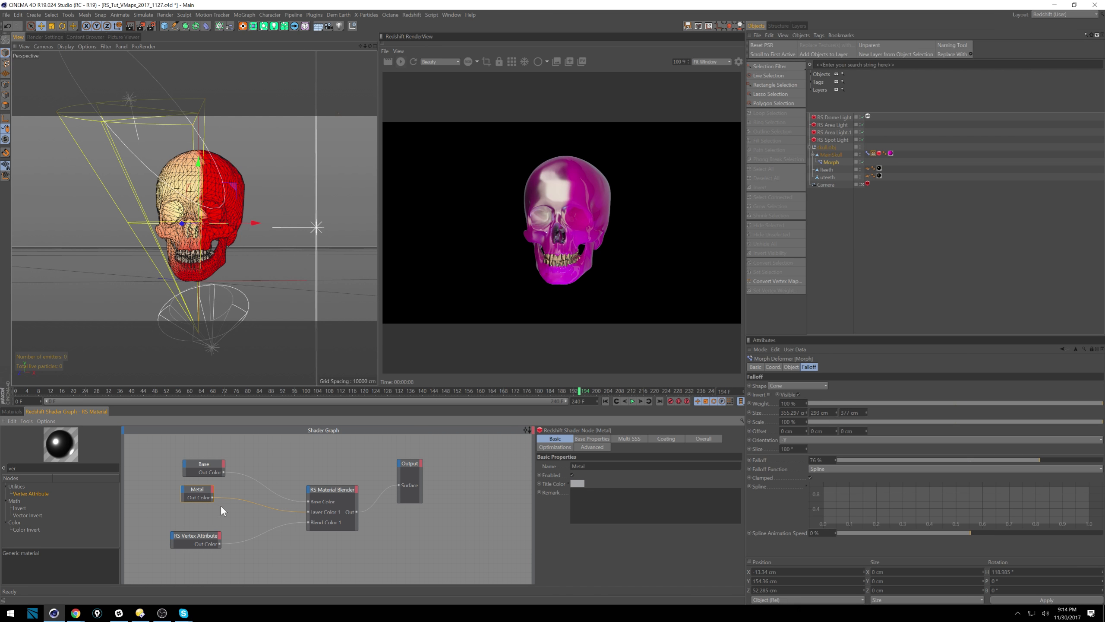
pyautogui.click(603, 439)
pyautogui.click(605, 466)
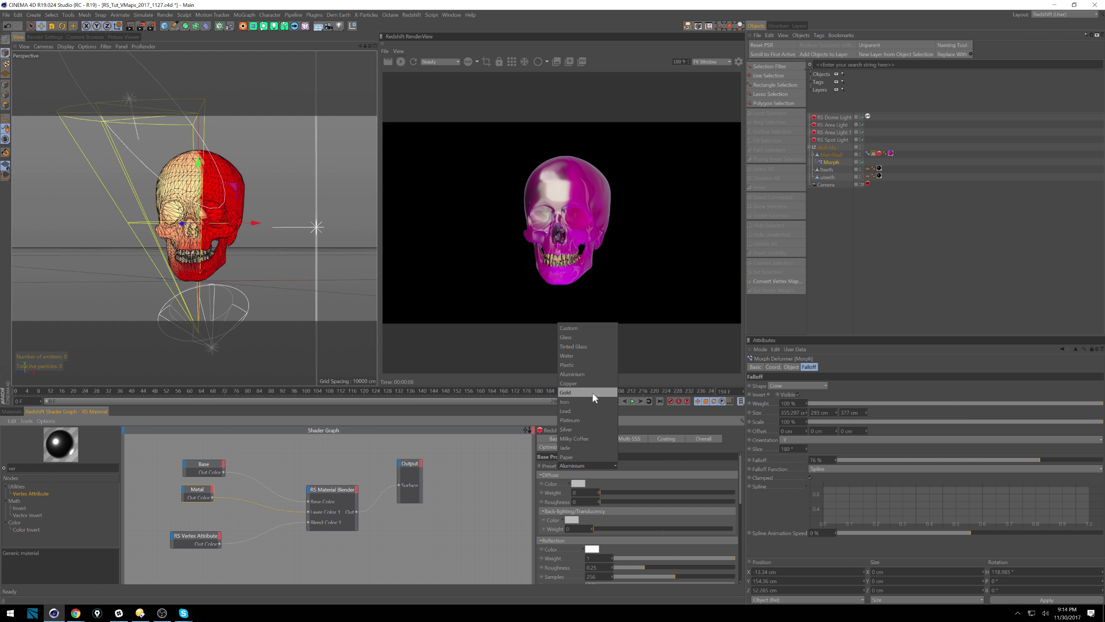
pyautogui.click(603, 364)
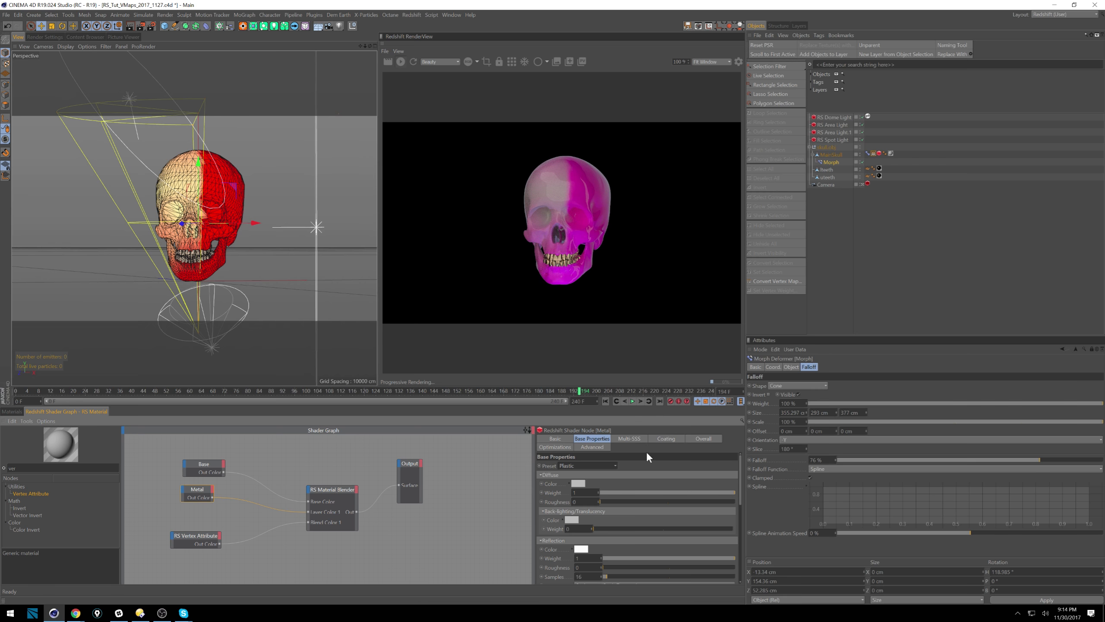
pyautogui.moveTo(695, 493); pyautogui.dragTo(799, 522)
# Set the Metal node's back-lighting/translucency color to bright cyan, RGB 0, 237, 237
pyautogui.click(571, 519)
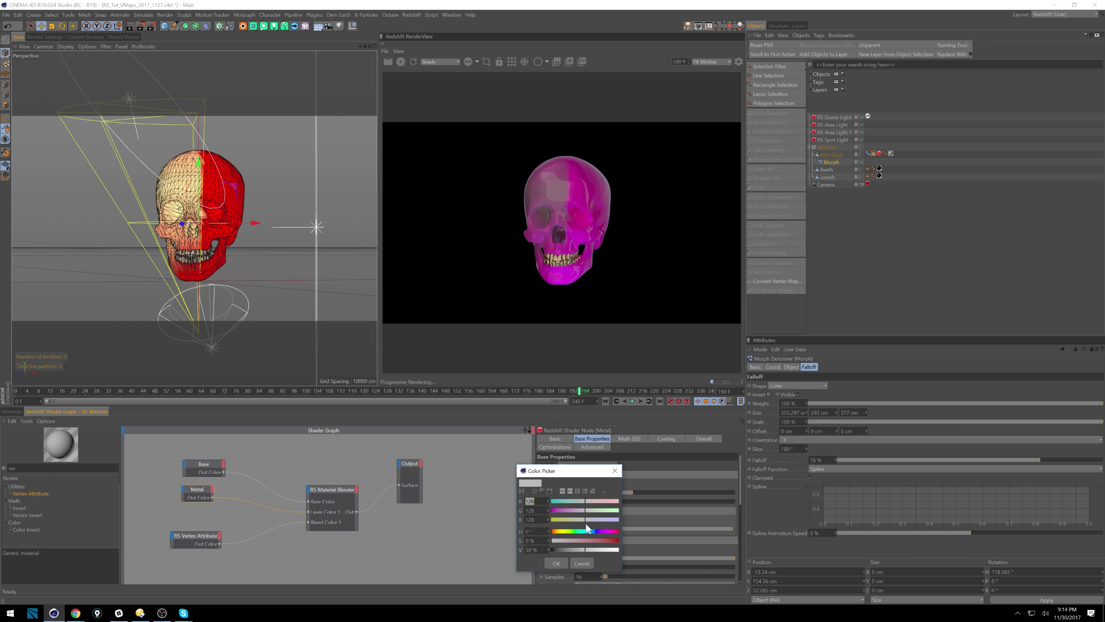
pyautogui.moveTo(563, 502); pyautogui.dragTo(551, 502)
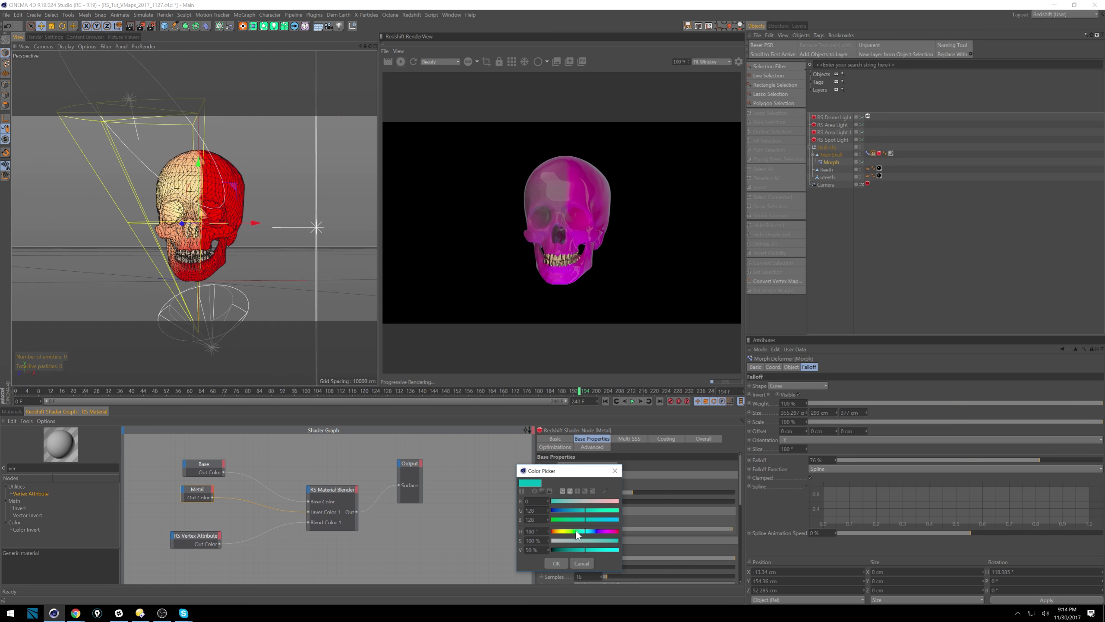
pyautogui.click(614, 549)
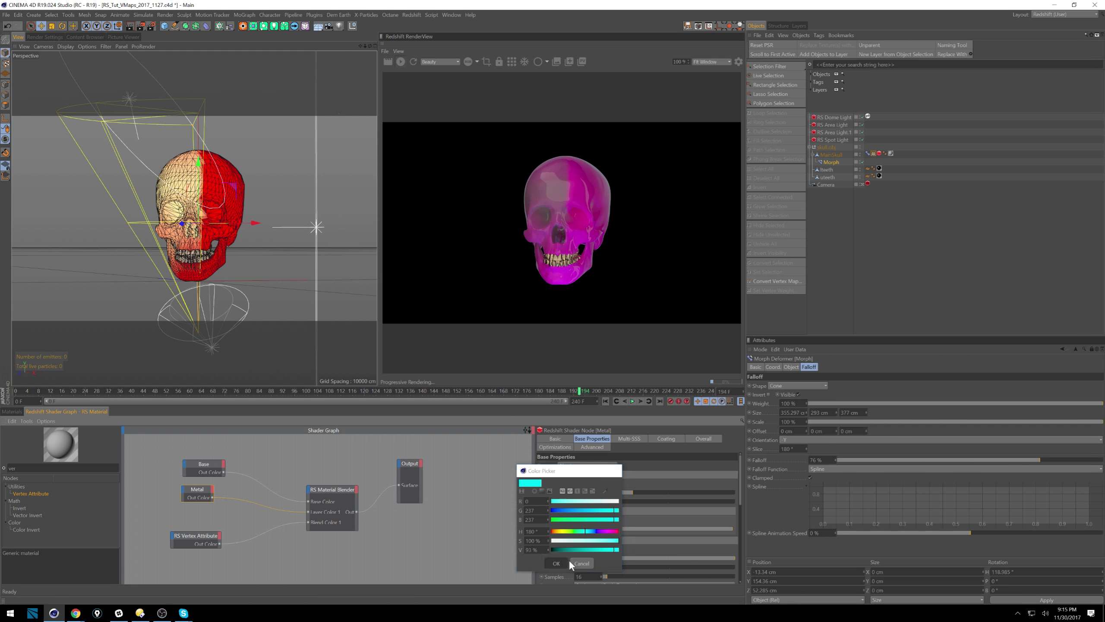
pyautogui.click(556, 563)
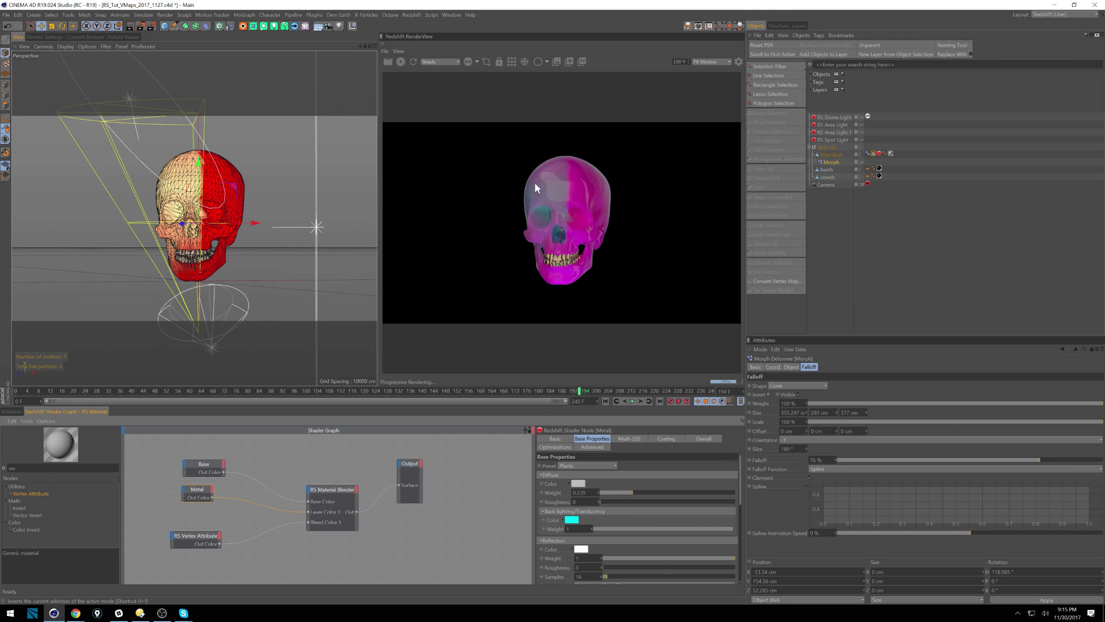
# Lower the Morph cone falloff to a Y position of about 103 cm and reduce its falloff to 43%
pyautogui.keyDown('alt'); pyautogui.moveTo(243, 240); pyautogui.dragTo(264, 262); pyautogui.keyUp('alt')
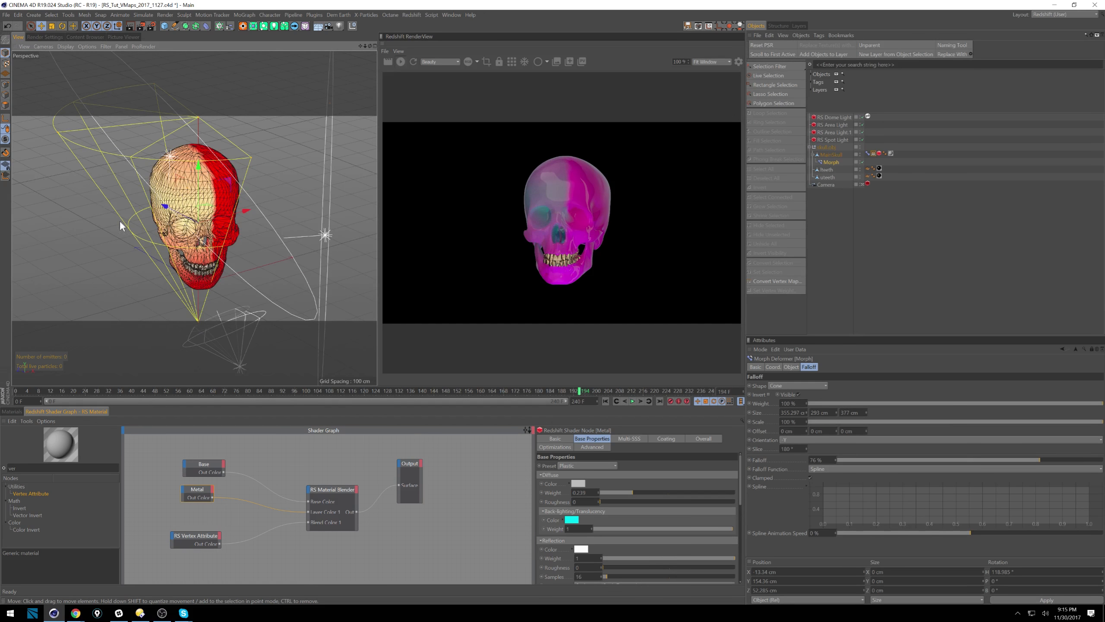
pyautogui.moveTo(261, 206); pyautogui.dragTo(207, 195)
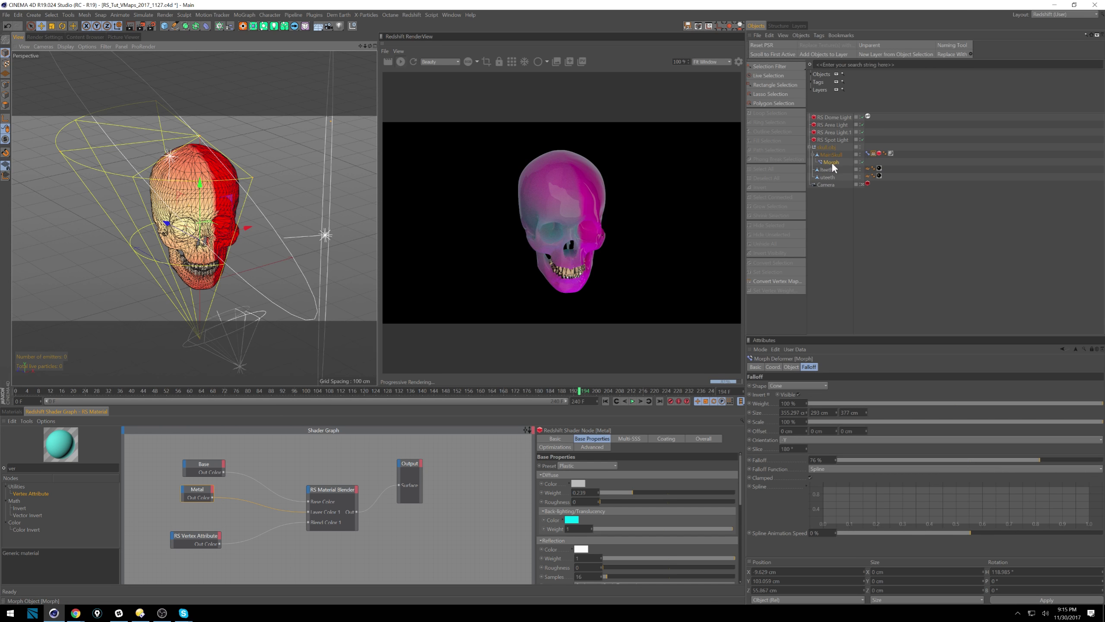
pyautogui.moveTo(1020, 460); pyautogui.dragTo(953, 459)
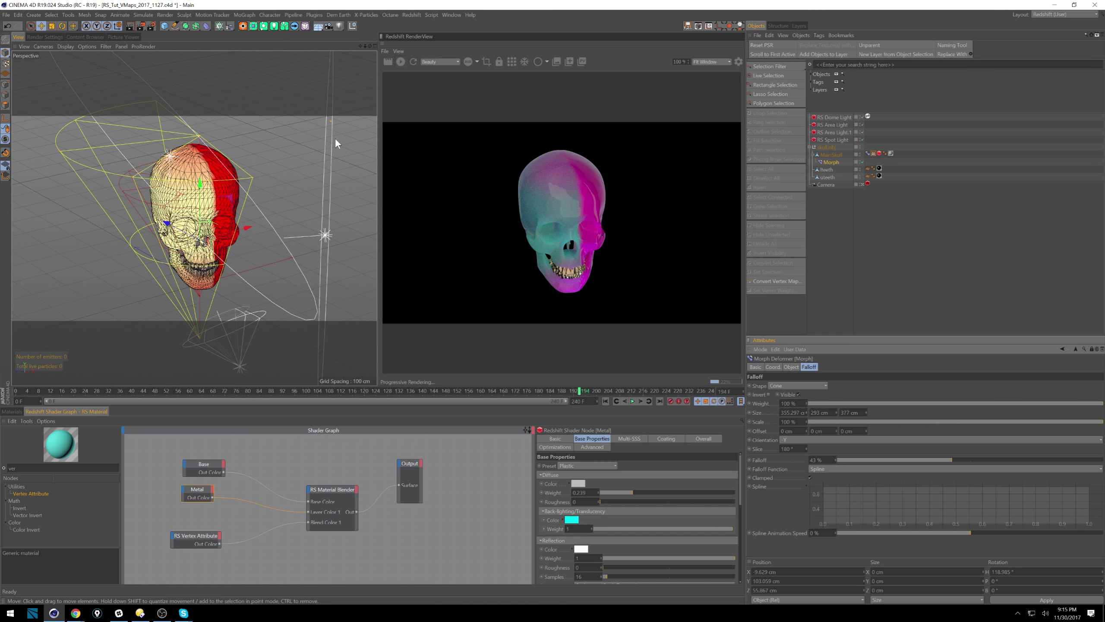
pyautogui.keyDown('alt'); pyautogui.moveTo(338, 141); pyautogui.dragTo(224, 214); pyautogui.keyUp('alt')
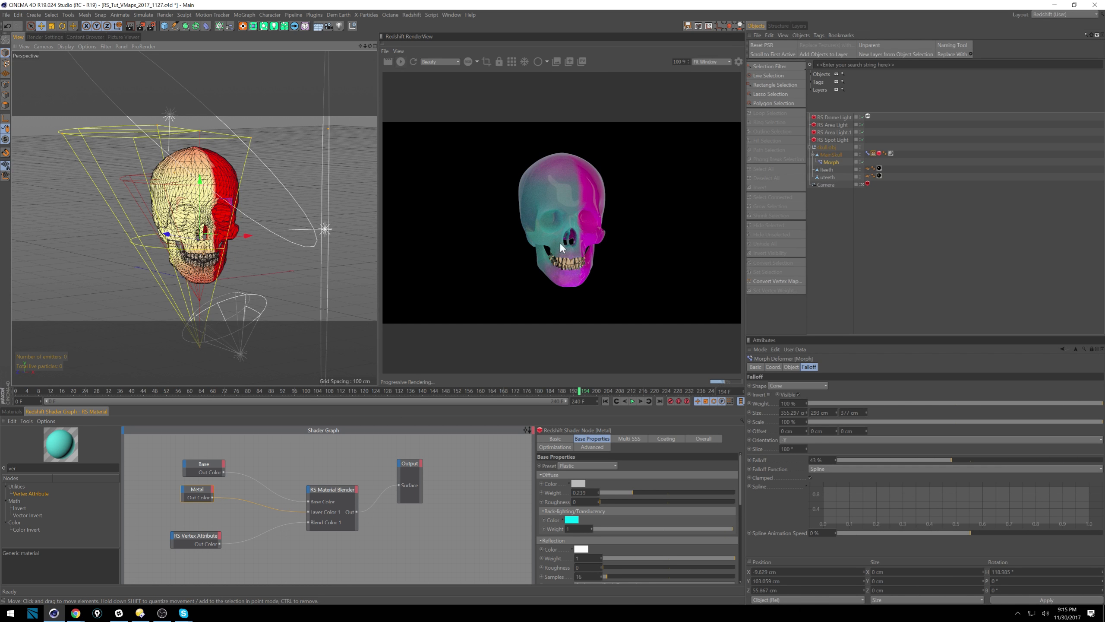
# Add a Redshift Point Light to the scene
pyautogui.click(16, 411)
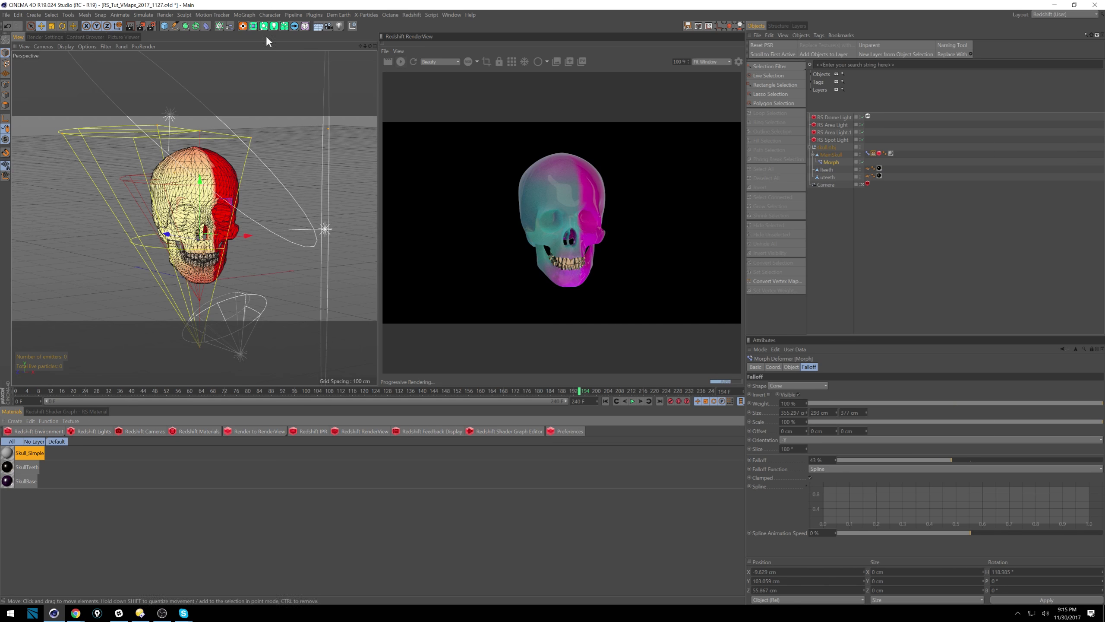
pyautogui.click(118, 435)
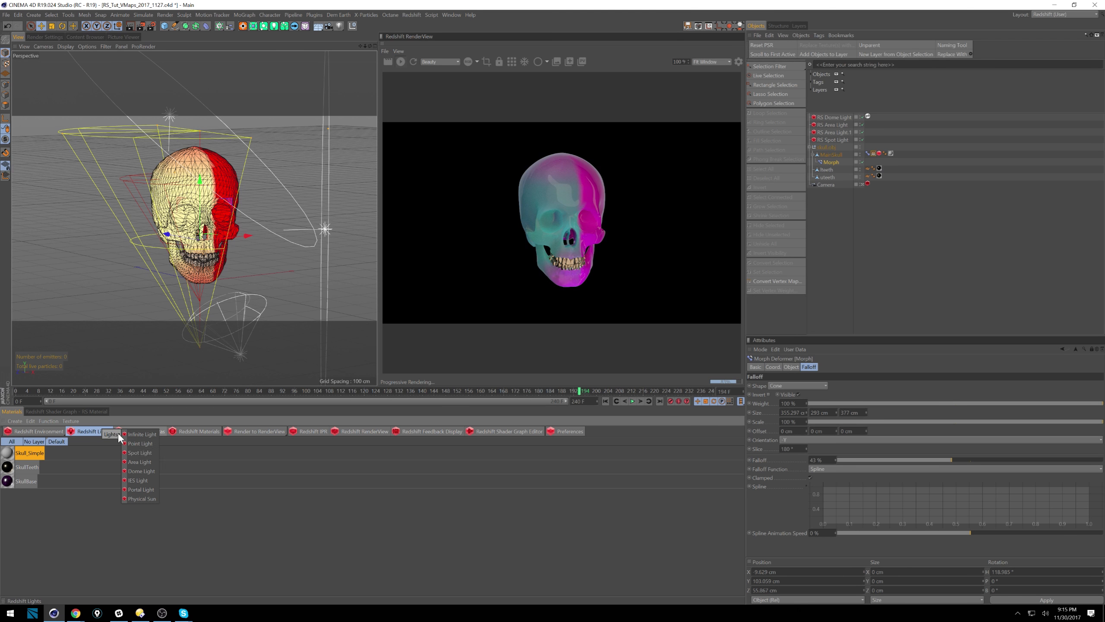
pyautogui.click(146, 443)
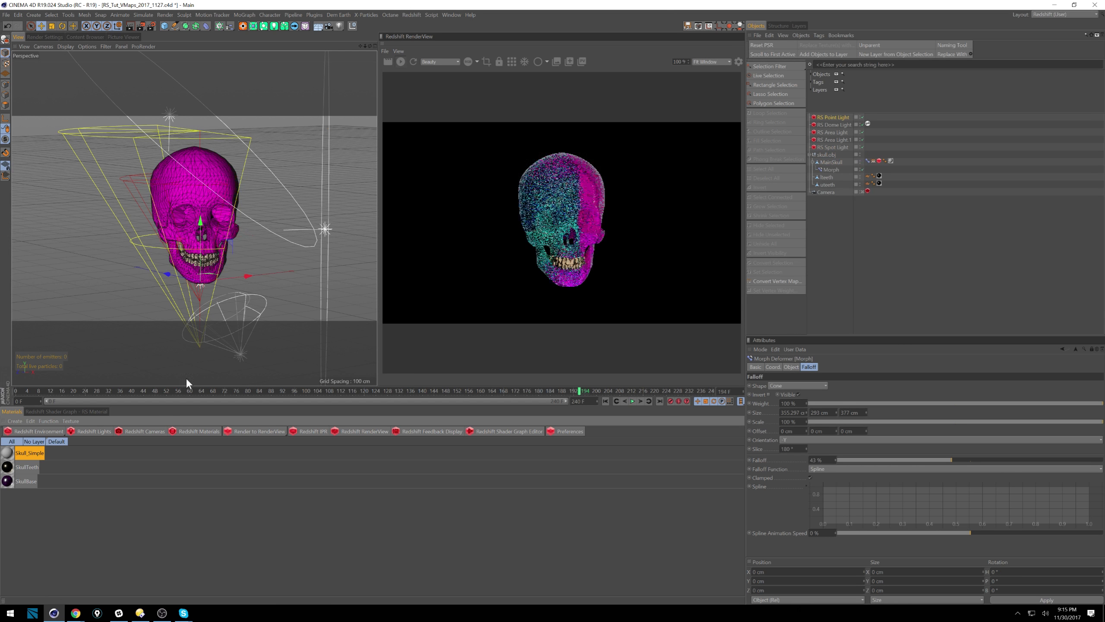
# Raise the RS Point Light to a Y position of about 194 cm and set its intensity multiplier to 10000
pyautogui.moveTo(201, 224); pyautogui.dragTo(214, 149)
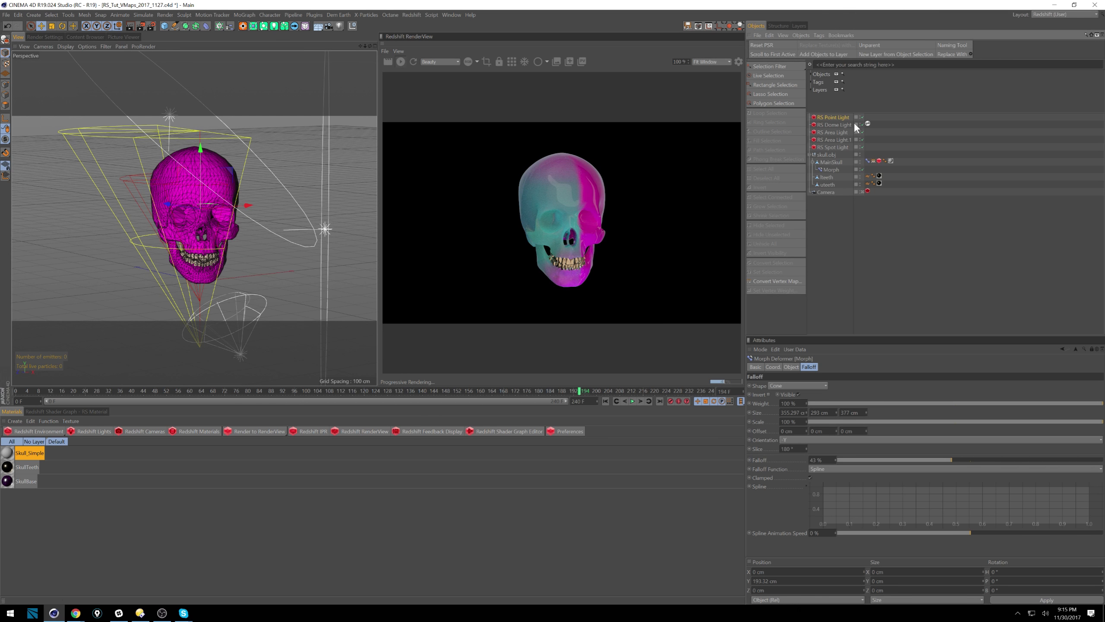
pyautogui.click(1091, 349)
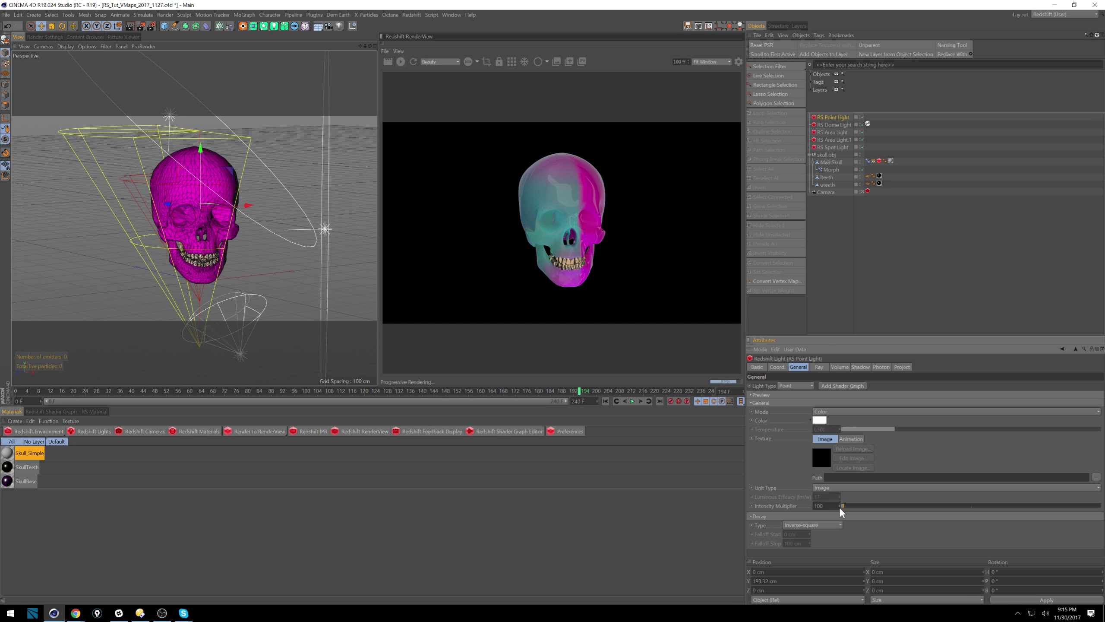
pyautogui.write('00')
pyautogui.press('Return')
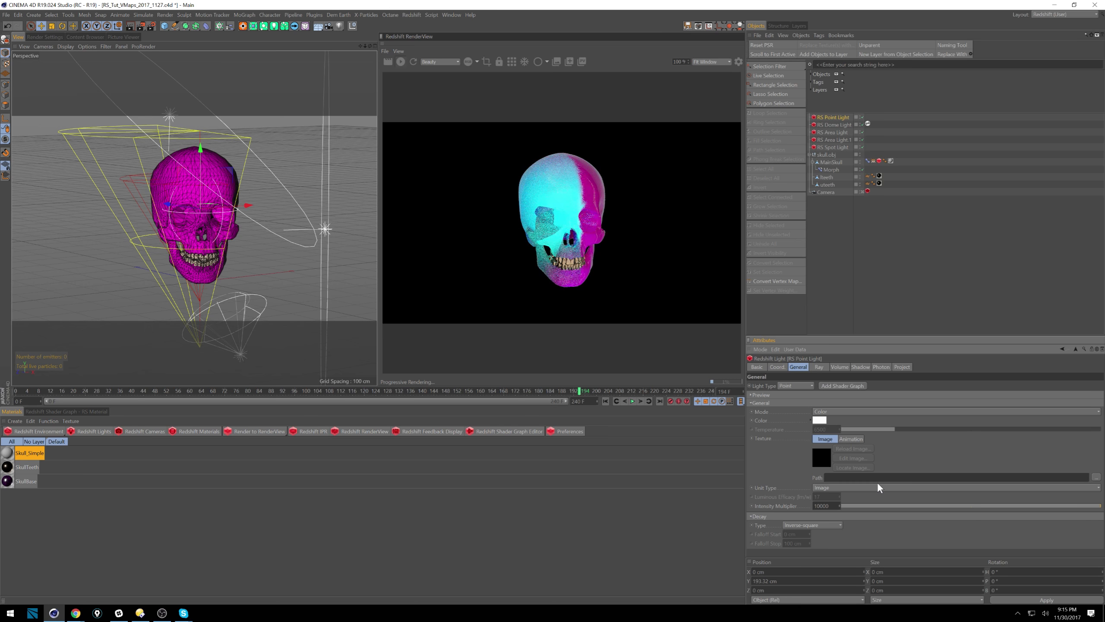
# Move the RS Point Light to about X 14.6, Y 221.3, Z 89.2 cm and set its intensity multiplier to 1000
pyautogui.moveTo(169, 204)
pyautogui.mouseDown()
pyautogui.moveTo(234, 204)
pyautogui.moveTo(155, 205)
pyautogui.mouseUp()
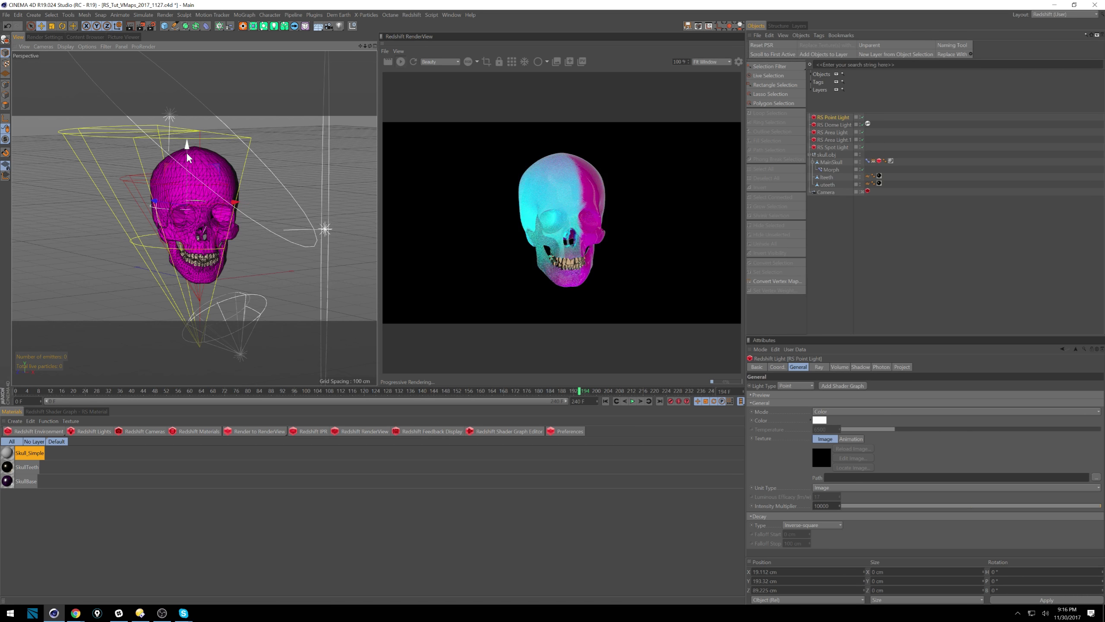
pyautogui.moveTo(188, 149); pyautogui.dragTo(190, 137)
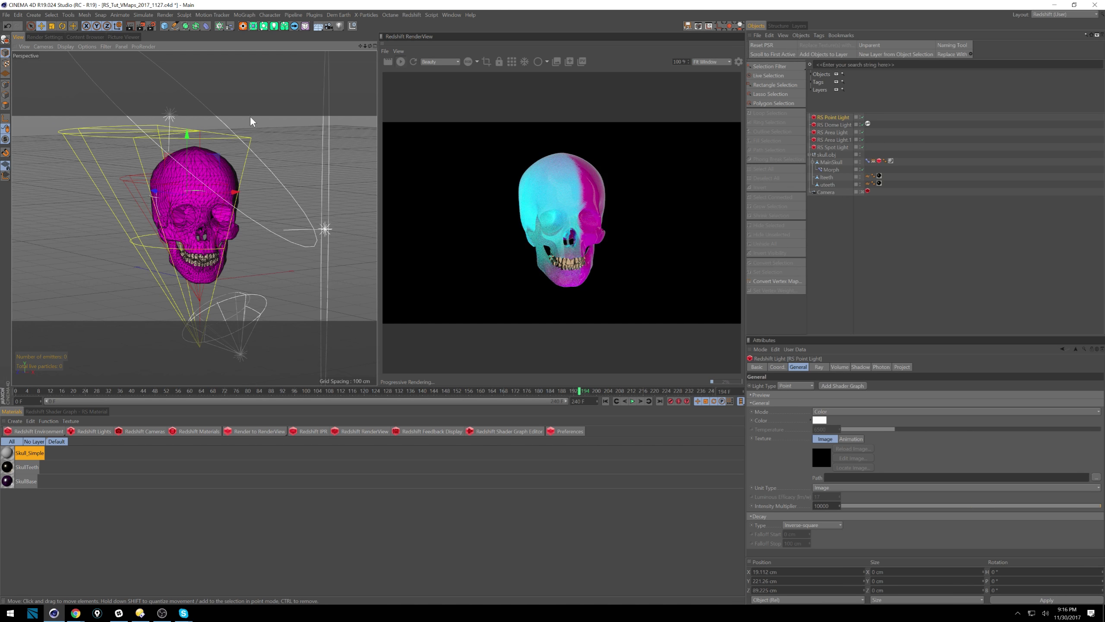
pyautogui.moveTo(298, 222)
pyautogui.keyDown('alt'); pyautogui.mouseDown()
pyautogui.moveTo(271, 219)
pyautogui.moveTo(239, 250)
pyautogui.moveTo(301, 266)
pyautogui.moveTo(207, 254)
pyautogui.moveTo(218, 259)
pyautogui.mouseUp(); pyautogui.keyUp('alt')
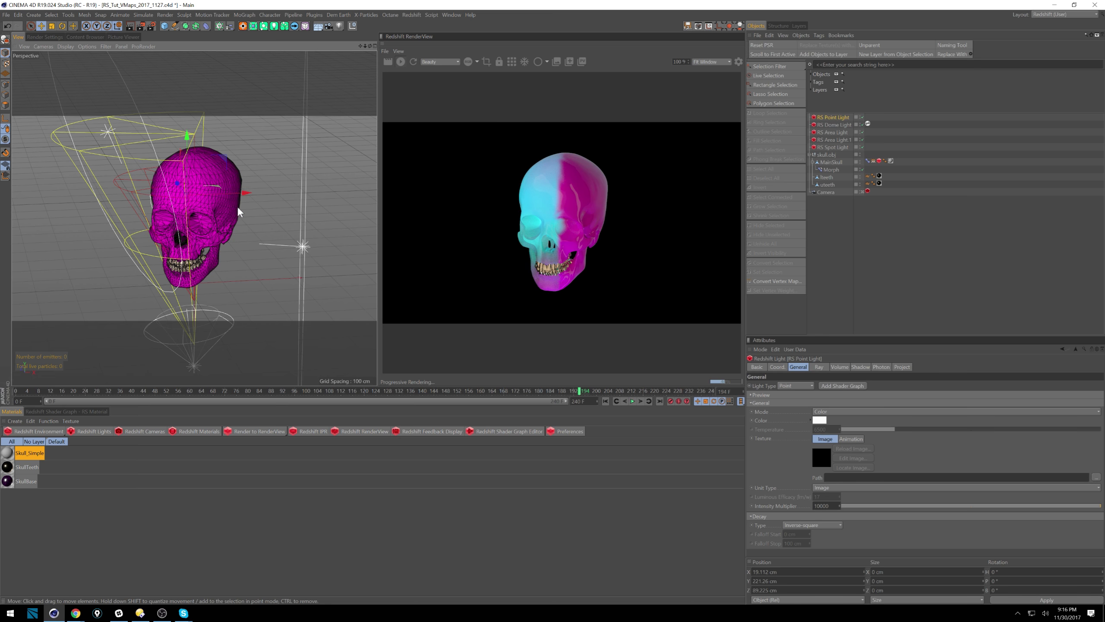
pyautogui.moveTo(247, 193)
pyautogui.mouseDown()
pyautogui.moveTo(249, 205)
pyautogui.moveTo(231, 208)
pyautogui.moveTo(247, 198)
pyautogui.mouseUp()
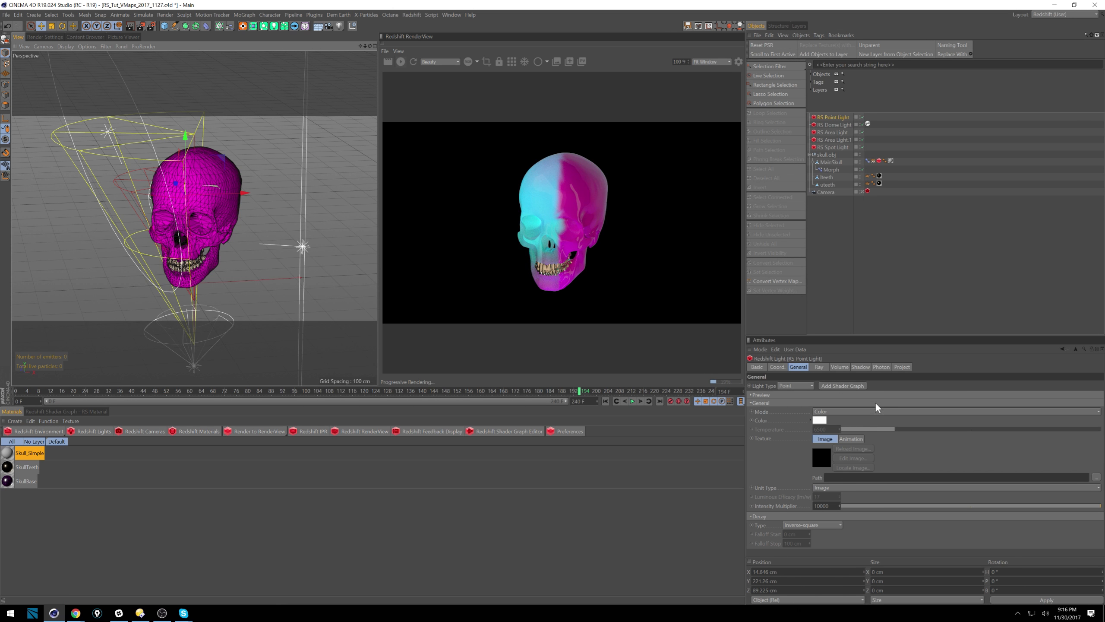
pyautogui.click(829, 505)
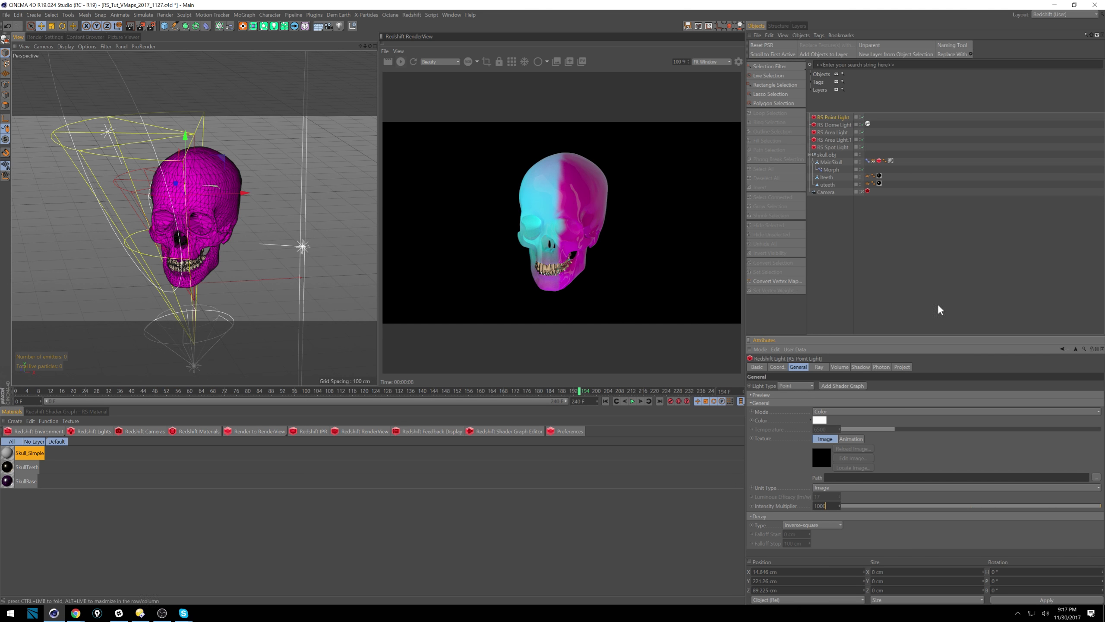
# Change the Morph deformer's falloff shape to Noise, undoing any accidental move of the deformer
pyautogui.click(830, 170)
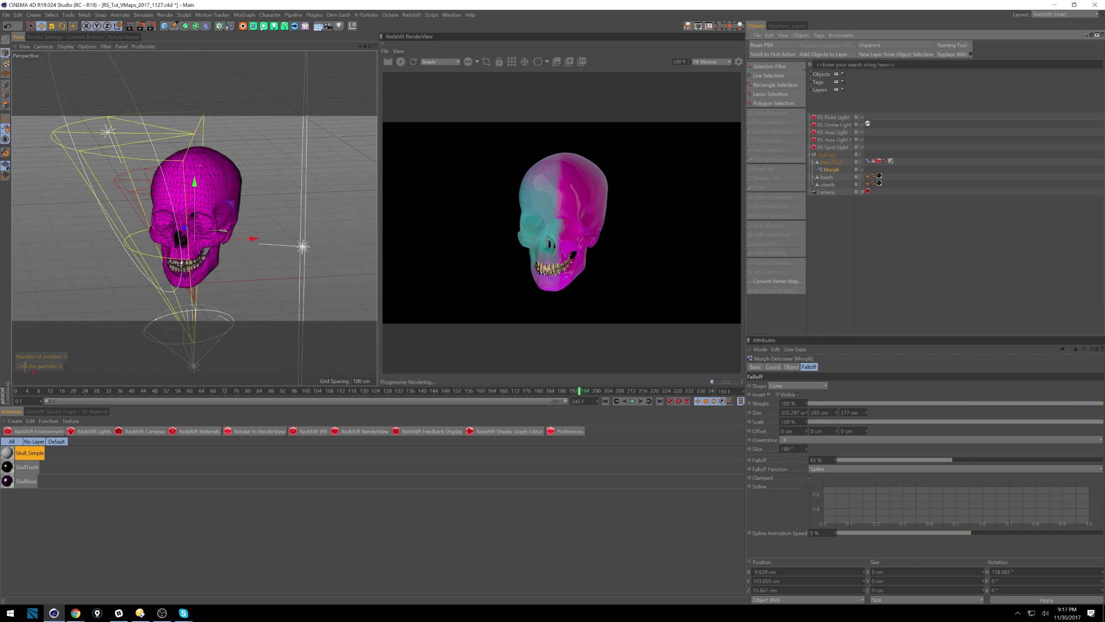
pyautogui.click(801, 386)
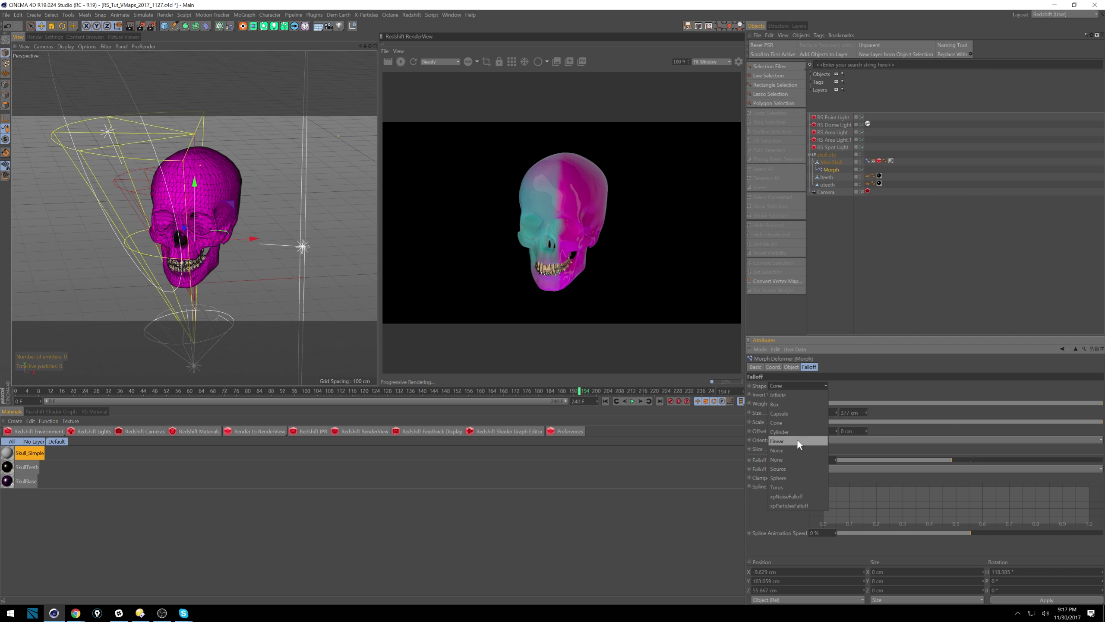
pyautogui.click(793, 450)
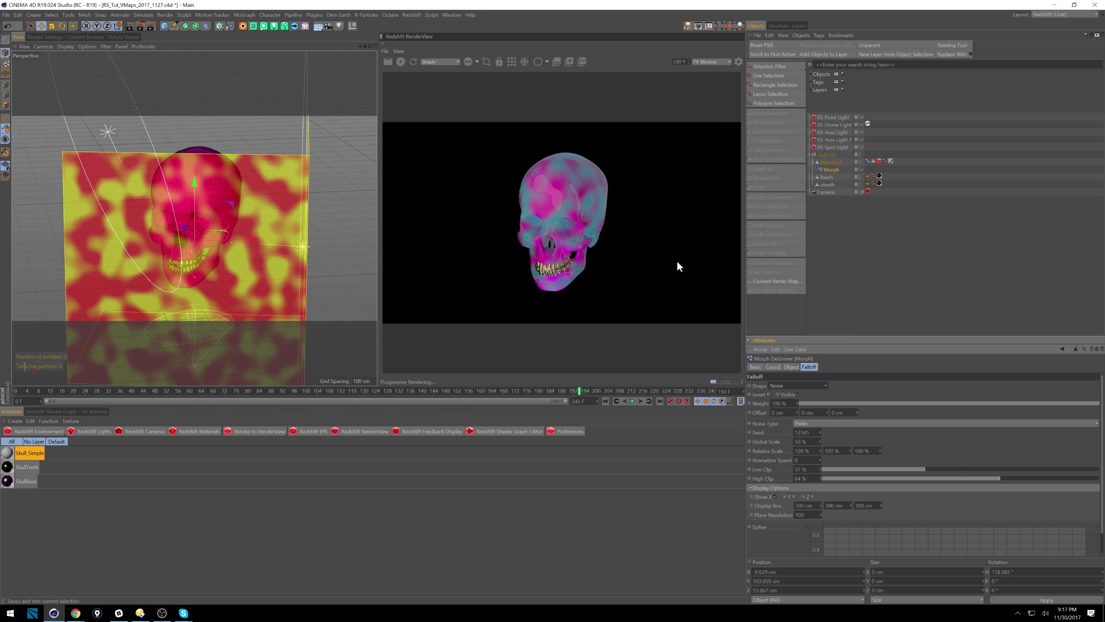
pyautogui.keyDown('alt'); pyautogui.moveTo(192, 217); pyautogui.dragTo(332, 213); pyautogui.keyUp('alt')
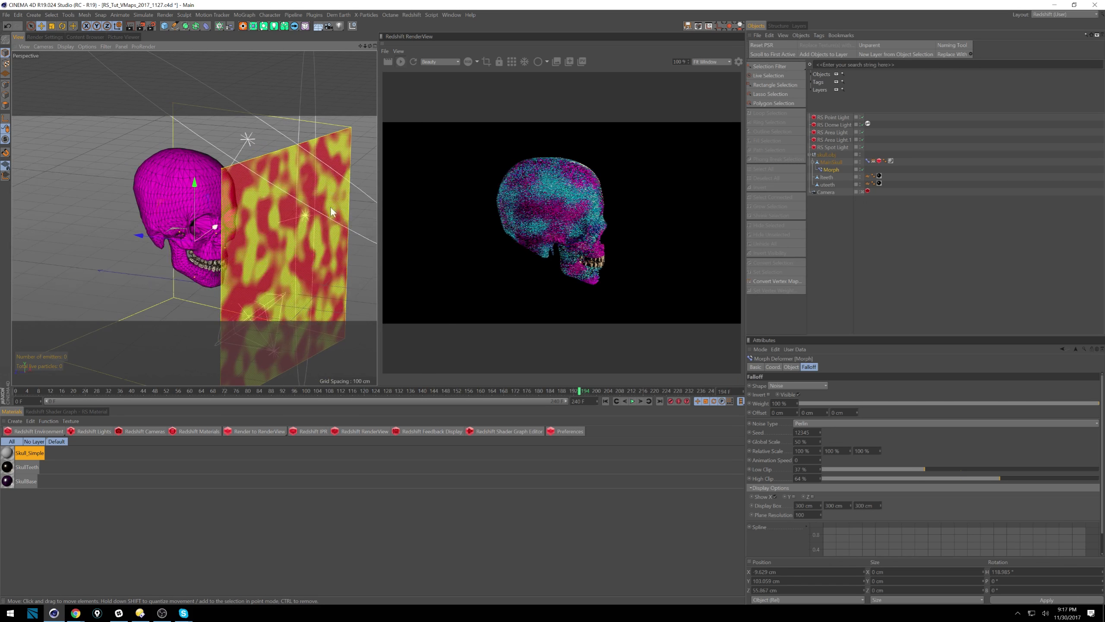
pyautogui.moveTo(192, 178); pyautogui.dragTo(195, 162)
pyautogui.hotkey('ctrl', 'z')
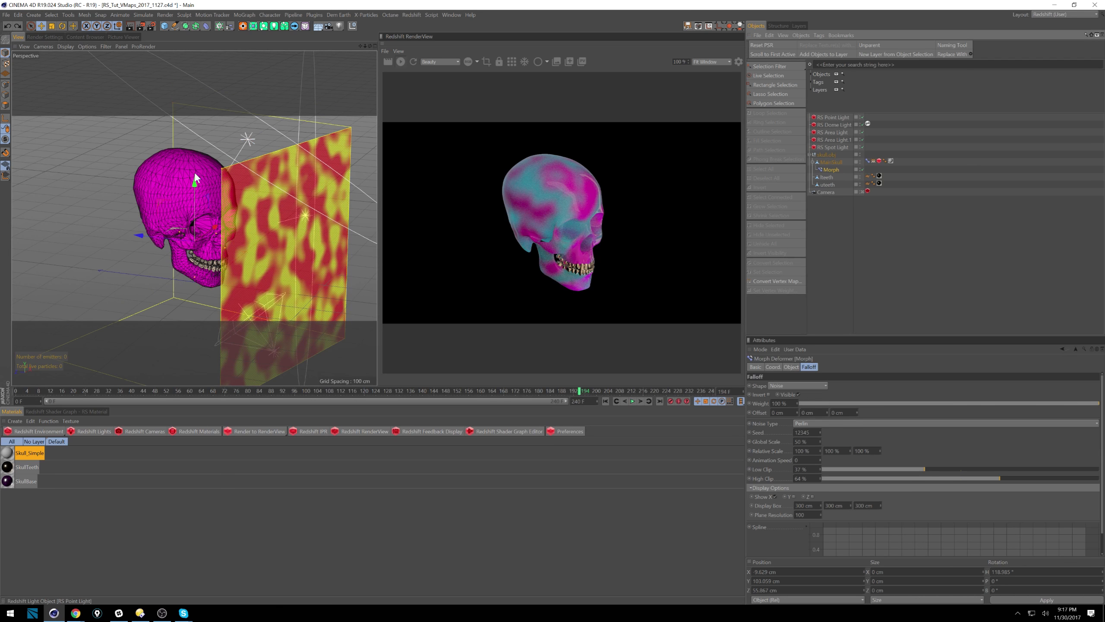
# Lower the RS Point Light slightly to a Y position of about 220 cm and set its intensity multiplier to 10000
pyautogui.click(832, 116)
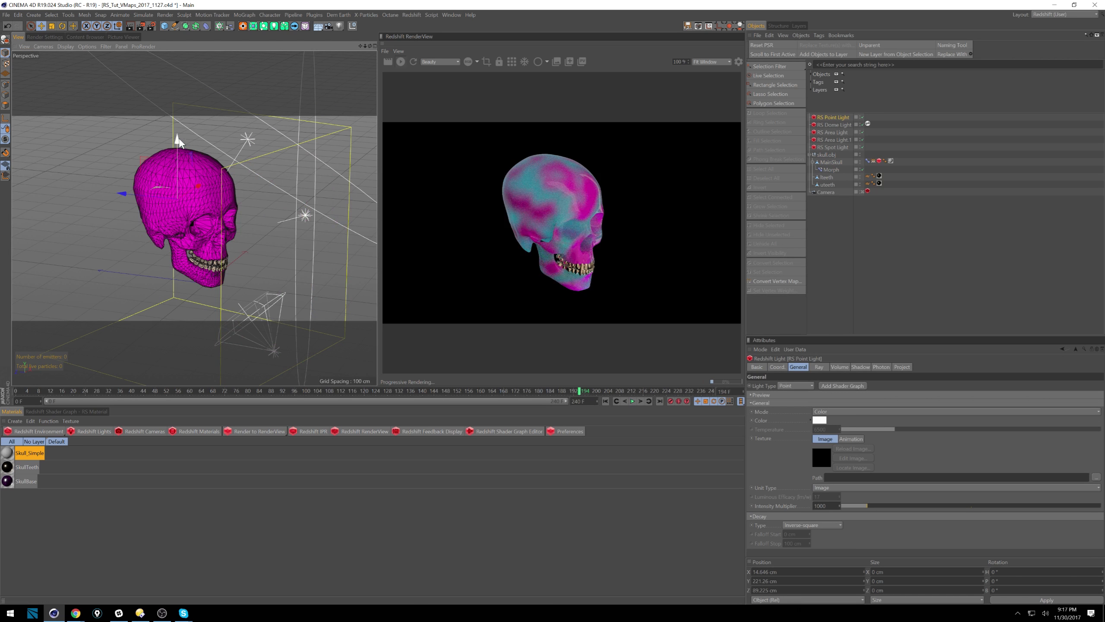
pyautogui.moveTo(177, 140); pyautogui.dragTo(179, 142)
pyautogui.click(824, 505)
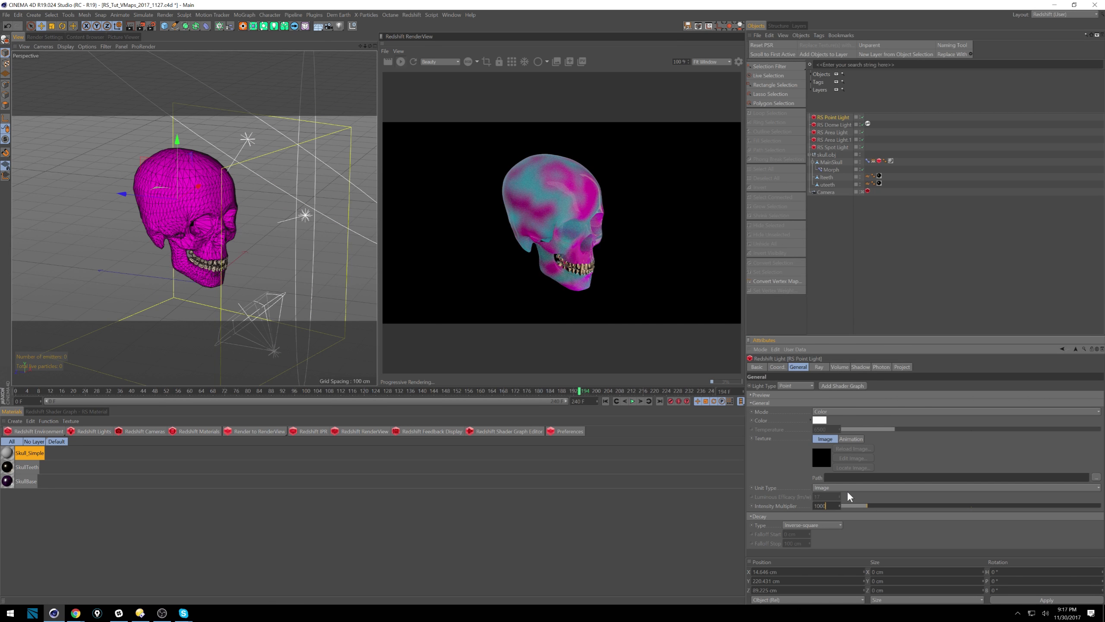
pyautogui.press('Return')
pyautogui.keyDown('alt'); pyautogui.moveTo(320, 261); pyautogui.dragTo(286, 254); pyautogui.keyUp('alt')
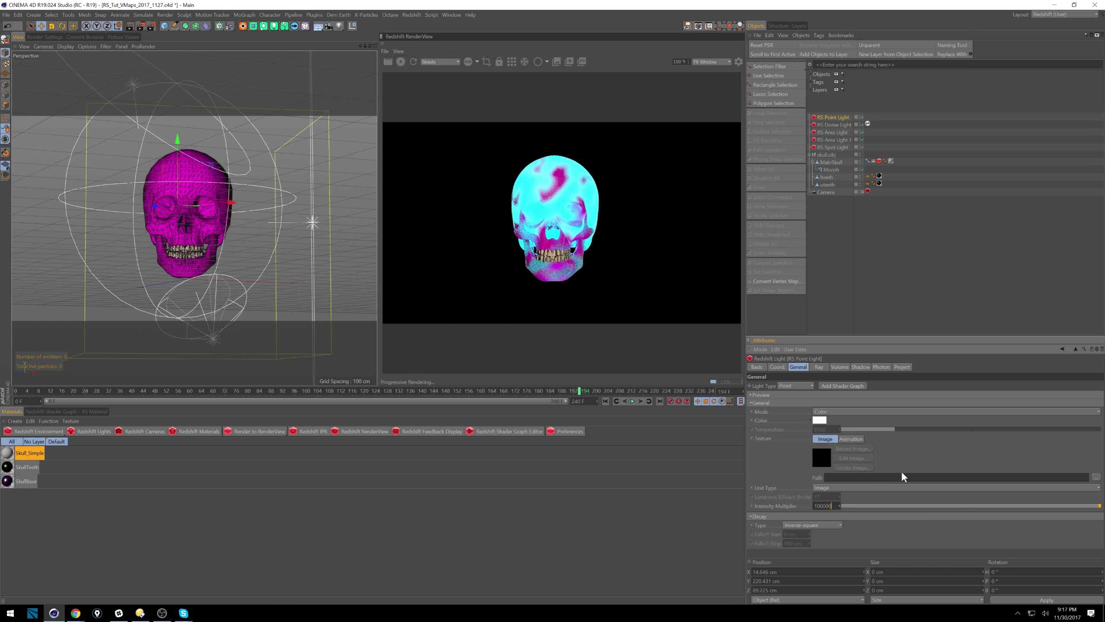
pyautogui.press('Return')
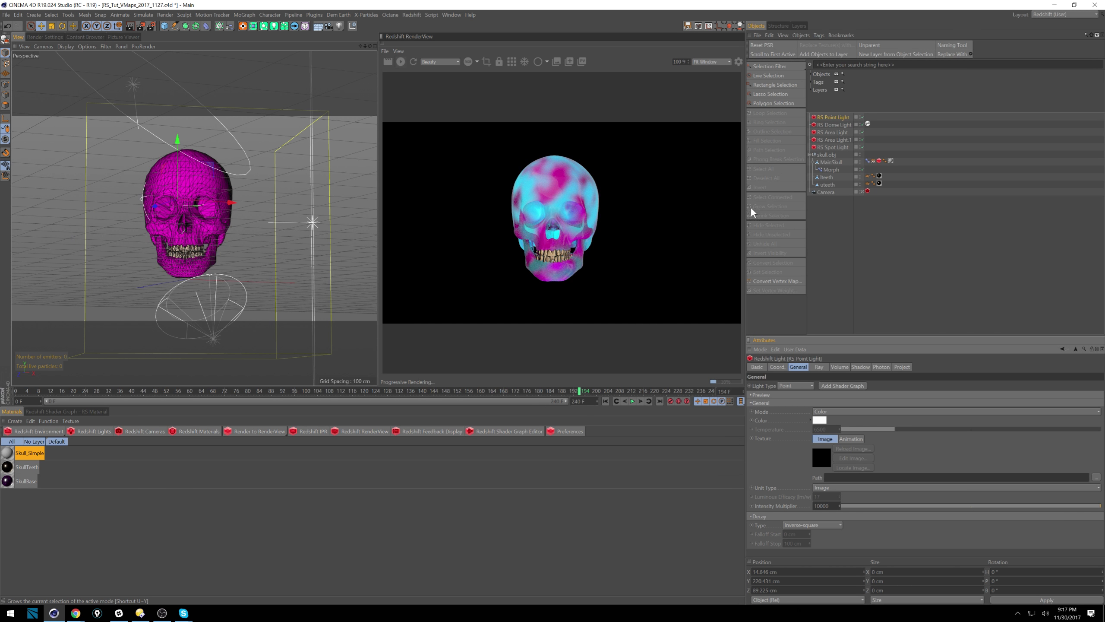
# Set the allowed overexposure to 1 in the Redshift Camera tag's exposure settings
pyautogui.click(867, 191)
pyautogui.click(810, 367)
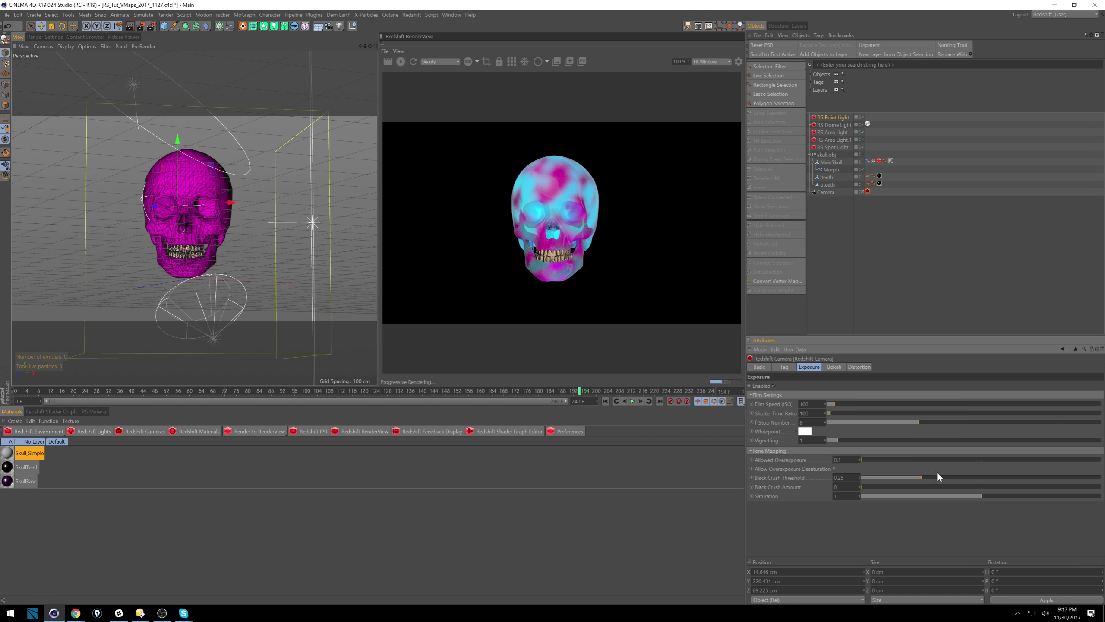
pyautogui.moveTo(892, 460); pyautogui.dragTo(1101, 460)
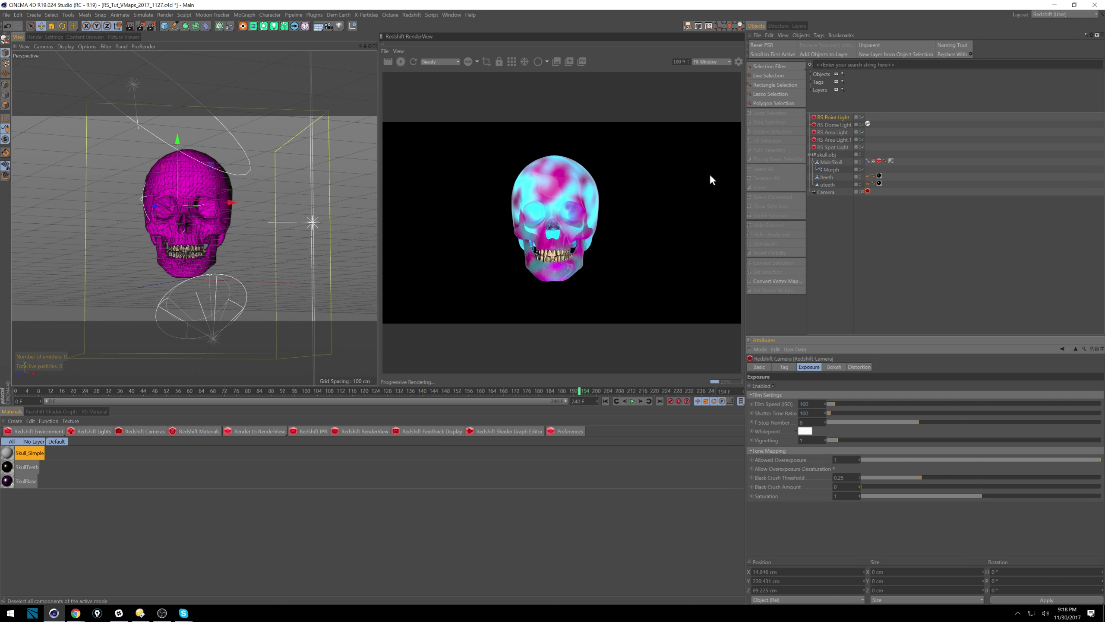
# Try a saturation of 2 in the Redshift Camera tag's tone mapping, and settle on 1.5
pyautogui.click(833, 469)
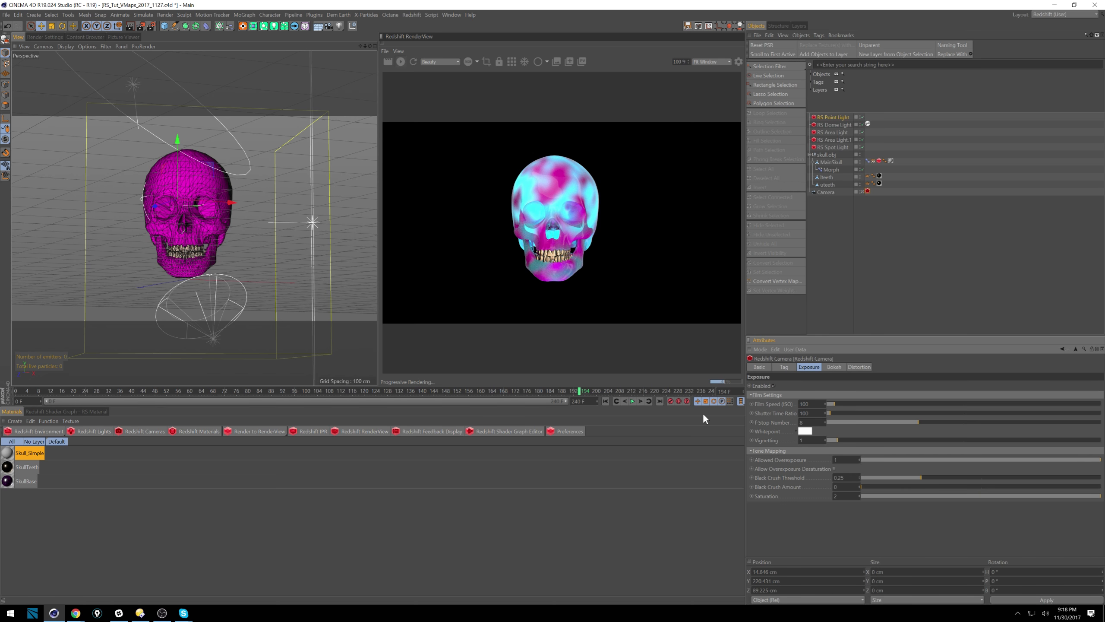
pyautogui.write('2')
pyautogui.press('Return')
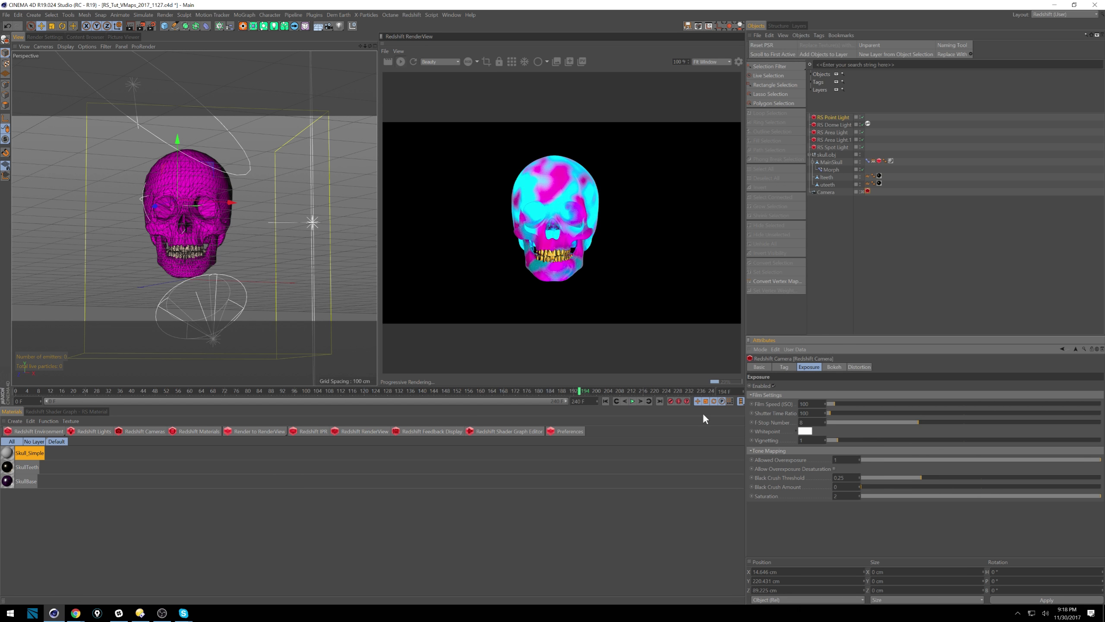
pyautogui.write('1.5')
pyautogui.press('Return')
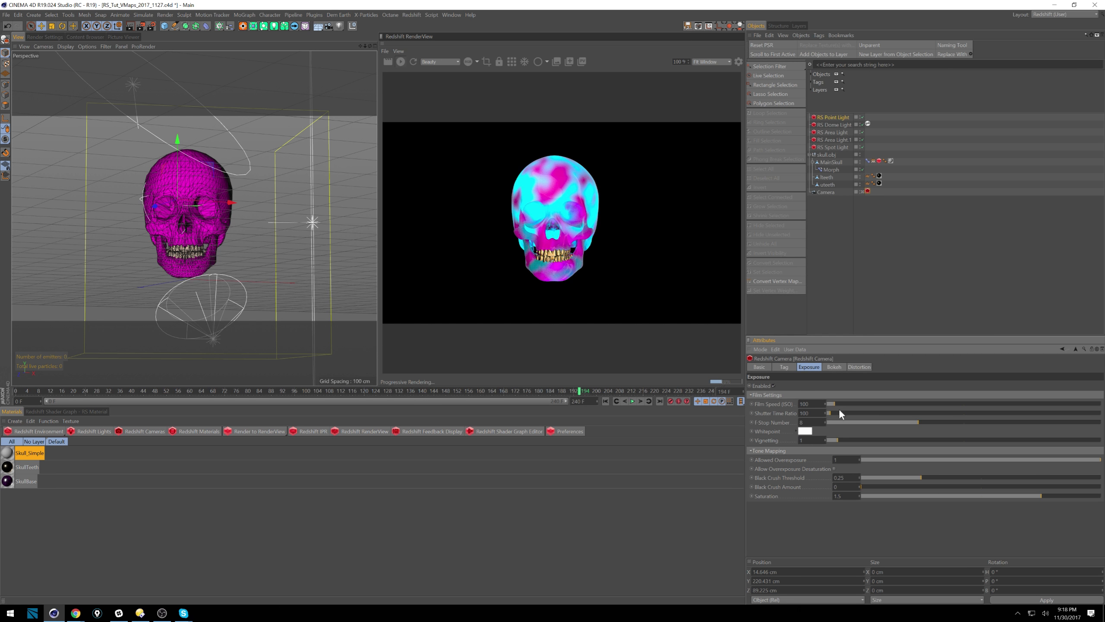
# Enable bokeh on the Redshift Camera tag and turn on the use of a bokeh image
pyautogui.click(834, 367)
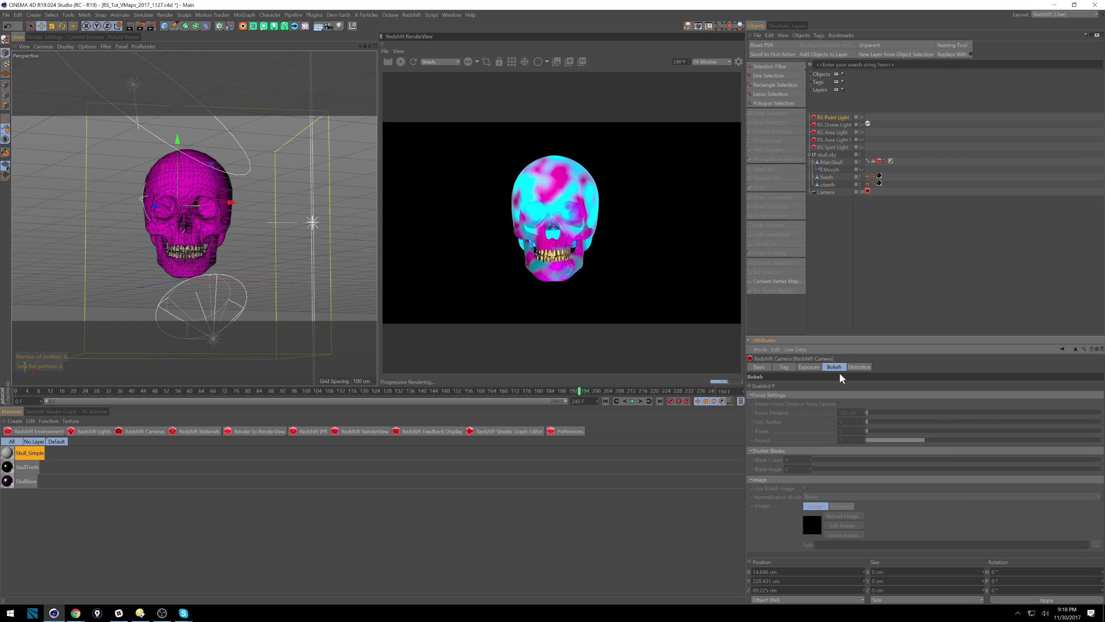
pyautogui.click(774, 386)
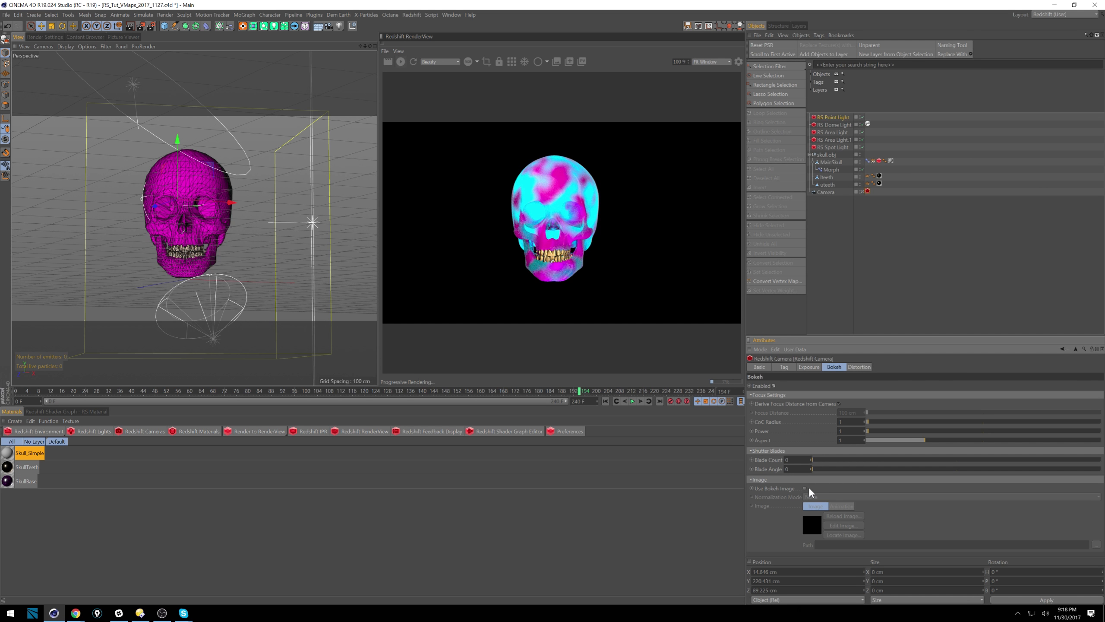
pyautogui.click(805, 487)
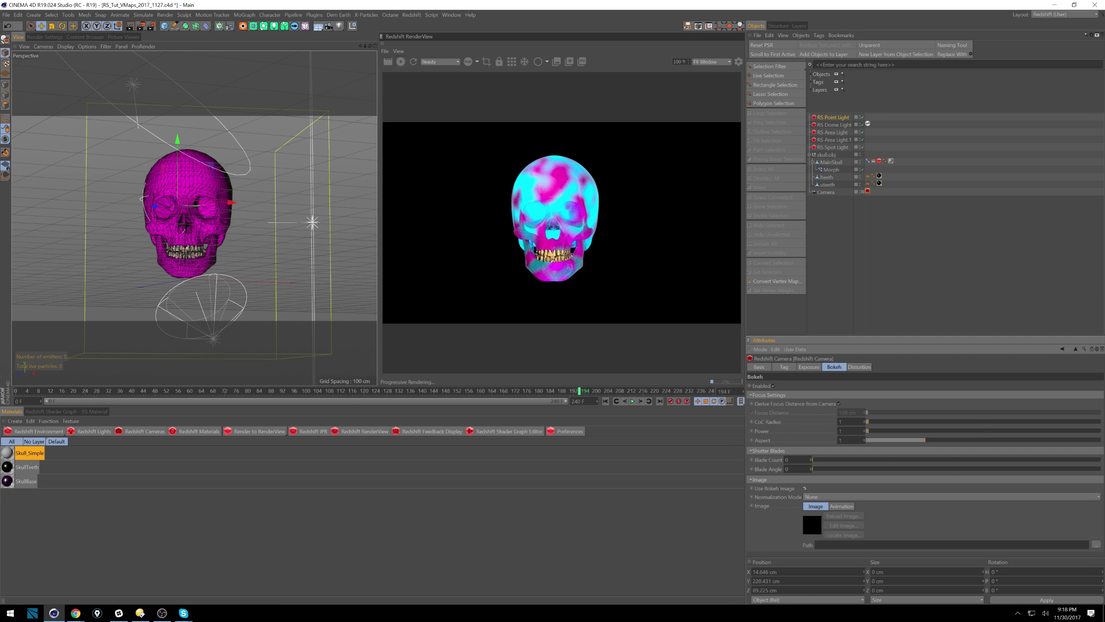
# Load RandomBokeh.png from the 02_3D\_RS_BOKKEH folder on 4TB_MediaStorage as the bokeh image, copying it to the project location
pyautogui.click(1096, 544)
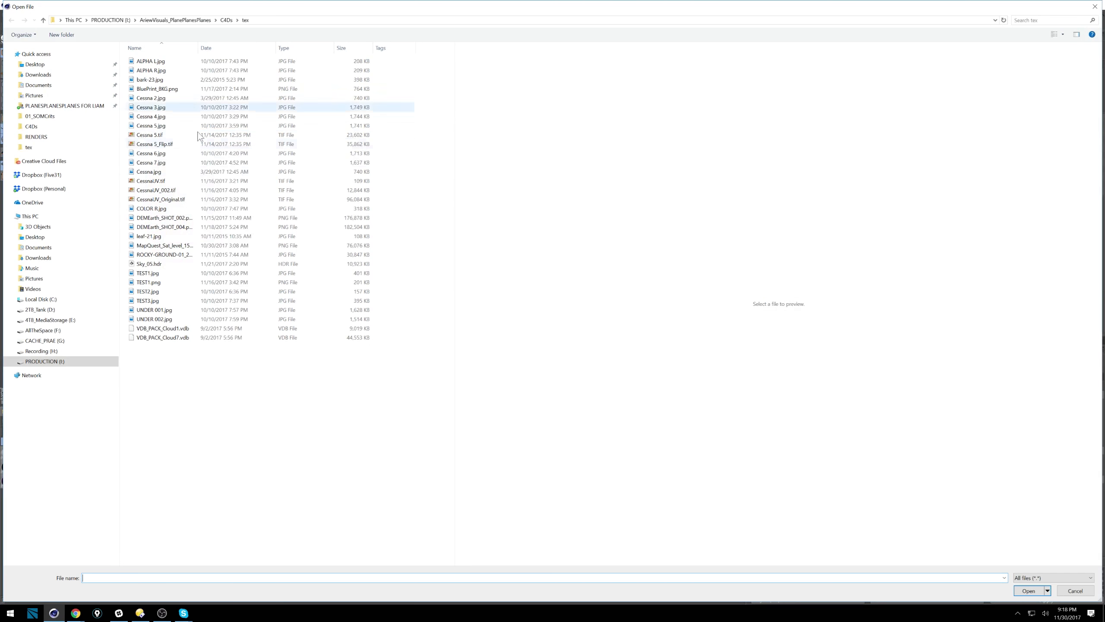
pyautogui.click(51, 332)
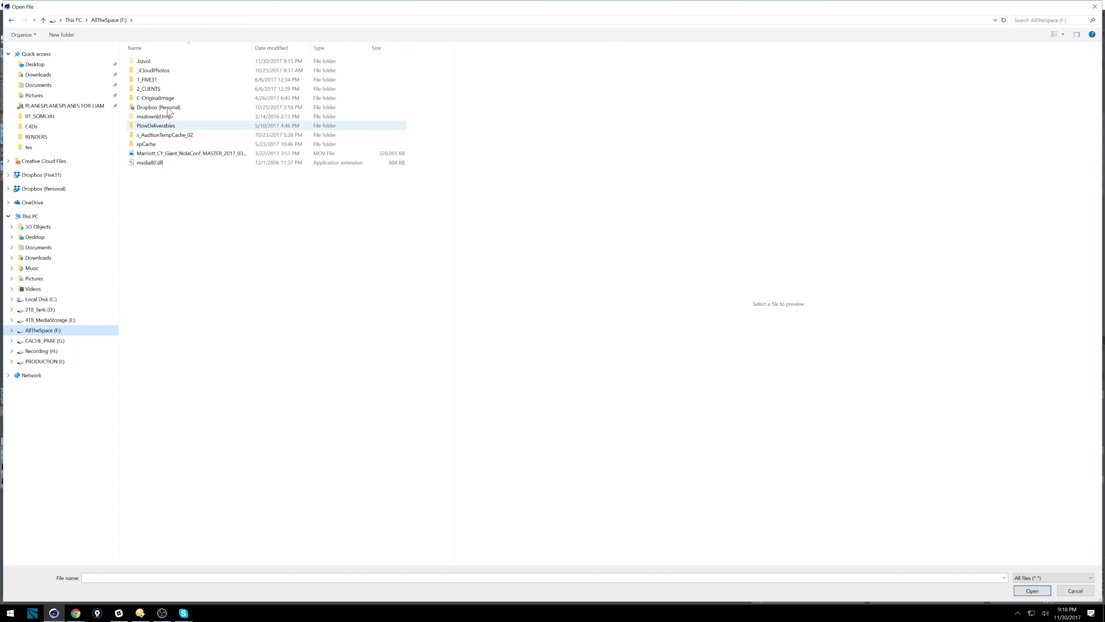
pyautogui.click(57, 320)
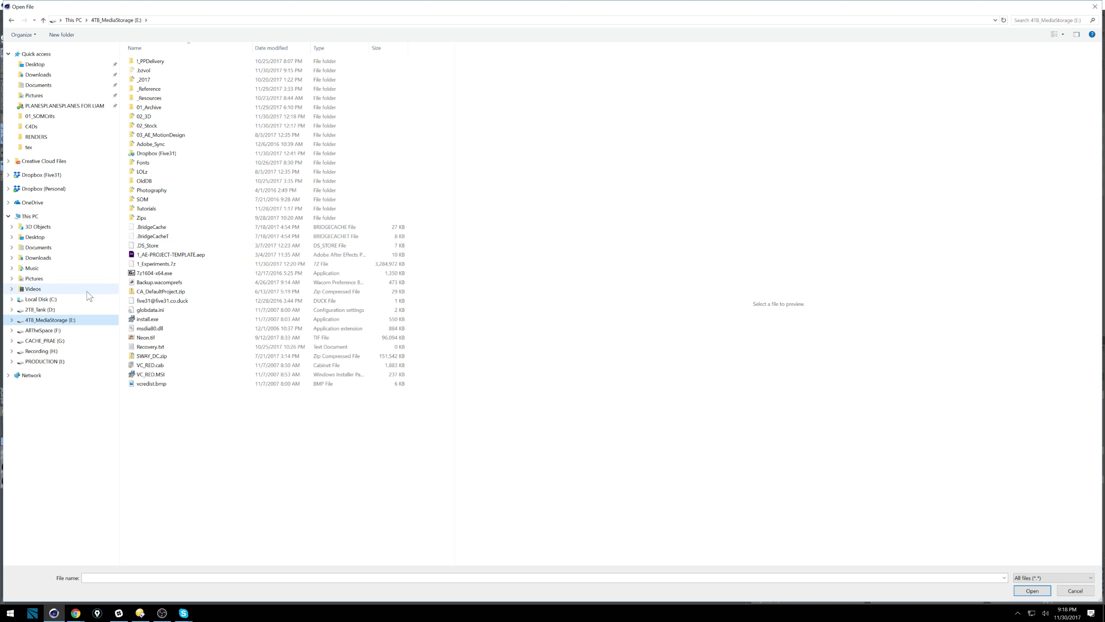
pyautogui.doubleClick(150, 117)
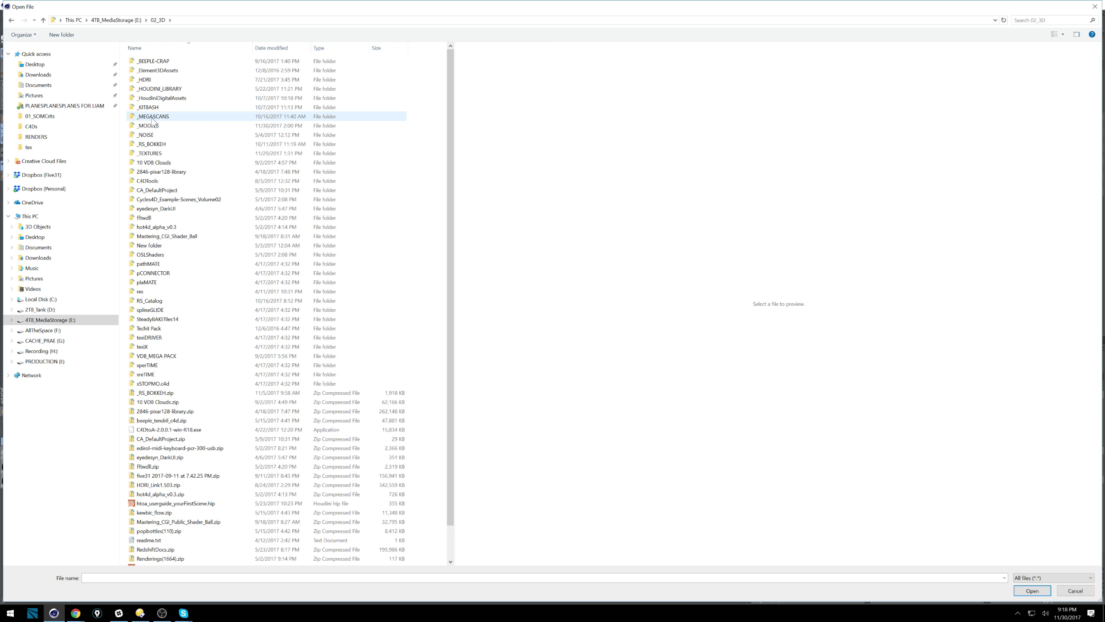
pyautogui.doubleClick(145, 154)
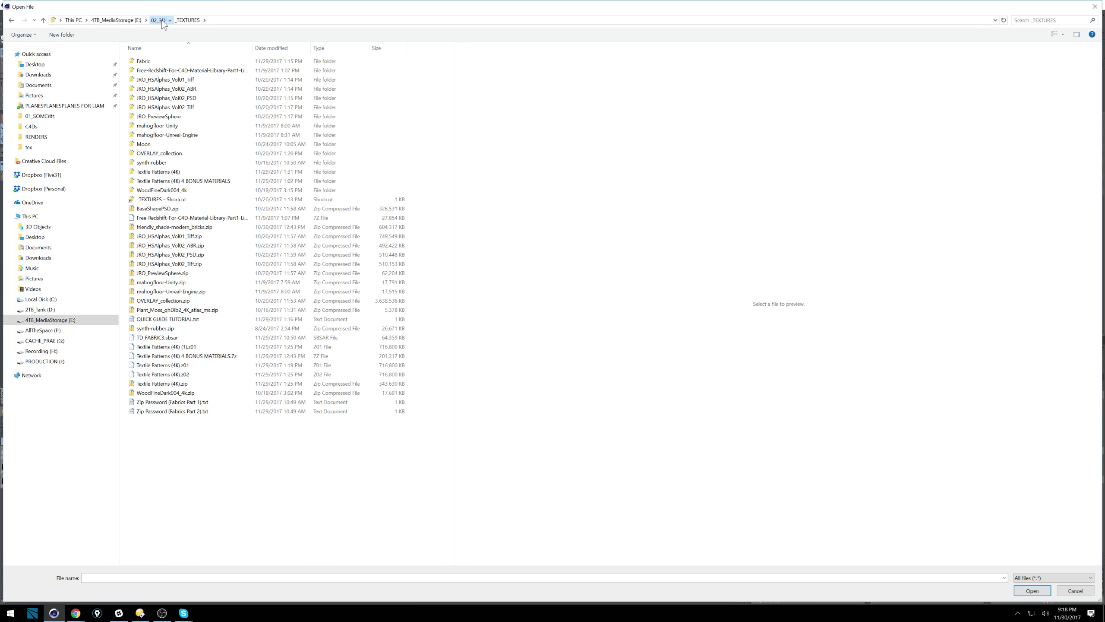
pyautogui.click(158, 20)
pyautogui.click(145, 144)
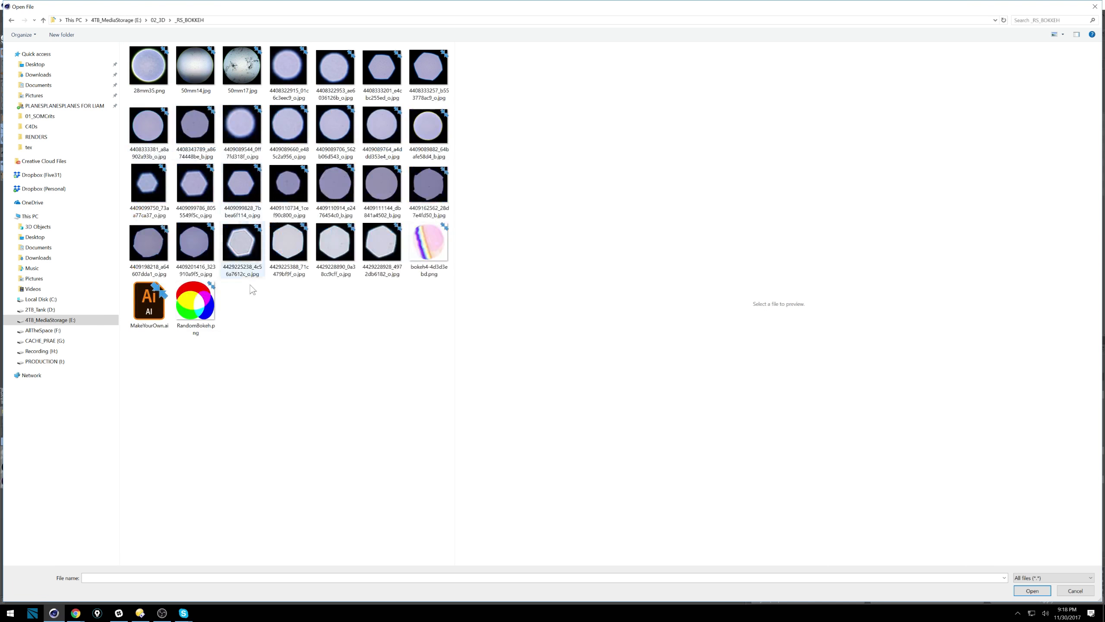
pyautogui.click(198, 310)
pyautogui.doubleClick(198, 310)
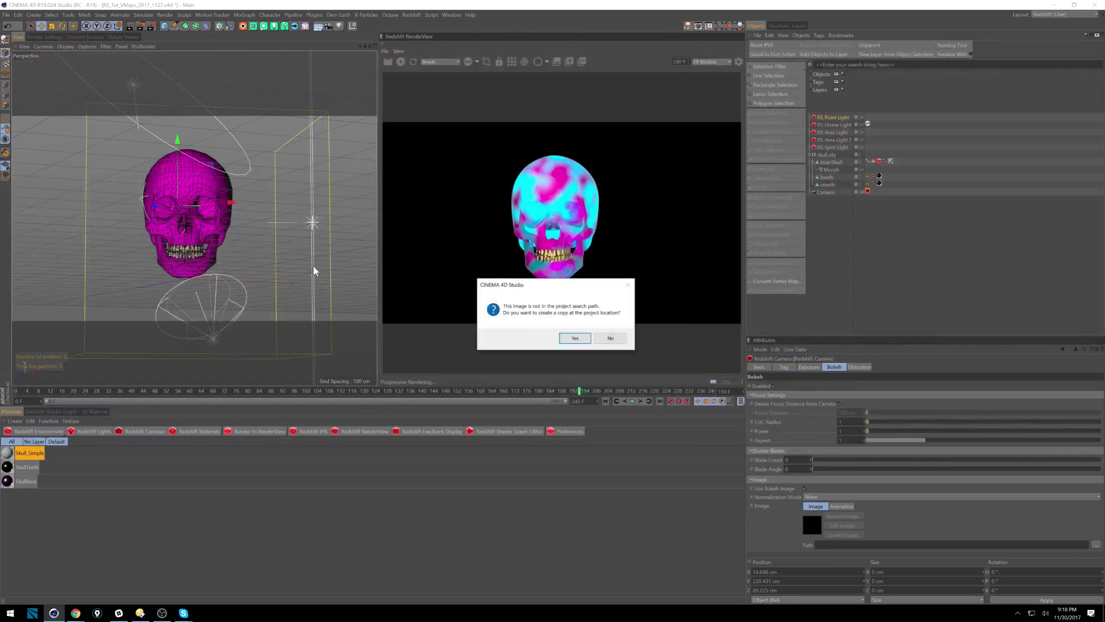
pyautogui.click(582, 338)
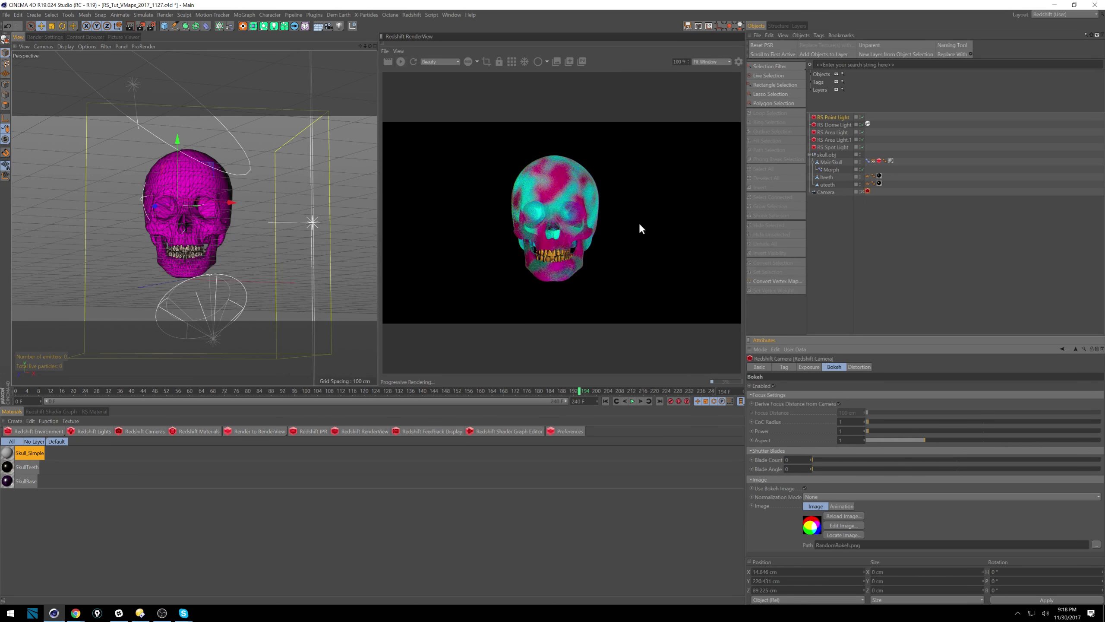
# Set the bokeh image's normalization mode to Unit Intensity, with a CoC radius of 1.04 and an aspect of 0.53
pyautogui.click(880, 496)
pyautogui.click(860, 514)
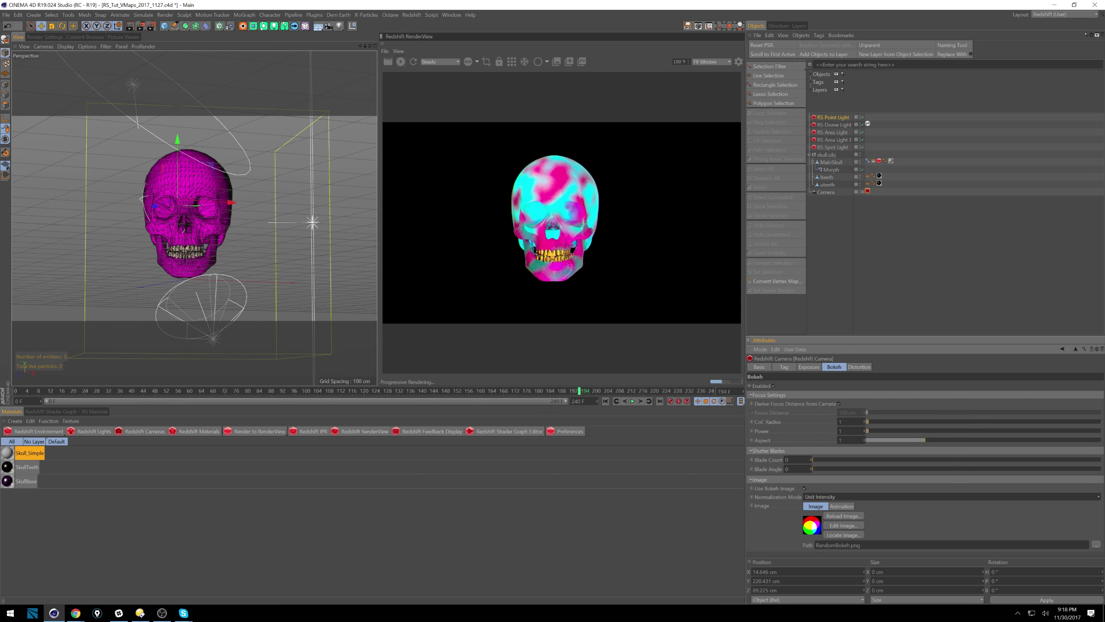
pyautogui.moveTo(881, 419); pyautogui.dragTo(897, 438)
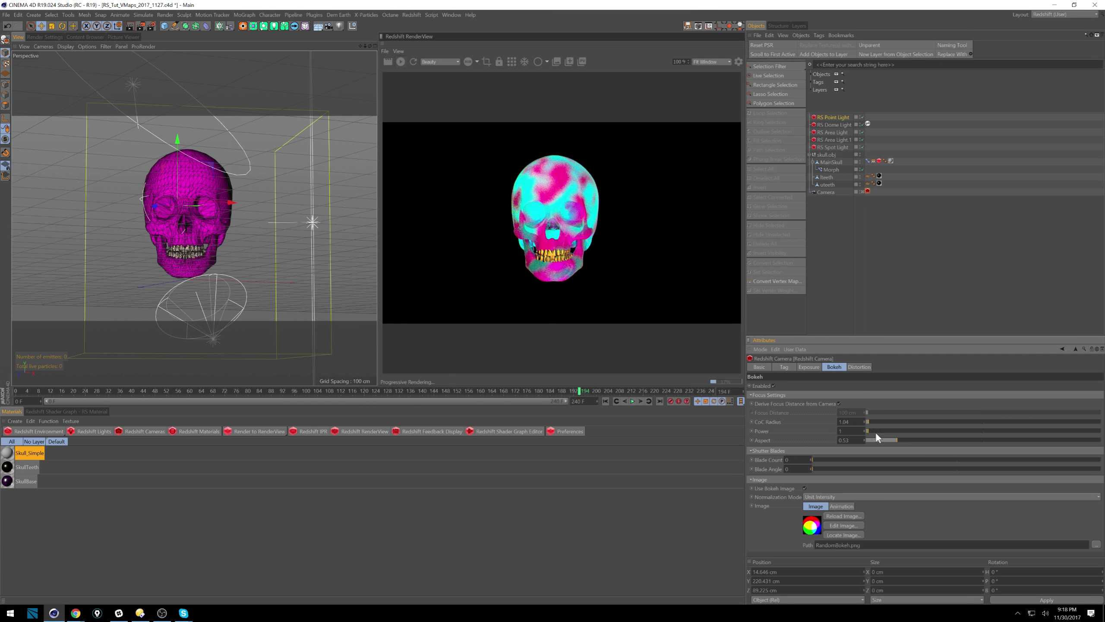
# Set the film speed (ISO) in the Redshift Camera tag's exposure settings to 200
pyautogui.click(810, 367)
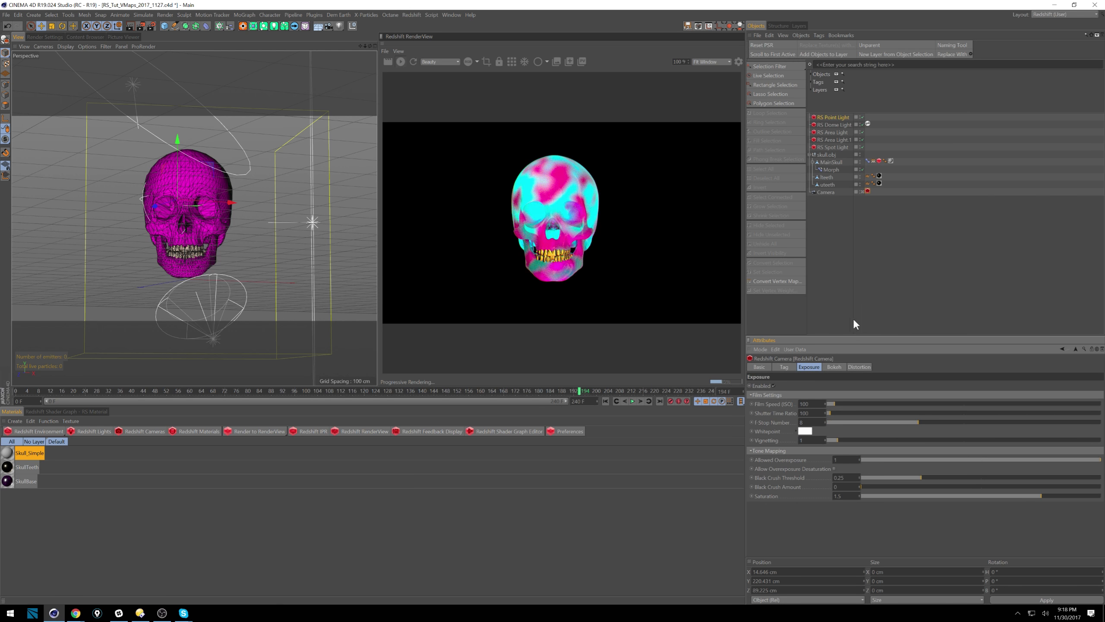
pyautogui.click(810, 404)
pyautogui.write('200')
pyautogui.press('Return')
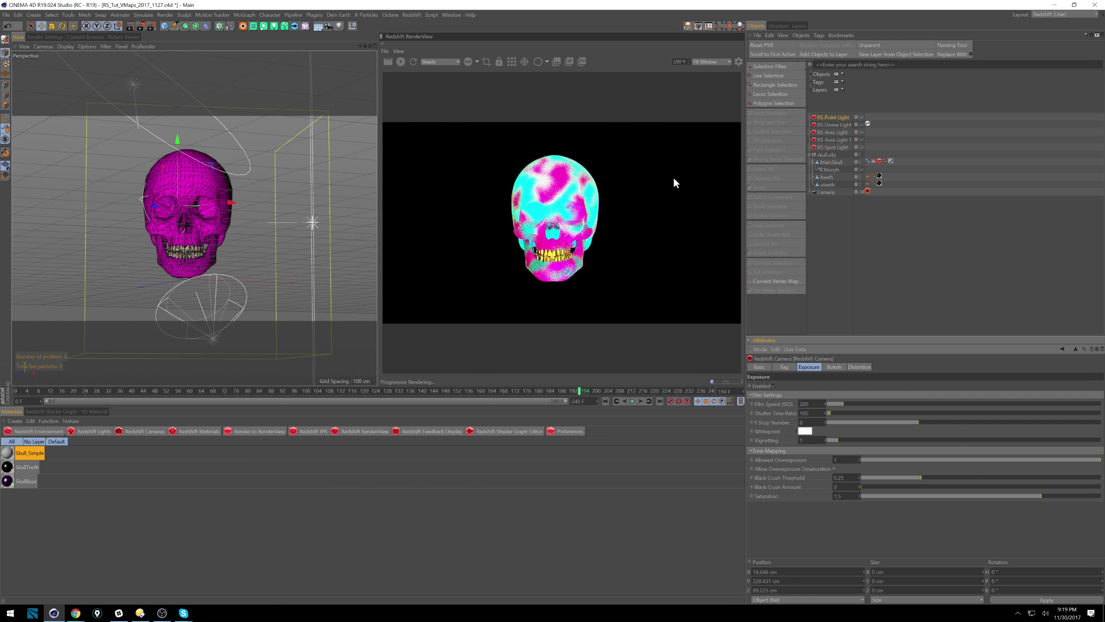
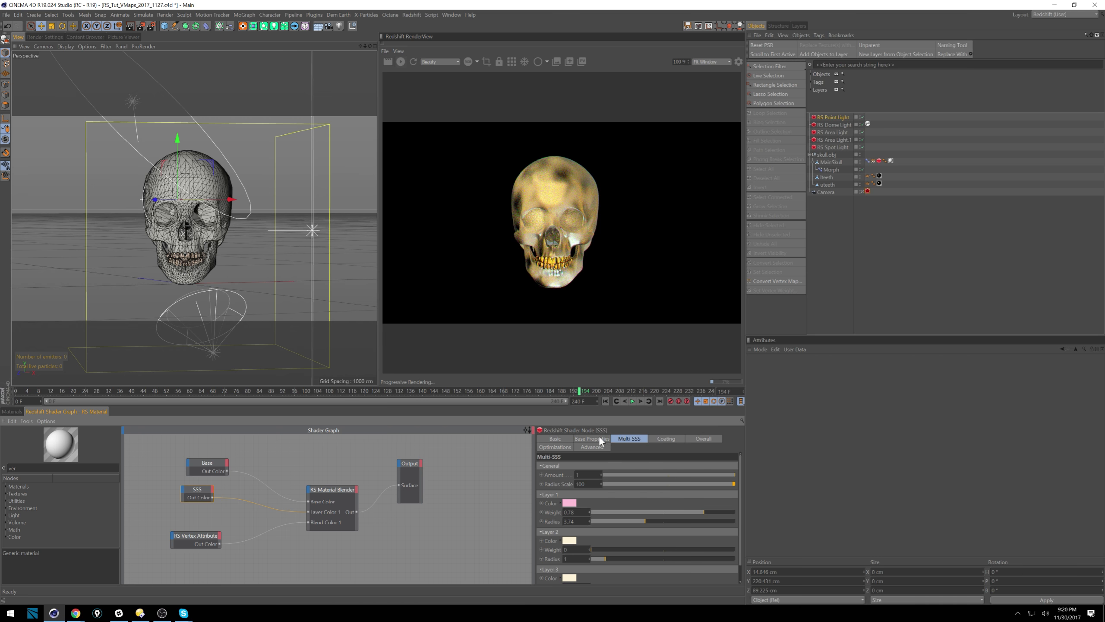
# Adjust the sub-surface absorption scale of the SSS material node
pyautogui.moveTo(647, 495); pyautogui.dragTo(725, 563)
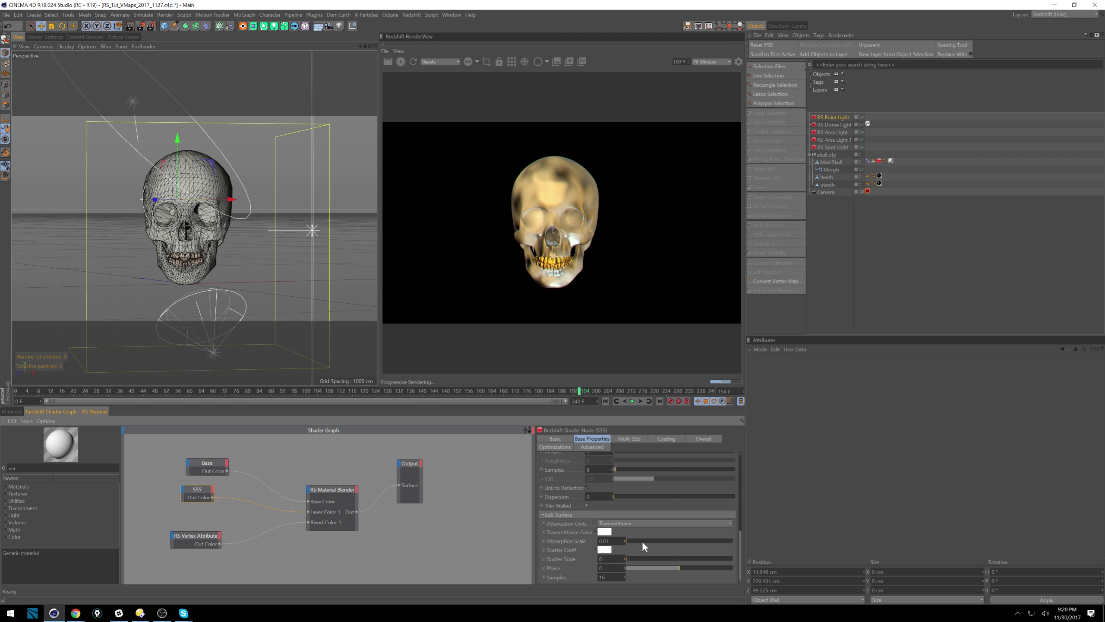
pyautogui.moveTo(645, 541)
pyautogui.mouseDown()
pyautogui.moveTo(713, 546)
pyautogui.moveTo(649, 539)
pyautogui.mouseUp()
# Find the Skin material node and add it to the shader graph
pyautogui.doubleClick(13, 467)
pyautogui.write('skin')
pyautogui.moveTo(18, 492); pyautogui.dragTo(153, 456)
pyautogui.click(213, 461)
pyautogui.press('Delete')
pyautogui.click(166, 461)
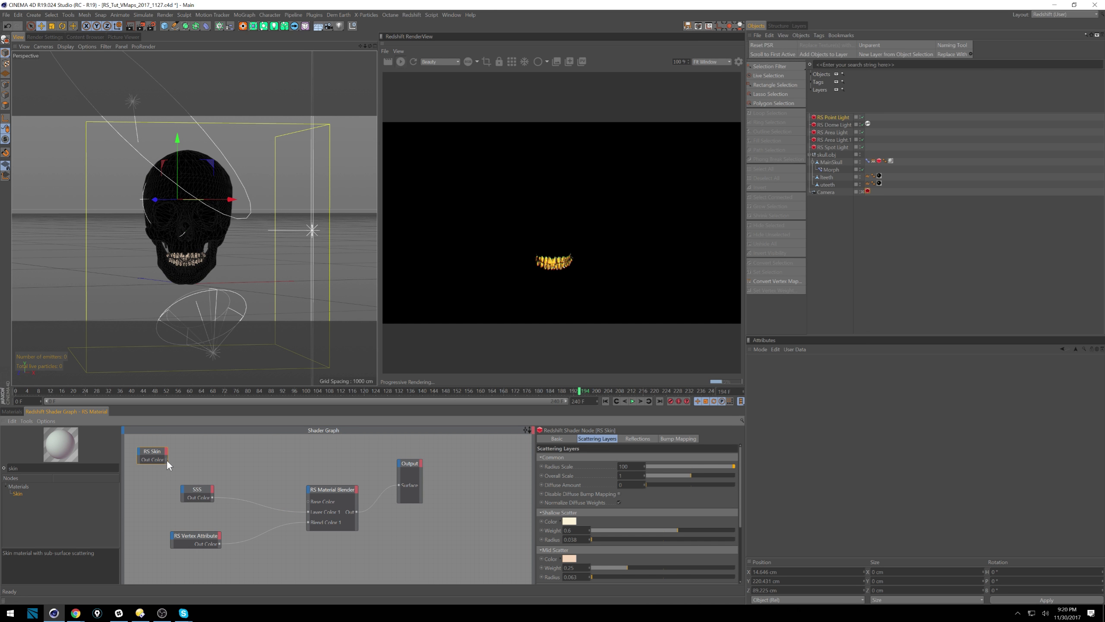
pyautogui.moveTo(188, 463); pyautogui.dragTo(206, 451)
pyautogui.hotkey('ctrl', 'z')
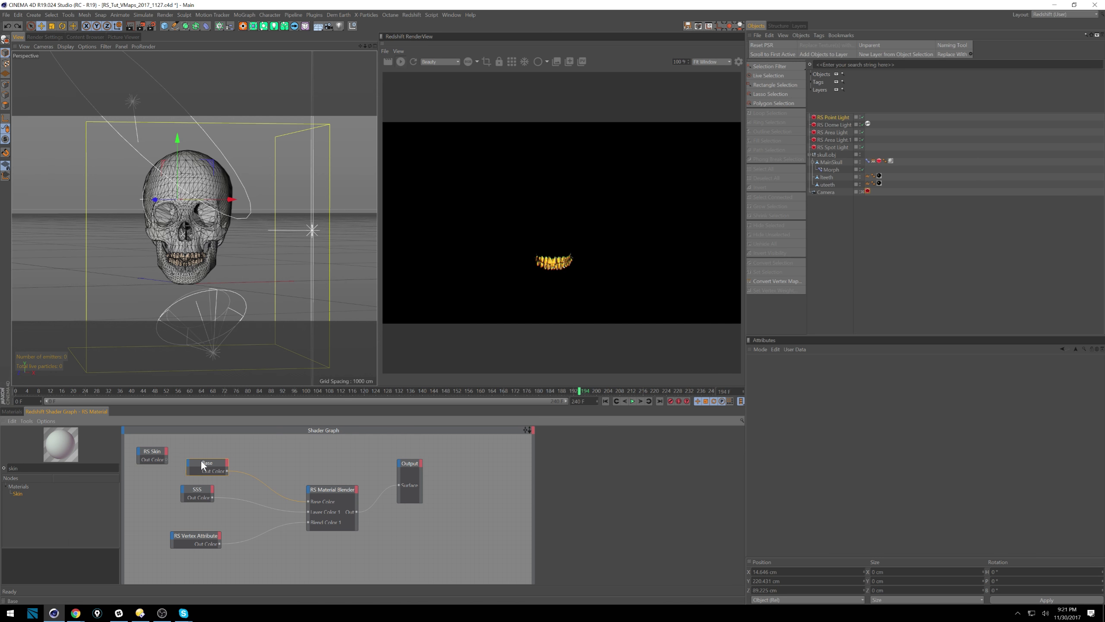
# Delete the SSS node and put the RS Skin node in its place, feeding the Material Blender's Layer Color 1
pyautogui.moveTo(307, 510); pyautogui.dragTo(306, 510)
pyautogui.click(205, 489)
pyautogui.press('Delete')
pyautogui.moveTo(308, 510); pyautogui.dragTo(309, 510)
pyautogui.moveTo(149, 449); pyautogui.dragTo(207, 498)
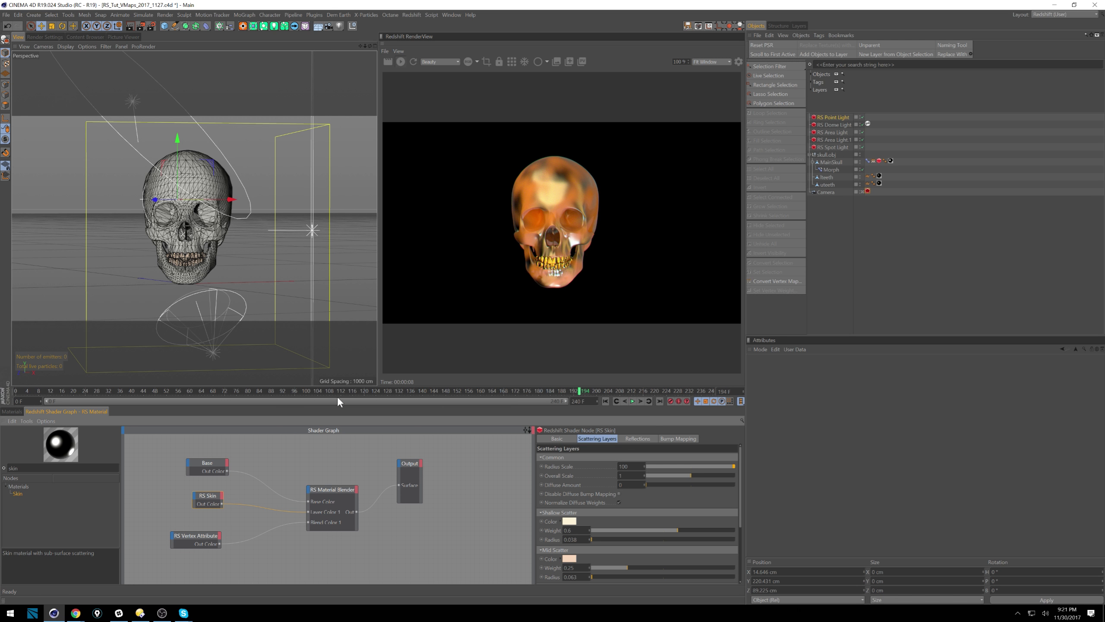
# Enlarge the shader graph area and set the RS Skin node's radius scale to 500 and overall scale to 2
pyautogui.moveTo(343, 405); pyautogui.dragTo(361, 367)
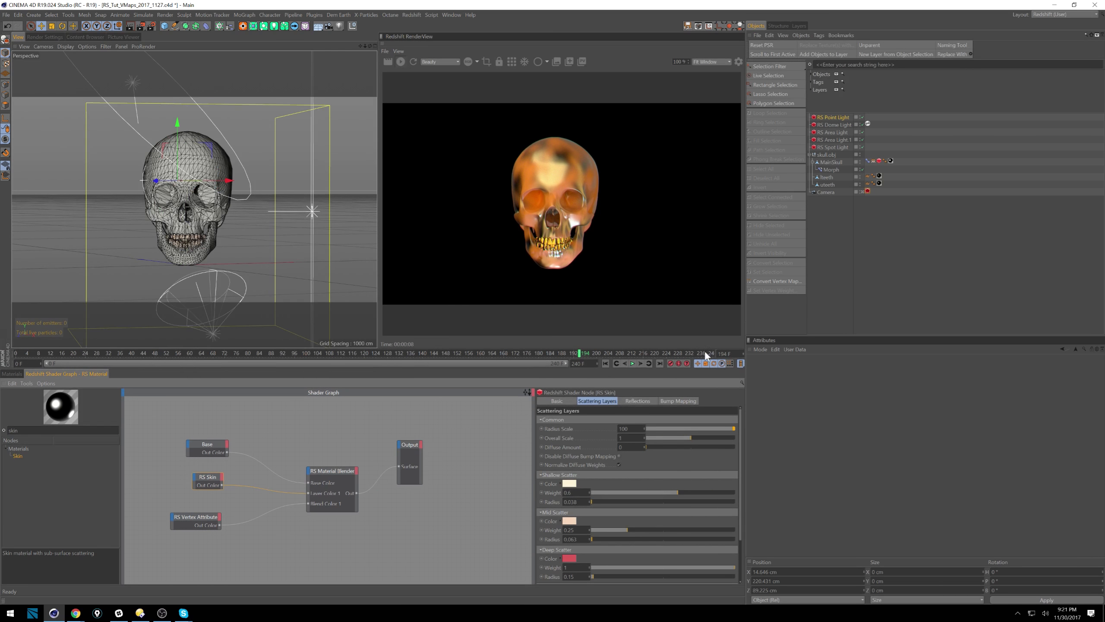
pyautogui.moveTo(712, 429); pyautogui.dragTo(736, 428)
pyautogui.doubleClick(626, 428)
pyautogui.write('500')
pyautogui.press('Return')
pyautogui.moveTo(675, 437); pyautogui.dragTo(665, 436)
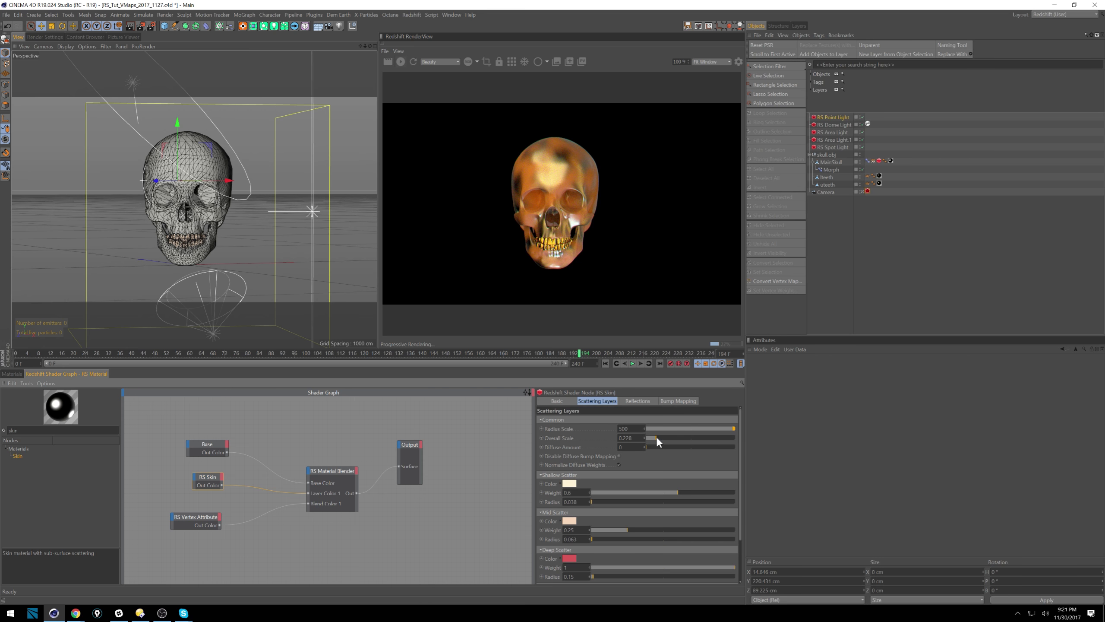
pyautogui.moveTo(689, 436); pyautogui.dragTo(772, 447)
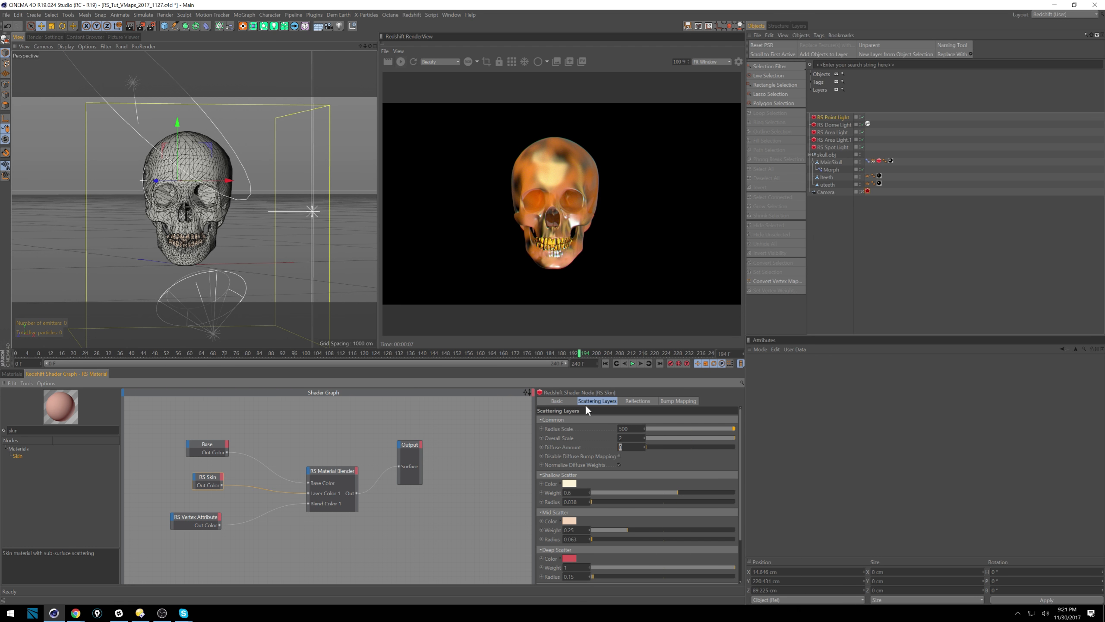
# Set RS Skin's diffuse amount to 0.05 and its shallow scatter weight to 1 with a radius of 0.83
pyautogui.press('BackSpace')
pyautogui.write('0.05')
pyautogui.press('Return')
pyautogui.click(734, 492)
pyautogui.moveTo(741, 477); pyautogui.dragTo(744, 499)
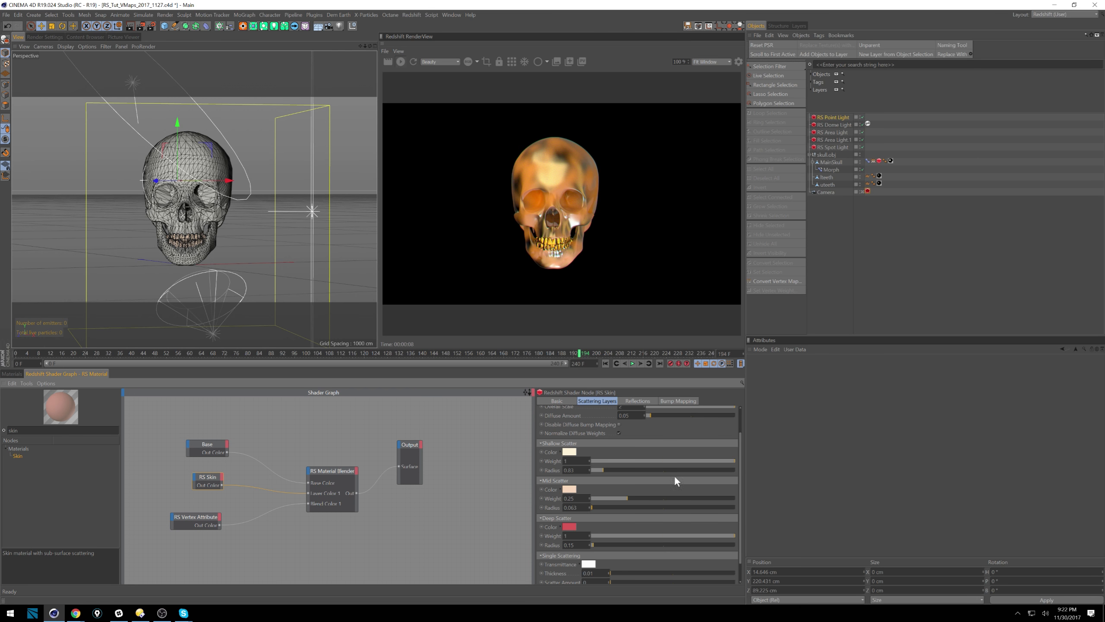
# Set RS Skin's deep scatter radius to 1.07 and its mid scatter radius to 1.17
pyautogui.scroll(-2, 739, 474)
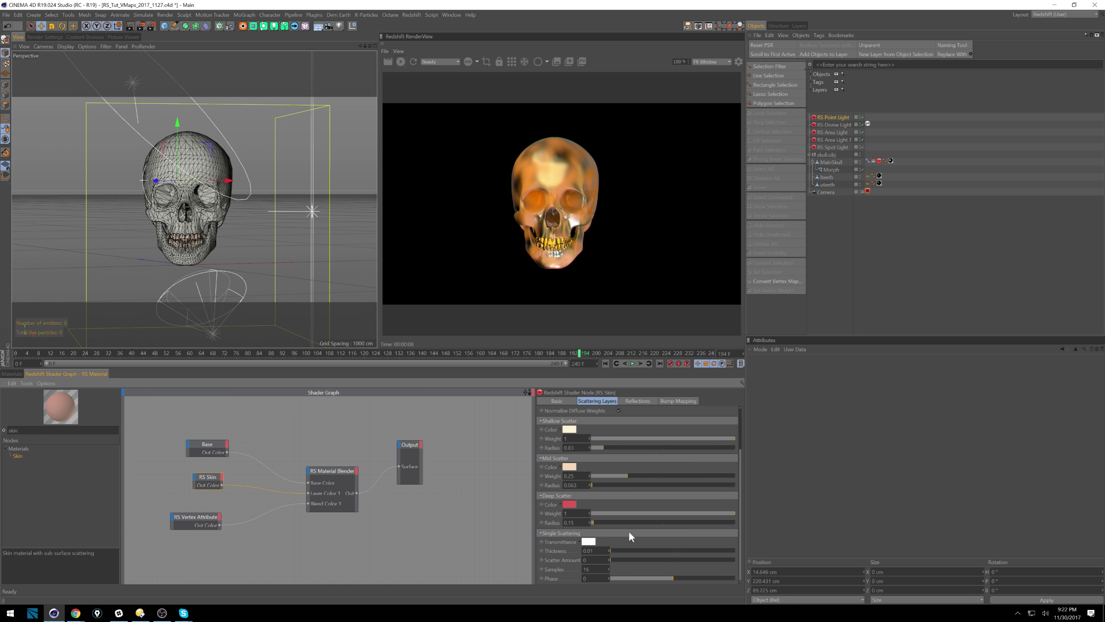
pyautogui.moveTo(597, 521)
pyautogui.mouseDown()
pyautogui.moveTo(624, 522)
pyautogui.moveTo(609, 524)
pyautogui.mouseUp()
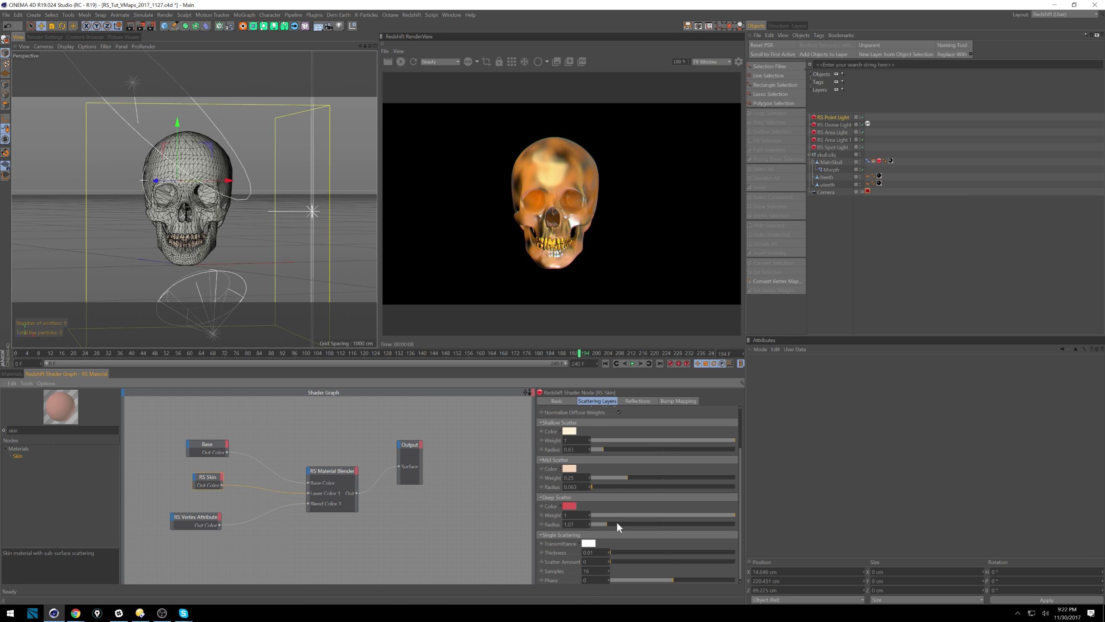
pyautogui.moveTo(603, 485); pyautogui.dragTo(612, 486)
pyautogui.click(17, 373)
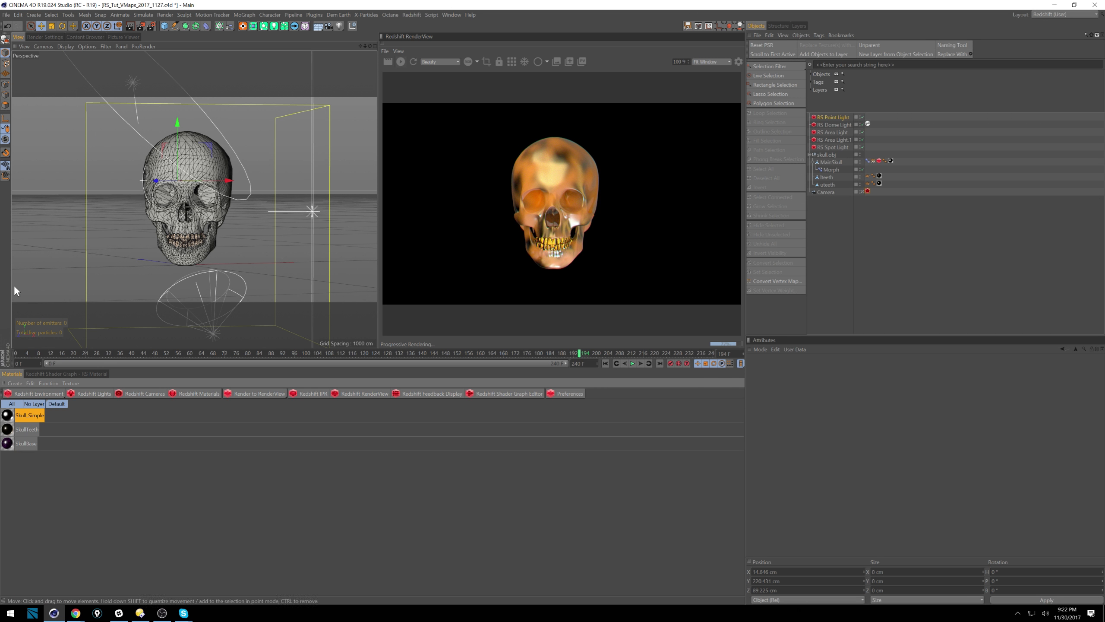
pyautogui.click(57, 373)
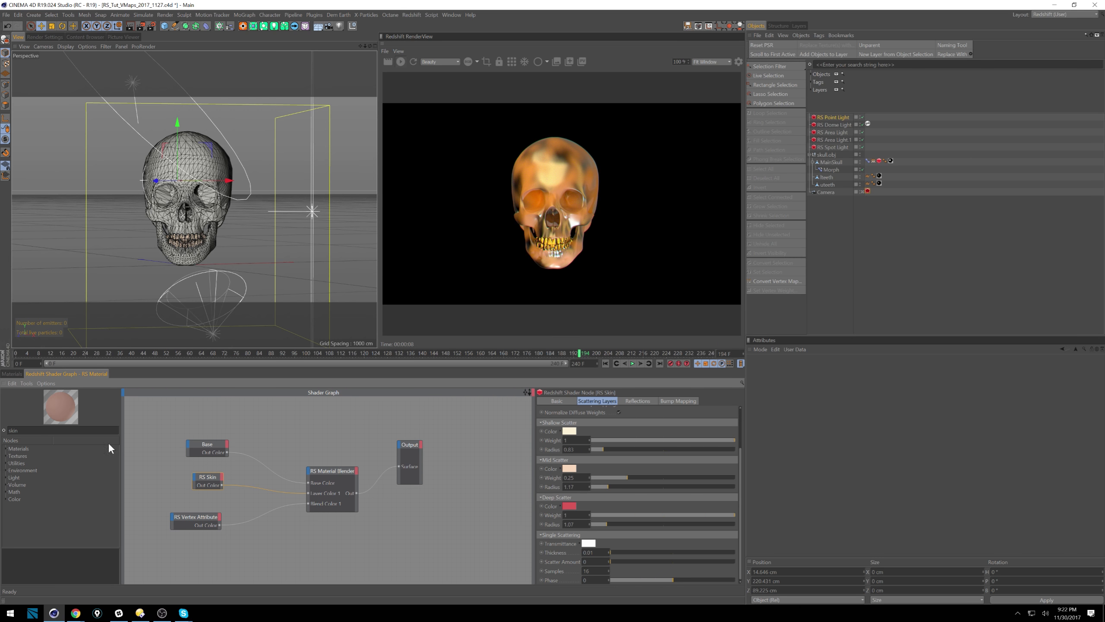
pyautogui.moveTo(25, 430); pyautogui.dragTo(0, 399)
pyautogui.write('tex')
pyautogui.moveTo(23, 454); pyautogui.dragTo(147, 437)
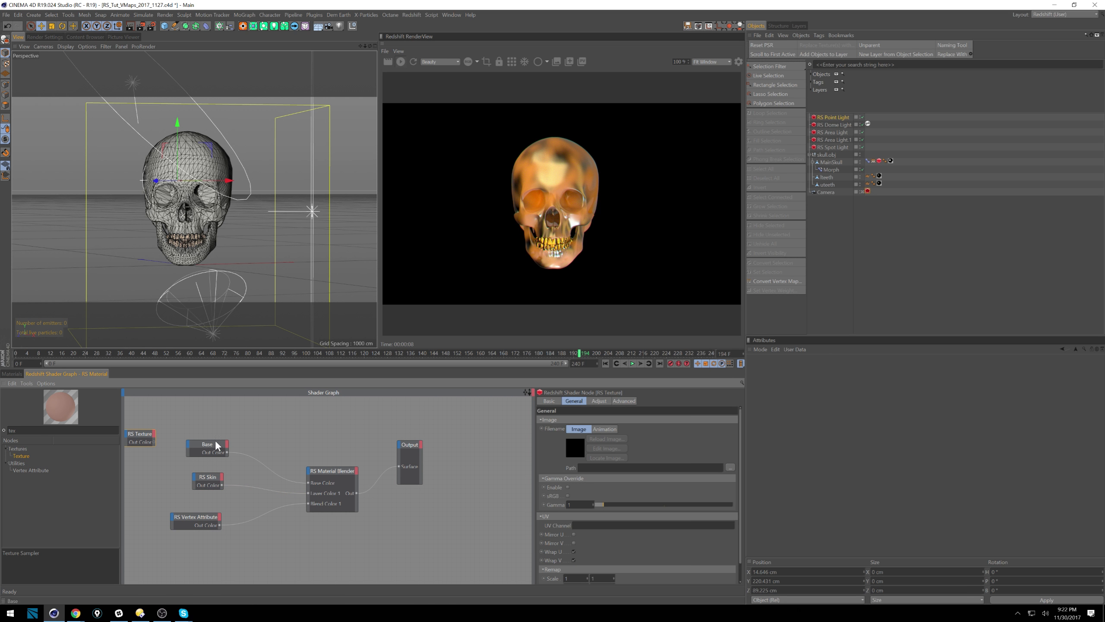
pyautogui.moveTo(217, 444); pyautogui.dragTo(230, 421)
pyautogui.moveTo(143, 435); pyautogui.dragTo(155, 439)
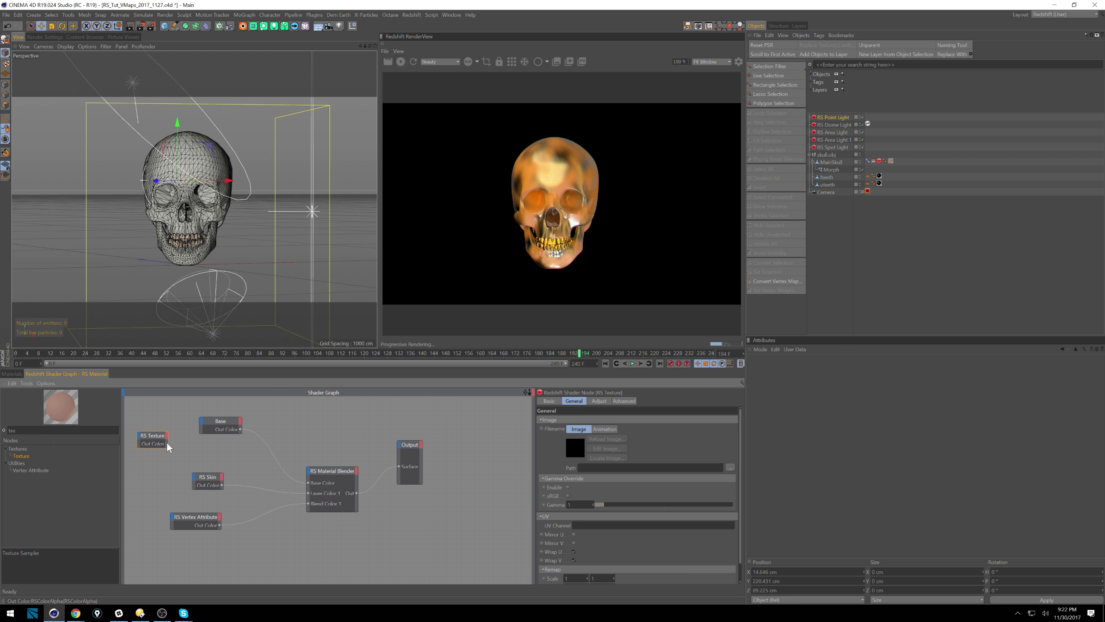
pyautogui.press('BackSpace')
pyautogui.press('BackSpace')
pyautogui.write('r')
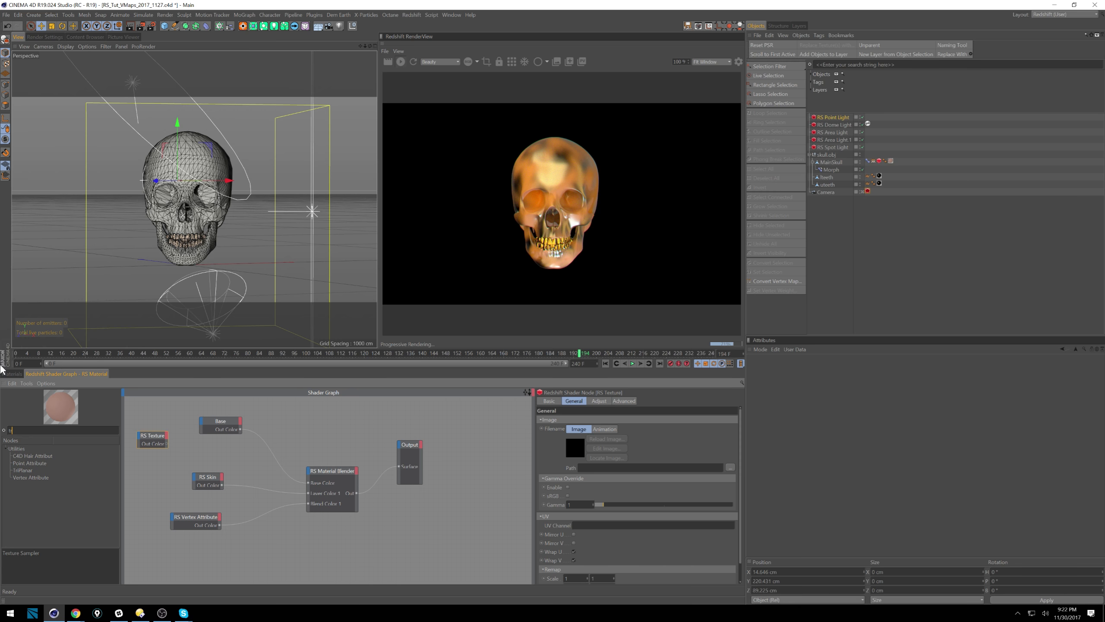
pyautogui.moveTo(23, 470)
pyautogui.mouseDown()
pyautogui.moveTo(128, 470)
pyautogui.moveTo(192, 448)
pyautogui.moveTo(134, 435)
pyautogui.mouseUp()
pyautogui.press('Delete')
# Copy the connected Gloss texture, RS Ramp and RS TriPlanar nodes from the SkullBase material's shader graph
pyautogui.click(11, 373)
pyautogui.click(8, 429)
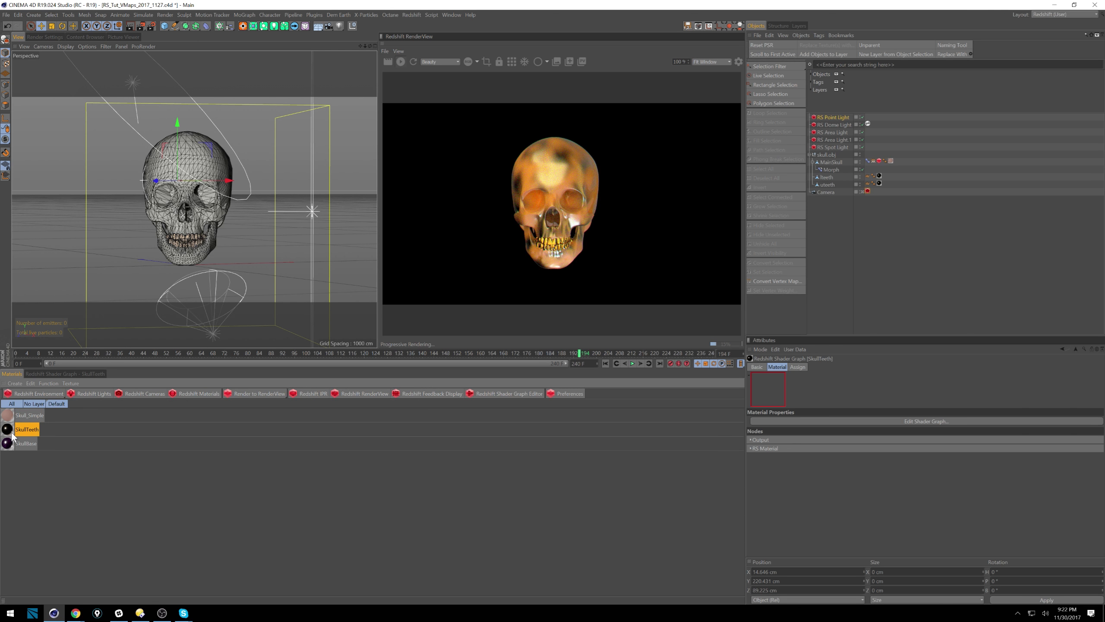
pyautogui.doubleClick(8, 444)
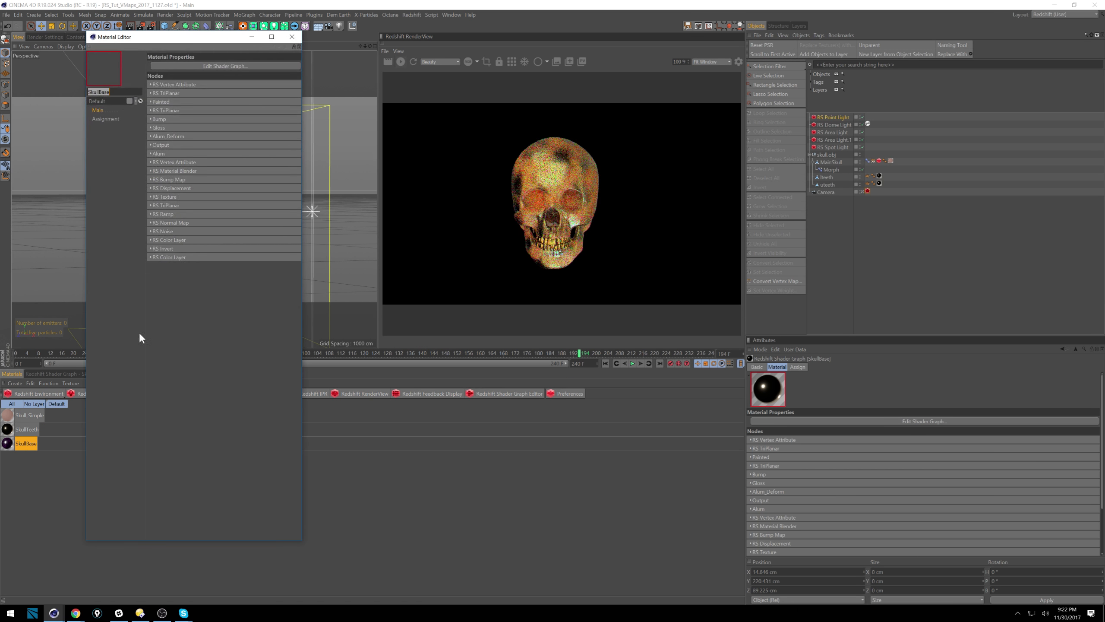
pyautogui.click(291, 39)
pyautogui.click(63, 373)
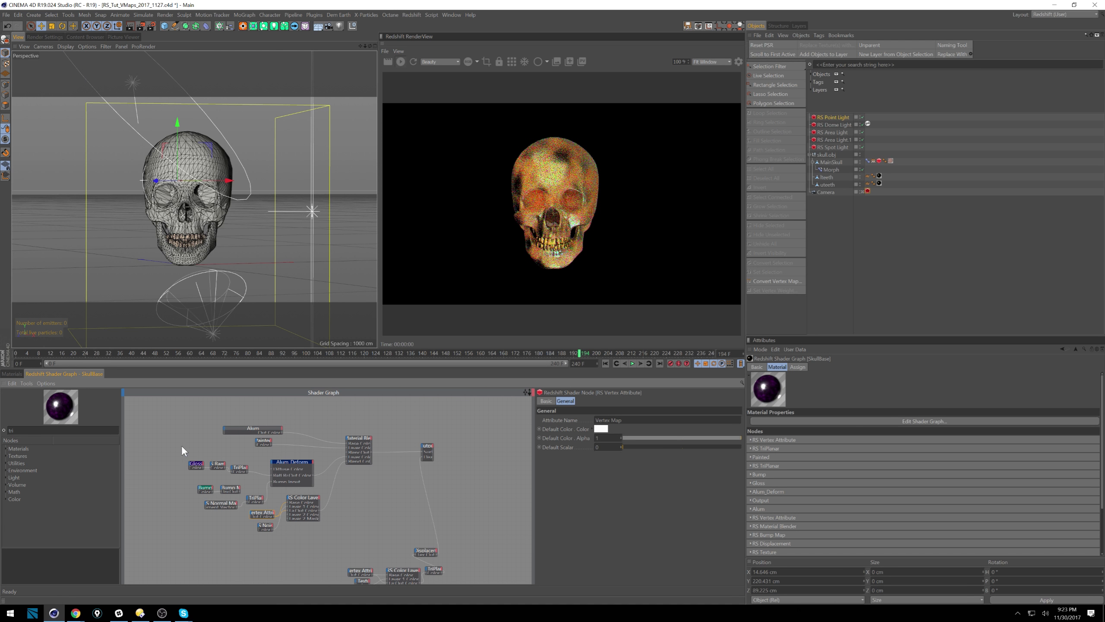
pyautogui.click(218, 464)
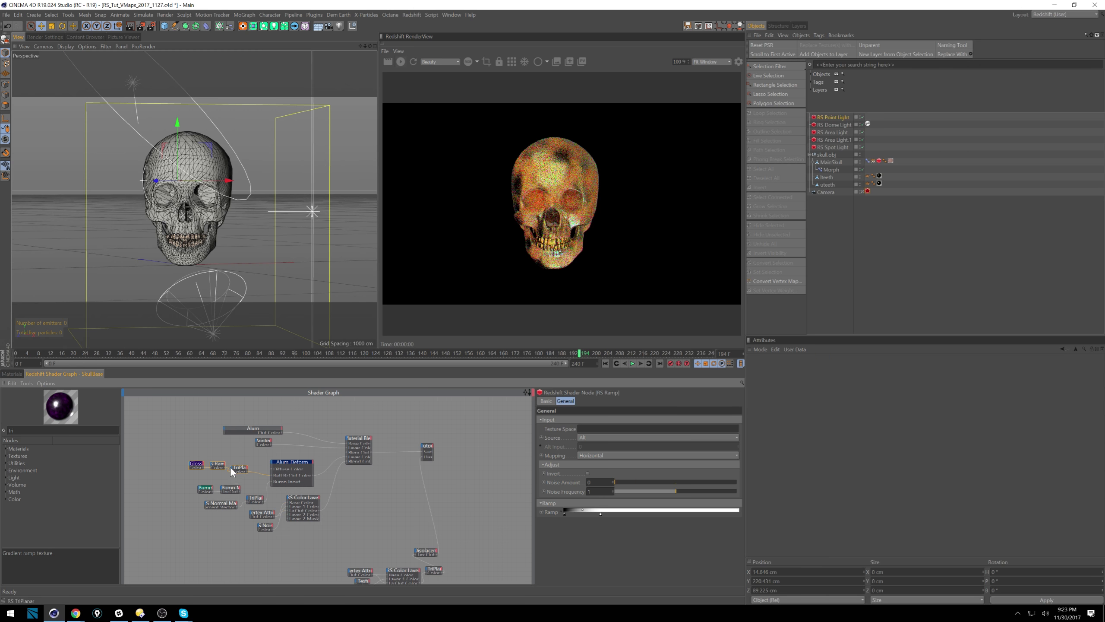
# Paste the Gloss, RS Ramp and RS TriPlanar nodes into the Skull_Simple shader graph and place them beside Base and RS Skin
pyautogui.click(11, 374)
pyautogui.click(26, 416)
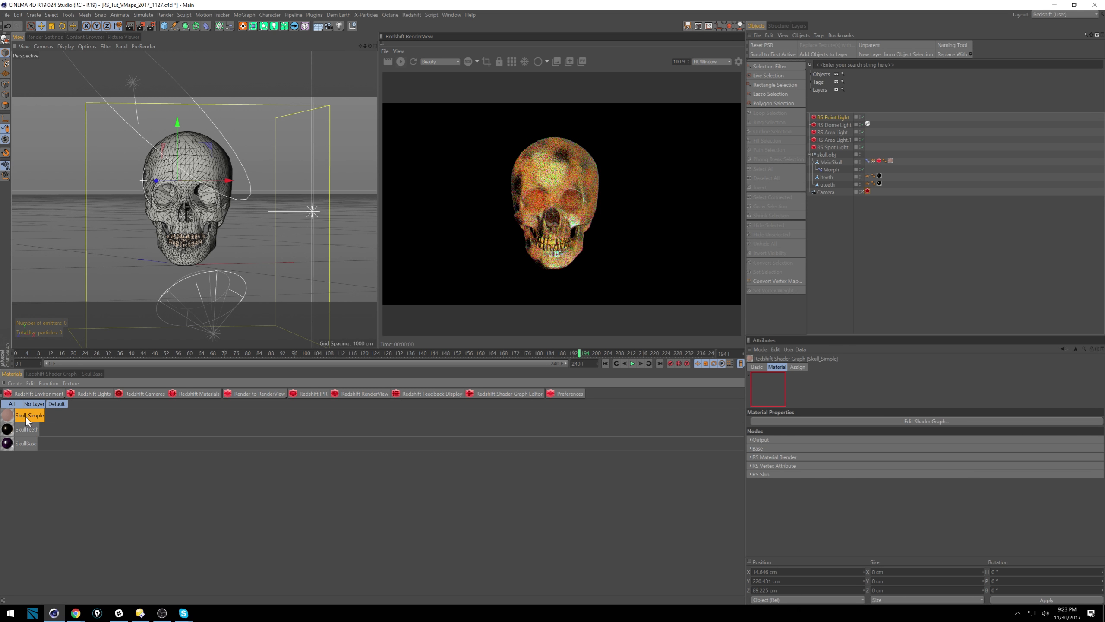
pyautogui.click(76, 374)
pyautogui.hotkey('ctrl', 'v')
pyautogui.moveTo(259, 503); pyautogui.dragTo(193, 475)
# Connect the RS TriPlanar output to the Base material's Refl Roughness and tidy the layout of the surrounding nodes
pyautogui.moveTo(228, 482)
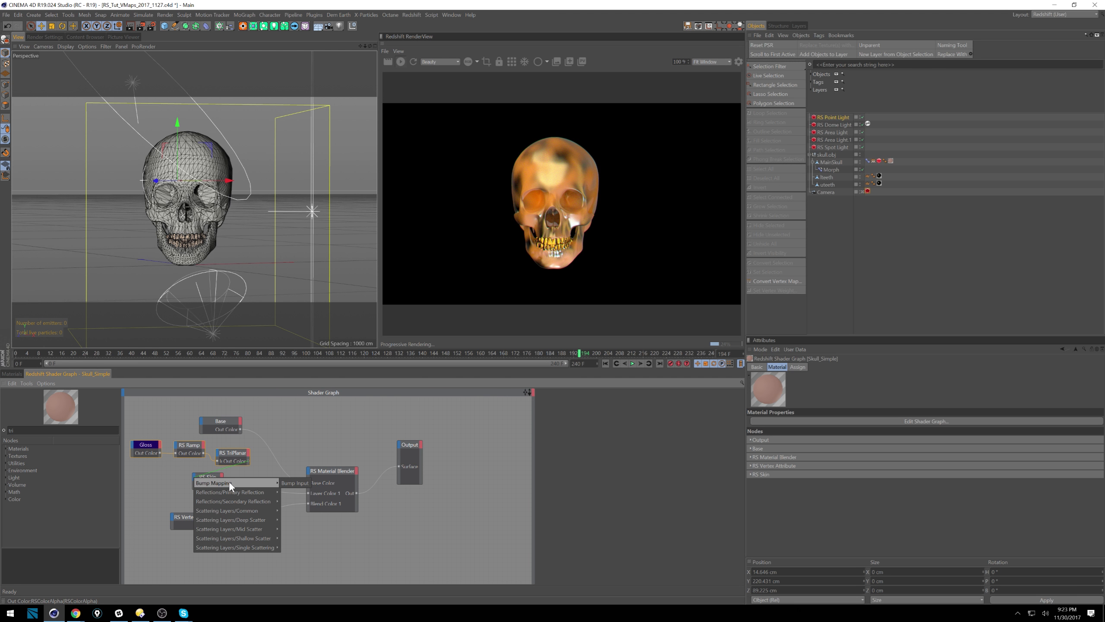
pyautogui.click(264, 458)
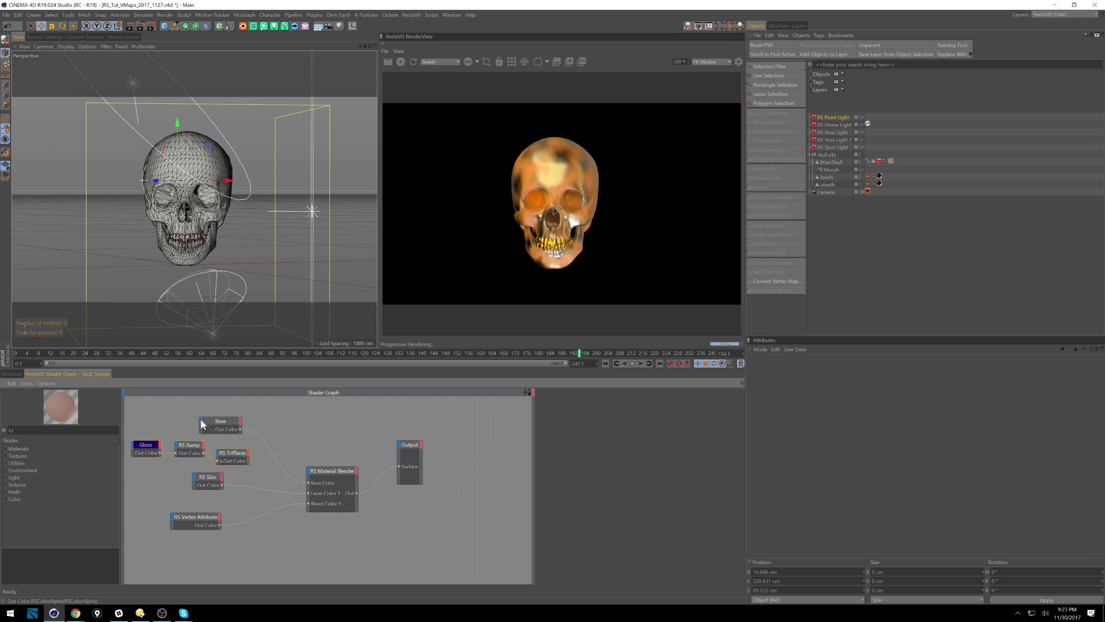
pyautogui.moveTo(201, 421); pyautogui.dragTo(201, 420)
pyautogui.moveTo(294, 437)
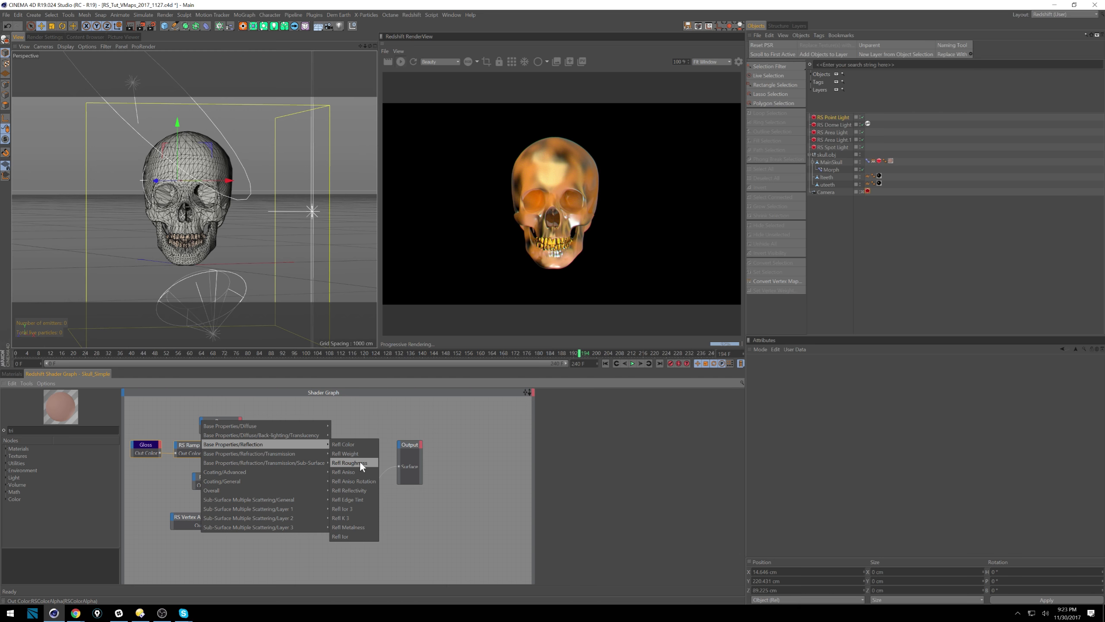
pyautogui.click(359, 462)
pyautogui.moveTo(235, 423); pyautogui.dragTo(366, 478)
pyautogui.moveTo(222, 454); pyautogui.dragTo(228, 445)
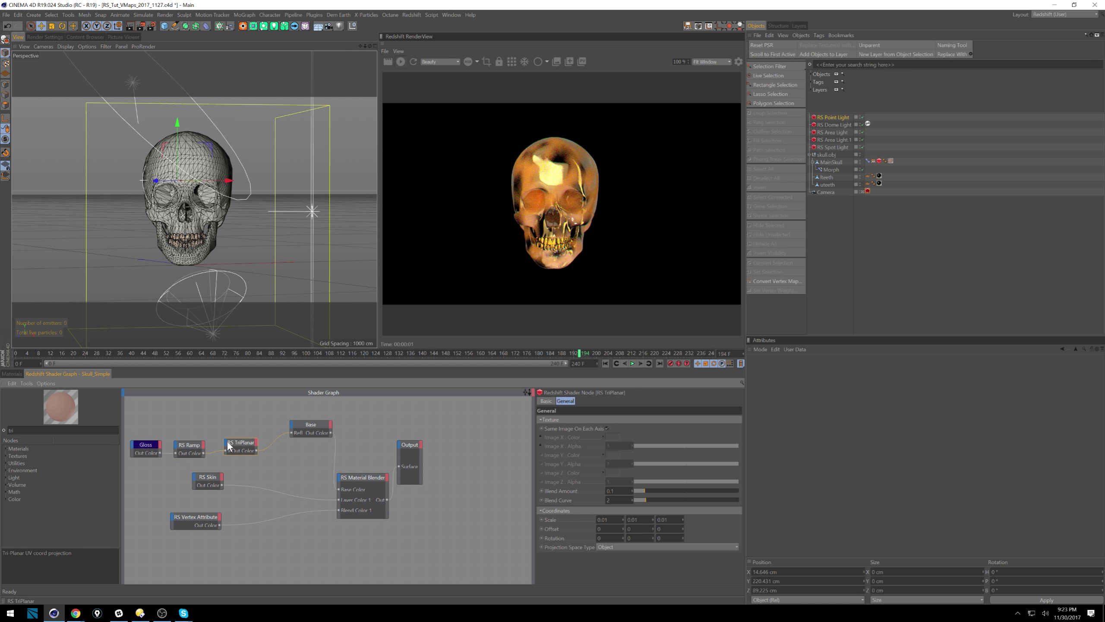
pyautogui.click(146, 445)
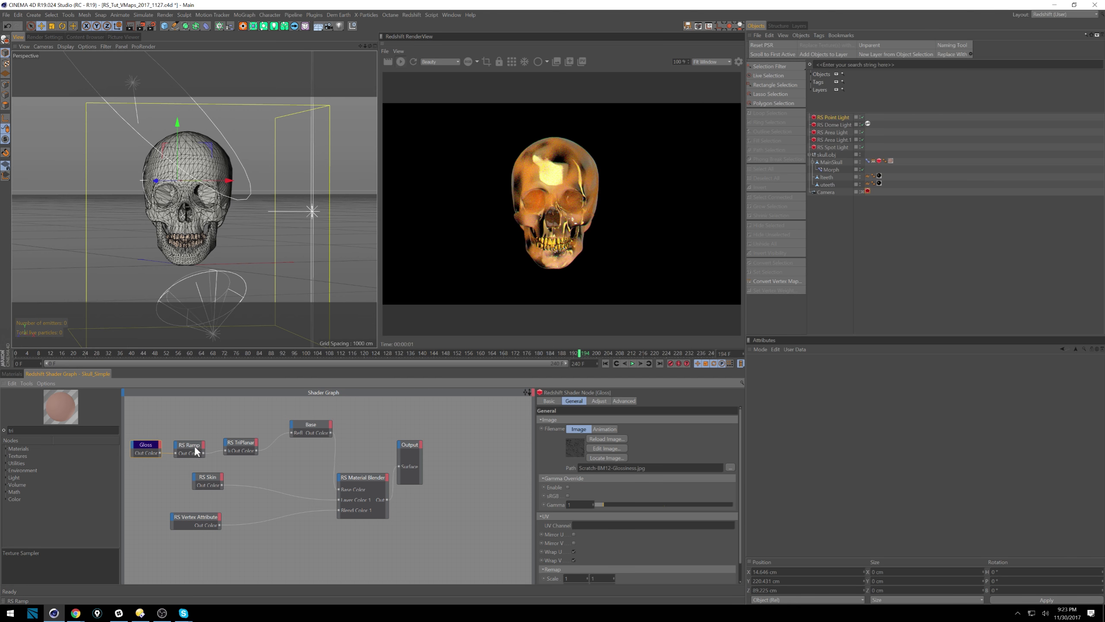
pyautogui.moveTo(197, 451); pyautogui.dragTo(199, 445)
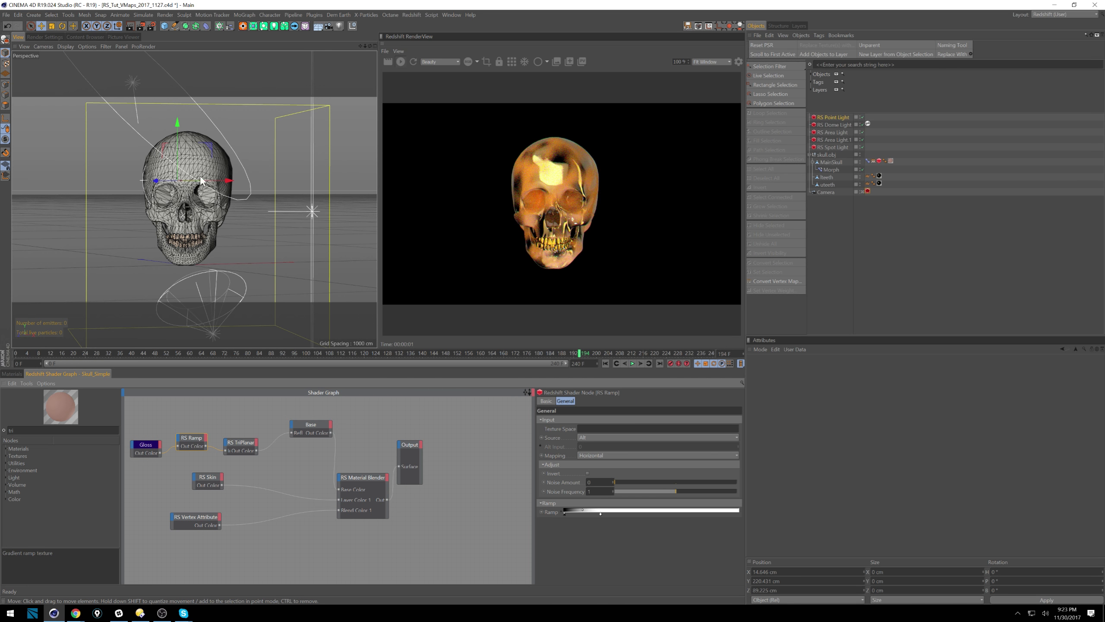
# Examine the roughness reflections on the skull's cranium up close from several angles in the render
pyautogui.keyDown('alt'); pyautogui.moveTo(190, 179); pyautogui.dragTo(328, 152, button='right'); pyautogui.keyUp('alt')
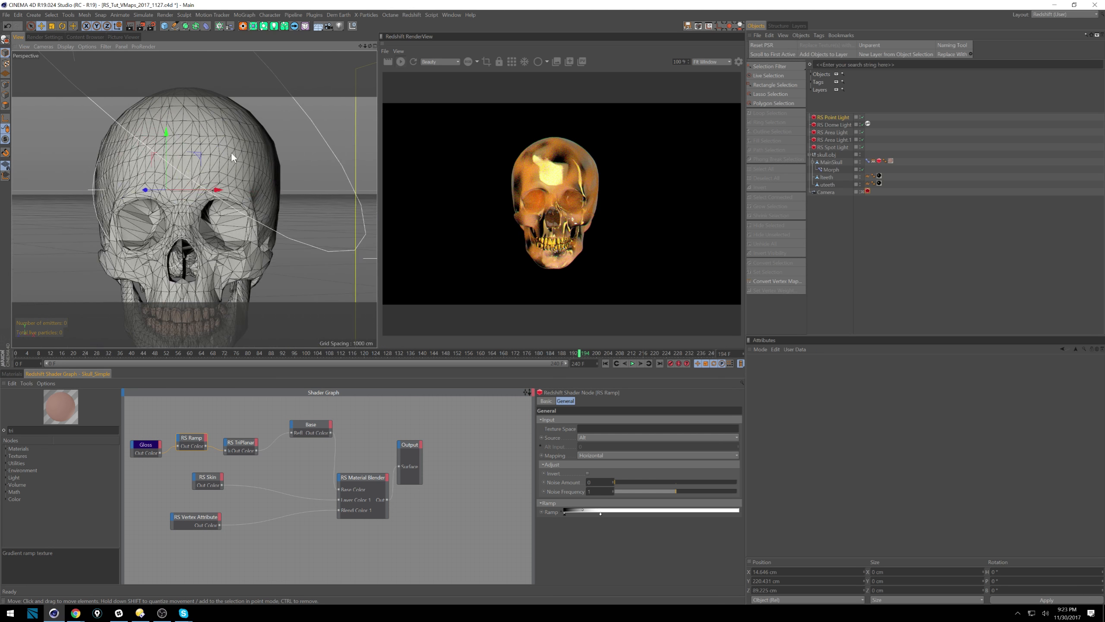
pyautogui.keyDown('alt'); pyautogui.moveTo(223, 147); pyautogui.dragTo(244, 206, button='middle'); pyautogui.keyUp('alt')
pyautogui.keyDown('alt'); pyautogui.moveTo(239, 221); pyautogui.dragTo(262, 218); pyautogui.keyUp('alt')
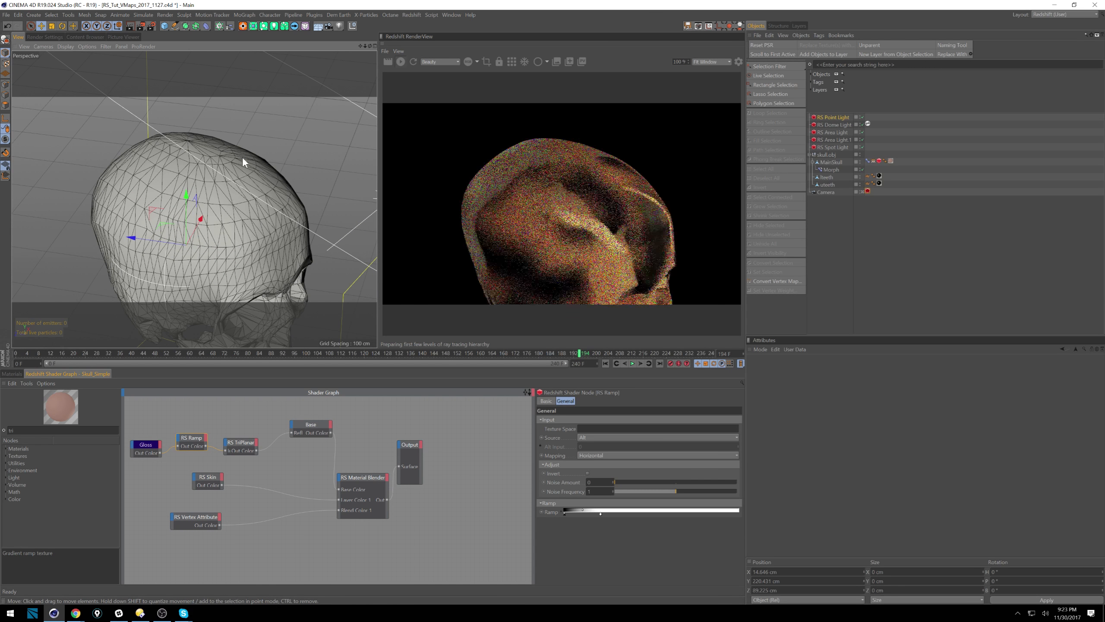
pyautogui.keyDown('alt'); pyautogui.moveTo(240, 222); pyautogui.dragTo(214, 206); pyautogui.keyUp('alt')
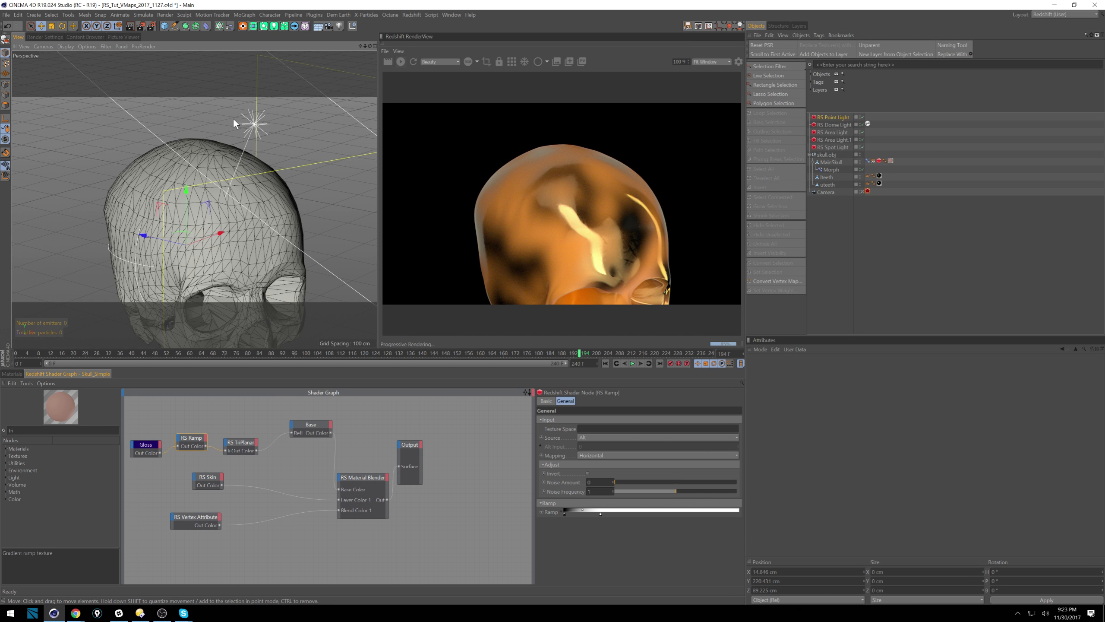
pyautogui.moveTo(216, 94)
pyautogui.keyDown('alt'); pyautogui.mouseDown()
pyautogui.moveTo(214, 136)
pyautogui.moveTo(208, 128)
pyautogui.mouseUp(); pyautogui.keyUp('alt')
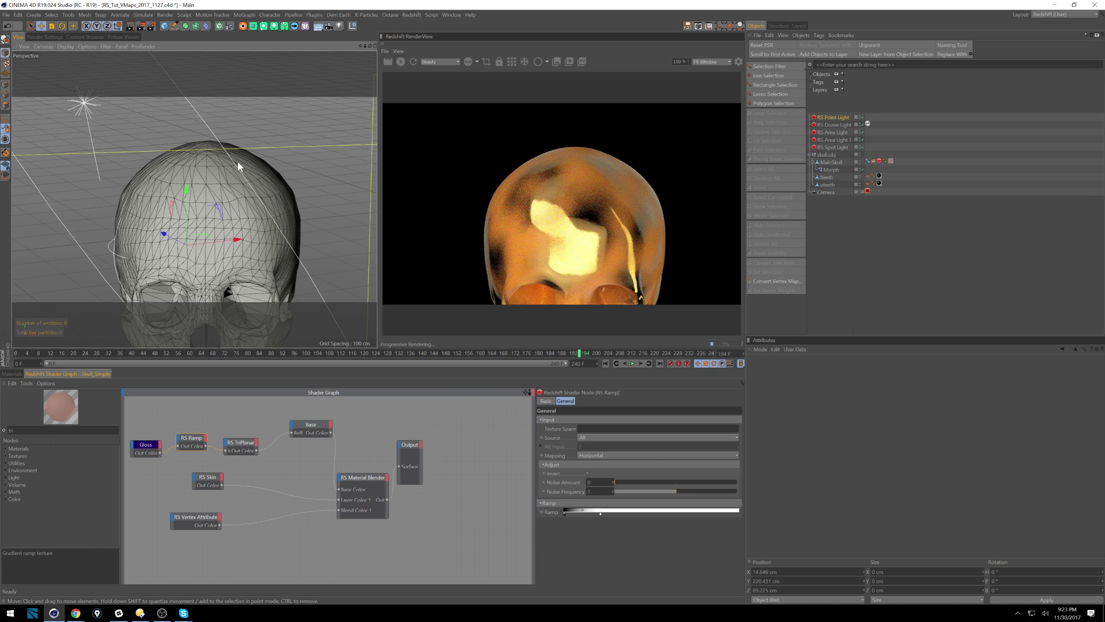
pyautogui.keyDown('alt'); pyautogui.moveTo(238, 161); pyautogui.dragTo(176, 154); pyautogui.keyUp('alt')
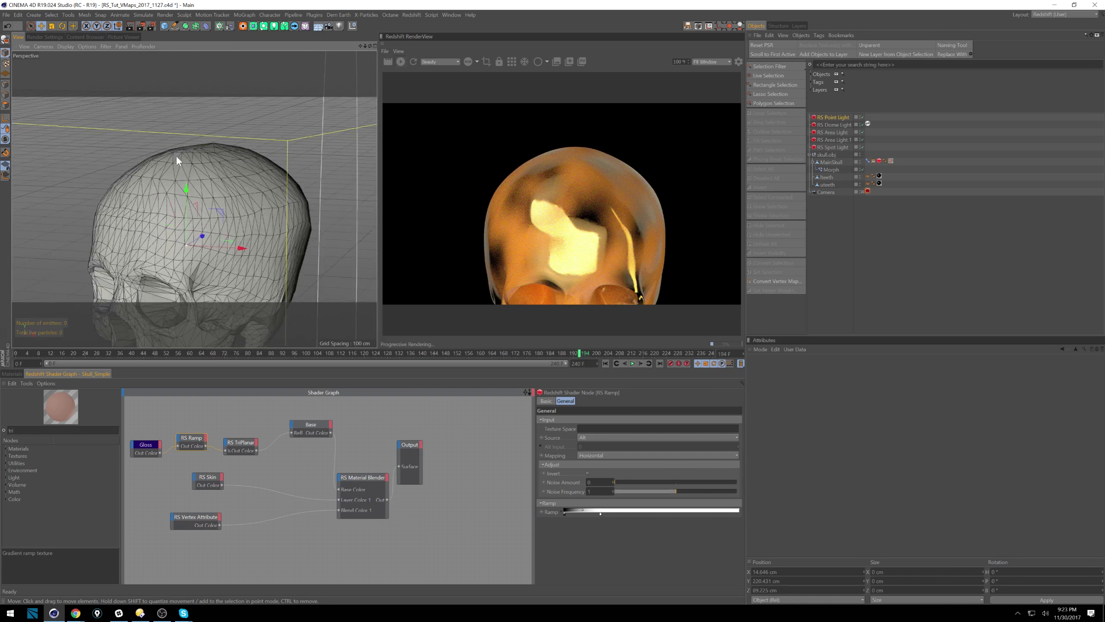
# Set the RenderView's IPR undersampling to 3 and check the cranium's reflections from several angles
pyautogui.click(402, 52)
pyautogui.moveTo(467, 121)
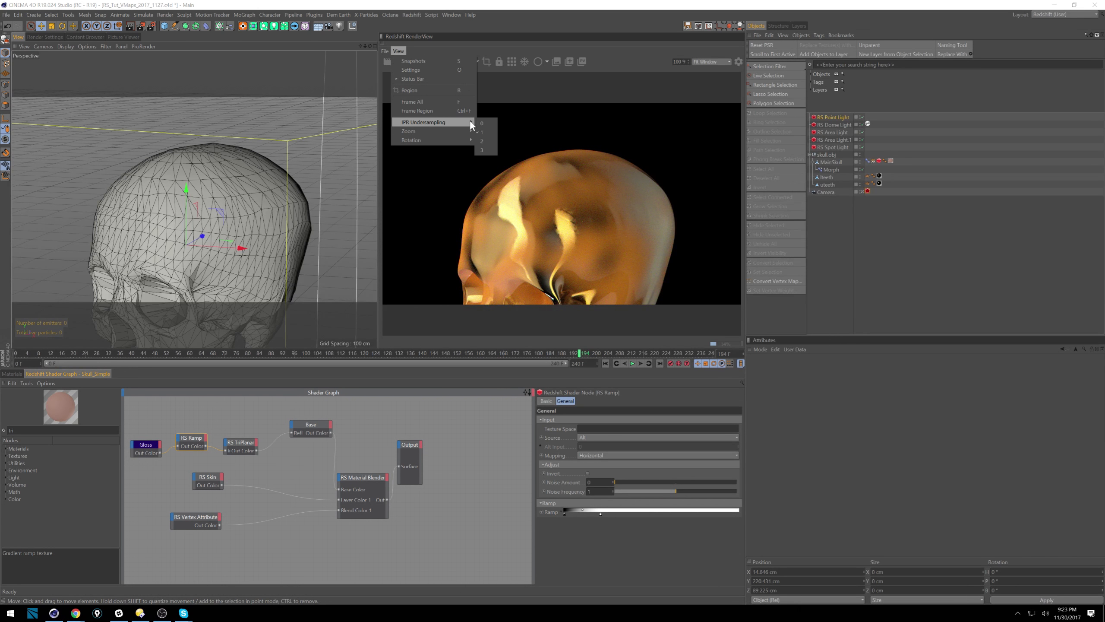
pyautogui.click(482, 150)
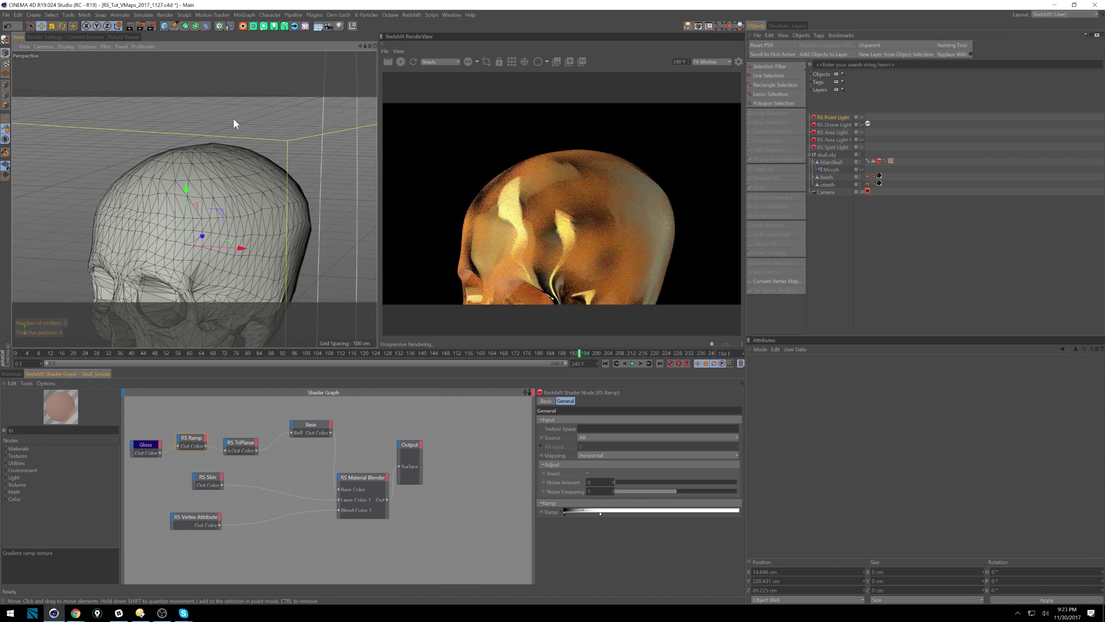
pyautogui.keyDown('alt'); pyautogui.moveTo(233, 118); pyautogui.dragTo(201, 140); pyautogui.keyUp('alt')
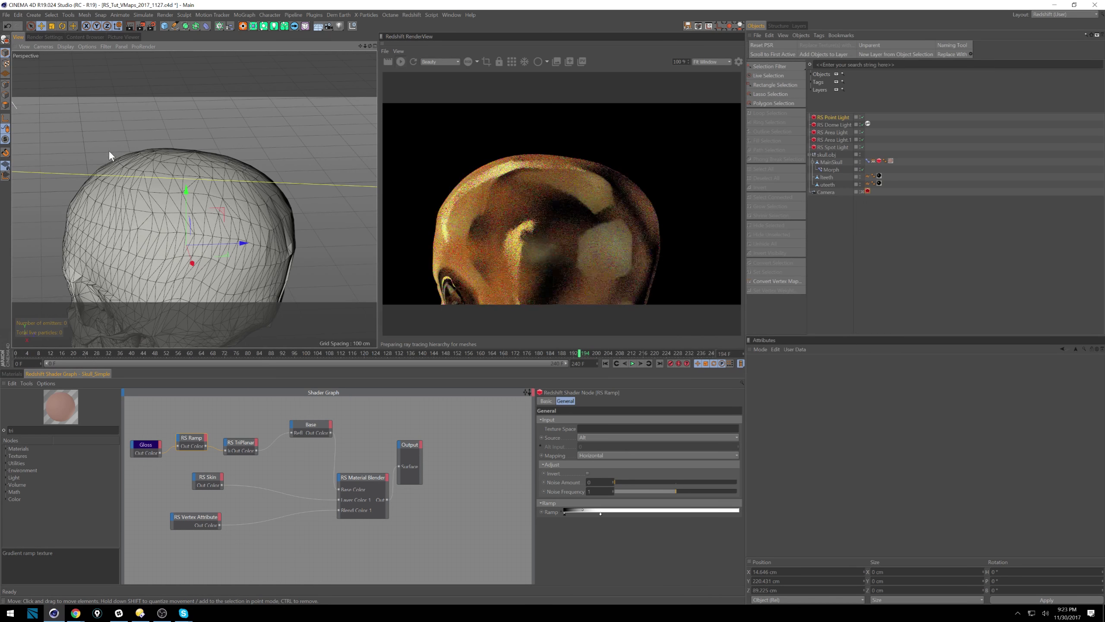
pyautogui.keyDown('alt'); pyautogui.moveTo(109, 150); pyautogui.dragTo(206, 144); pyautogui.keyUp('alt')
pyautogui.keyDown('alt'); pyautogui.moveTo(193, 163); pyautogui.dragTo(315, 156); pyautogui.keyUp('alt')
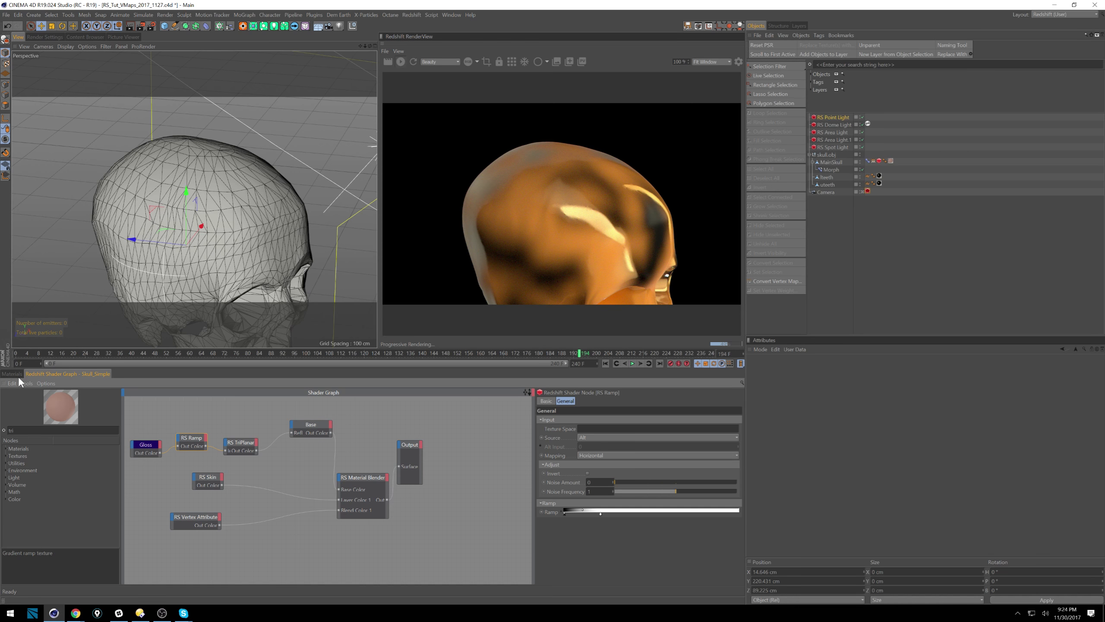
# Space out the Skull_Simple graph by lowering RS Skin and RS Vertex Attribute and moving RS Ramp and RS TriPlanar closer to Base
pyautogui.moveTo(202, 559)
pyautogui.mouseDown()
pyautogui.moveTo(166, 472)
pyautogui.moveTo(195, 539)
pyautogui.mouseUp()
pyautogui.moveTo(198, 441); pyautogui.dragTo(252, 432)
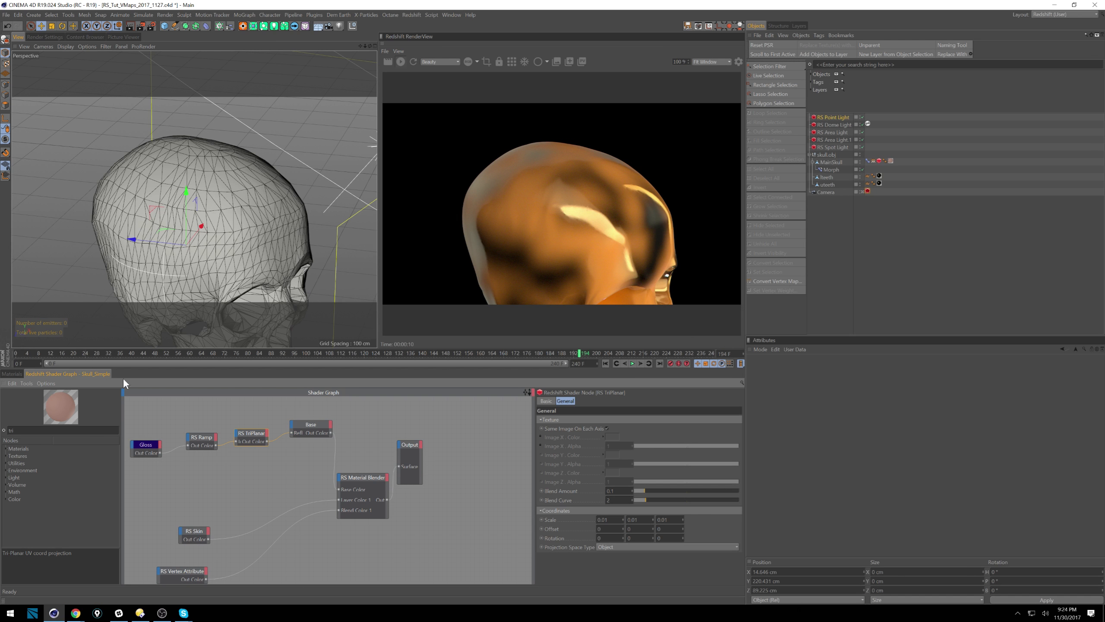
pyautogui.click(144, 447)
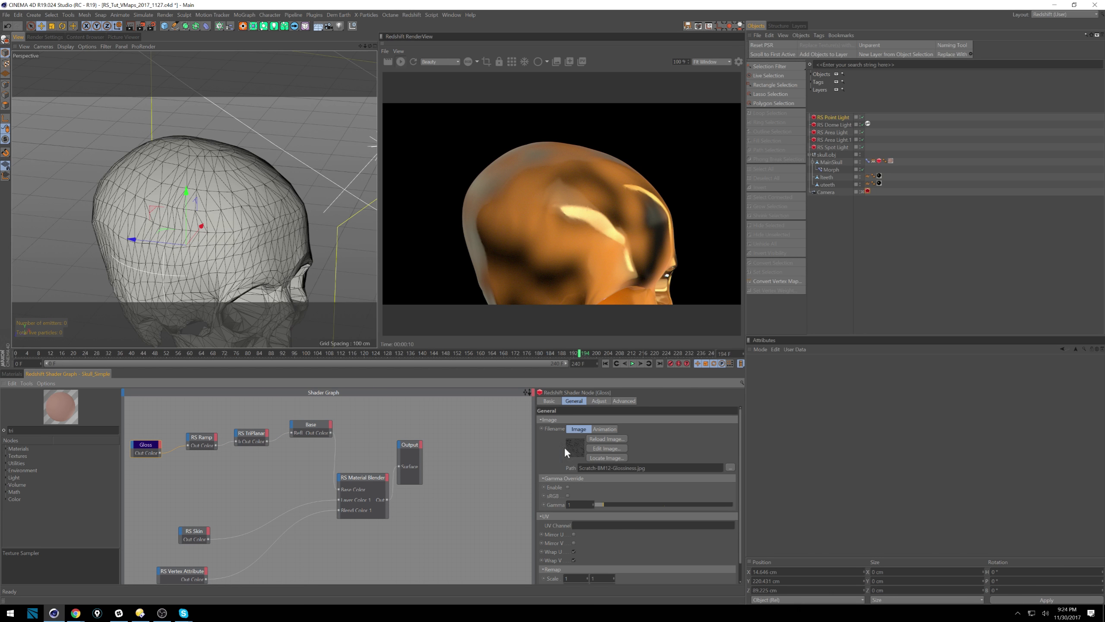
pyautogui.click(309, 428)
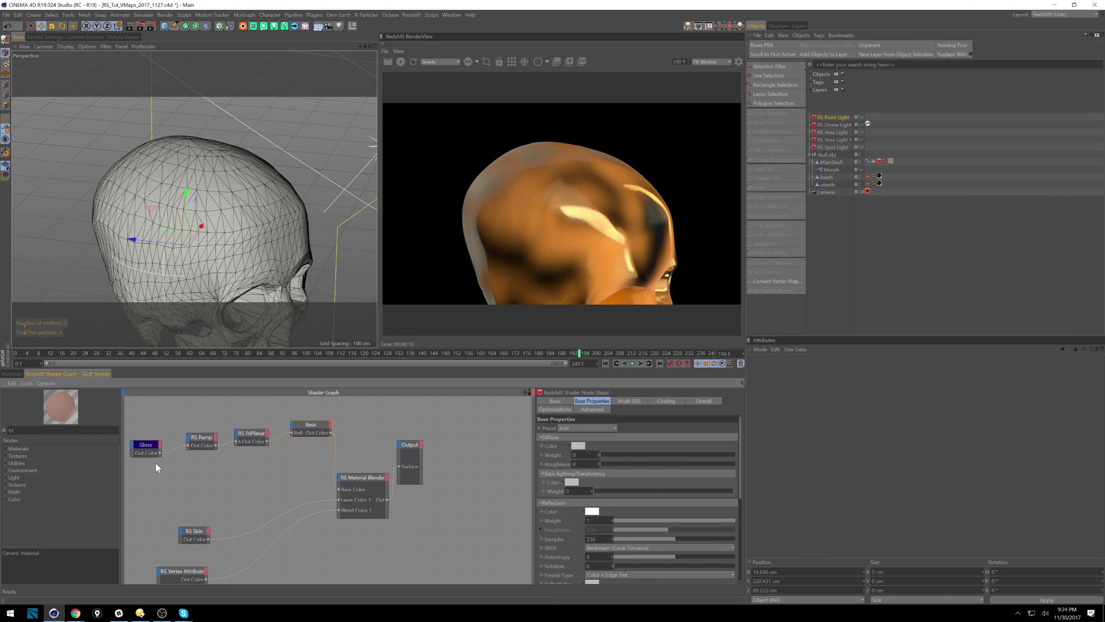
pyautogui.click(253, 432)
# Copy the RS Normal Map node and its connected RS TriPlanar from the SkullBase material's shader graph
pyautogui.click(13, 374)
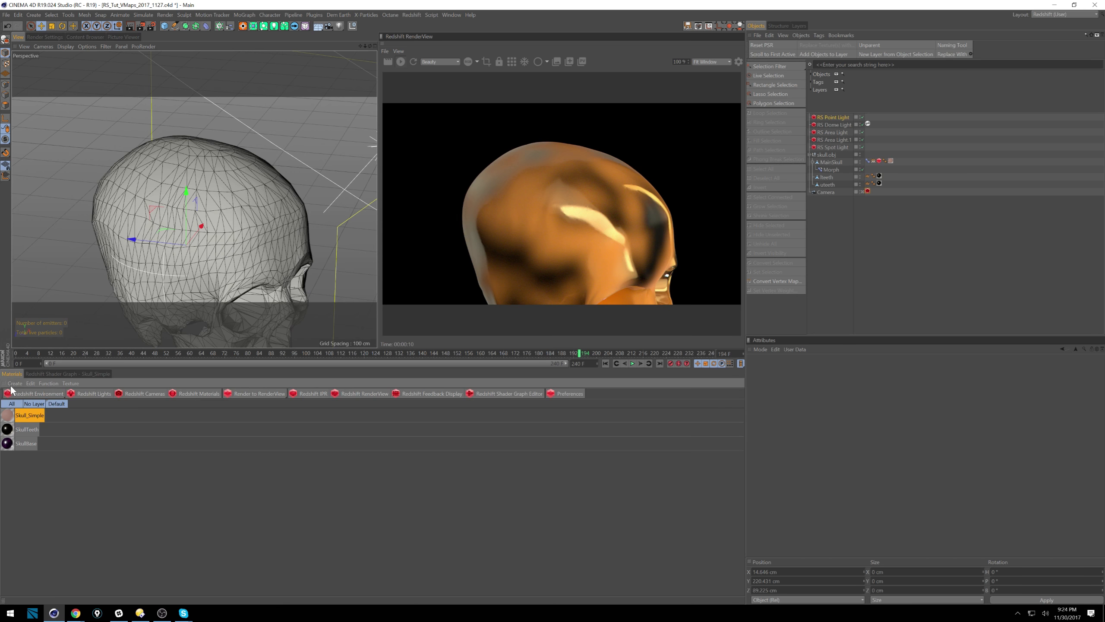
pyautogui.click(26, 447)
pyautogui.click(66, 374)
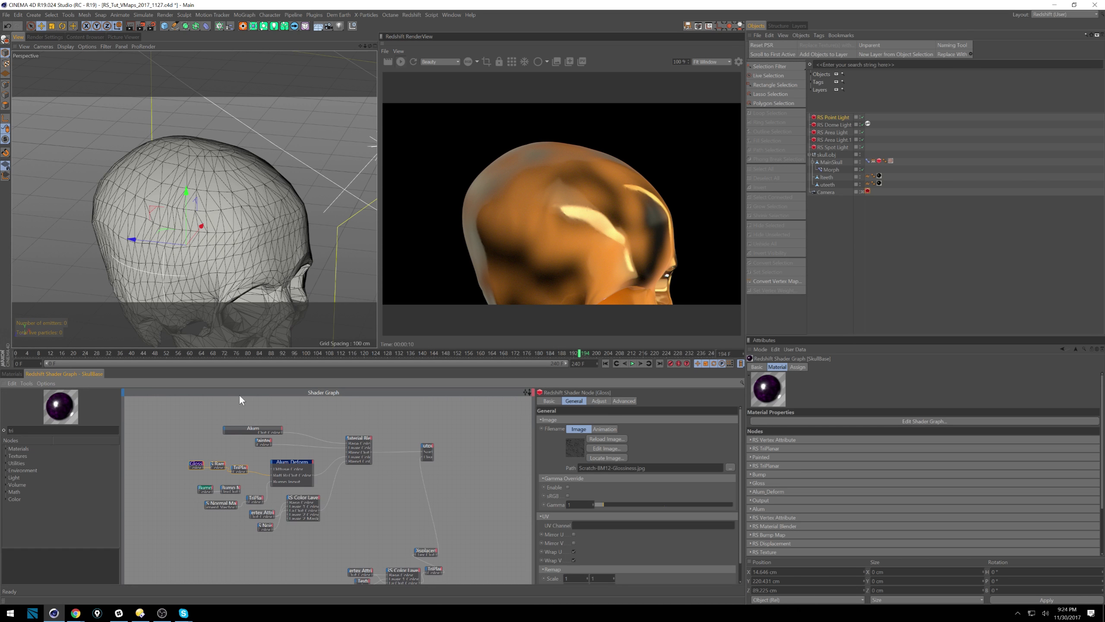
pyautogui.keyDown('alt'); pyautogui.moveTo(216, 473); pyautogui.dragTo(343, 459, button='right'); pyautogui.keyUp('alt')
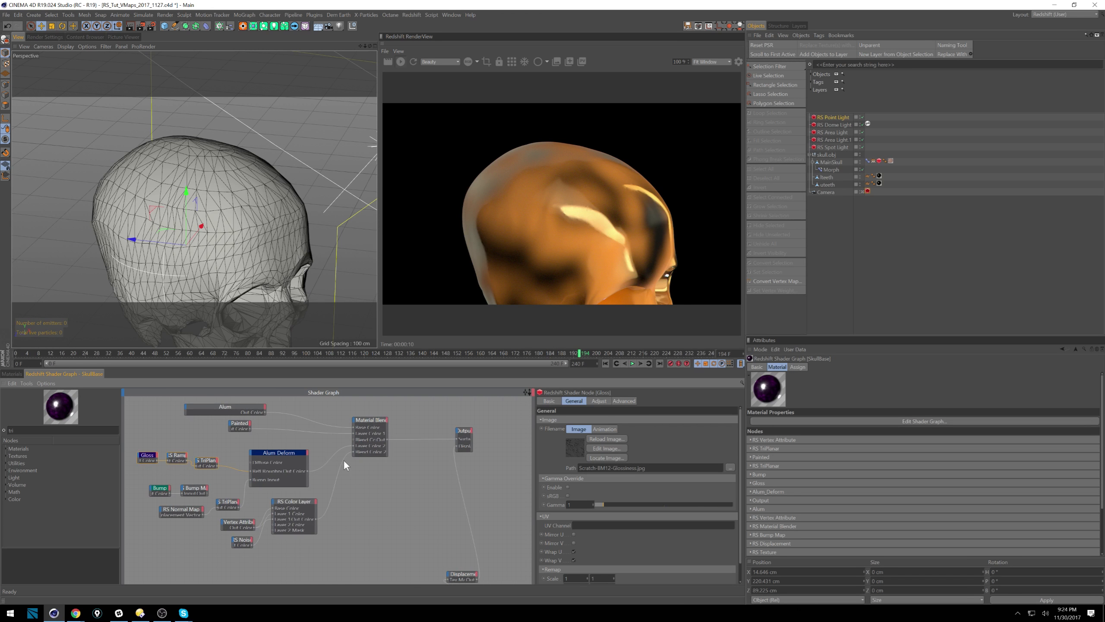
pyautogui.keyDown('alt'); pyautogui.moveTo(344, 460); pyautogui.dragTo(396, 435, button='middle'); pyautogui.keyUp('alt')
pyautogui.moveTo(355, 478); pyautogui.dragTo(382, 497)
pyautogui.moveTo(287, 497); pyautogui.dragTo(288, 486)
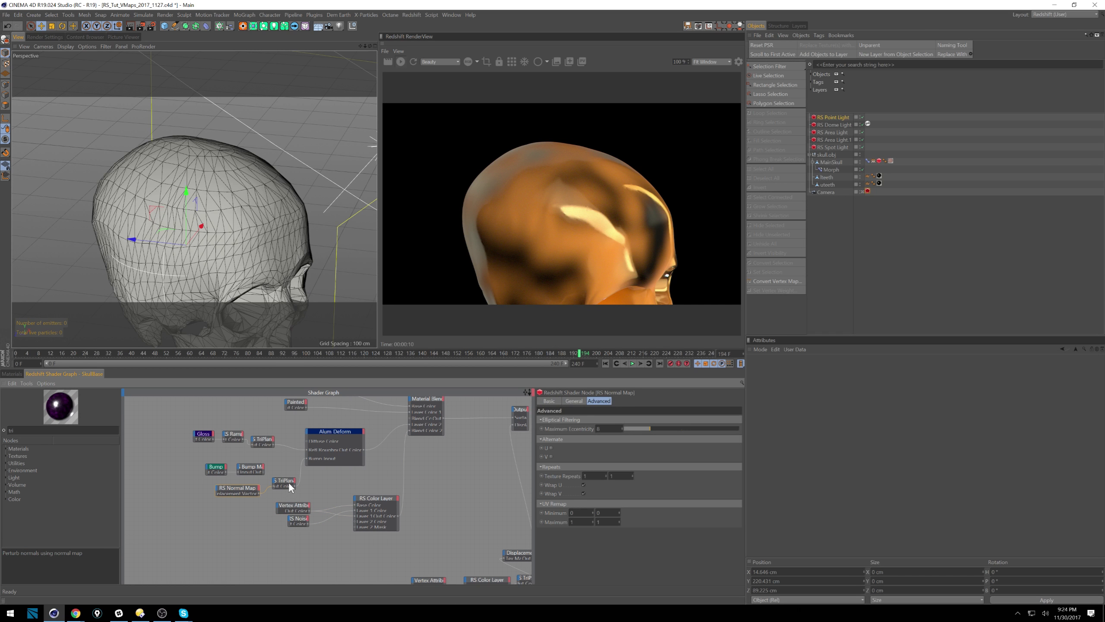
# Paste the RS Normal Map and RS TriPlanar nodes into the Skull_Simple shader graph and place them below the Gloss chain
pyautogui.click(8, 375)
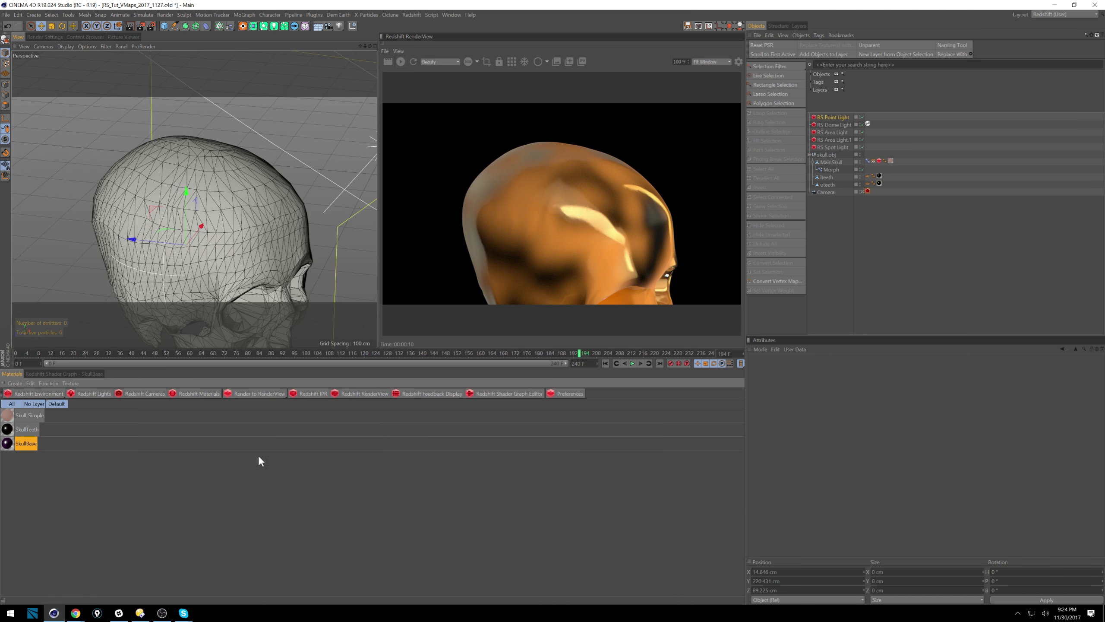
pyautogui.click(27, 418)
pyautogui.click(70, 383)
pyautogui.click(44, 376)
pyautogui.click(58, 375)
pyautogui.click(254, 475)
pyautogui.moveTo(300, 566); pyautogui.dragTo(239, 473)
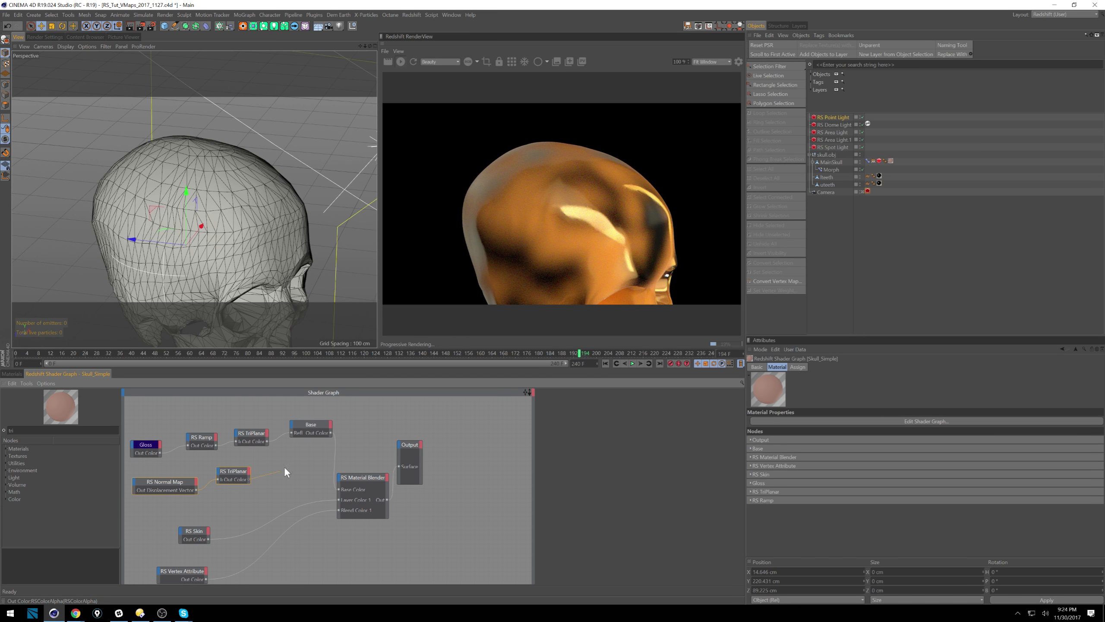
# Connect the normal map's RS TriPlanar output to the Base material's overall bump input and check the scratches in the render
pyautogui.click(292, 421)
pyautogui.moveTo(366, 473)
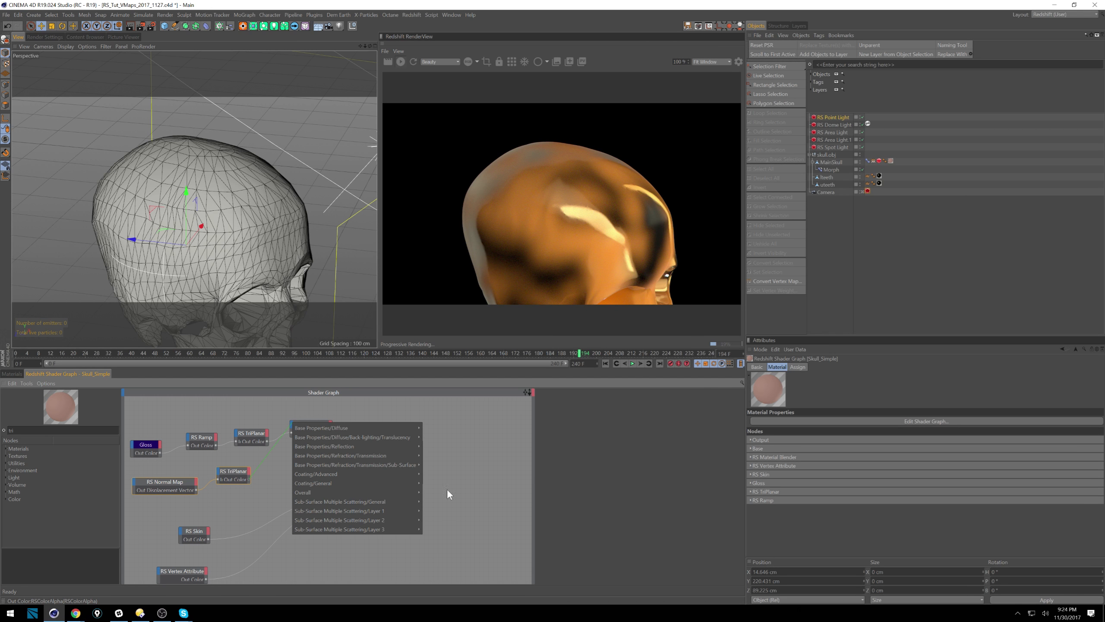
pyautogui.moveTo(395, 490)
pyautogui.click(440, 514)
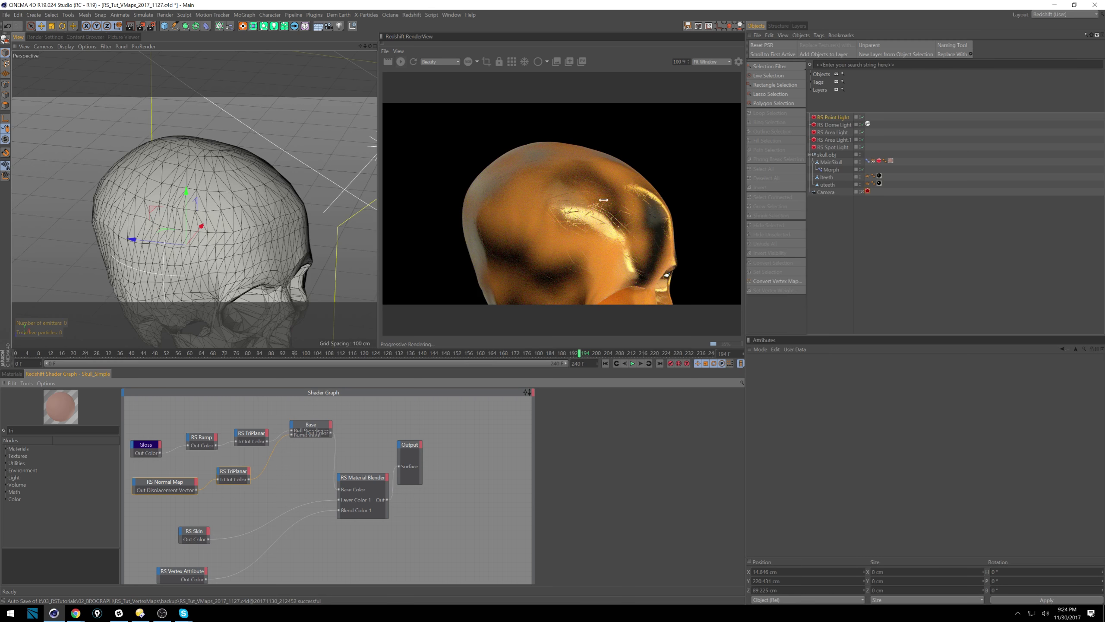
pyautogui.keyDown('alt'); pyautogui.moveTo(336, 205); pyautogui.dragTo(249, 222); pyautogui.keyUp('alt')
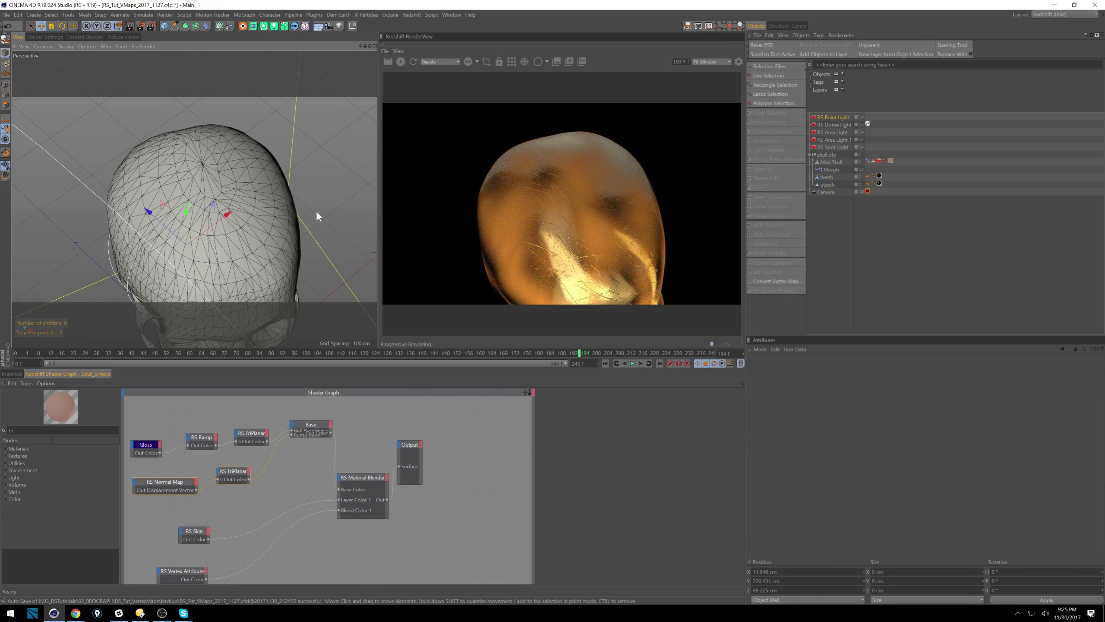
# Add an RS Incandescent node and connect it to Layer Color 1 of the RS Material Blender in place of RS Skin
pyautogui.click(205, 538)
pyautogui.moveTo(21, 430); pyautogui.dragTo(0, 383)
pyautogui.press('BackSpace')
pyautogui.click(6, 449)
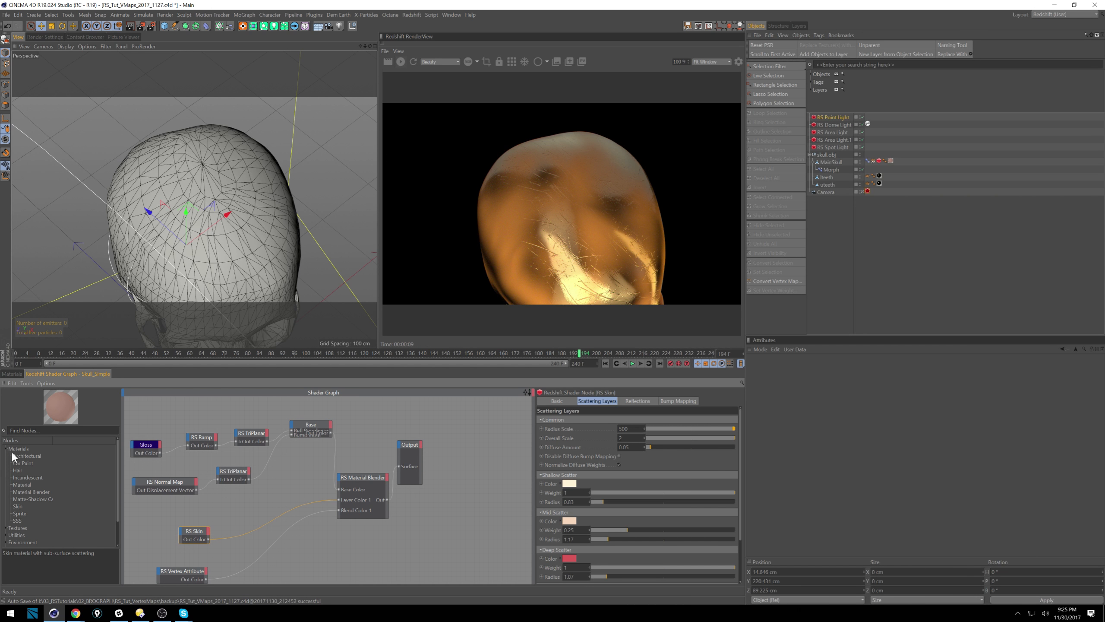
pyautogui.moveTo(40, 477); pyautogui.dragTo(231, 517)
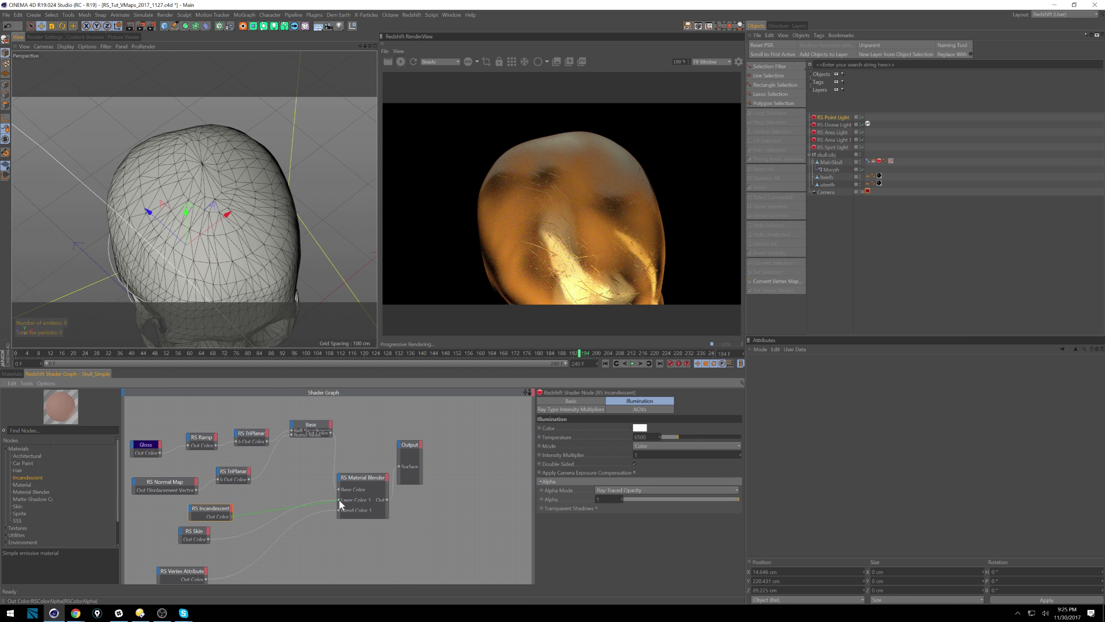
# Frame the whole skull, switch the RS Incandescent mode to Temperature and raise the temperature to about 39673
pyautogui.keyDown('alt'); pyautogui.moveTo(225, 221); pyautogui.dragTo(227, 237); pyautogui.keyUp('alt')
pyautogui.keyDown('alt'); pyautogui.moveTo(228, 239); pyautogui.dragTo(133, 256, button='right'); pyautogui.keyUp('alt')
pyautogui.keyDown('alt'); pyautogui.moveTo(218, 243); pyautogui.dragTo(170, 170, button='middle'); pyautogui.keyUp('alt')
pyautogui.moveTo(186, 218)
pyautogui.keyDown('alt'); pyautogui.mouseDown()
pyautogui.moveTo(183, 207)
pyautogui.moveTo(199, 213)
pyautogui.mouseUp(); pyautogui.keyUp('alt')
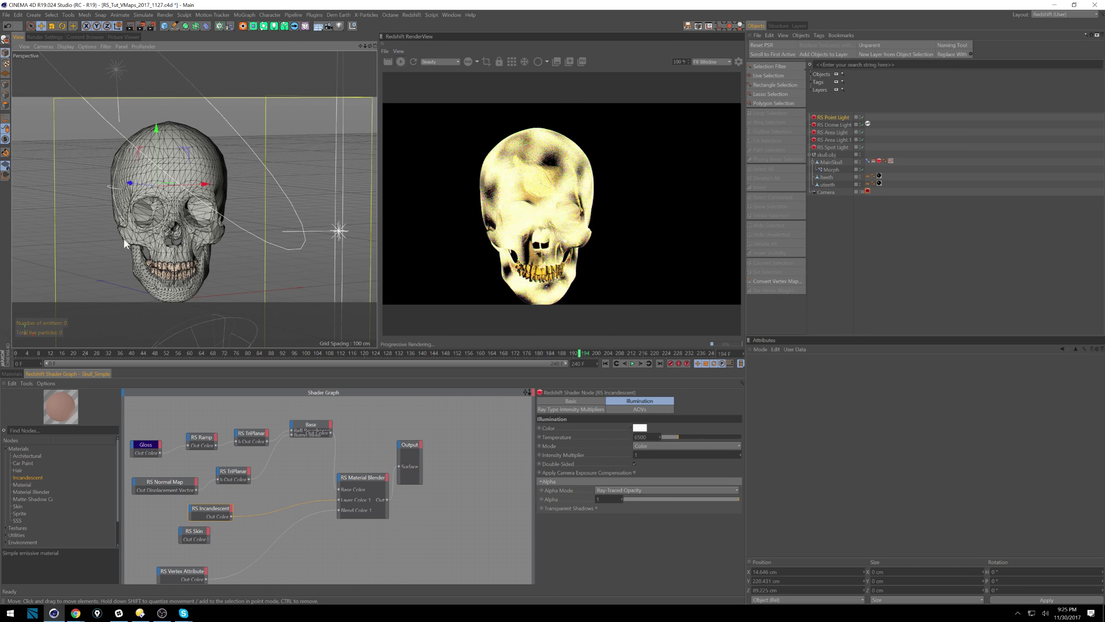
pyautogui.click(664, 446)
pyautogui.click(660, 460)
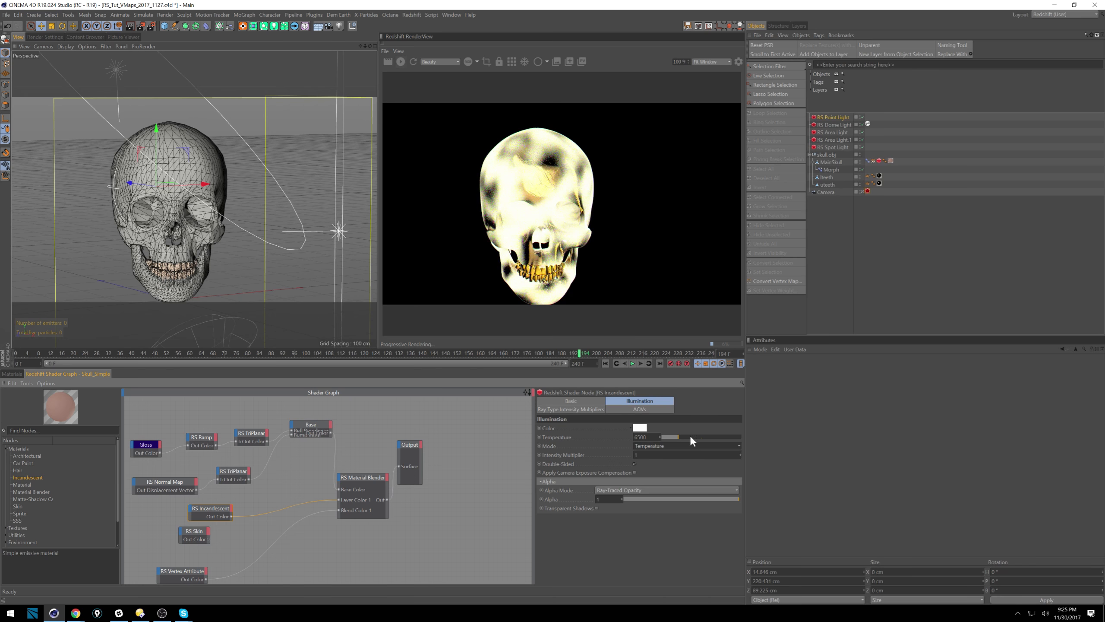
pyautogui.moveTo(717, 437); pyautogui.dragTo(727, 437)
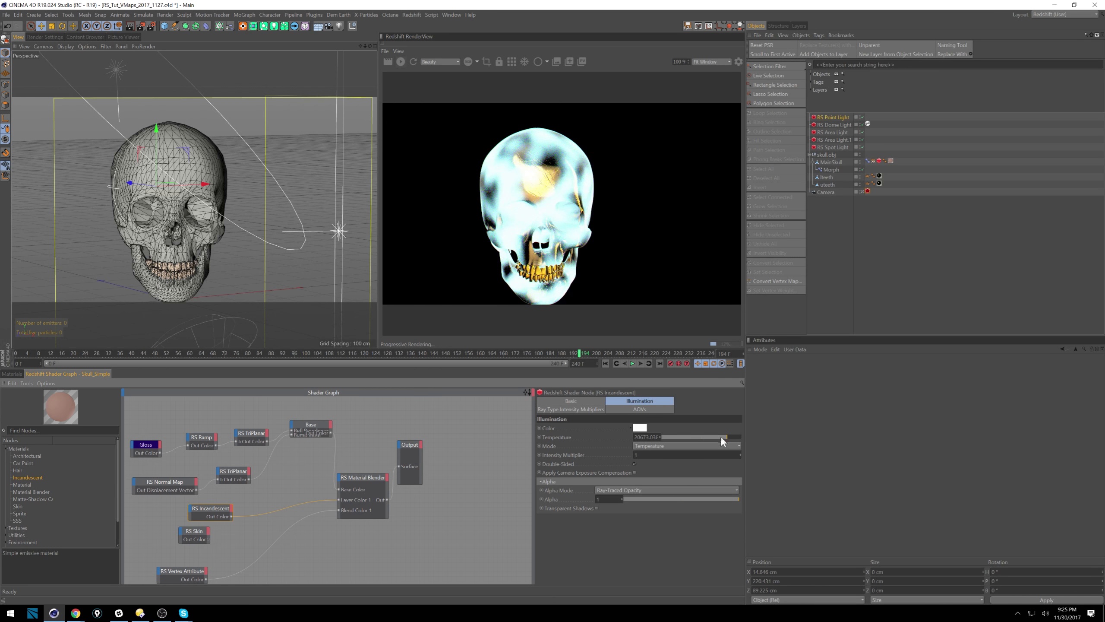
# Toggle the RS Incandescent's Double-Sided and camera exposure compensation options and lower its Reflection ray multiplier to about 0.24
pyautogui.click(635, 463)
pyautogui.click(635, 472)
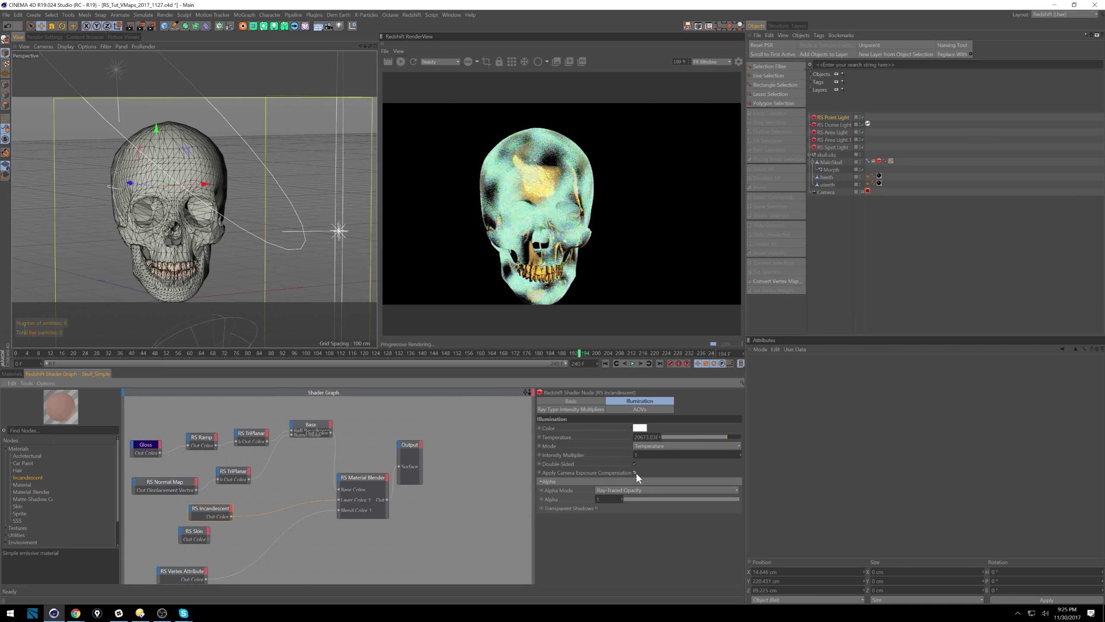
pyautogui.click(579, 409)
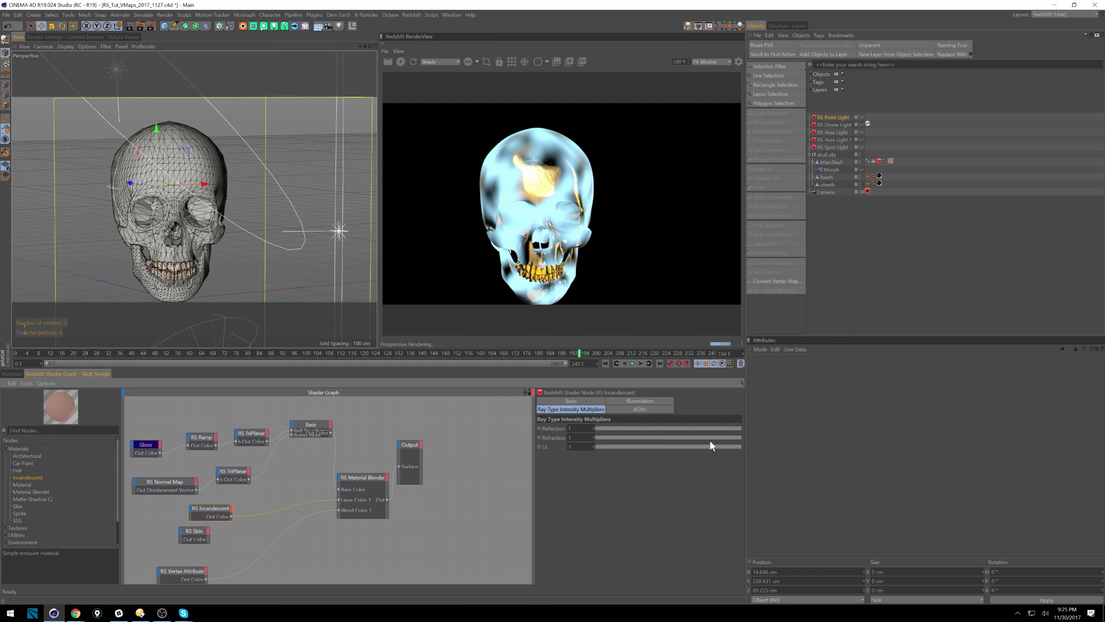
pyautogui.moveTo(692, 428); pyautogui.dragTo(631, 428)
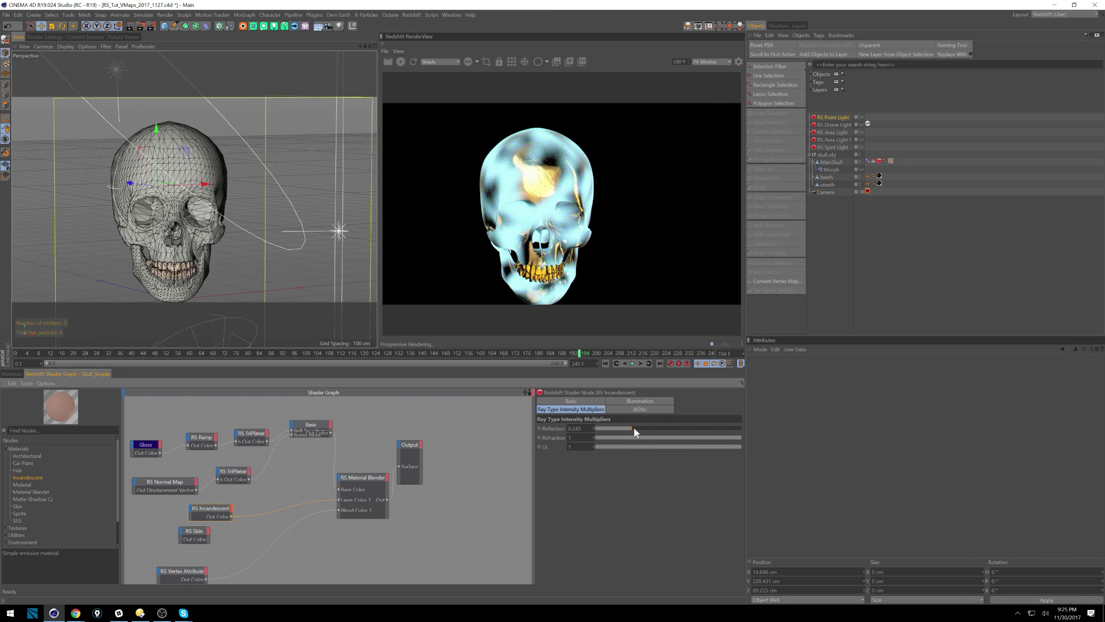
pyautogui.click(649, 411)
pyautogui.click(630, 402)
pyautogui.click(569, 402)
pyautogui.click(629, 400)
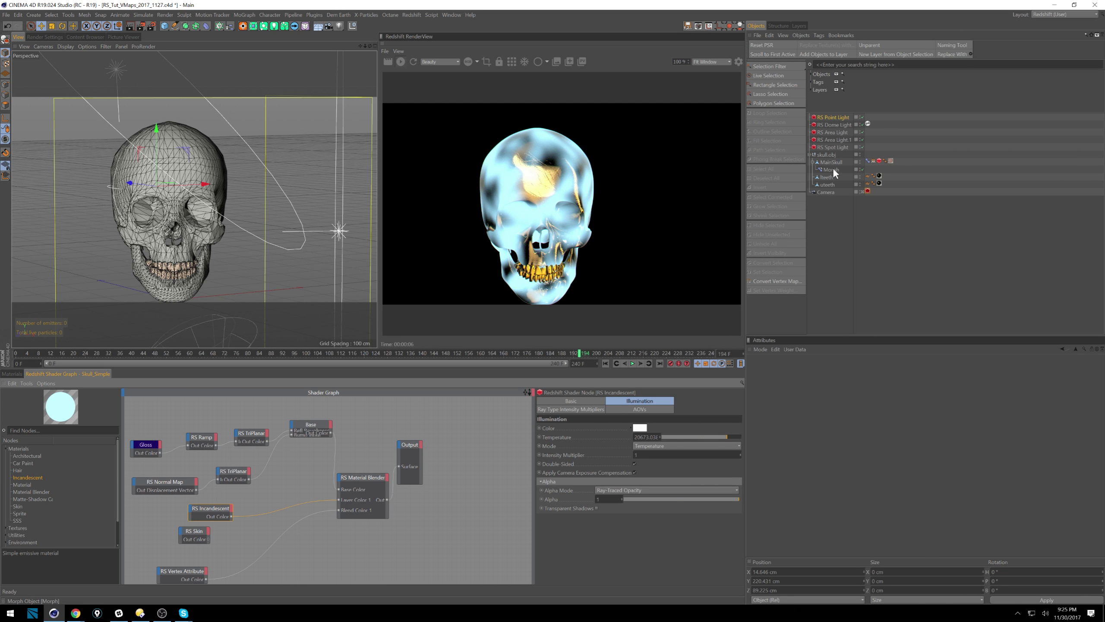
# Display MainSkull's vertex map in the viewport and set the Morph deformer's falloff shape to Cone
pyautogui.click(879, 161)
pyautogui.click(873, 161)
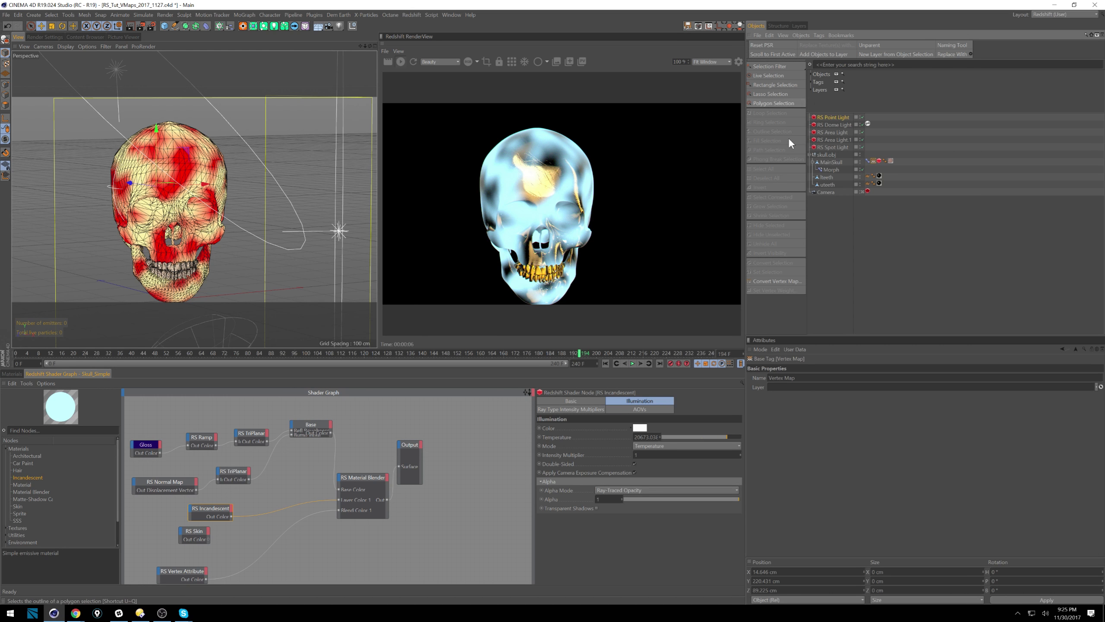
pyautogui.click(835, 170)
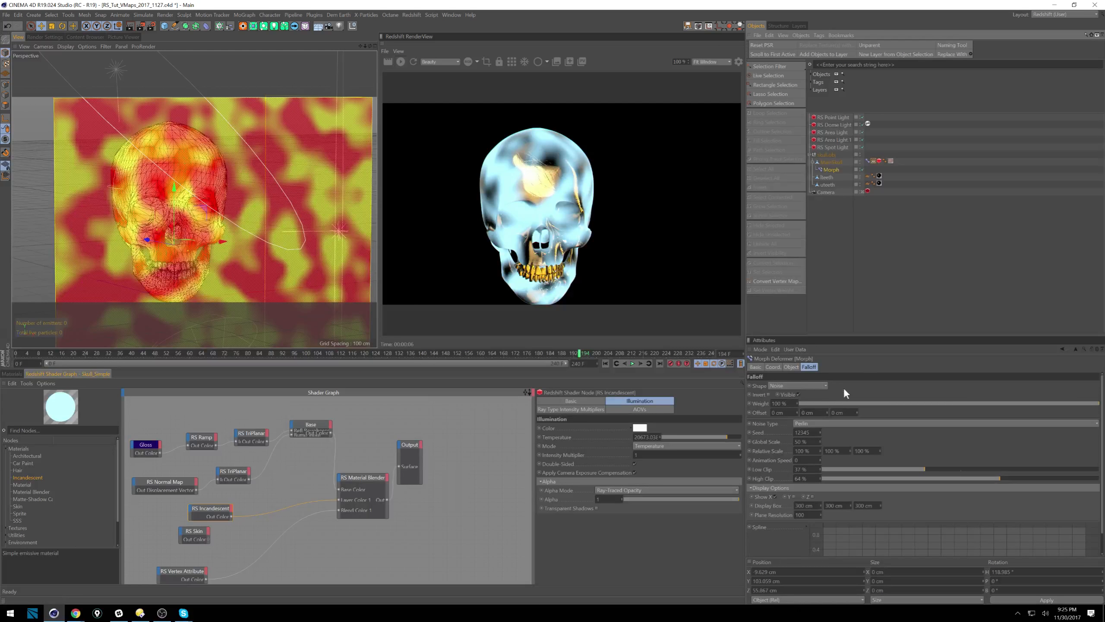
pyautogui.click(805, 385)
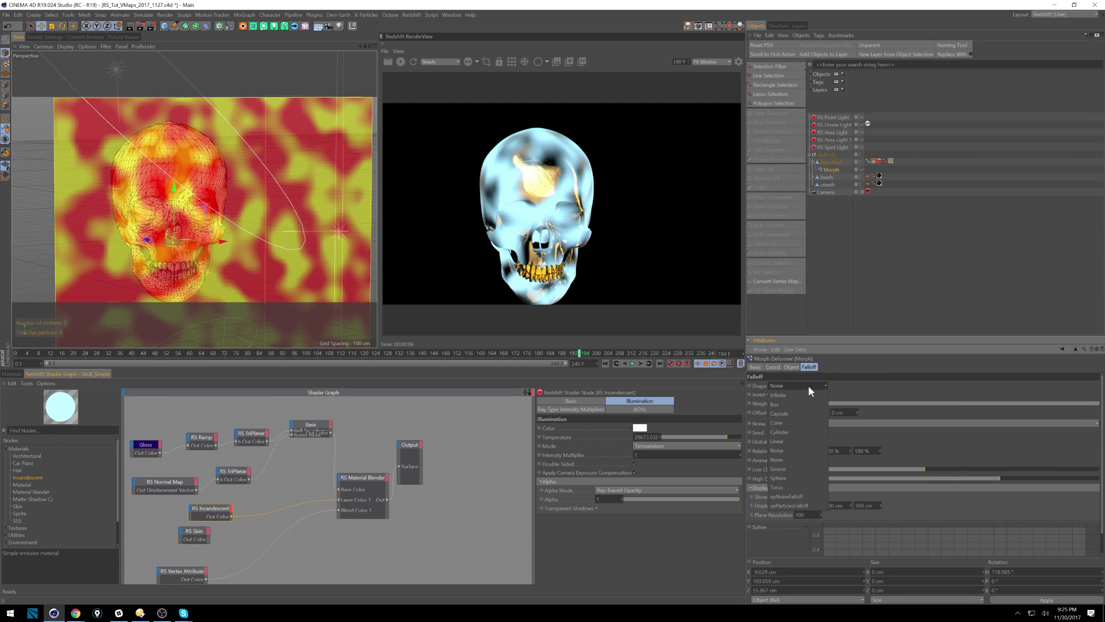
pyautogui.click(790, 423)
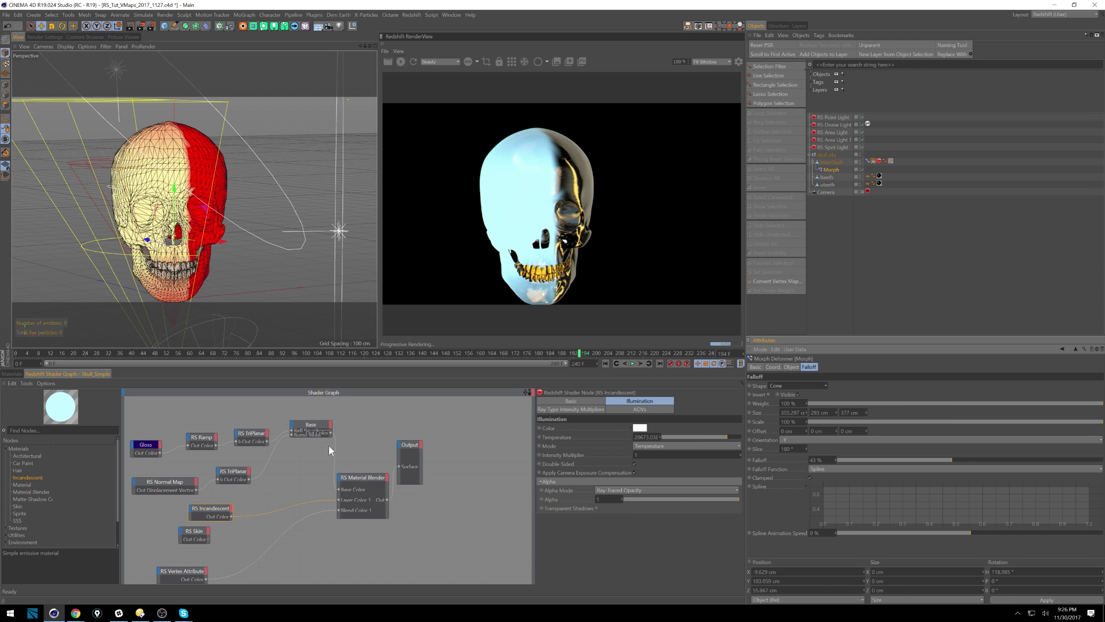
# Delete the RS Incandescent node and connect a new RS Car Paint node to Layer Color 1 of the RS Material Blender
pyautogui.click(212, 514)
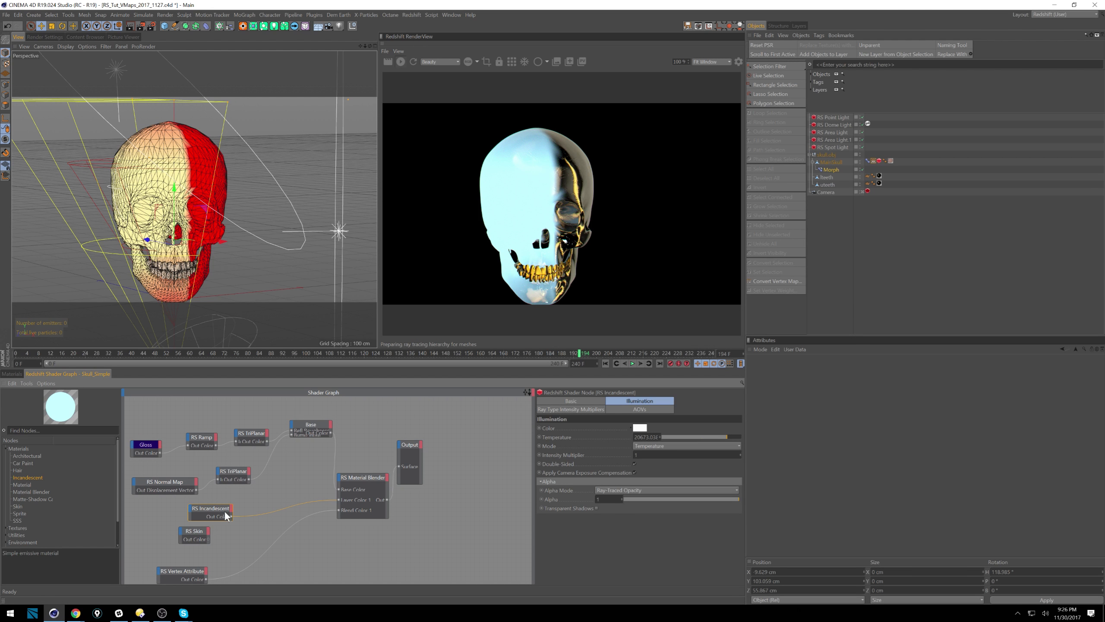
pyautogui.press('Delete')
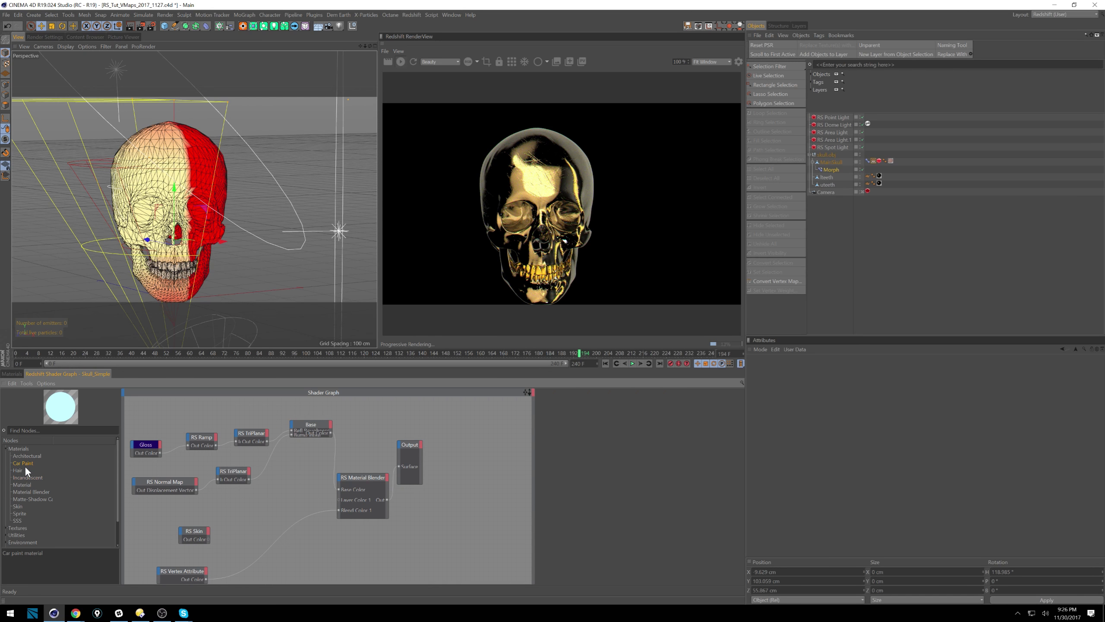
pyautogui.moveTo(23, 462); pyautogui.dragTo(239, 509)
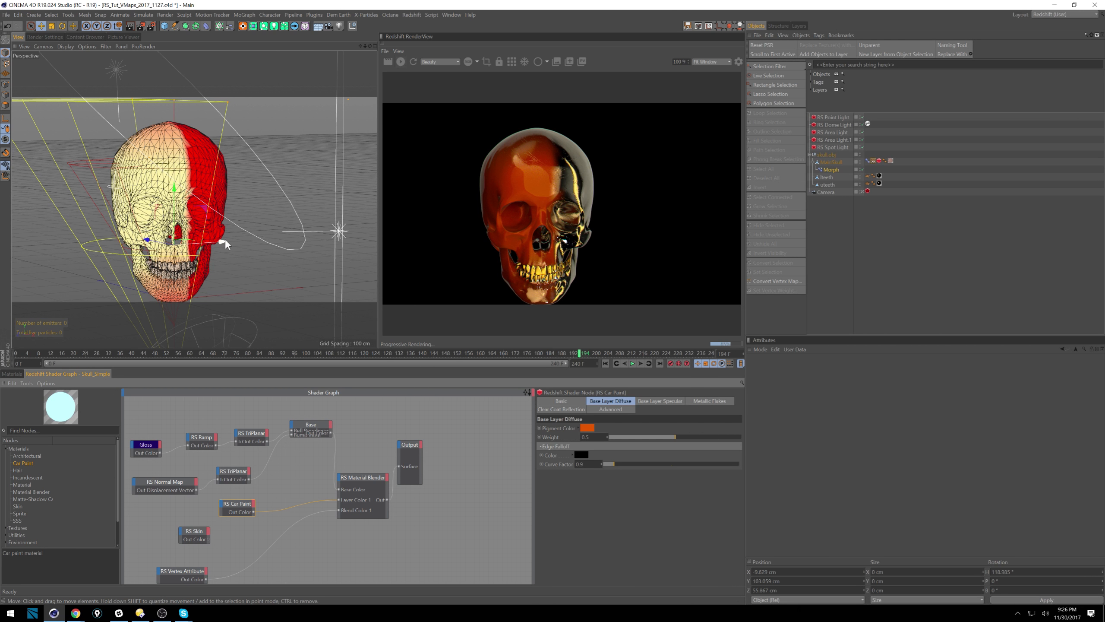
# Move the Morph's falloff cone to about -32.6 cm in X and 225 cm in Y, and dismiss the mail notification
pyautogui.moveTo(221, 242); pyautogui.dragTo(208, 245)
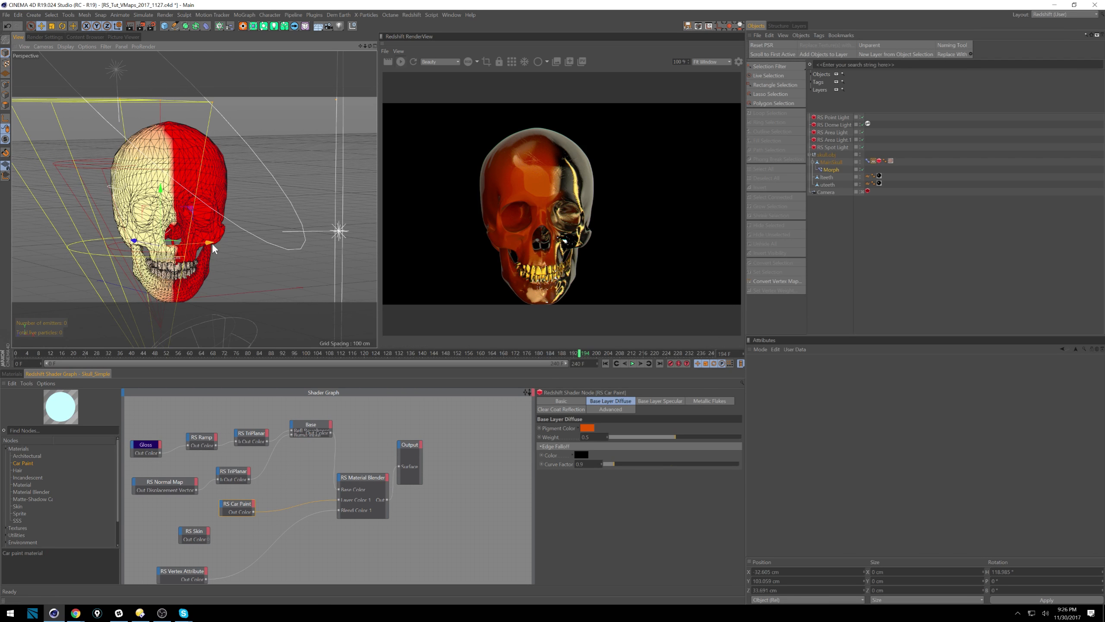
pyautogui.moveTo(164, 185); pyautogui.dragTo(161, 129)
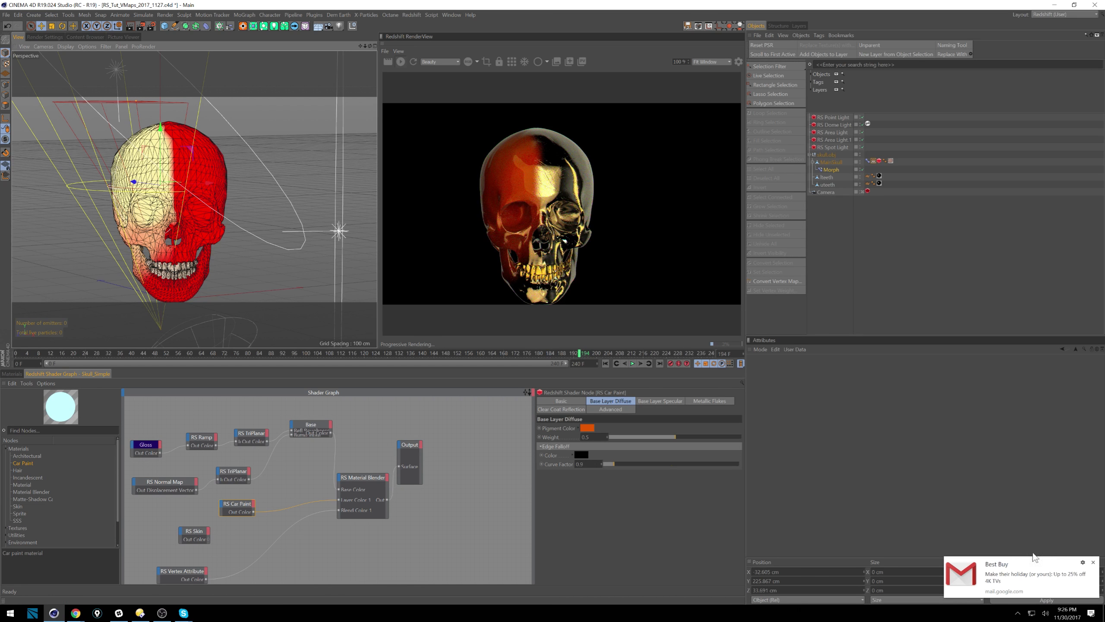
pyautogui.click(1093, 564)
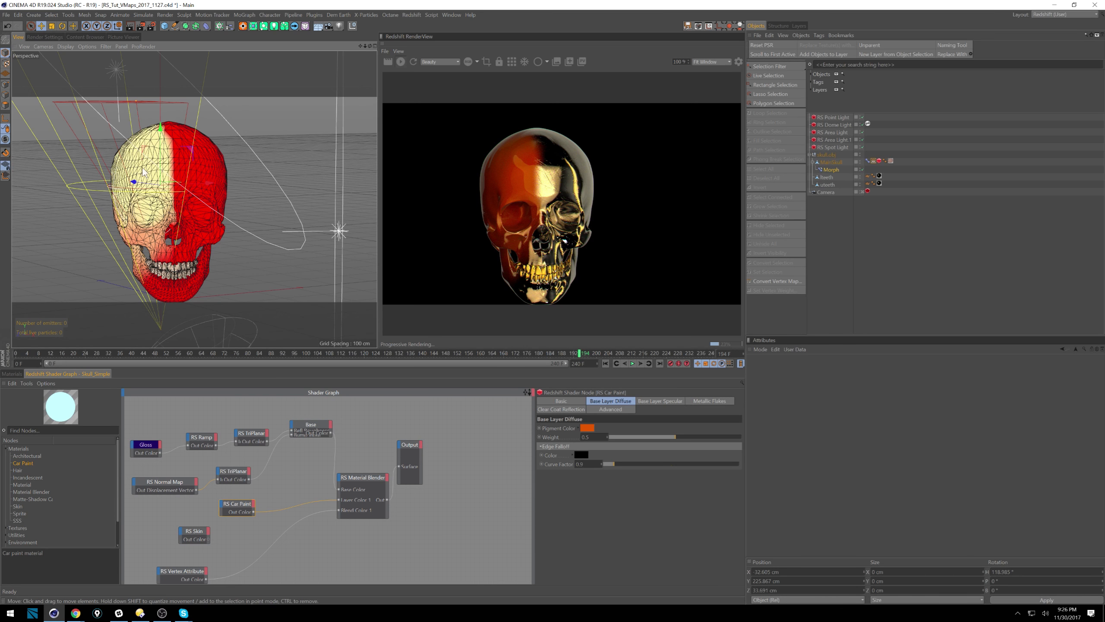
# Move the Morph's falloff cone to about -18.1 cm in X and look over the scene's material list
pyautogui.moveTo(141, 184); pyautogui.dragTo(146, 184)
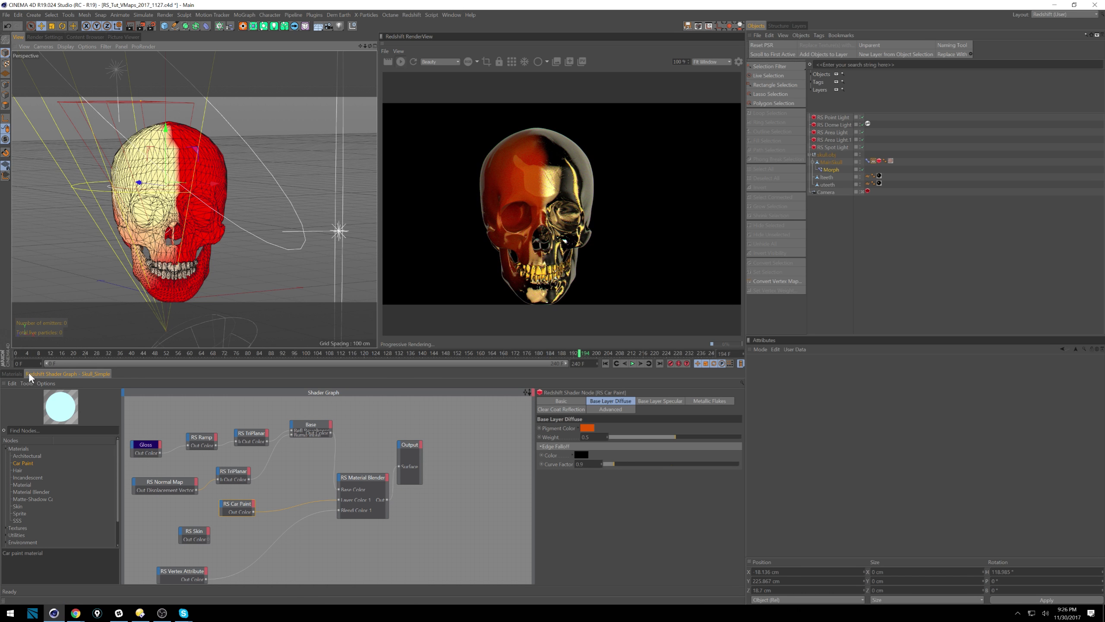
pyautogui.click(11, 374)
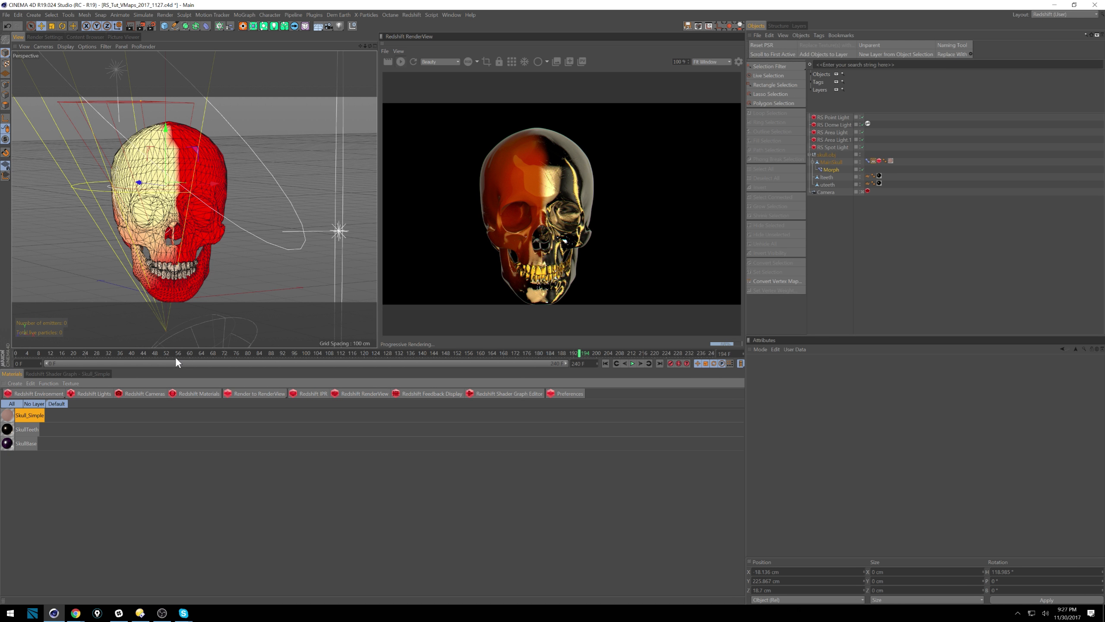
pyautogui.click(71, 373)
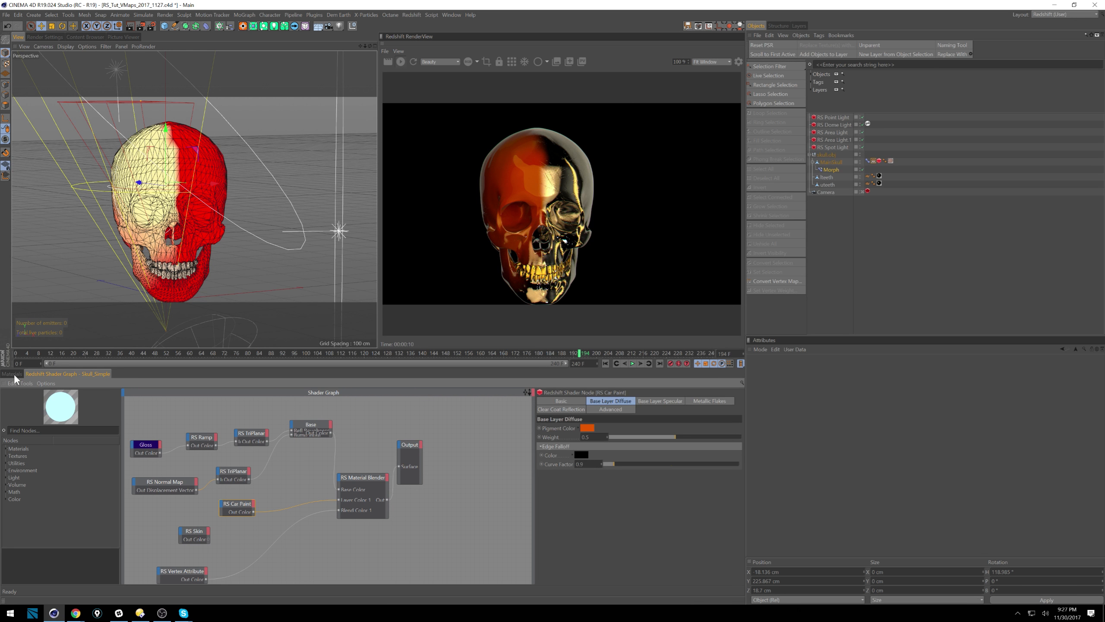
pyautogui.click(12, 374)
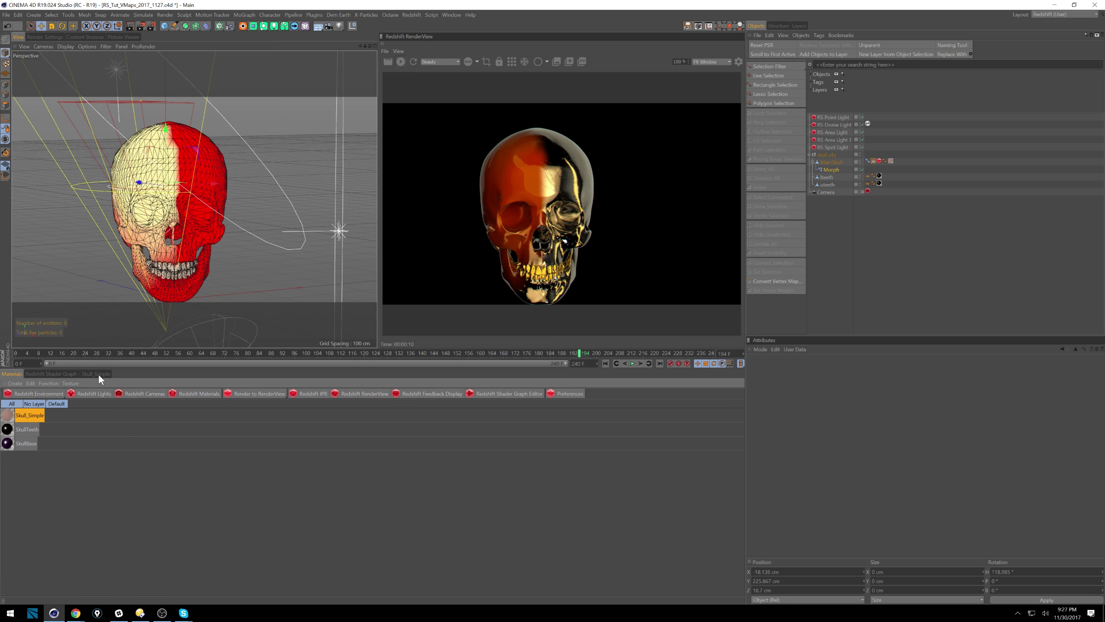
pyautogui.click(99, 372)
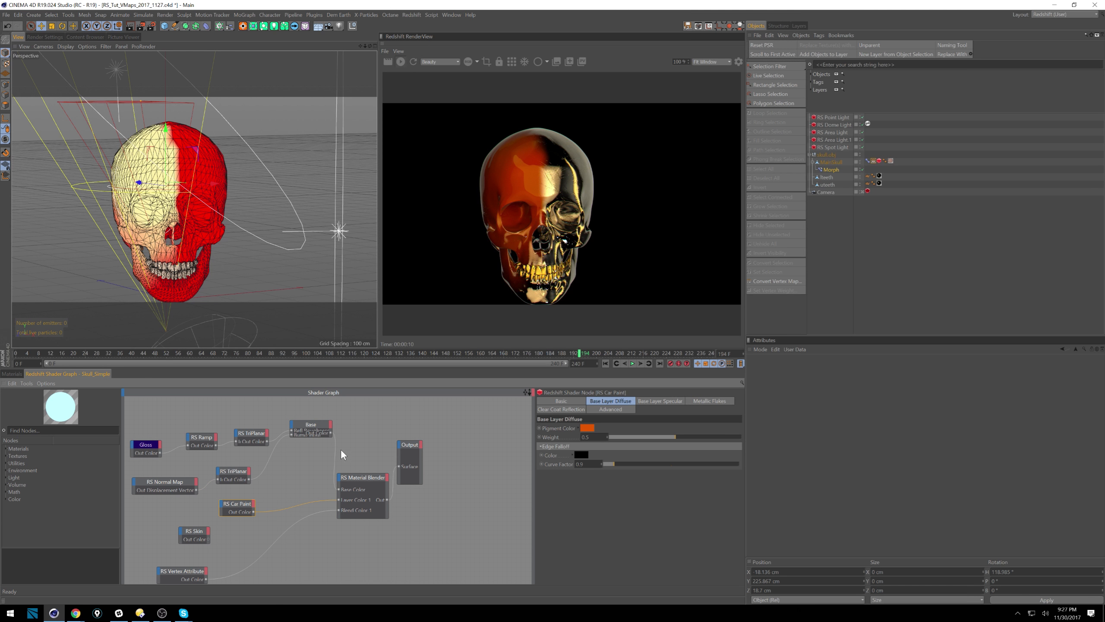
# Set the RS Car Paint's metallic flakes to about 0.674 density, 6430 decay distance, 0.796 variation and 0.118 scale
pyautogui.moveTo(340, 454); pyautogui.dragTo(407, 418, button='middle')
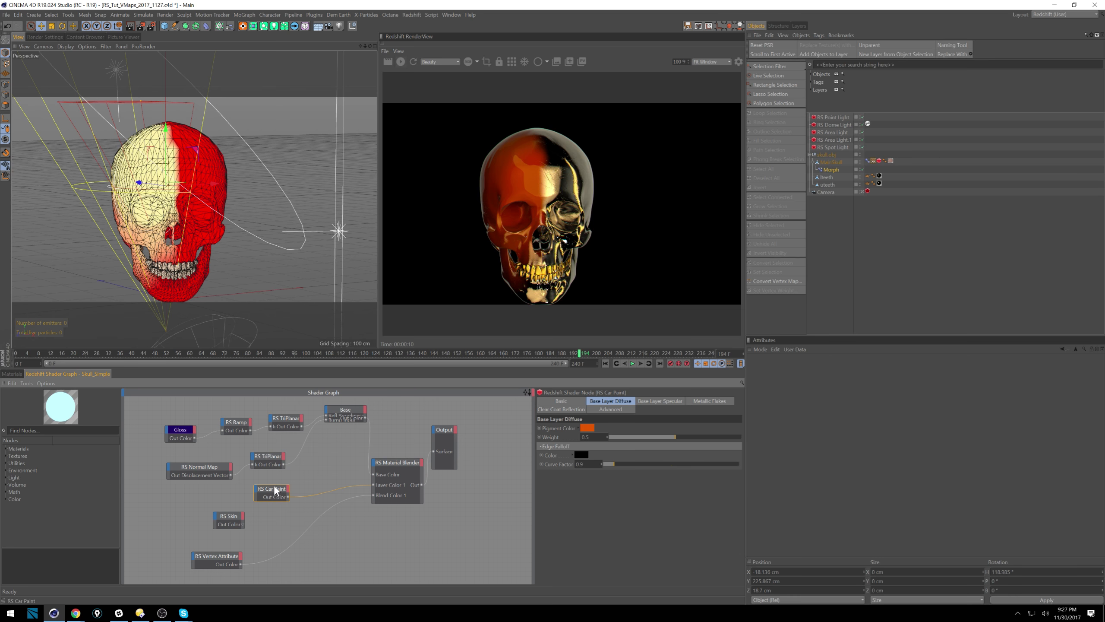
pyautogui.click(668, 401)
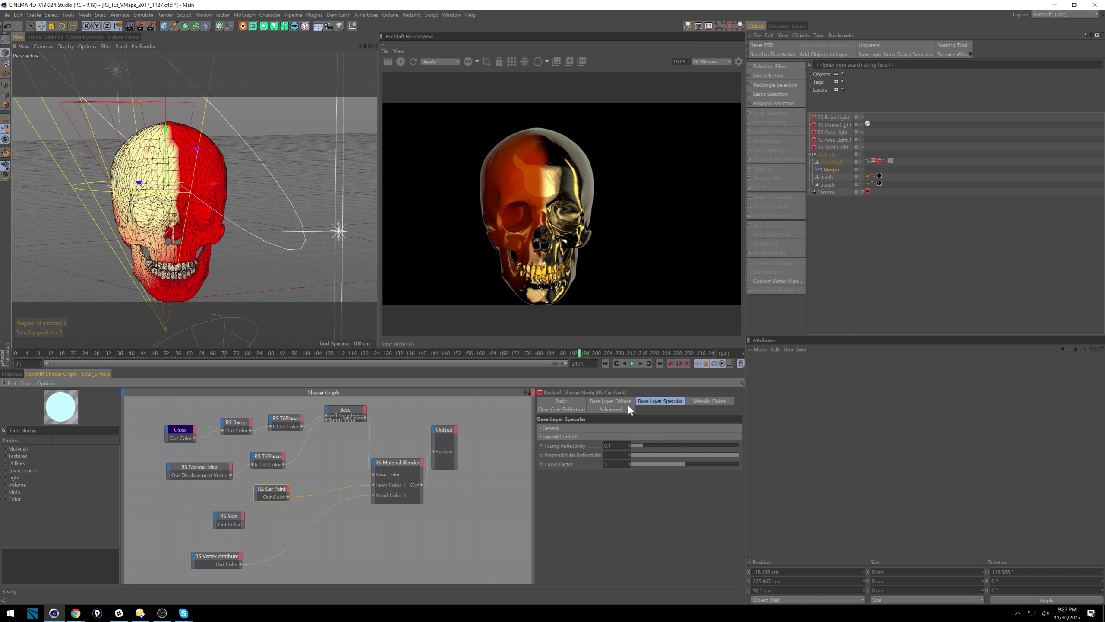
pyautogui.click(701, 402)
pyautogui.moveTo(648, 449); pyautogui.dragTo(697, 446)
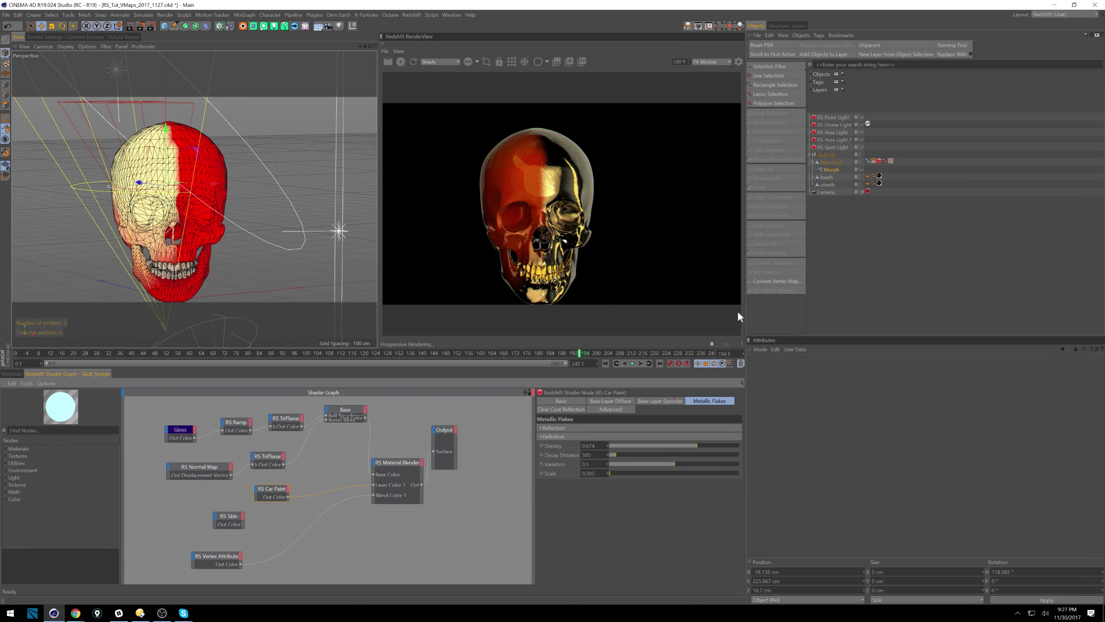
pyautogui.click(614, 453)
pyautogui.click(692, 455)
pyautogui.click(712, 464)
pyautogui.click(625, 473)
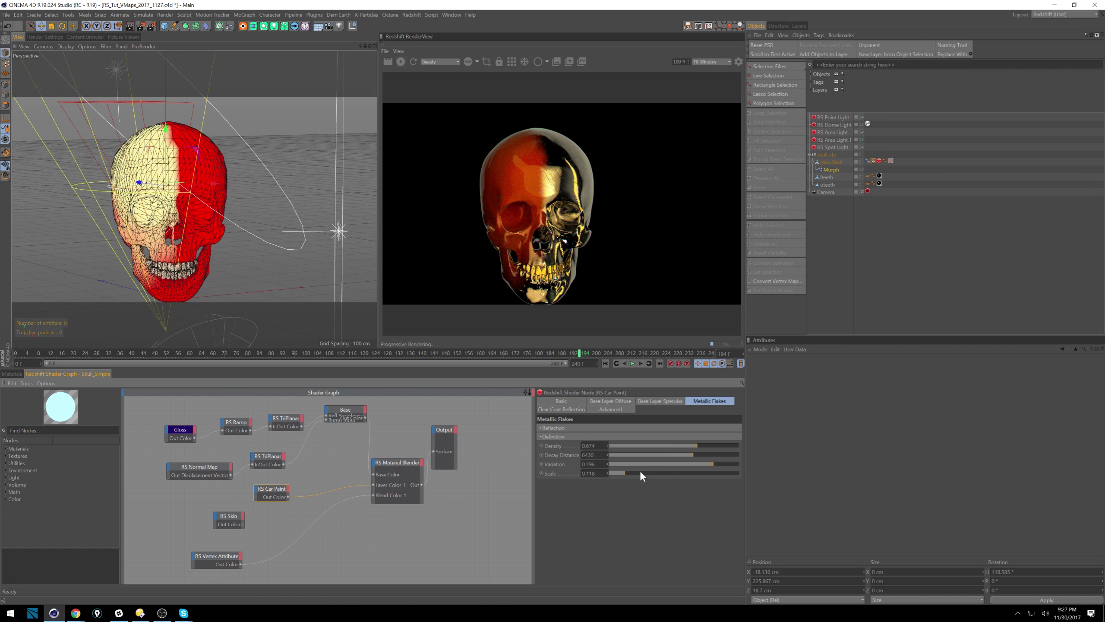
# Change the RS Car Paint's diffuse pigment color to a crimson with a hue of about 348°
pyautogui.click(663, 401)
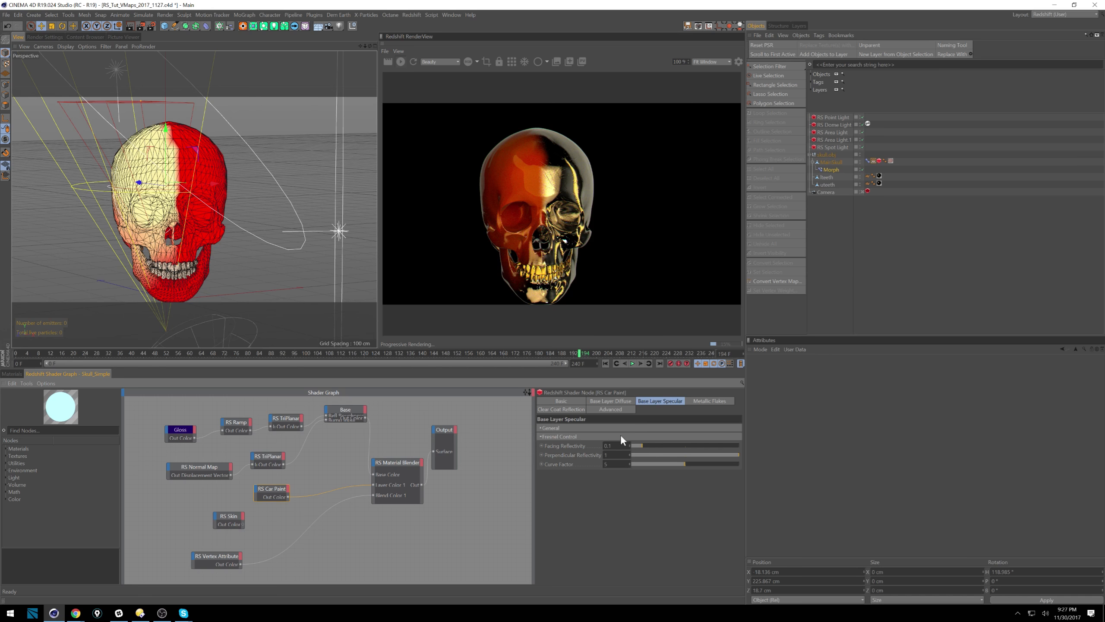
pyautogui.click(573, 428)
pyautogui.click(630, 401)
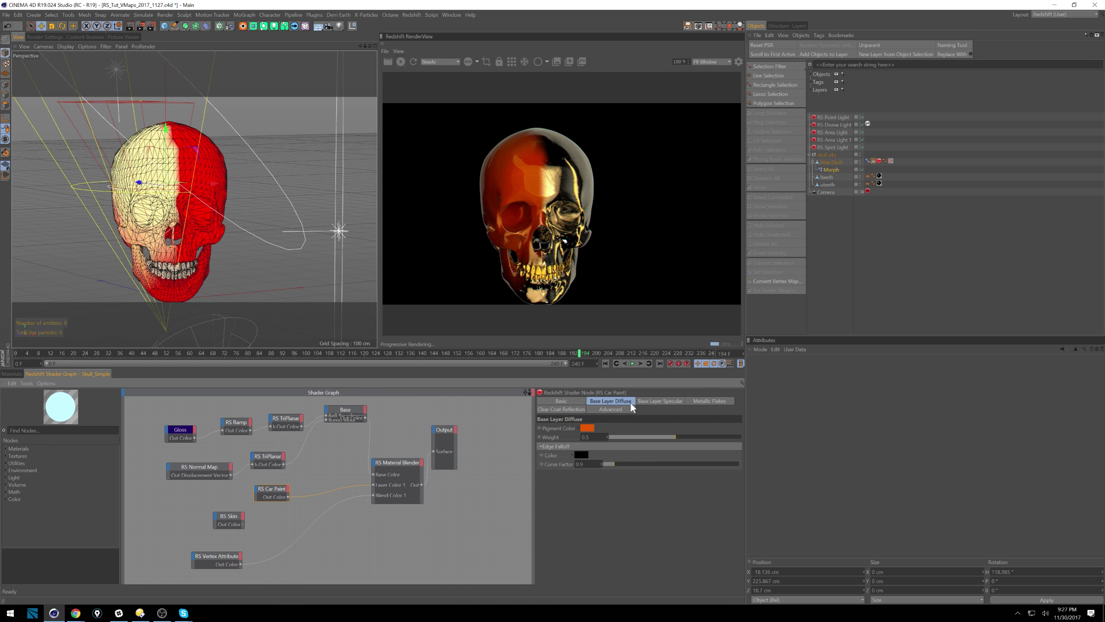
pyautogui.click(587, 427)
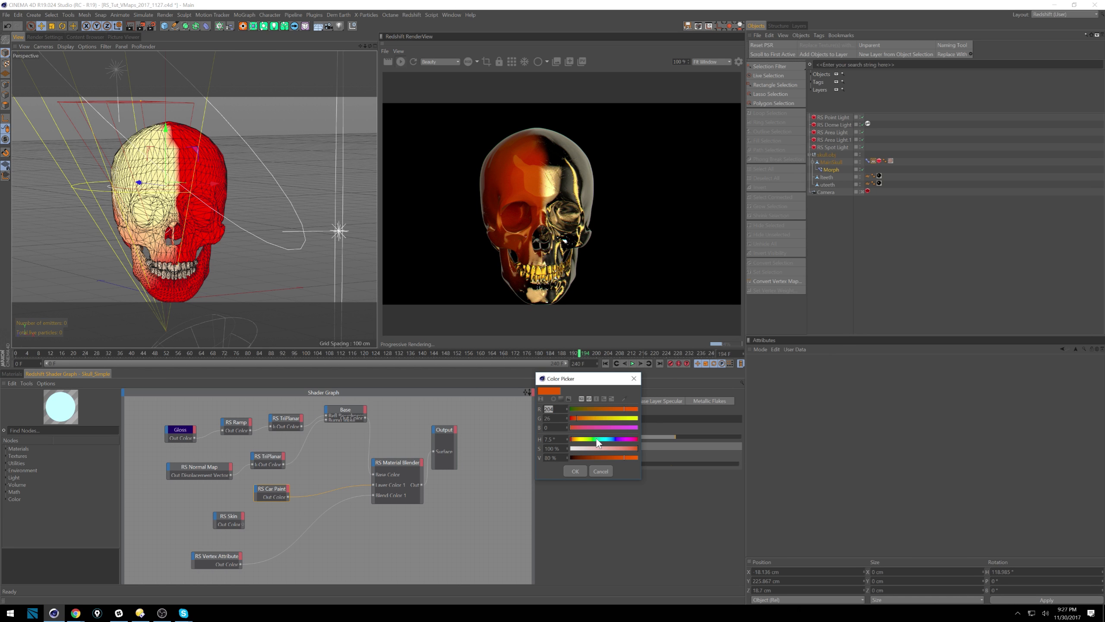
pyautogui.click(636, 439)
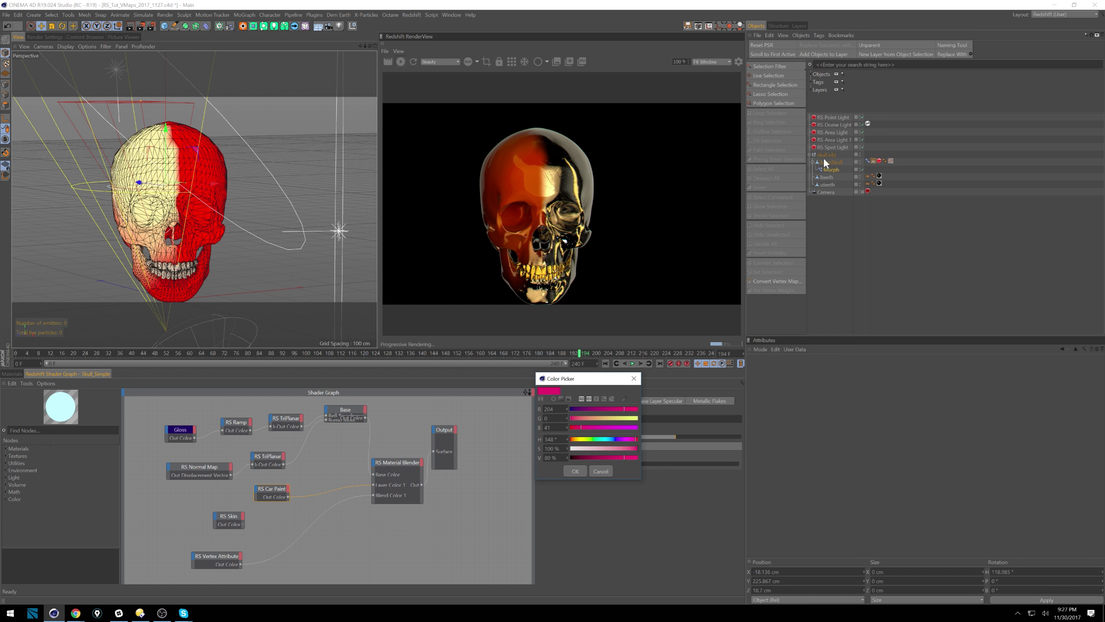
pyautogui.click(570, 468)
pyautogui.click(837, 117)
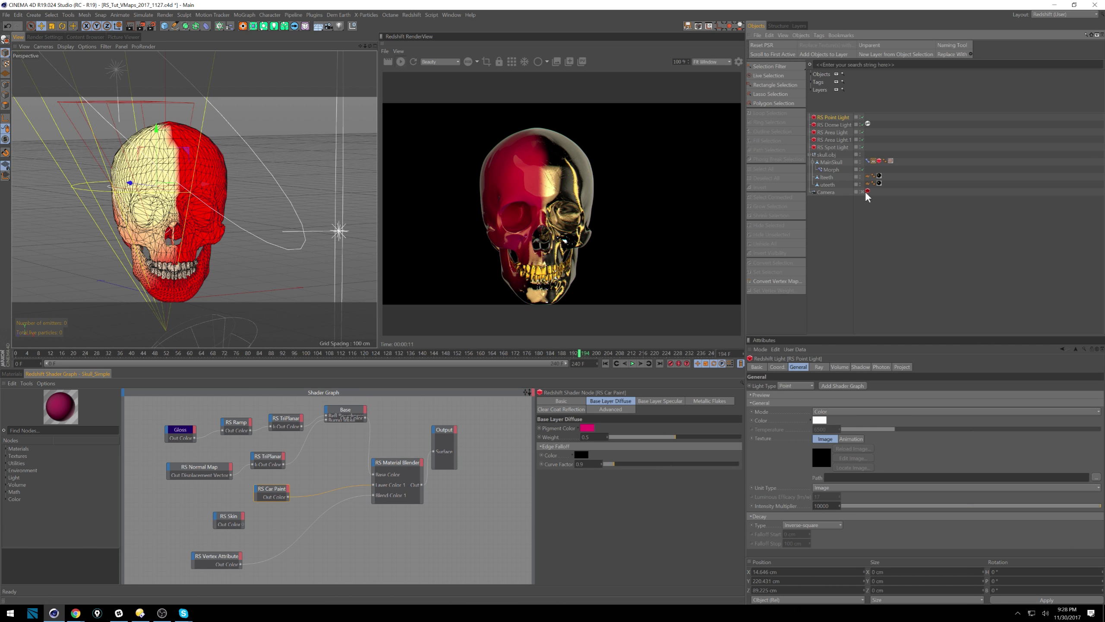
# Set the Morph deformer's falloff to a Capsule shape with about 88% falloff and a 280 cm Z offset, dismissing the notifications
pyautogui.click(831, 170)
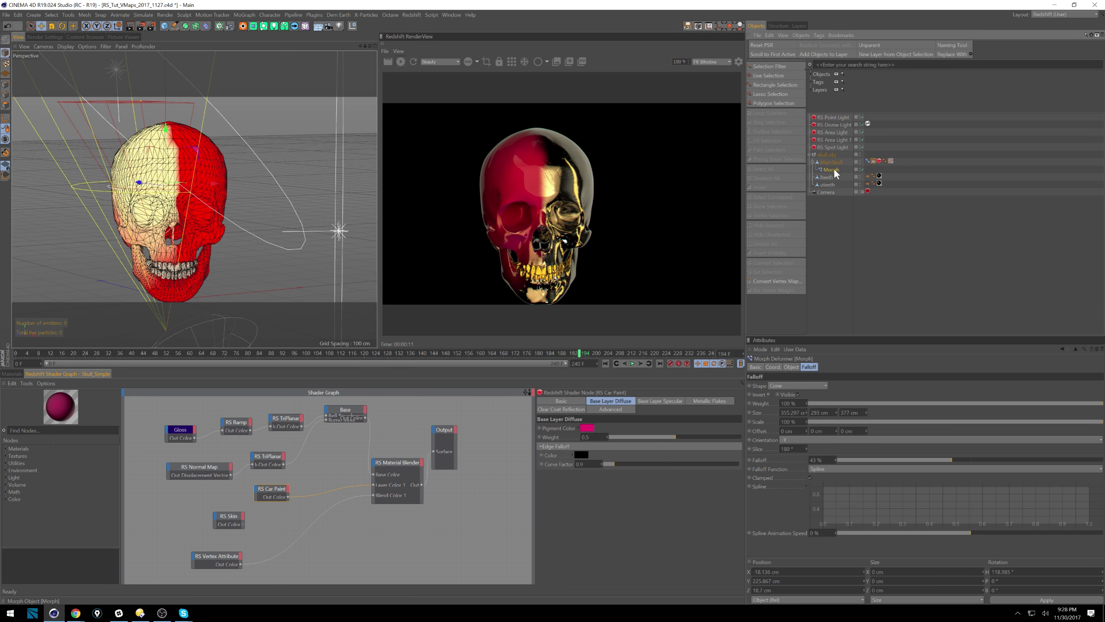
pyautogui.click(816, 386)
pyautogui.click(1093, 565)
pyautogui.click(825, 385)
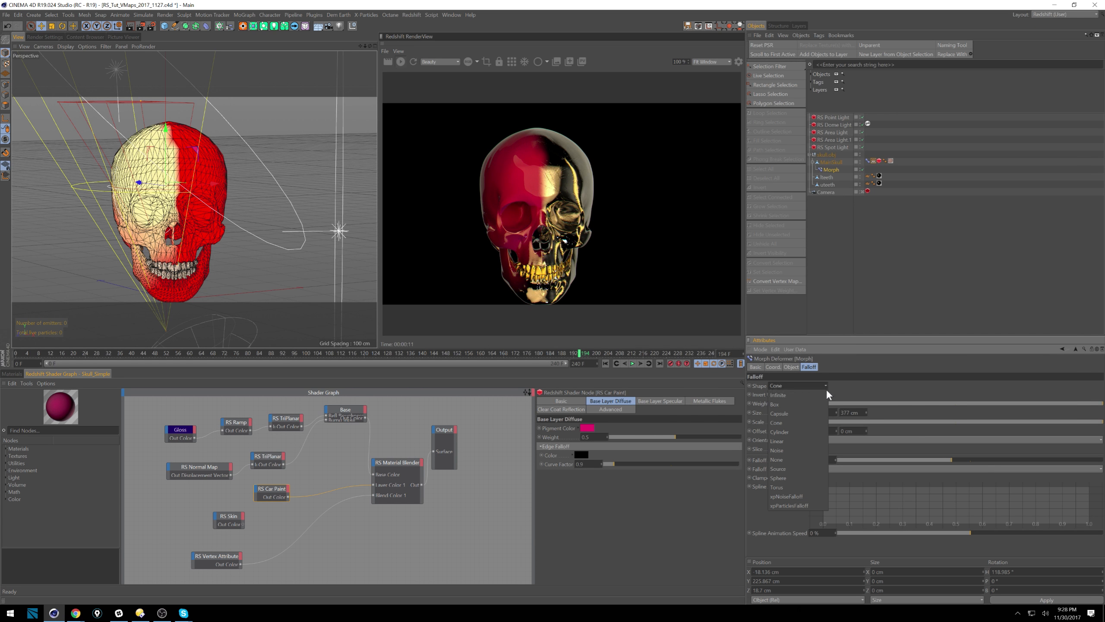
pyautogui.click(790, 414)
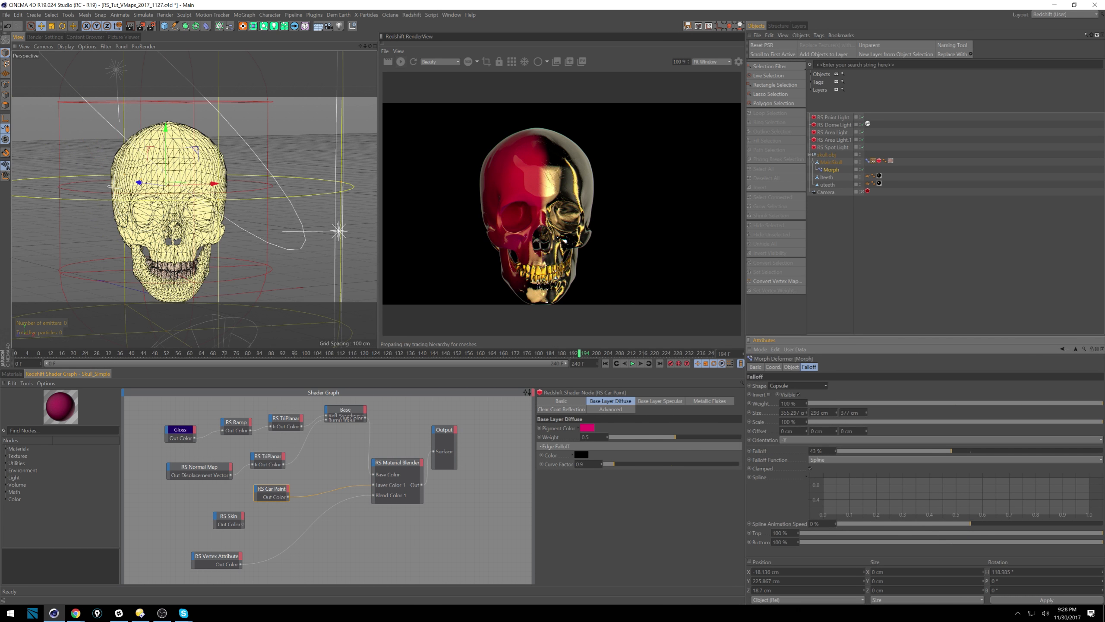
pyautogui.moveTo(927, 449); pyautogui.dragTo(1092, 455)
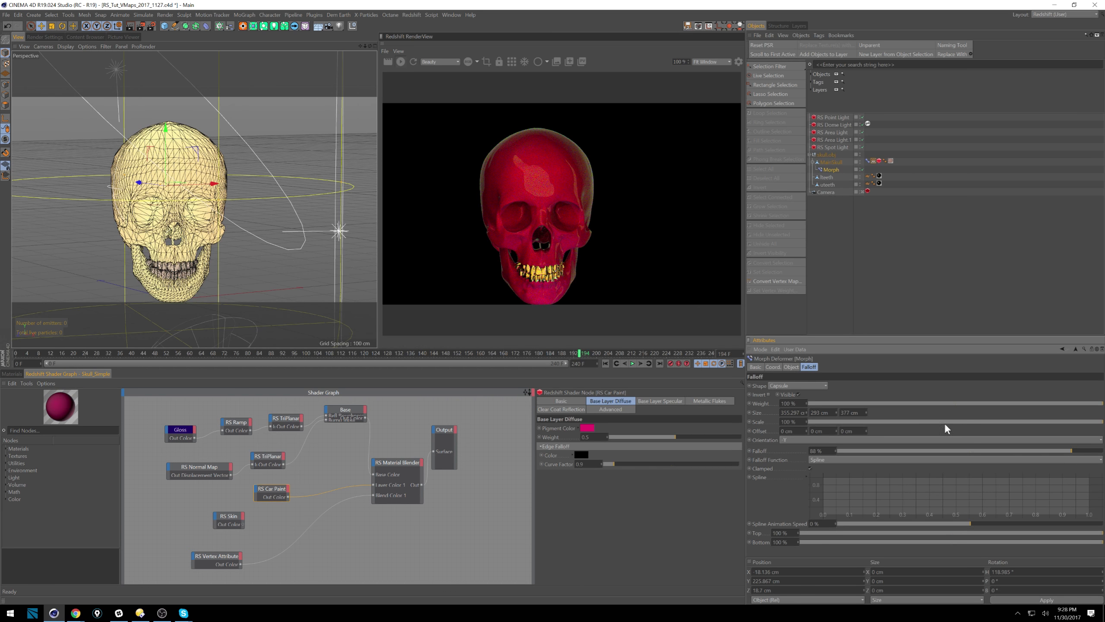
pyautogui.moveTo(866, 430); pyautogui.dragTo(901, 356)
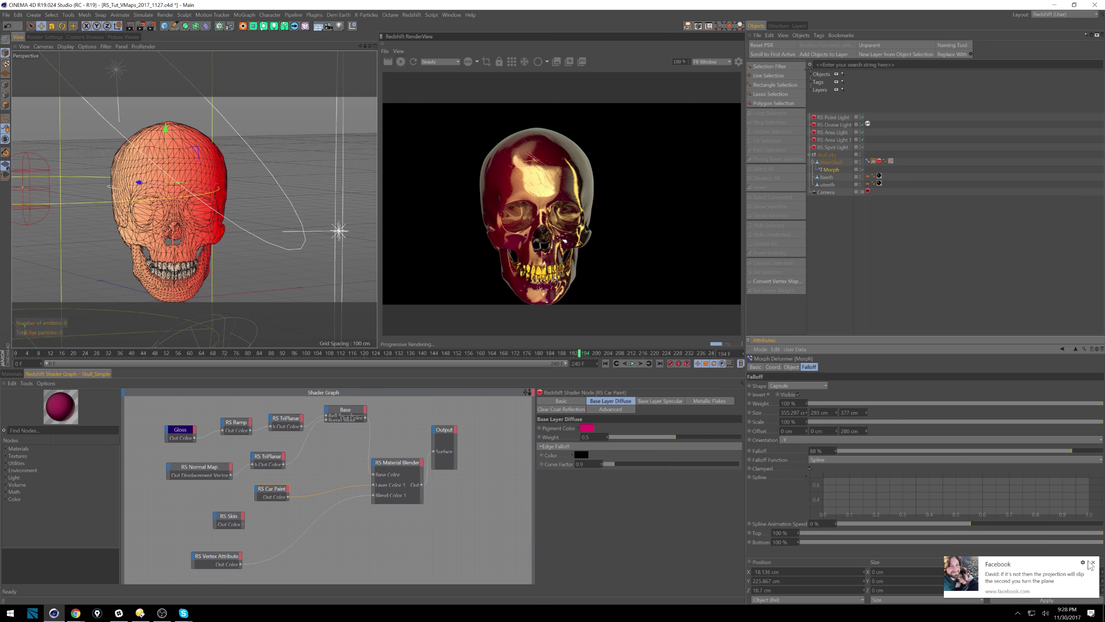
pyautogui.click(1092, 562)
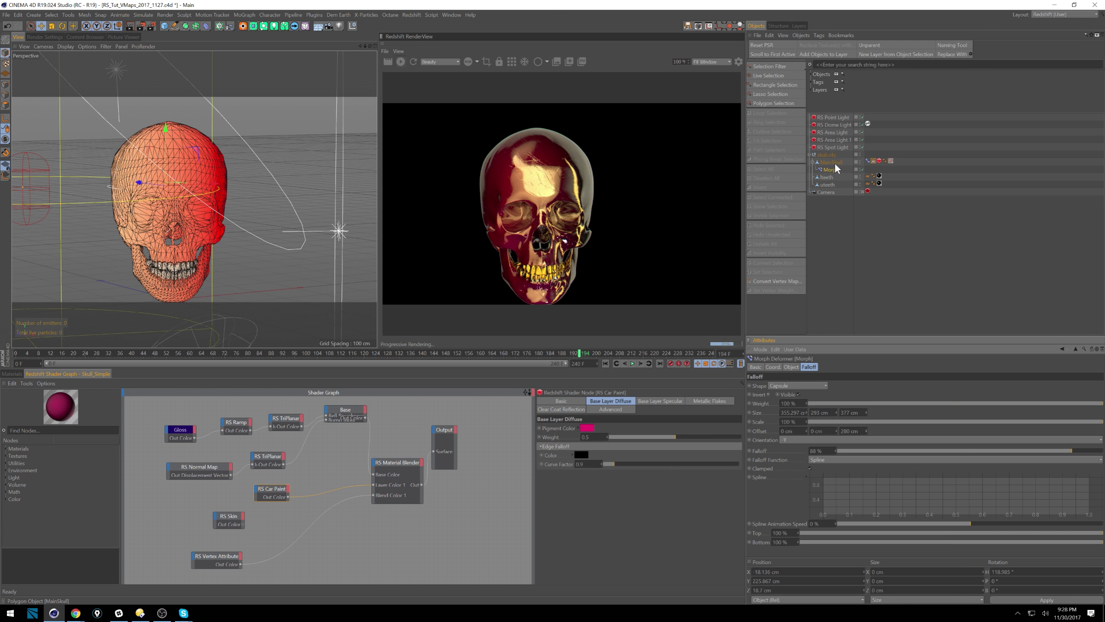
# Examine MainSkull's Vertex Map and Pose Morph tags and the Morph deformer's object properties
pyautogui.click(872, 160)
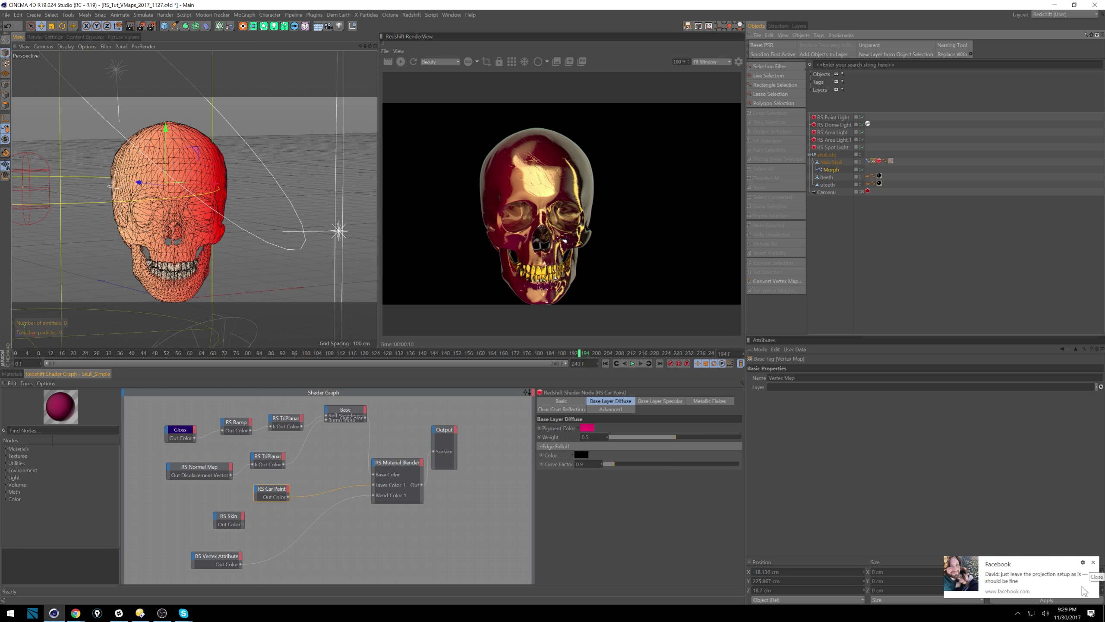
pyautogui.click(1093, 563)
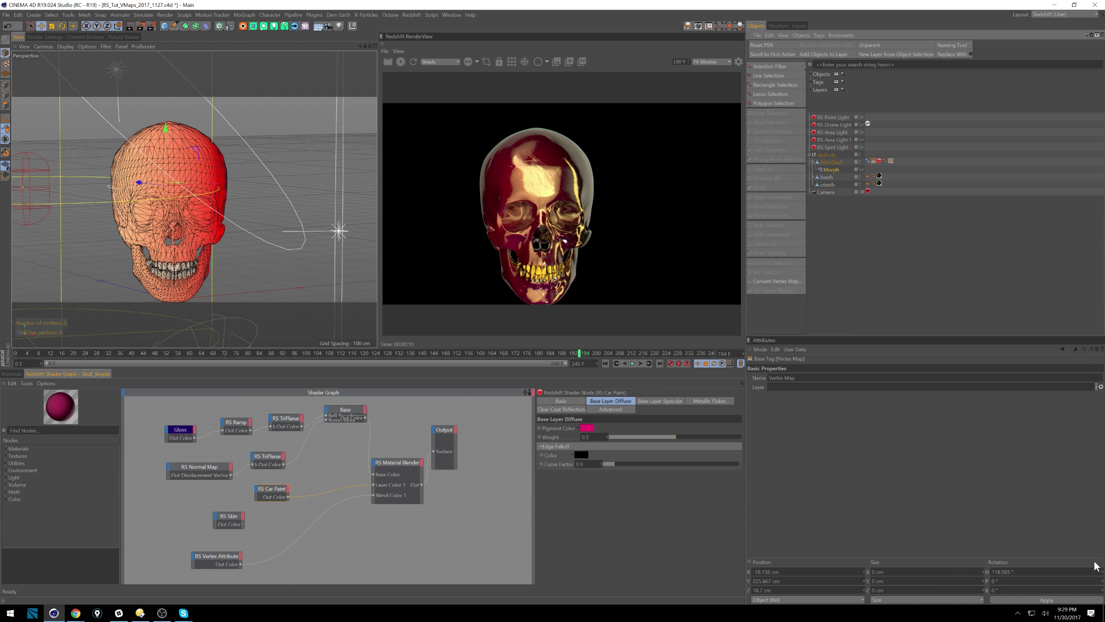
pyautogui.click(831, 170)
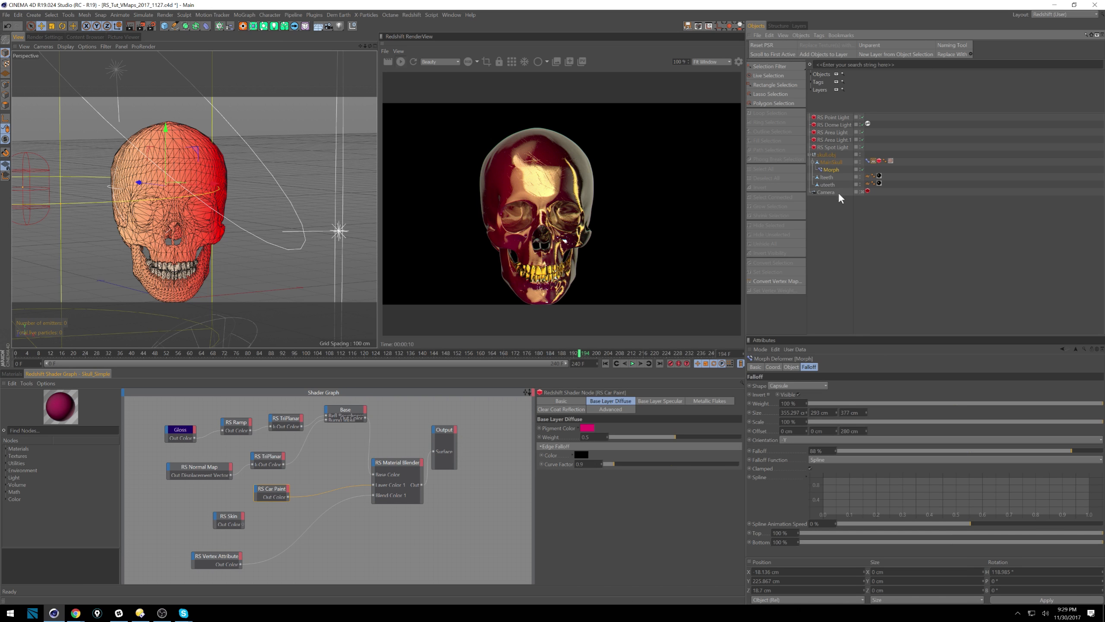
pyautogui.click(792, 366)
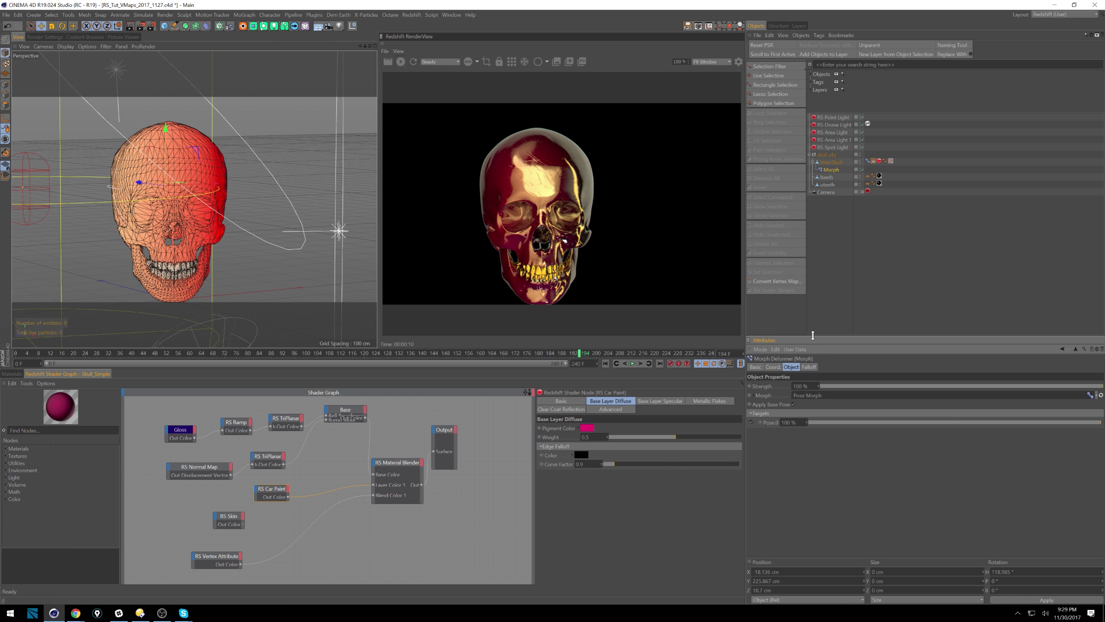
pyautogui.click(877, 161)
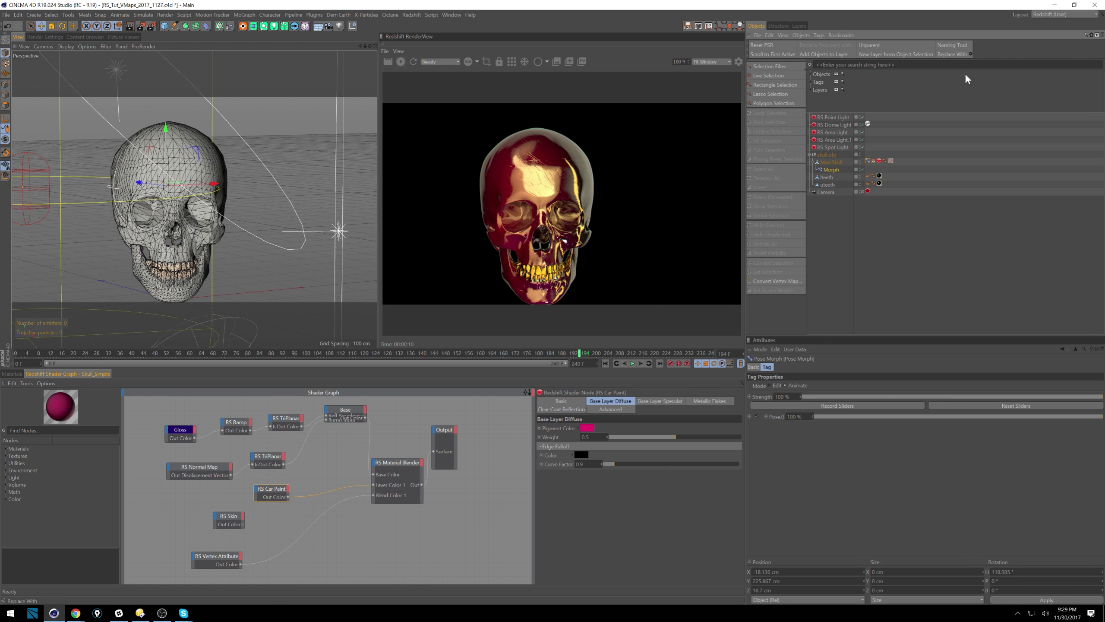
pyautogui.click(873, 161)
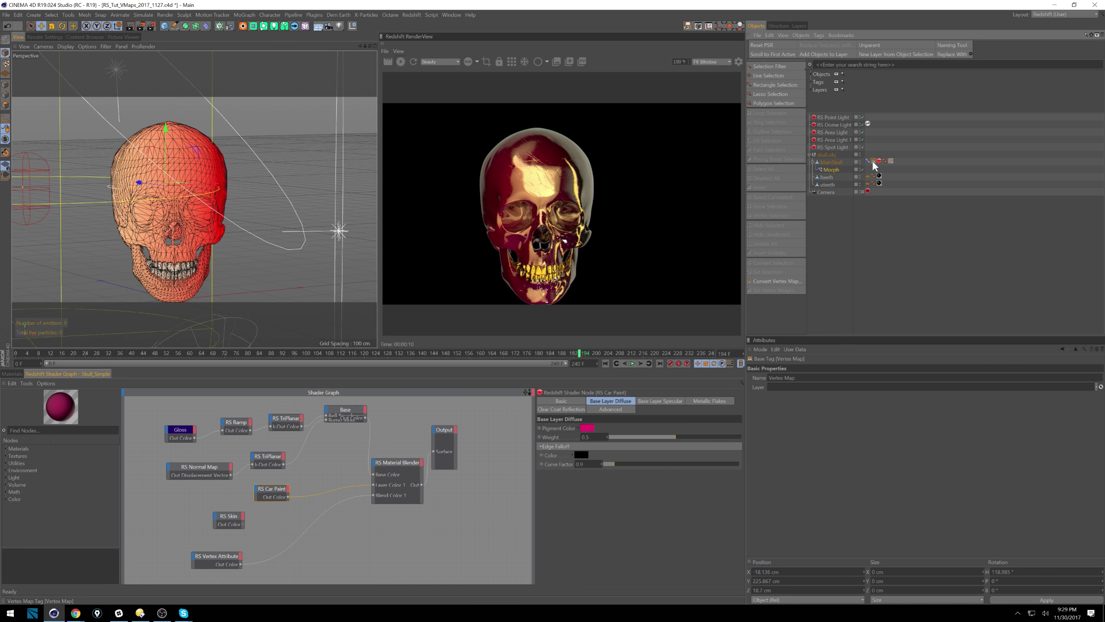
pyautogui.click(868, 161)
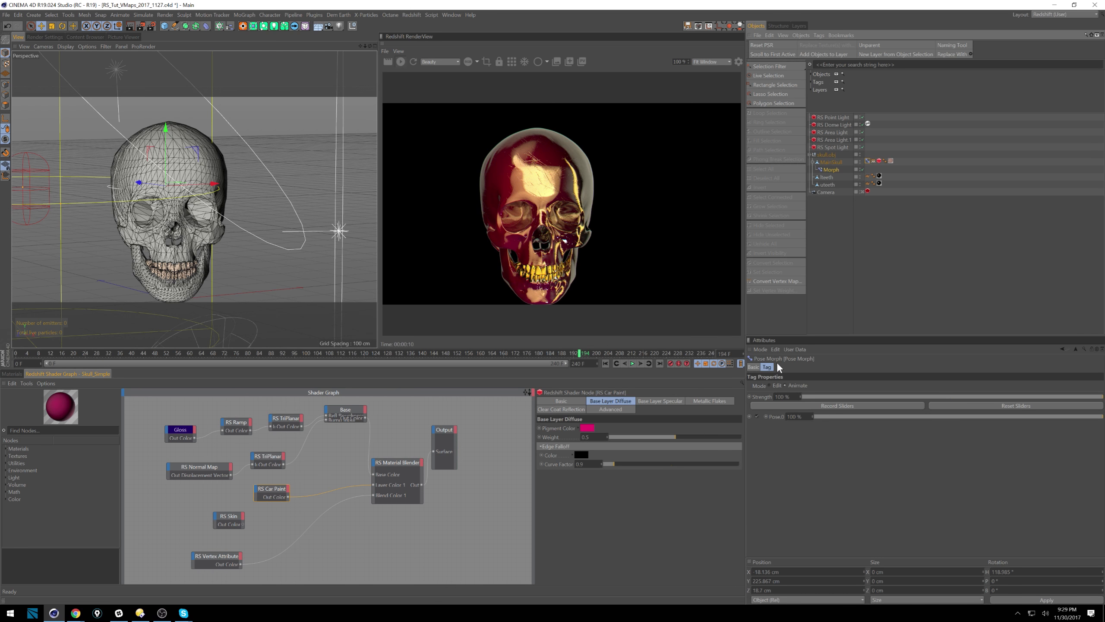
pyautogui.click(873, 161)
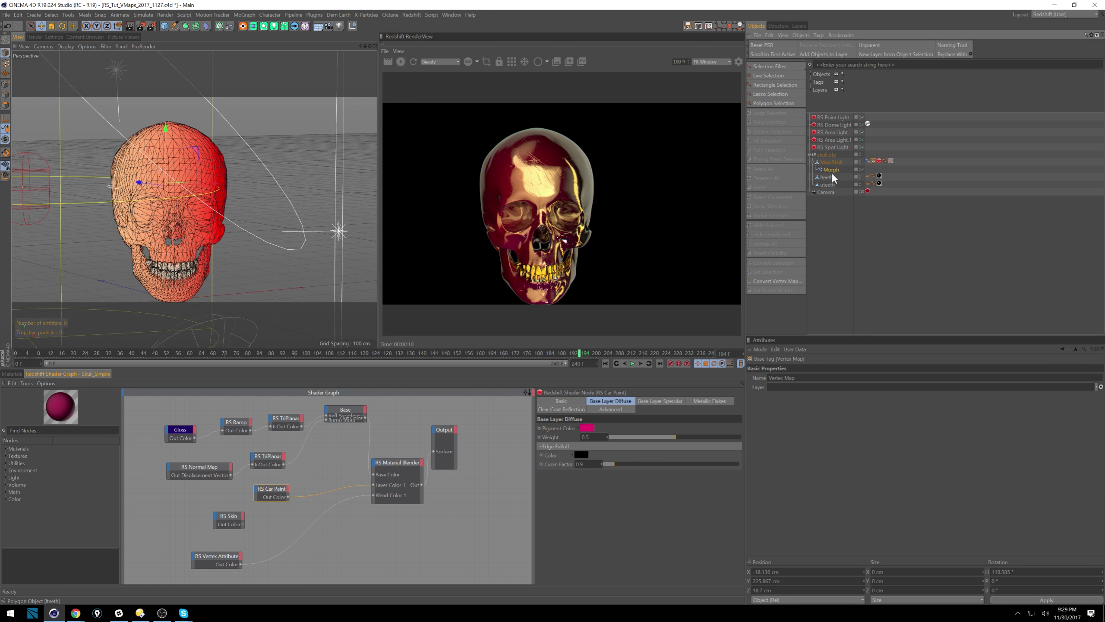
# With the Morph deformer disabled, test lowering the Pose Morph tag's pose and its strength to 0%, restore both to 100% and re-enable the deformer
pyautogui.click(867, 161)
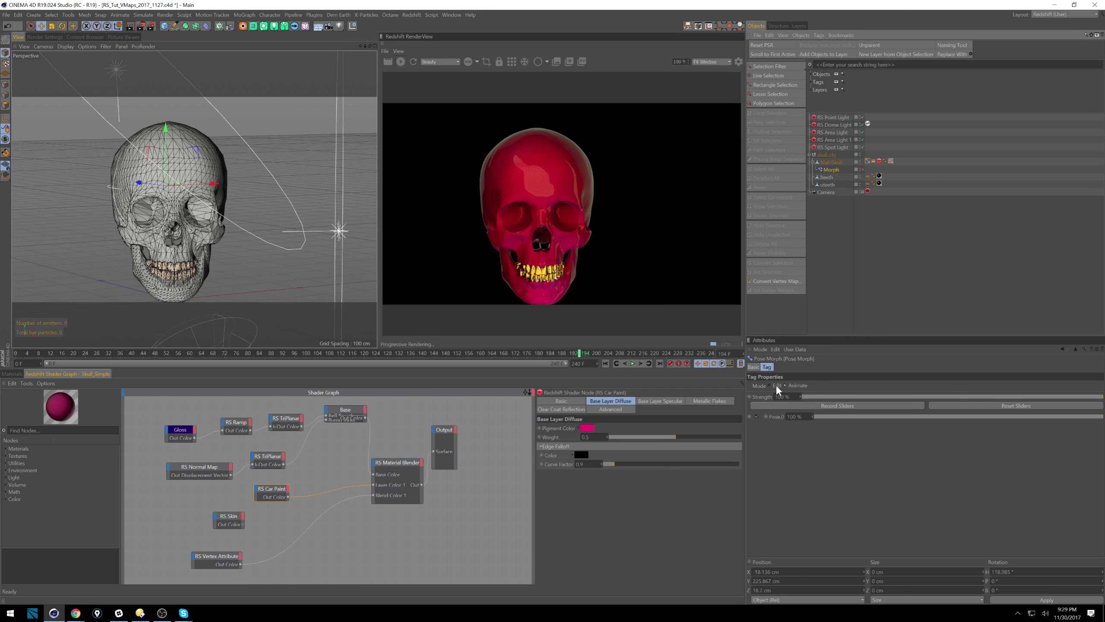
pyautogui.moveTo(1094, 418); pyautogui.dragTo(954, 420)
pyautogui.moveTo(1050, 416); pyautogui.dragTo(1103, 416)
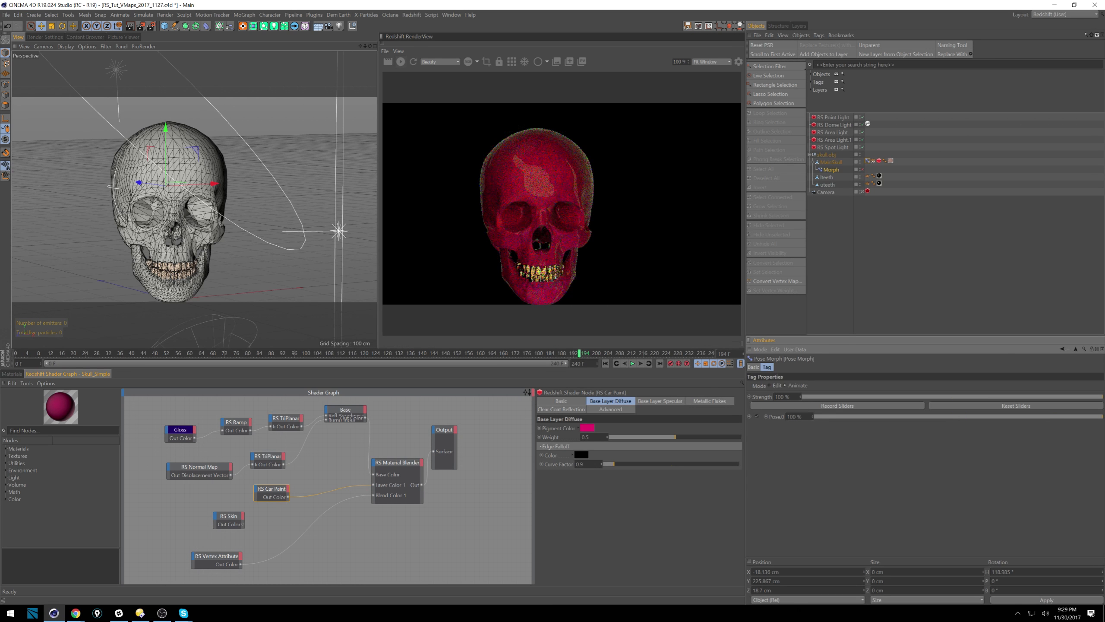
pyautogui.click(875, 161)
pyautogui.moveTo(1097, 398); pyautogui.dragTo(792, 401)
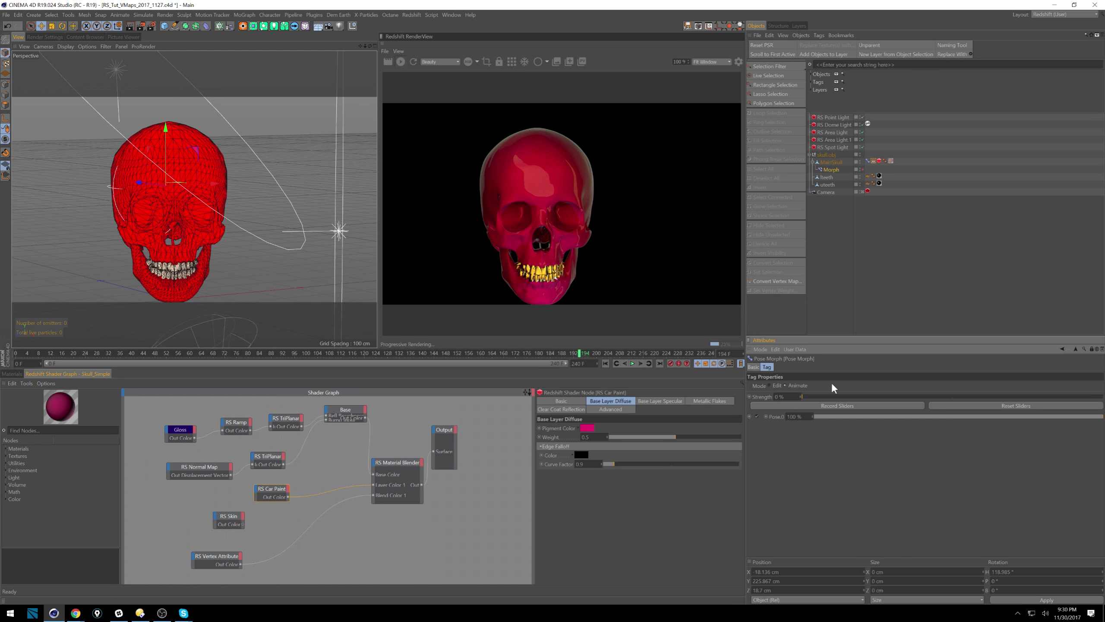
pyautogui.moveTo(821, 398); pyautogui.dragTo(1103, 403)
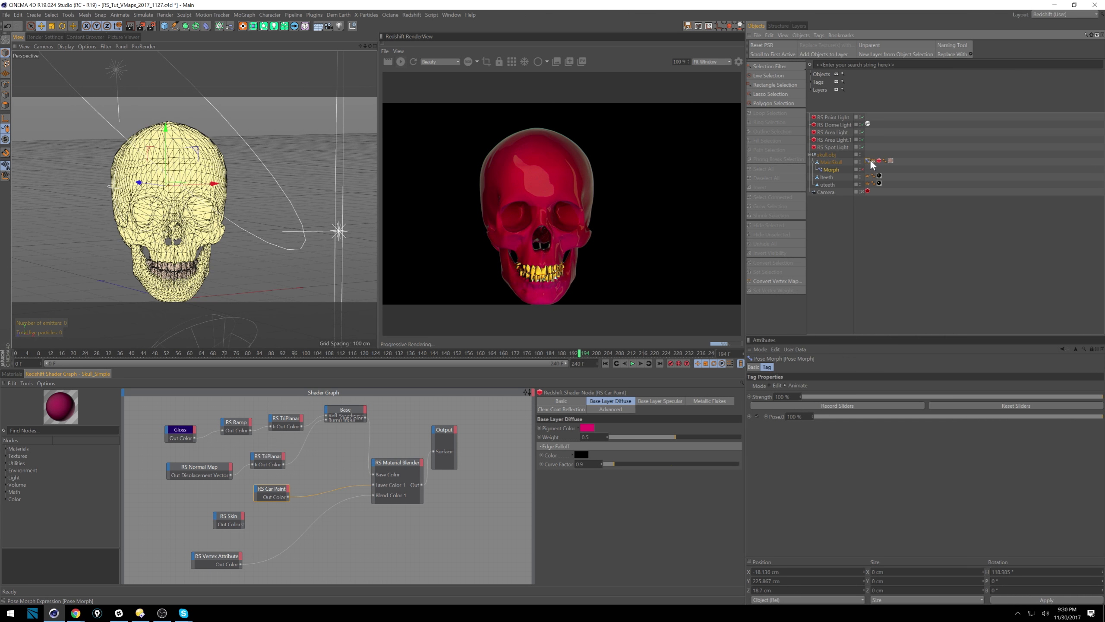
pyautogui.click(862, 169)
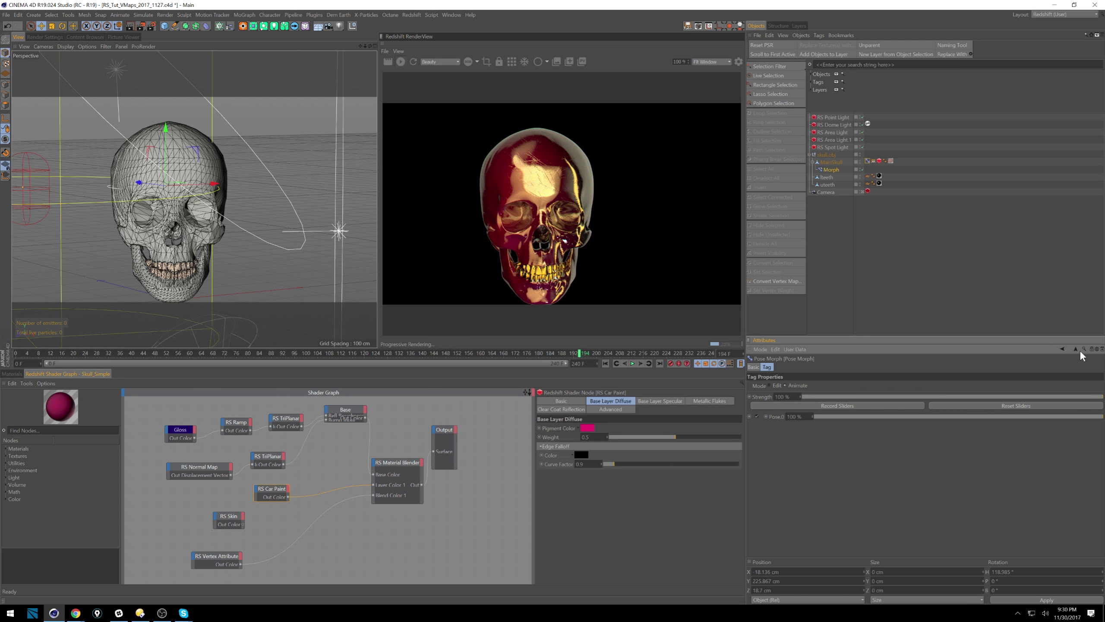
# Review the Morph deformer's falloff settings and its link to the Pose Morph tag
pyautogui.click(828, 170)
pyautogui.click(814, 367)
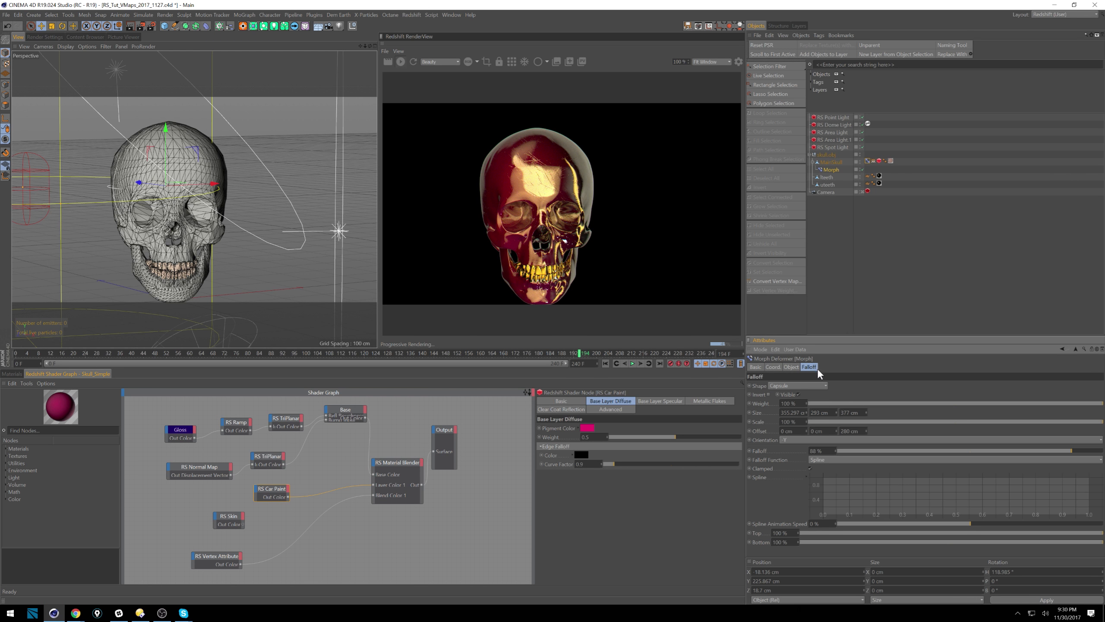
pyautogui.click(791, 366)
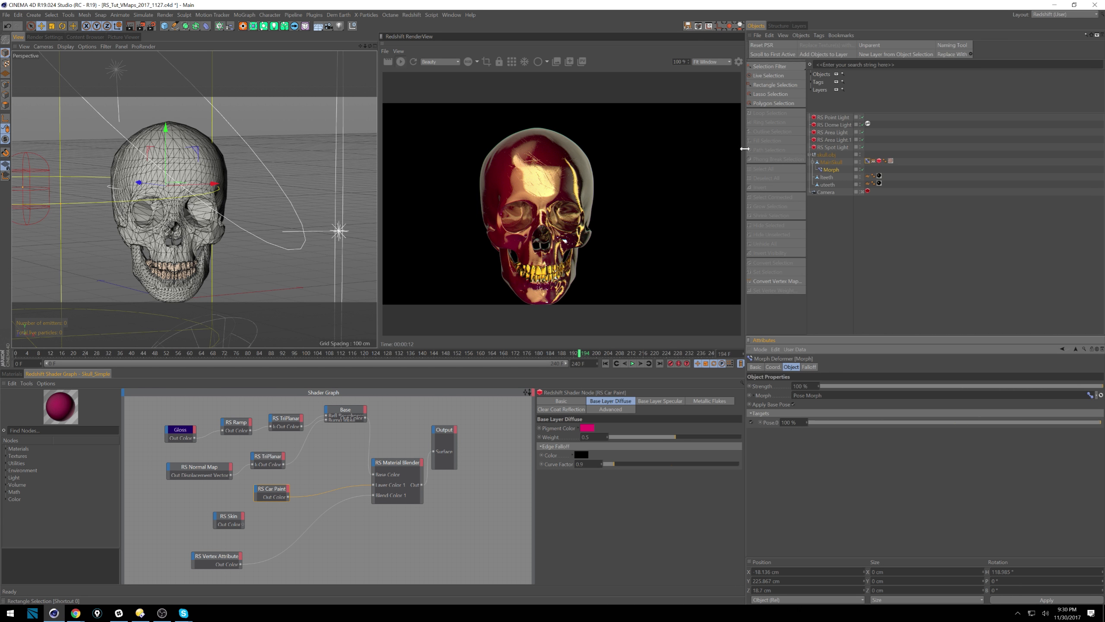
# Switch the Morph deformer's falloff shape to Noise and try fine and coarse global scales, settling on about 90%
pyautogui.click(810, 367)
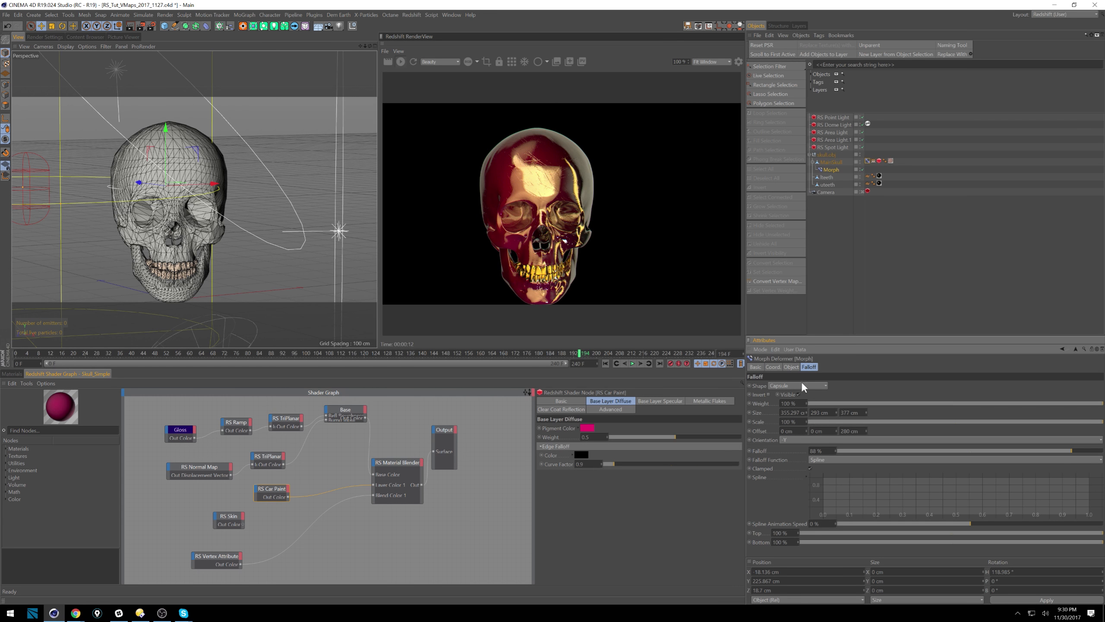
pyautogui.click(806, 386)
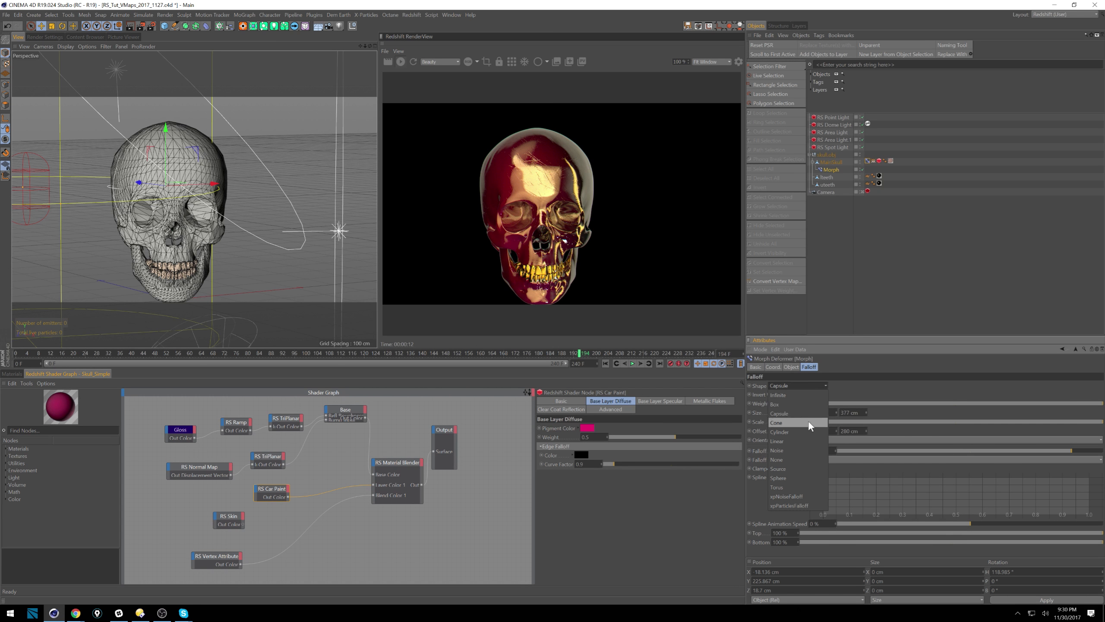
pyautogui.click(807, 450)
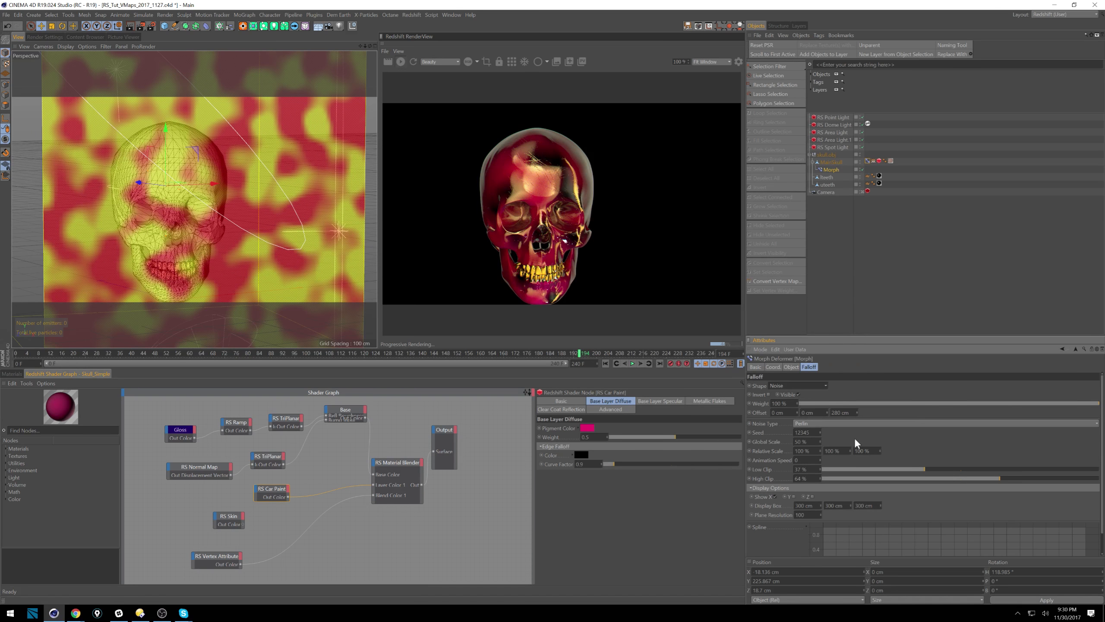
pyautogui.moveTo(819, 442); pyautogui.dragTo(819, 454)
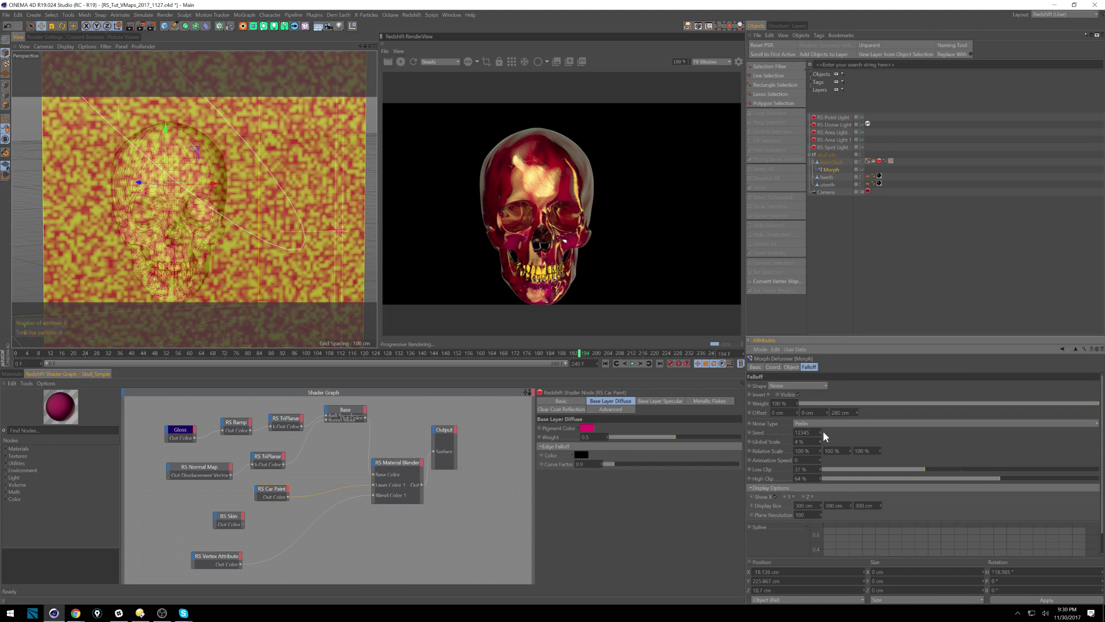
pyautogui.moveTo(819, 442); pyautogui.dragTo(879, 301)
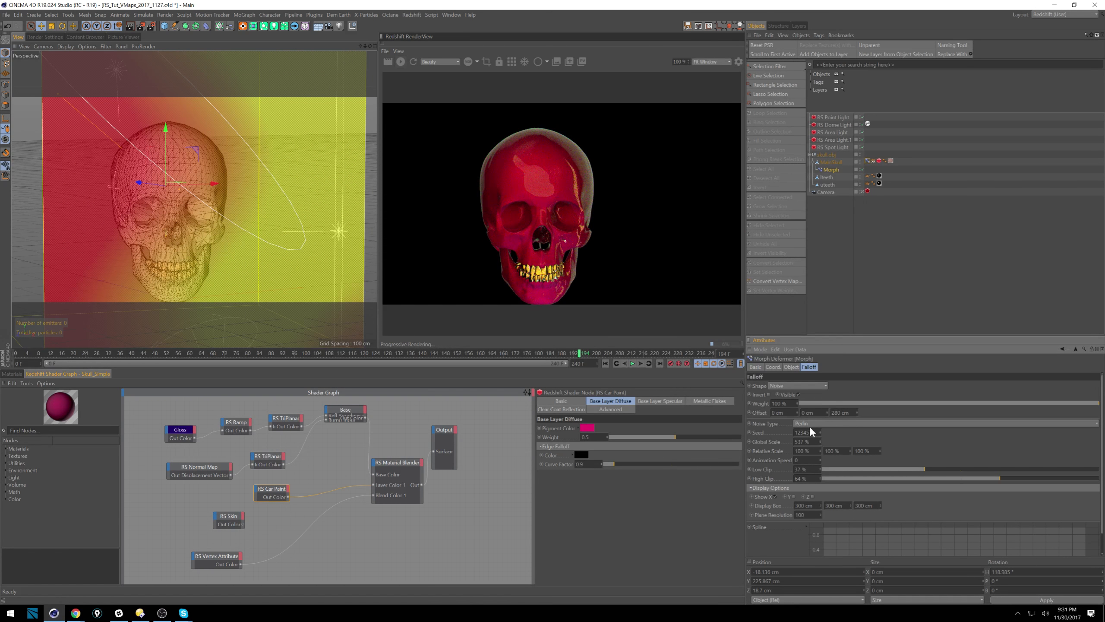
pyautogui.moveTo(820, 441); pyautogui.dragTo(821, 569)
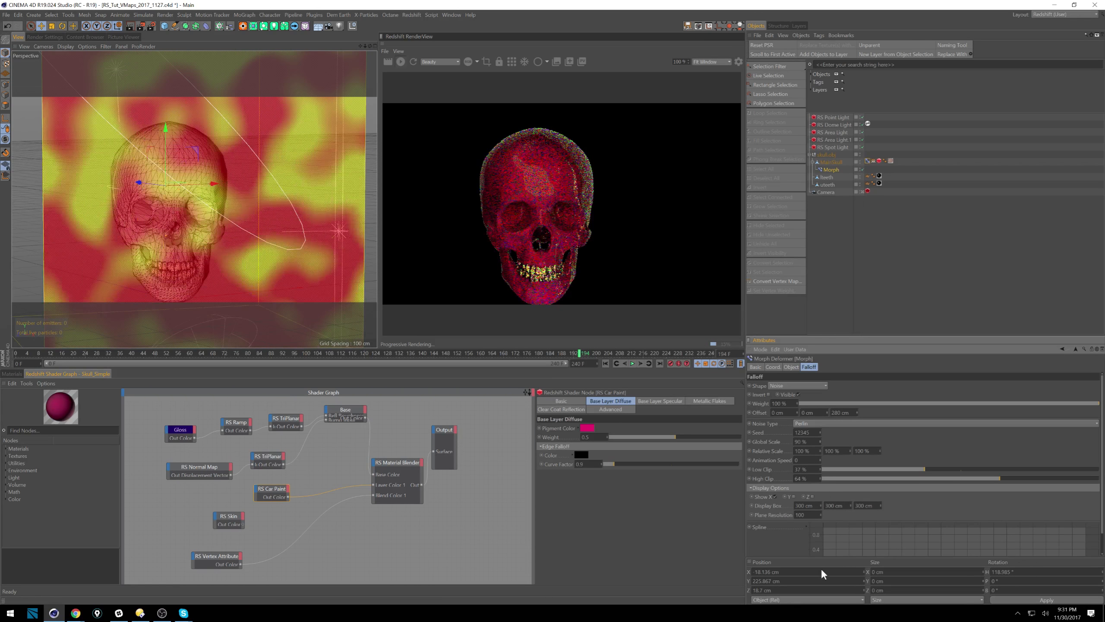
# Change the falloff's noise type to a Voronoi variant with seed 12377 and a global scale of about 26%
pyautogui.click(832, 423)
pyautogui.click(835, 377)
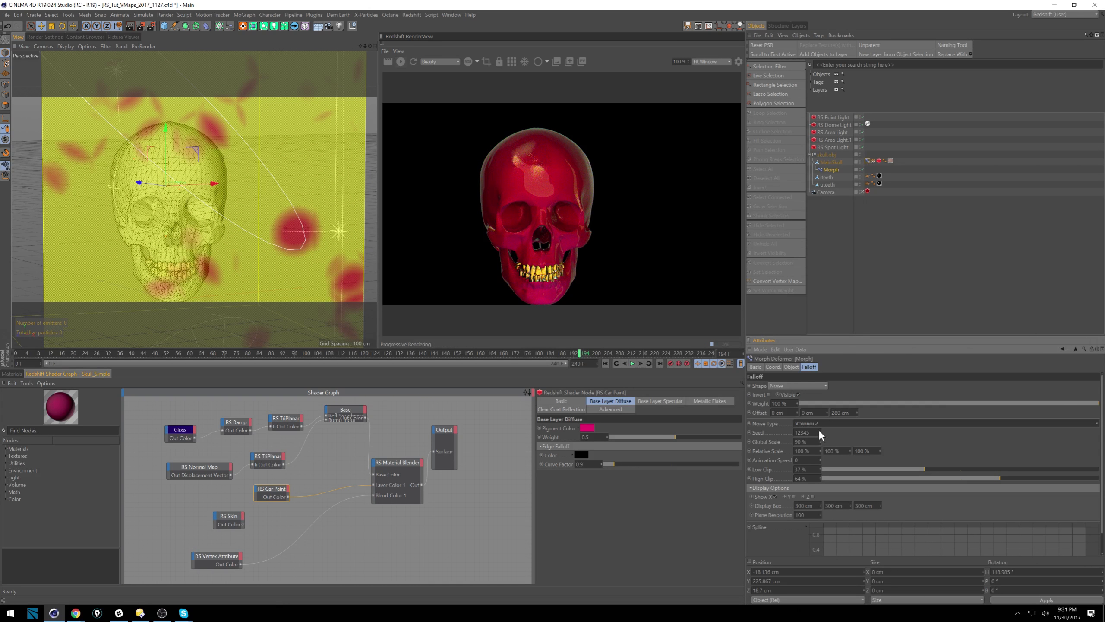
pyautogui.click(825, 422)
pyautogui.click(826, 386)
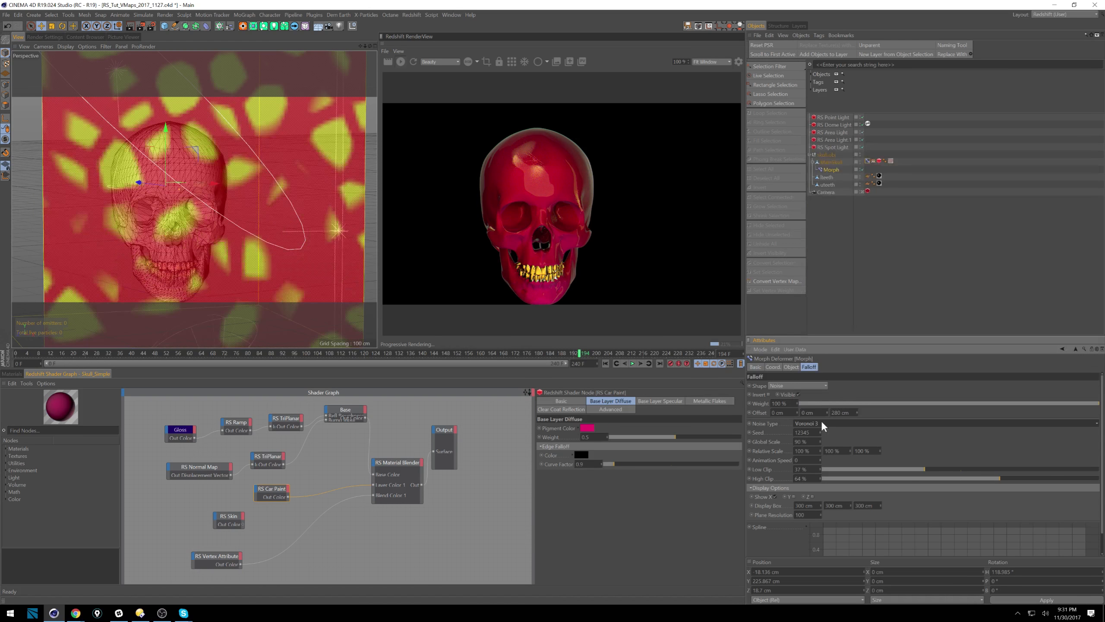
pyautogui.moveTo(820, 431); pyautogui.dragTo(822, 458)
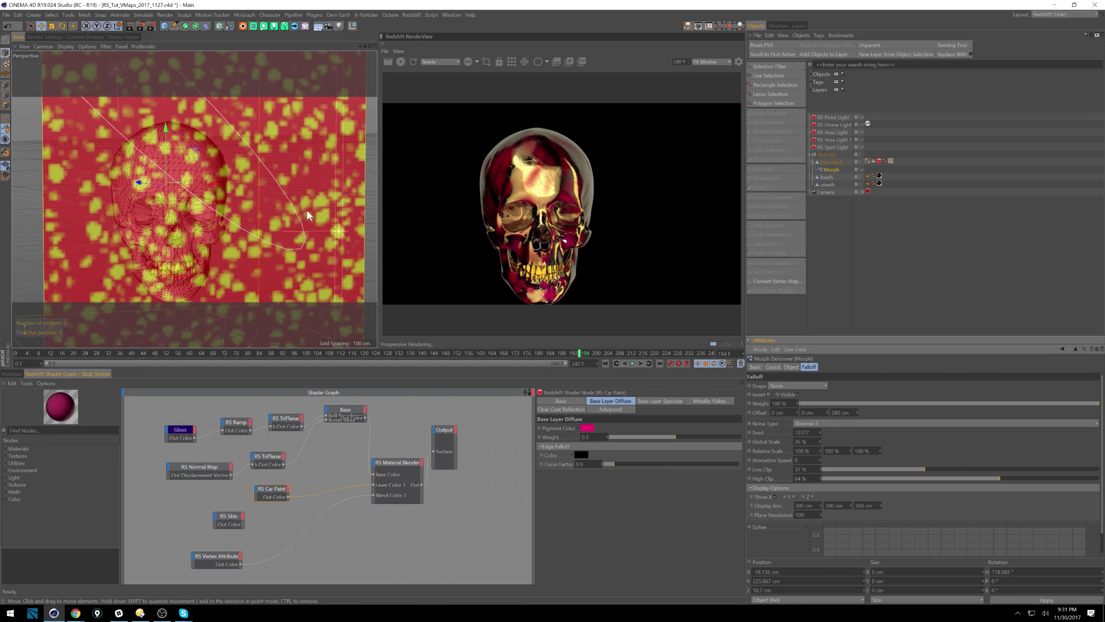
pyautogui.keyDown('alt'); pyautogui.moveTo(310, 193); pyautogui.dragTo(241, 213); pyautogui.keyUp('alt')
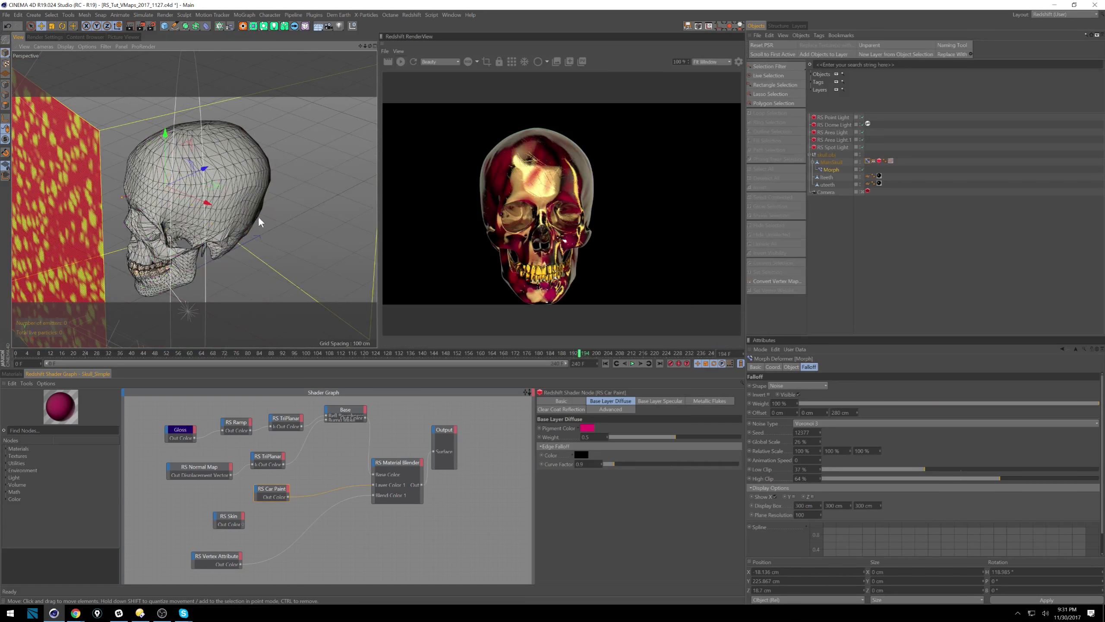
# Replace the material on the MainSkull object with the SkullBase material
pyautogui.moveTo(246, 224)
pyautogui.keyDown('alt'); pyautogui.mouseDown()
pyautogui.moveTo(259, 213)
pyautogui.moveTo(245, 228)
pyautogui.moveTo(254, 225)
pyautogui.mouseUp(); pyautogui.keyUp('alt')
pyautogui.click(280, 224)
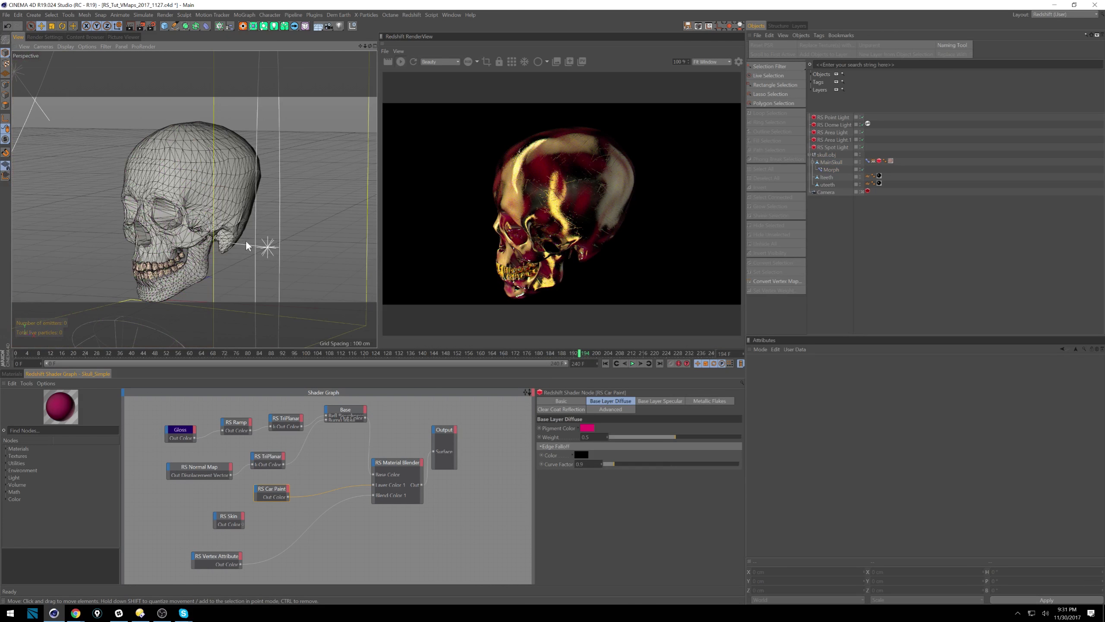
pyautogui.click(227, 237)
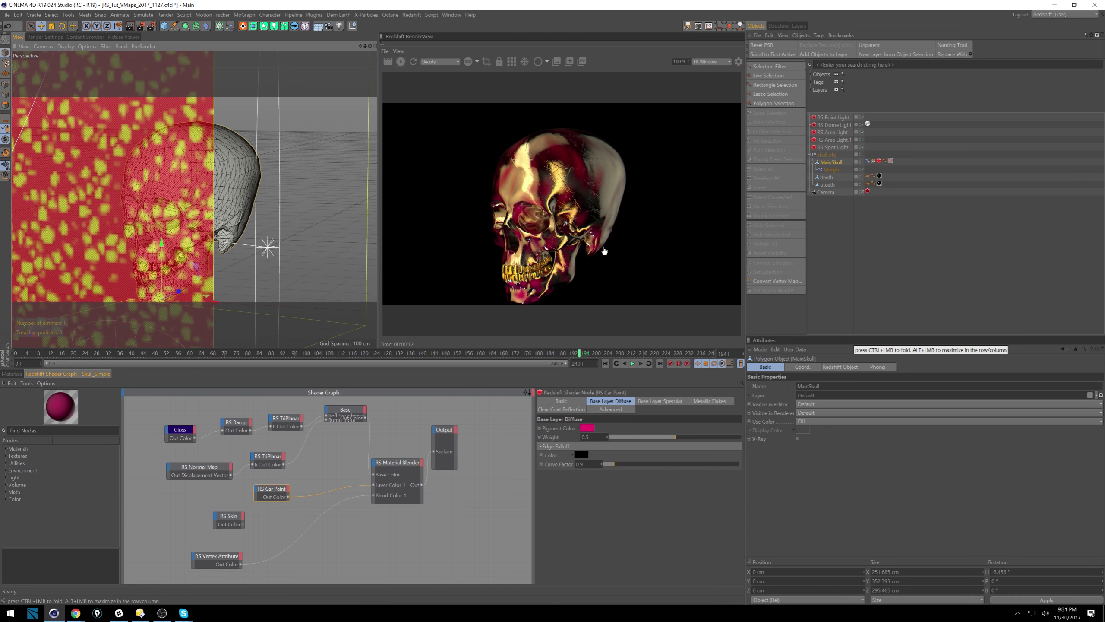
pyautogui.click(17, 374)
pyautogui.click(18, 444)
pyautogui.moveTo(18, 444); pyautogui.dragTo(891, 161)
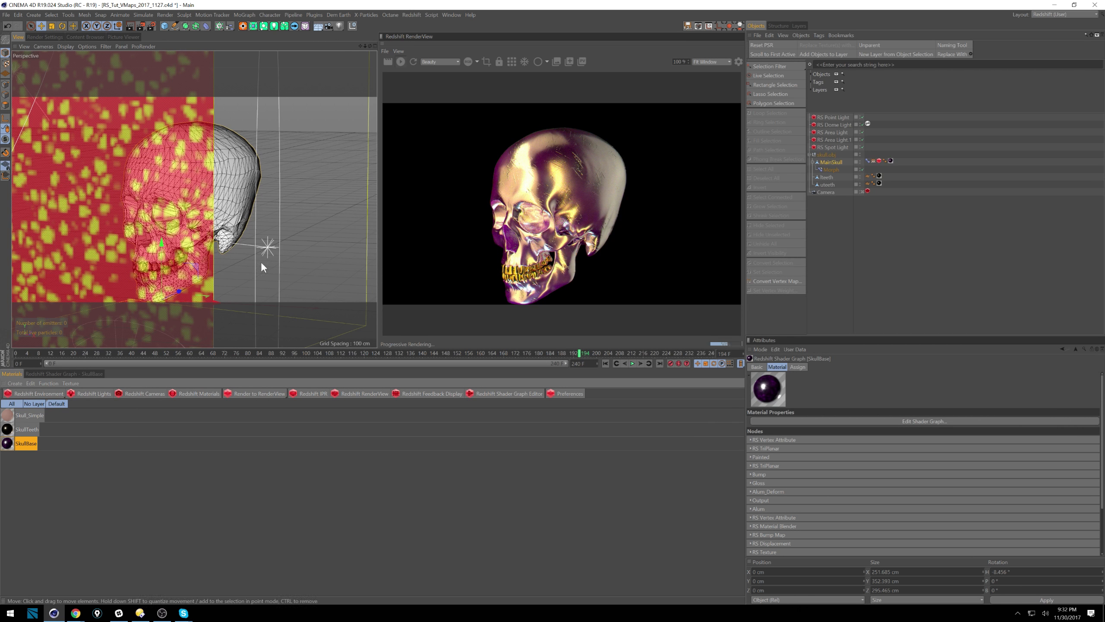
# Open the SkullBase shader graph and examine the RS Vertex Attribute node in the displacement branch and the skull's Vertex Map tag
pyautogui.click(77, 374)
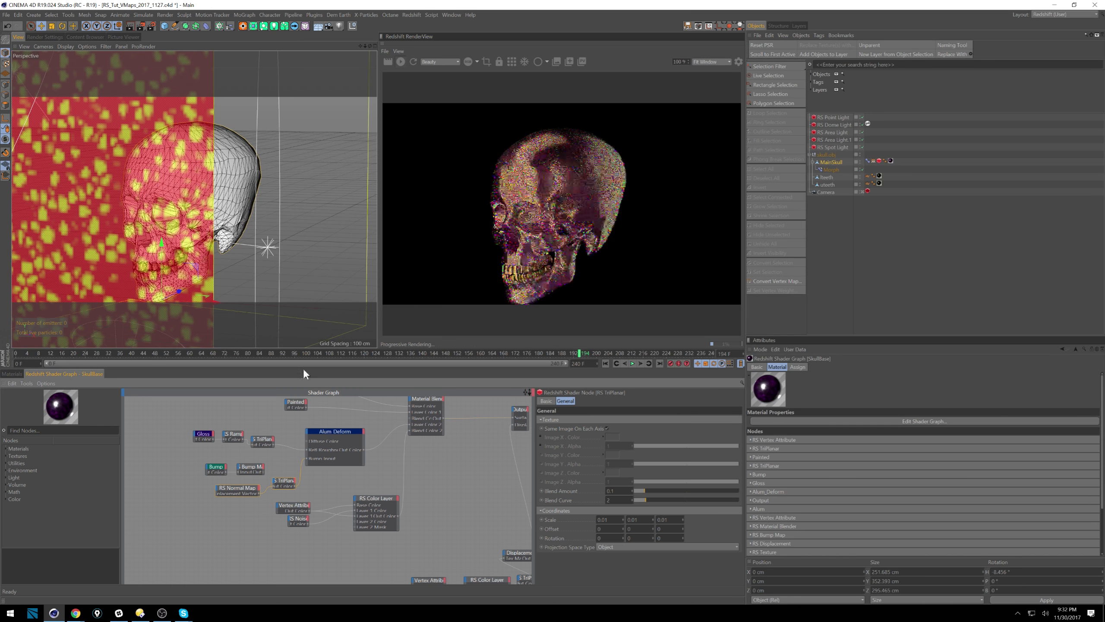
pyautogui.scroll(-2, 438, 504)
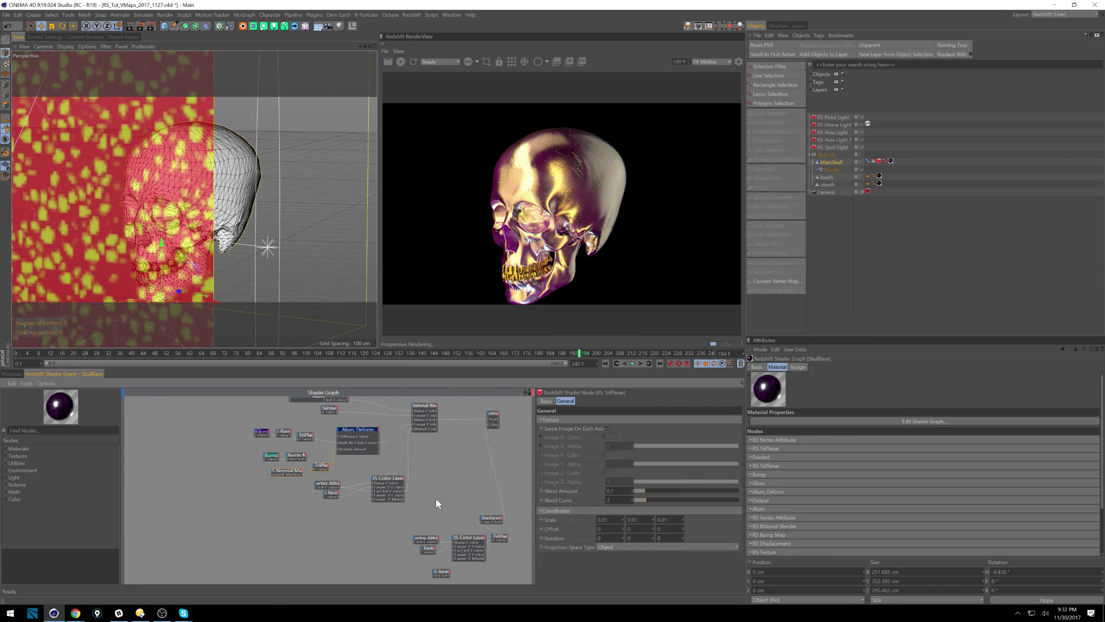
pyautogui.scroll(2, 461, 505)
pyautogui.moveTo(429, 477); pyautogui.dragTo(275, 436, button='middle')
pyautogui.scroll(3, 338, 492)
pyautogui.moveTo(394, 467); pyautogui.dragTo(375, 412, button='middle')
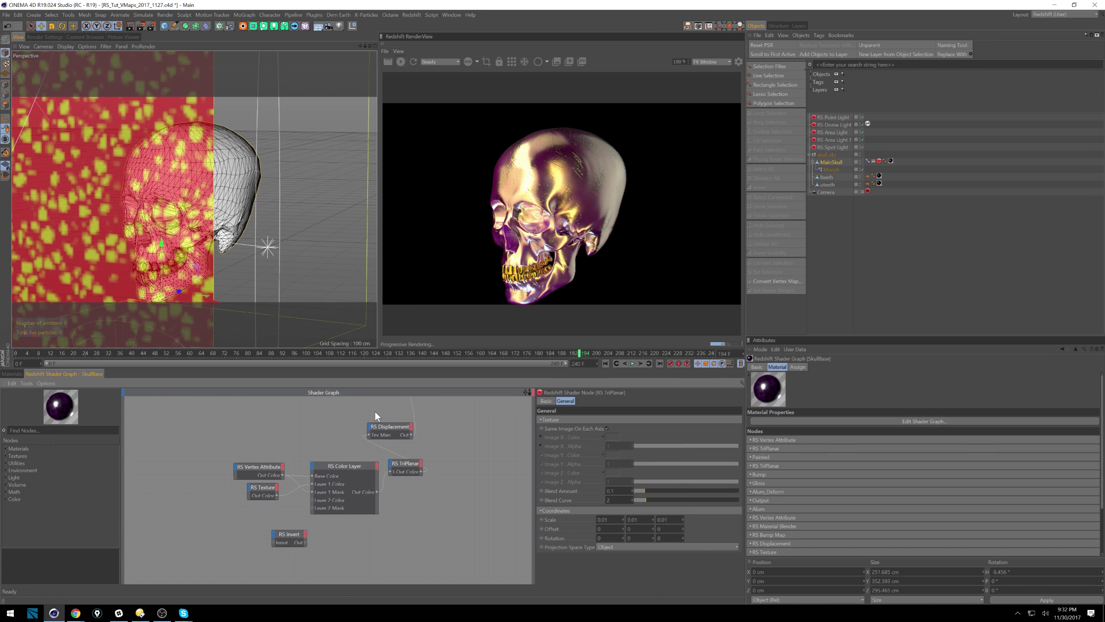
pyautogui.click(266, 470)
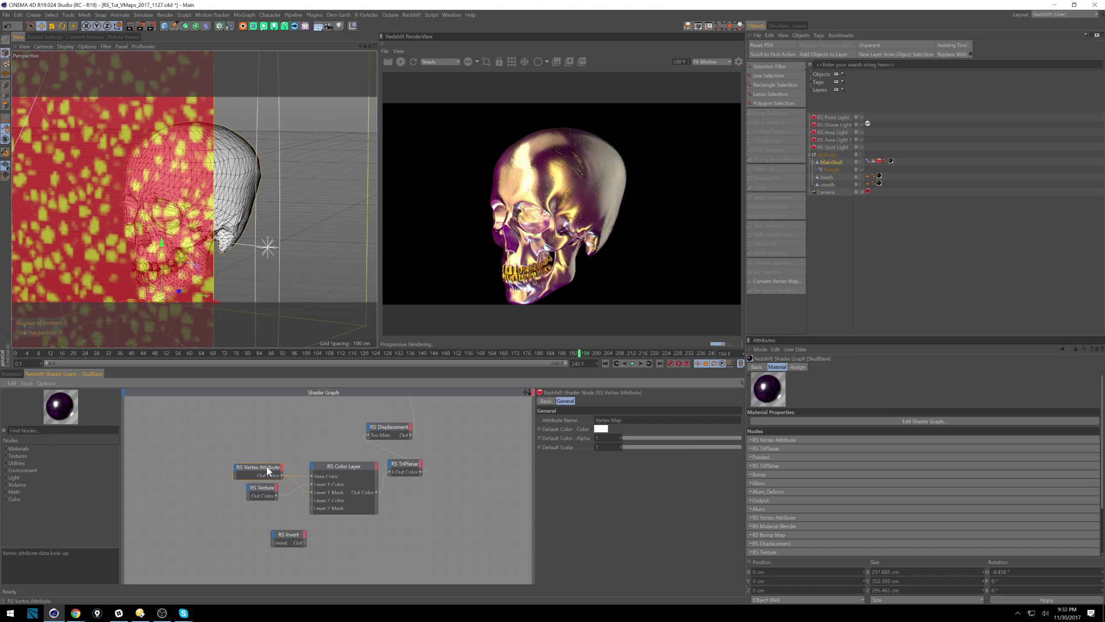
pyautogui.click(877, 162)
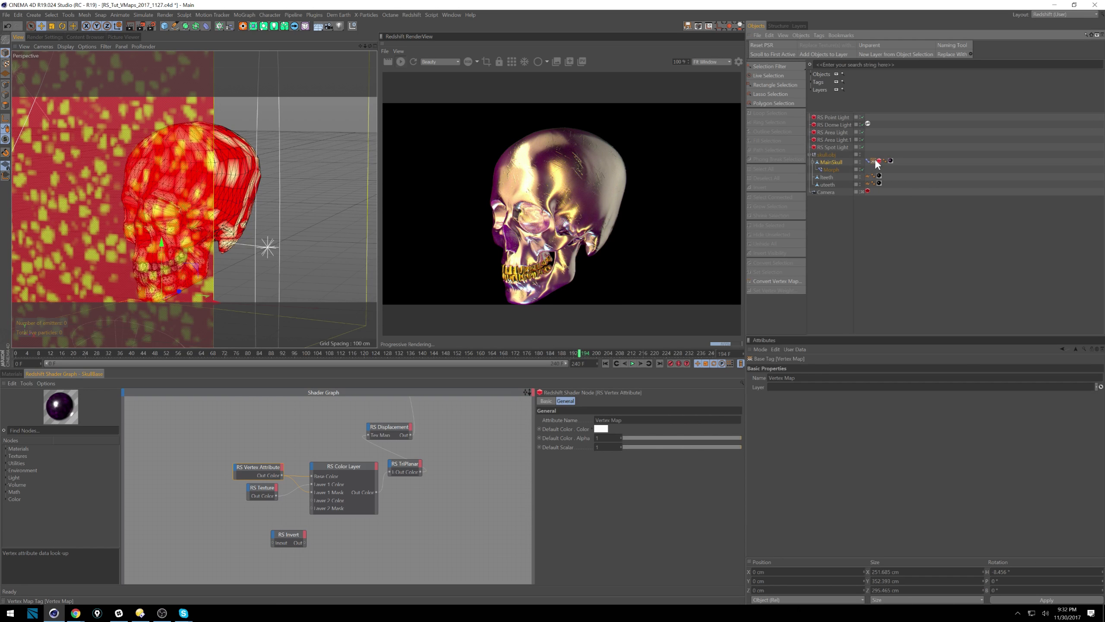
# Spread the RS Vertex Attribute and RS Texture nodes farther from the RS Color Layer node in the displacement branch
pyautogui.click(279, 476)
pyautogui.moveTo(270, 470); pyautogui.dragTo(224, 462)
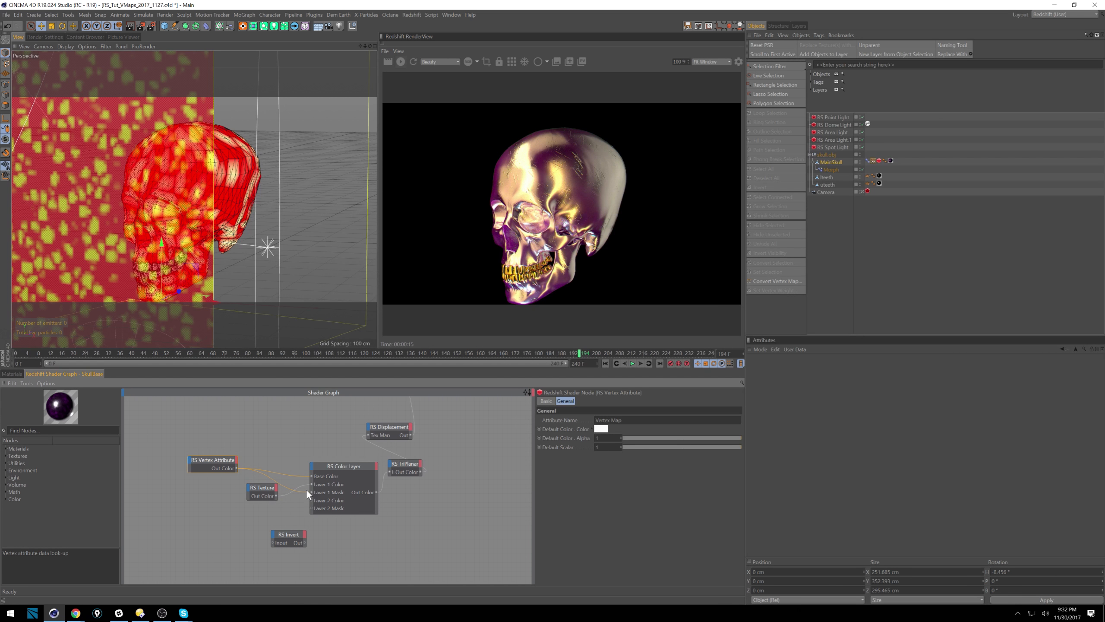
pyautogui.click(269, 492)
pyautogui.moveTo(241, 495); pyautogui.dragTo(241, 484)
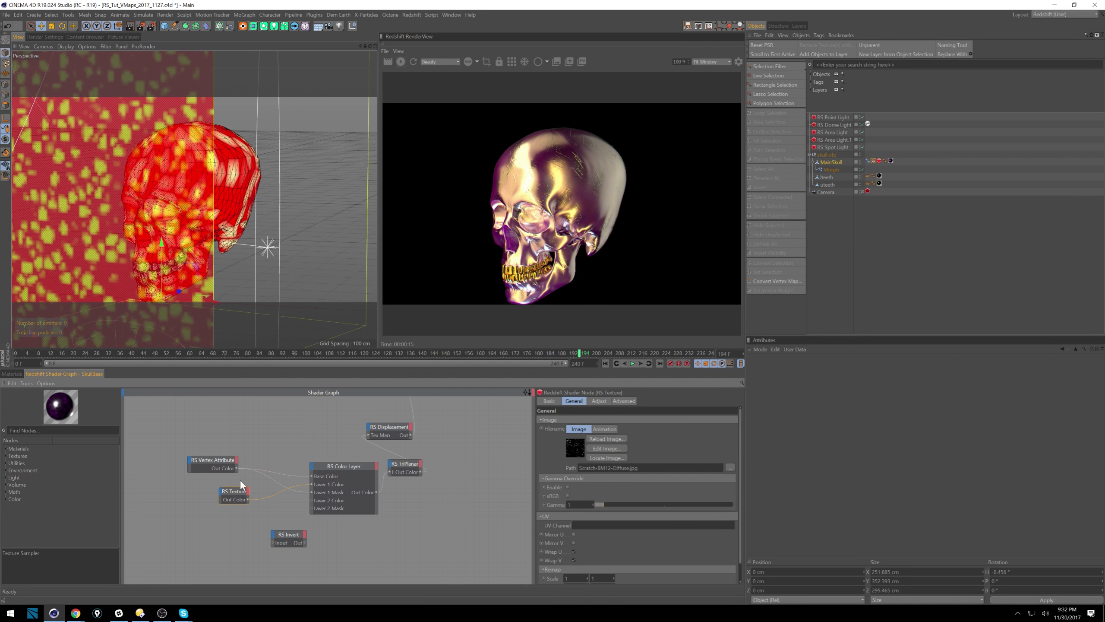
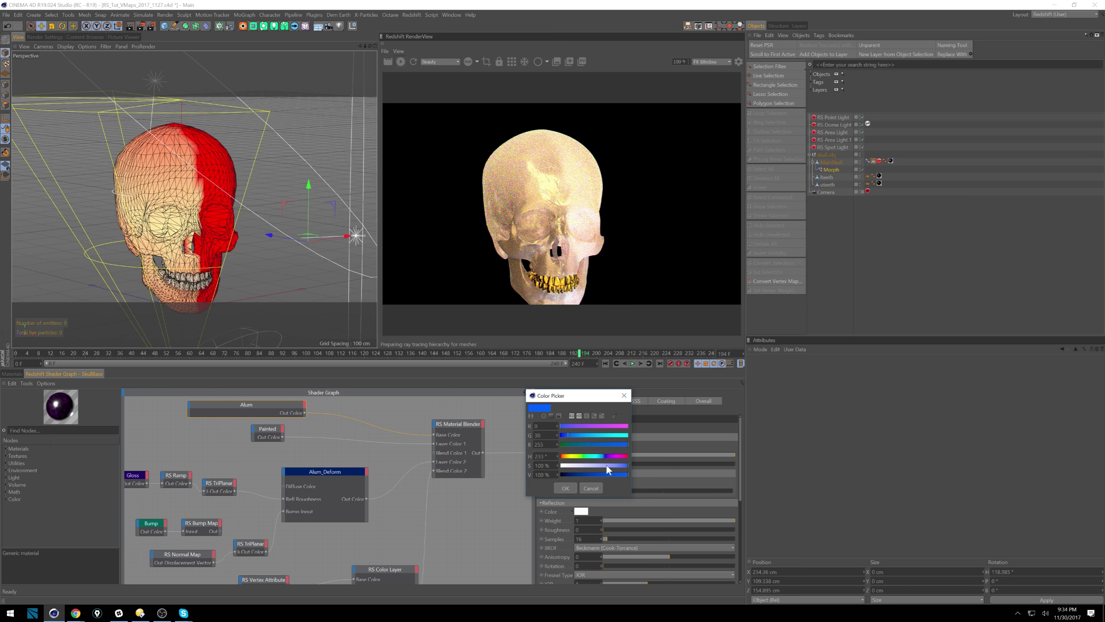
# Apply a fully saturated blue as the Alum material's diffuse color and check it on the skull
pyautogui.click(565, 488)
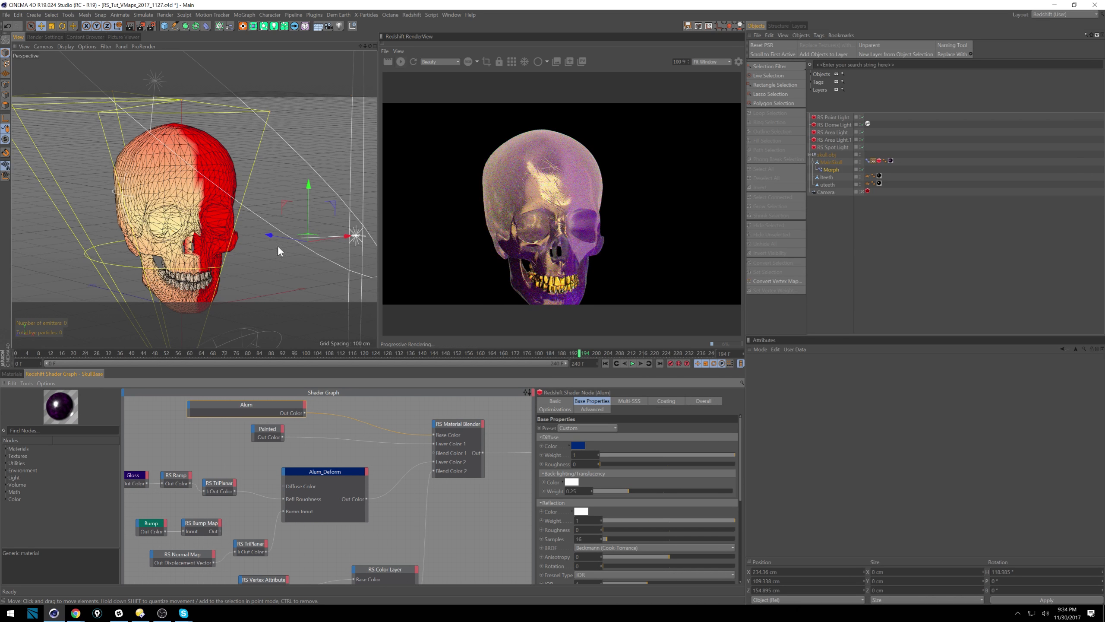
pyautogui.keyDown('alt'); pyautogui.moveTo(225, 224); pyautogui.dragTo(226, 232); pyautogui.keyUp('alt')
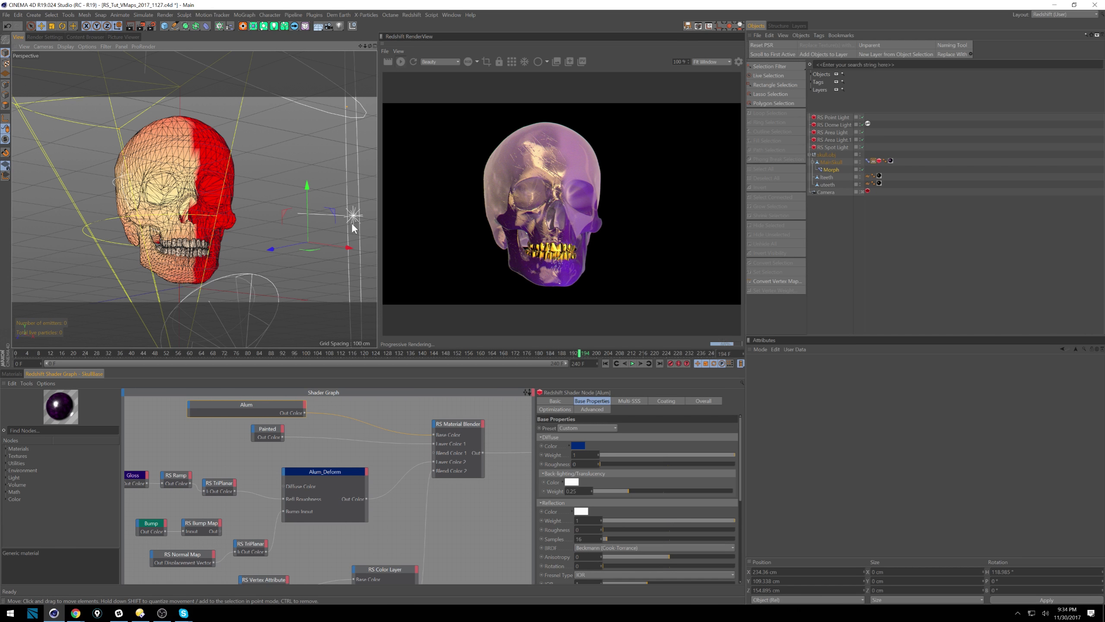
# Close the skull project without saving changes, and enlarge the viewport and render view in the empty scene
pyautogui.click(17, 373)
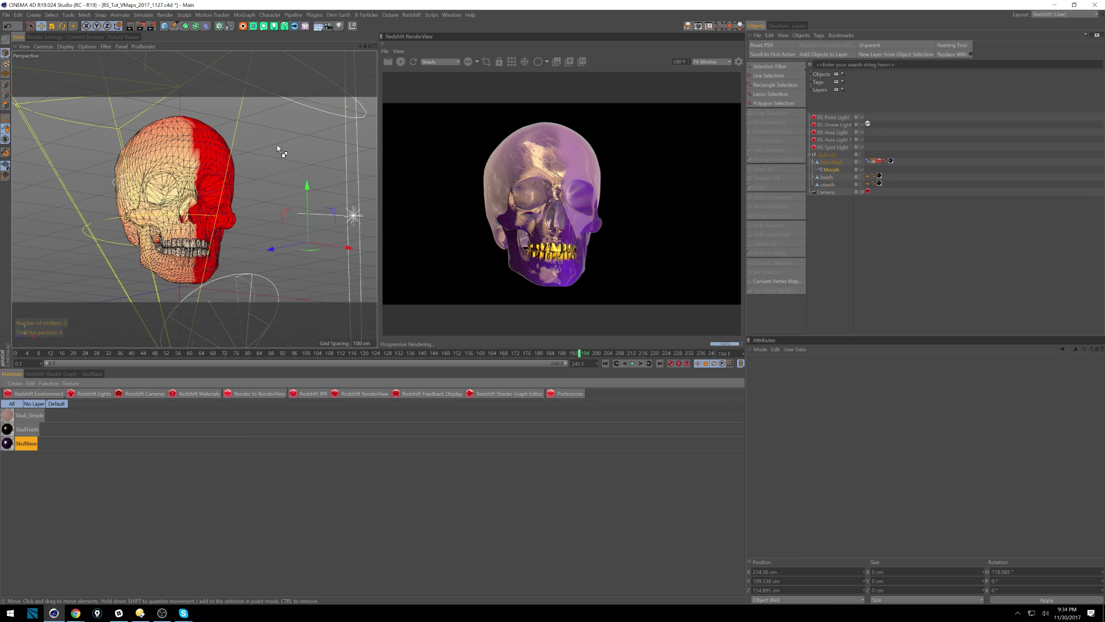
pyautogui.hotkey('ctrl', 'F4')
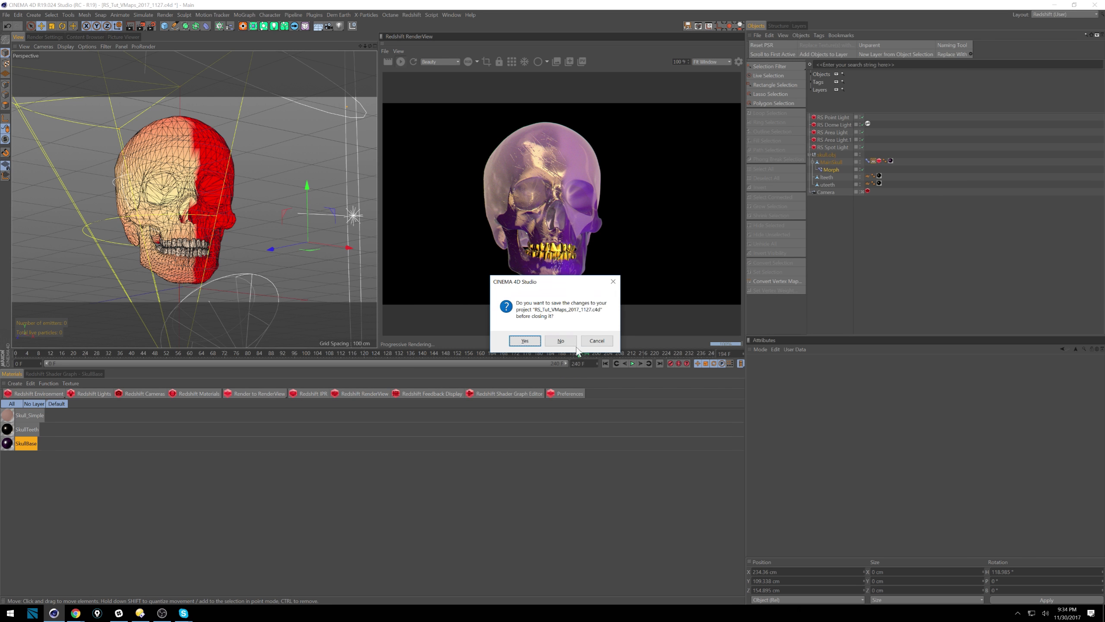
pyautogui.click(561, 338)
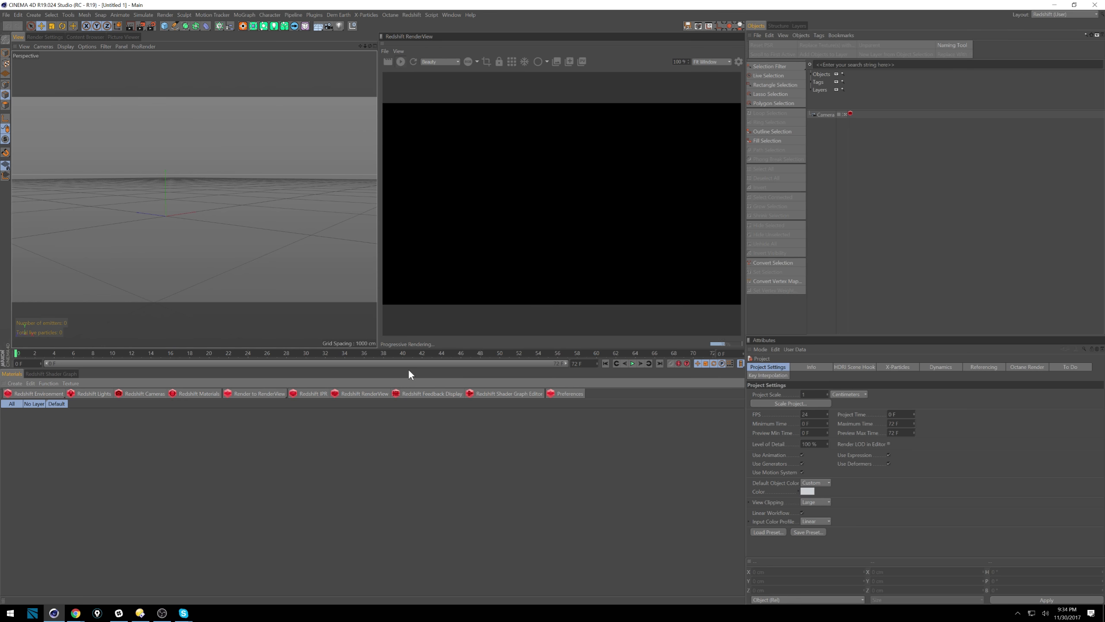
pyautogui.moveTo(411, 368); pyautogui.dragTo(409, 431)
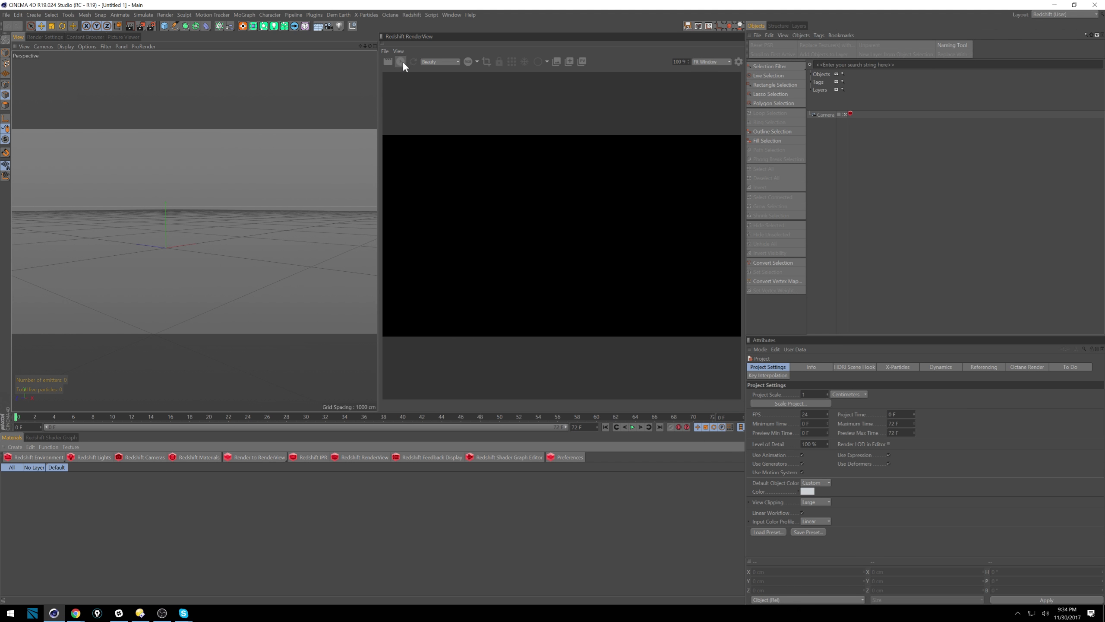
# Add a MoGraph Cloner object to the empty scene
pyautogui.click(195, 27)
pyautogui.click(194, 26)
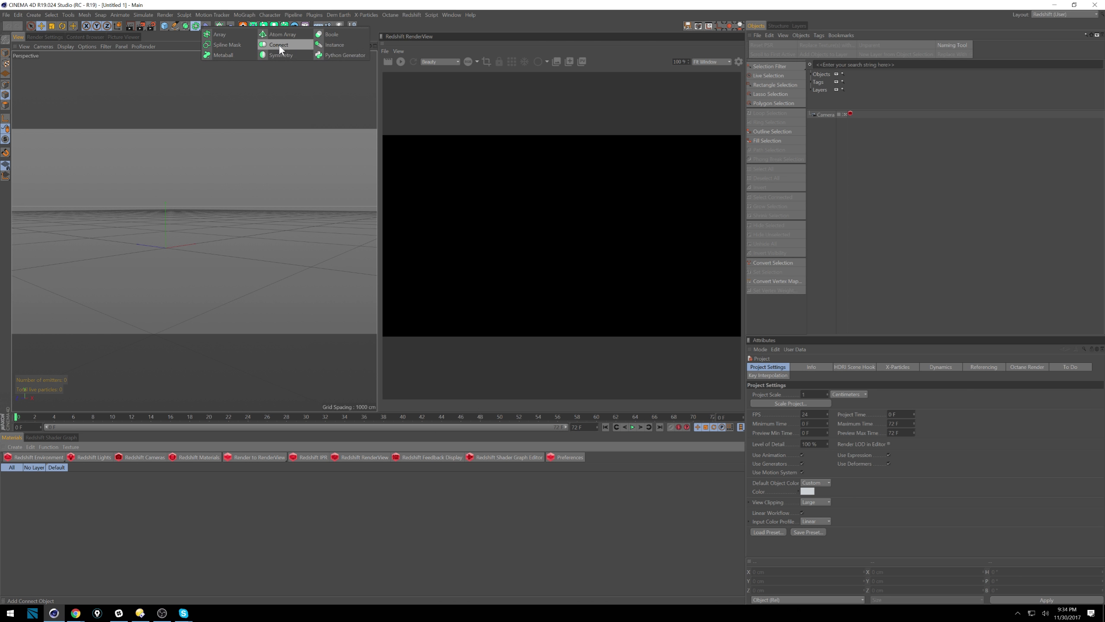
pyautogui.click(220, 25)
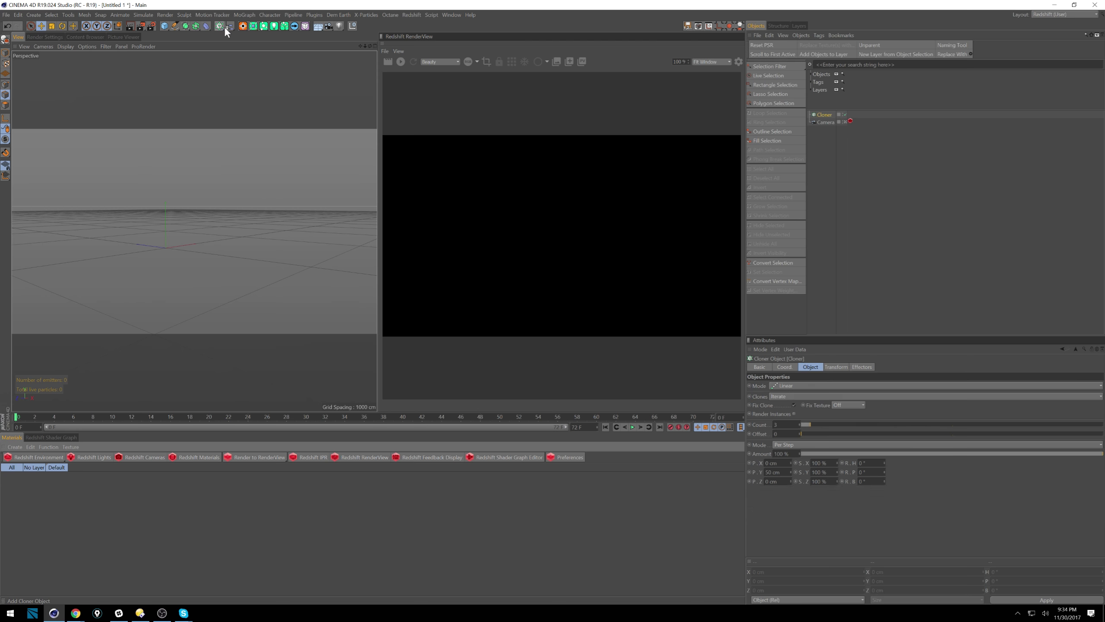
# Merge the Redshift proxy Tree_01.rs from the RS_Tut_Proxies project's Proxies folder into the scene
pyautogui.click(758, 36)
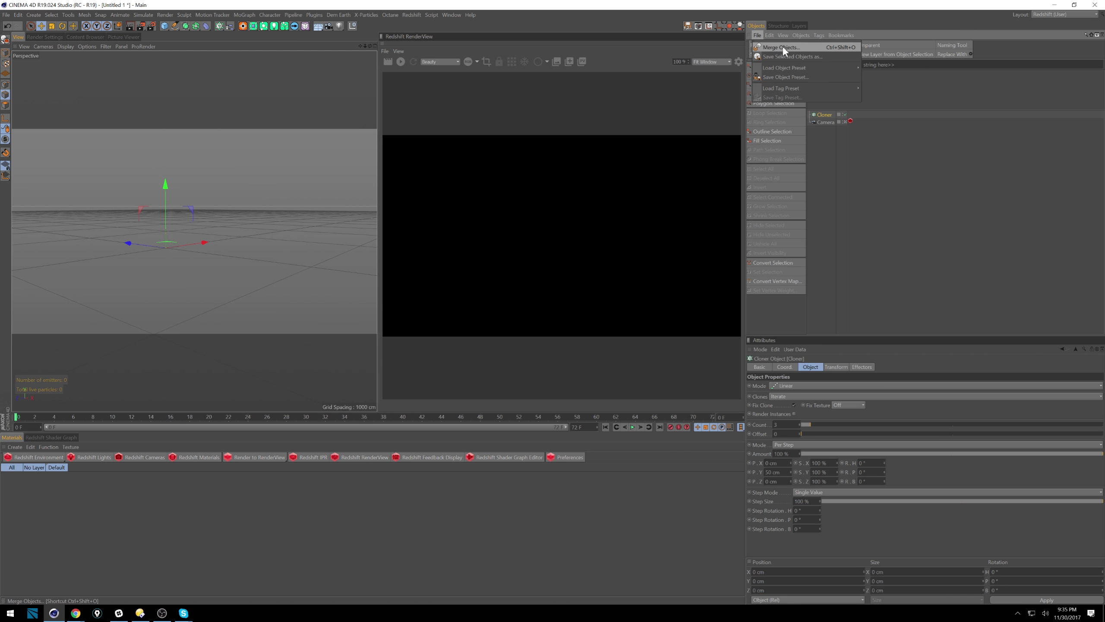
pyautogui.click(789, 47)
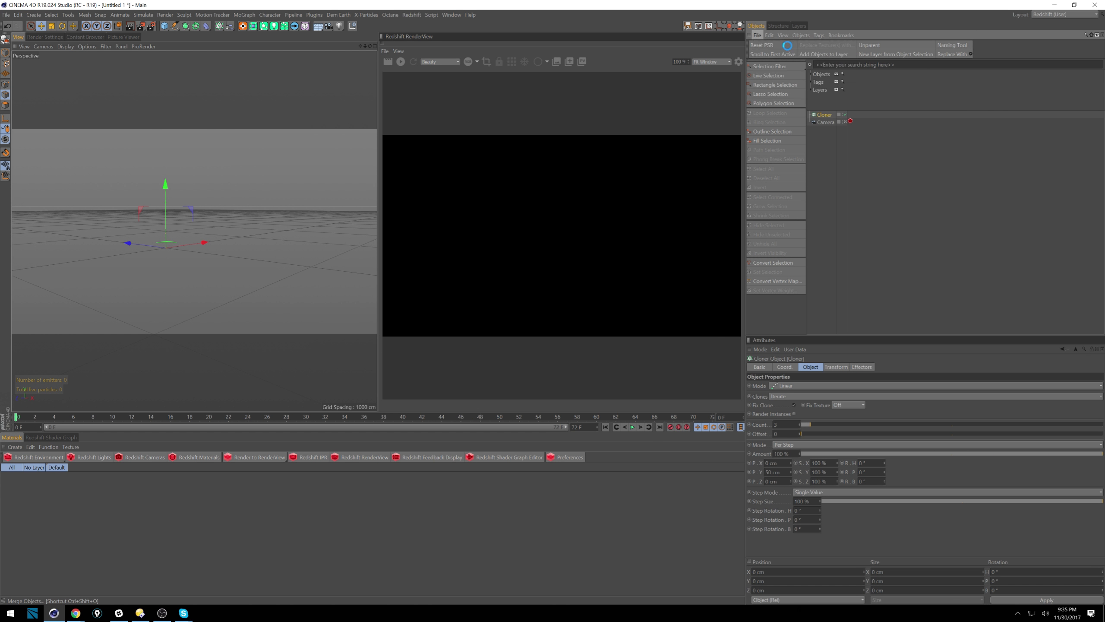
pyautogui.click(205, 20)
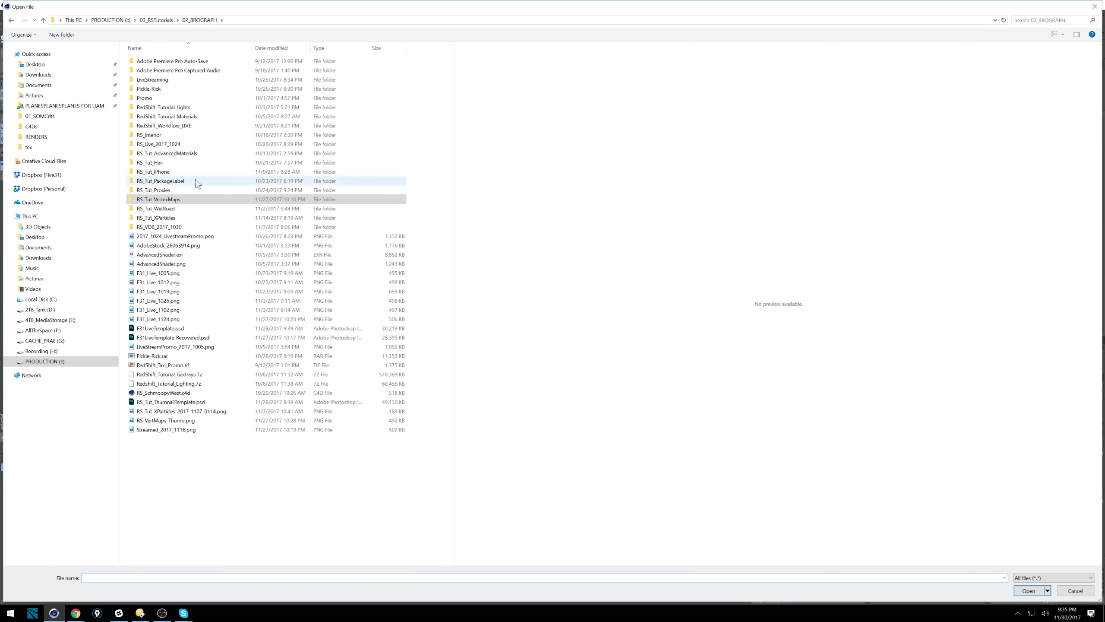
pyautogui.doubleClick(168, 190)
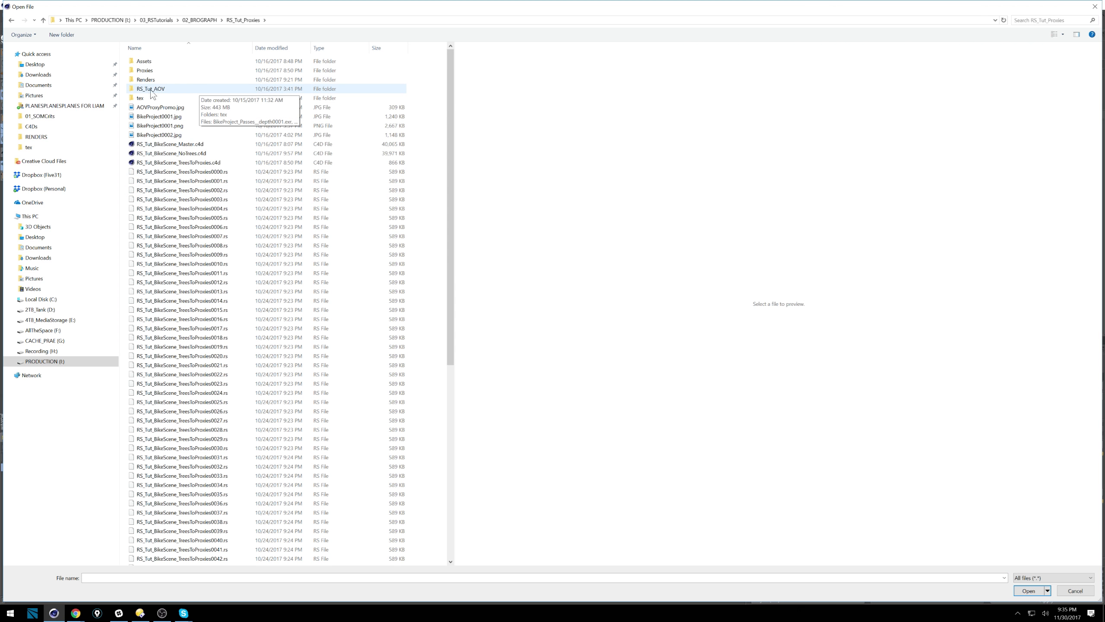
pyautogui.doubleClick(148, 70)
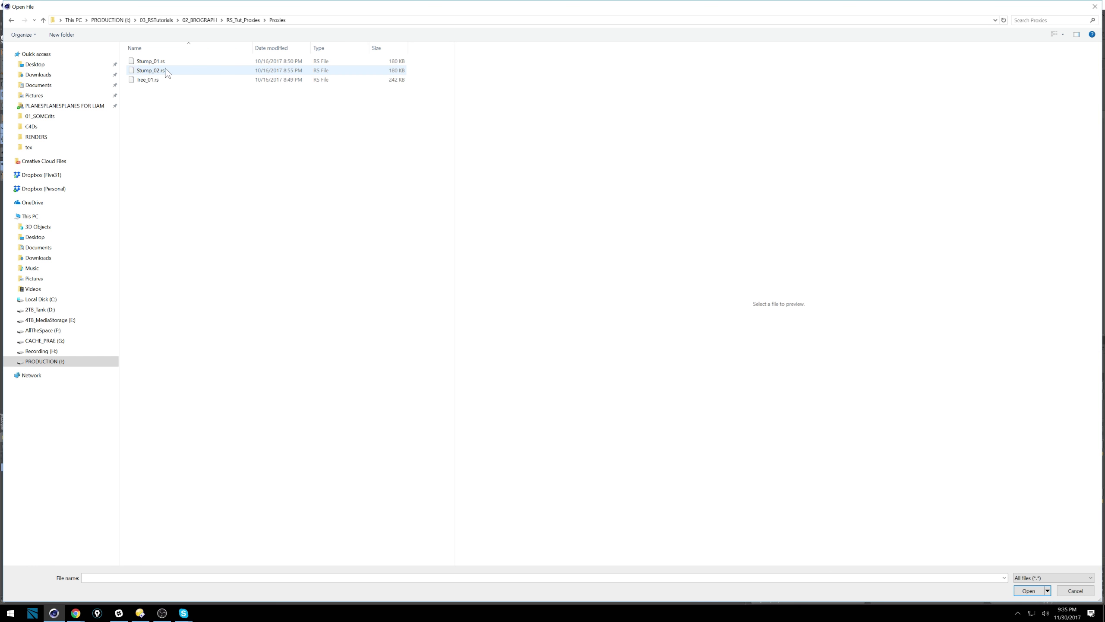
pyautogui.click(178, 81)
pyautogui.doubleClick(178, 79)
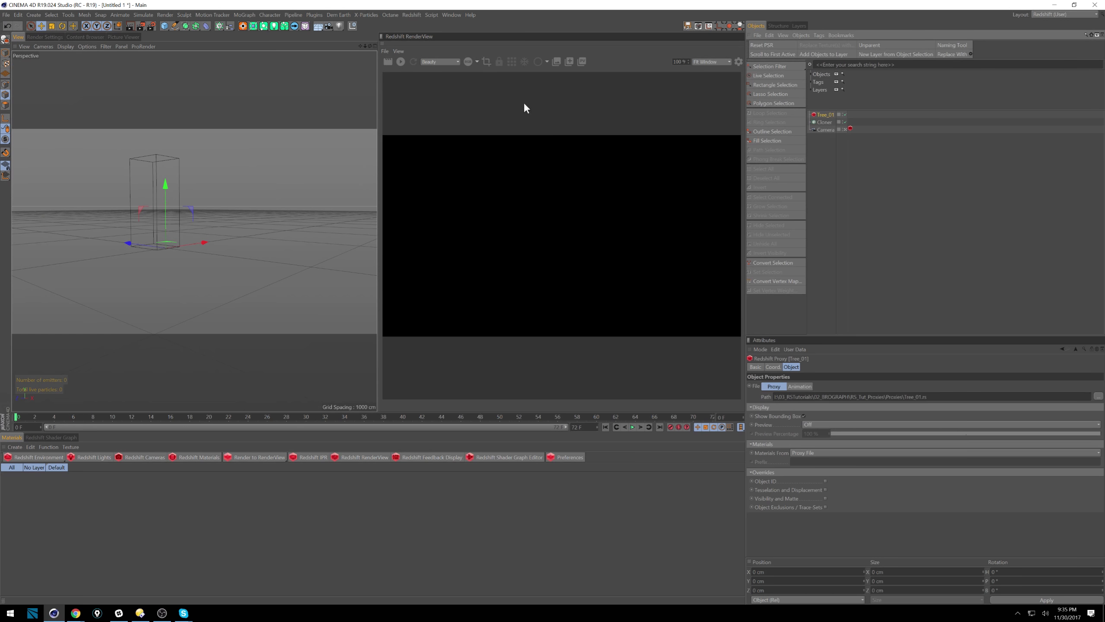
# Add a Redshift dome light and attach an HDRI Link tag to it
pyautogui.click(103, 457)
pyautogui.click(144, 497)
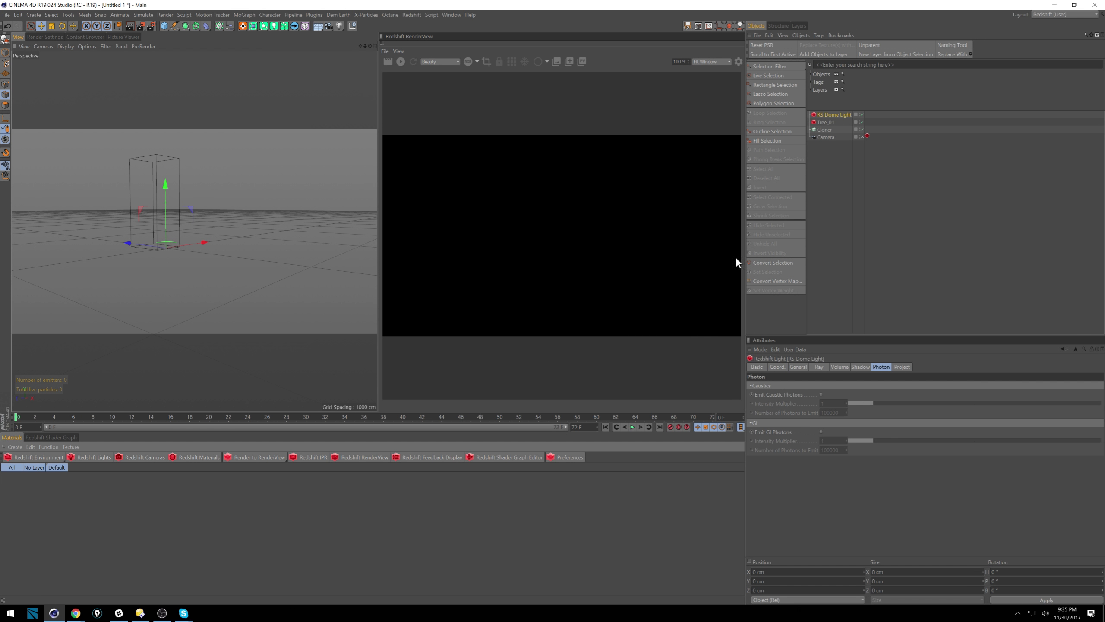
pyautogui.rightClick(838, 113)
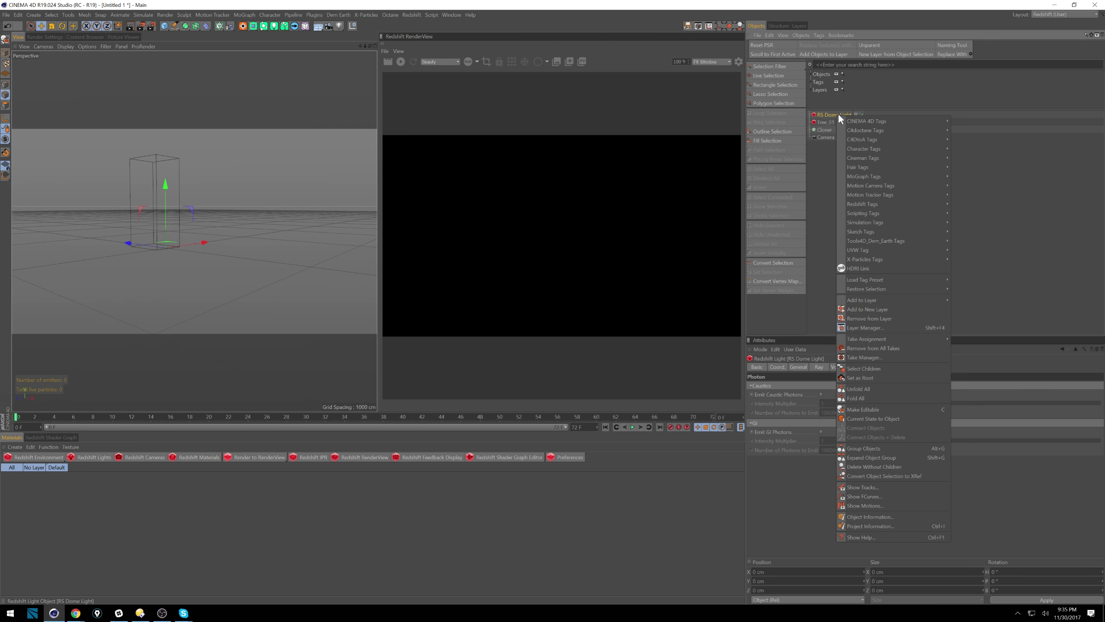
pyautogui.click(859, 268)
# Load the Mamoth Cave Entrance HDRI from the Road Trip pack into the dome light's HDRI Link tag
pyautogui.click(770, 387)
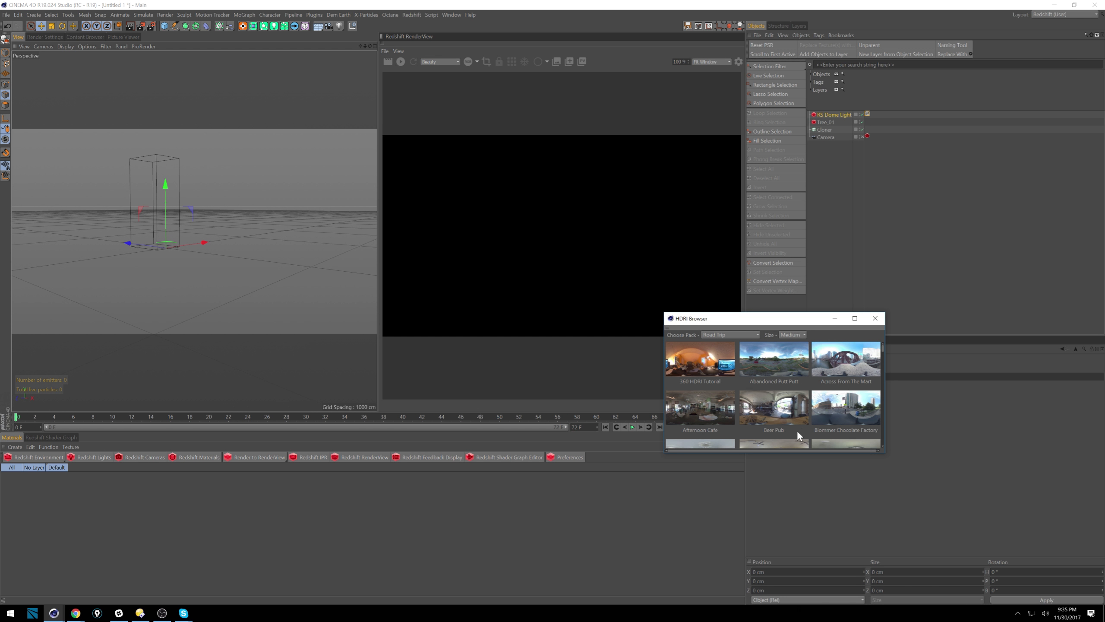
pyautogui.scroll(-1, 797, 430)
pyautogui.moveTo(883, 352); pyautogui.dragTo(881, 402)
pyautogui.scroll(3, 852, 381)
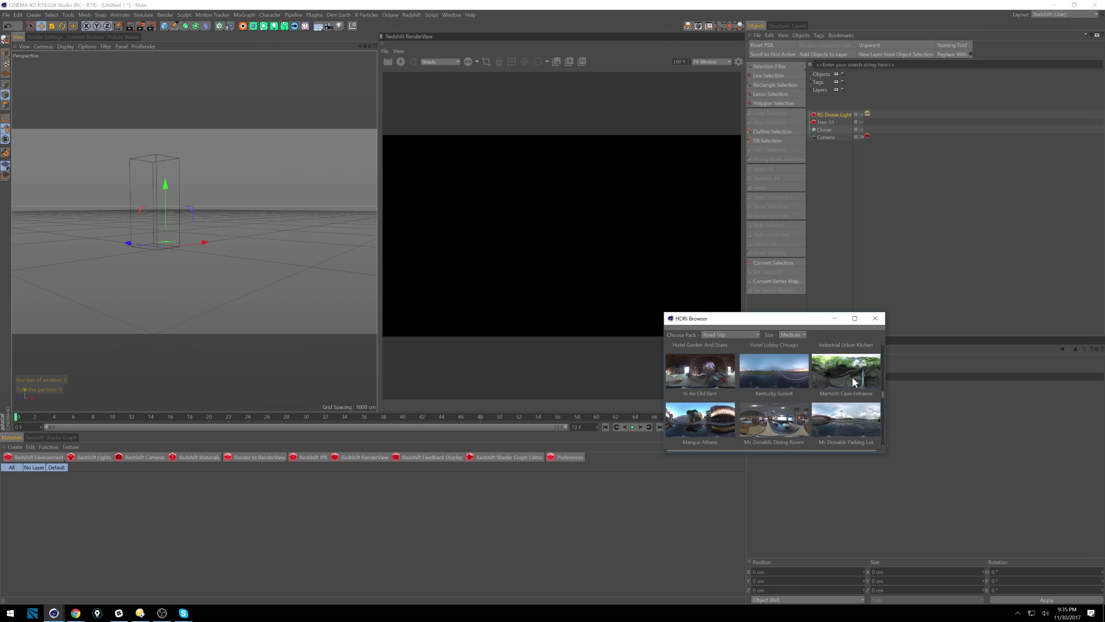
pyautogui.click(883, 318)
# Link the RS Dome Light's Dome Map to its HDRI Link tag and start the live Redshift render
pyautogui.click(838, 116)
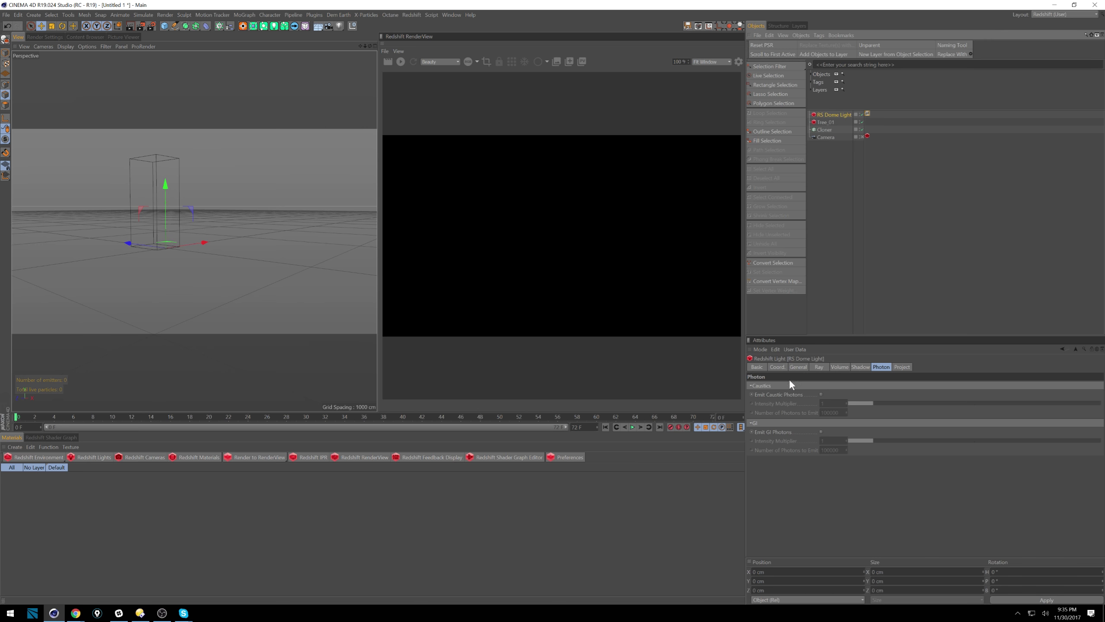
pyautogui.click(800, 365)
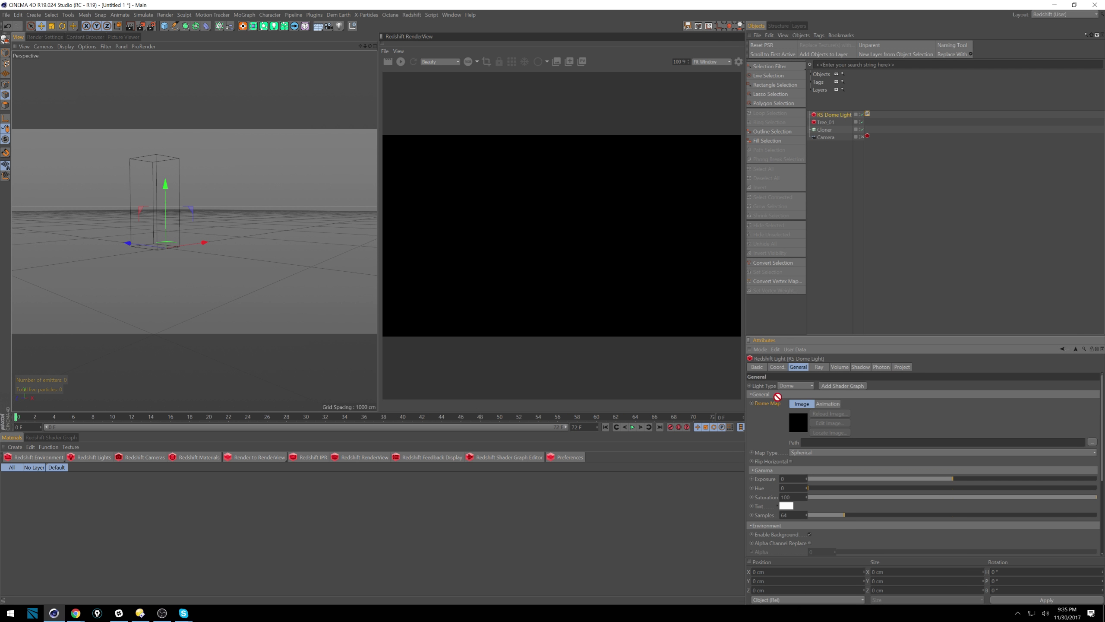
pyautogui.moveTo(777, 397); pyautogui.dragTo(868, 115)
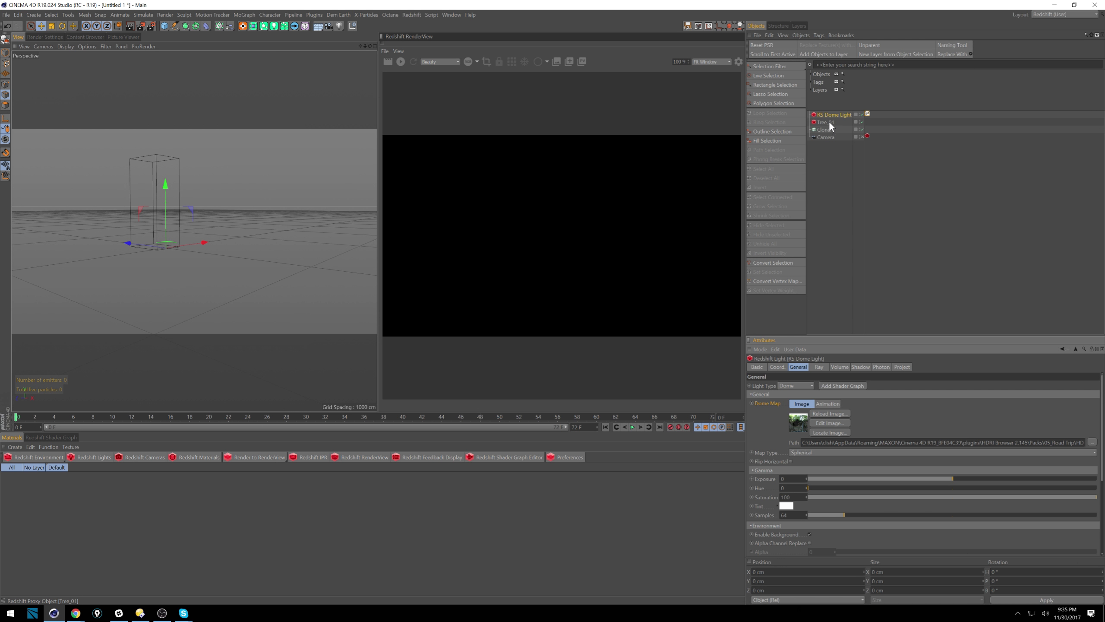
pyautogui.click(400, 61)
# Make the Tree_01 proxy a child of the Cloner object
pyautogui.click(826, 122)
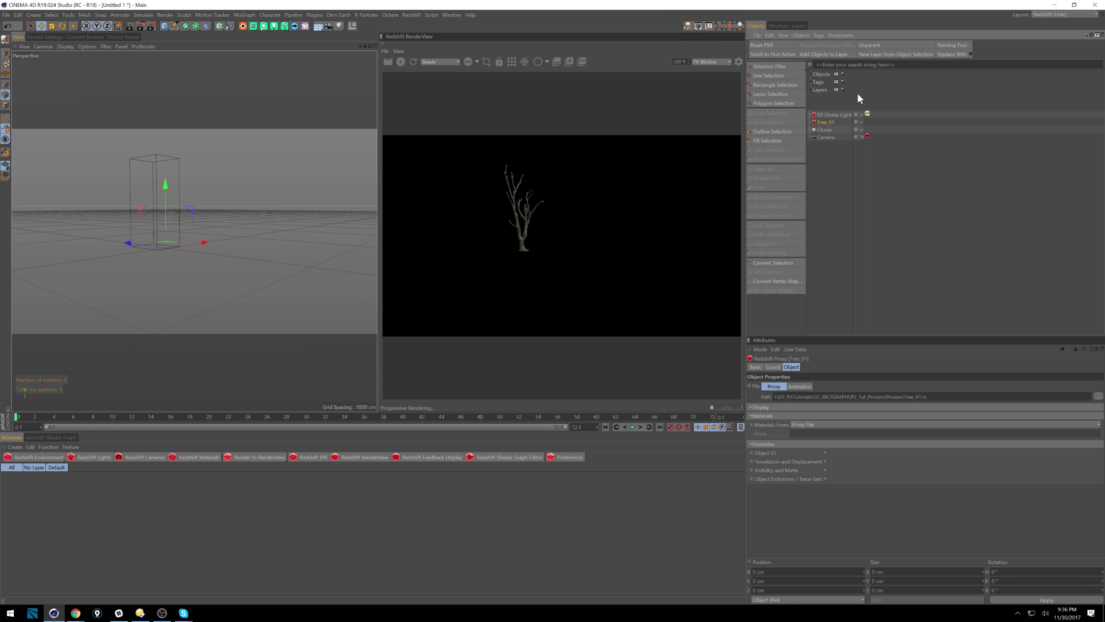
pyautogui.keyDown('alt'); pyautogui.moveTo(191, 209); pyautogui.dragTo(148, 268, button='right'); pyautogui.keyUp('alt')
pyautogui.keyDown('alt'); pyautogui.moveTo(147, 264); pyautogui.dragTo(134, 284, button='middle'); pyautogui.keyUp('alt')
pyautogui.scroll(-5, 138, 215)
pyautogui.keyDown('alt'); pyautogui.moveTo(140, 229); pyautogui.dragTo(135, 258, button='middle'); pyautogui.keyUp('alt')
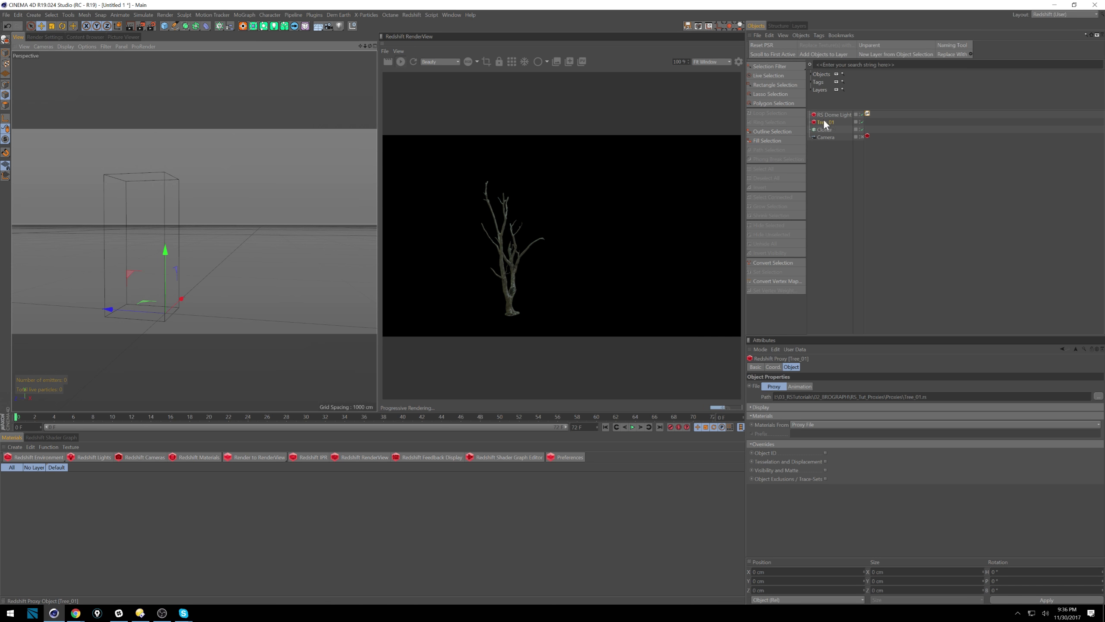
pyautogui.moveTo(826, 122); pyautogui.dragTo(827, 130)
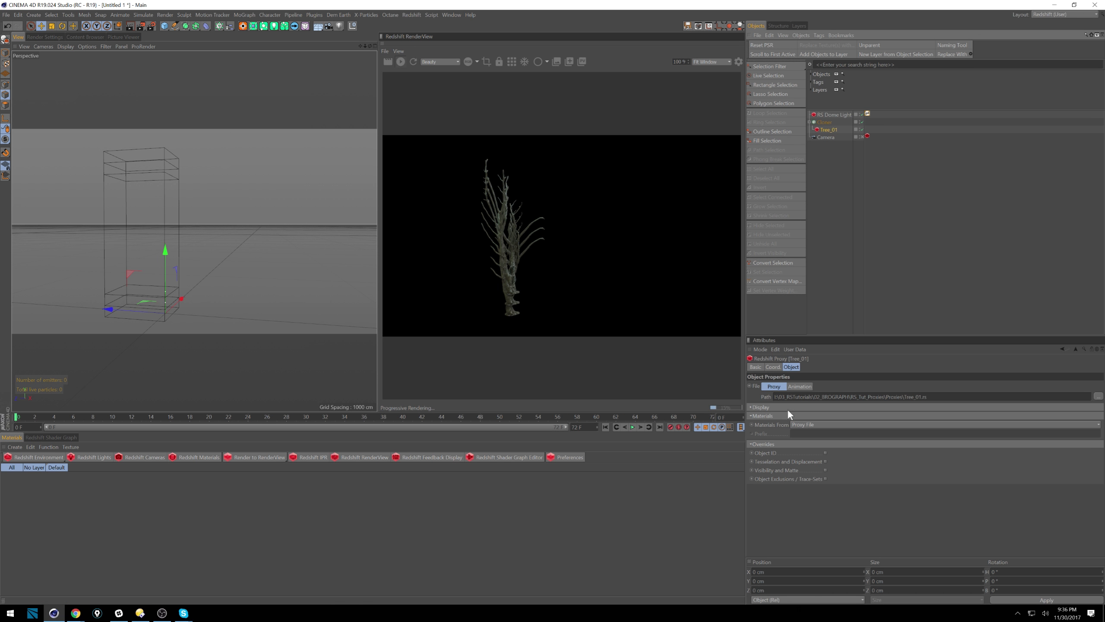
# Try the Cloner in Honeycomb Array mode and switch it to Radial mode
pyautogui.click(824, 121)
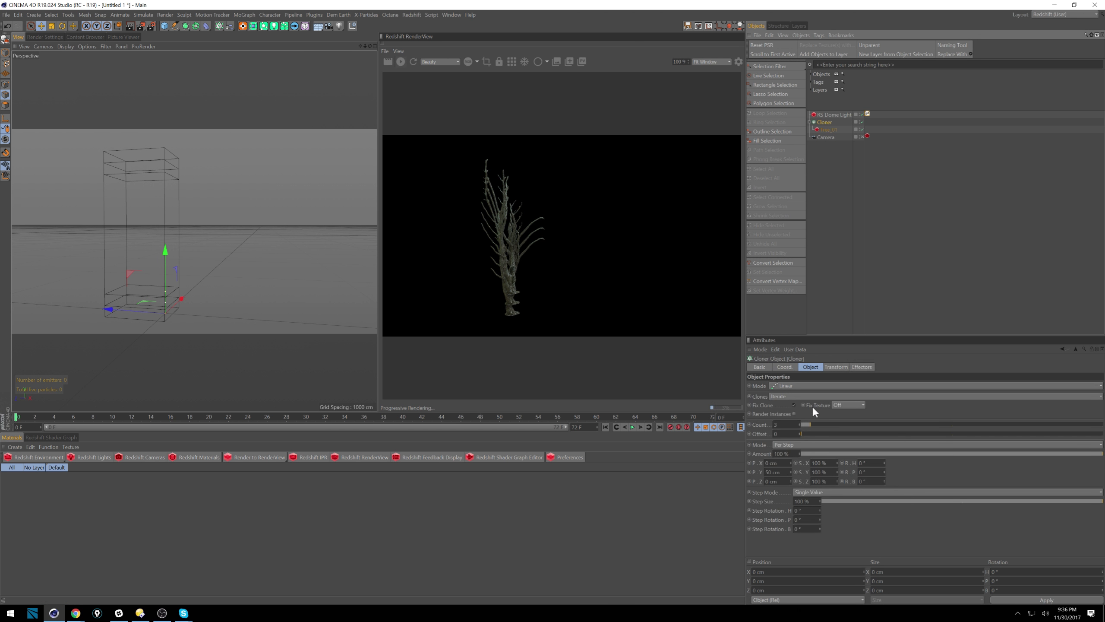
pyautogui.click(806, 383)
pyautogui.click(817, 430)
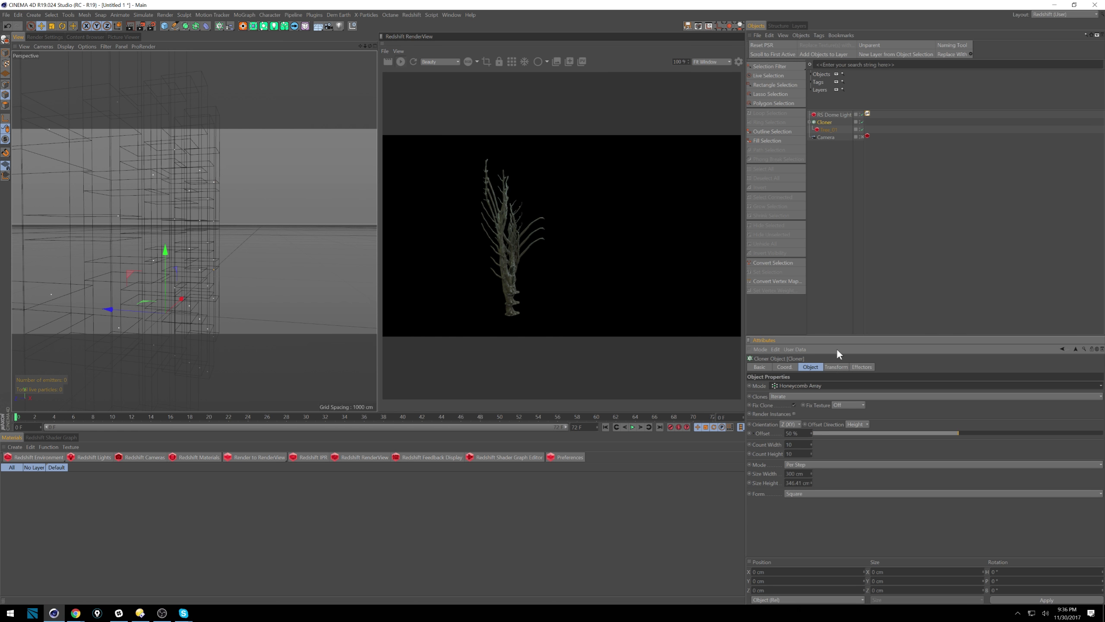
pyautogui.click(820, 384)
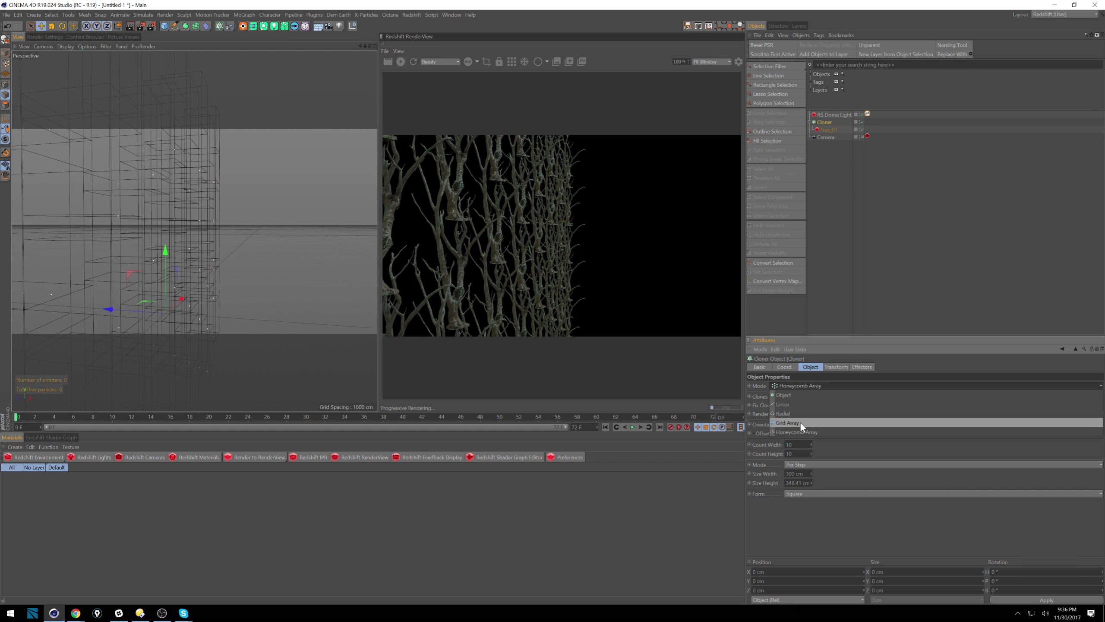
pyautogui.click(800, 422)
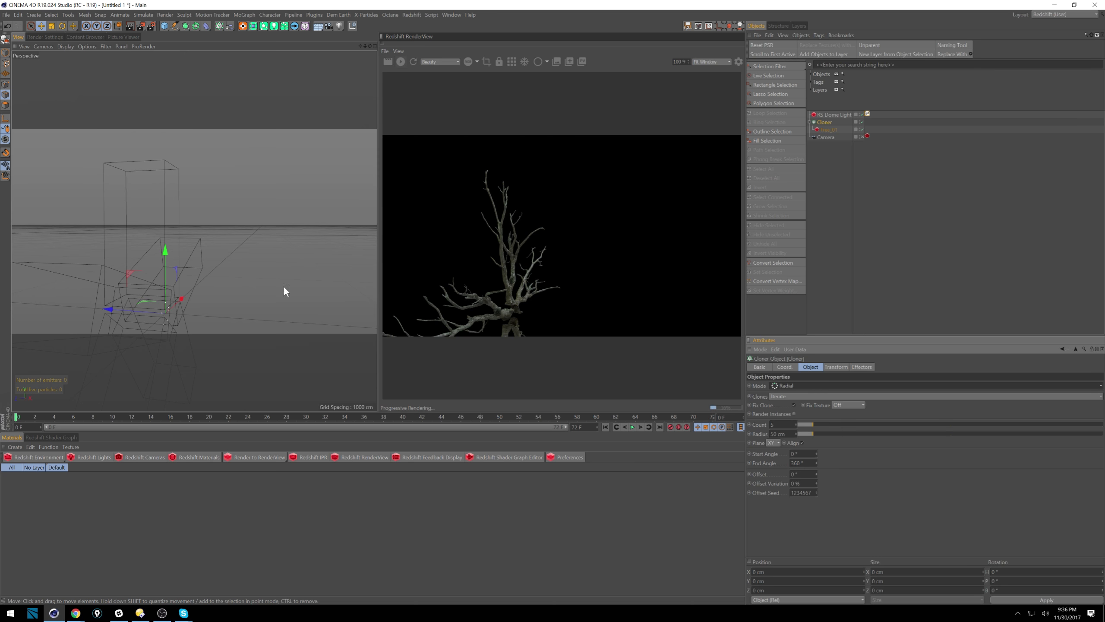
pyautogui.keyDown('alt'); pyautogui.moveTo(200, 228); pyautogui.dragTo(145, 249, button='right'); pyautogui.keyUp('alt')
pyautogui.keyDown('alt'); pyautogui.moveTo(193, 260); pyautogui.dragTo(218, 248); pyautogui.keyUp('alt')
pyautogui.keyDown('alt'); pyautogui.moveTo(217, 248); pyautogui.dragTo(197, 237, button='right'); pyautogui.keyUp('alt')
pyautogui.keyDown('alt'); pyautogui.moveTo(197, 237); pyautogui.dragTo(180, 228, button='middle'); pyautogui.keyUp('alt')
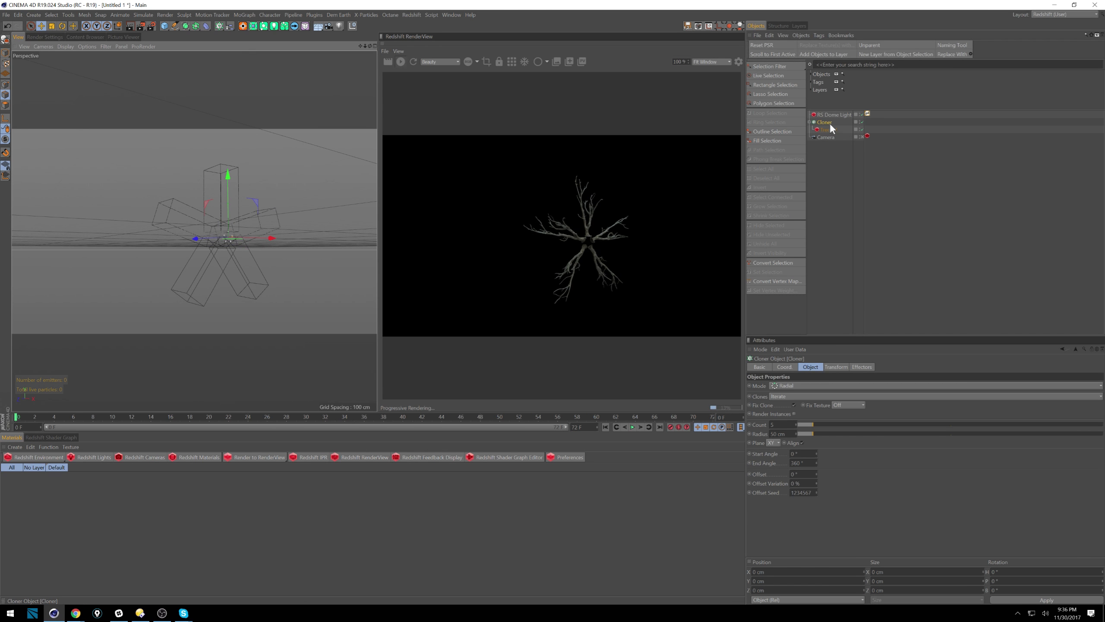
# Enable Render Instances on the radial Cloner and set its count to 37 and its radius to 2704 cm
pyautogui.click(793, 413)
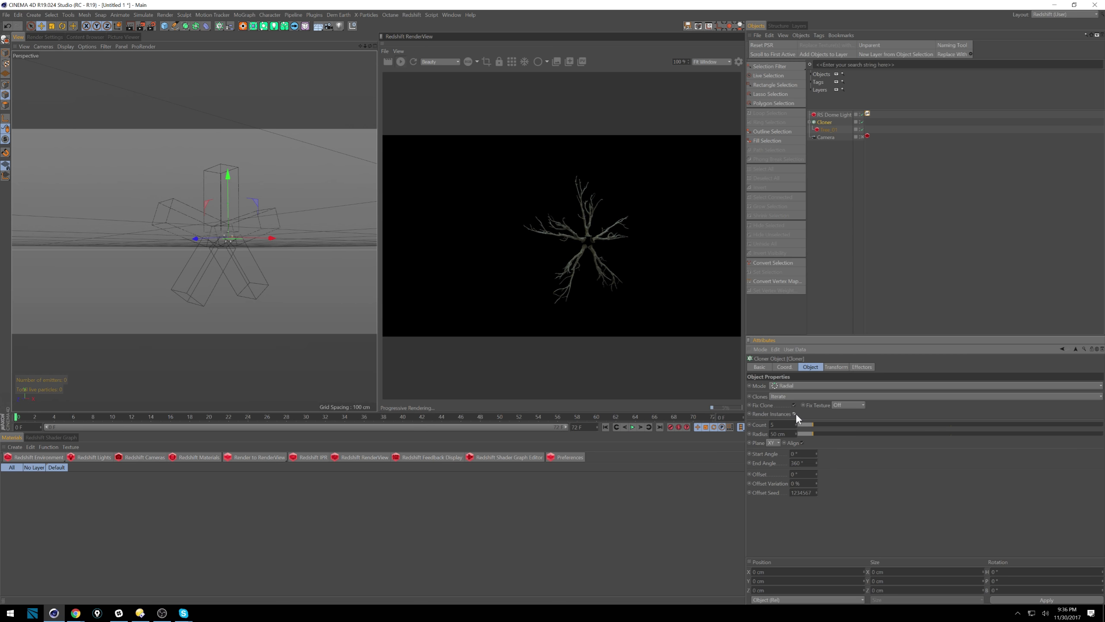
pyautogui.moveTo(837, 425); pyautogui.dragTo(1013, 429)
pyautogui.scroll(-5, 200, 264)
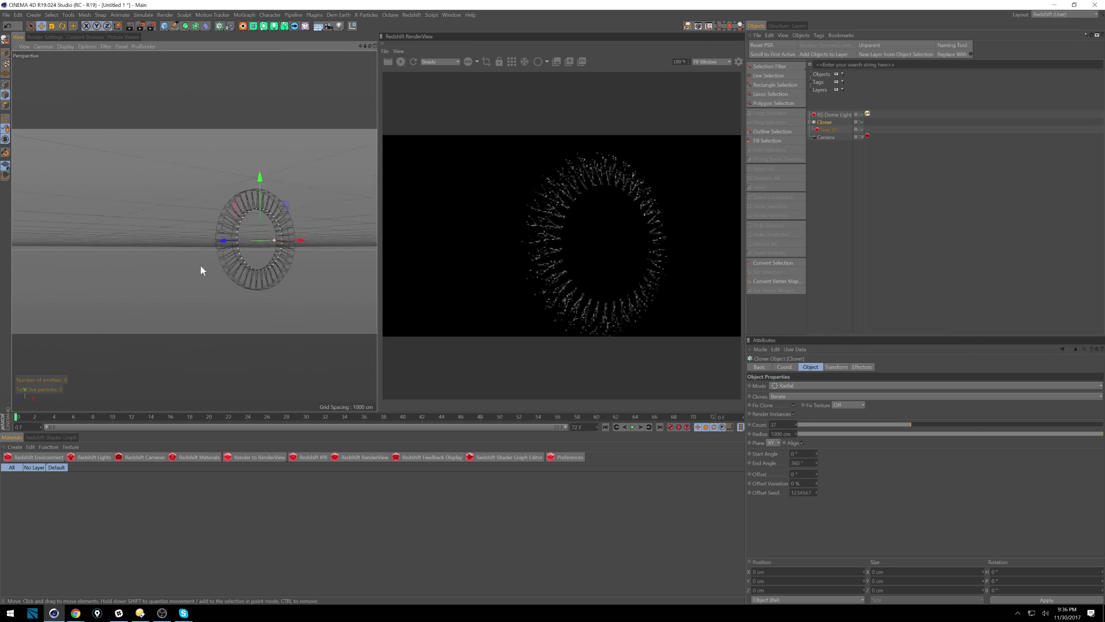
pyautogui.moveTo(797, 433); pyautogui.dragTo(903, 46)
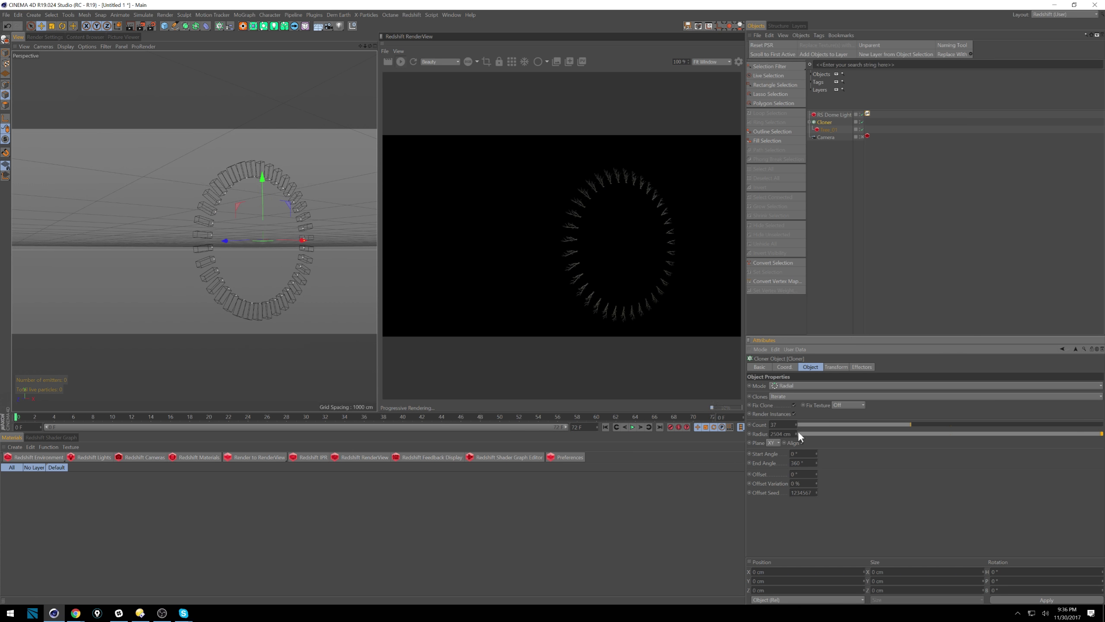
pyautogui.moveTo(796, 433)
pyautogui.mouseDown()
pyautogui.moveTo(817, 380)
pyautogui.moveTo(818, 417)
pyautogui.moveTo(829, 360)
pyautogui.mouseUp()
pyautogui.scroll(-4, 222, 235)
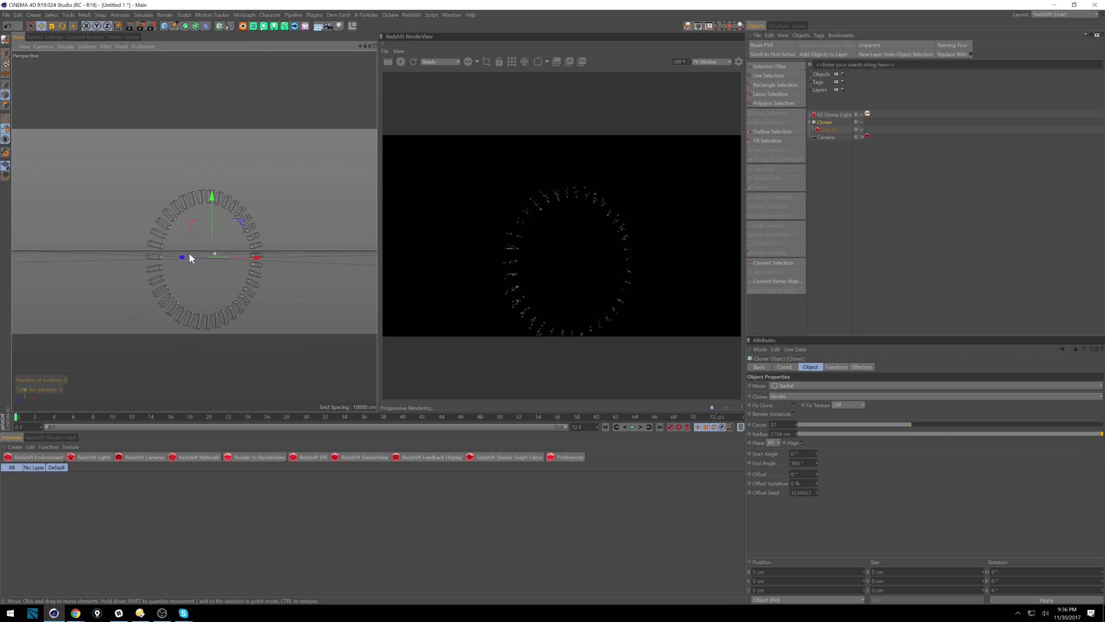
pyautogui.scroll(5, 217, 239)
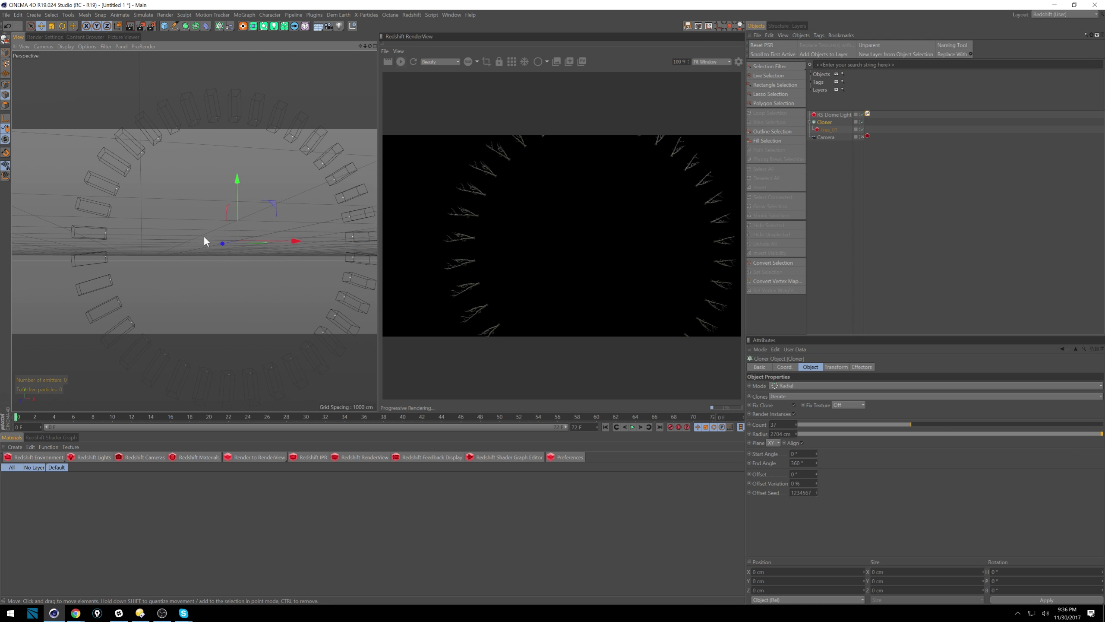
pyautogui.scroll(-3, 203, 232)
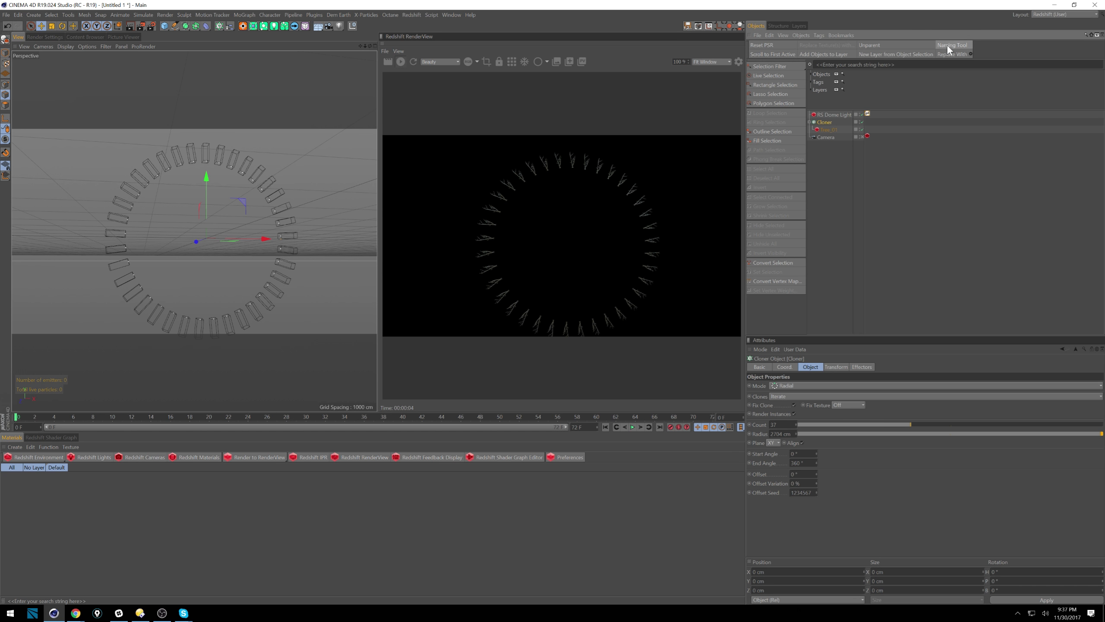
# Replace the Cloner and its tree proxy with an X-Particles xpSystem containing an emitter
pyautogui.press('Delete')
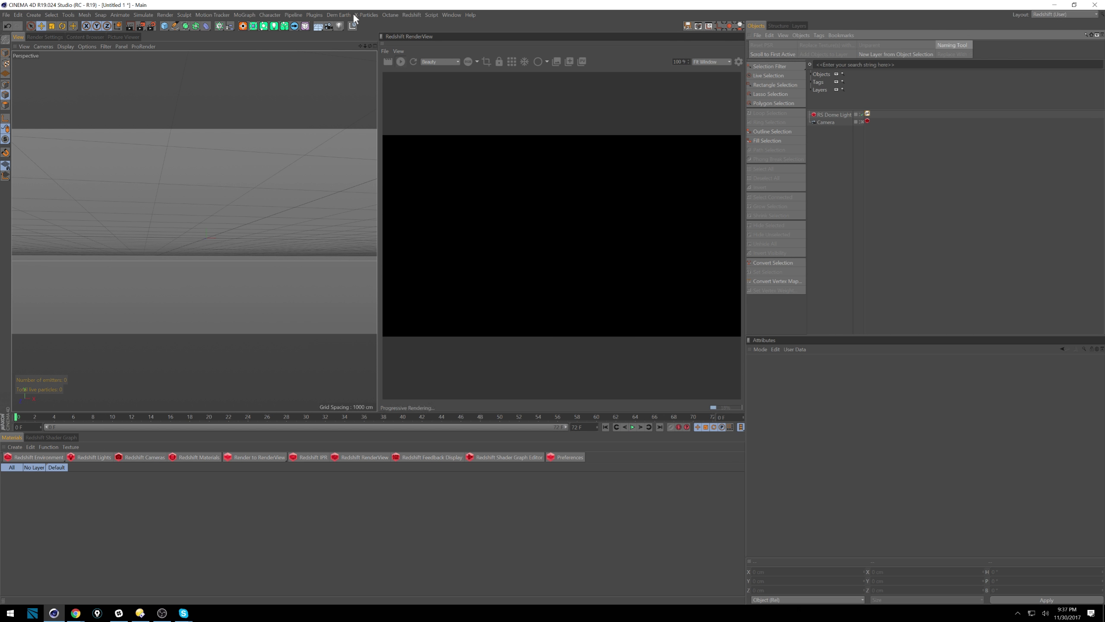
pyautogui.click(366, 15)
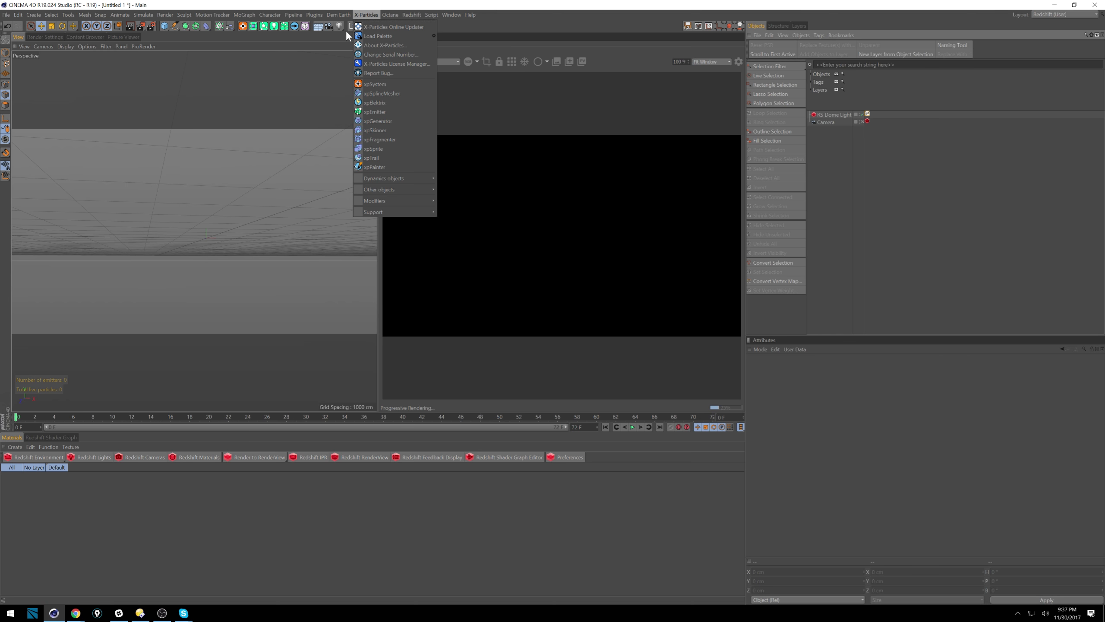
pyautogui.click(392, 83)
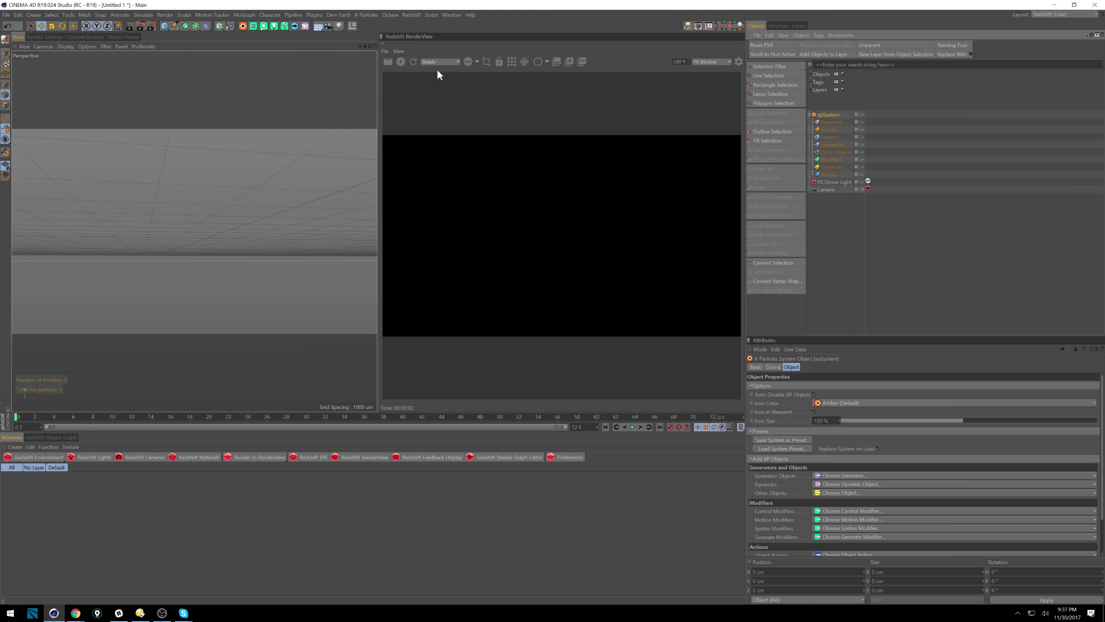
pyautogui.click(830, 137)
pyautogui.click(781, 403)
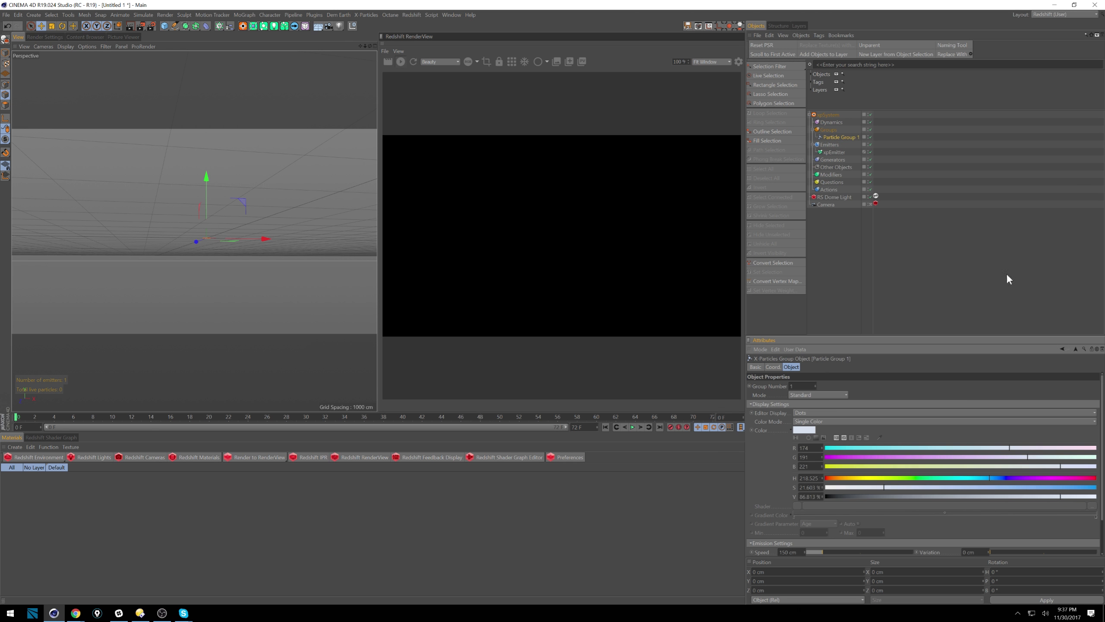
# Add a Disc primitive and move it out of the xpSystem to the top level of the object hierarchy
pyautogui.click(164, 26)
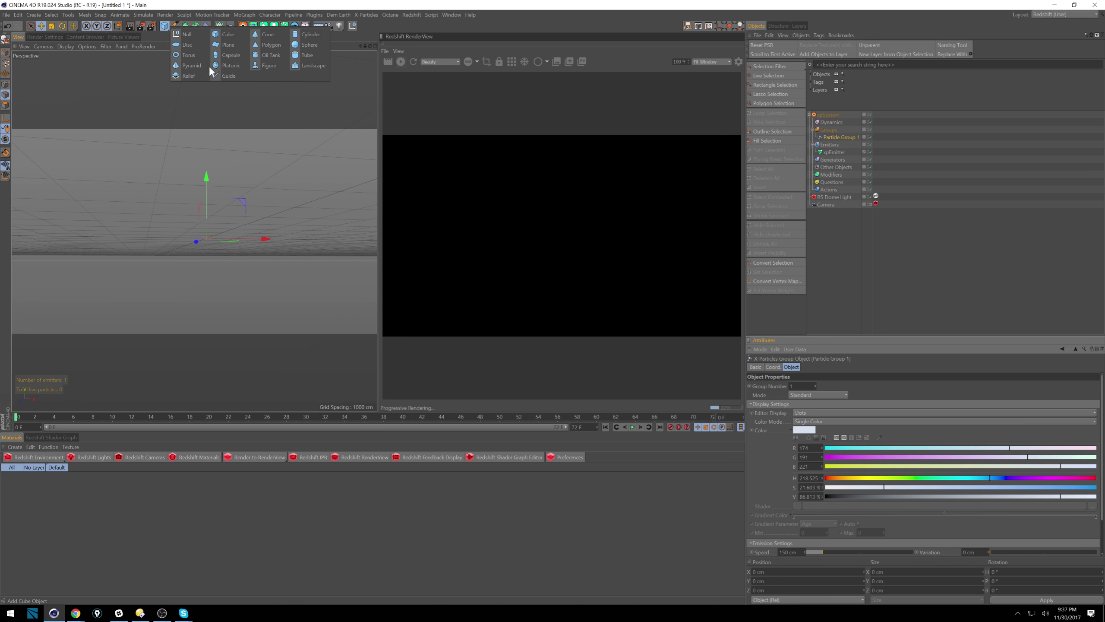
pyautogui.click(183, 45)
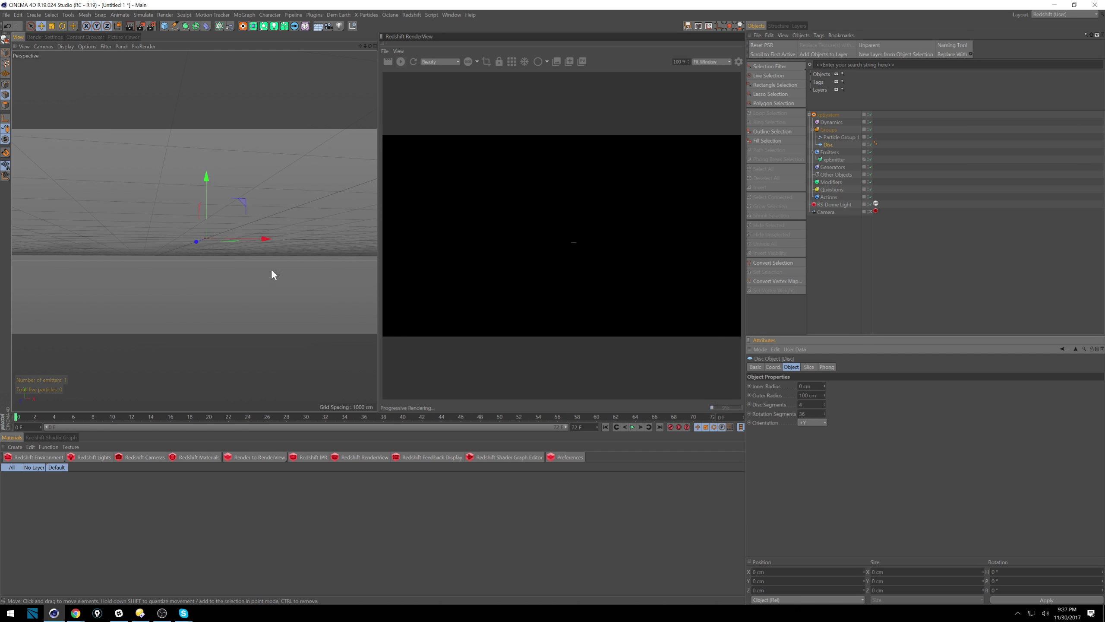
pyautogui.press('s')
pyautogui.keyDown('alt'); pyautogui.moveTo(211, 240); pyautogui.dragTo(183, 237); pyautogui.keyUp('alt')
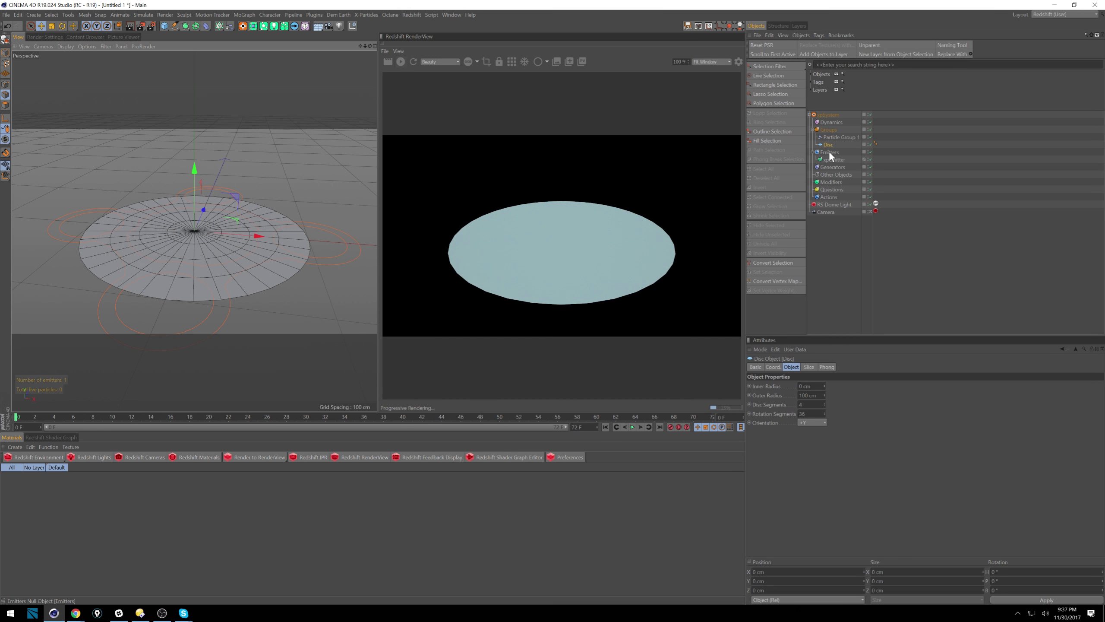
pyautogui.moveTo(828, 145); pyautogui.dragTo(826, 113)
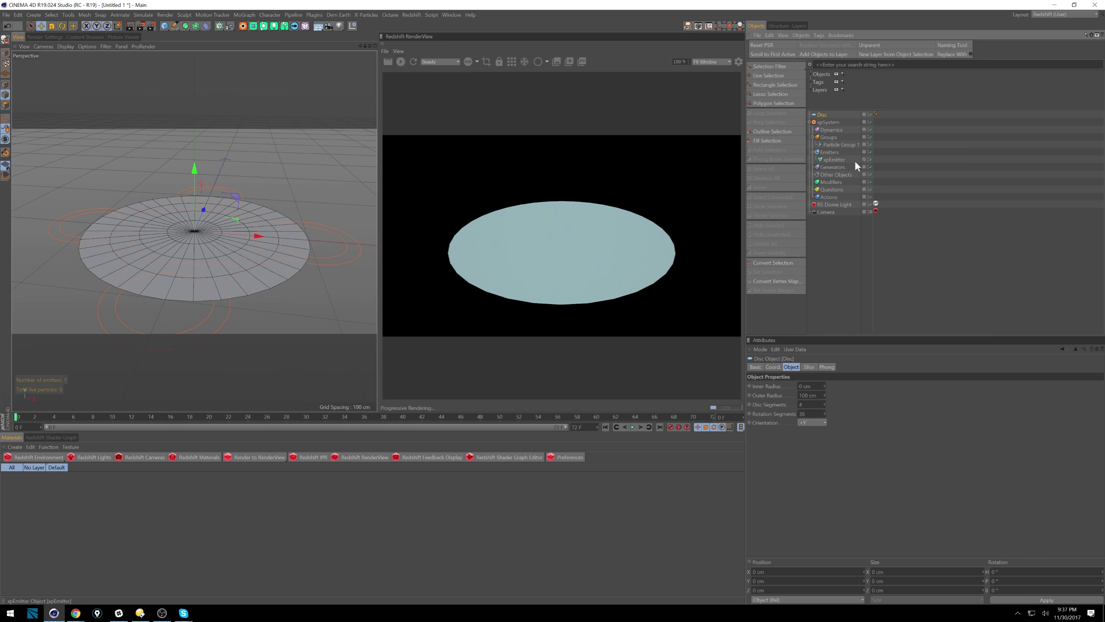
# Switch the xpEmitter's Emission Mode to Shot
pyautogui.click(839, 160)
pyautogui.click(871, 366)
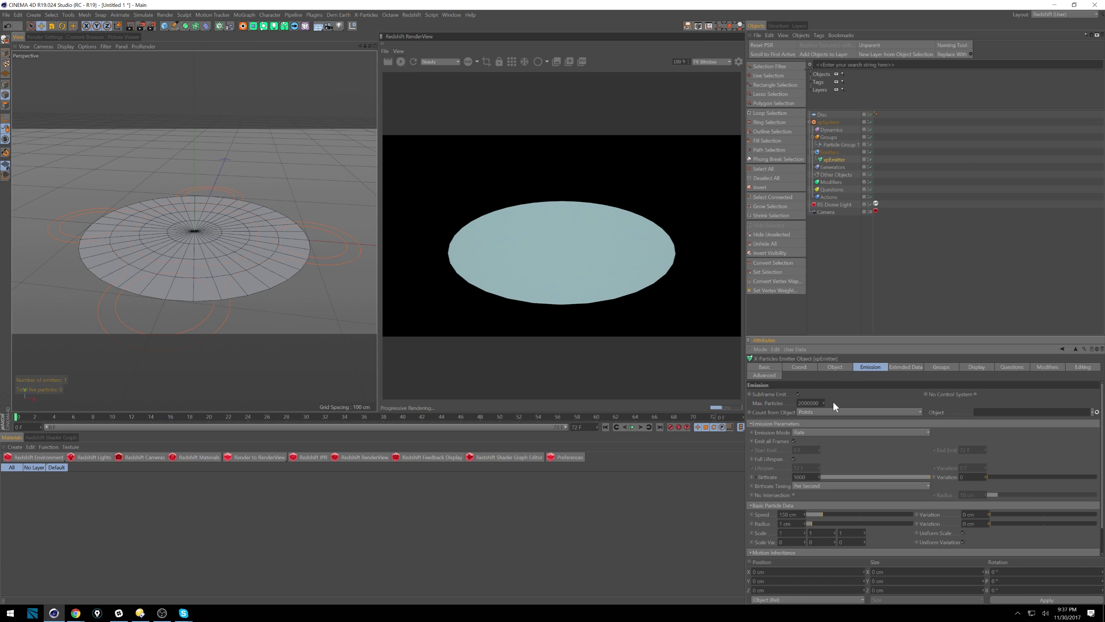
pyautogui.click(827, 432)
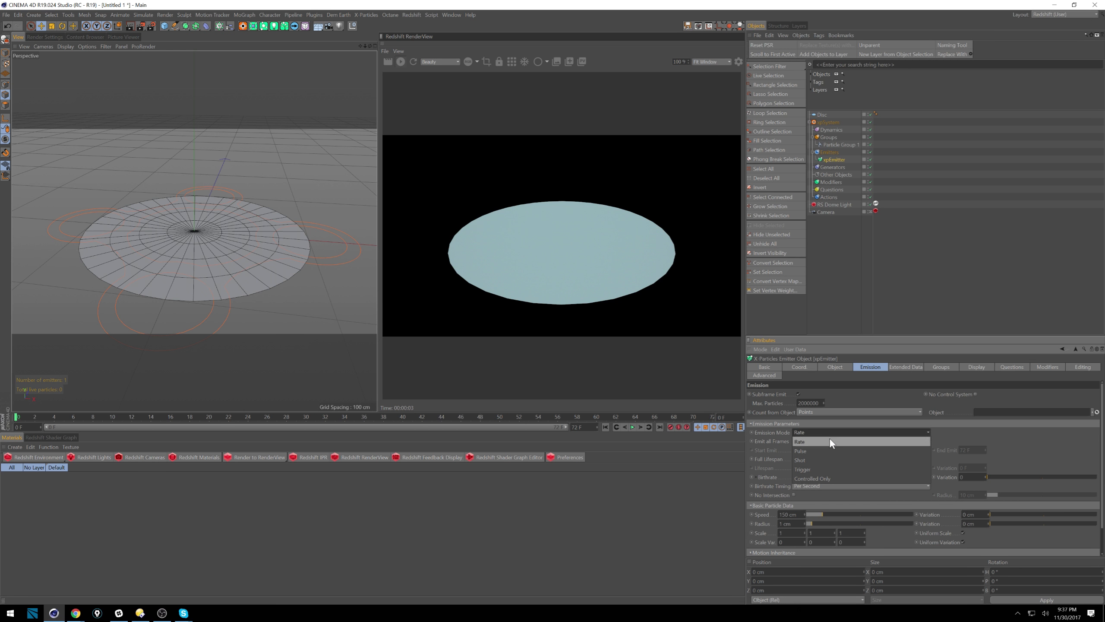
pyautogui.click(828, 460)
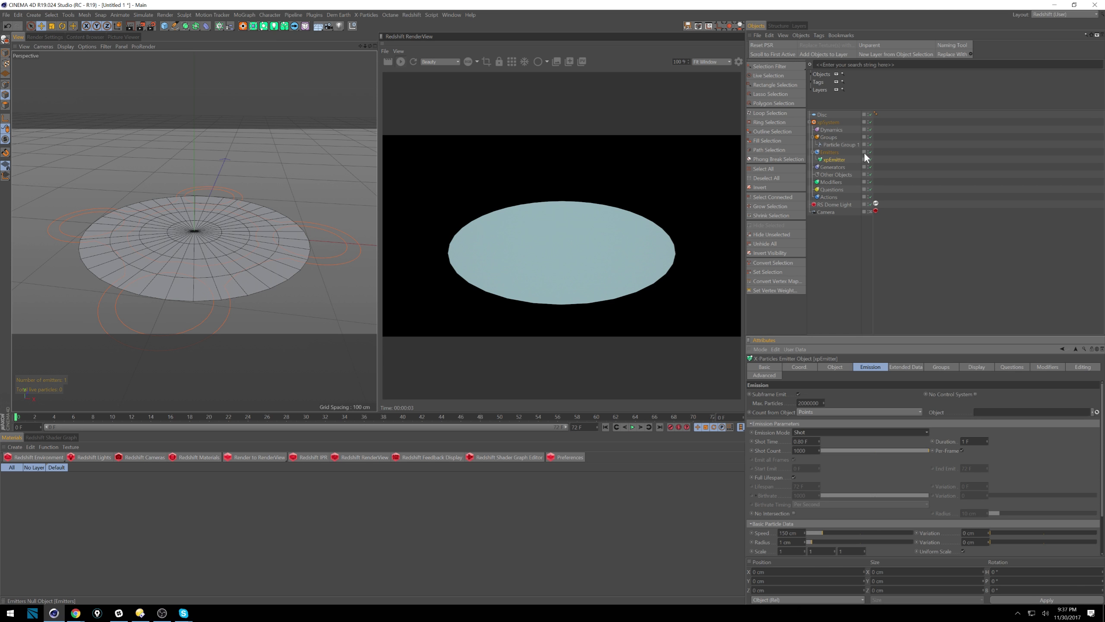
# Undo the particle, disc and Cloner changes back to the scene with a standalone Tree_01 proxy and no Cloner
pyautogui.click(840, 241)
pyautogui.hotkey('ctrl', 'z')
pyautogui.hotkey('ctrl', 'z')
pyautogui.hotkey('ctrl', 'z')
pyautogui.hotkey('ctrl', 'z')
pyautogui.hotkey('ctrl', 'z')
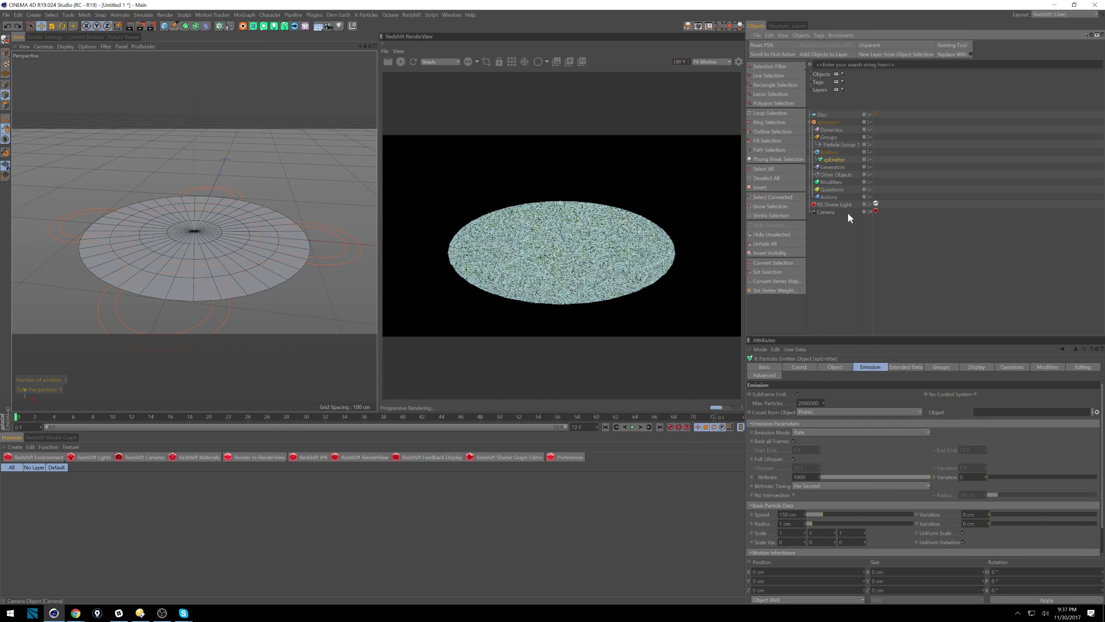
pyautogui.hotkey('ctrl', 'z')
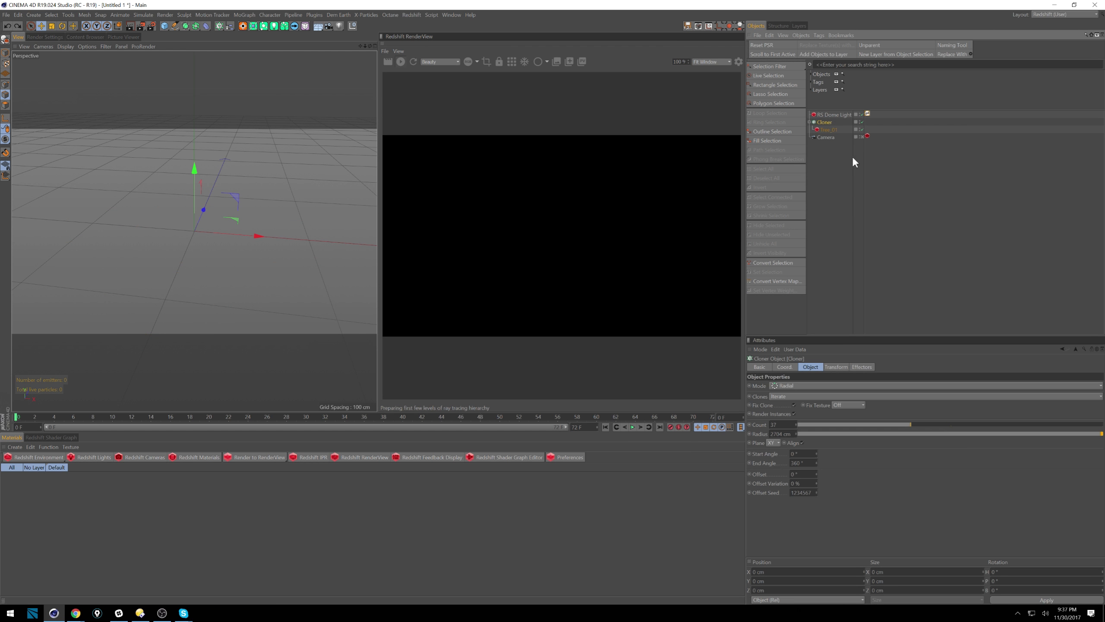
pyautogui.hotkey('ctrl', 'z')
pyautogui.hotkey('ctrl', 'z')
pyautogui.hotkey('ctrl', 'z')
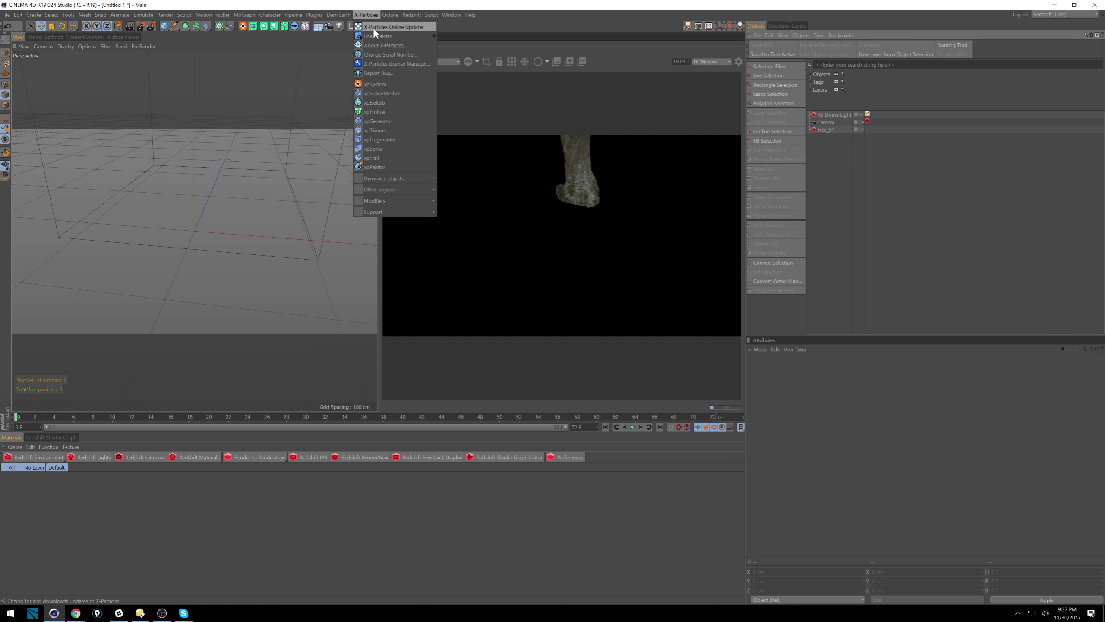
# Add a Disc primitive and an X-Particles xpSystem, and create an emitter in the system
pyautogui.click(166, 25)
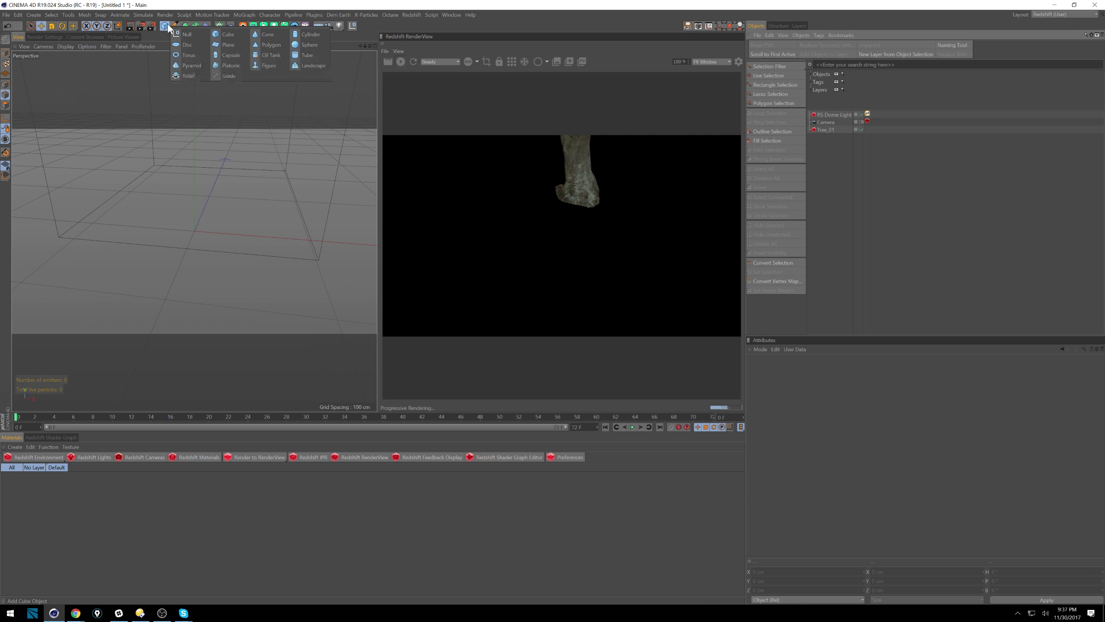
pyautogui.click(201, 44)
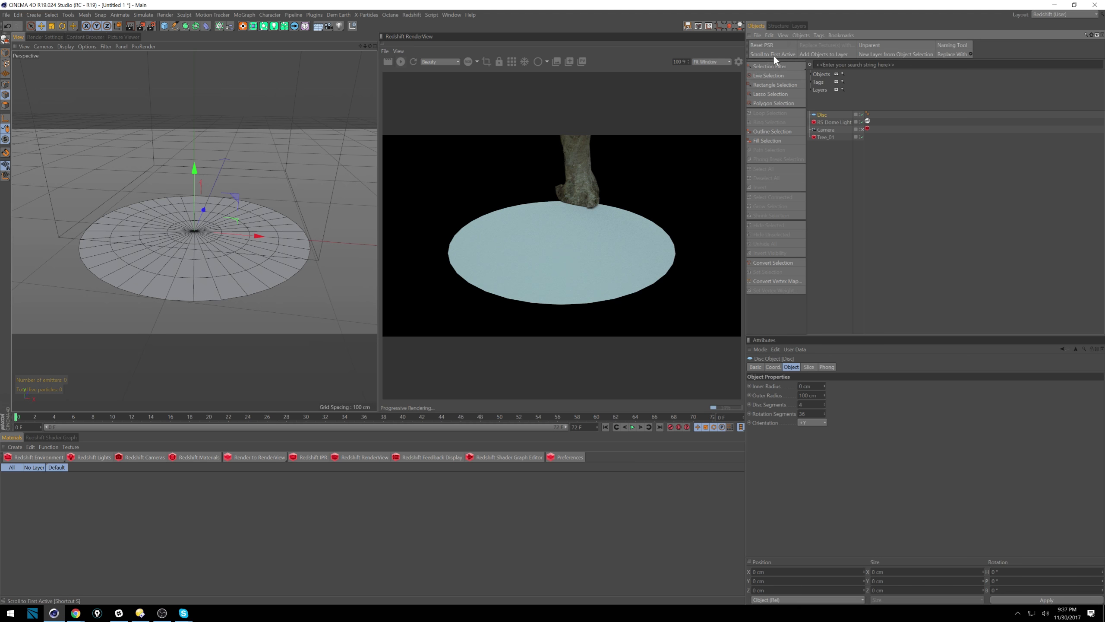
pyautogui.click(370, 14)
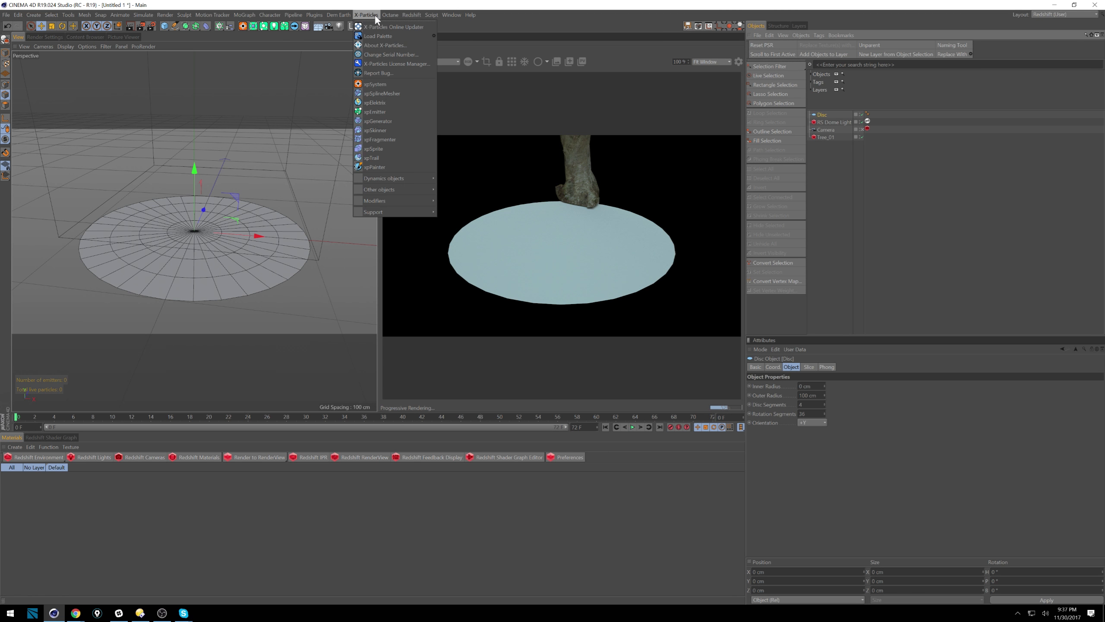
pyautogui.click(385, 84)
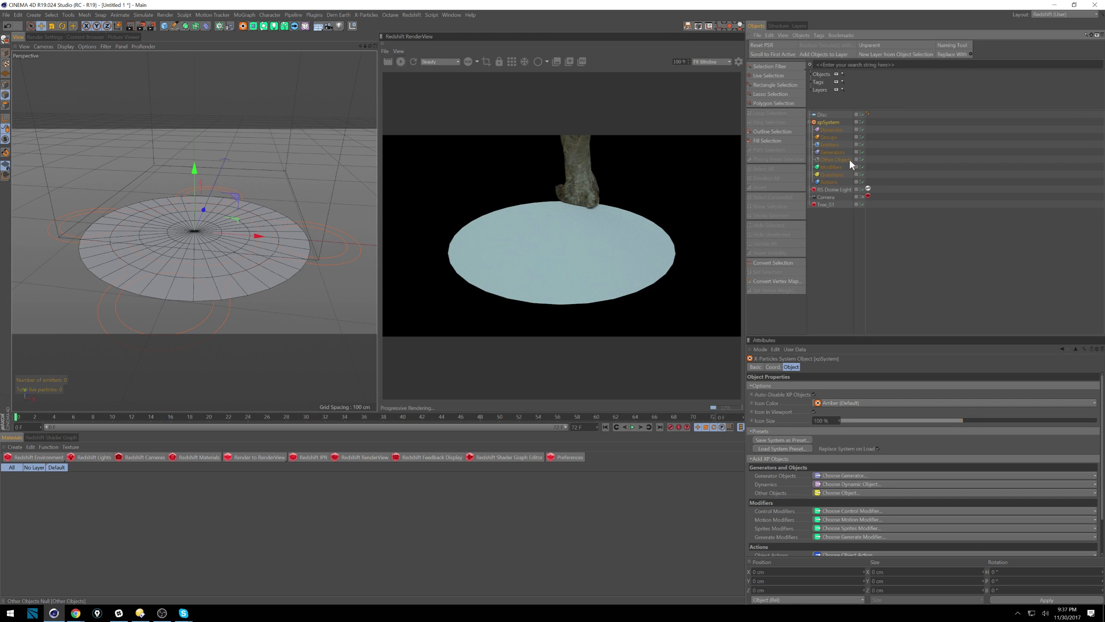
pyautogui.click(830, 144)
pyautogui.click(780, 404)
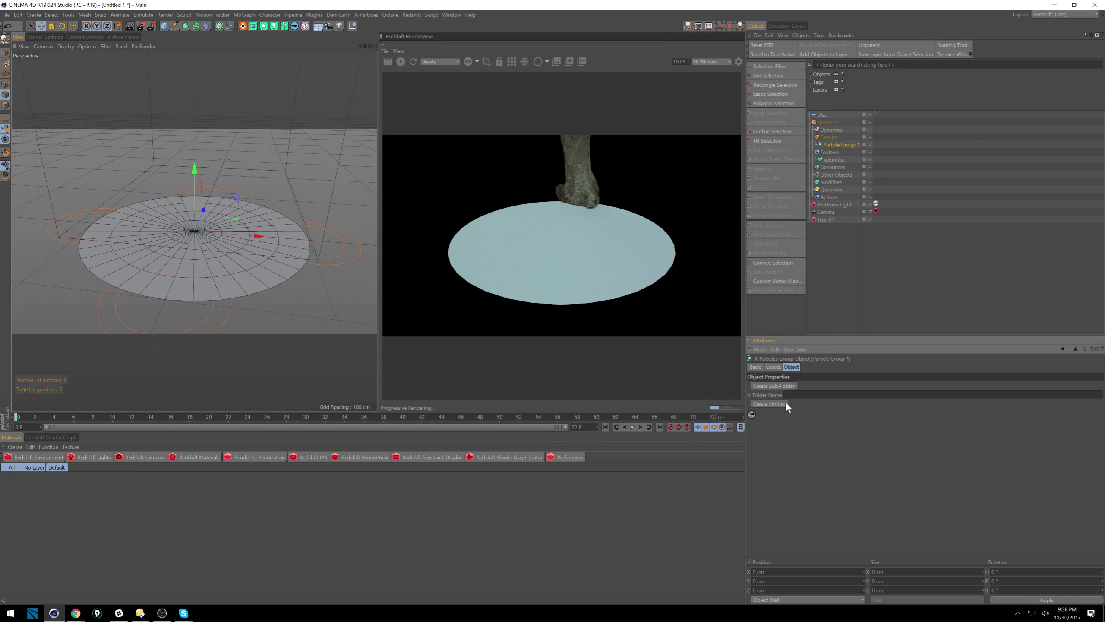
# Set the new xpEmitter's Emission Mode to Shot
pyautogui.click(833, 160)
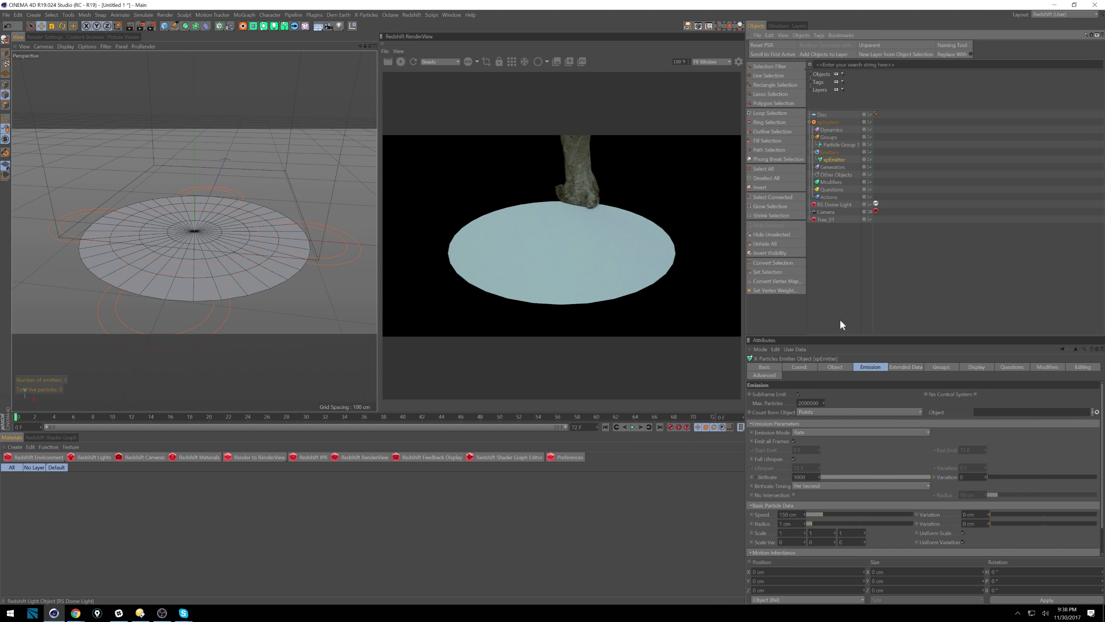
pyautogui.click(826, 432)
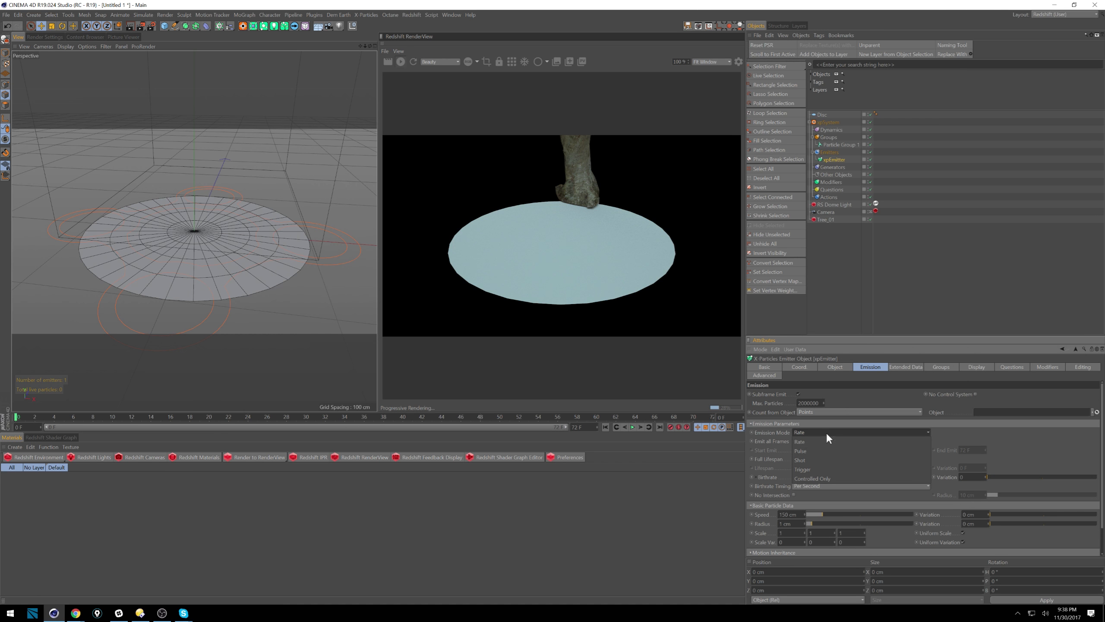
pyautogui.click(827, 456)
# Set the xpEmitter's Emitter Shape to Object and assign the Disc as its source object
pyautogui.click(834, 367)
pyautogui.click(812, 404)
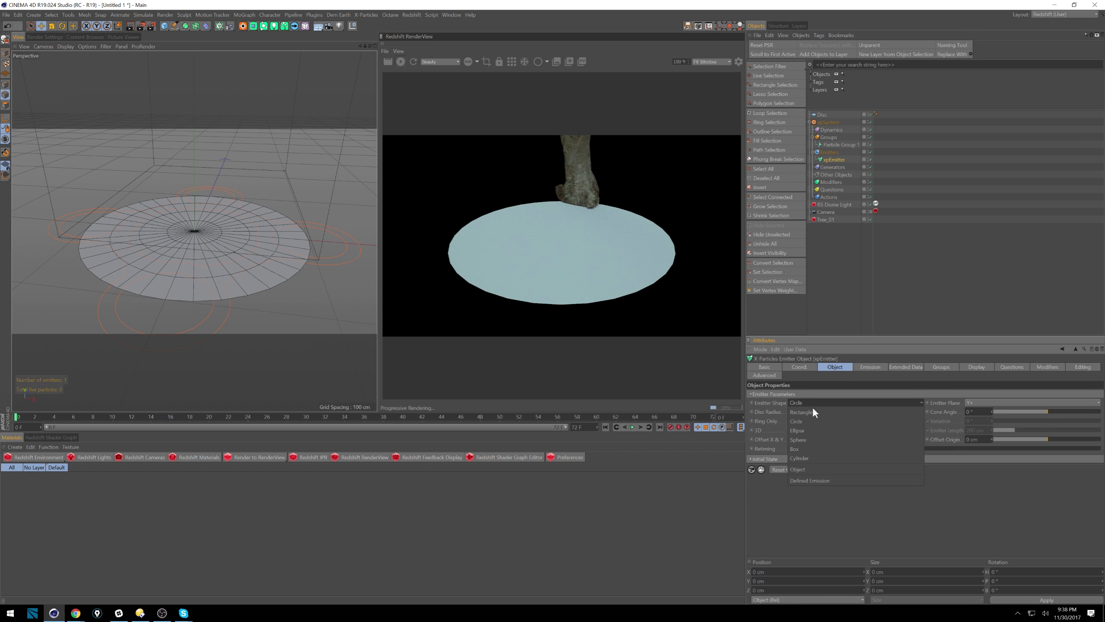
pyautogui.click(808, 469)
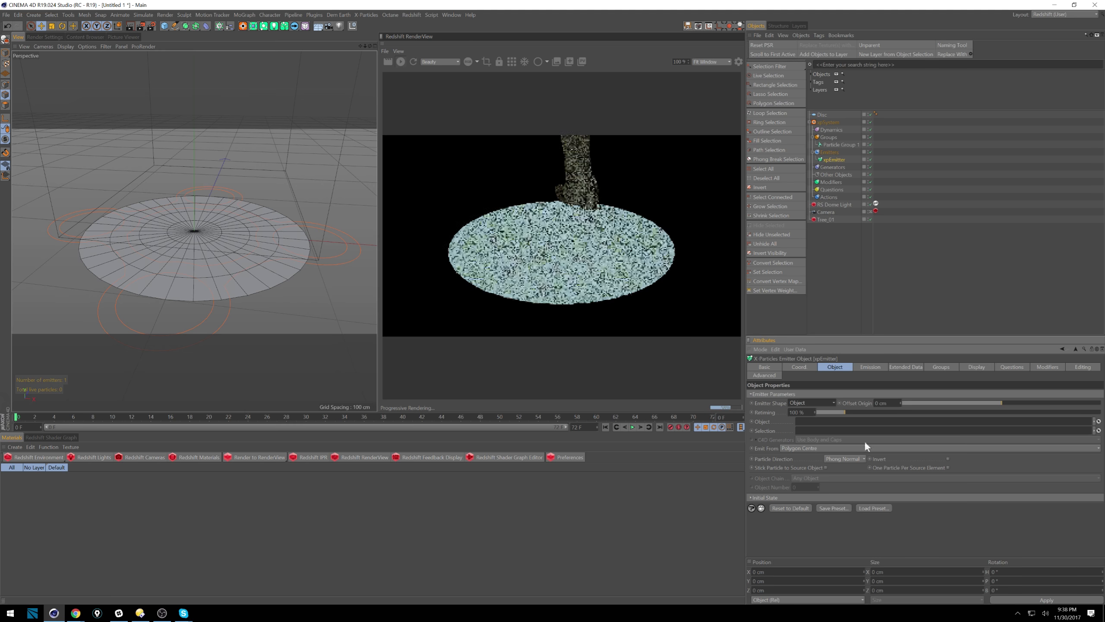
pyautogui.moveTo(822, 115); pyautogui.dragTo(816, 425)
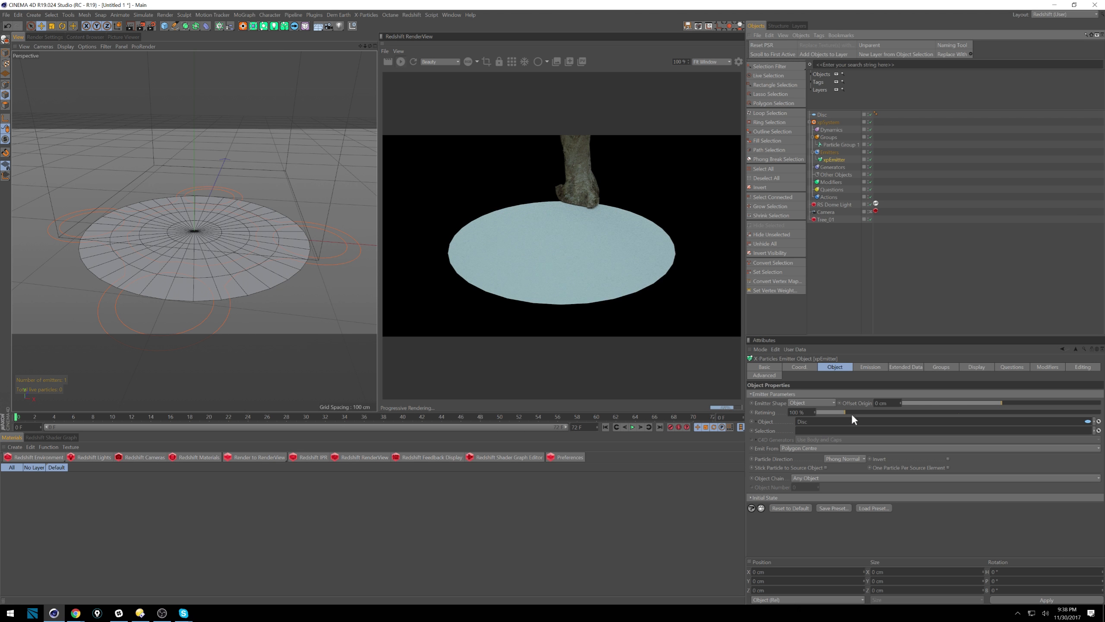
# Play the simulation from a wider view to check the particles emitted from the Disc, then return to the first frame
pyautogui.scroll(-6, 249, 204)
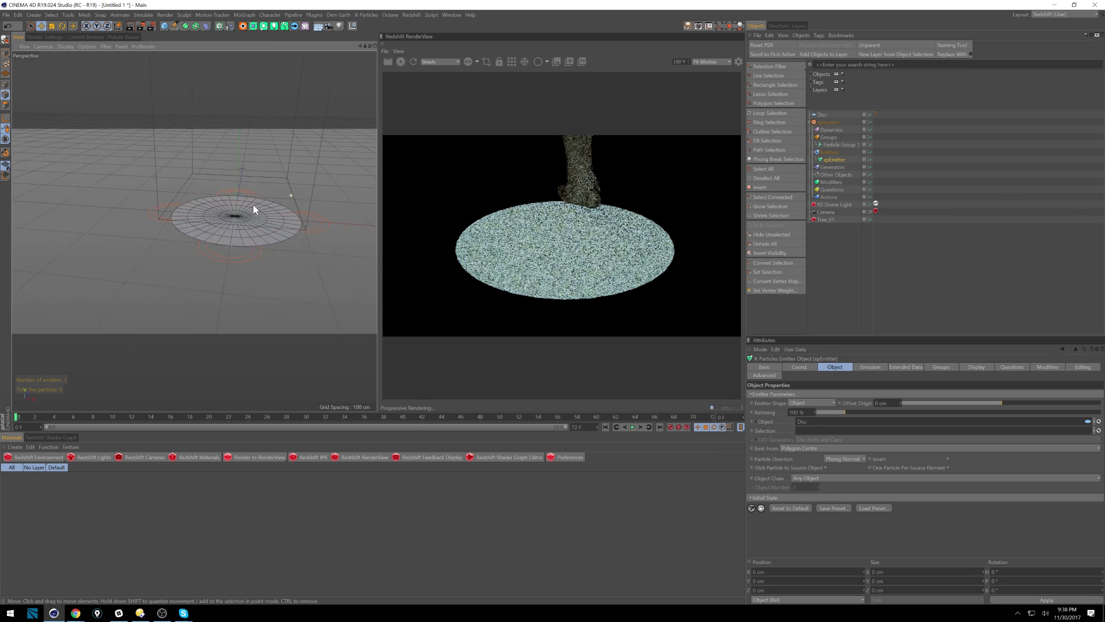
pyautogui.scroll(-4, 198, 243)
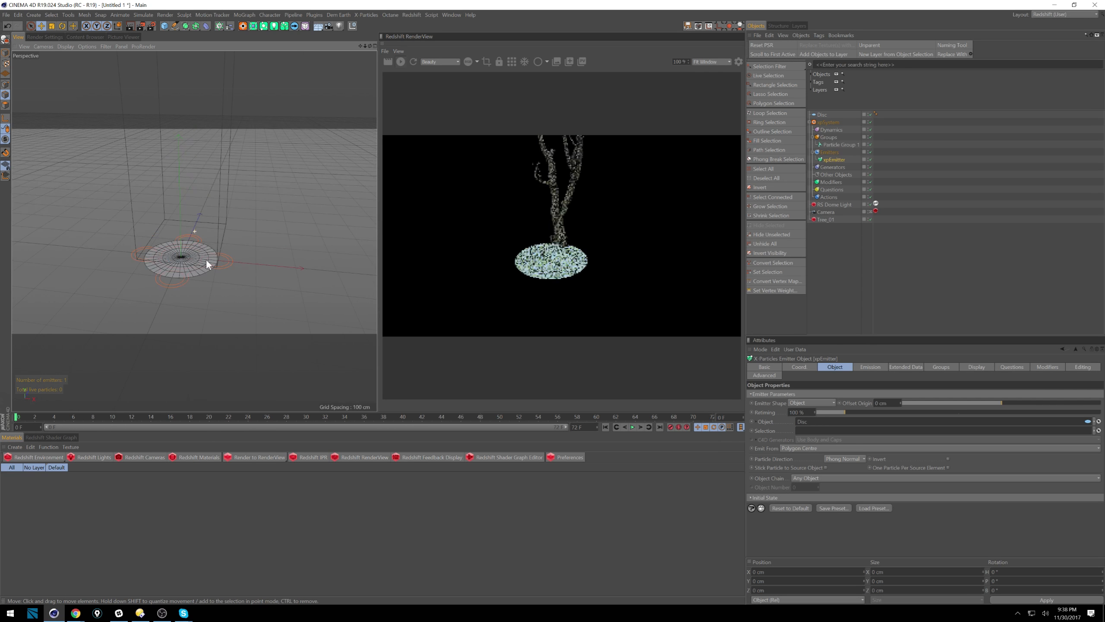
pyautogui.keyDown('alt'); pyautogui.moveTo(234, 260); pyautogui.dragTo(236, 241); pyautogui.keyUp('alt')
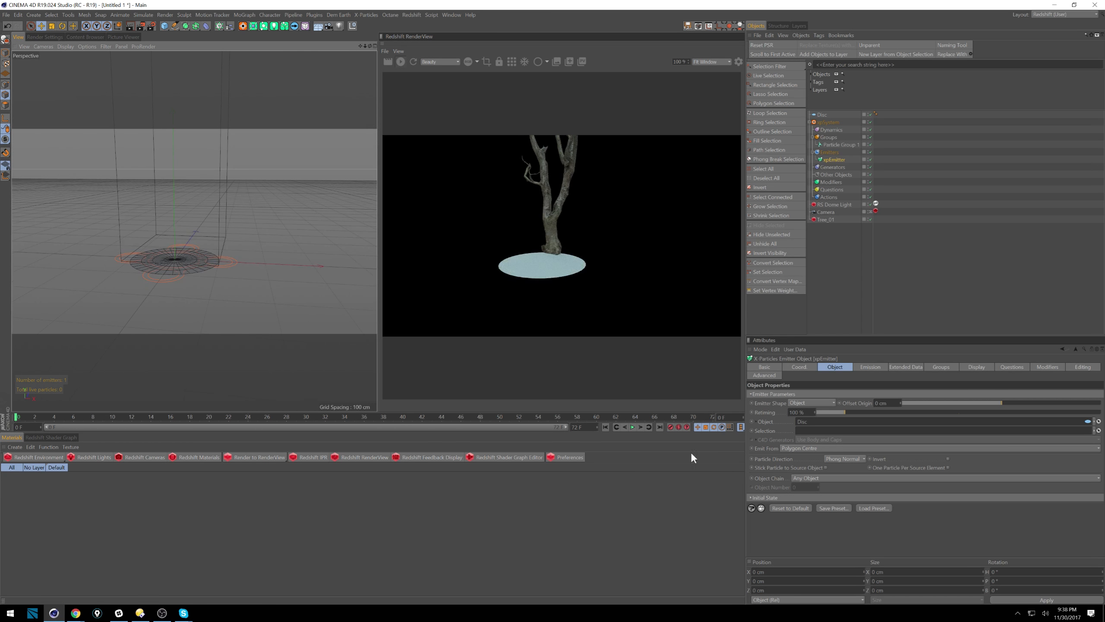
pyautogui.click(632, 427)
pyautogui.click(632, 427)
pyautogui.click(605, 427)
# Enable Stick Particle to Source Object on the xpEmitter and play the simulation to check the emission
pyautogui.click(805, 448)
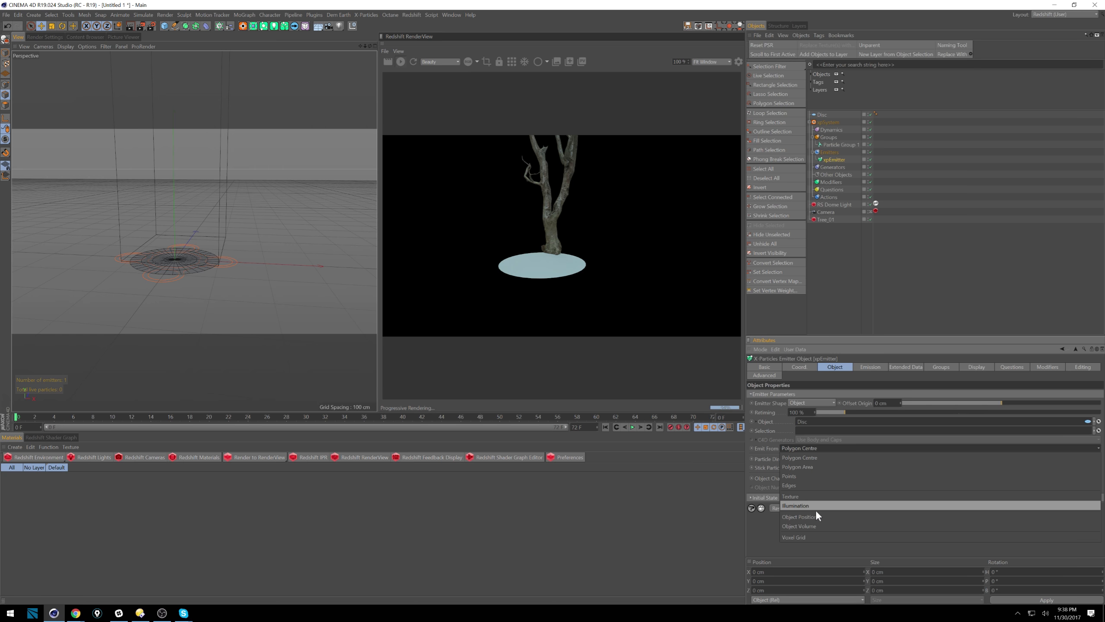
pyautogui.click(771, 526)
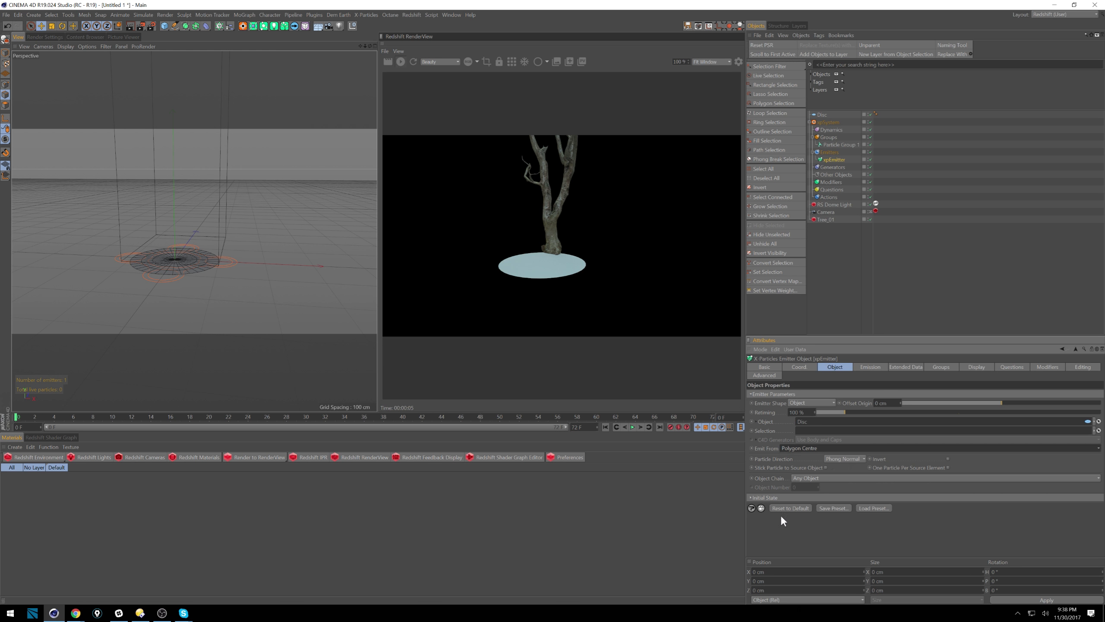
pyautogui.click(826, 467)
pyautogui.click(632, 427)
pyautogui.keyDown('alt'); pyautogui.moveTo(217, 256); pyautogui.dragTo(230, 252, button='right'); pyautogui.keyUp('alt')
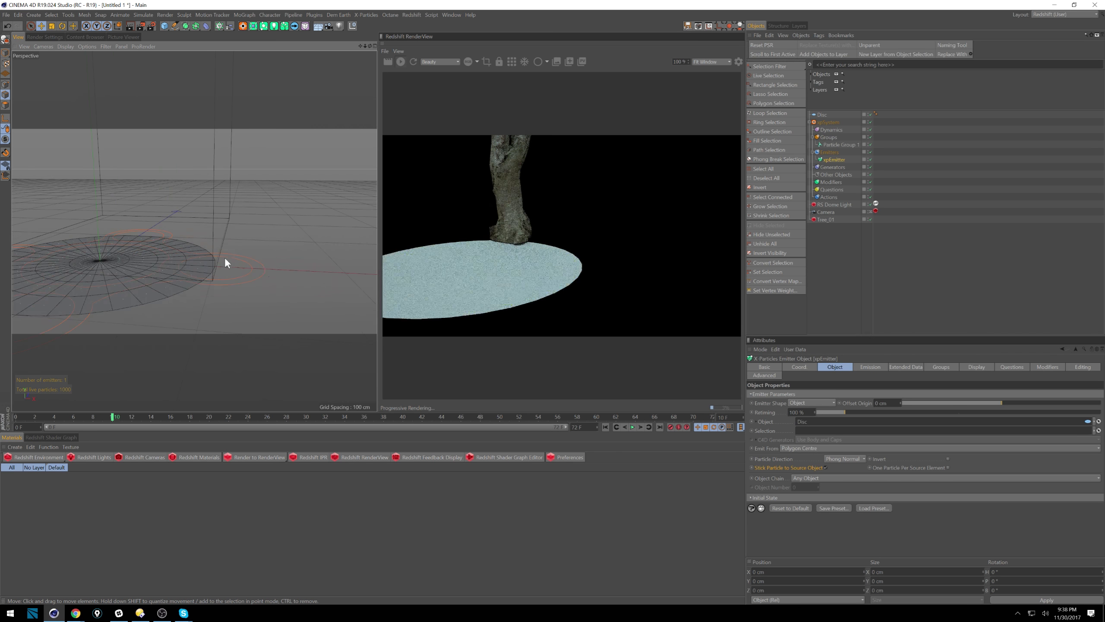
pyautogui.keyDown('alt'); pyautogui.moveTo(230, 252); pyautogui.dragTo(266, 268, button='middle'); pyautogui.keyUp('alt')
pyautogui.keyDown('alt'); pyautogui.moveTo(266, 268); pyautogui.dragTo(235, 281, button='right'); pyautogui.keyUp('alt')
pyautogui.click(825, 448)
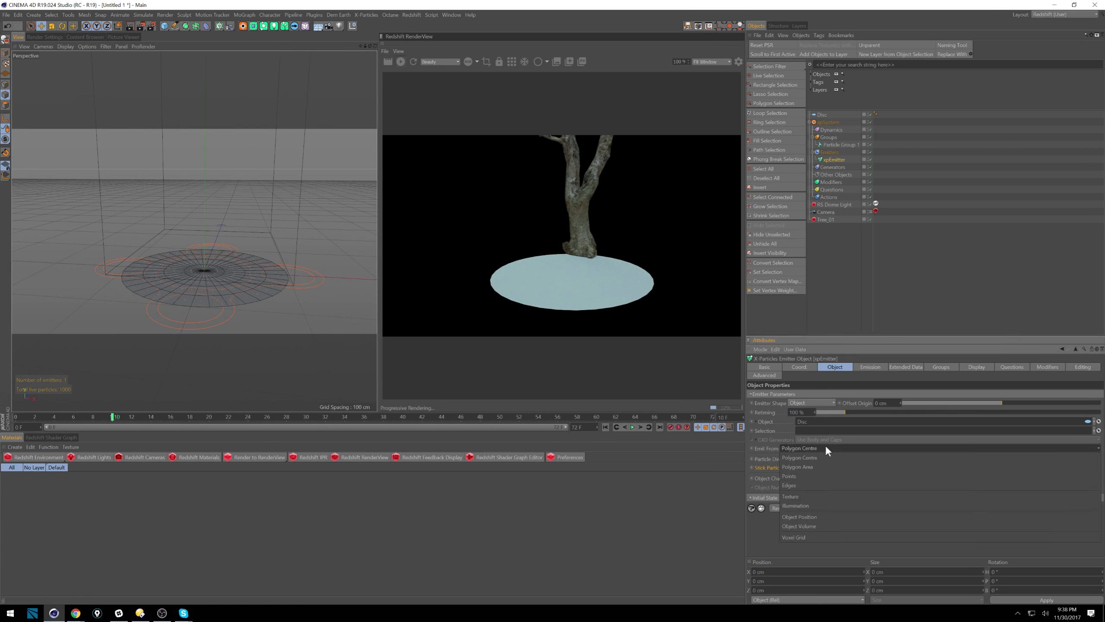
pyautogui.click(886, 161)
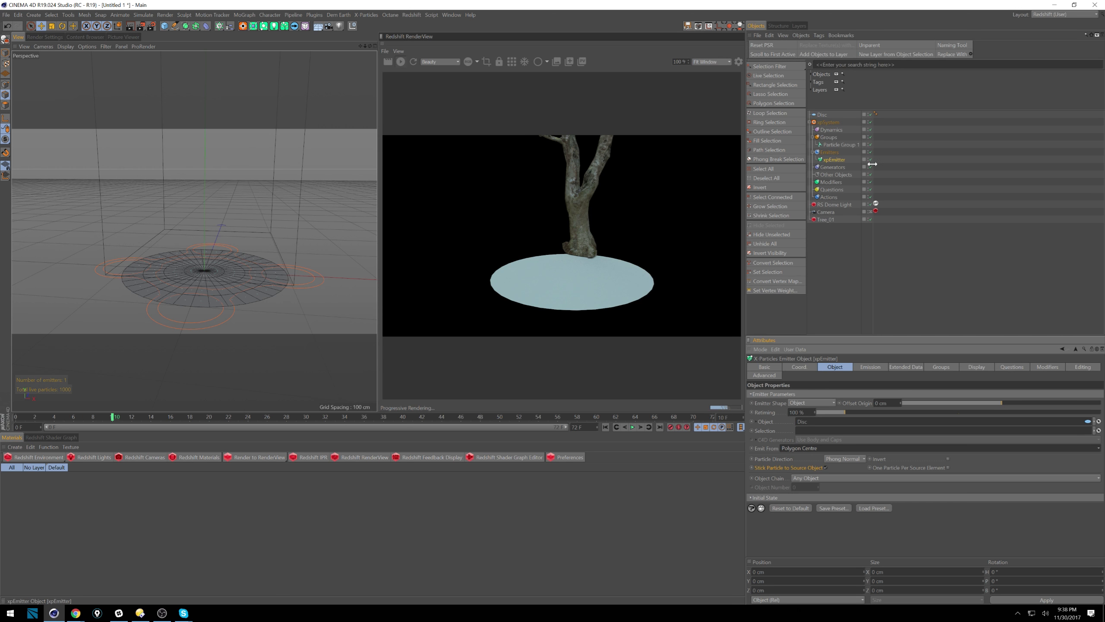
# Add an xpTurbulence motion modifier to the X-Particles system and replay the simulation
pyautogui.click(839, 167)
pyautogui.click(830, 182)
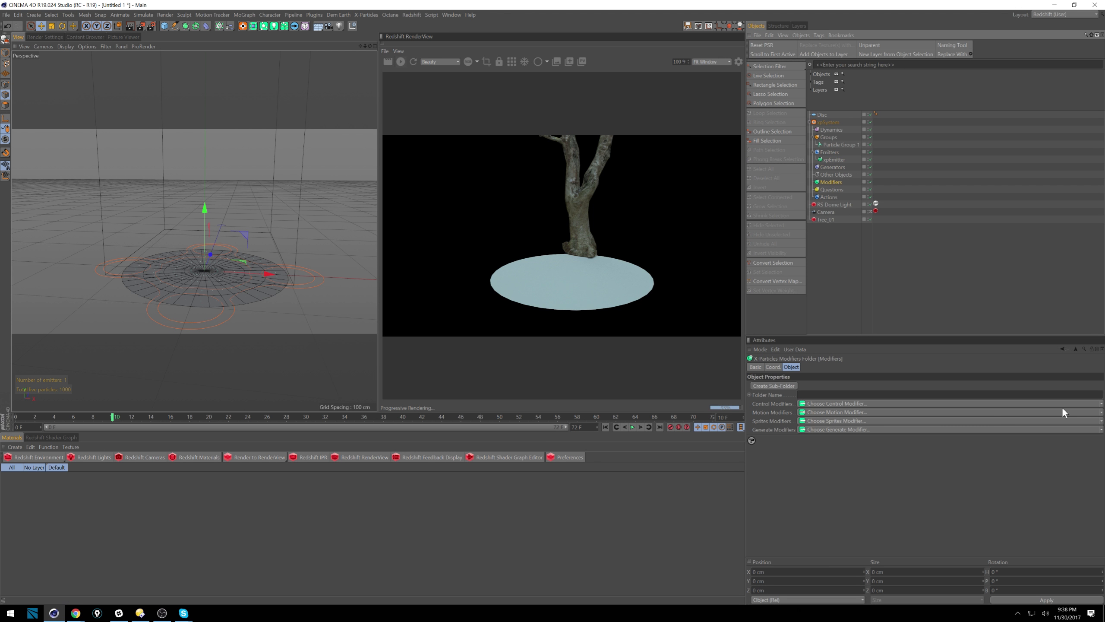
pyautogui.click(1100, 404)
pyautogui.click(1101, 405)
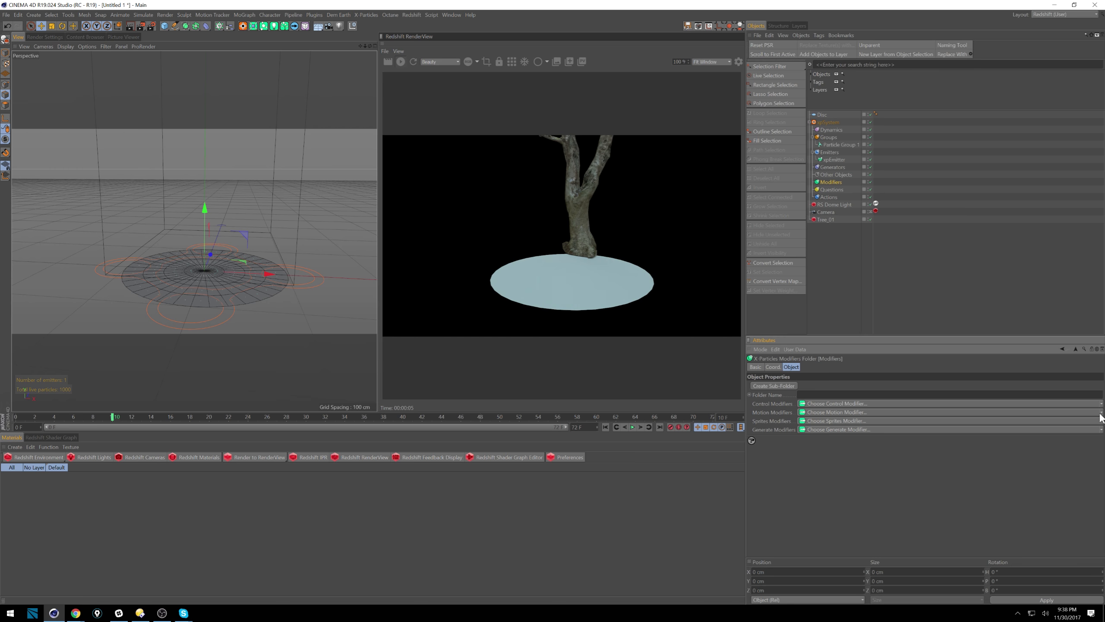
pyautogui.click(1101, 413)
pyautogui.click(974, 379)
pyautogui.click(608, 427)
pyautogui.click(632, 428)
pyautogui.click(632, 427)
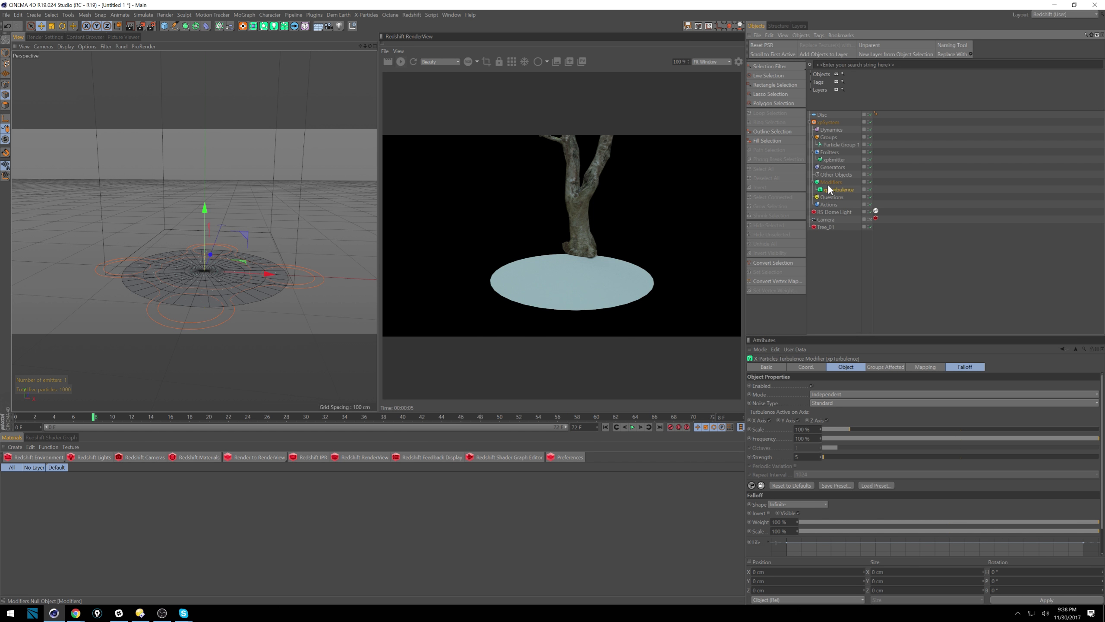
# Try emitting particles from the Disc's Points and replay the simulation from the start
pyautogui.click(837, 159)
pyautogui.click(812, 447)
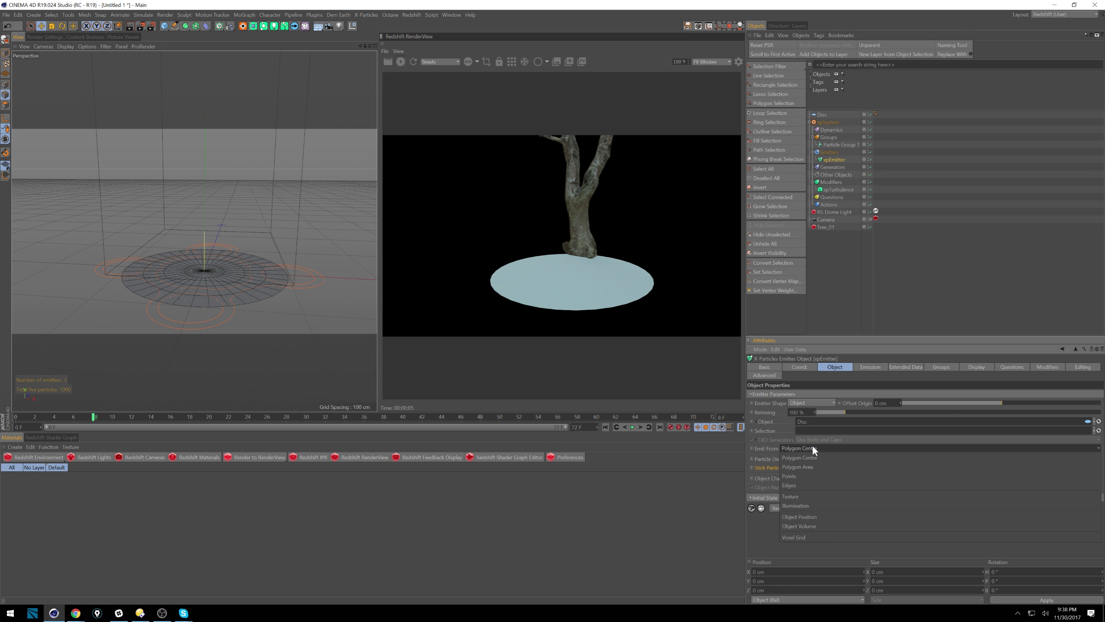
pyautogui.click(810, 476)
pyautogui.click(606, 426)
pyautogui.click(631, 427)
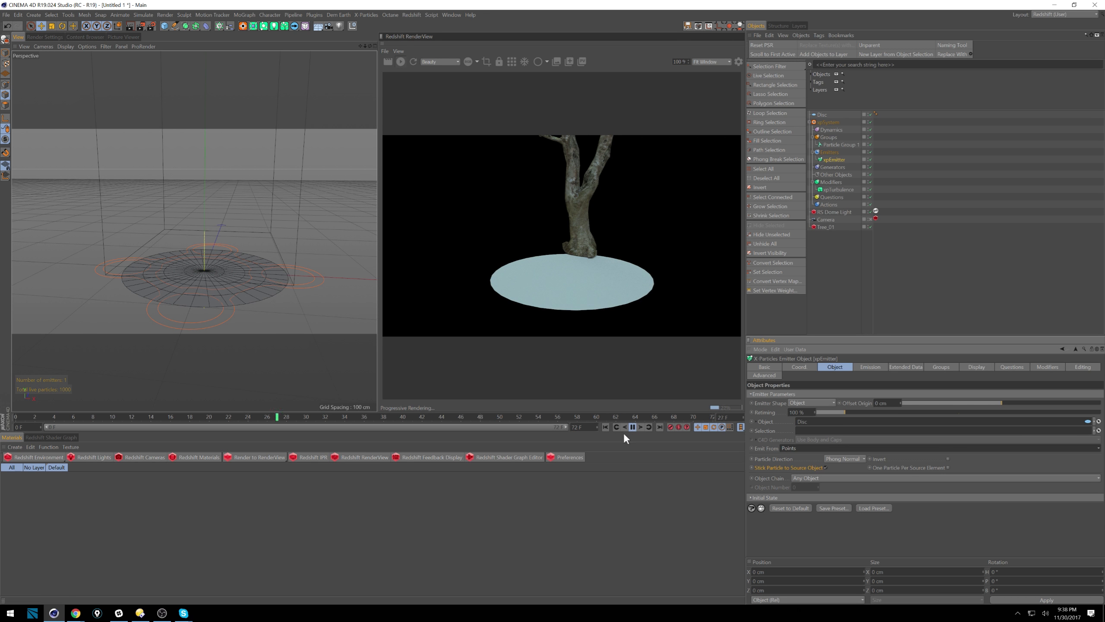
pyautogui.click(632, 427)
pyautogui.moveTo(222, 268)
pyautogui.keyDown('alt'); pyautogui.mouseDown(button='right')
pyautogui.moveTo(241, 269)
pyautogui.moveTo(222, 279)
pyautogui.mouseUp(button='right'); pyautogui.keyUp('alt')
pyautogui.moveTo(223, 280)
pyautogui.keyDown('alt'); pyautogui.mouseDown()
pyautogui.moveTo(222, 304)
pyautogui.moveTo(237, 272)
pyautogui.mouseUp(); pyautogui.keyUp('alt')
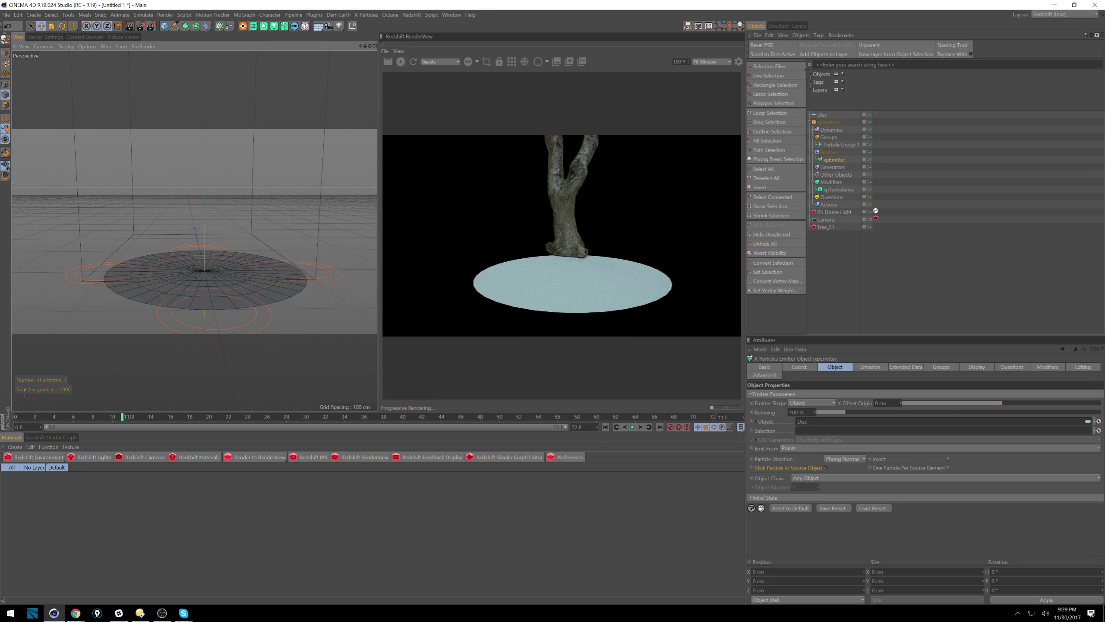
# Set the xpEmitter to emit from Polygon Area and replay the simulation from the start
pyautogui.click(807, 448)
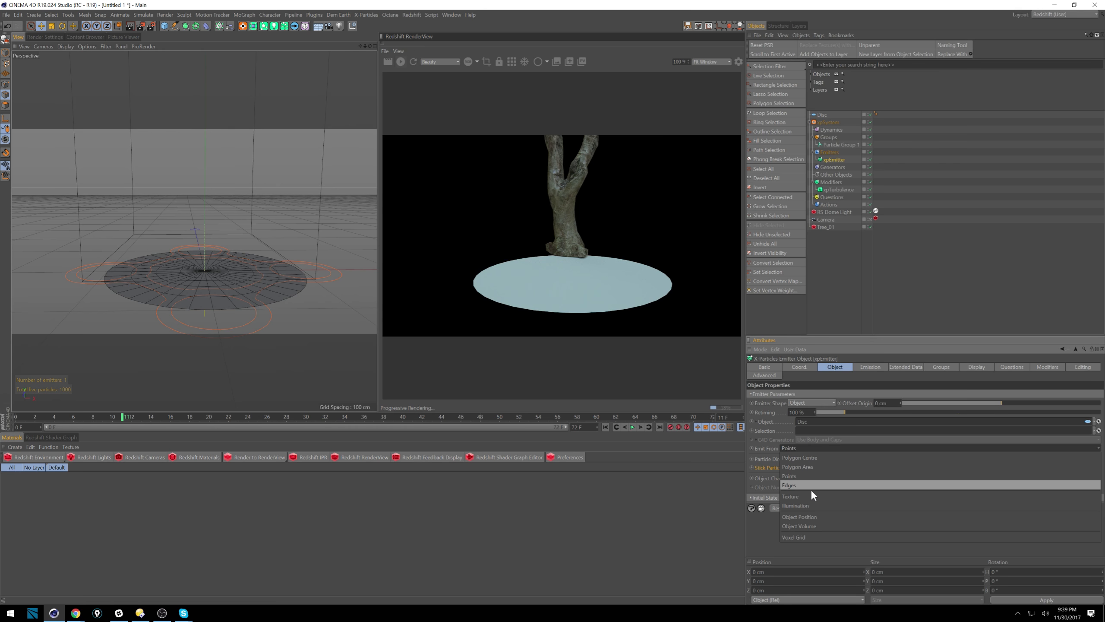
pyautogui.click(816, 466)
pyautogui.click(606, 426)
pyautogui.click(633, 426)
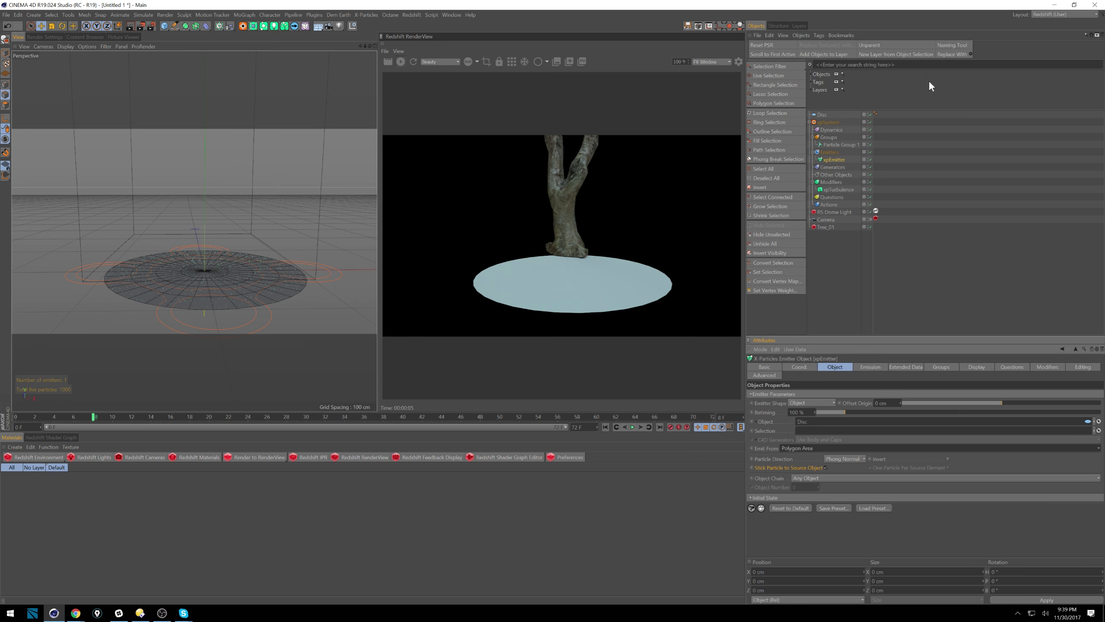
# Add a Redshift Object tag to the xpEmitter and set its particle mode to Sphere Instances
pyautogui.rightClick(836, 161)
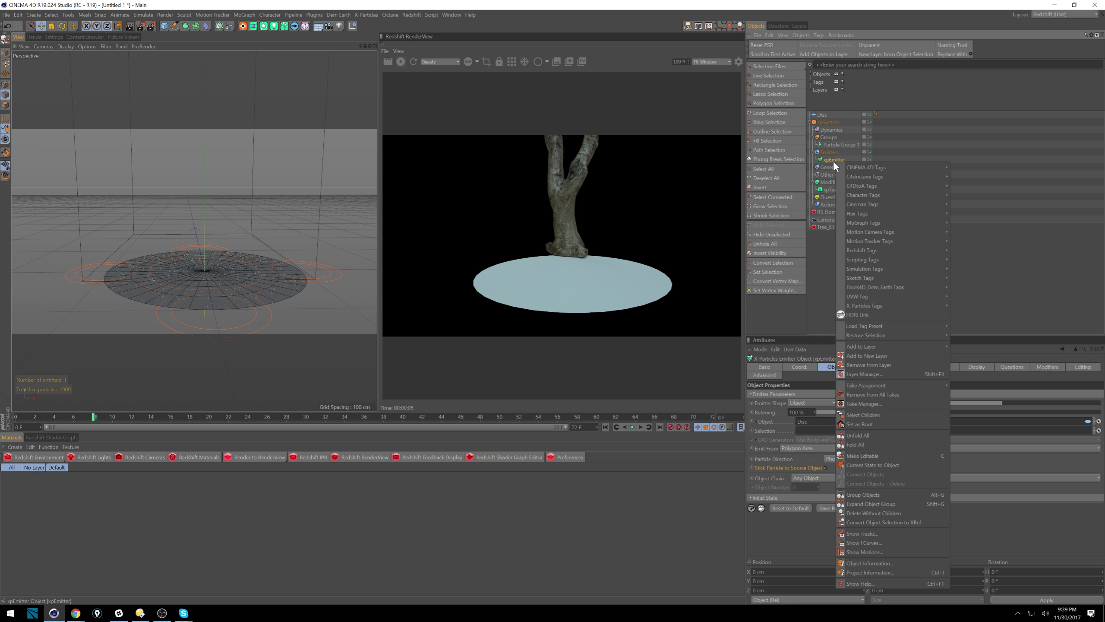
pyautogui.moveTo(922, 256)
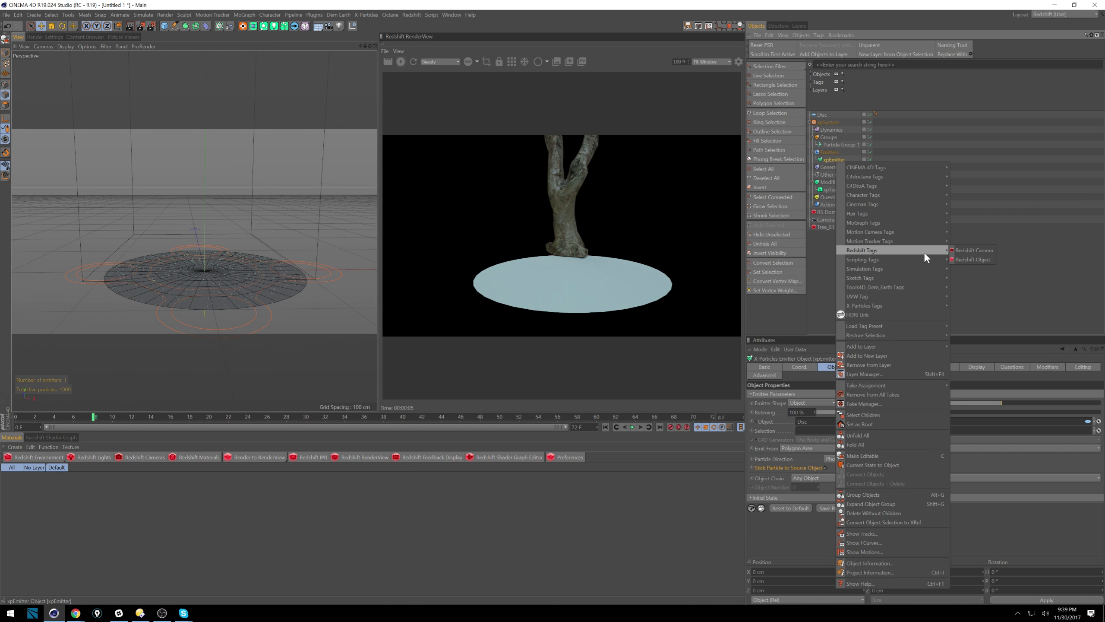
pyautogui.click(984, 257)
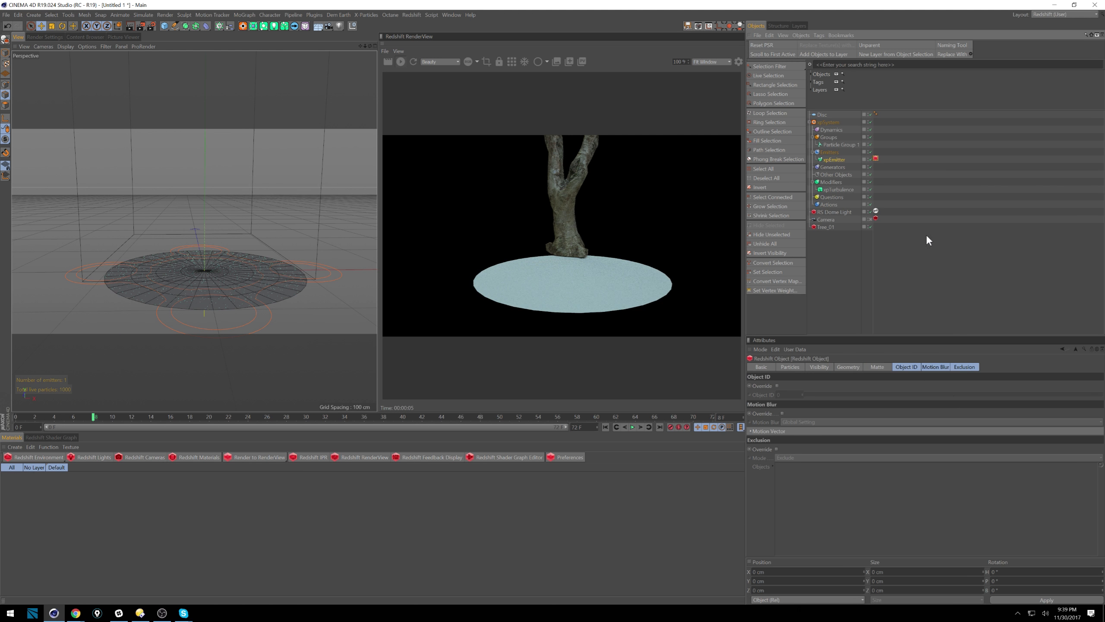
pyautogui.click(789, 367)
pyautogui.click(824, 385)
pyautogui.click(830, 413)
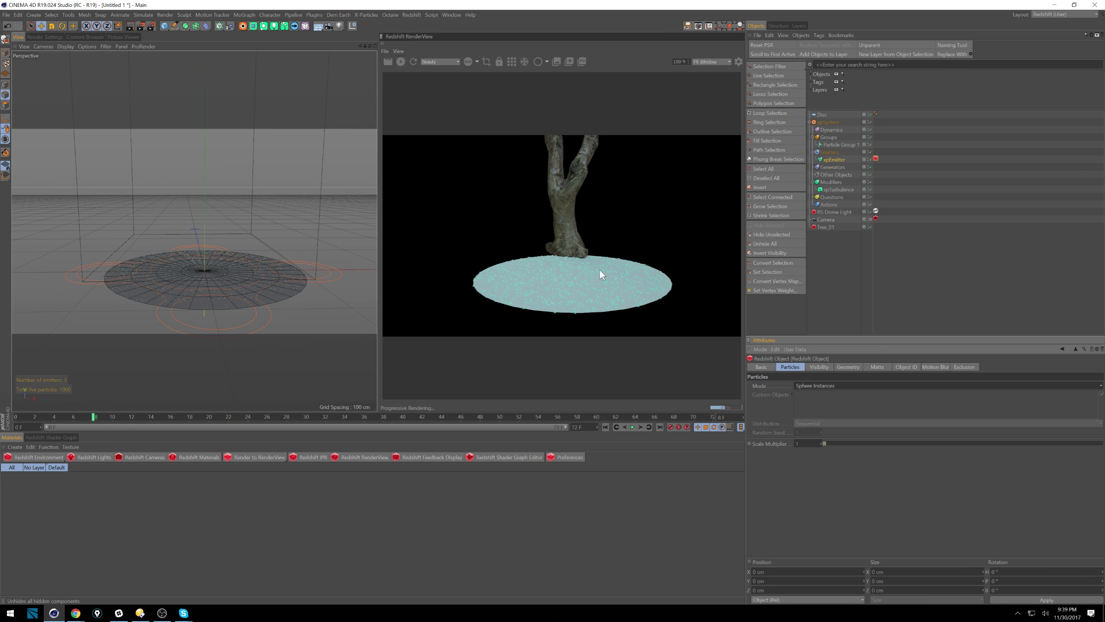
# Change the display colour of Particle Group 1 to orange (RGB 249, 108, 0) and replay the simulation
pyautogui.click(841, 144)
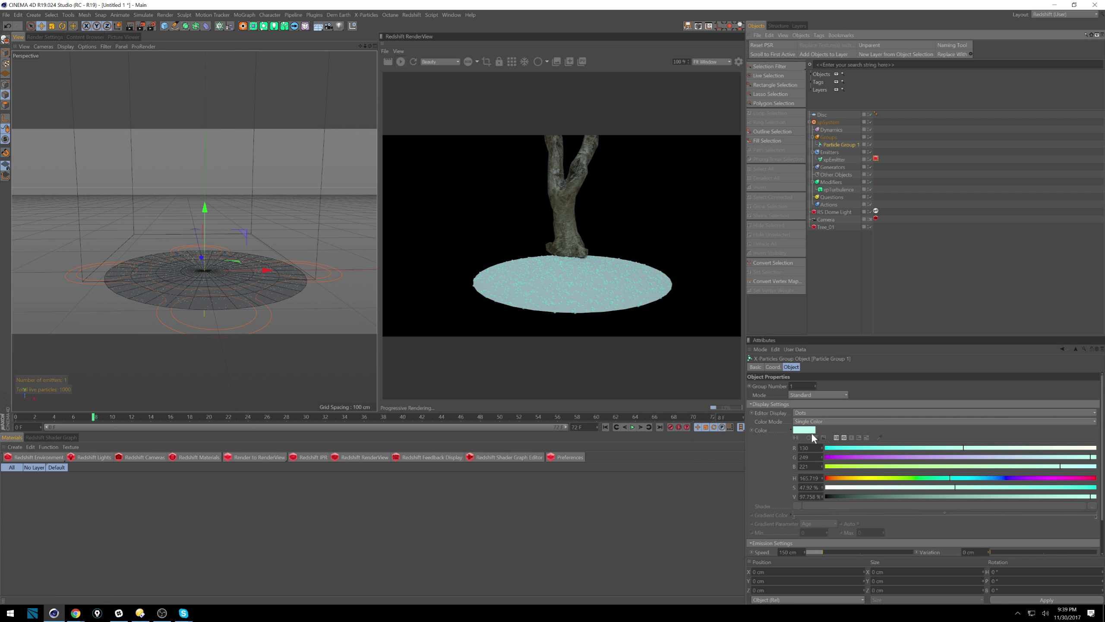
pyautogui.click(810, 431)
pyautogui.moveTo(816, 444); pyautogui.dragTo(863, 452)
pyautogui.click(800, 443)
pyautogui.click(806, 473)
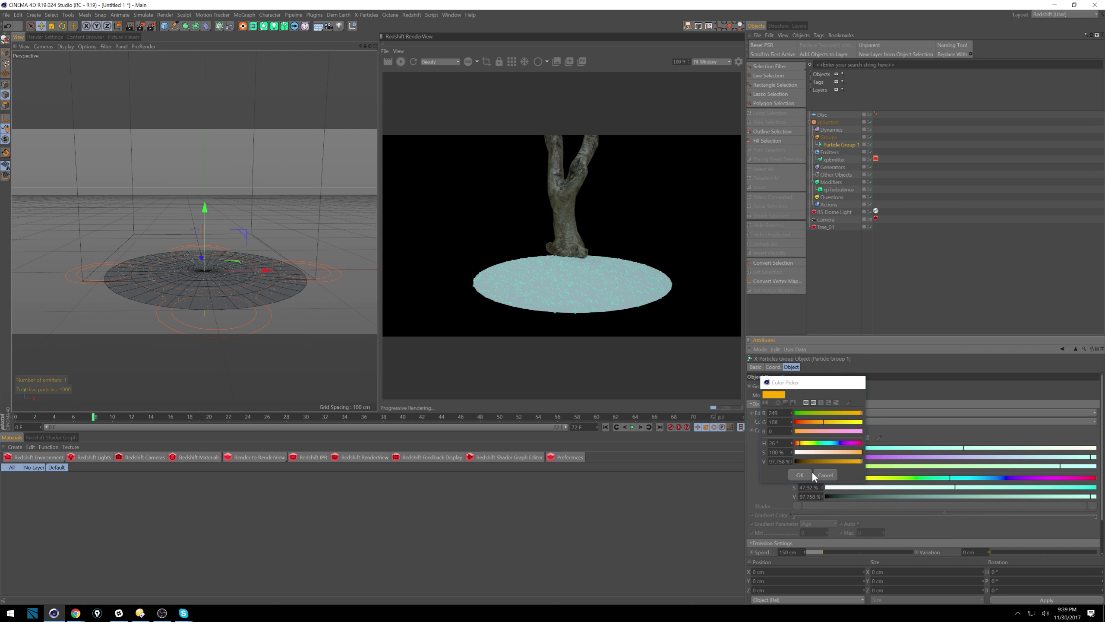
pyautogui.click(605, 426)
pyautogui.click(631, 426)
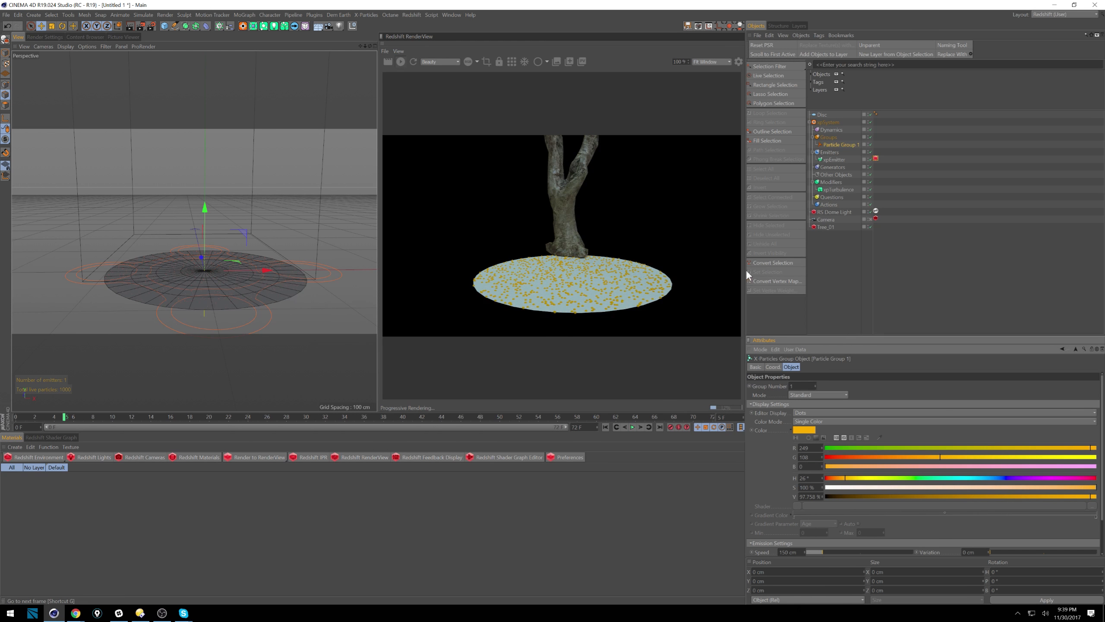
# Set the emitter's Redshift Object tag to Custom Objects particles and assign the Tree_01 proxy as the custom object
pyautogui.click(875, 159)
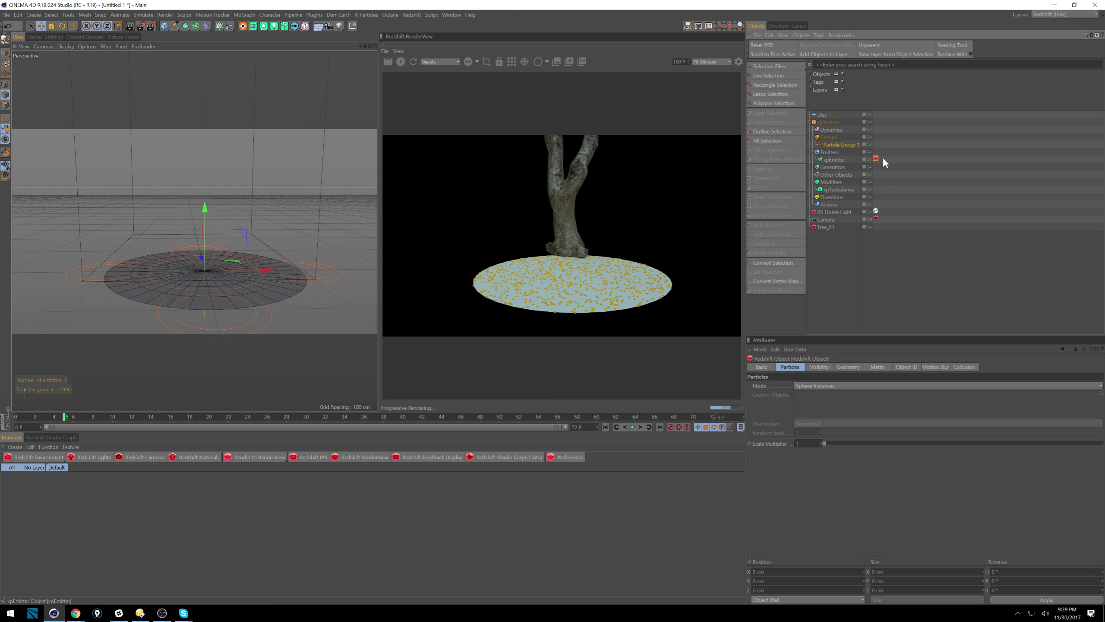
pyautogui.click(810, 384)
pyautogui.click(842, 432)
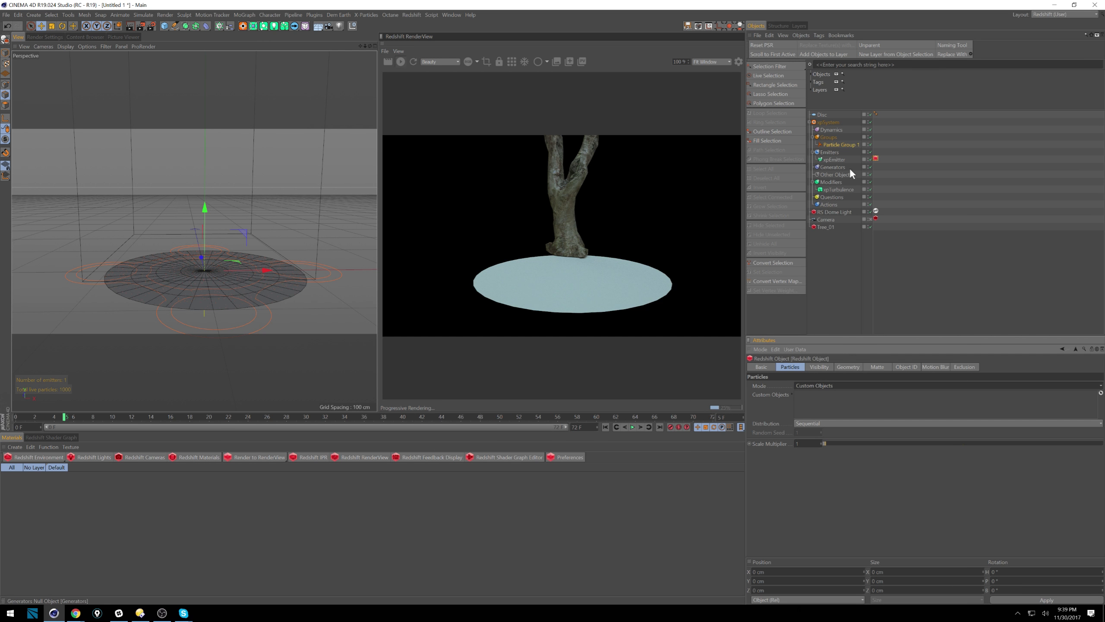
pyautogui.moveTo(826, 226); pyautogui.dragTo(828, 405)
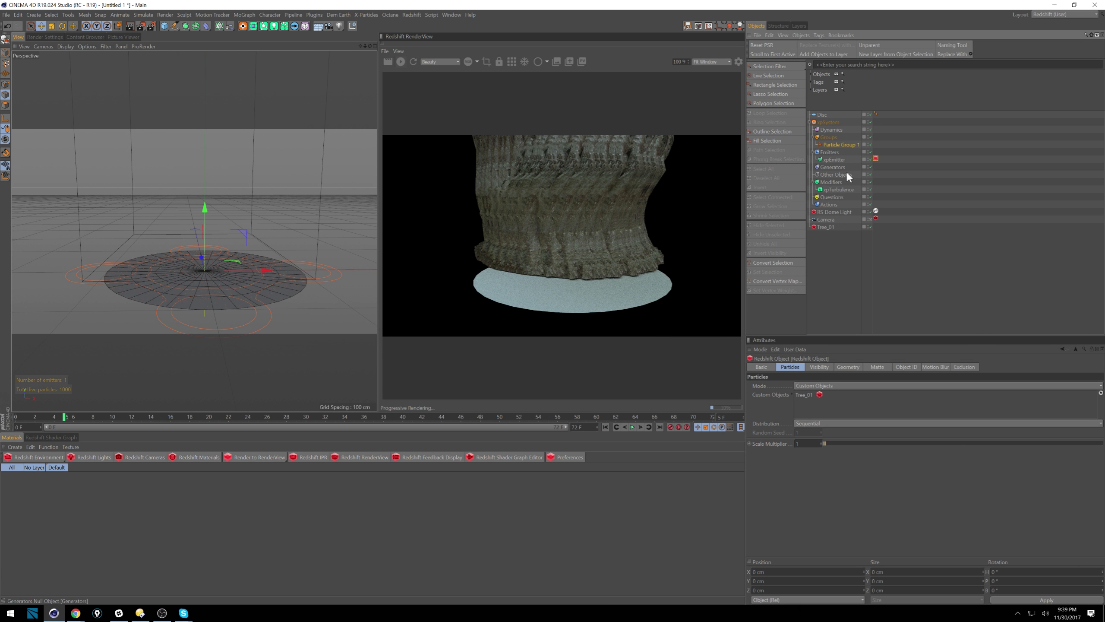
# Set the emission scale of Particle Group 1 to 0.12 and replay the simulation
pyautogui.click(840, 147)
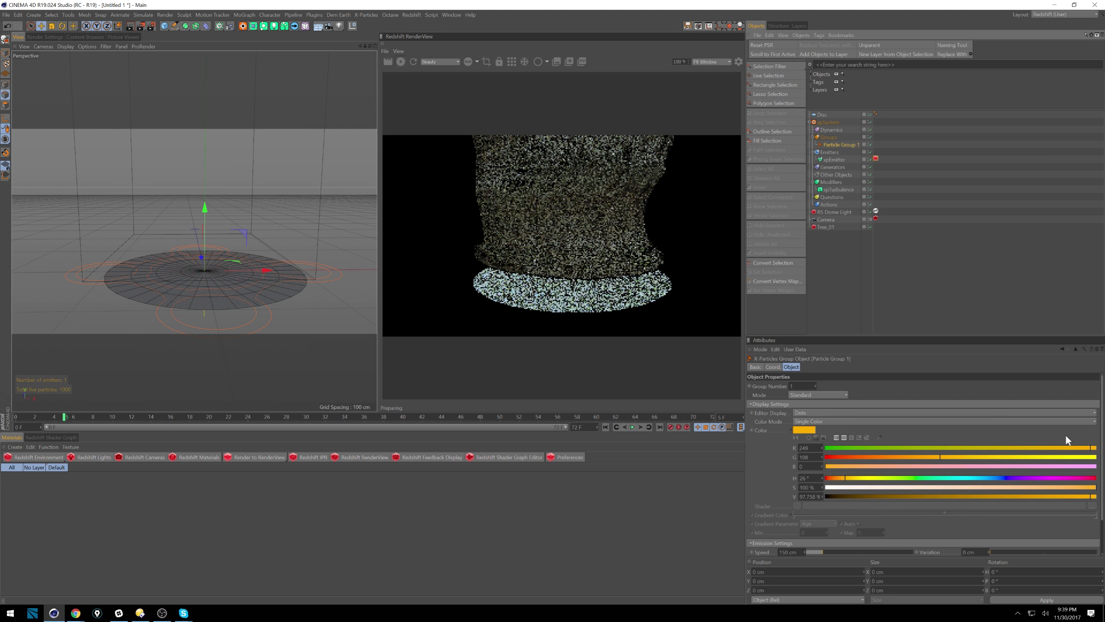
pyautogui.scroll(-3, 1075, 505)
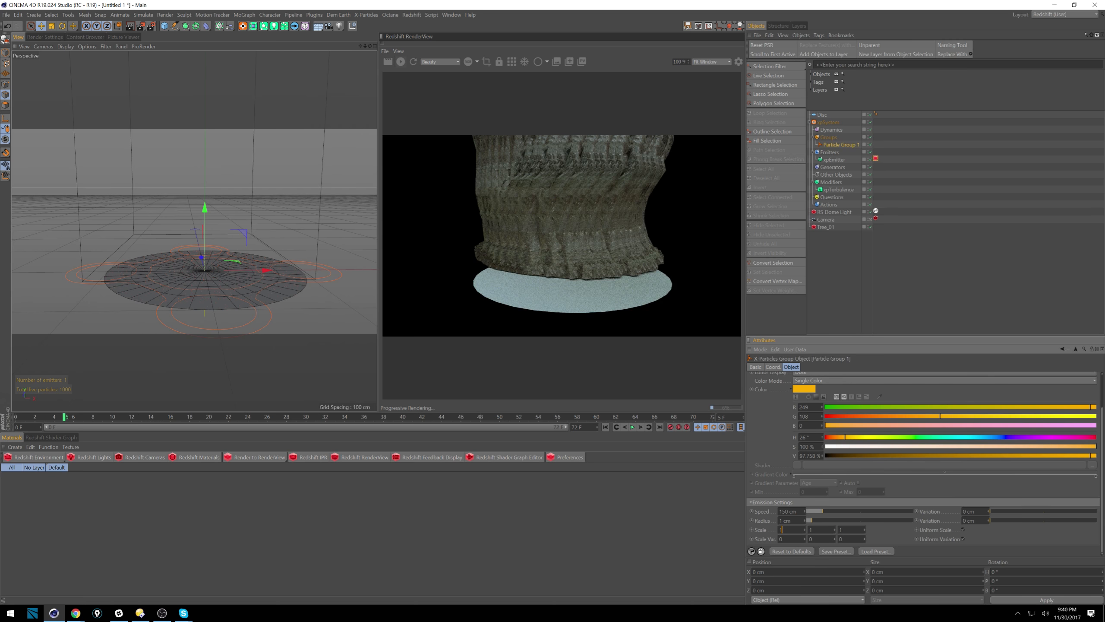
pyautogui.write('.12')
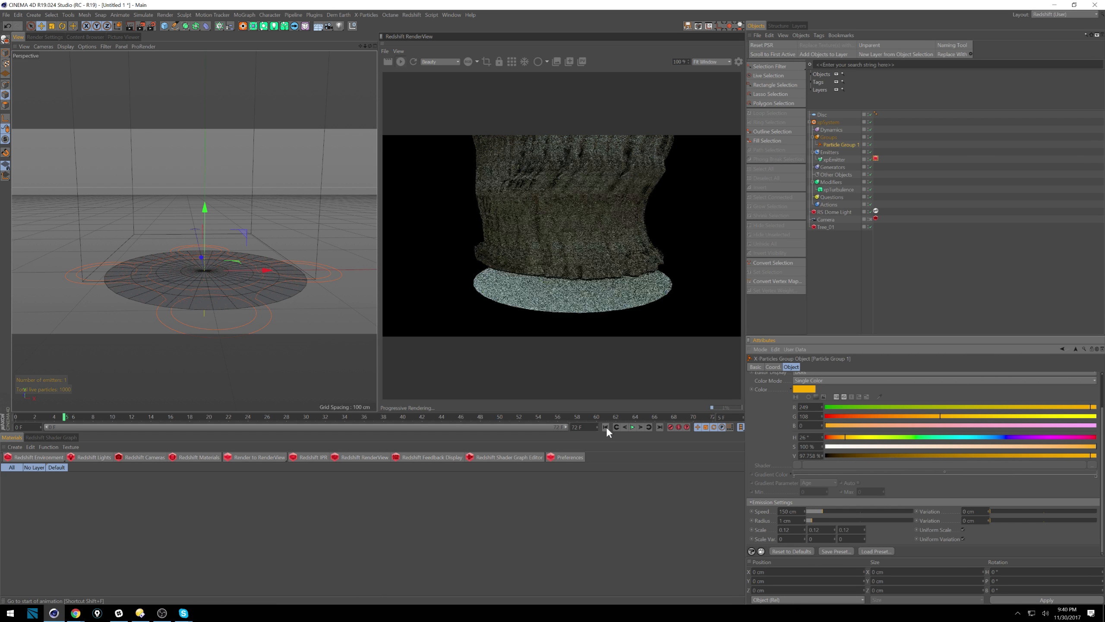
pyautogui.click(605, 426)
pyautogui.click(633, 426)
pyautogui.click(633, 427)
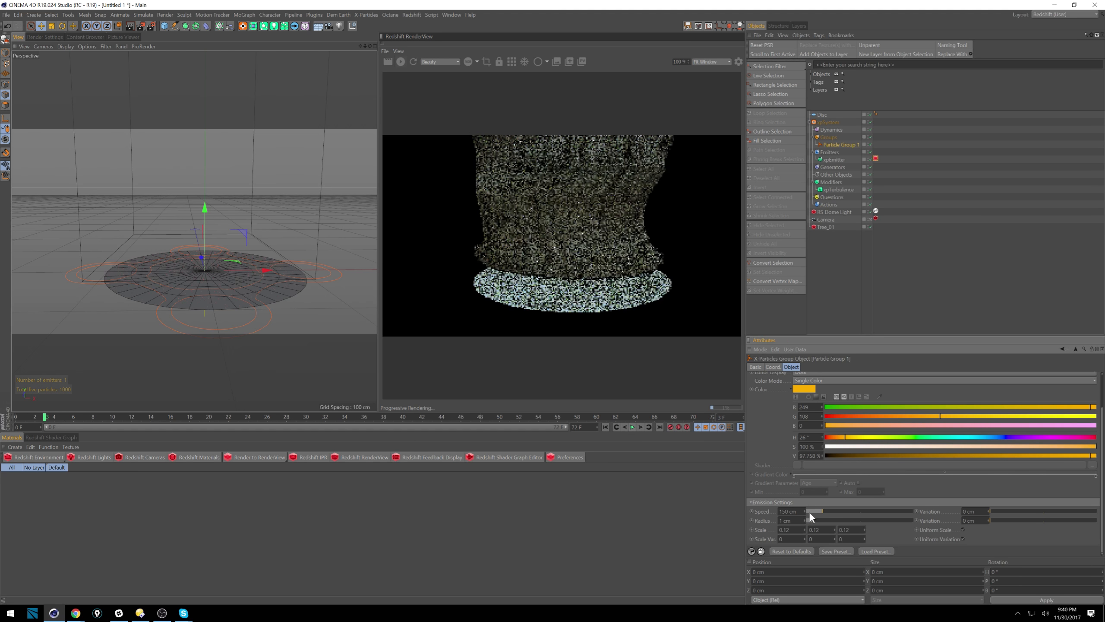
# Set the emission radius of Particle Group 1 to 0.05 cm and replay the simulation from the start
pyautogui.write('.05')
pyautogui.press('Return')
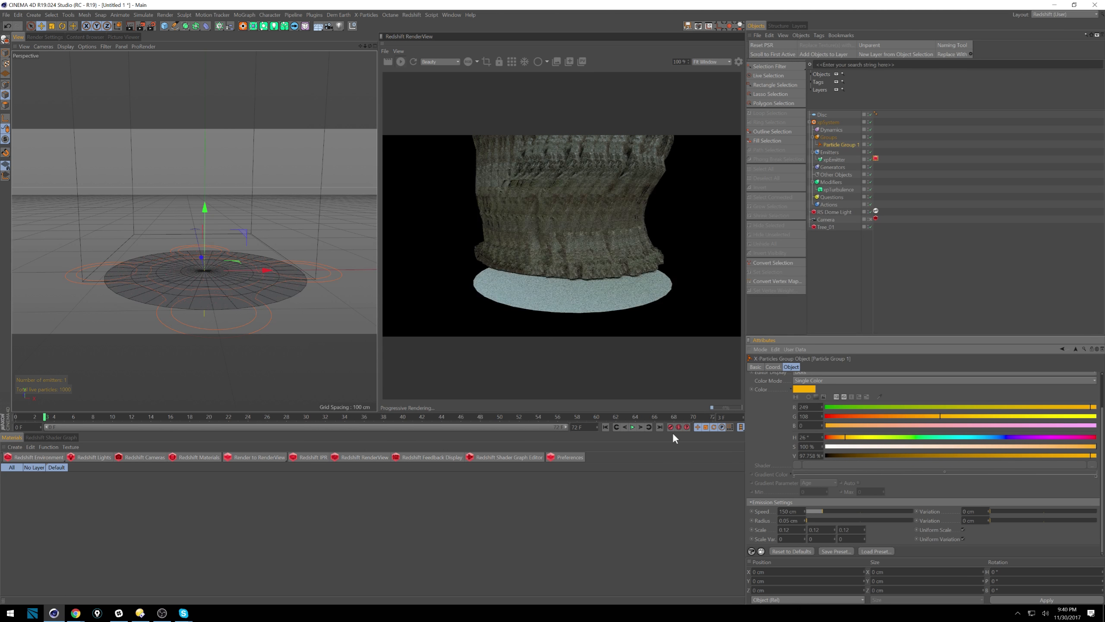
pyautogui.click(607, 427)
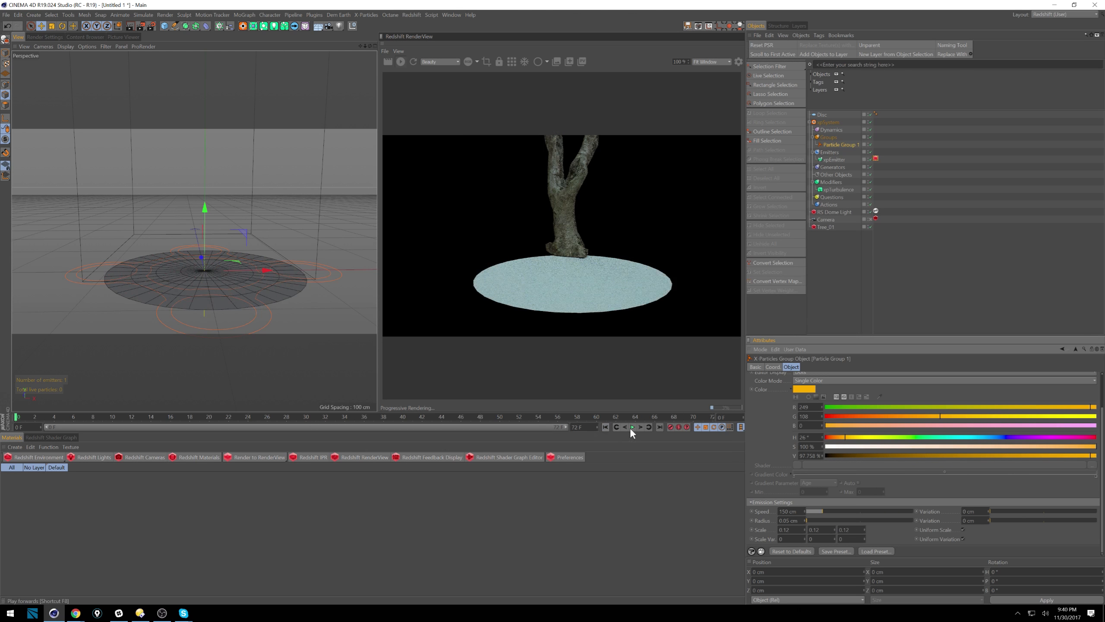
pyautogui.click(633, 426)
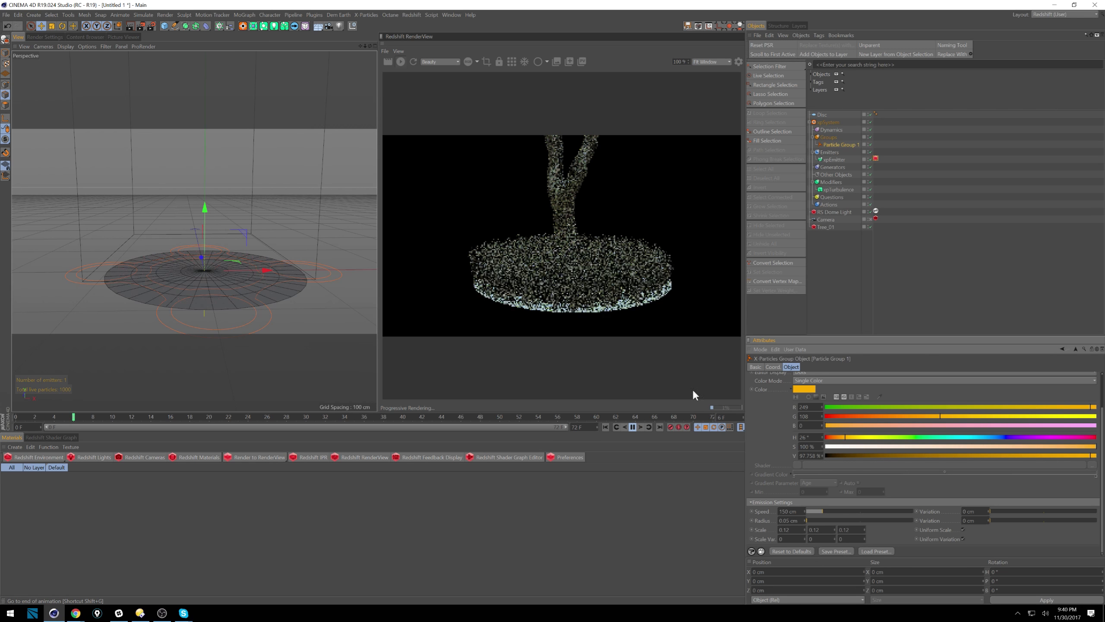
pyautogui.click(632, 426)
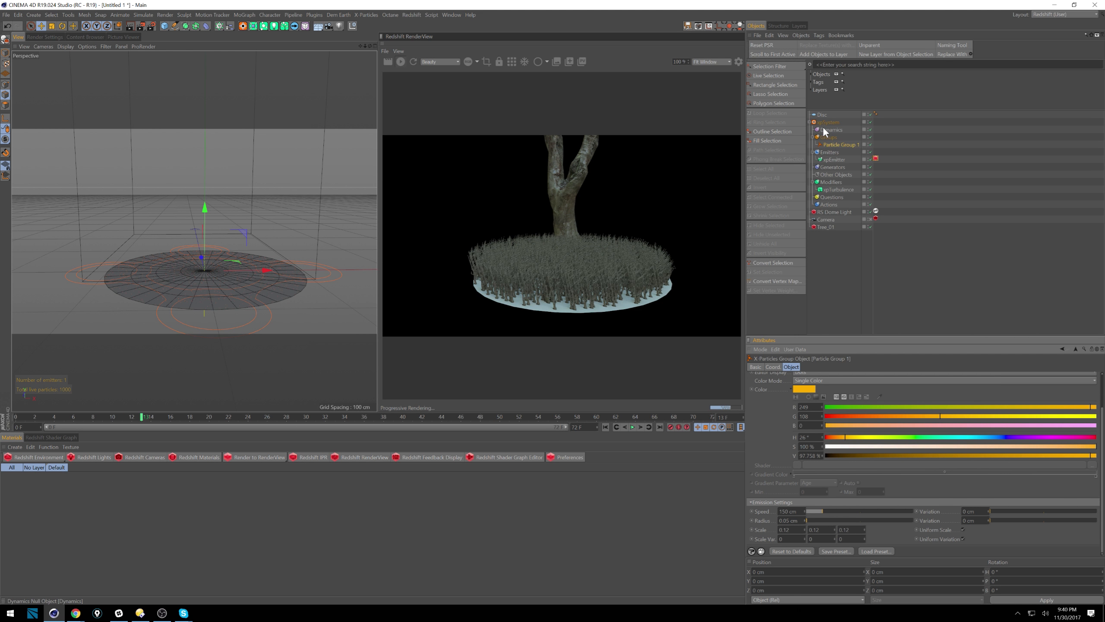
# Move the original Tree_01 proxy away from the disc and out of the rendered view
pyautogui.keyDown('alt'); pyautogui.click(868, 225); pyautogui.keyUp('alt')
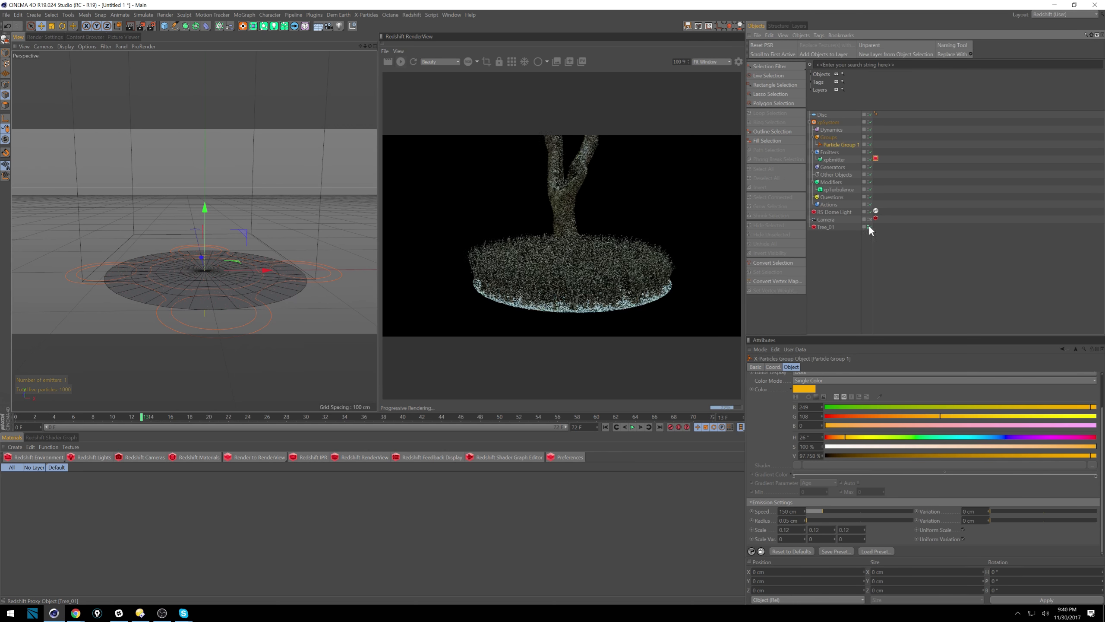
pyautogui.keyDown('alt'); pyautogui.click(868, 226); pyautogui.keyUp('alt')
pyautogui.keyDown('alt'); pyautogui.click(869, 225); pyautogui.keyUp('alt')
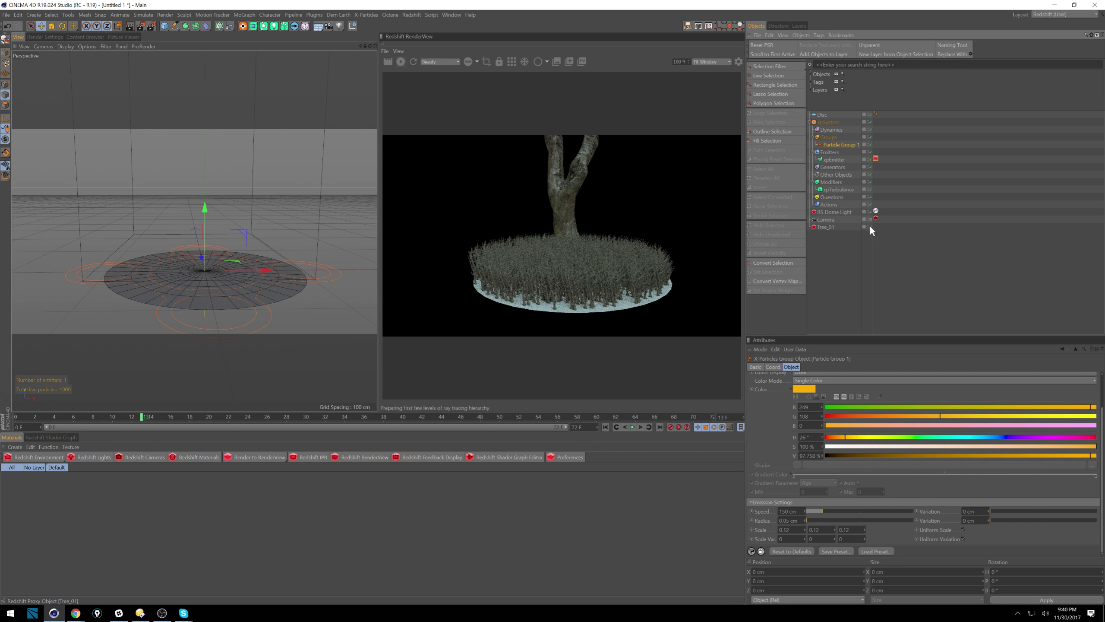
pyautogui.click(826, 226)
pyautogui.moveTo(262, 271); pyautogui.dragTo(982, 278)
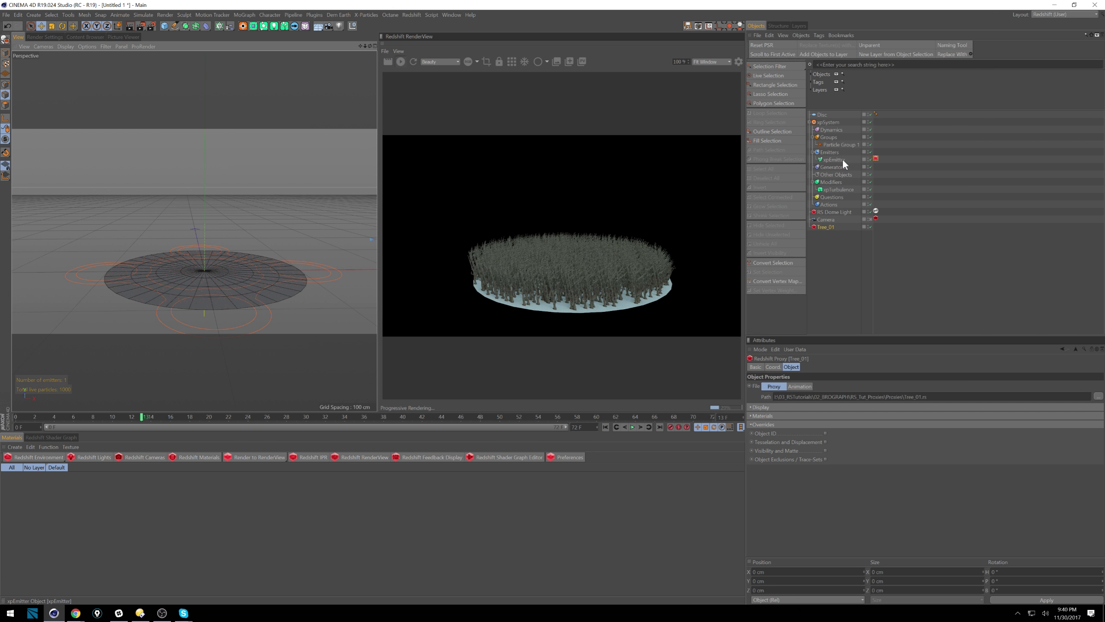
# Examine the scattered trees on the disc in the viewport and render, from close-up, overhead and low distant angles
pyautogui.moveTo(233, 277)
pyautogui.keyDown('alt'); pyautogui.mouseDown(button='right')
pyautogui.moveTo(277, 268)
pyautogui.moveTo(245, 282)
pyautogui.mouseUp(button='right'); pyautogui.keyUp('alt')
pyautogui.keyDown('alt'); pyautogui.moveTo(245, 281); pyautogui.dragTo(242, 275, button='middle'); pyautogui.keyUp('alt')
pyautogui.keyDown('alt'); pyautogui.moveTo(242, 275); pyautogui.dragTo(272, 209); pyautogui.keyUp('alt')
pyautogui.keyDown('alt'); pyautogui.moveTo(272, 209); pyautogui.dragTo(285, 208, button='right'); pyautogui.keyUp('alt')
pyautogui.click(822, 114)
pyautogui.scroll(3, 237, 255)
pyautogui.keyDown('alt'); pyautogui.moveTo(234, 245); pyautogui.dragTo(213, 265); pyautogui.keyUp('alt')
pyautogui.keyDown('alt'); pyautogui.moveTo(213, 266); pyautogui.dragTo(298, 243, button='middle'); pyautogui.keyUp('alt')
pyautogui.keyDown('alt'); pyautogui.moveTo(247, 242); pyautogui.dragTo(231, 253); pyautogui.keyUp('alt')
pyautogui.keyDown('alt'); pyautogui.moveTo(293, 235); pyautogui.dragTo(242, 228, button='middle'); pyautogui.keyUp('alt')
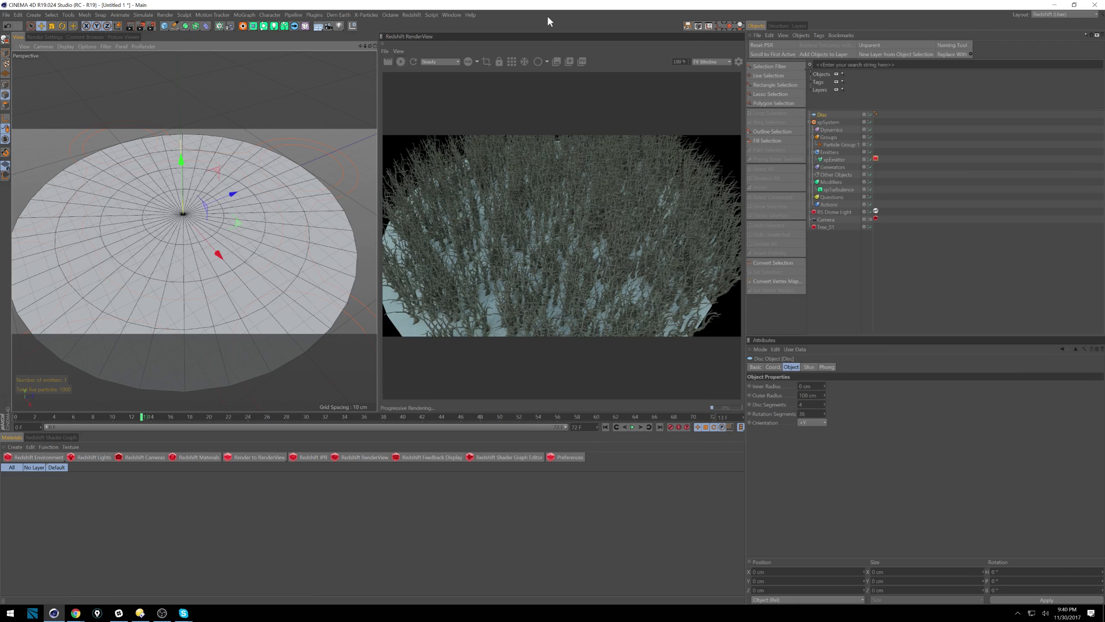
pyautogui.click(847, 191)
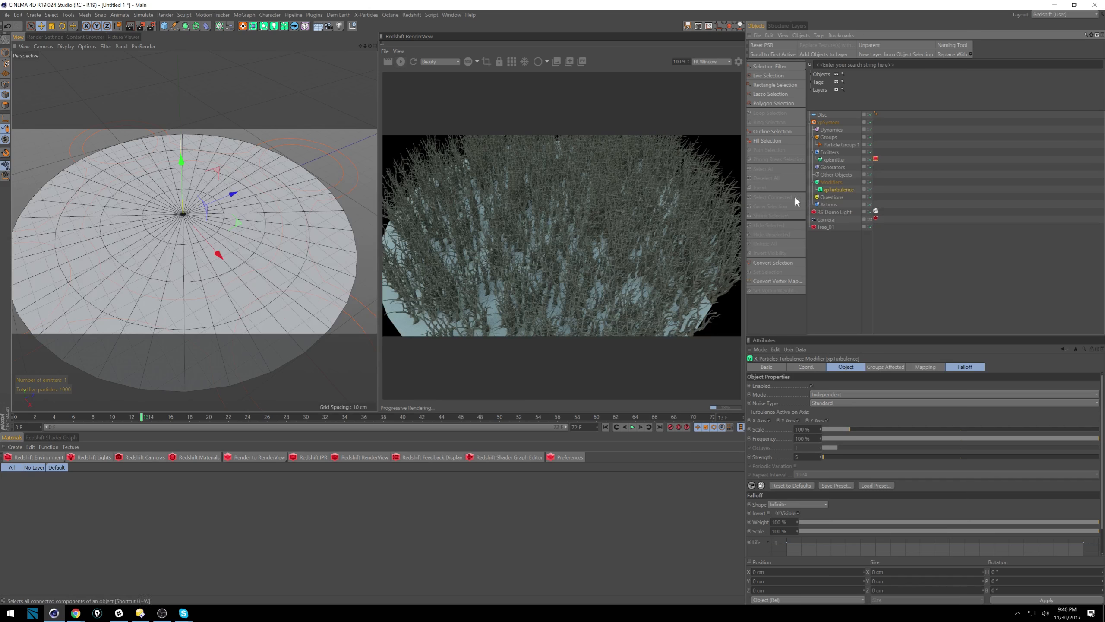
pyautogui.click(830, 226)
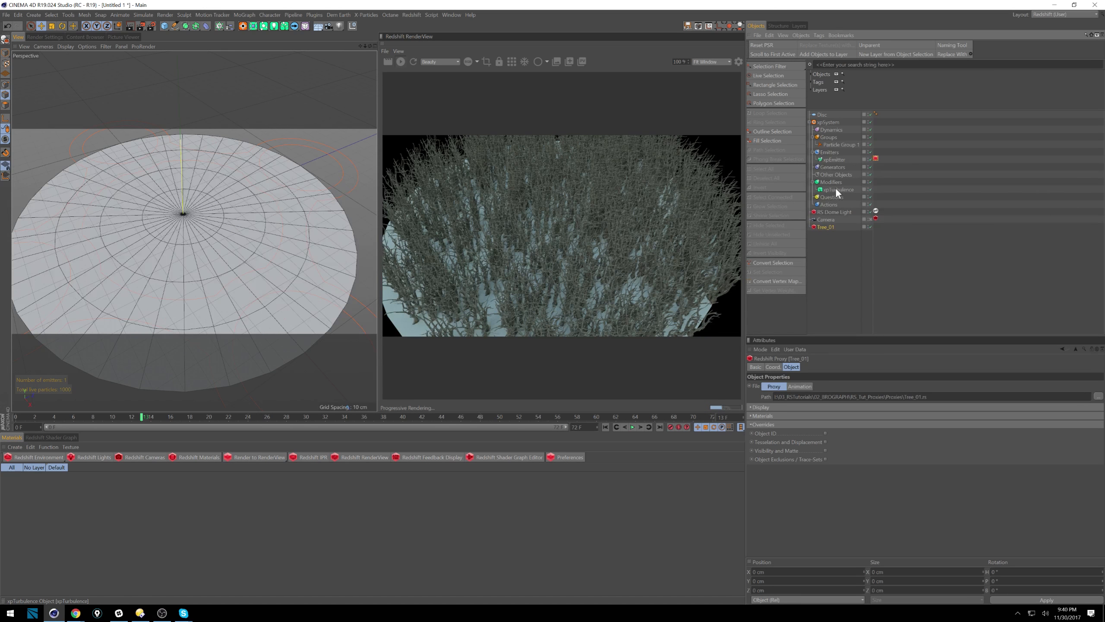
pyautogui.scroll(-5, 268, 251)
pyautogui.scroll(3, 292, 246)
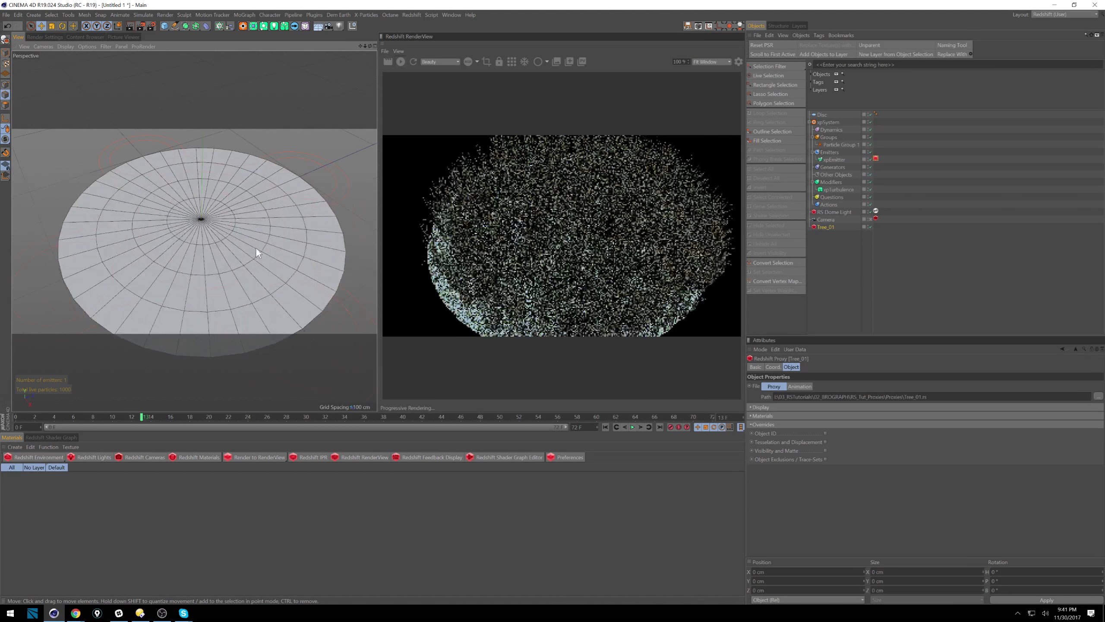
pyautogui.scroll(-3, 256, 248)
pyautogui.click(813, 115)
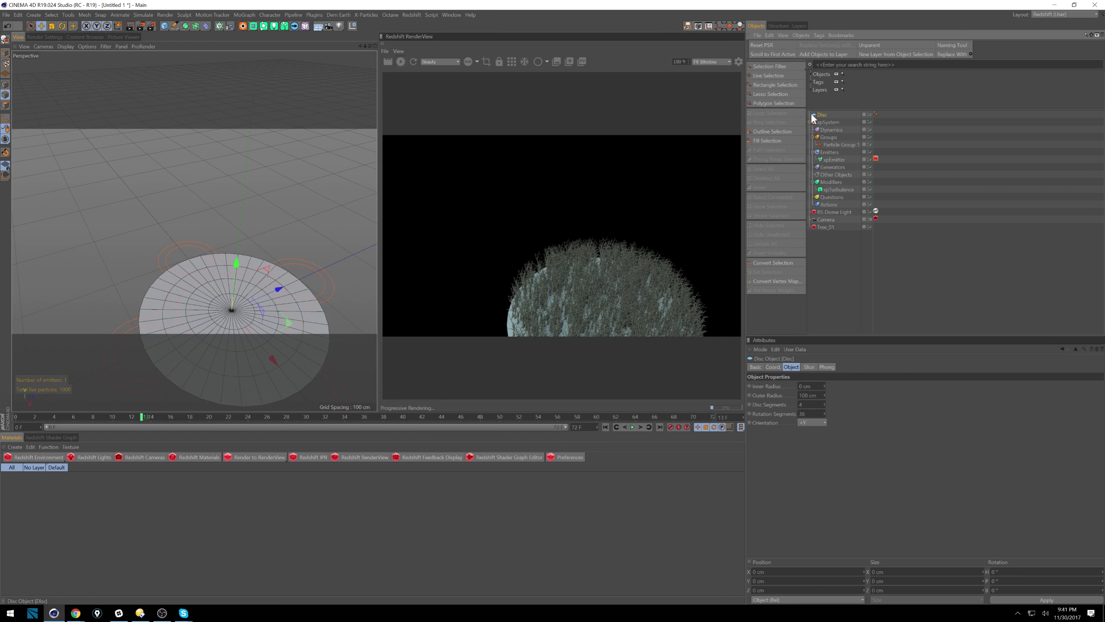
pyautogui.scroll(-4, 267, 271)
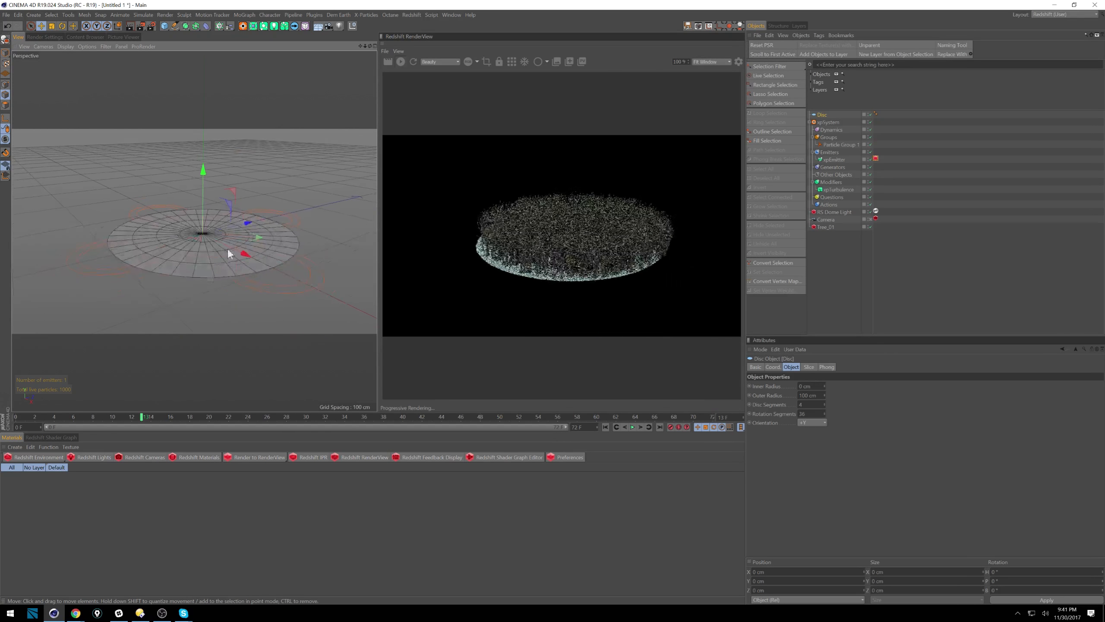
pyautogui.scroll(5, 233, 249)
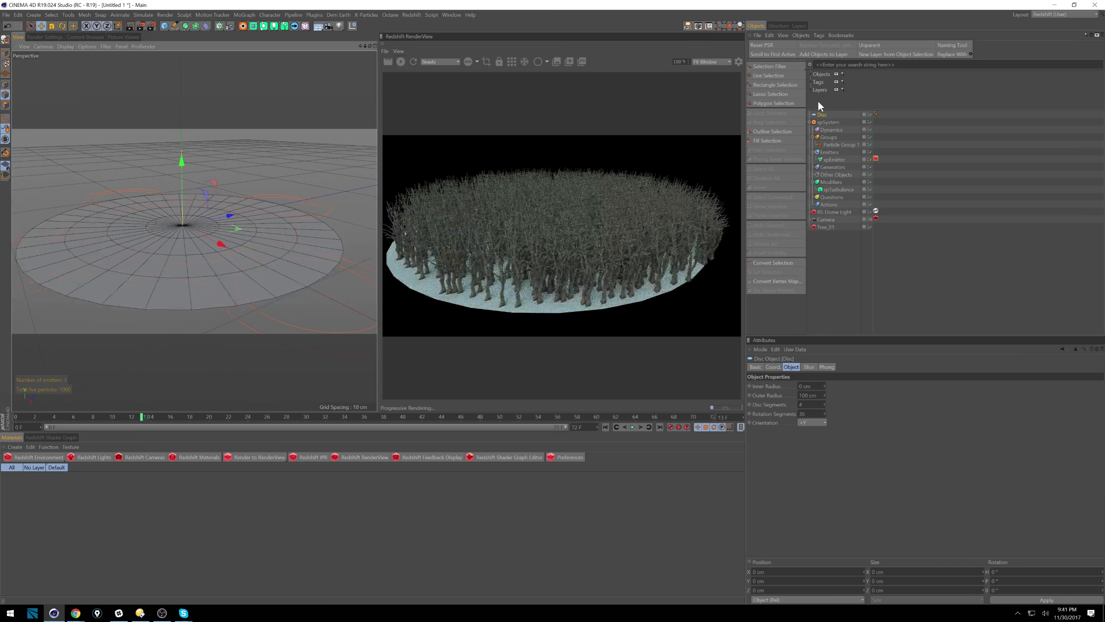
# Merge the Stump_02.rs proxy into the scene and add it to the custom objects of the emitter's Redshift Object tag
pyautogui.click(757, 34)
pyautogui.click(779, 47)
pyautogui.click(157, 70)
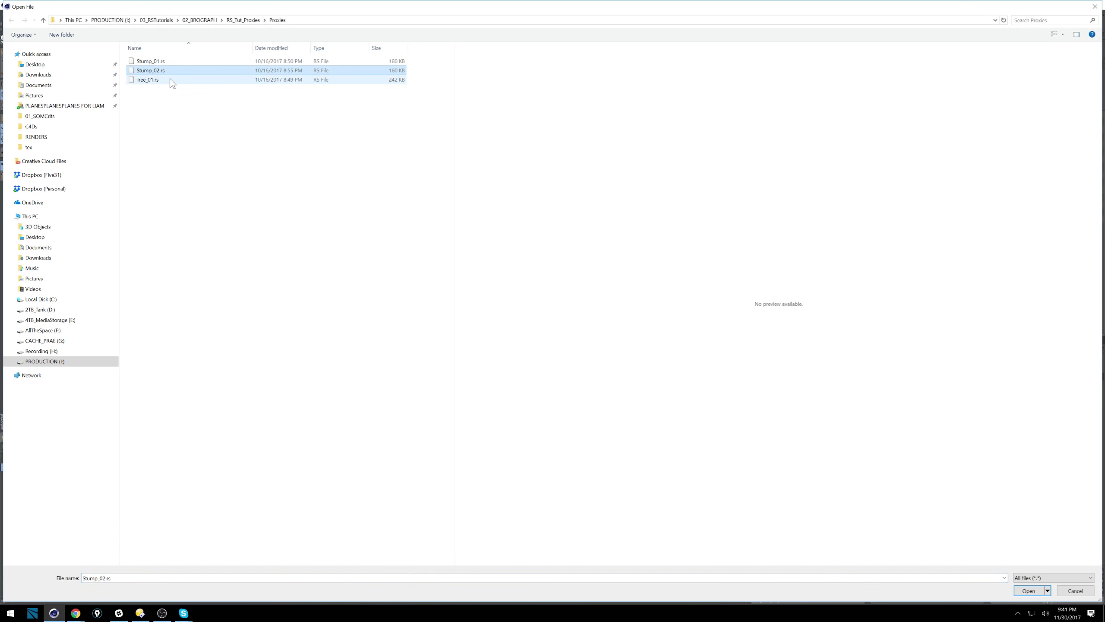
pyautogui.press('Return')
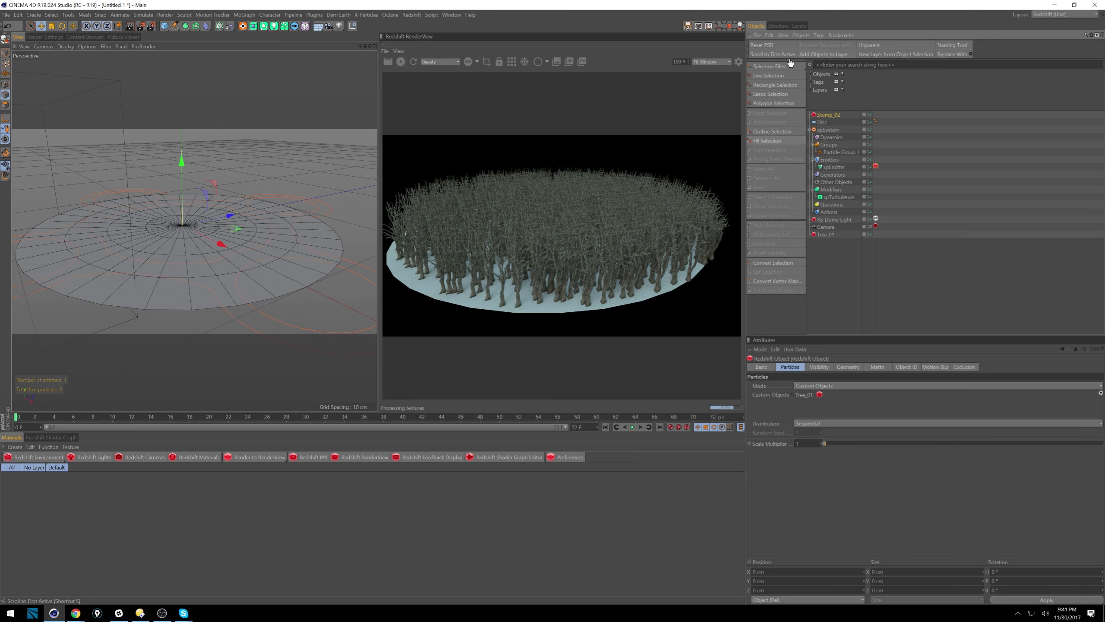
pyautogui.moveTo(825, 112); pyautogui.dragTo(823, 406)
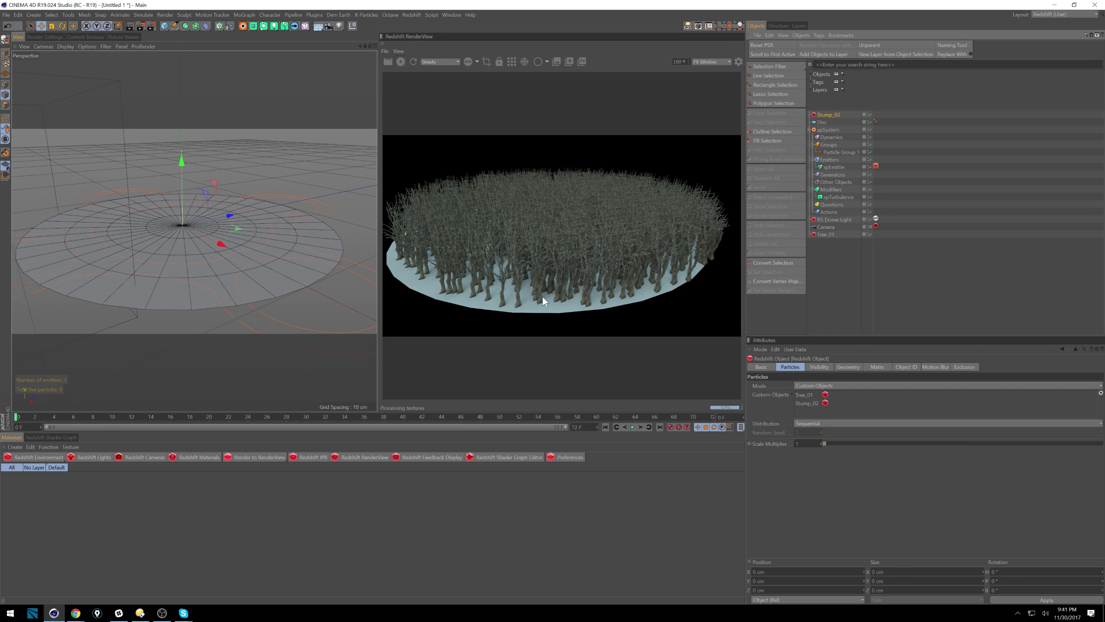
# Reorder Tree_01 next to Stump_02 in the object hierarchy and move the Stump_02 proxy away from the disc, out of view
pyautogui.click(841, 259)
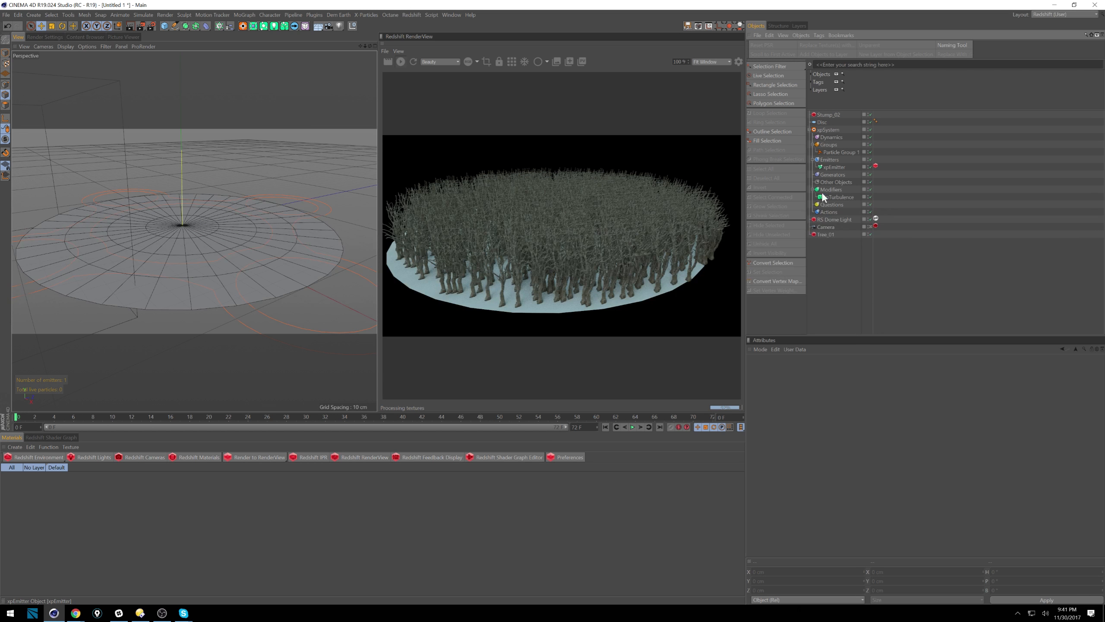
pyautogui.moveTo(825, 234); pyautogui.dragTo(831, 118)
pyautogui.click(828, 113)
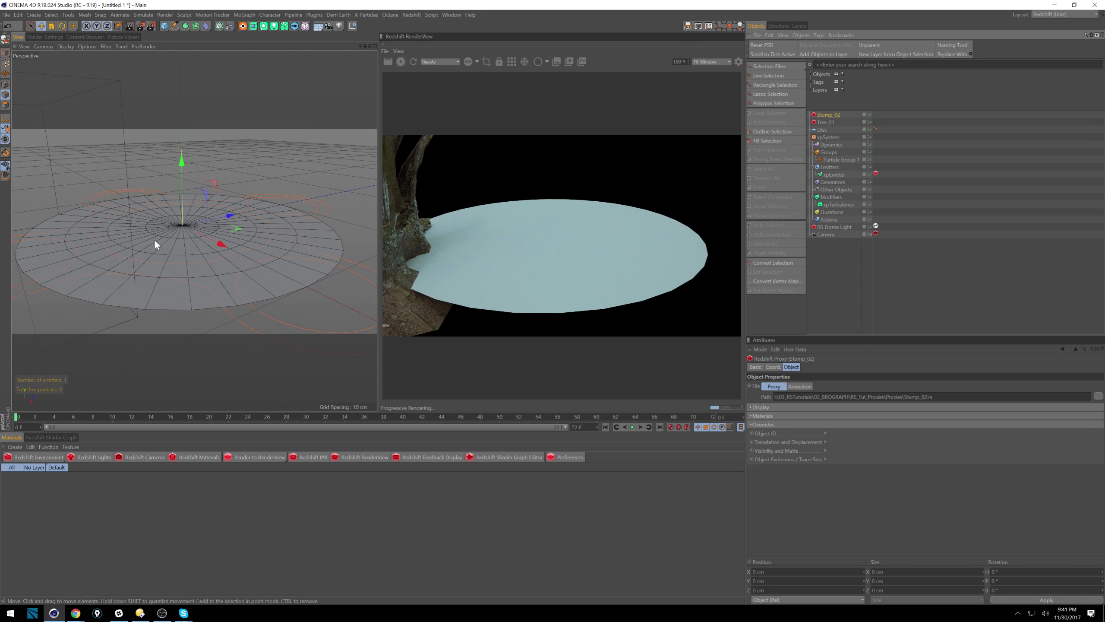
pyautogui.scroll(-3, 123, 257)
pyautogui.keyDown('alt'); pyautogui.moveTo(124, 257); pyautogui.dragTo(278, 222, button='middle'); pyautogui.keyUp('alt')
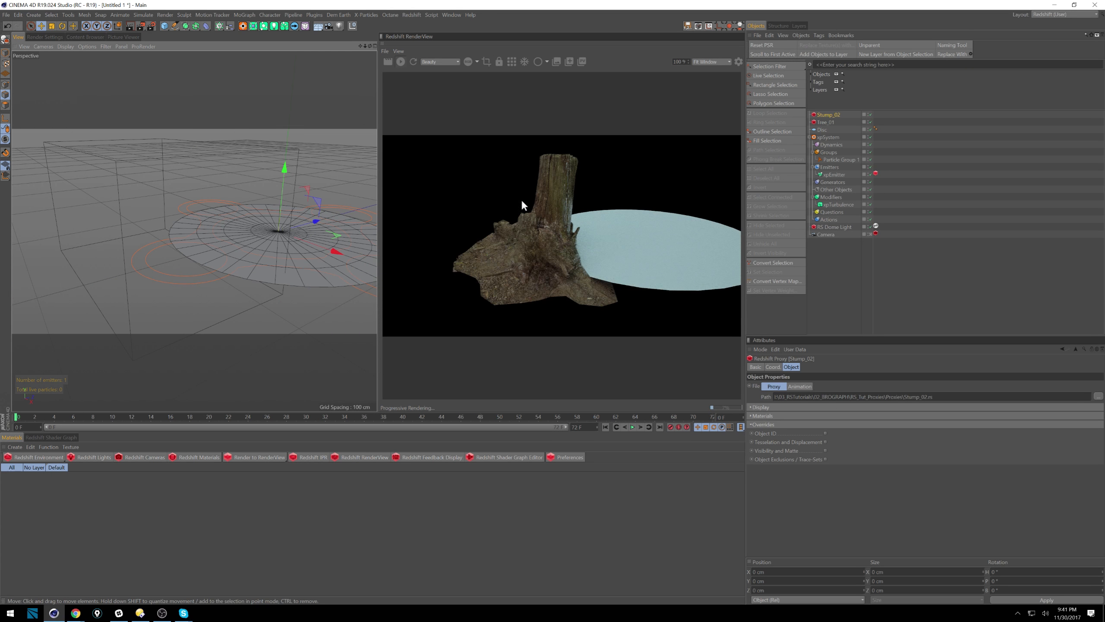
pyautogui.click(836, 112)
pyautogui.moveTo(324, 240); pyautogui.dragTo(109, 196)
pyautogui.moveTo(147, 161); pyautogui.dragTo(80, 179)
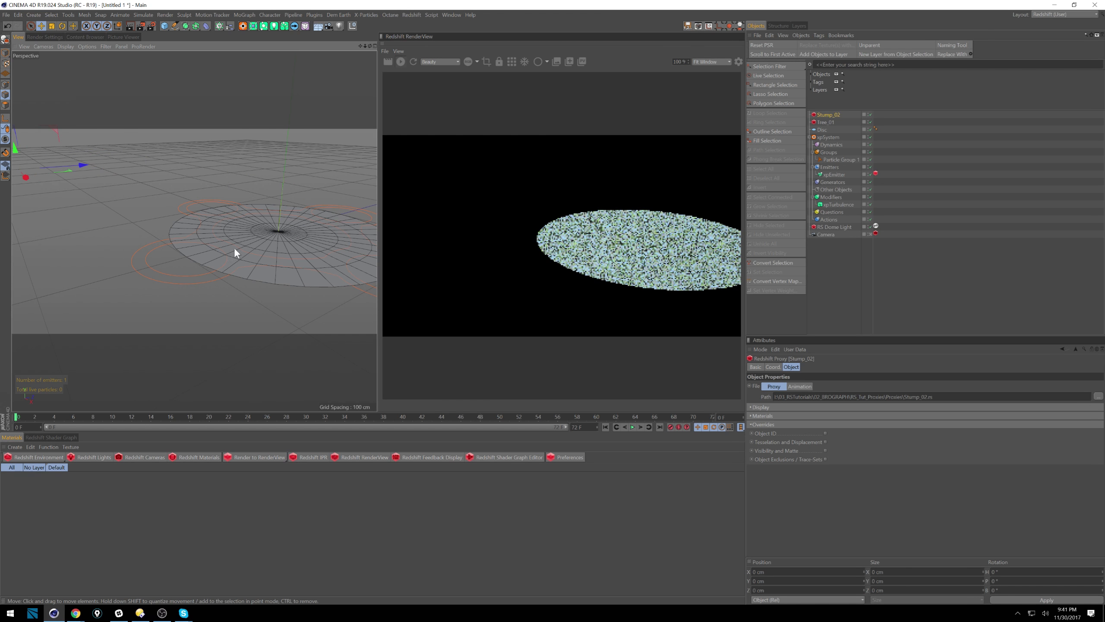
pyautogui.moveTo(235, 249)
pyautogui.mouseDown()
pyautogui.moveTo(212, 261)
pyautogui.moveTo(231, 253)
pyautogui.mouseUp()
# Play the simulation for a few frames and examine the mix of trees and stumps on the disc up close
pyautogui.click(633, 426)
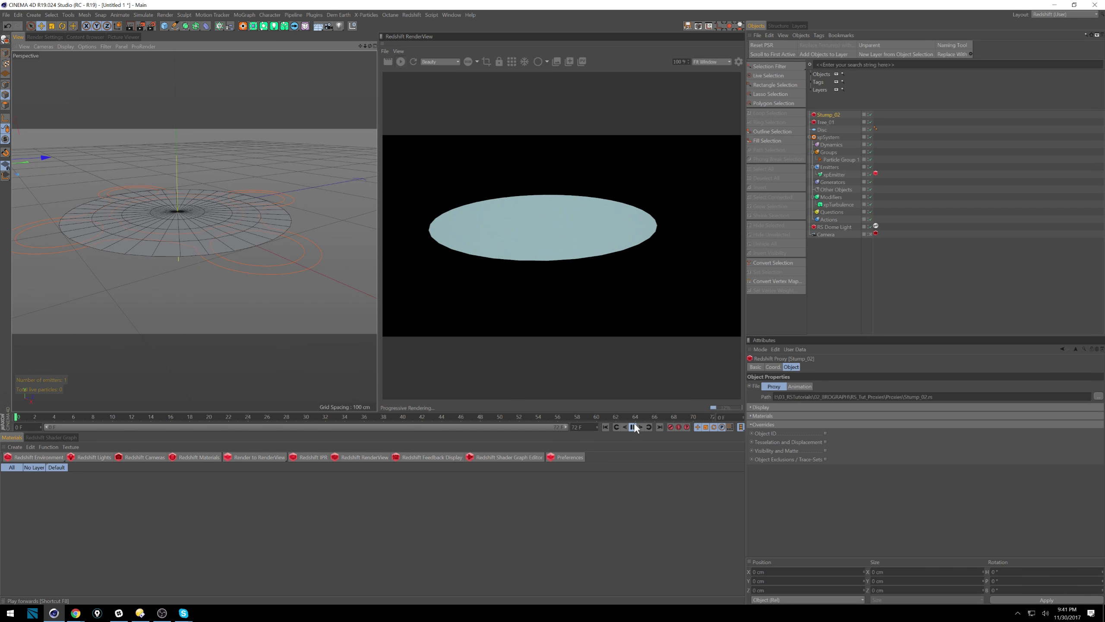
pyautogui.click(633, 427)
pyautogui.keyDown('alt'); pyautogui.moveTo(203, 222); pyautogui.dragTo(221, 255, button='right'); pyautogui.keyUp('alt')
pyautogui.moveTo(220, 252)
pyautogui.keyDown('alt'); pyautogui.mouseDown()
pyautogui.moveTo(185, 204)
pyautogui.moveTo(237, 238)
pyautogui.mouseUp(); pyautogui.keyUp('alt')
pyautogui.keyDown('alt'); pyautogui.moveTo(237, 238); pyautogui.dragTo(157, 254, button='middle'); pyautogui.keyUp('alt')
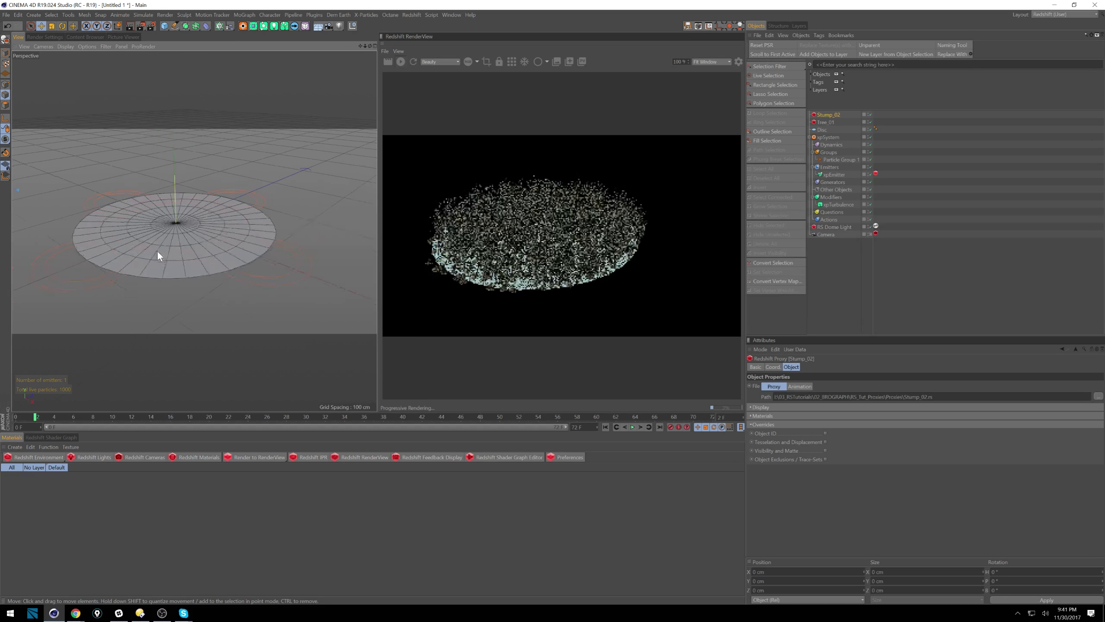
pyautogui.scroll(8, 184, 235)
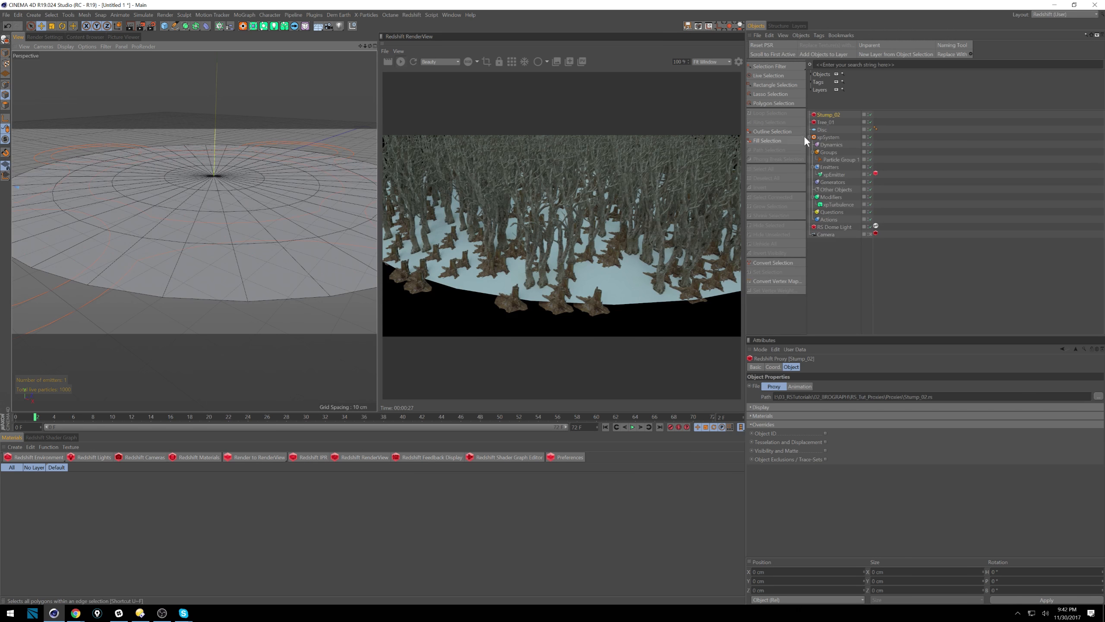
# Delete the xpSystem, the Disc and the Stump_02 and Tree_01 proxies from the scene
pyautogui.click(836, 137)
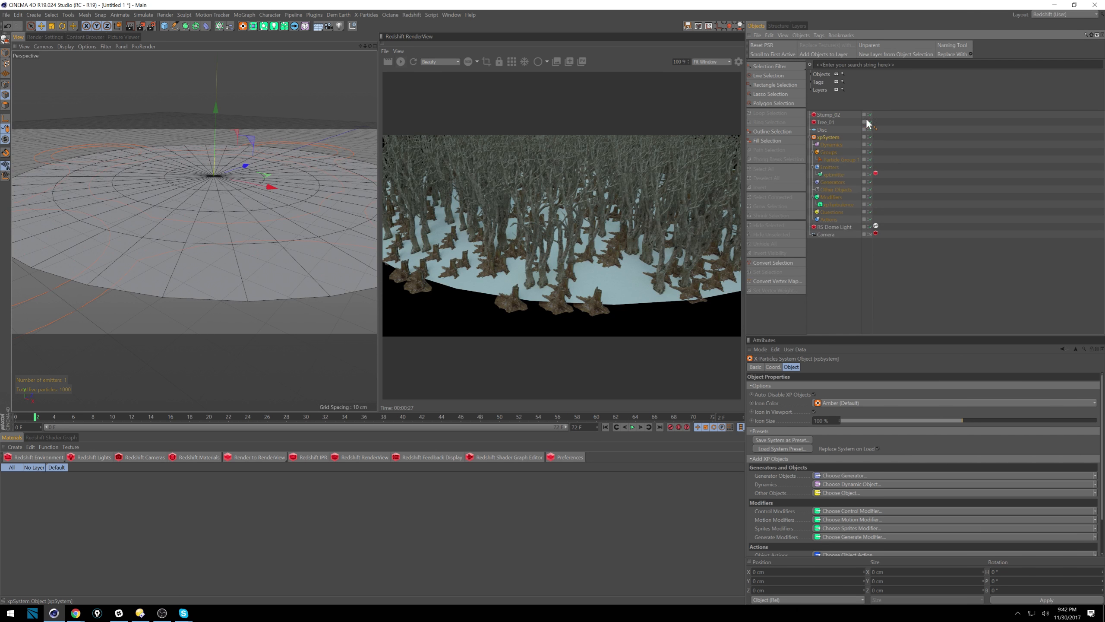
pyautogui.press('Delete')
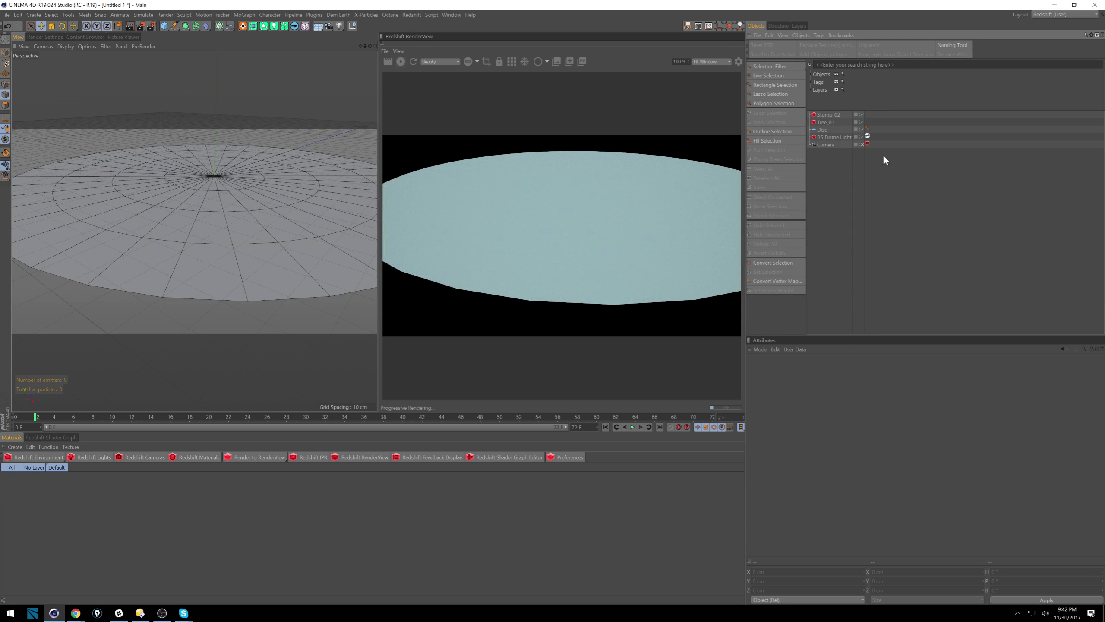
pyautogui.press('Delete')
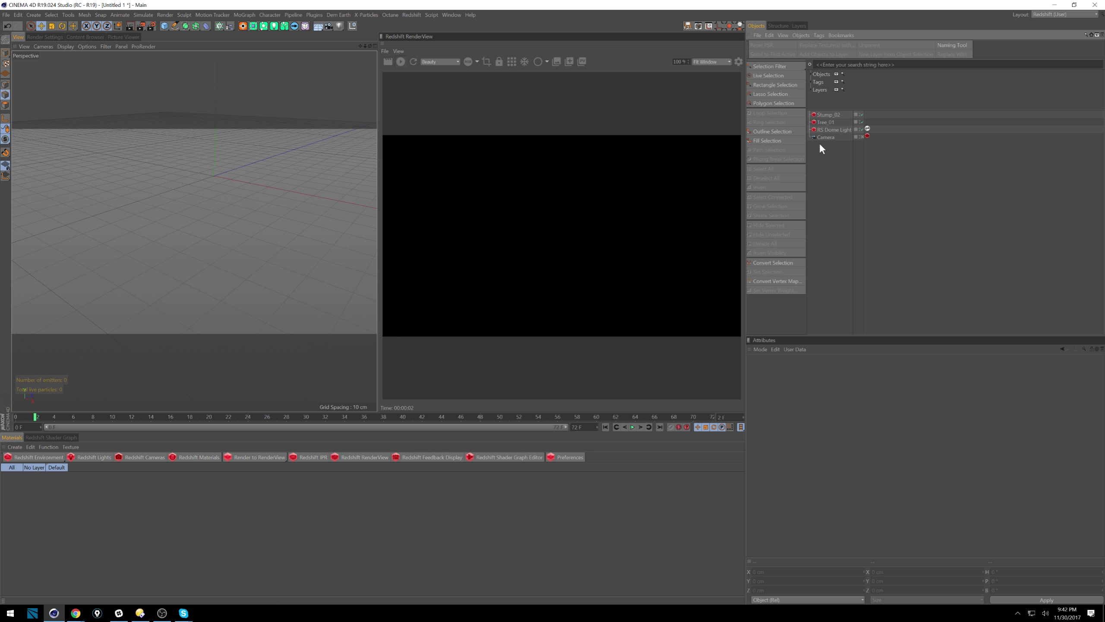
pyautogui.click(825, 114)
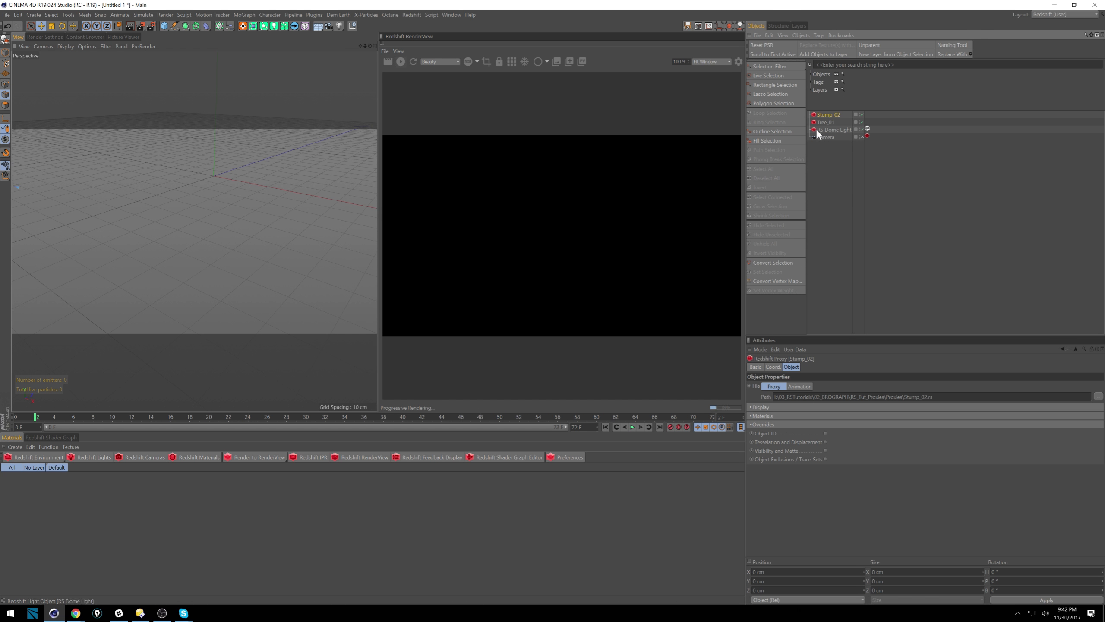
pyautogui.keyDown('ctrl'); pyautogui.click(825, 122); pyautogui.keyUp('ctrl')
pyautogui.press('Delete')
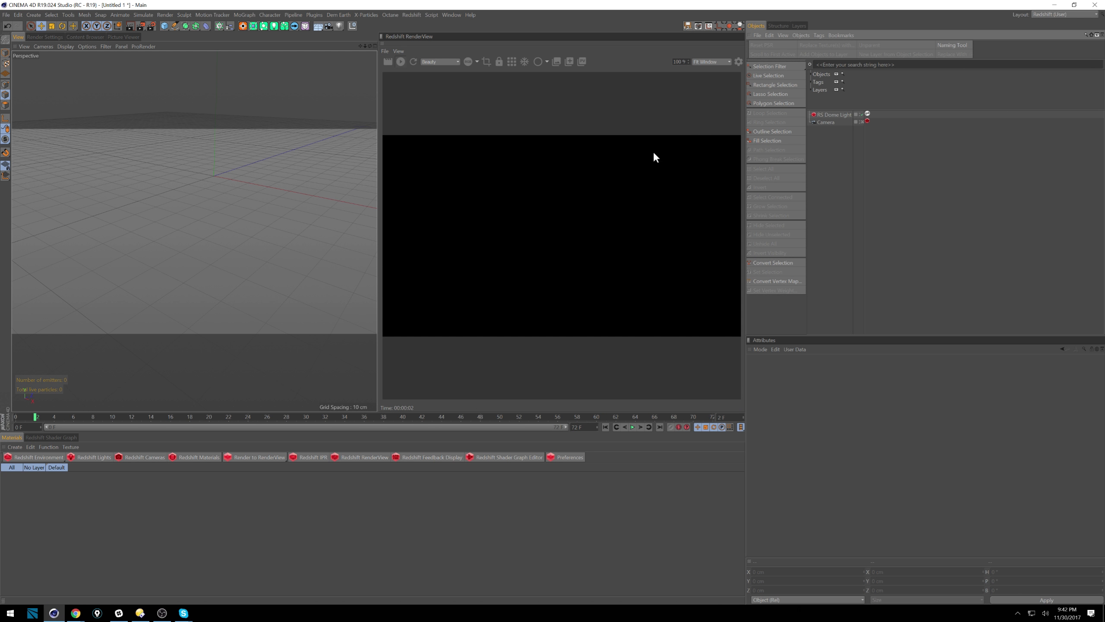
pyautogui.click(340, 132)
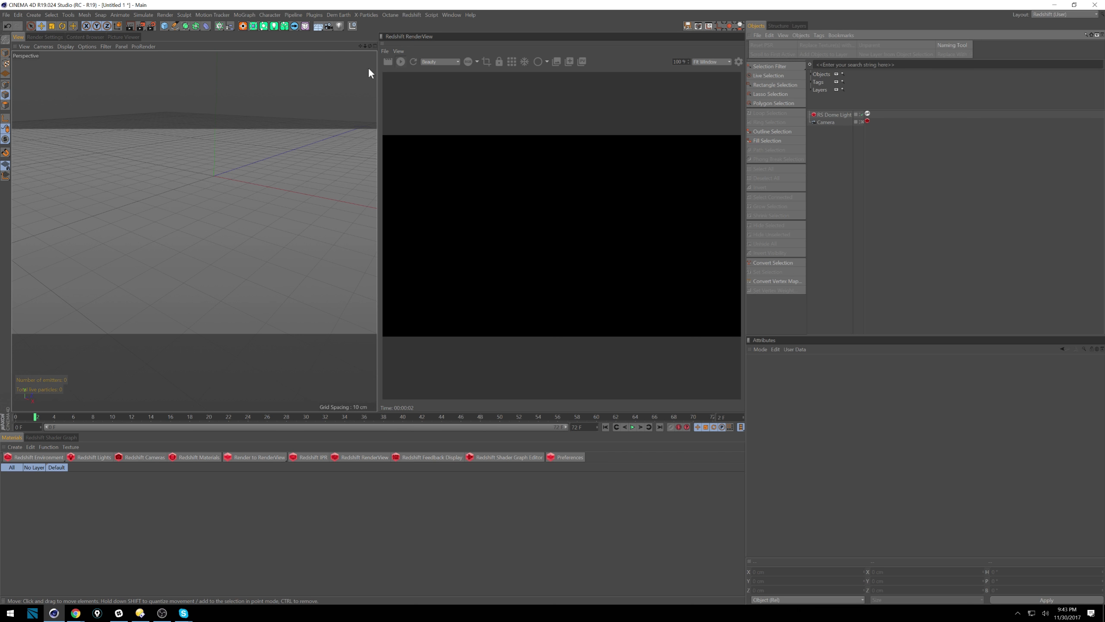
pyautogui.click(371, 15)
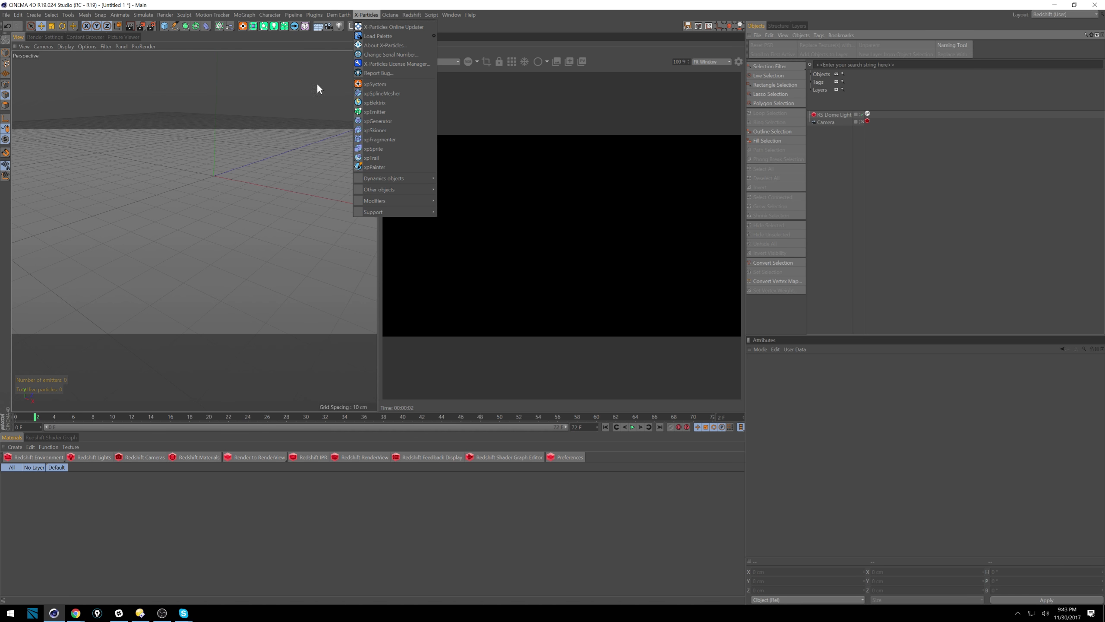
pyautogui.click(531, 29)
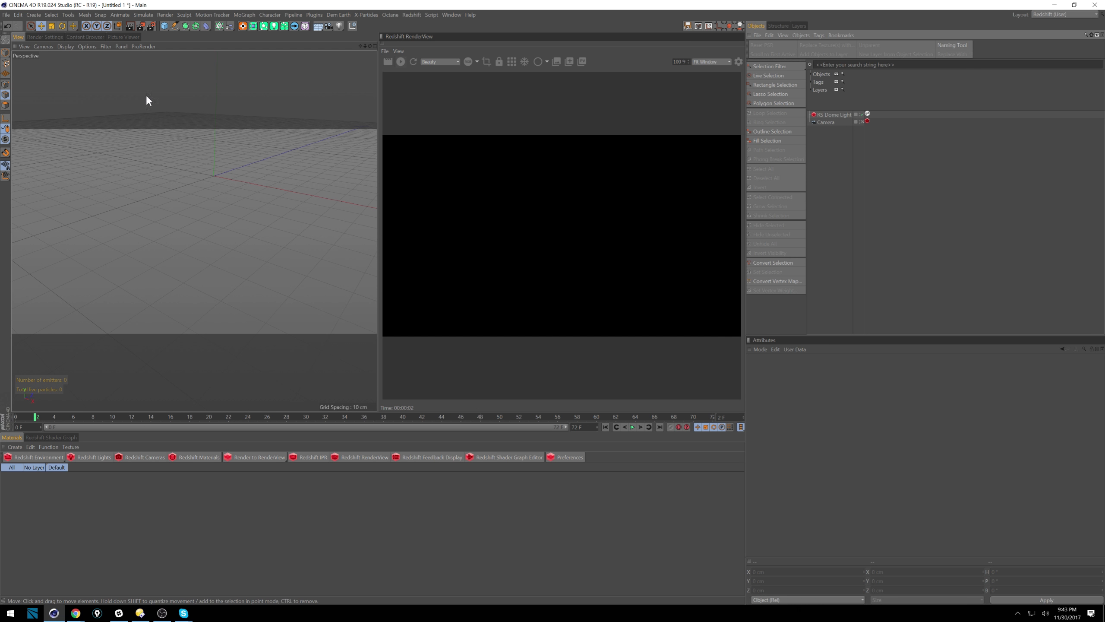
# Open the RS_Tut_XParticles_Camera001.c4d project from the RS_Tut_XParticles folder inside 02_BROGRAPH
pyautogui.click(6, 15)
pyautogui.click(26, 41)
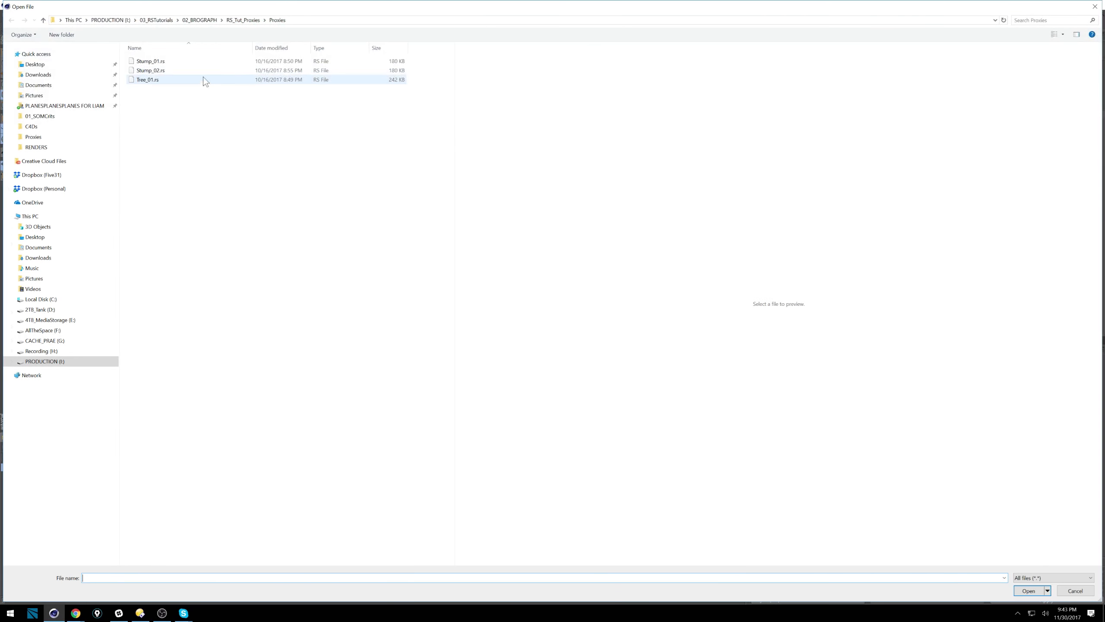
pyautogui.click(242, 20)
pyautogui.click(200, 19)
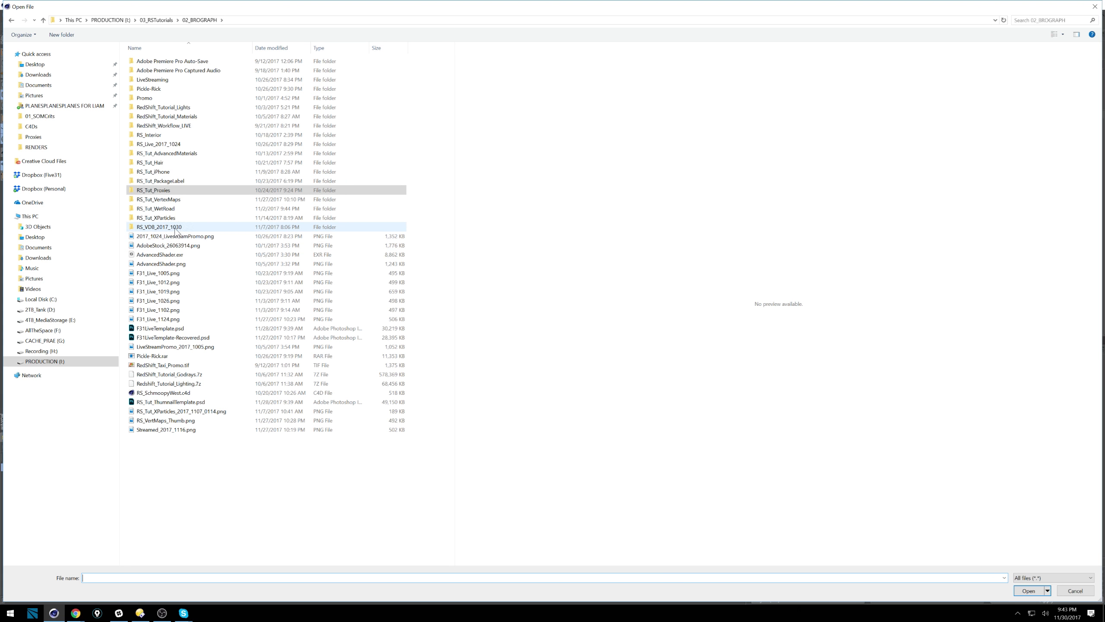
pyautogui.doubleClick(168, 217)
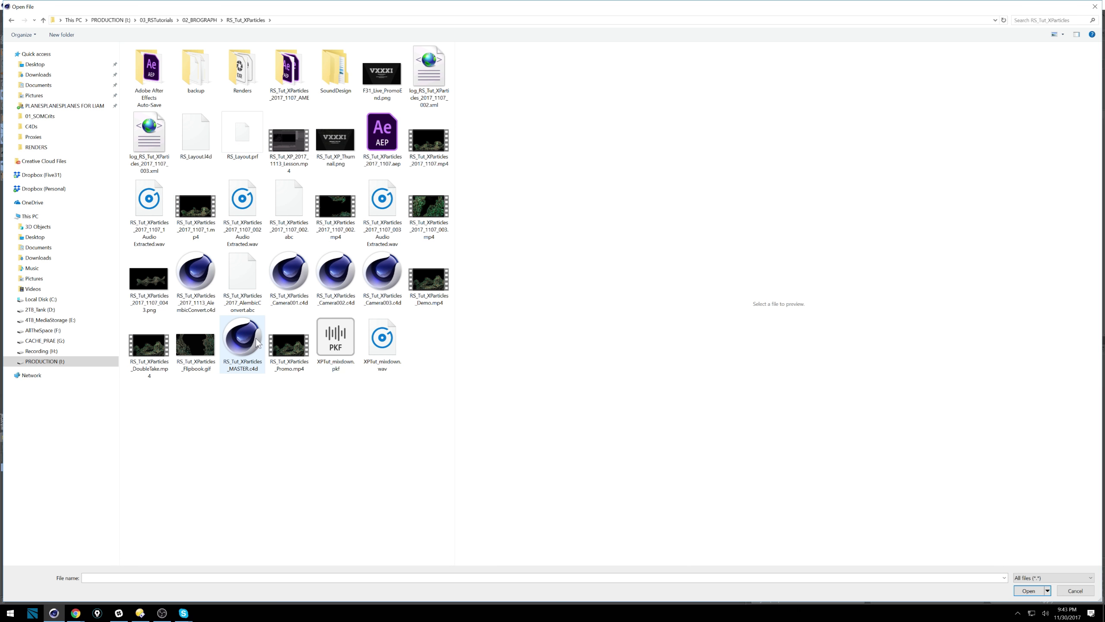
pyautogui.click(251, 346)
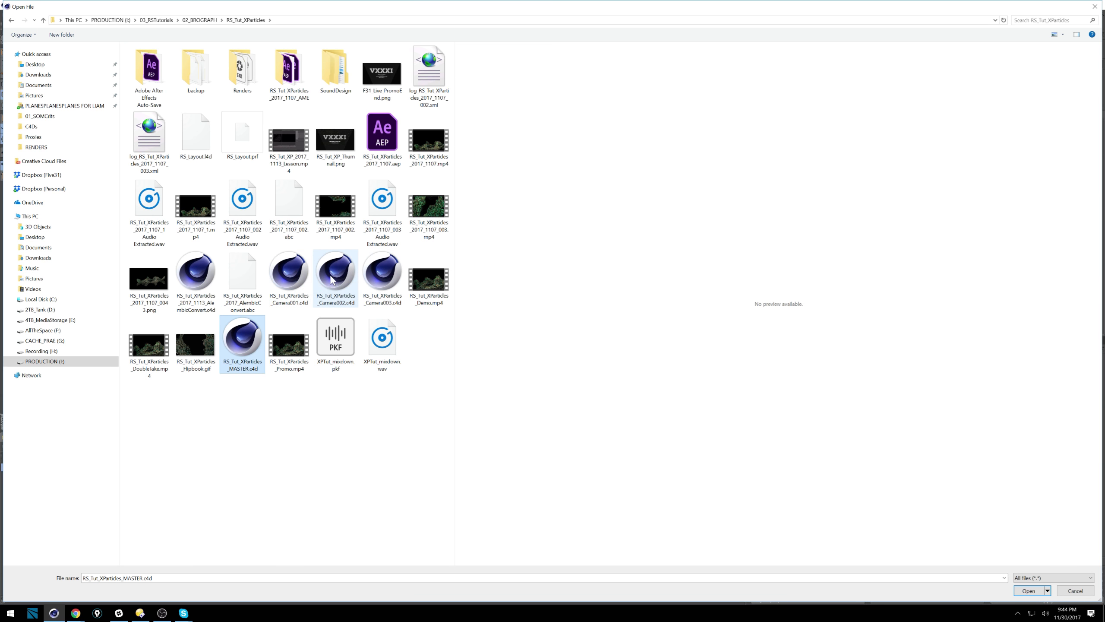
pyautogui.doubleClick(289, 273)
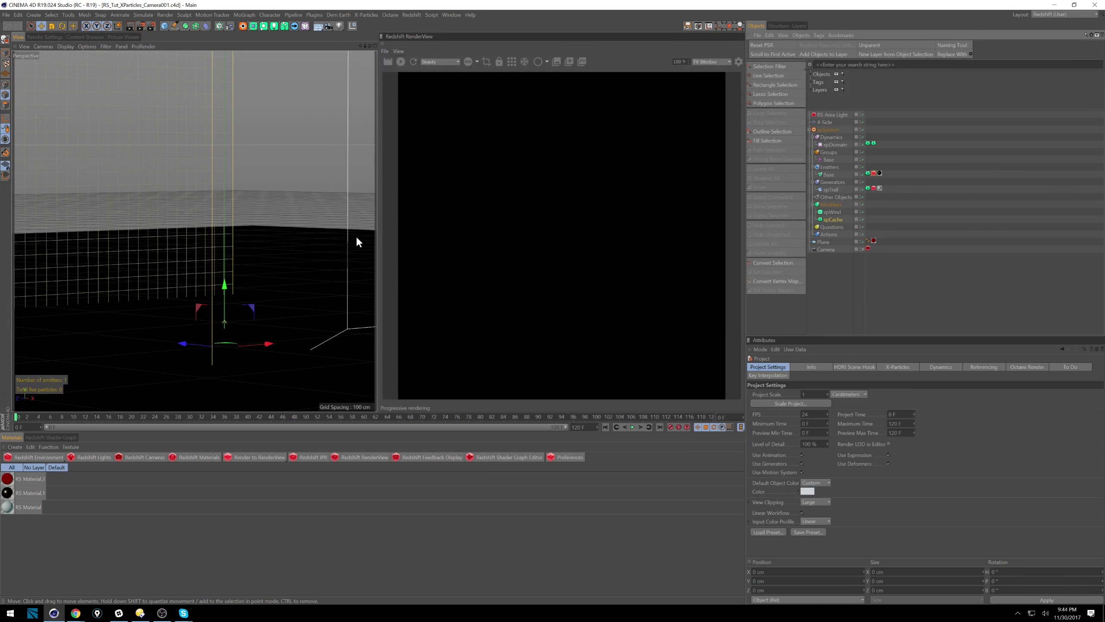
# Stop the progressive render and play the particle simulation up to frame 74
pyautogui.click(401, 60)
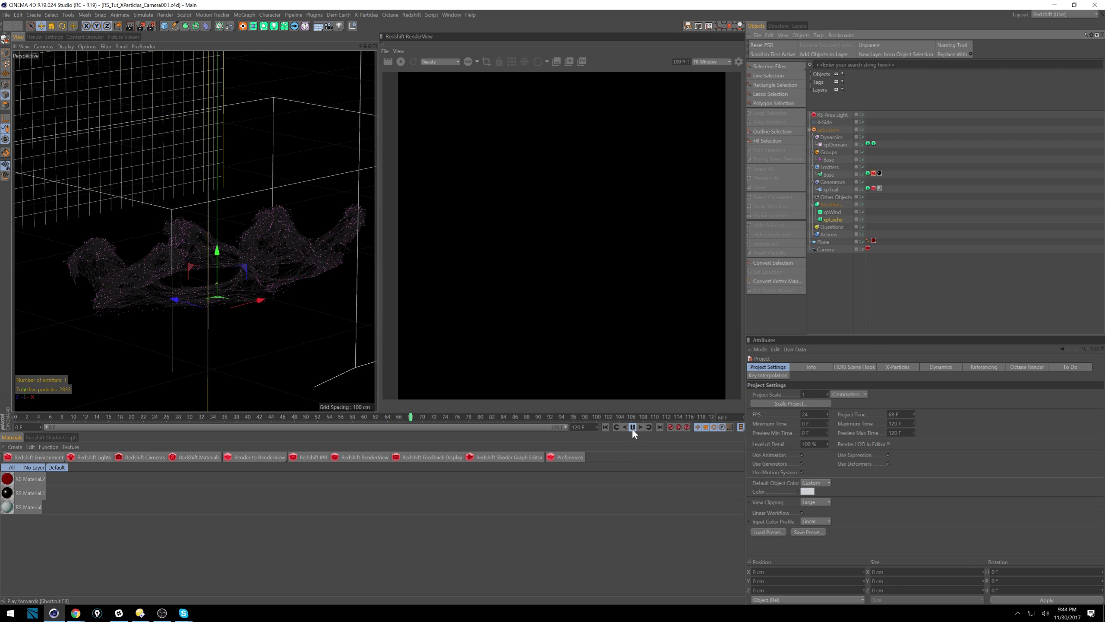
pyautogui.click(631, 426)
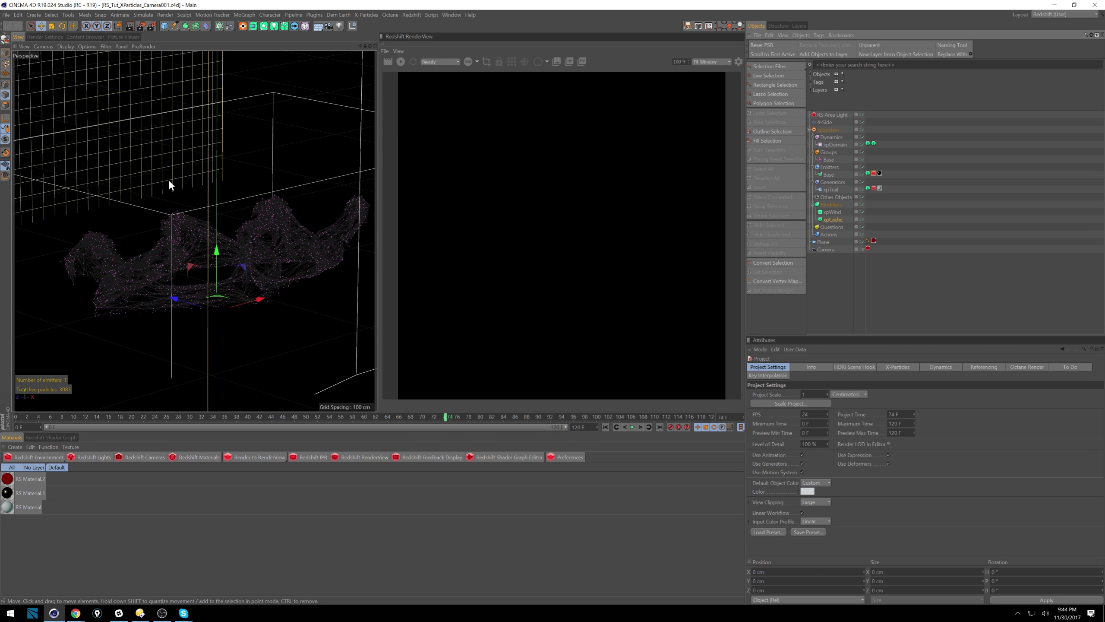
# Start the progressive render and examine the particle spheres and trails from several angles
pyautogui.keyDown('alt'); pyautogui.moveTo(212, 190); pyautogui.dragTo(370, 165, button='right'); pyautogui.keyUp('alt')
pyautogui.keyDown('alt'); pyautogui.moveTo(188, 179); pyautogui.dragTo(280, 69); pyautogui.keyUp('alt')
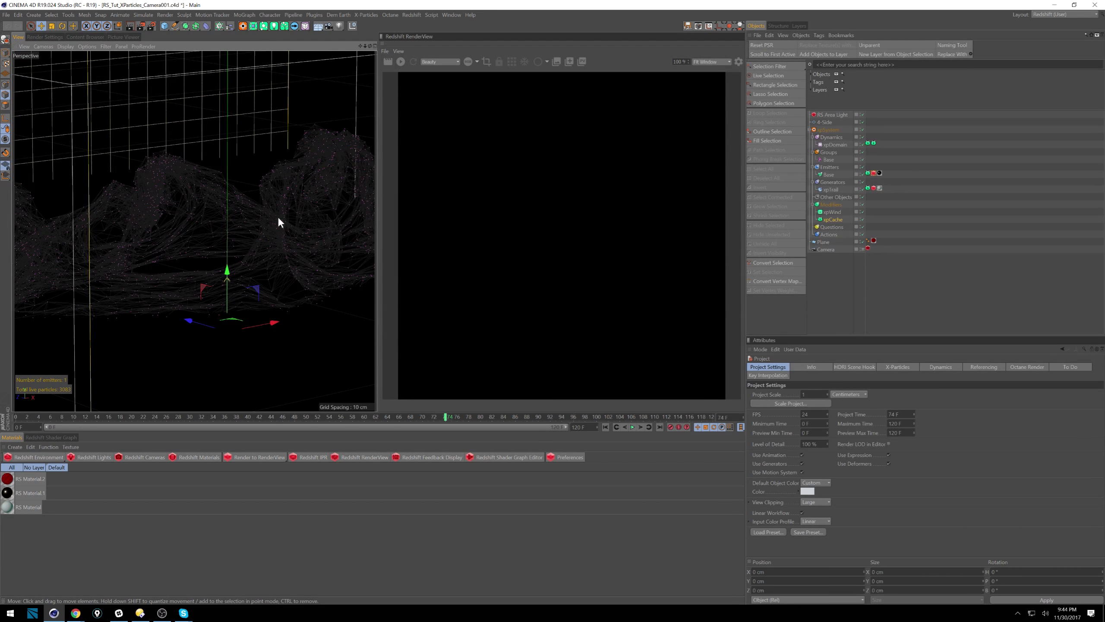
pyautogui.click(401, 61)
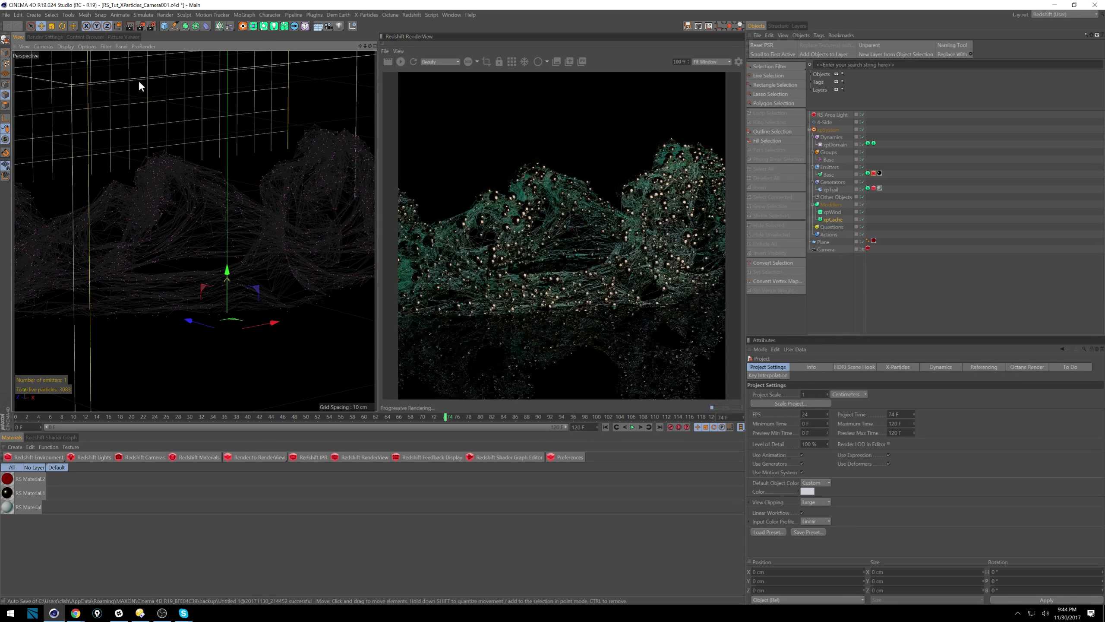
pyautogui.keyDown('alt'); pyautogui.moveTo(341, 153); pyautogui.dragTo(224, 206); pyautogui.keyUp('alt')
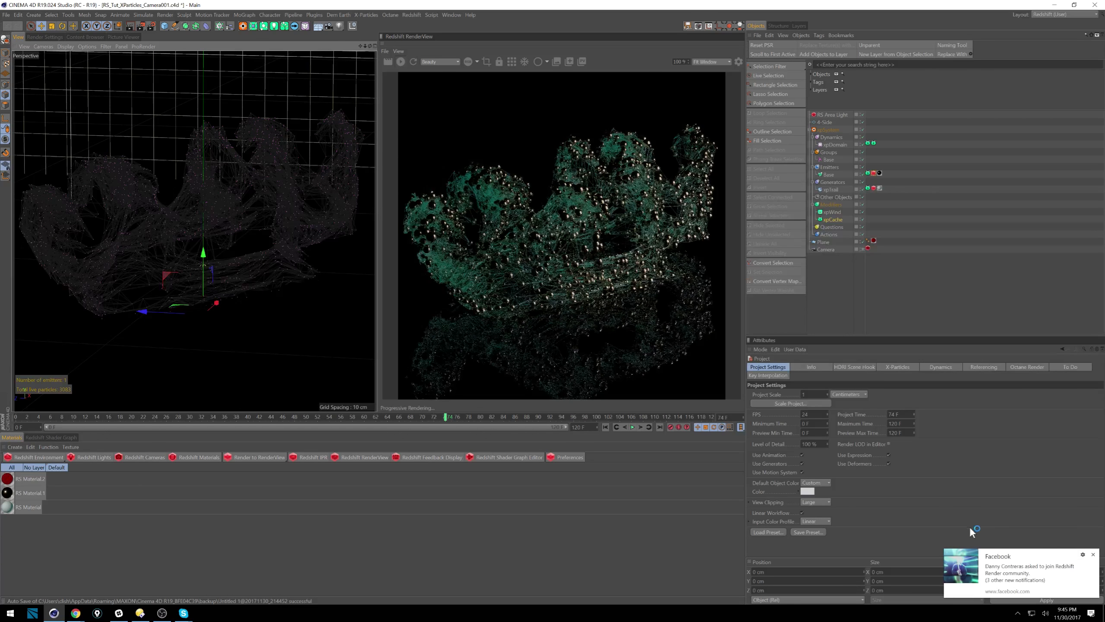
pyautogui.click(1093, 555)
pyautogui.keyDown('alt'); pyautogui.moveTo(205, 188); pyautogui.dragTo(242, 218); pyautogui.keyUp('alt')
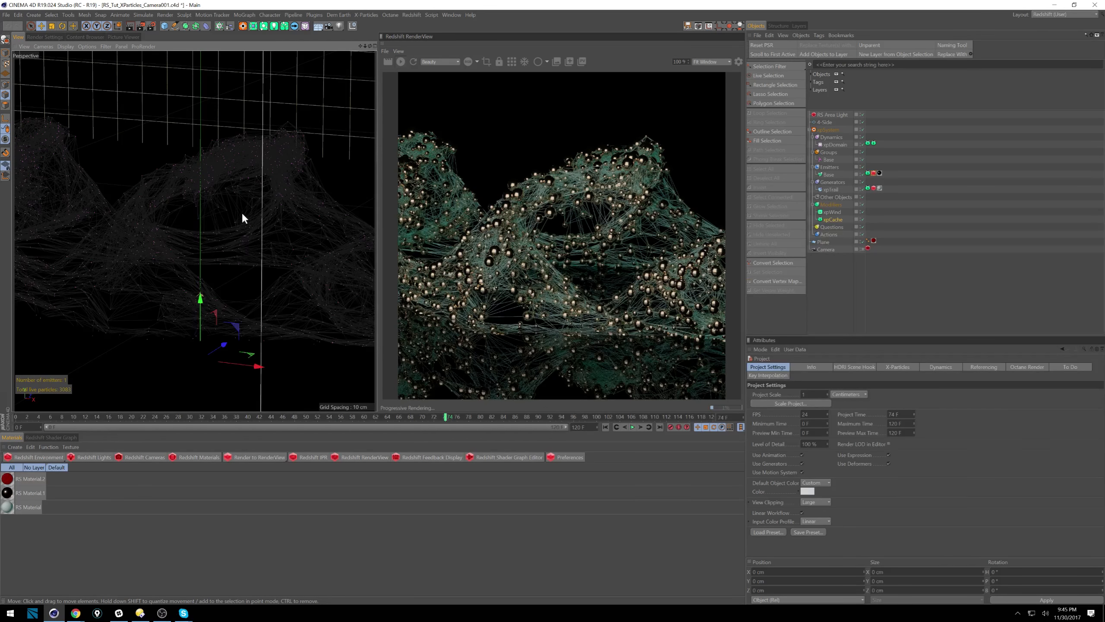
pyautogui.keyDown('alt'); pyautogui.moveTo(158, 210); pyautogui.dragTo(232, 216); pyautogui.keyUp('alt')
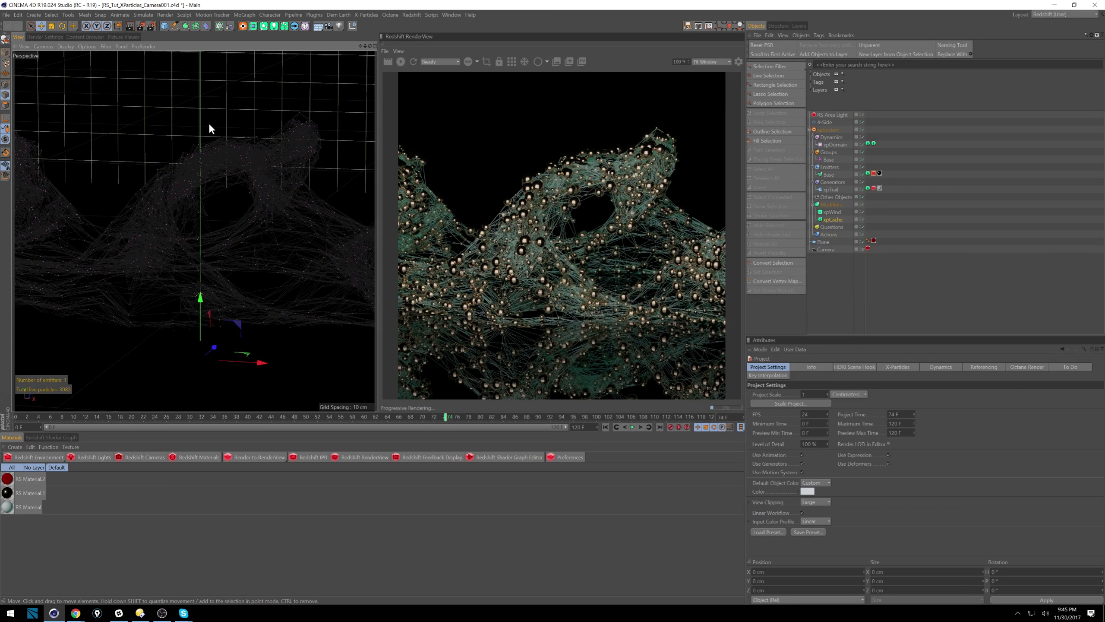
pyautogui.keyDown('alt'); pyautogui.moveTo(139, 234); pyautogui.dragTo(298, 198); pyautogui.keyUp('alt')
# Inspect the Redshift tag settings of the Base emitter and the xpTrail, and examine the rendered trails from other viewpoints
pyautogui.click(874, 173)
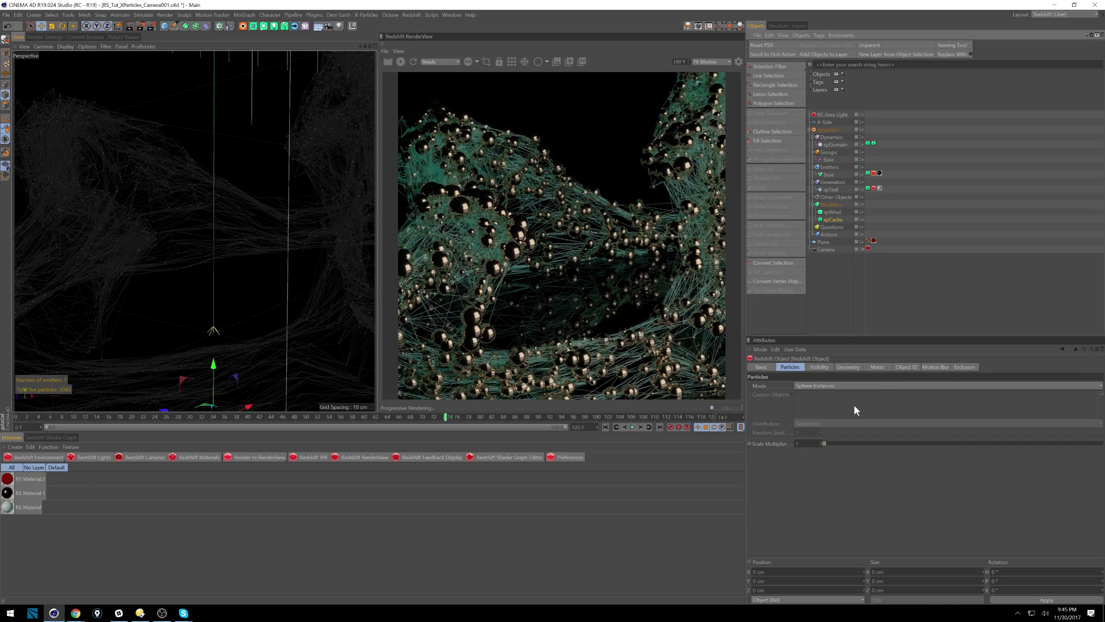
pyautogui.click(874, 188)
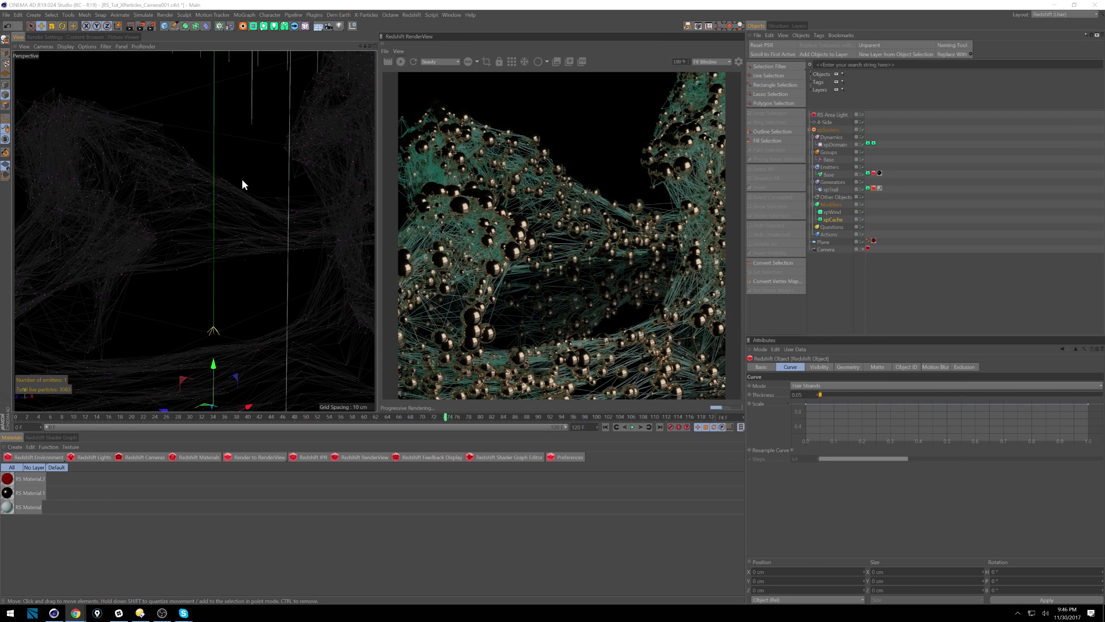
pyautogui.keyDown('alt'); pyautogui.moveTo(221, 178); pyautogui.dragTo(225, 204); pyautogui.keyUp('alt')
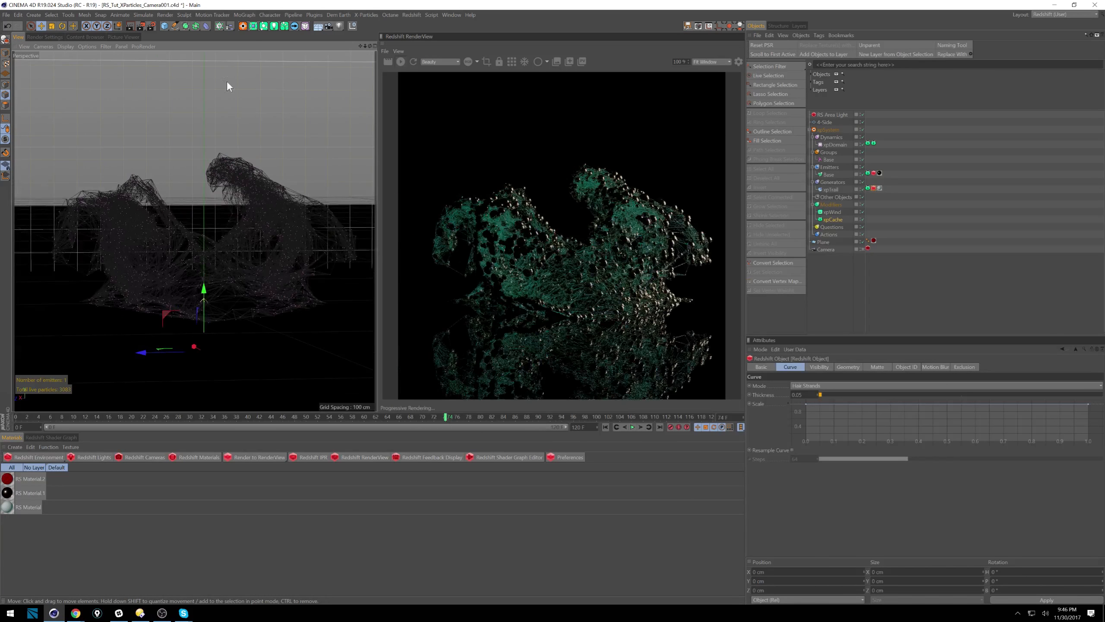
pyautogui.scroll(10, 266, 202)
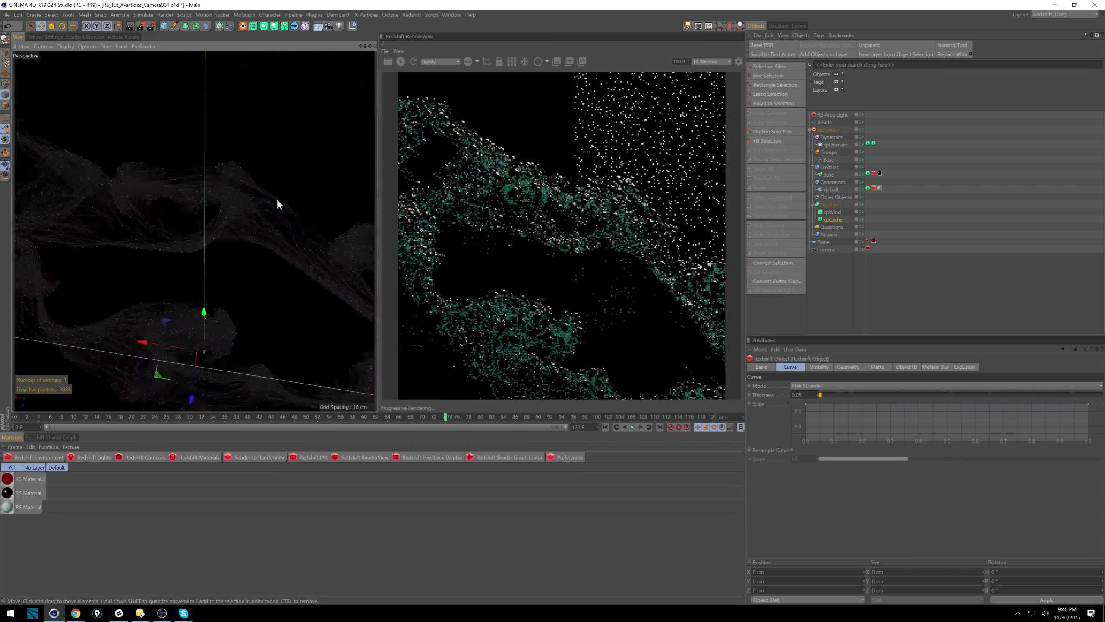
pyautogui.keyDown('alt'); pyautogui.moveTo(259, 212); pyautogui.dragTo(285, 206); pyautogui.keyUp('alt')
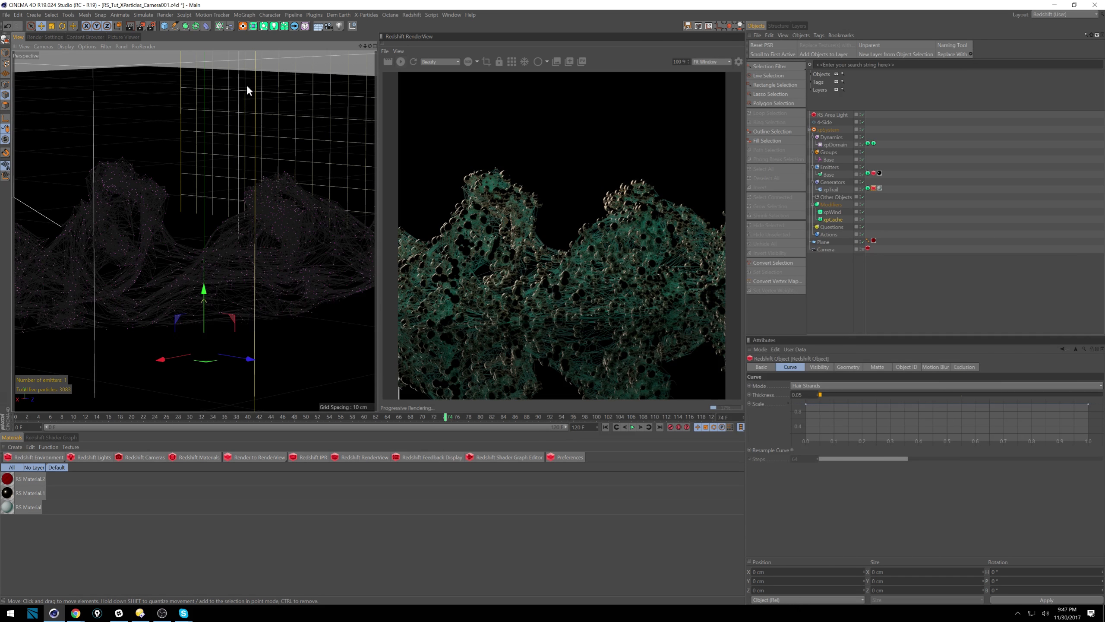
# Close the RS_Tut_XParticles_Camera001.c4d project without saving its changes
pyautogui.click(6, 14)
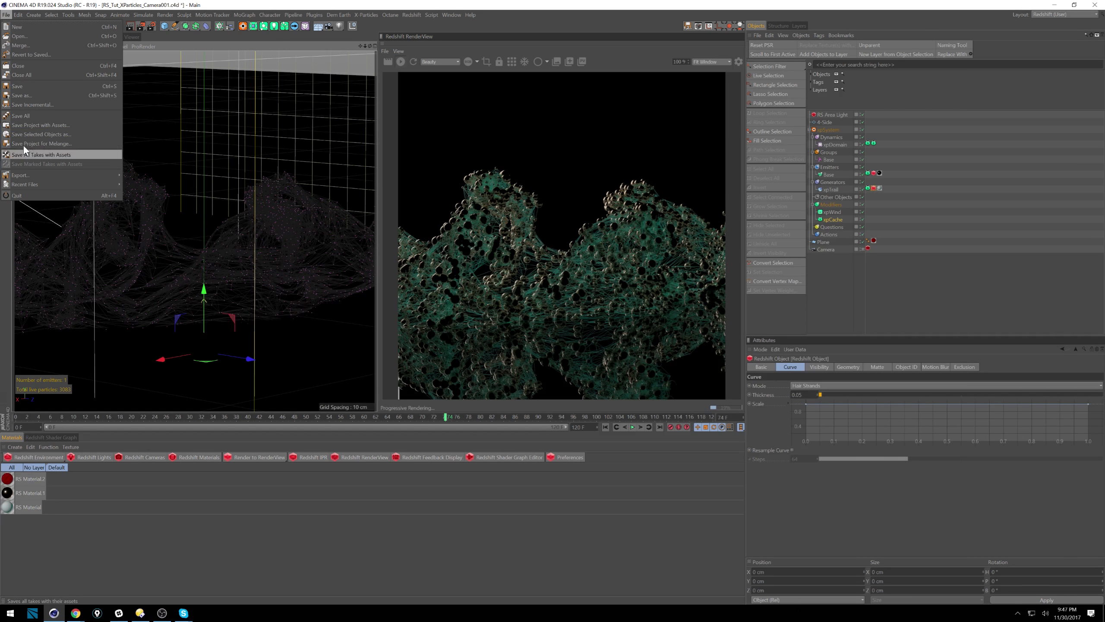
pyautogui.click(46, 66)
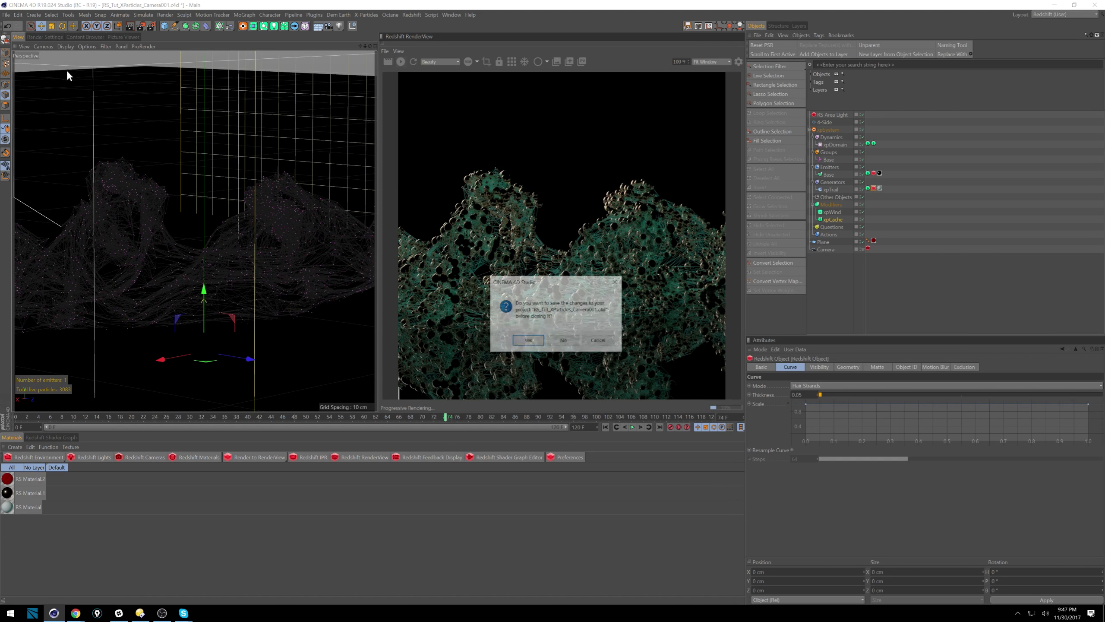
pyautogui.click(562, 341)
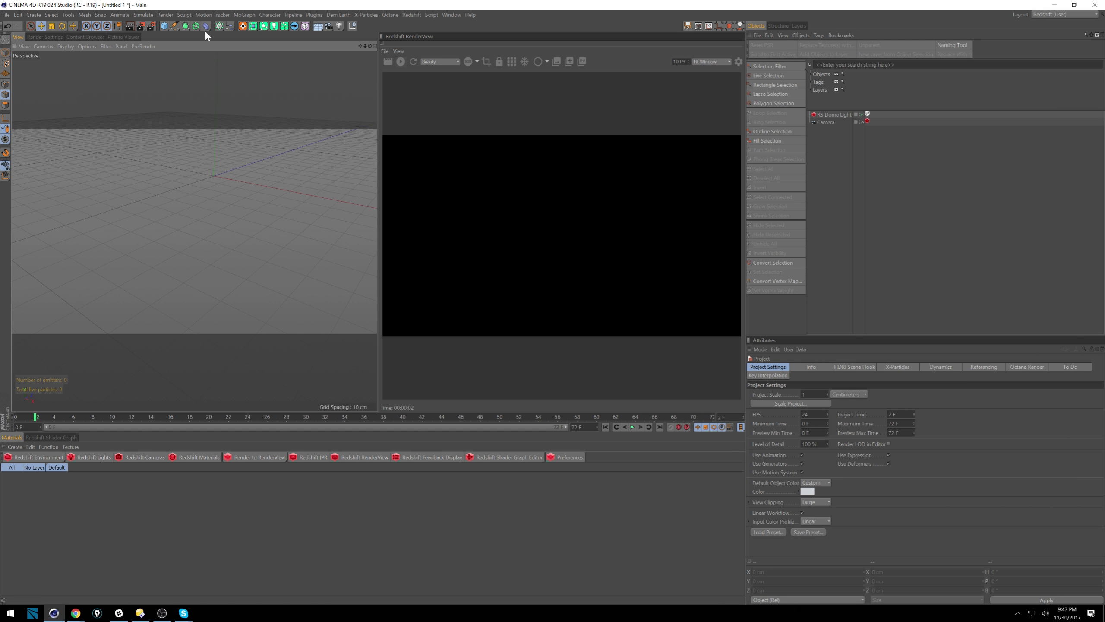
# Add an xpSystem, create an emitter in its Emitters folder and play the simulation to frame 15
pyautogui.click(370, 16)
pyautogui.click(371, 15)
pyautogui.click(368, 16)
pyautogui.moveTo(347, 14)
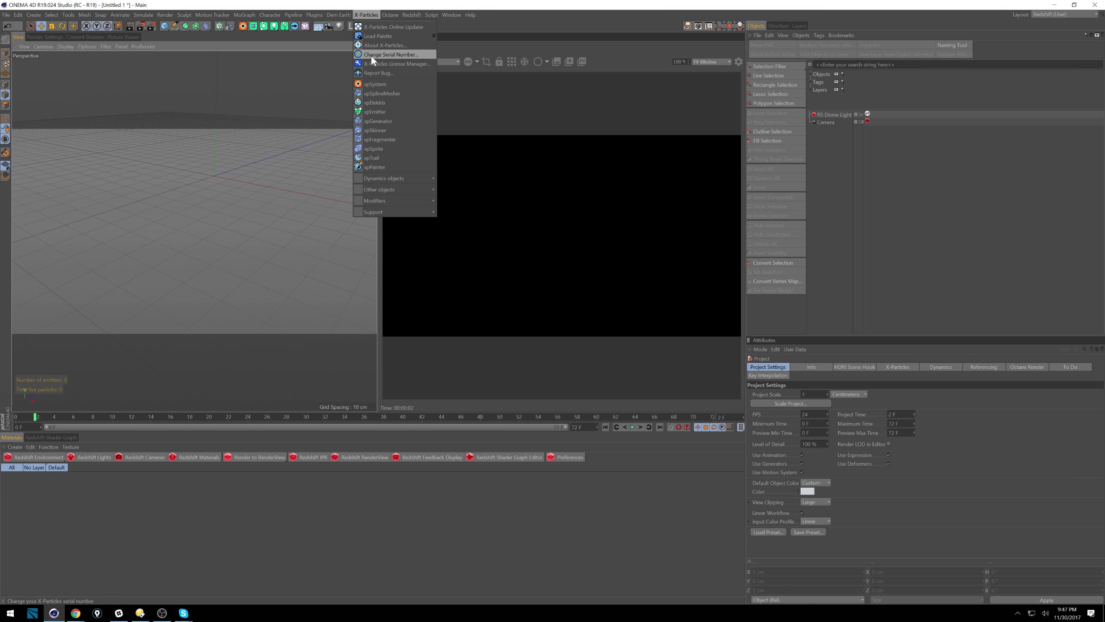
pyautogui.click(373, 85)
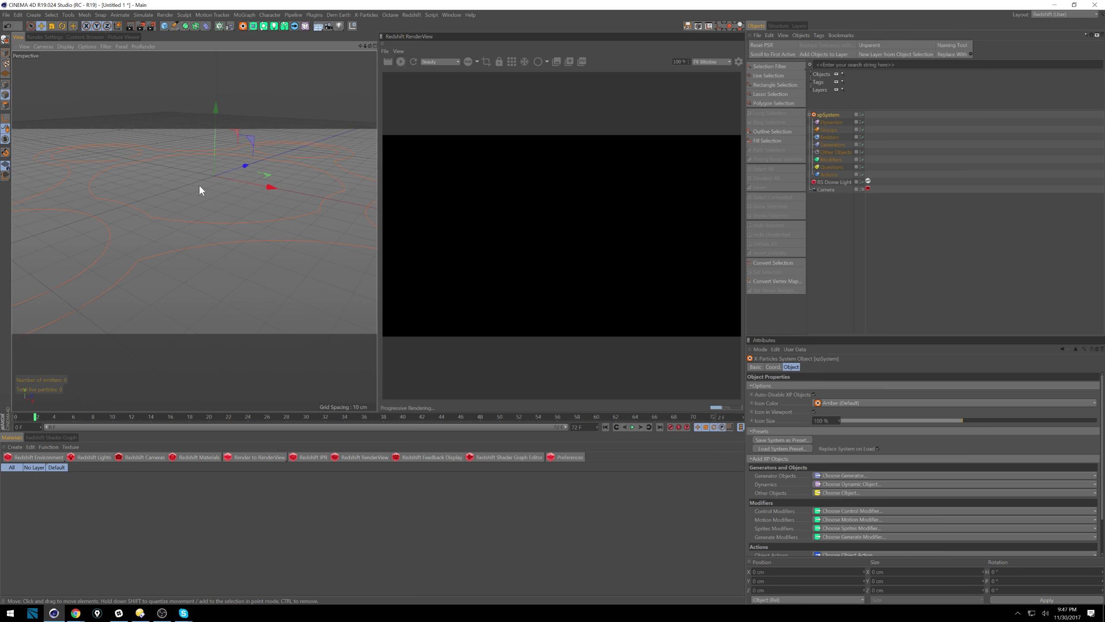
pyautogui.scroll(-5, 261, 208)
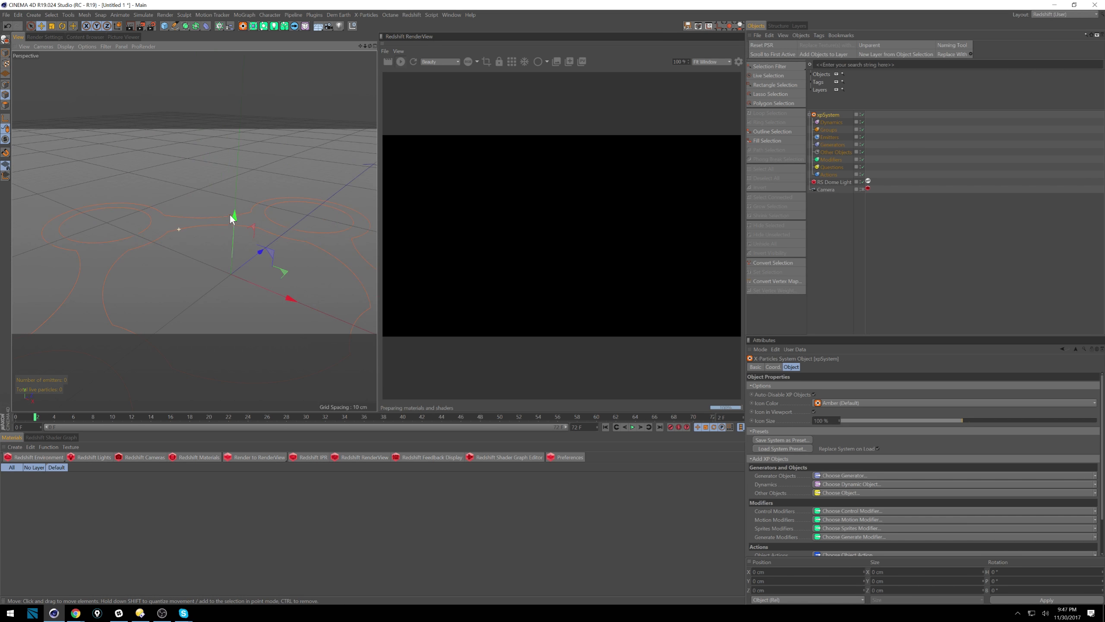
pyautogui.keyDown('alt'); pyautogui.moveTo(178, 221); pyautogui.dragTo(228, 112); pyautogui.keyUp('alt')
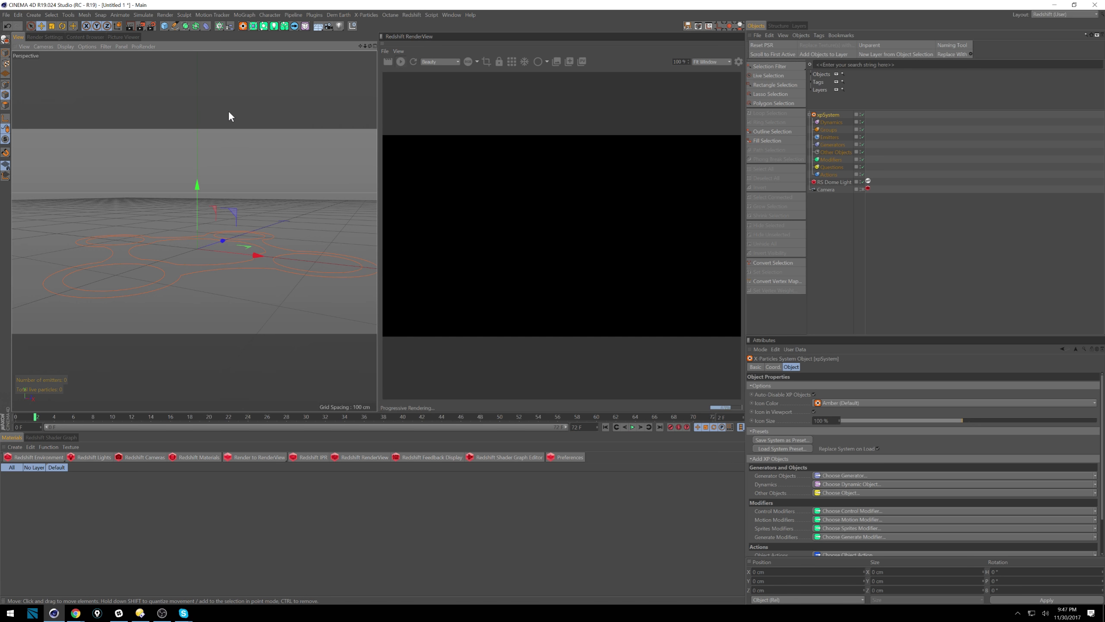
pyautogui.click(831, 136)
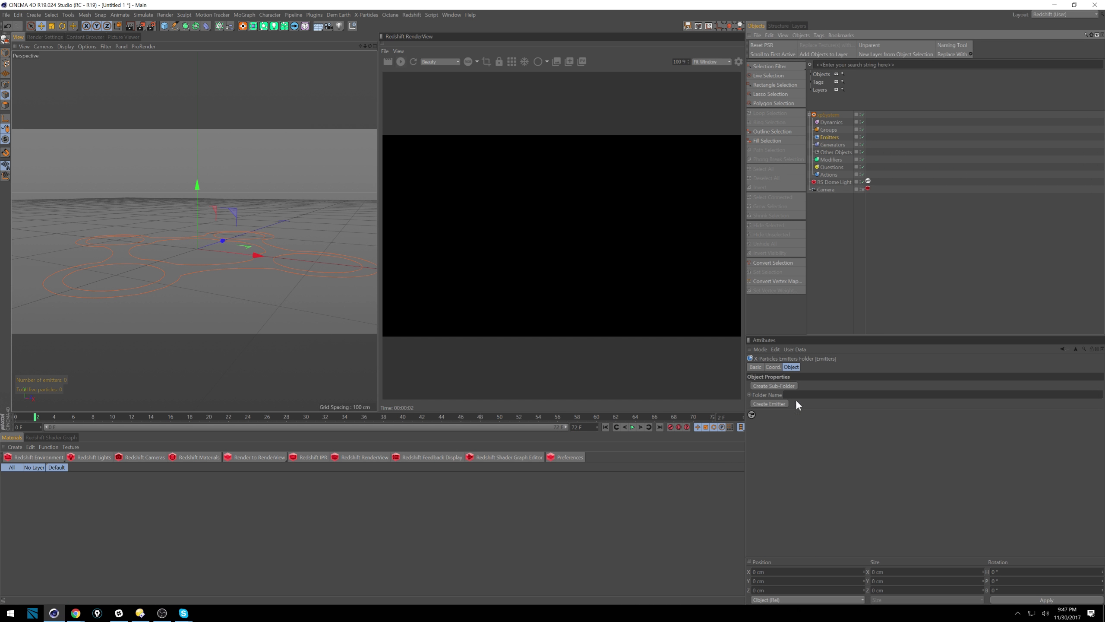
pyautogui.click(777, 405)
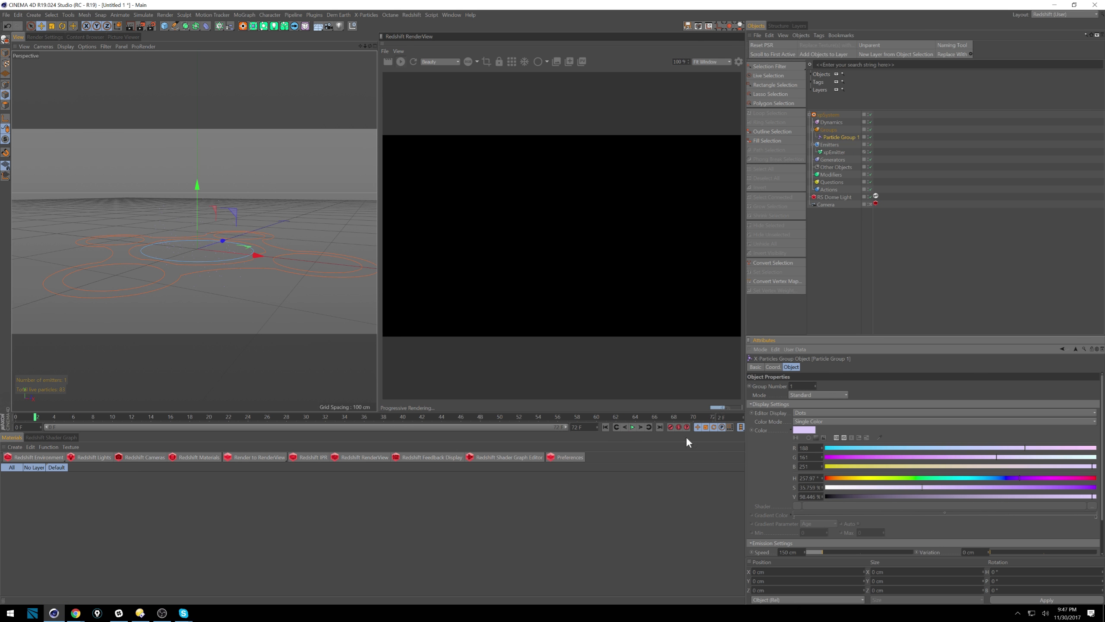
pyautogui.click(633, 426)
# Create a Redshift material and assign it to the xpEmitter
pyautogui.click(195, 456)
pyautogui.click(261, 456)
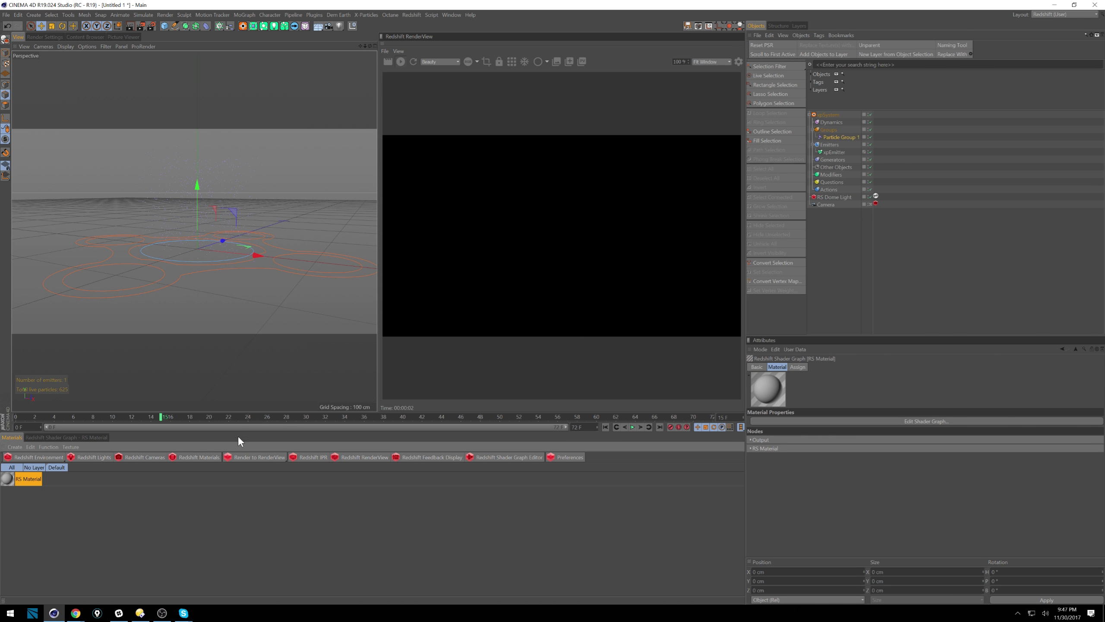
pyautogui.moveTo(8, 485); pyautogui.dragTo(831, 154)
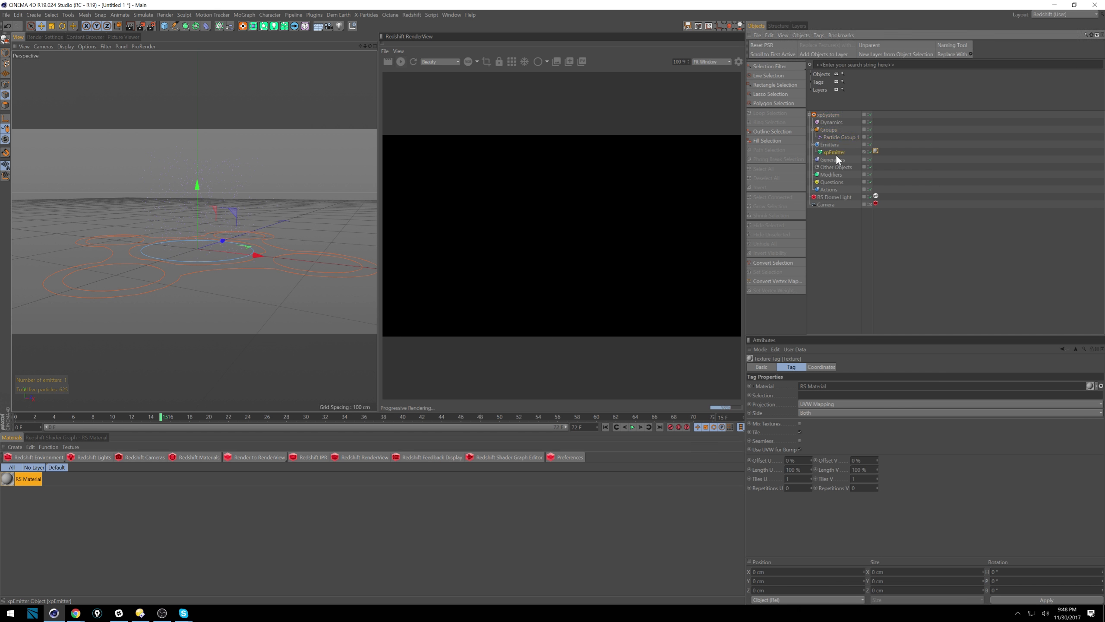
# Add a Redshift Object tag to the xpEmitter and set its particle mode to Sphere Instances
pyautogui.rightClick(836, 155)
pyautogui.moveTo(876, 299)
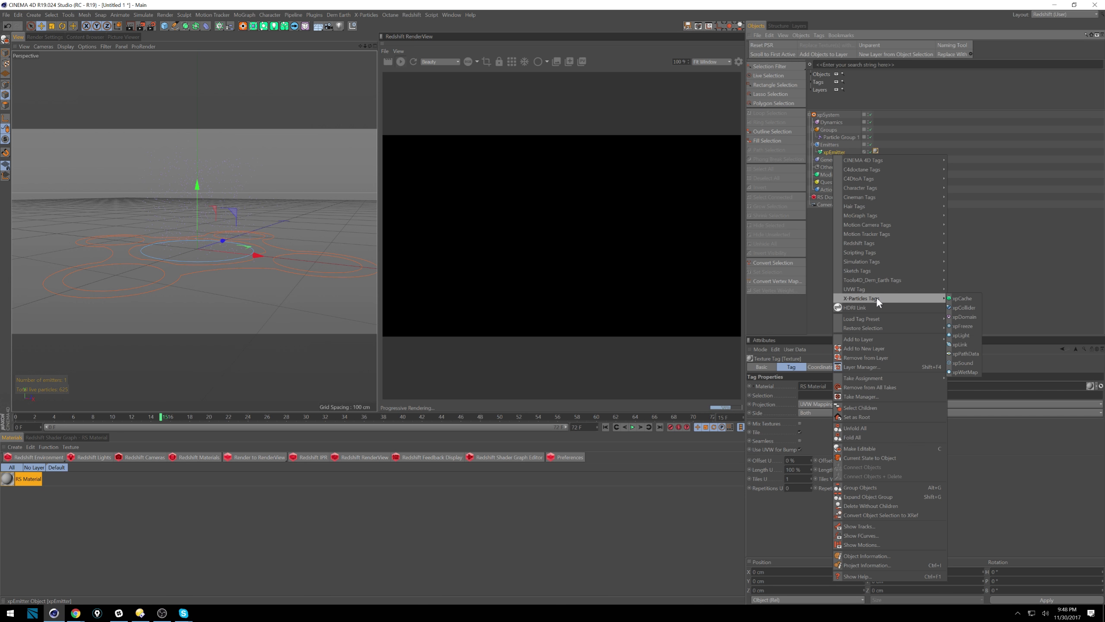
pyautogui.moveTo(904, 242)
pyautogui.click(979, 251)
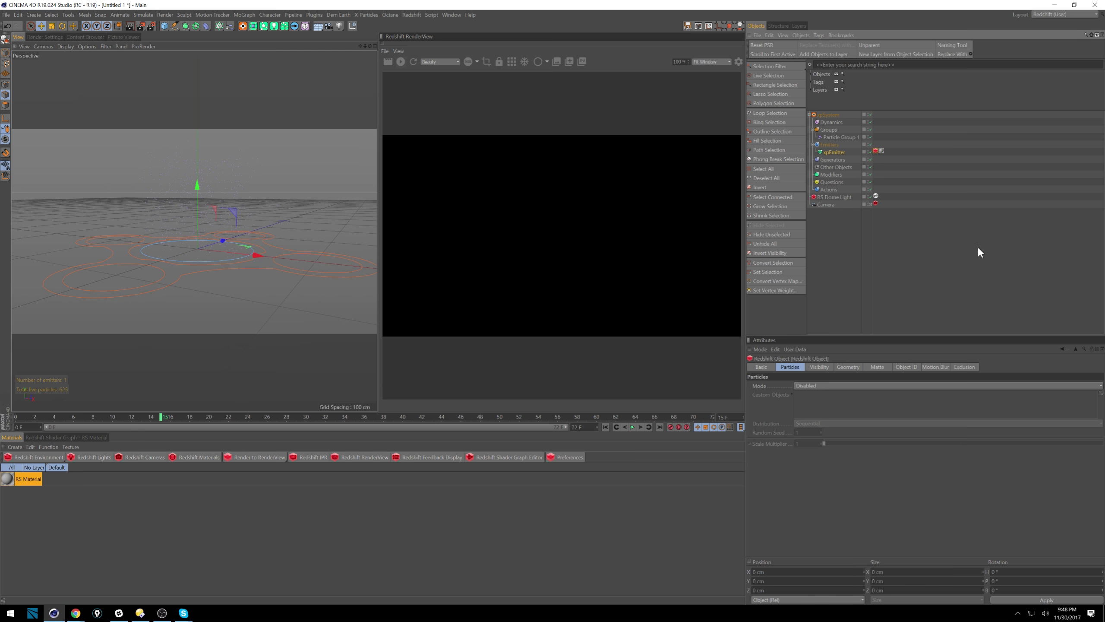
pyautogui.click(832, 384)
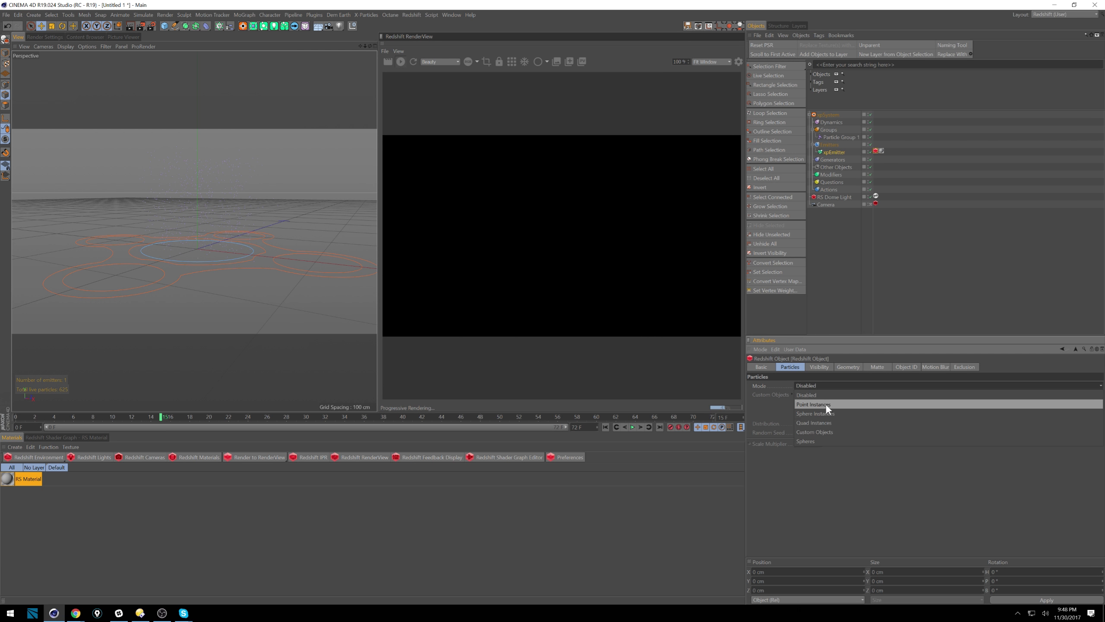
pyautogui.click(832, 417)
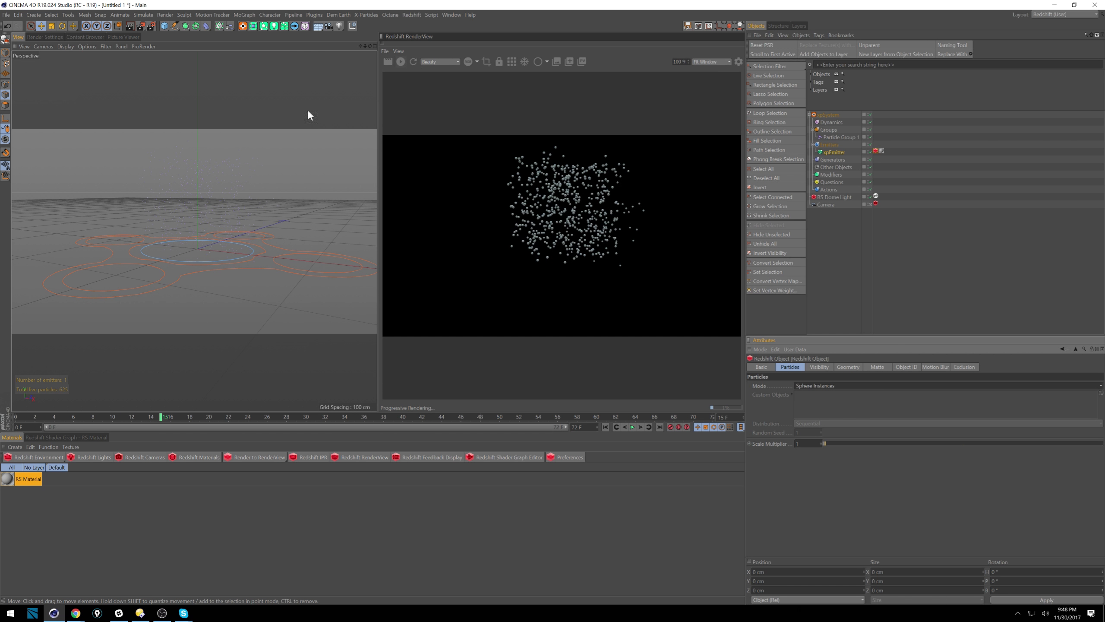
# Open the shader graph of RS Material and search its nodes for "data"
pyautogui.click(65, 438)
pyautogui.moveTo(231, 559); pyautogui.dragTo(267, 510)
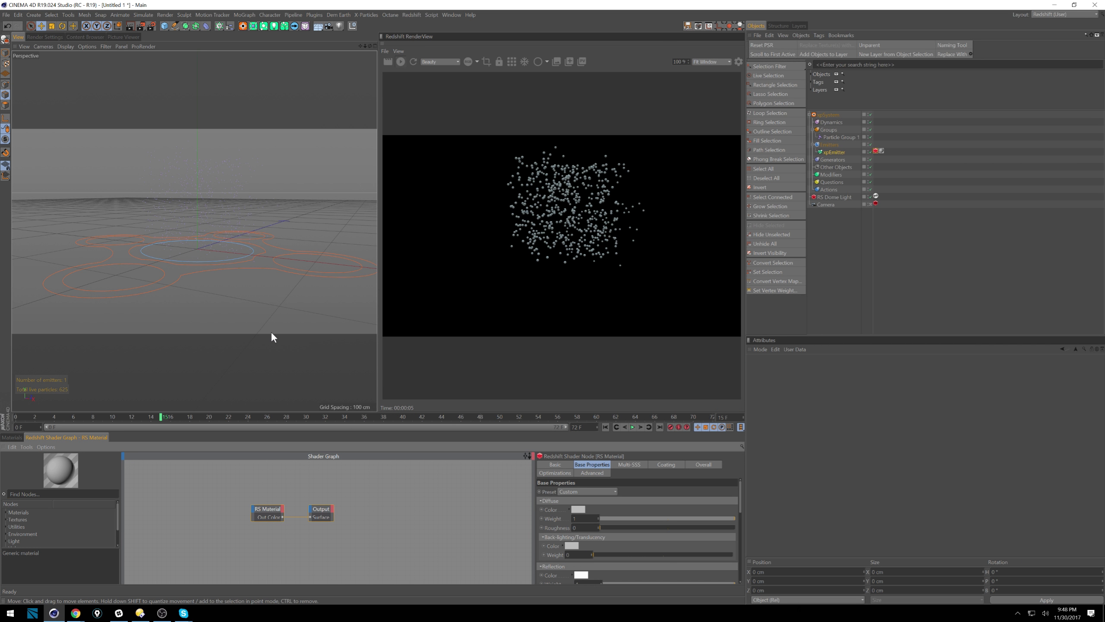
pyautogui.write('data')
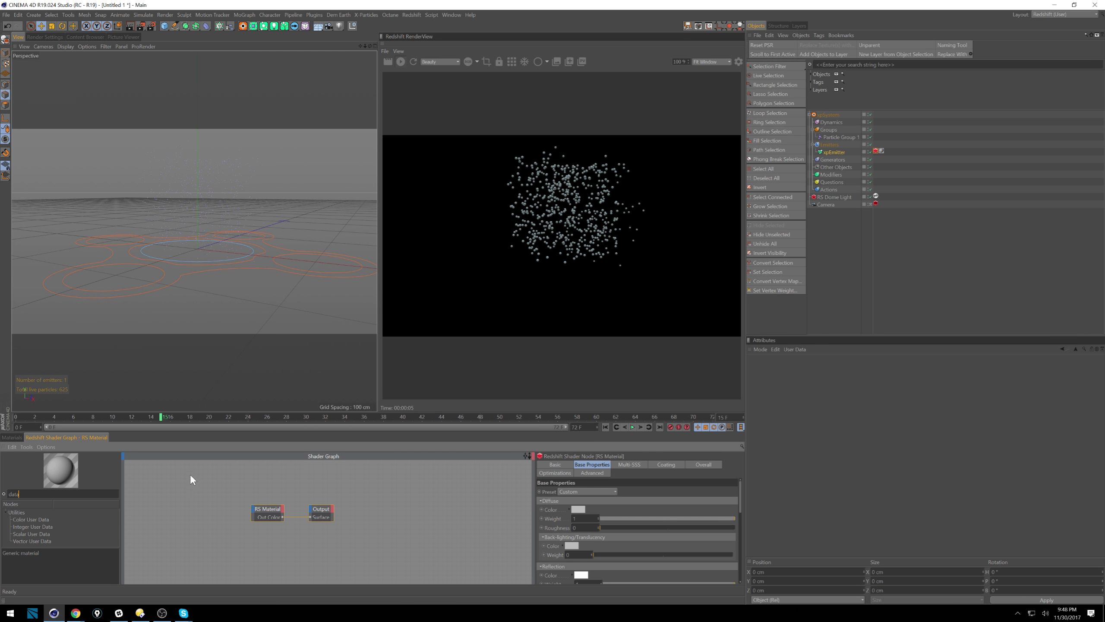
pyautogui.click(17, 435)
pyautogui.click(60, 438)
pyautogui.click(19, 436)
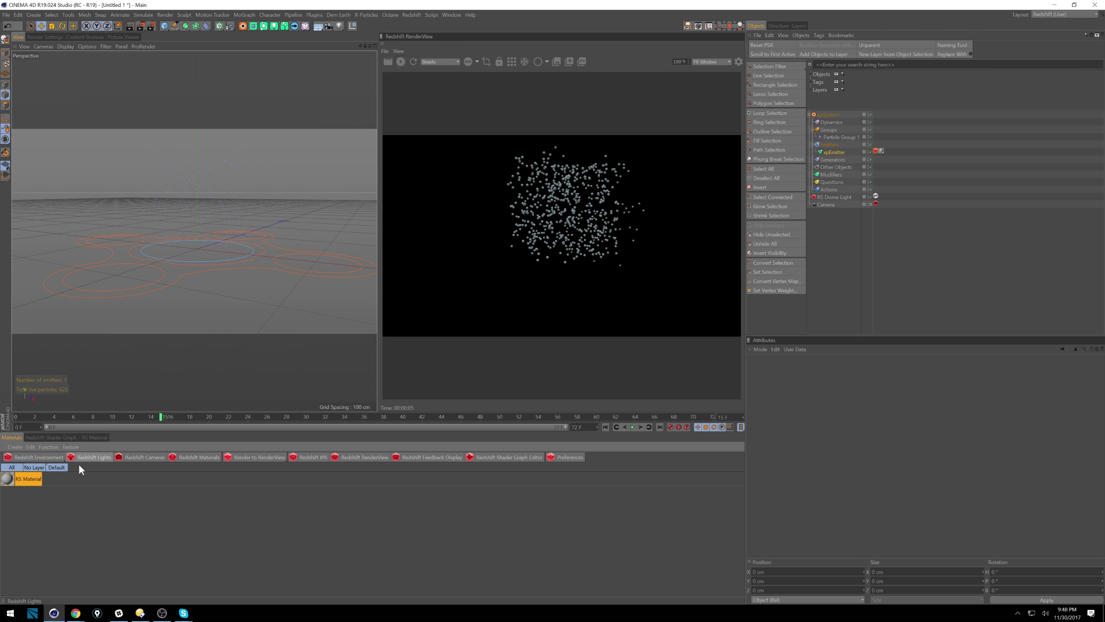
pyautogui.click(93, 436)
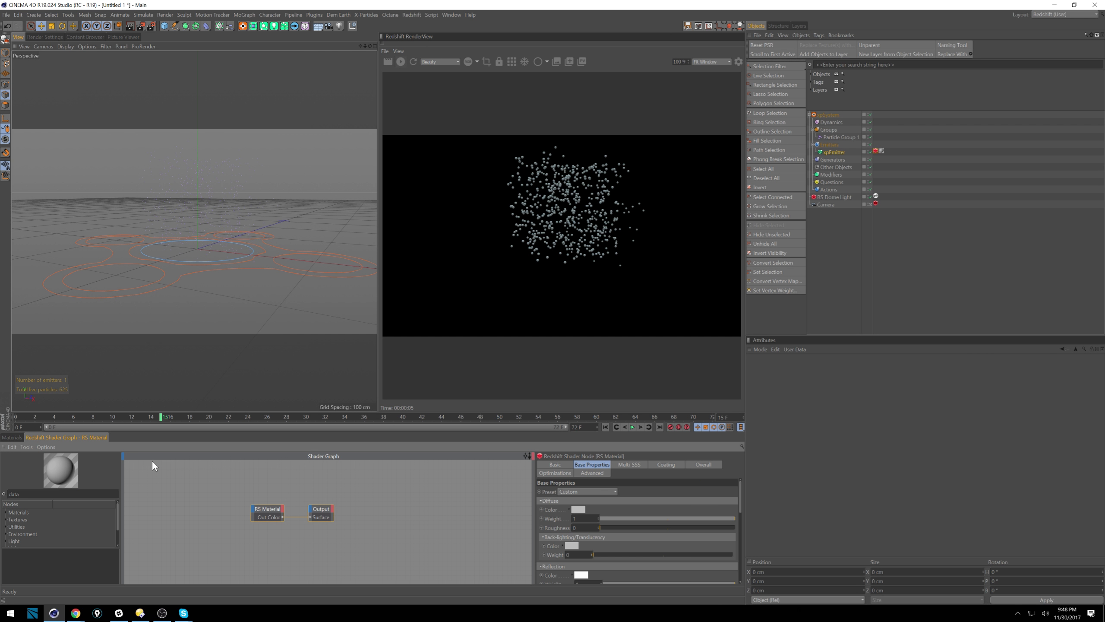
pyautogui.click(13, 437)
pyautogui.moveTo(51, 496); pyautogui.dragTo(9, 476)
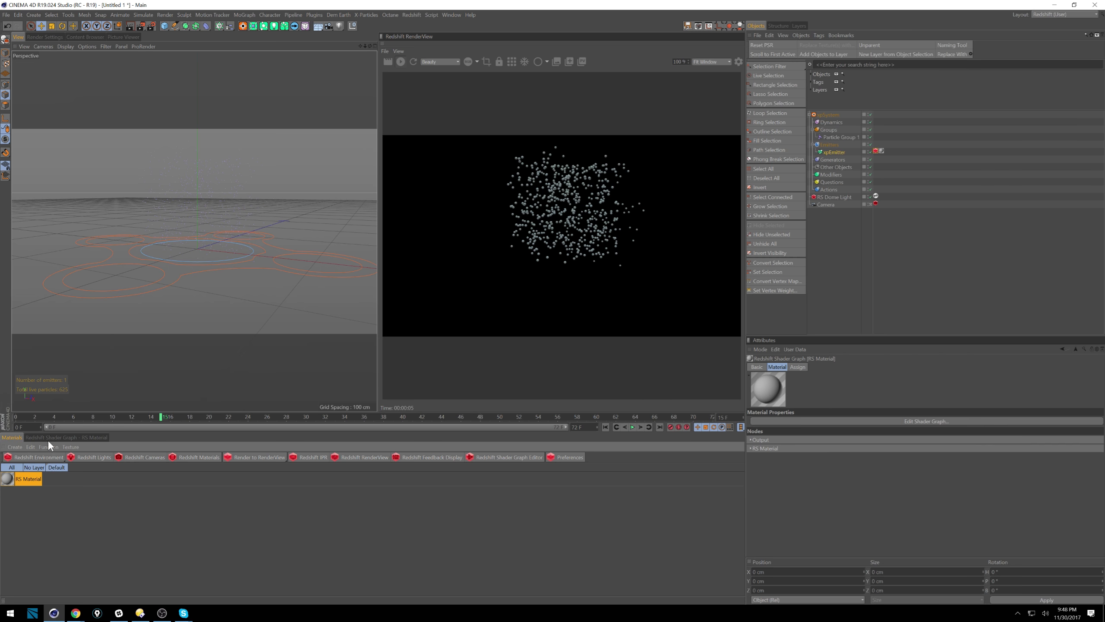
pyautogui.click(74, 437)
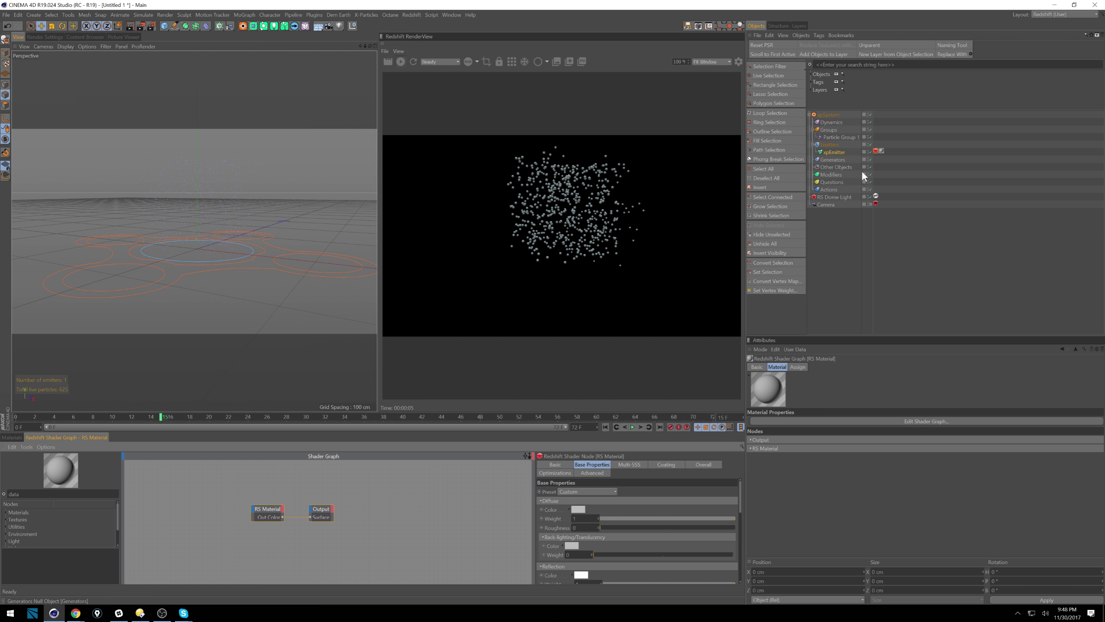
# Delete the xpSystem and add a Dem Earth Object terrain to the scene
pyautogui.click(829, 114)
pyautogui.press('Delete')
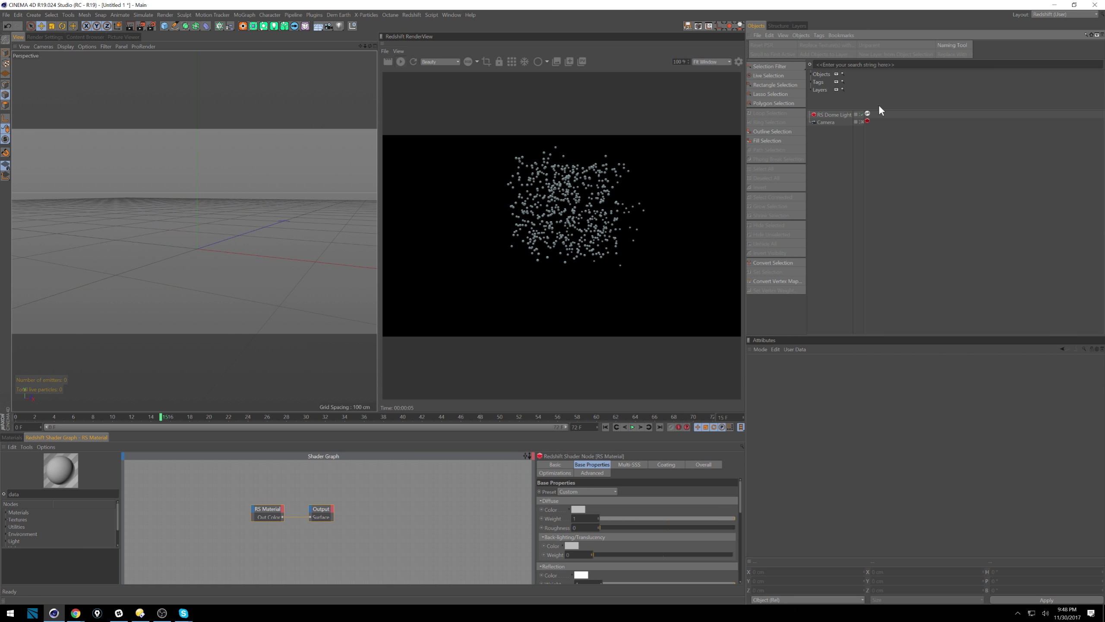
pyautogui.click(346, 13)
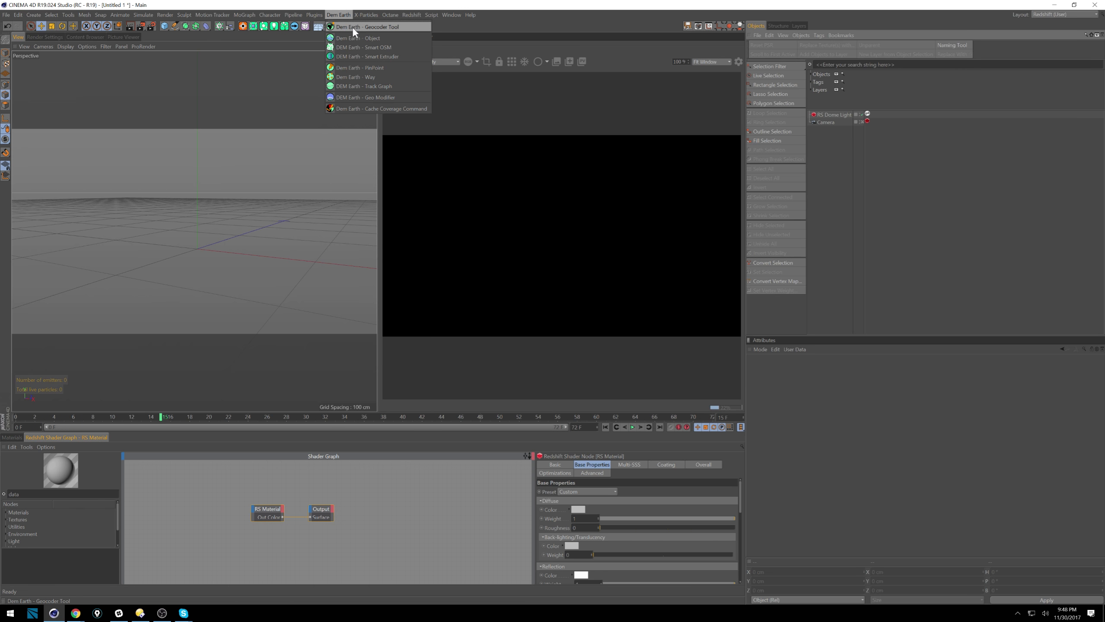
pyautogui.click(374, 38)
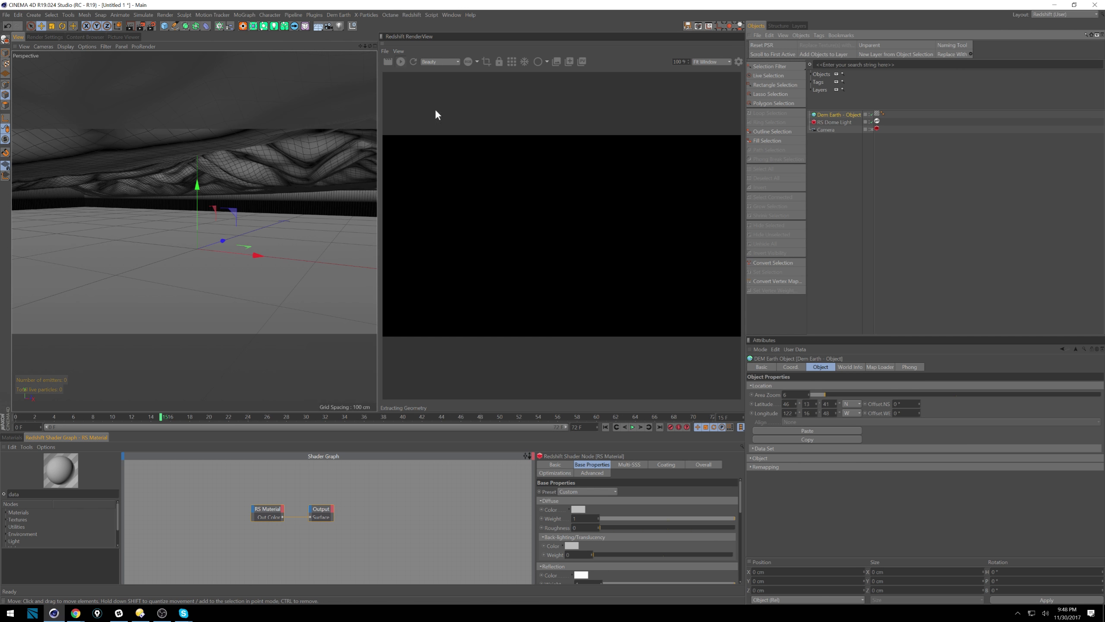
pyautogui.keyDown('alt'); pyautogui.moveTo(266, 185); pyautogui.dragTo(230, 194, button='right'); pyautogui.keyUp('alt')
pyautogui.keyDown('alt'); pyautogui.moveTo(230, 194); pyautogui.dragTo(201, 237, button='middle'); pyautogui.keyUp('alt')
pyautogui.keyDown('alt'); pyautogui.moveTo(202, 237); pyautogui.dragTo(228, 206); pyautogui.keyUp('alt')
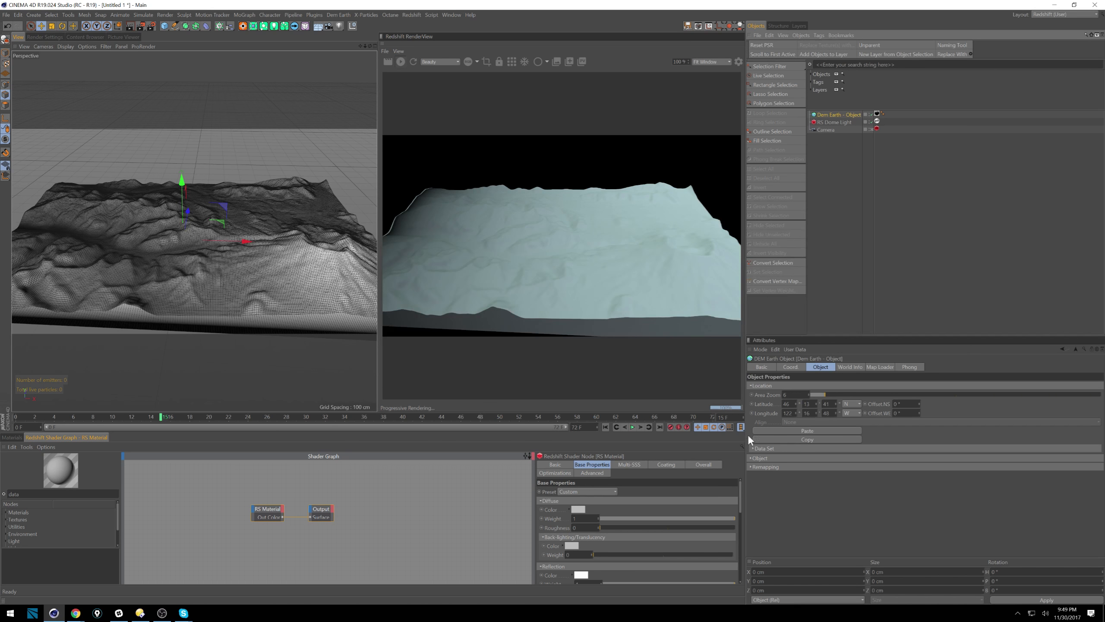
# Set the Dem Earth Object's subdivision to 500
pyautogui.click(757, 458)
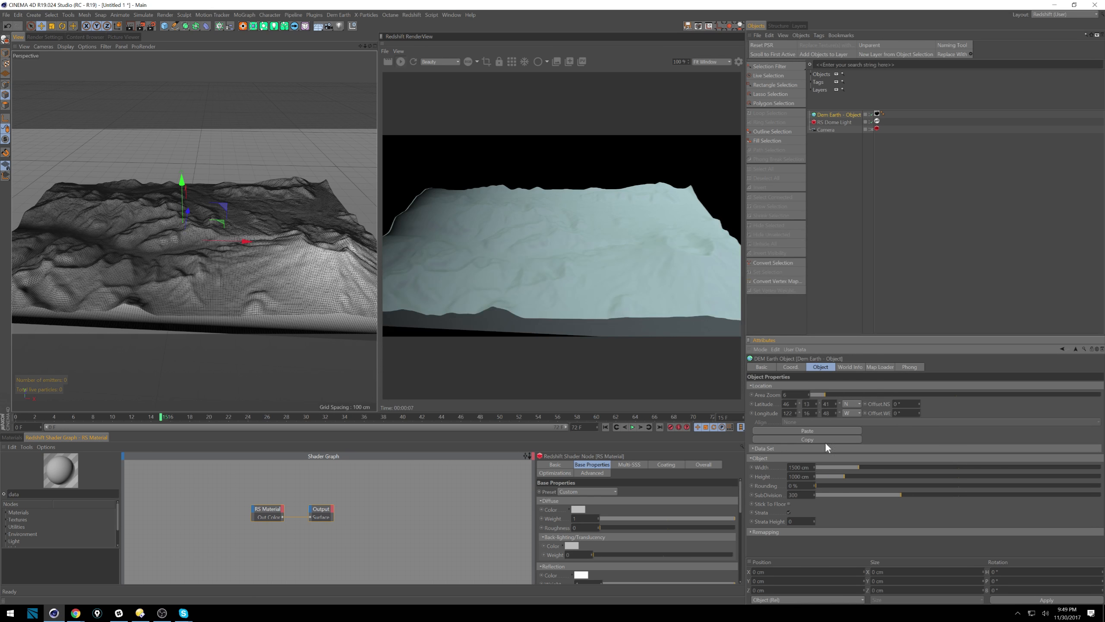
pyautogui.doubleClick(793, 495)
pyautogui.write('500')
pyautogui.press('Return')
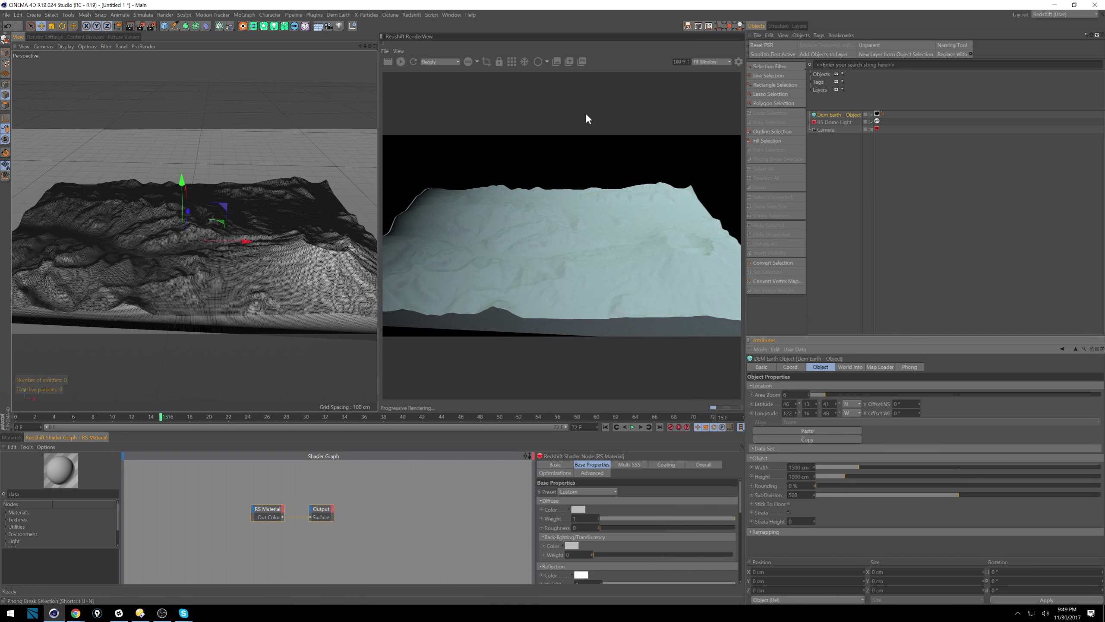
# Open the Redshift Asset Manager and widen its window to show the scene's asset columns
pyautogui.click(412, 14)
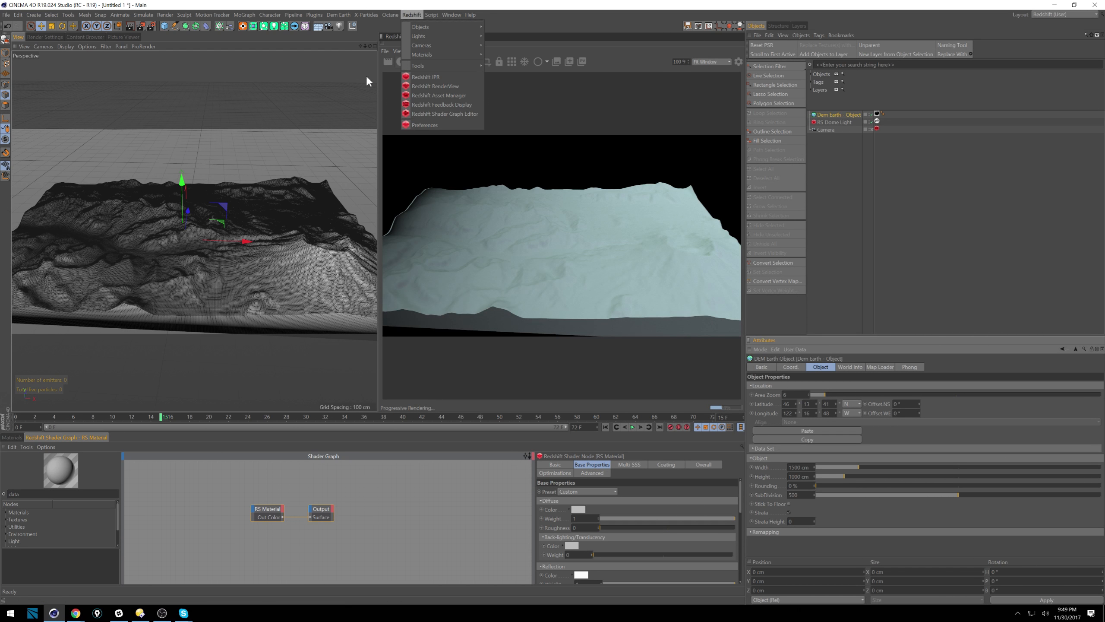
pyautogui.click(437, 96)
pyautogui.moveTo(146, 25); pyautogui.dragTo(416, 147)
pyautogui.moveTo(514, 207); pyautogui.dragTo(701, 208)
pyautogui.click(320, 154)
pyautogui.press('Escape')
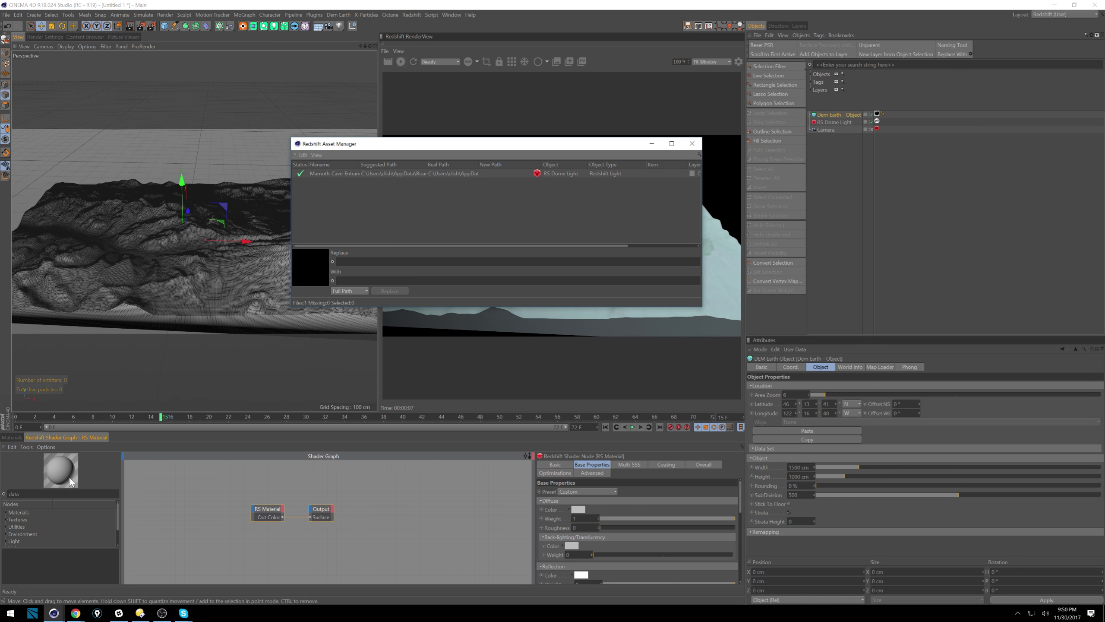
pyautogui.click(13, 436)
pyautogui.click(49, 445)
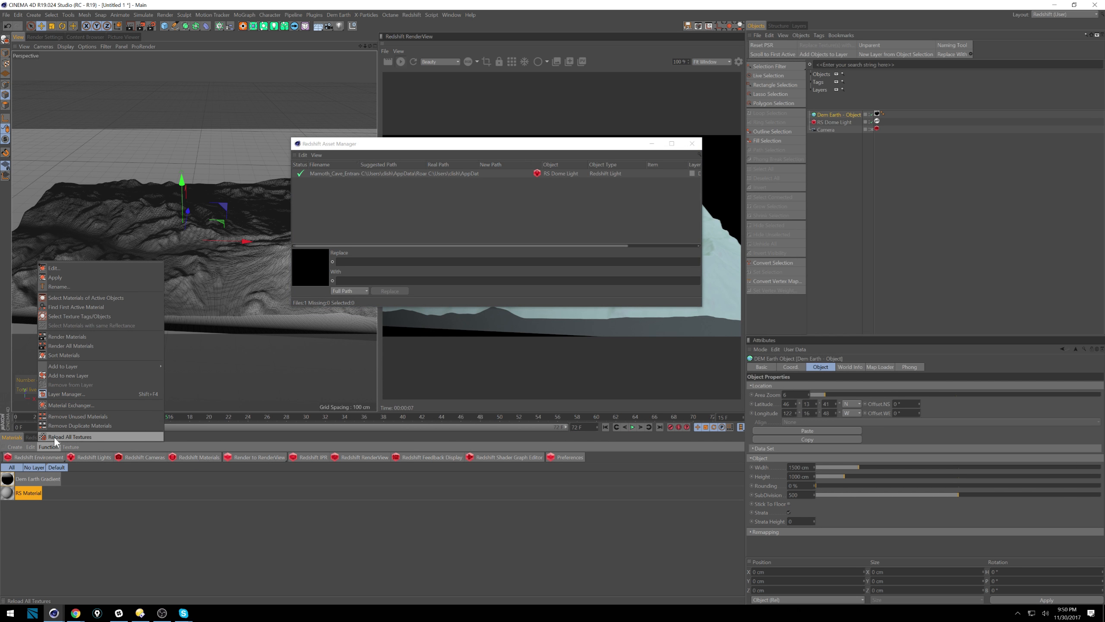
pyautogui.click(95, 404)
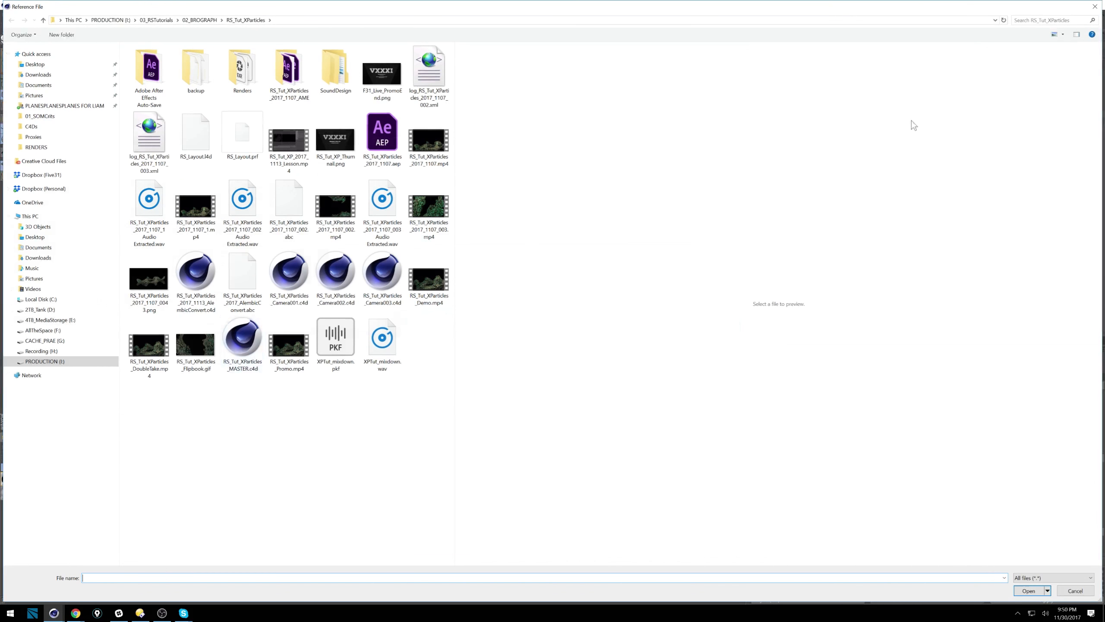
pyautogui.click(1096, 7)
# Open the Texture Manager below the Redshift Asset Manager to compare the two, then close it
pyautogui.click(71, 446)
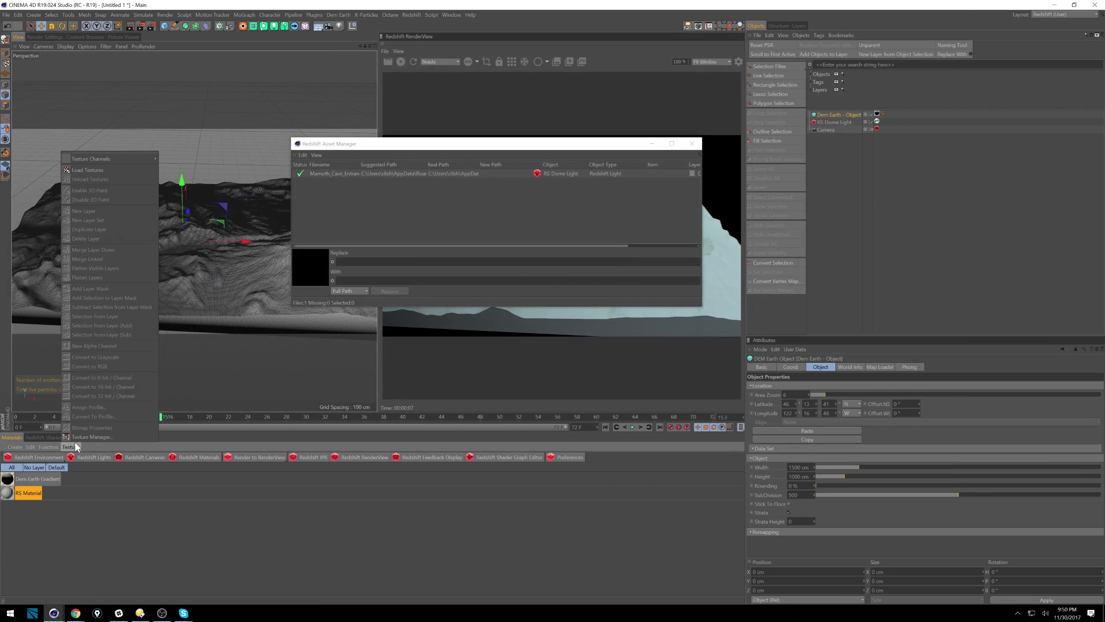
pyautogui.click(110, 433)
pyautogui.moveTo(159, 370); pyautogui.dragTo(490, 310)
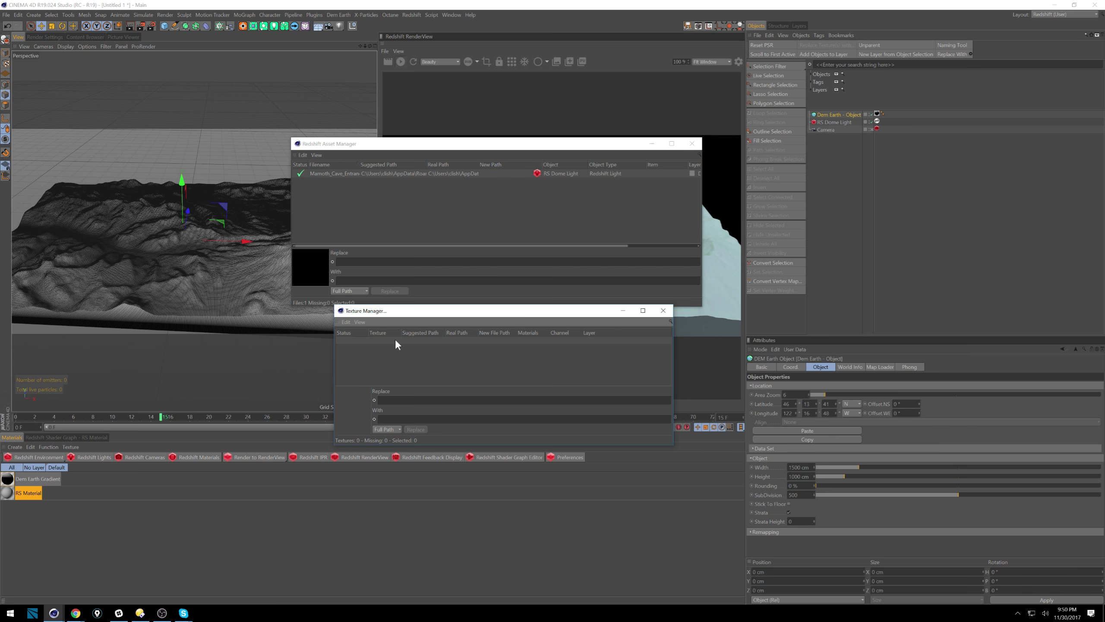
pyautogui.moveTo(419, 312); pyautogui.dragTo(434, 332)
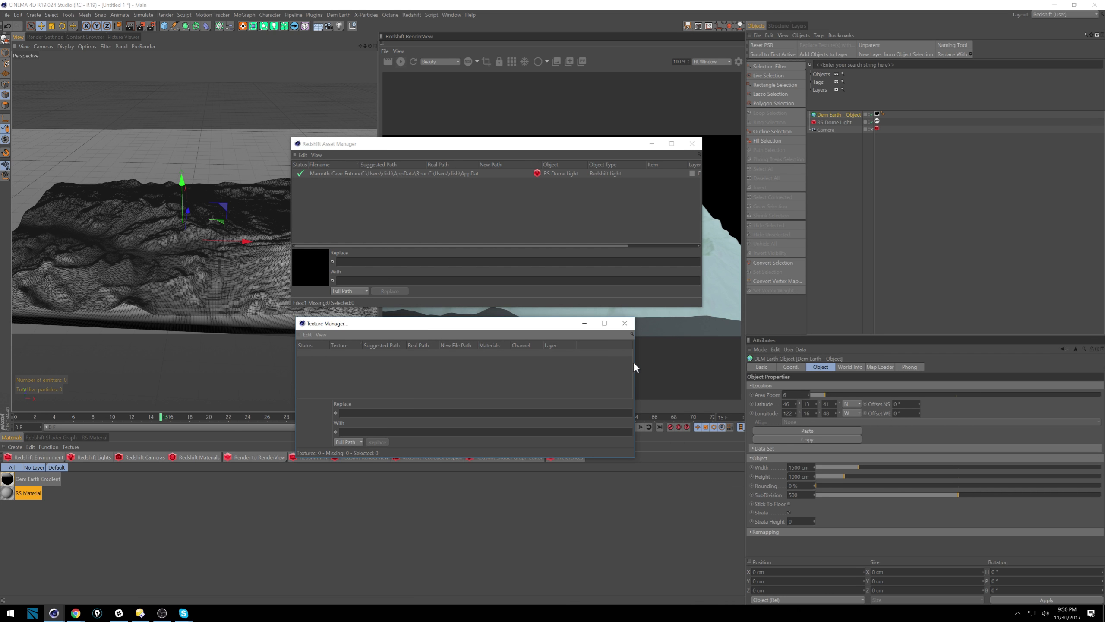
pyautogui.moveTo(637, 359); pyautogui.dragTo(813, 358)
pyautogui.moveTo(385, 336); pyautogui.dragTo(366, 330)
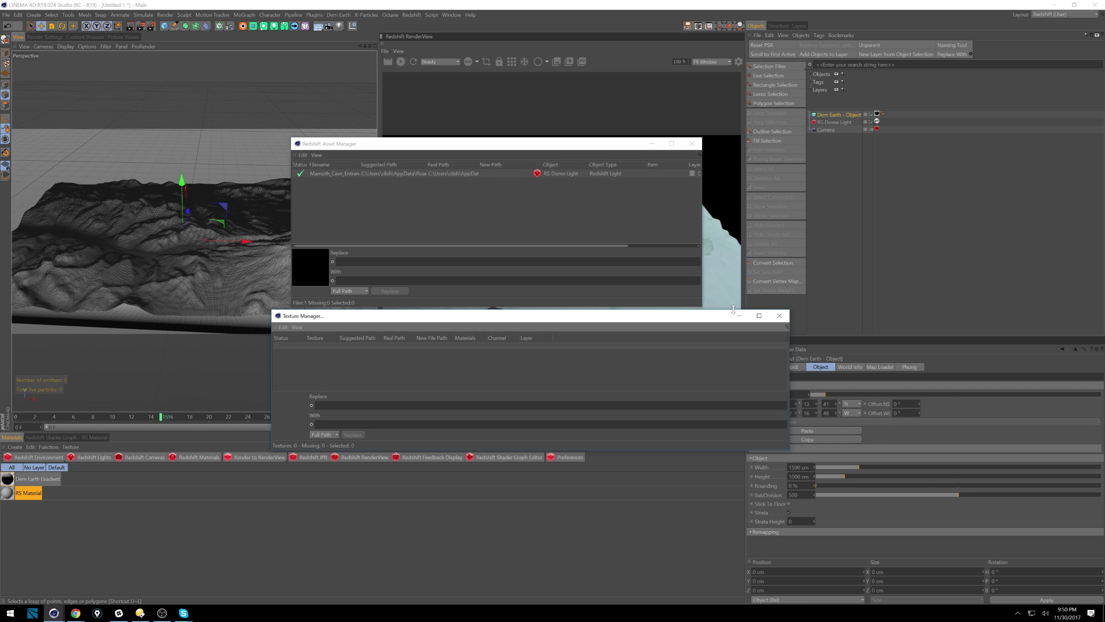
pyautogui.click(779, 315)
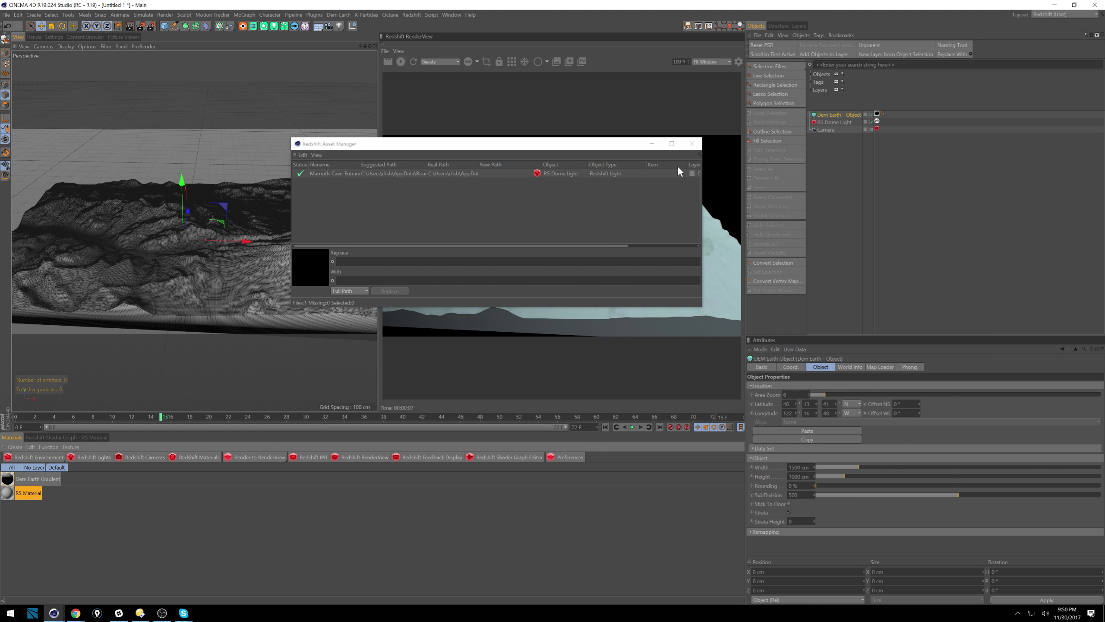
# Select the dome light's texture in the Asset Manager, review the available editing commands and column options, and close the manager
pyautogui.moveTo(356, 148); pyautogui.dragTo(322, 144)
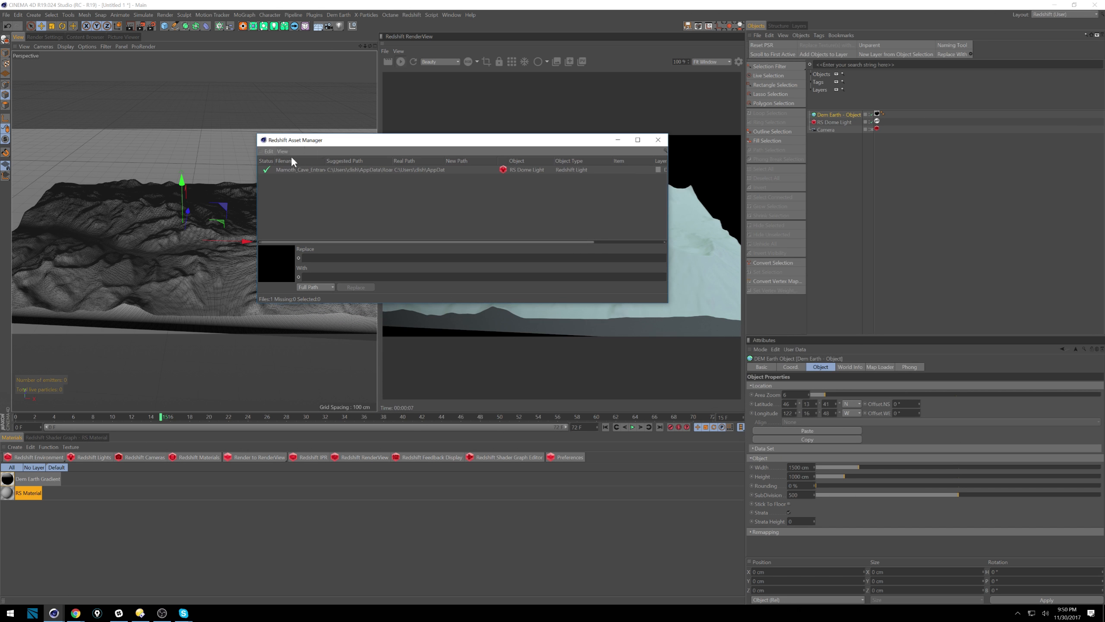
pyautogui.click(334, 171)
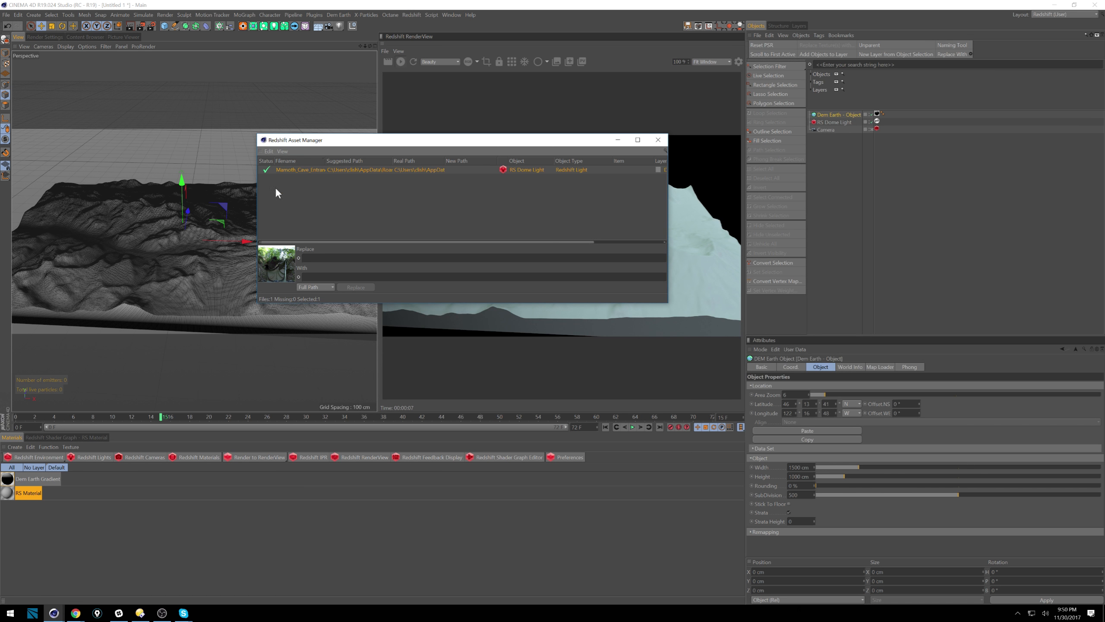
pyautogui.click(269, 151)
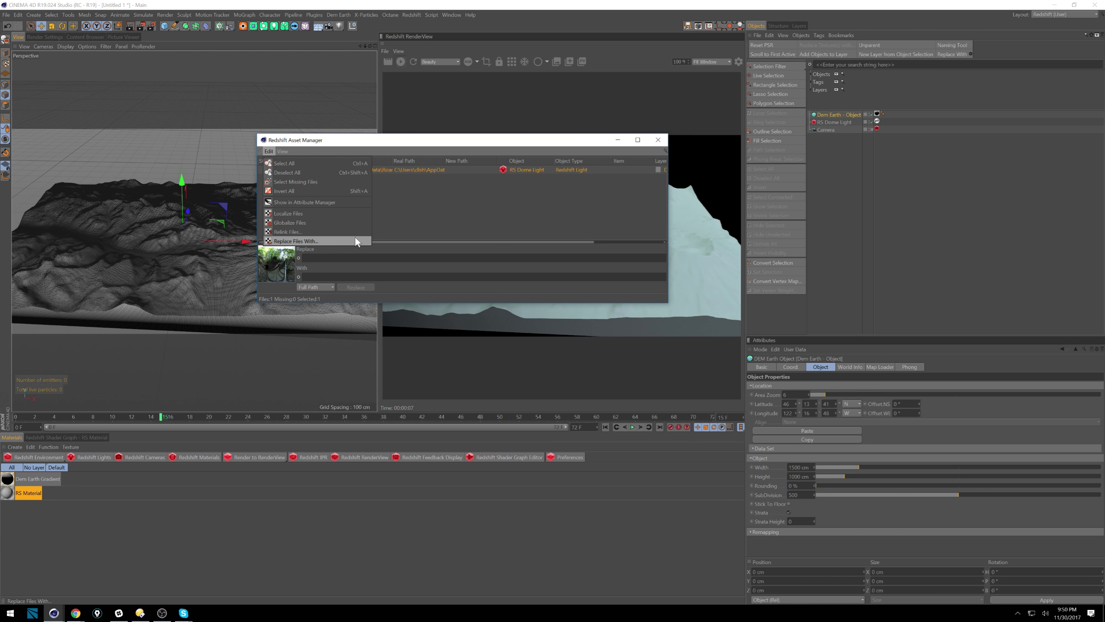
pyautogui.click(283, 150)
pyautogui.click(498, 158)
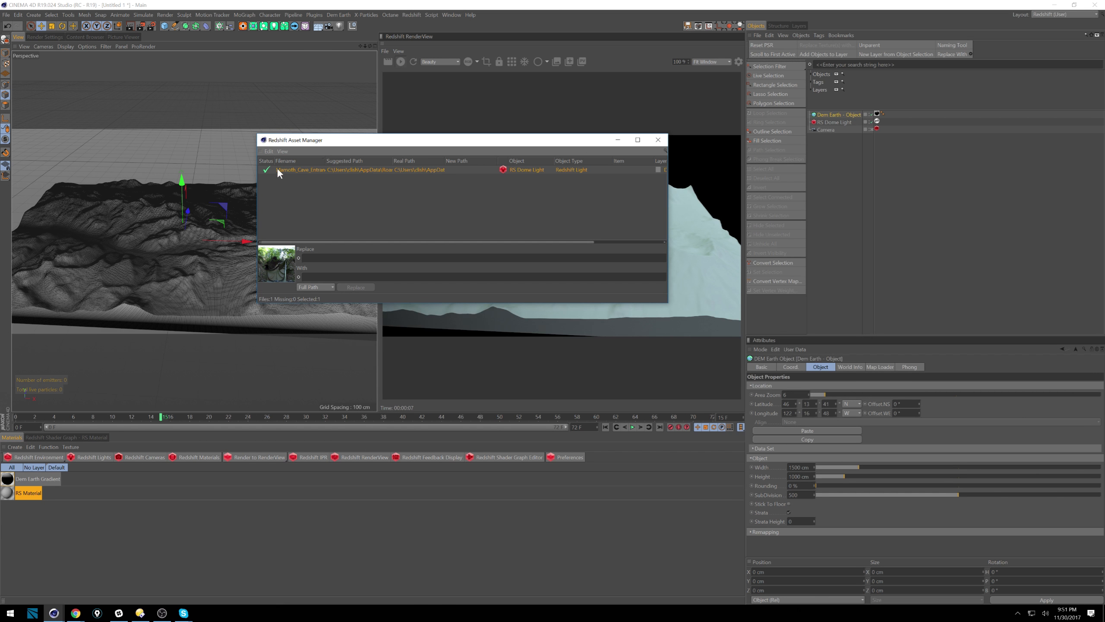
pyautogui.click(284, 151)
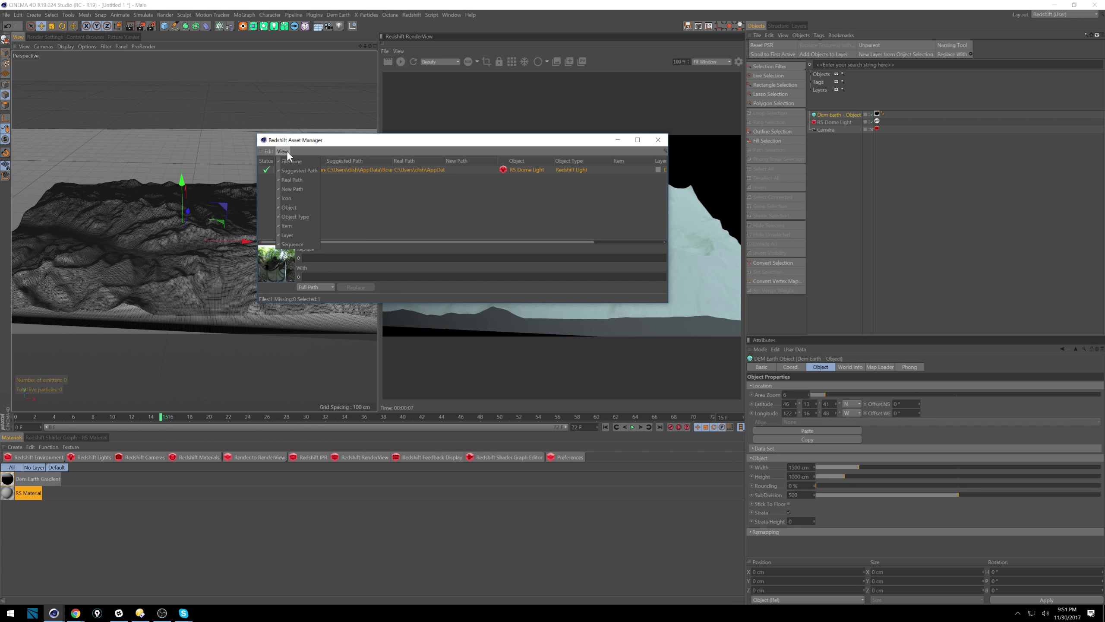
pyautogui.click(486, 164)
pyautogui.click(658, 140)
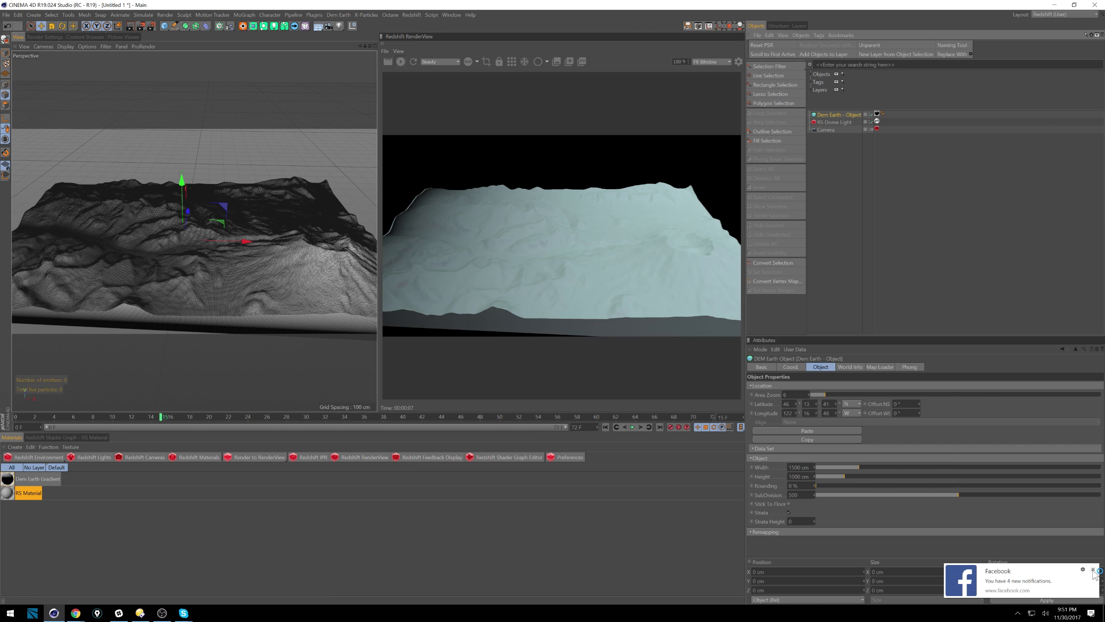
# Accept the Dem Earth map disclaimer and download the MapQuest Sat texture layer for the terrain
pyautogui.click(1093, 569)
pyautogui.click(757, 532)
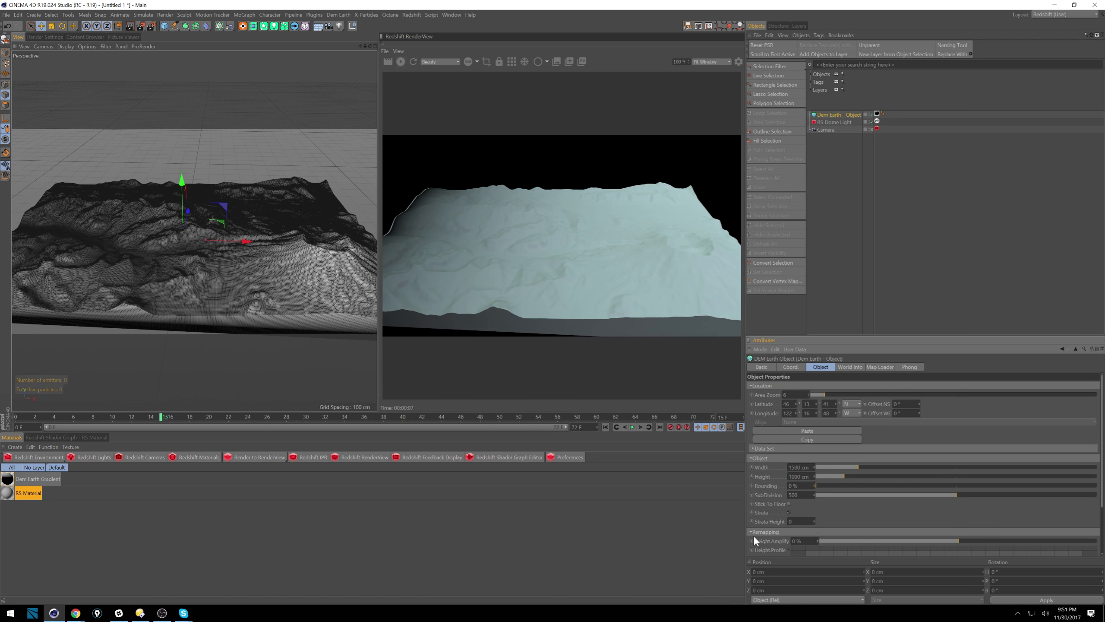
pyautogui.click(850, 368)
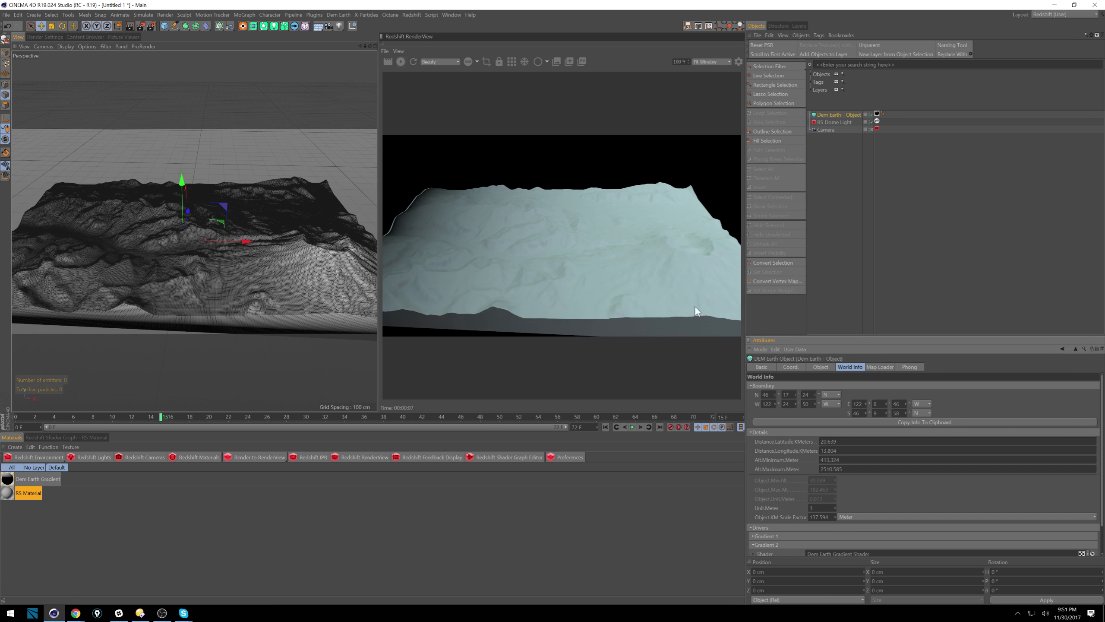
pyautogui.click(880, 368)
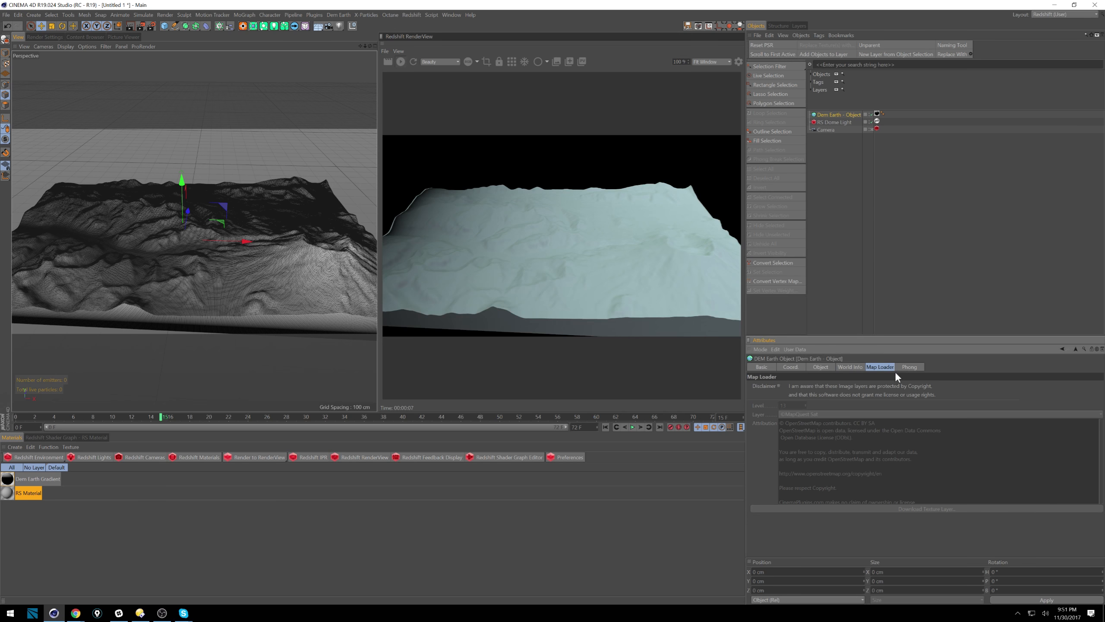
pyautogui.click(779, 385)
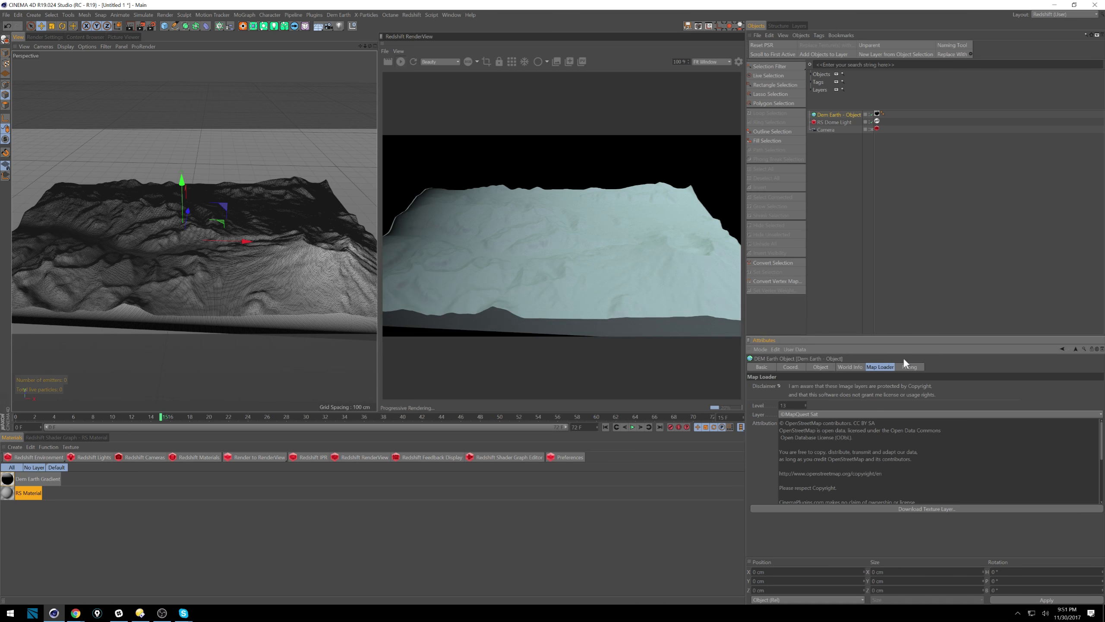
pyautogui.click(938, 508)
pyautogui.press('Return')
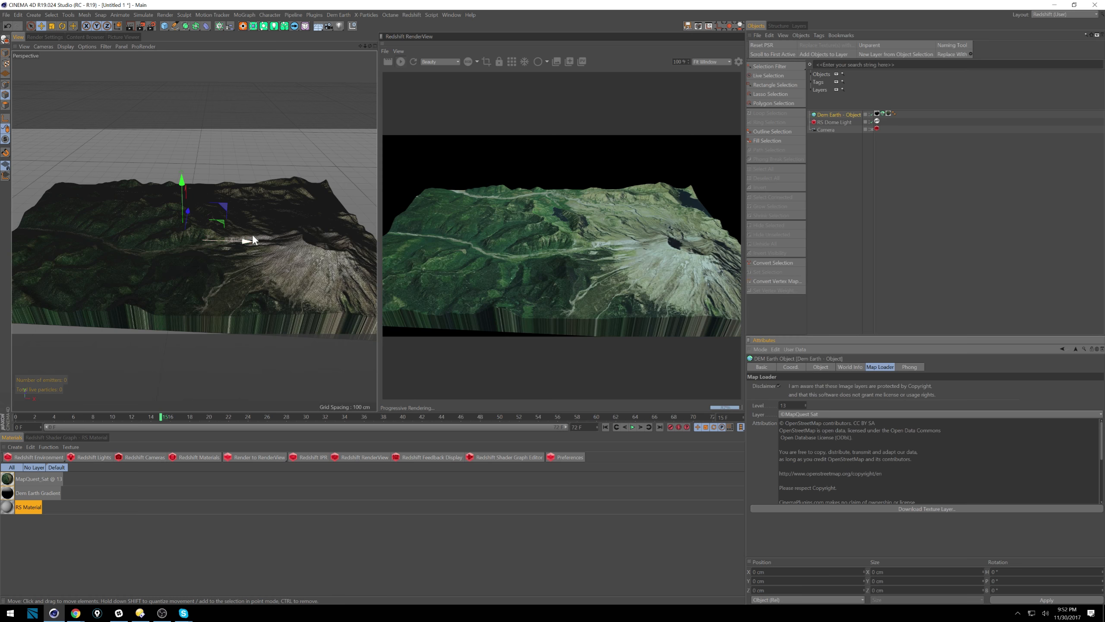
# Copy the file path of the bitmap in the MapQuest_Sat material's color channel
pyautogui.keyDown('alt'); pyautogui.moveTo(253, 247); pyautogui.dragTo(273, 243, button='right'); pyautogui.keyUp('alt')
pyautogui.keyDown('alt'); pyautogui.moveTo(274, 243); pyautogui.dragTo(283, 237); pyautogui.keyUp('alt')
pyautogui.keyDown('alt'); pyautogui.moveTo(283, 237); pyautogui.dragTo(201, 223, button='middle'); pyautogui.keyUp('alt')
pyautogui.keyDown('alt'); pyautogui.moveTo(201, 223); pyautogui.dragTo(220, 239); pyautogui.keyUp('alt')
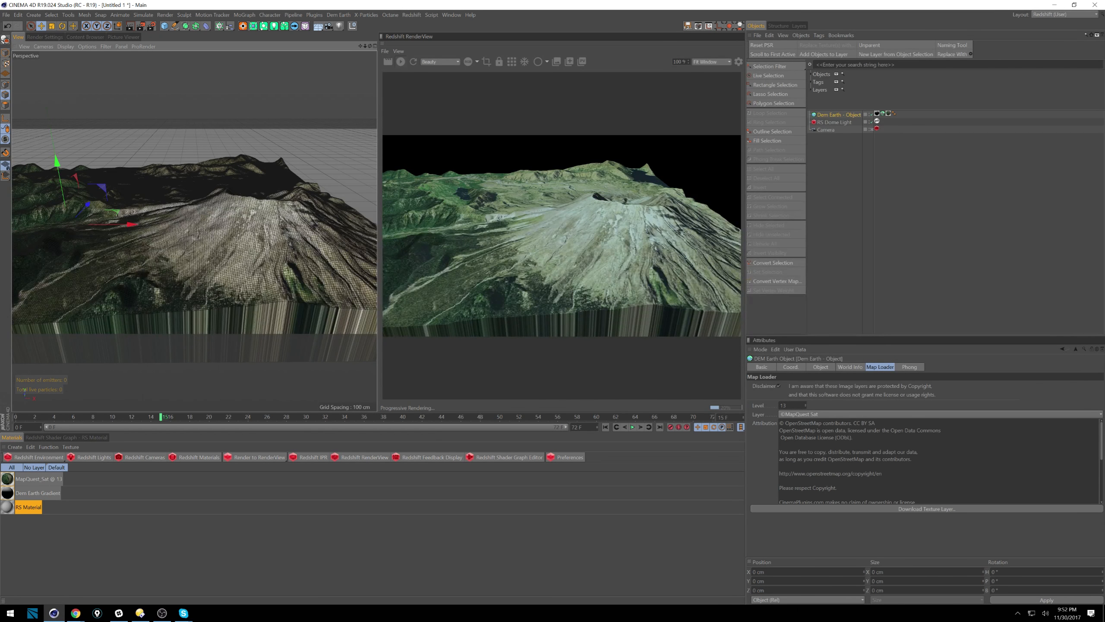
pyautogui.keyDown('alt'); pyautogui.moveTo(215, 247); pyautogui.dragTo(242, 235); pyautogui.keyUp('alt')
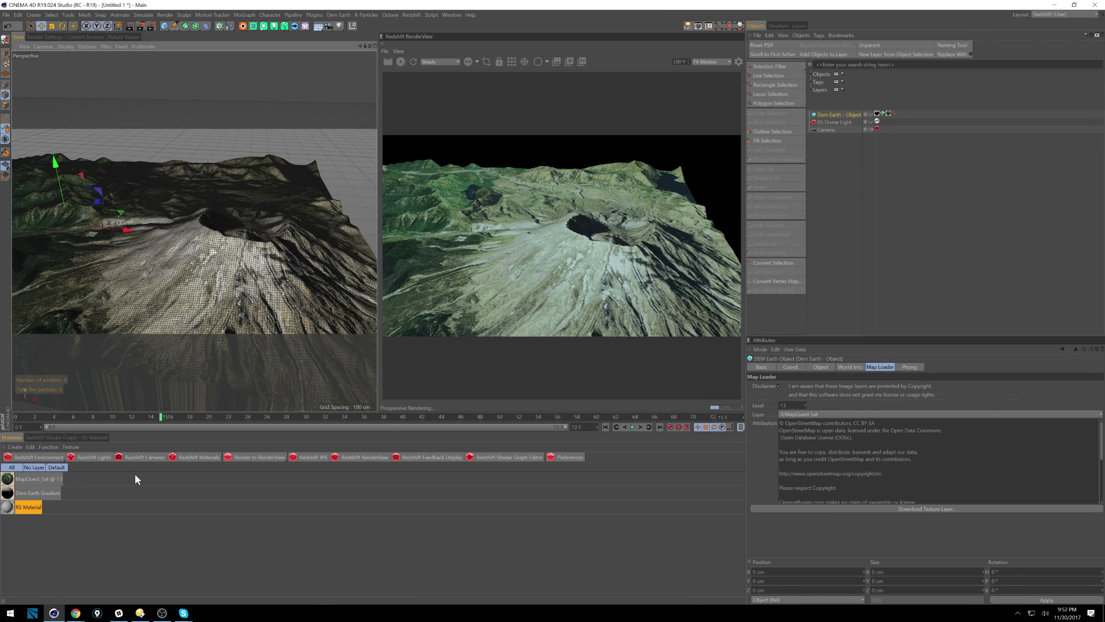
pyautogui.click(11, 478)
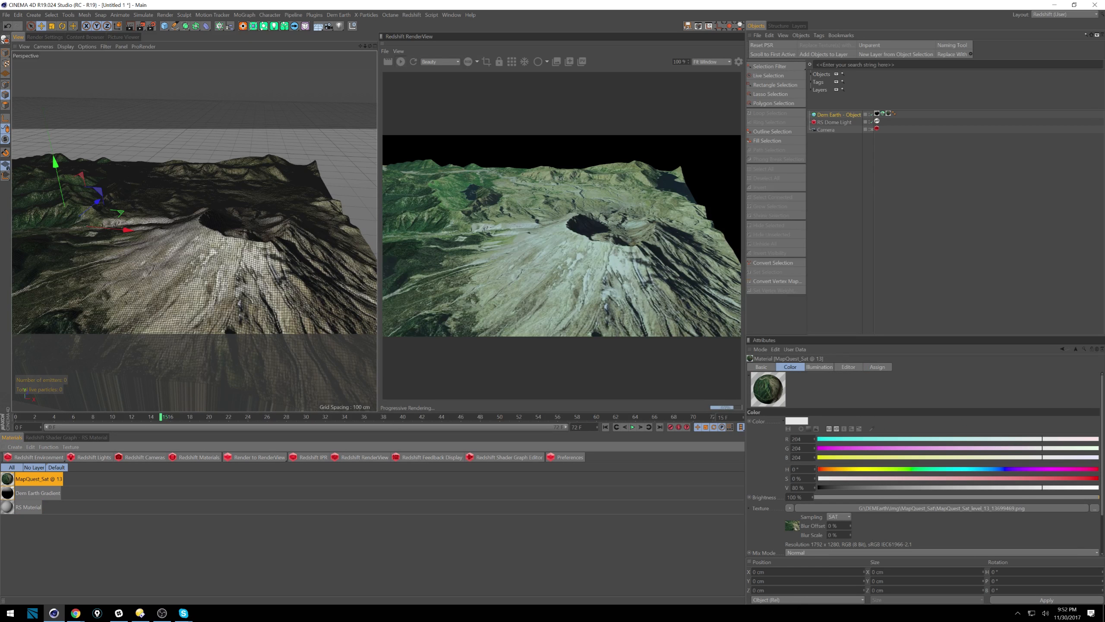
pyautogui.click(792, 527)
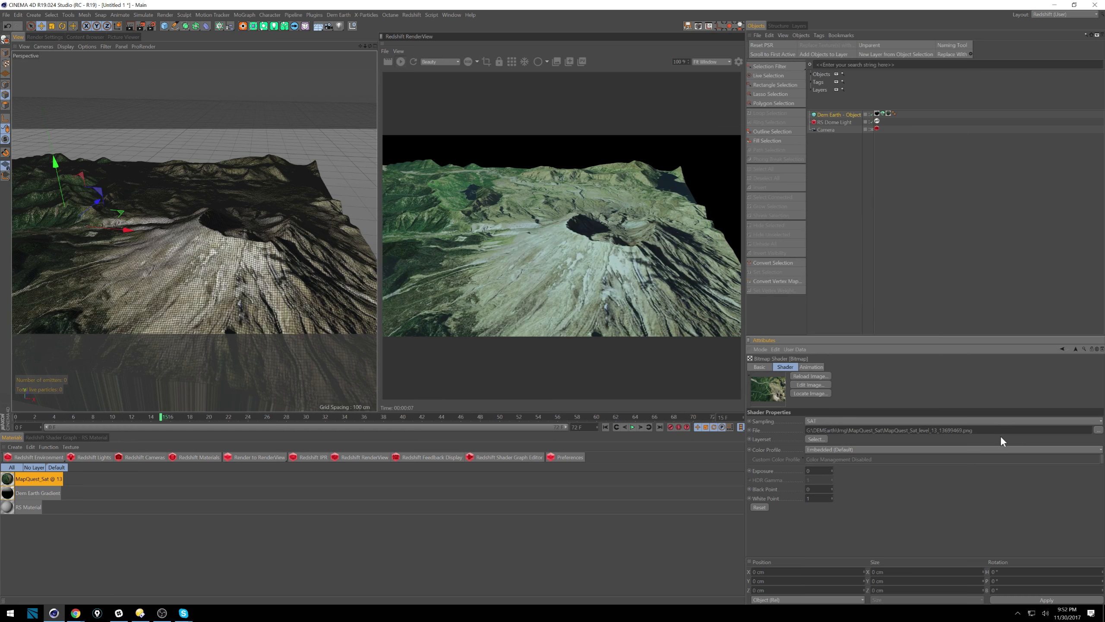
pyautogui.moveTo(1001, 440); pyautogui.dragTo(845, 441)
pyautogui.hotkey('ctrl', 'c')
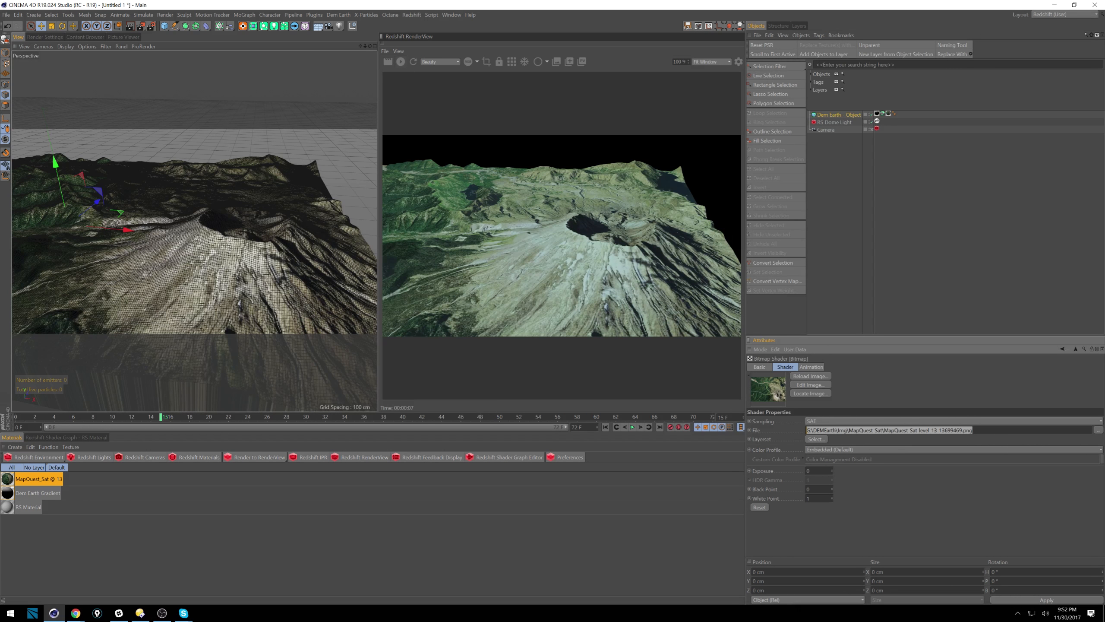
# Add a Texture node to RS Material's shader graph and paste the copied MapQuest_Sat image path into it
pyautogui.doubleClick(8, 505)
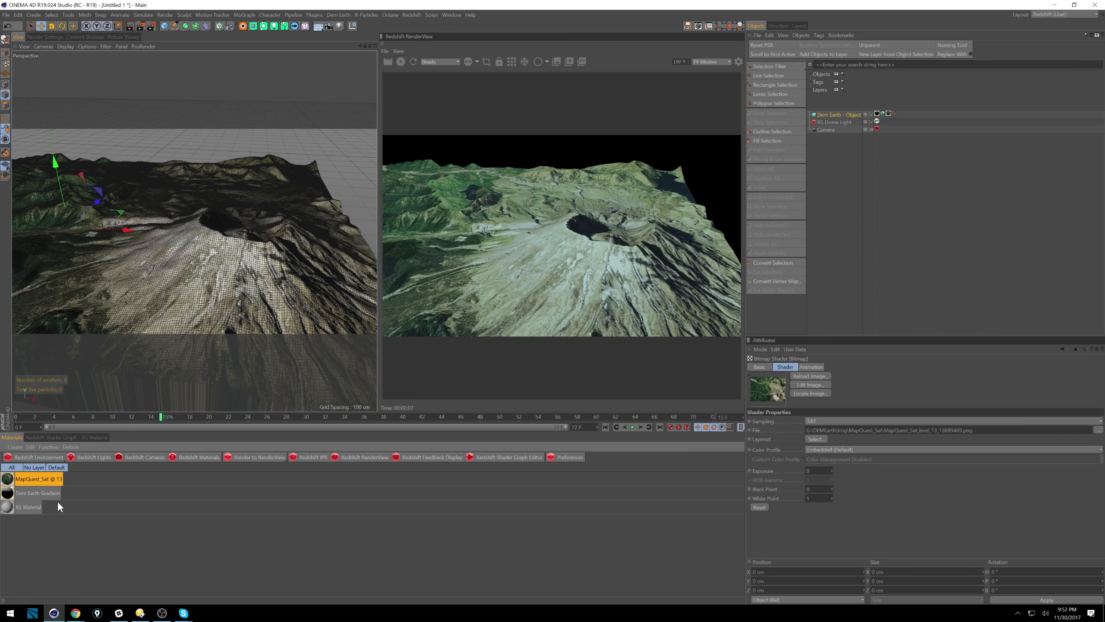
pyautogui.click(14, 504)
pyautogui.click(100, 436)
pyautogui.click(20, 493)
pyautogui.moveTo(19, 493); pyautogui.dragTo(5, 492)
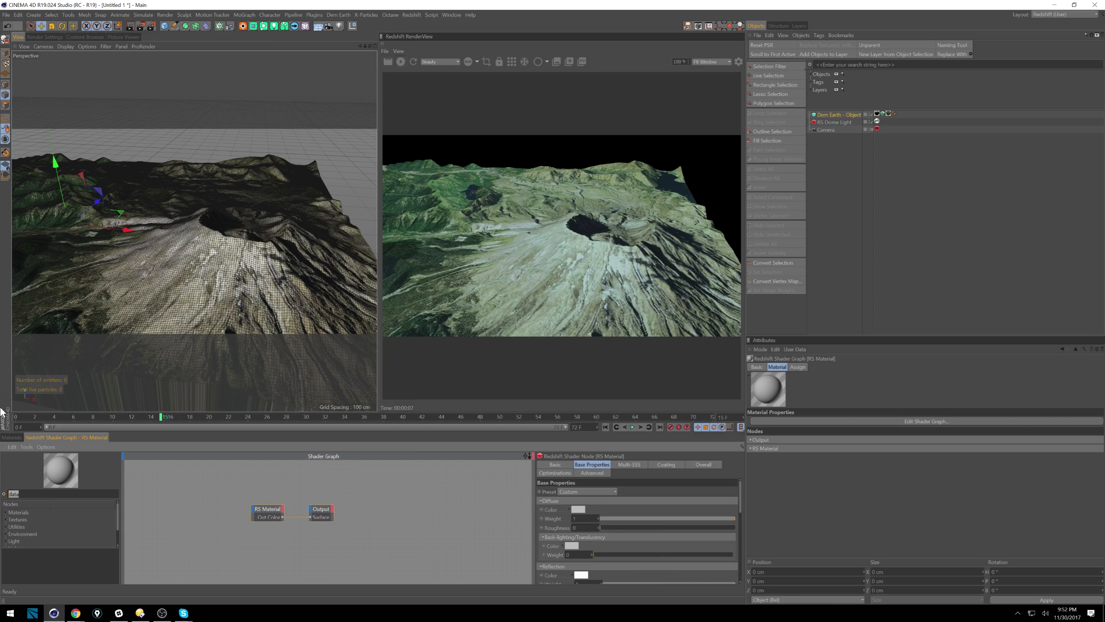
pyautogui.write('tex')
pyautogui.moveTo(23, 522); pyautogui.dragTo(210, 521)
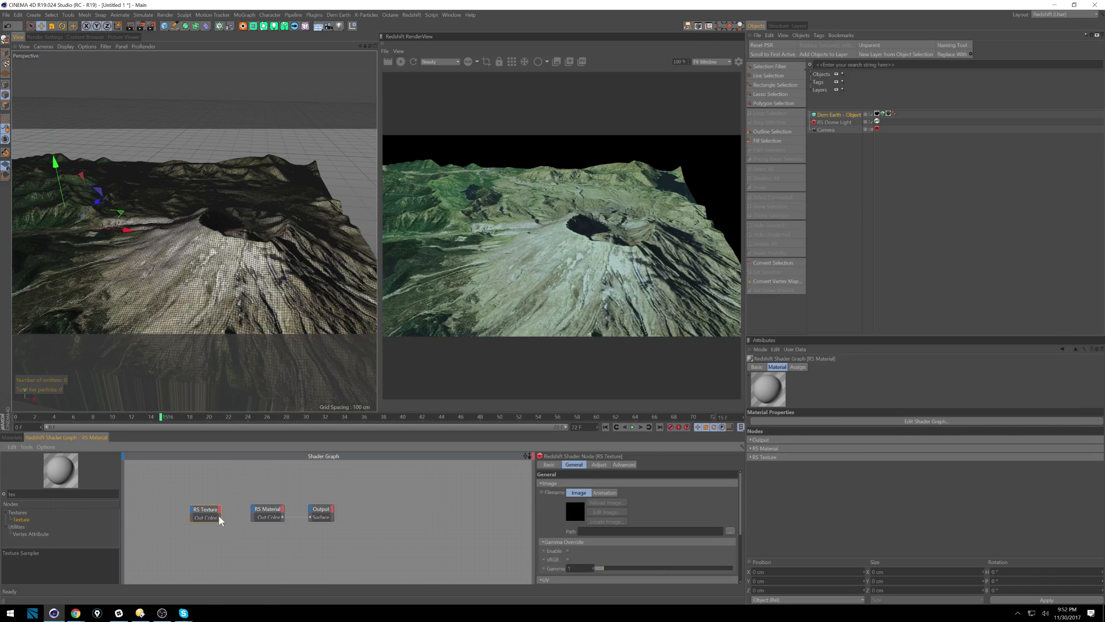
pyautogui.rightClick(636, 530)
pyautogui.click(653, 558)
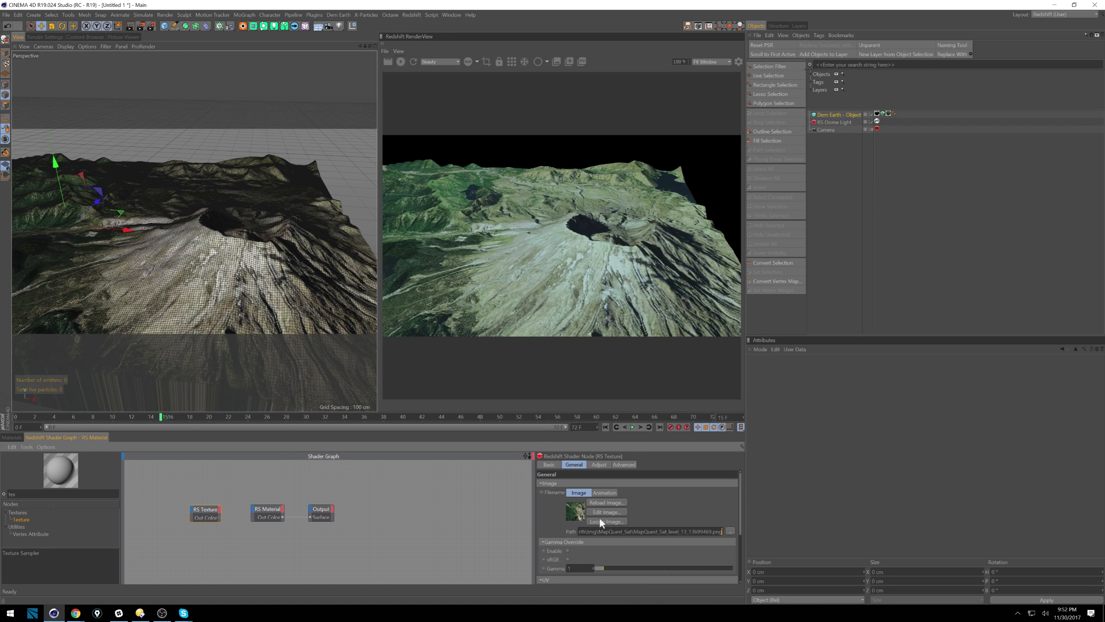
# Connect the RS Texture node's Out Color to the diffuse color of the RS Material node
pyautogui.click(199, 511)
pyautogui.doubleClick(214, 510)
pyautogui.doubleClick(211, 510)
pyautogui.doubleClick(219, 512)
pyautogui.doubleClick(212, 509)
pyautogui.moveTo(257, 512); pyautogui.dragTo(255, 510)
pyautogui.moveTo(303, 500)
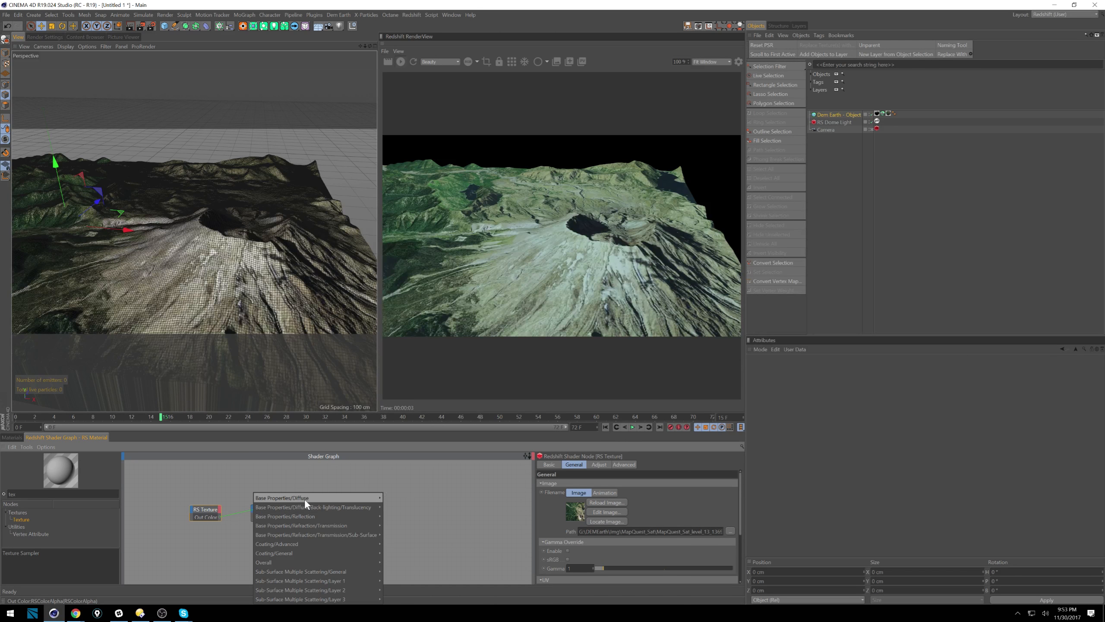
pyautogui.click(400, 497)
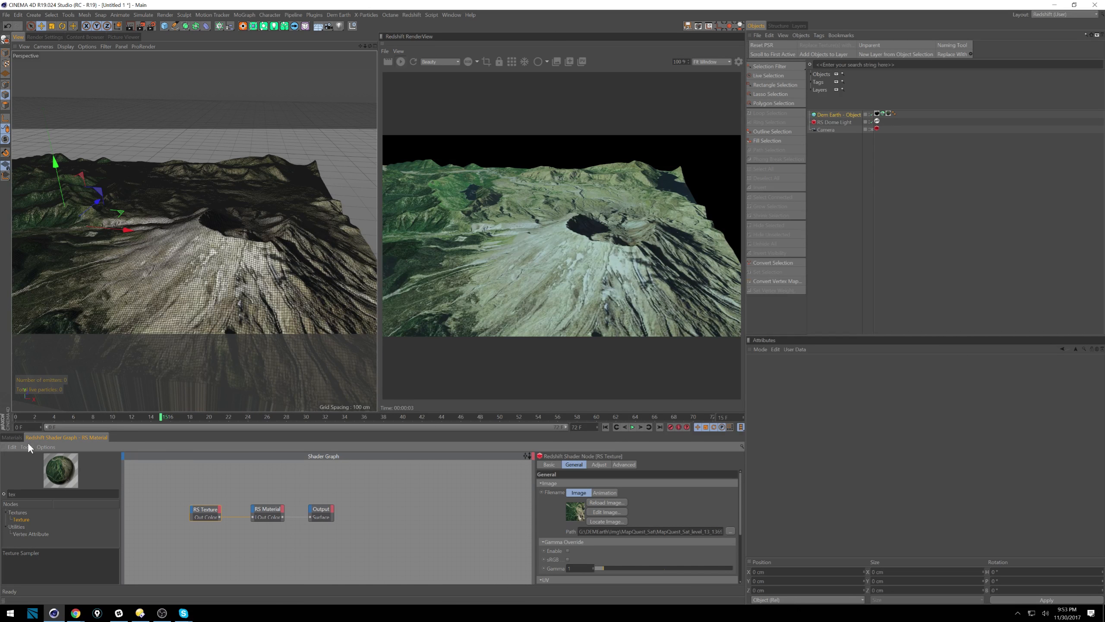
# Replace the material in the terrain's MapQuest_Sat texture tag with RS Material
pyautogui.click(12, 437)
pyautogui.click(89, 544)
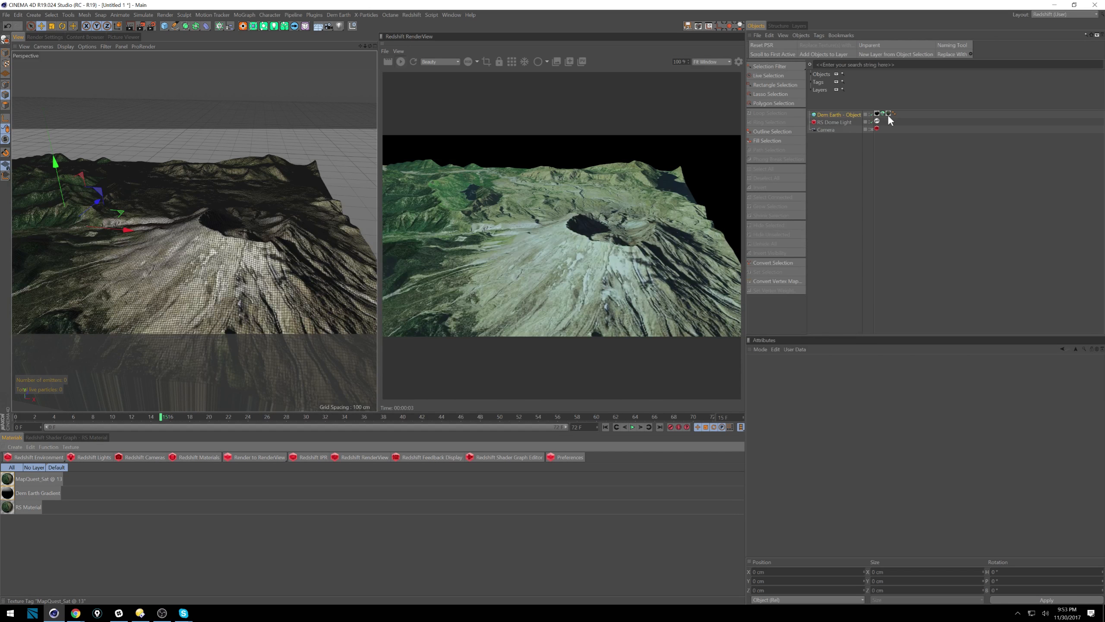
pyautogui.click(883, 114)
pyautogui.moveTo(7, 507); pyautogui.dragTo(852, 386)
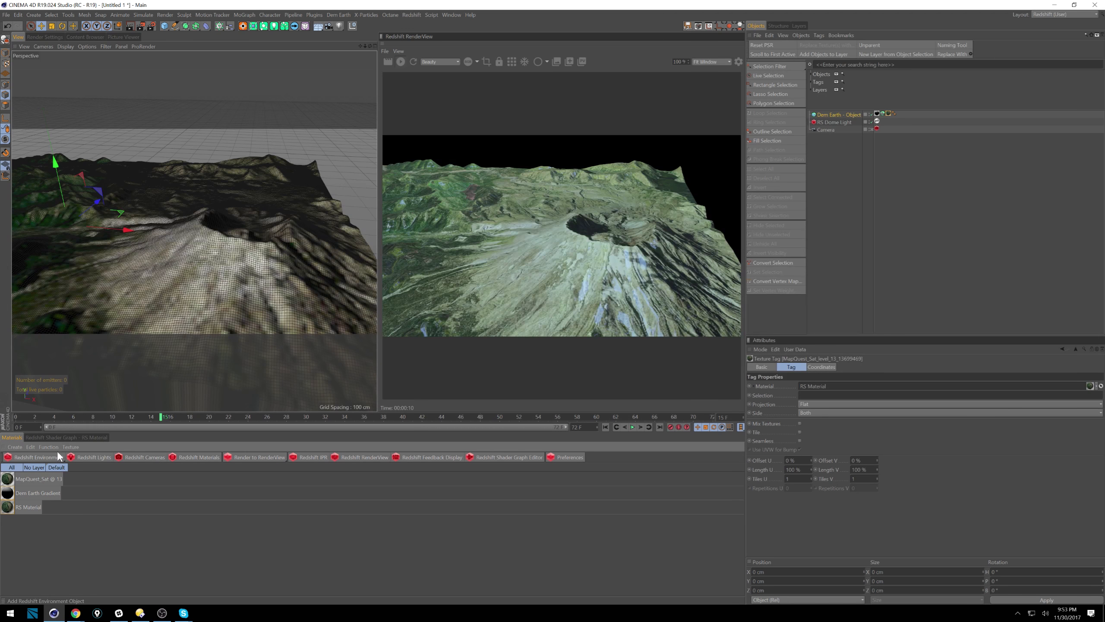
# Lock the attributes on the MapQuest_Sat material and bring its color texture into RS Material's shader graph as a separate texture node
pyautogui.click(78, 437)
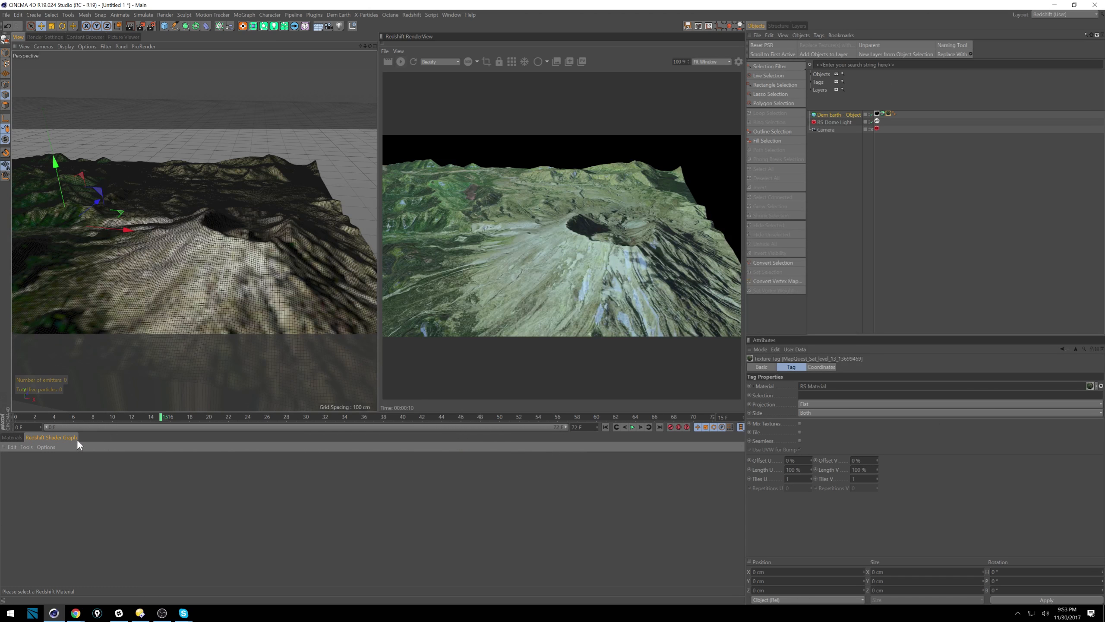
pyautogui.click(13, 437)
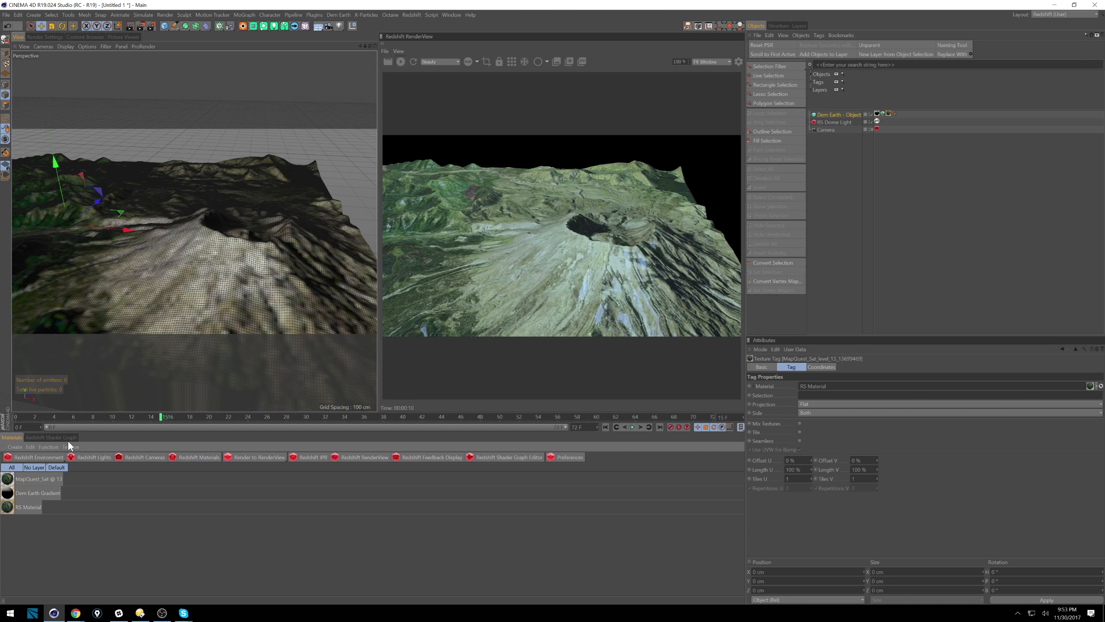
pyautogui.click(3, 483)
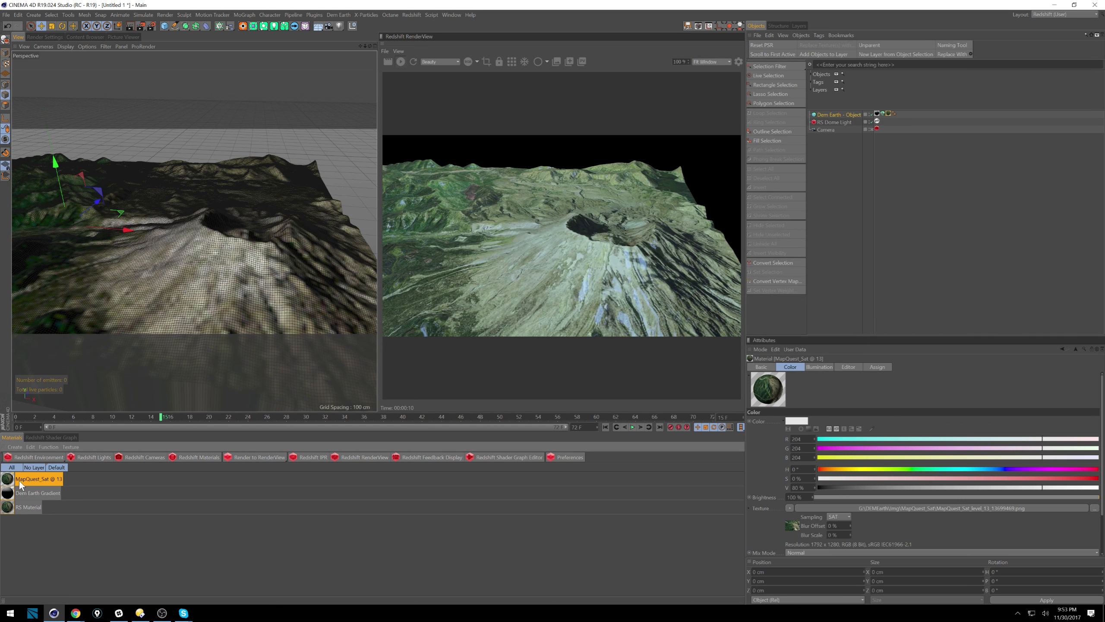
pyautogui.click(57, 437)
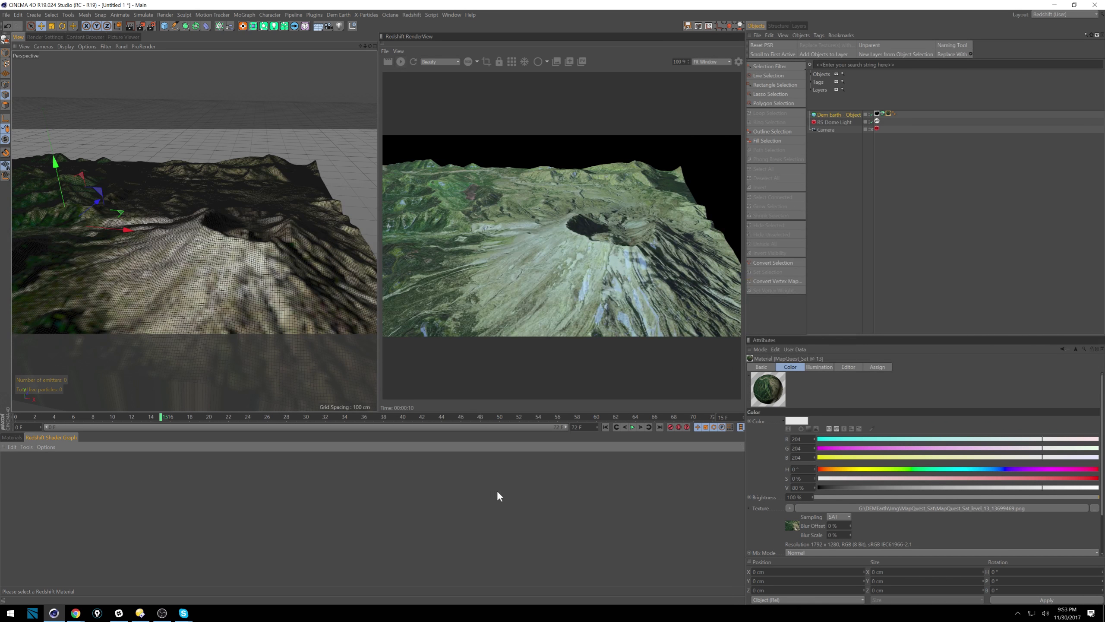
pyautogui.click(9, 437)
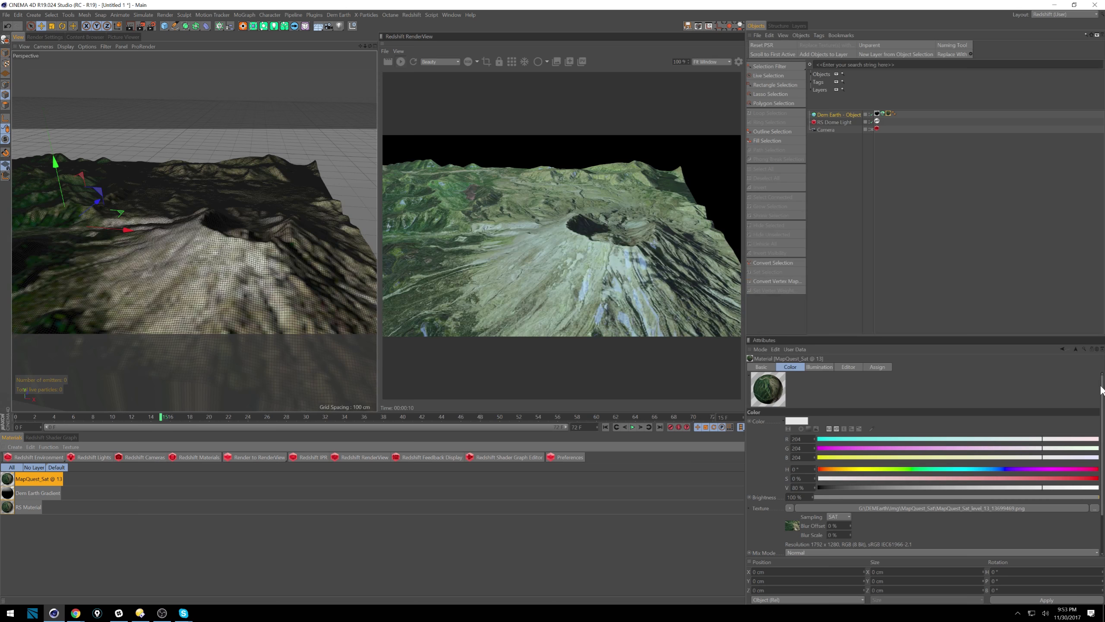
pyautogui.click(1091, 349)
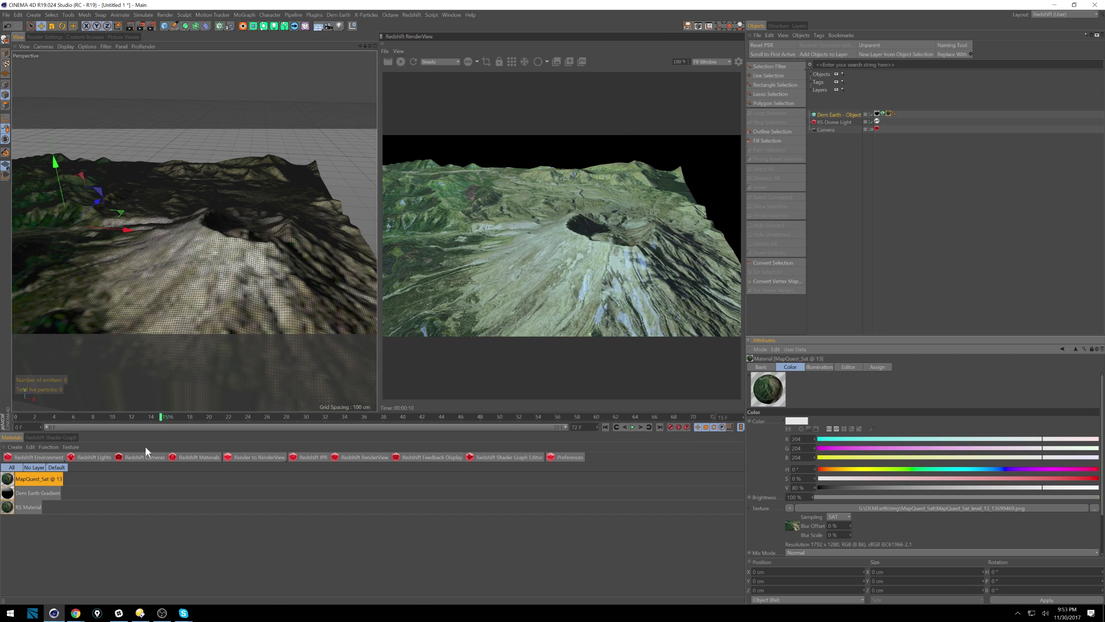
pyautogui.click(50, 437)
pyautogui.click(12, 438)
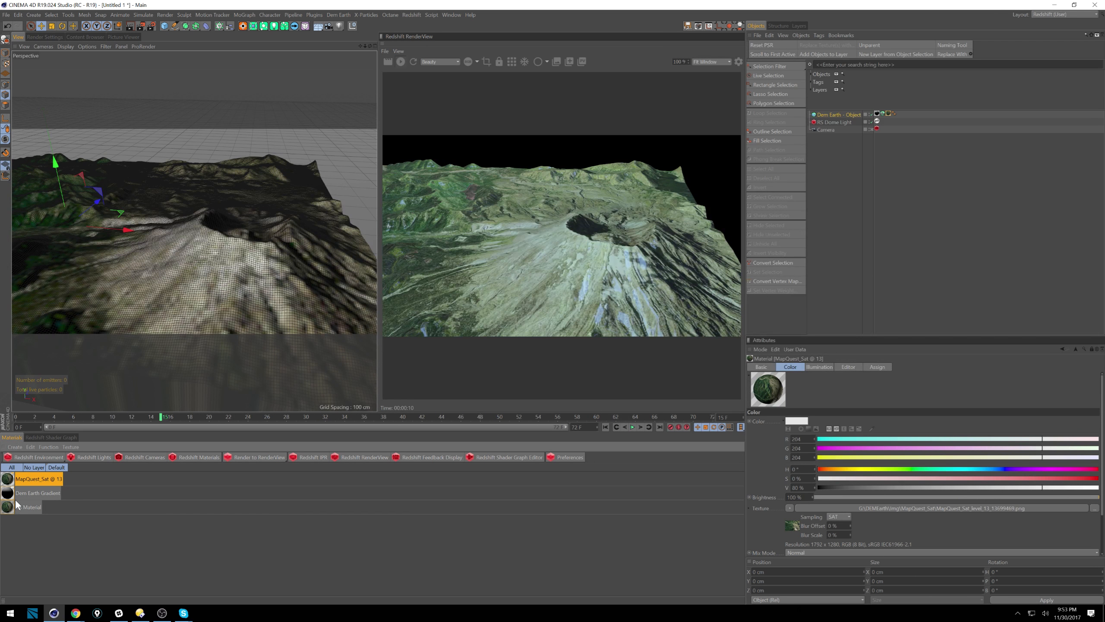
pyautogui.click(15, 506)
pyautogui.click(64, 437)
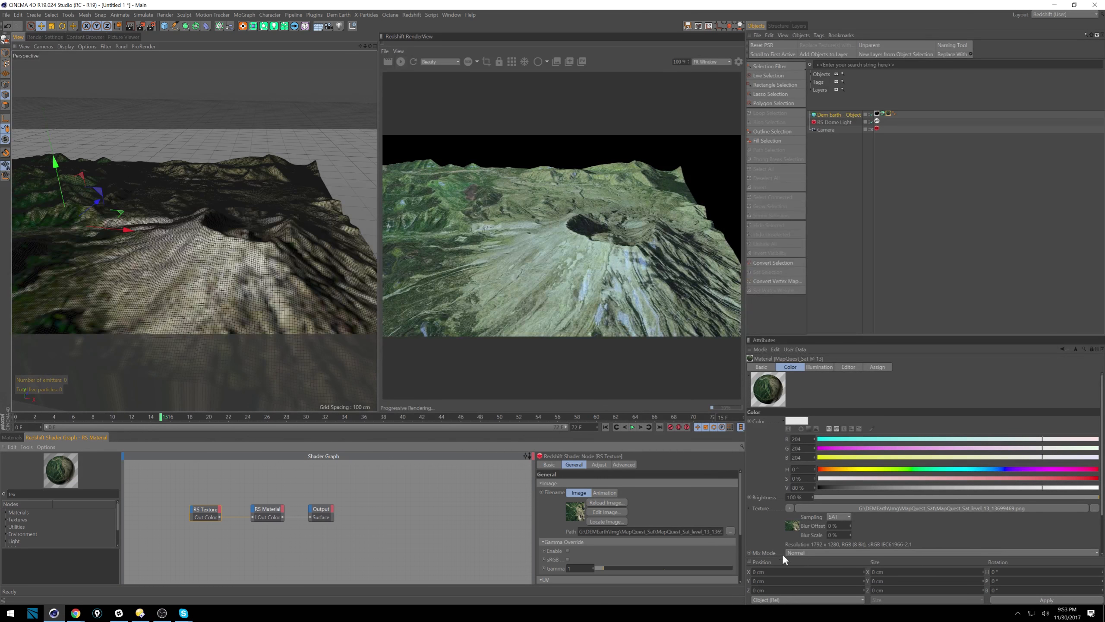
pyautogui.moveTo(796, 525); pyautogui.dragTo(394, 536)
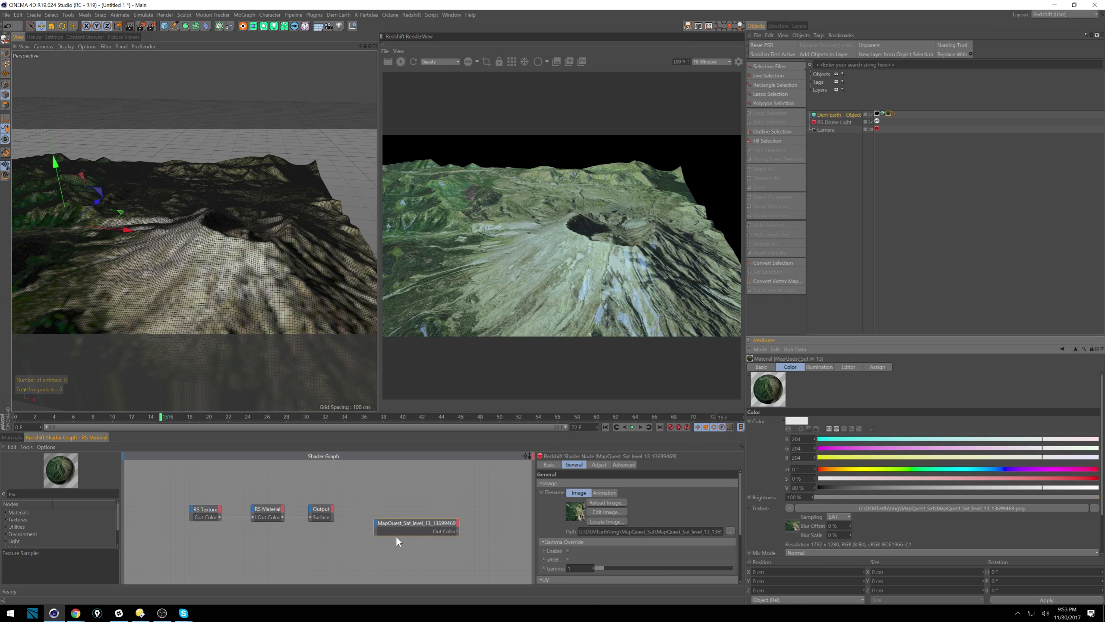
# Delete the unconnected MapQuest_Sat texture node from RS Material's shader graph
pyautogui.click(428, 520)
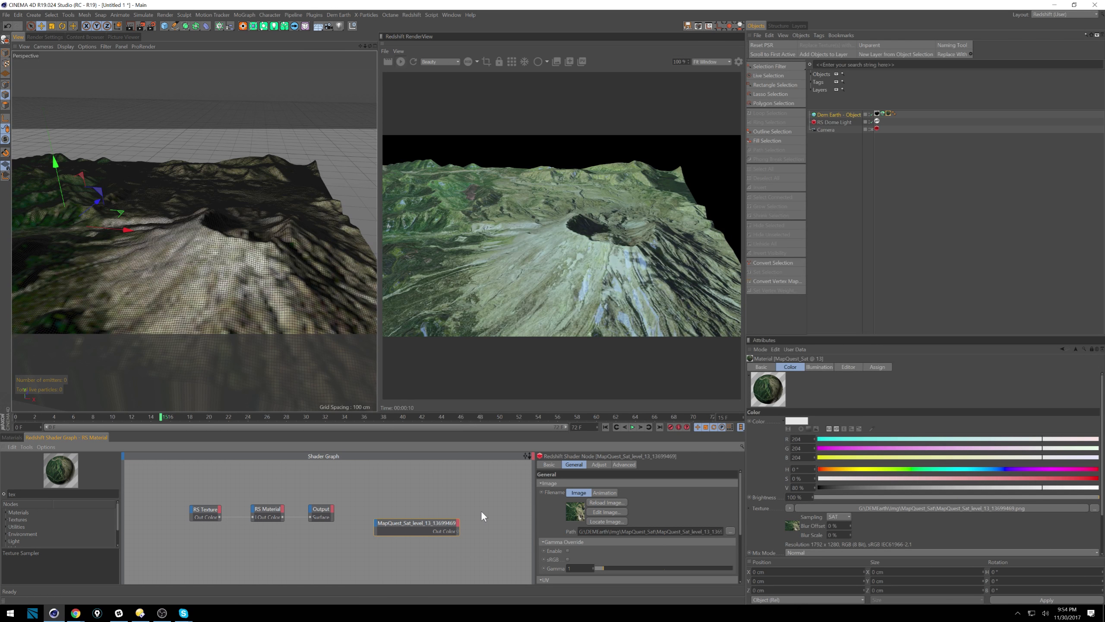
pyautogui.press('Delete')
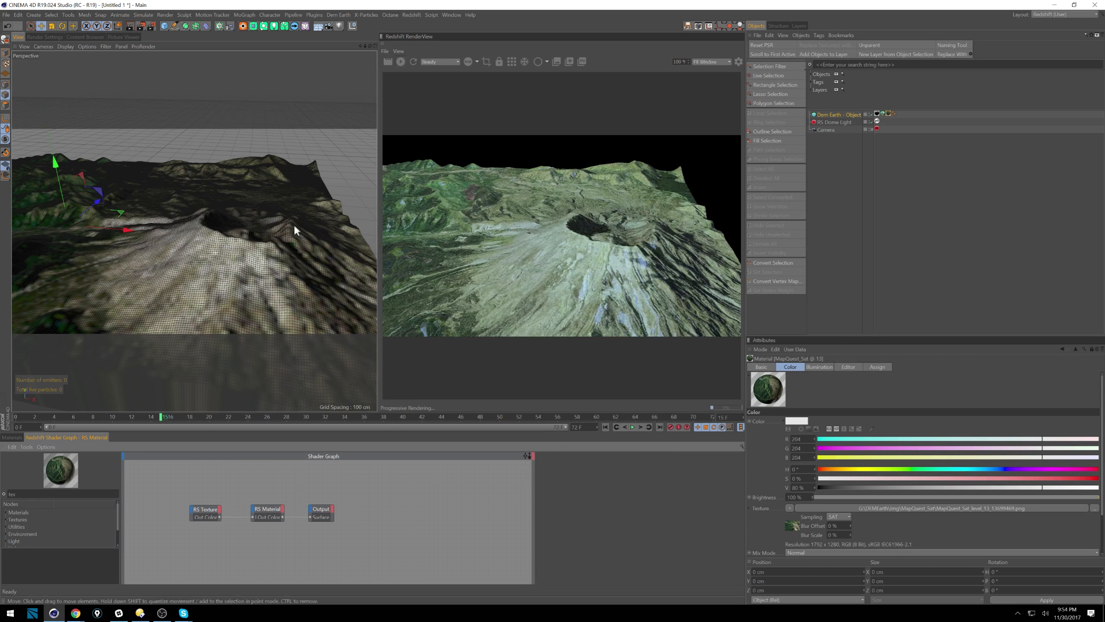
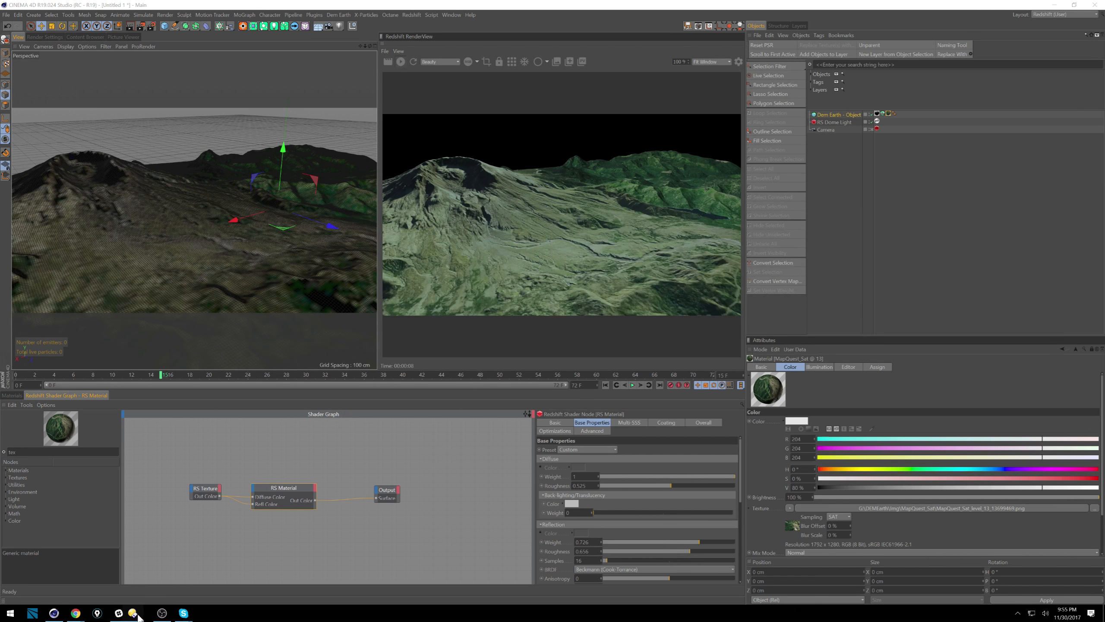
pyautogui.click(140, 613)
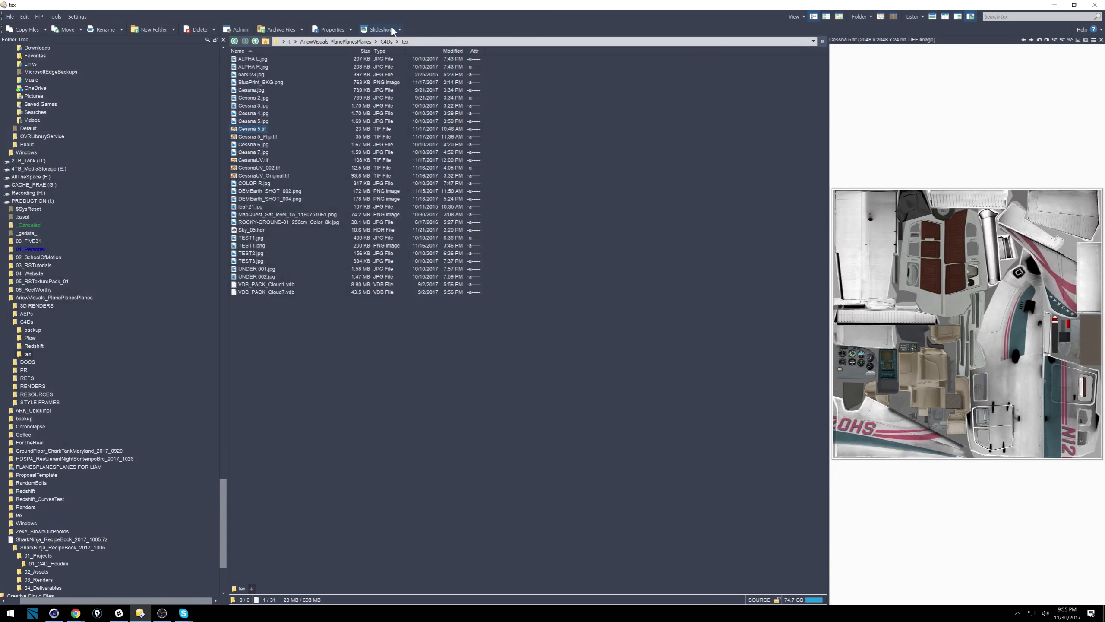
pyautogui.moveTo(391, 9); pyautogui.dragTo(1104, 174)
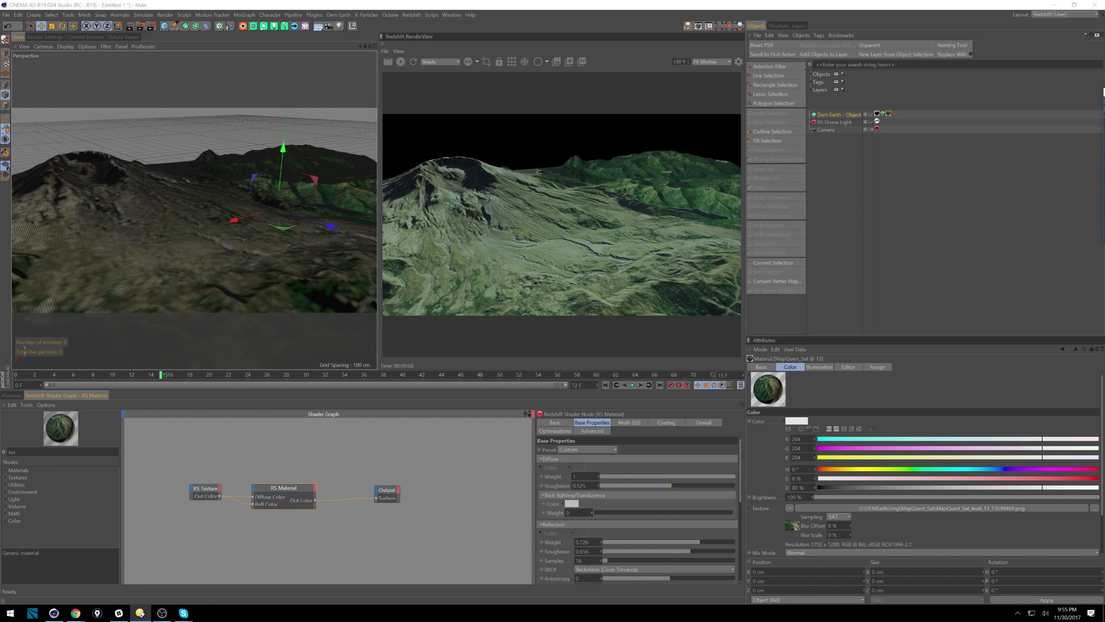
# Select the RS Texture node, open the Redshift Asset Manager, and reposition its window over the viewport and render view
pyautogui.click(208, 492)
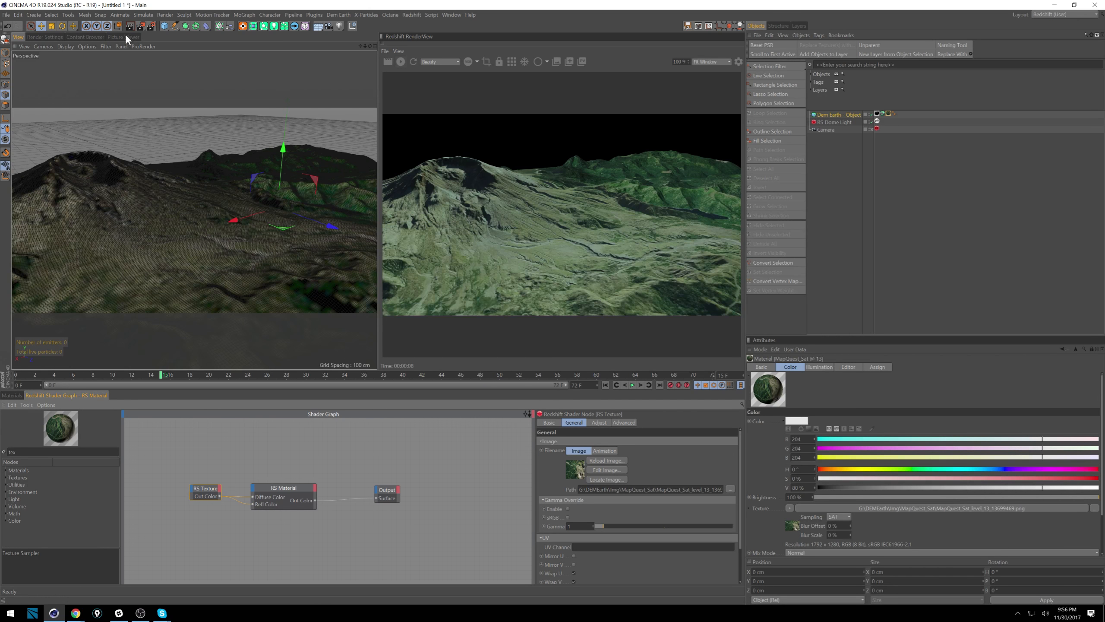
pyautogui.click(428, 15)
pyautogui.moveTo(418, 13)
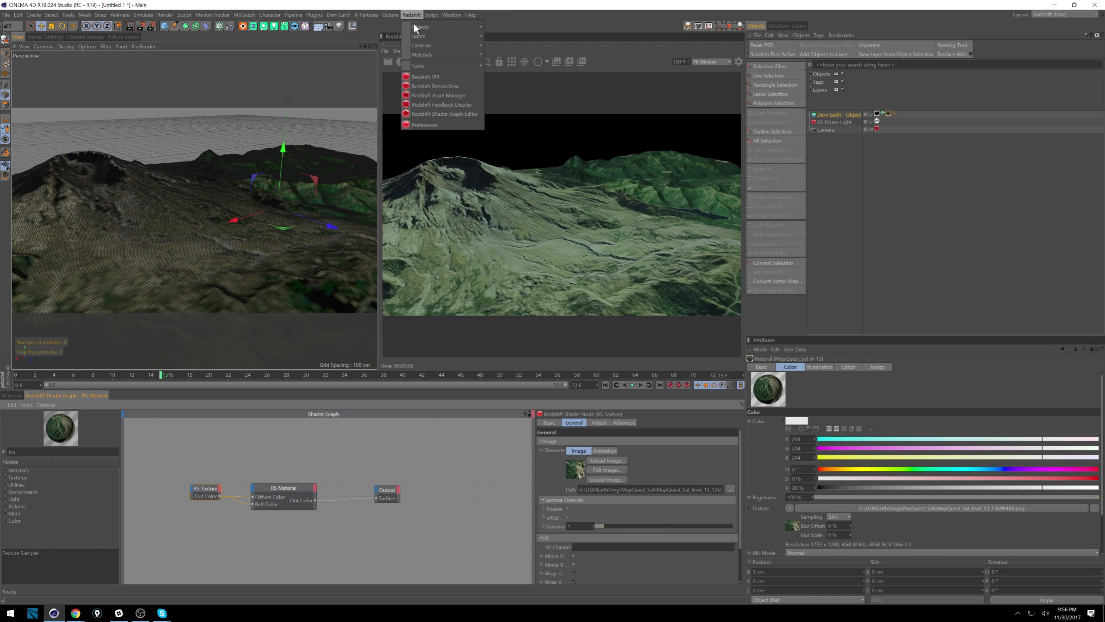
pyautogui.click(443, 95)
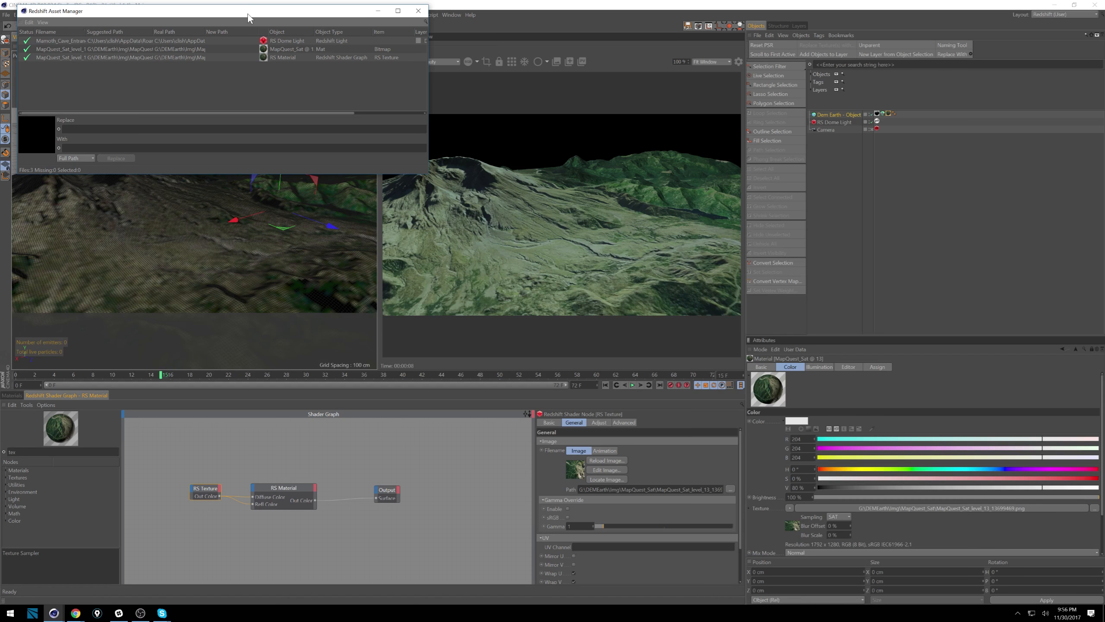
pyautogui.moveTo(244, 16); pyautogui.dragTo(356, 65)
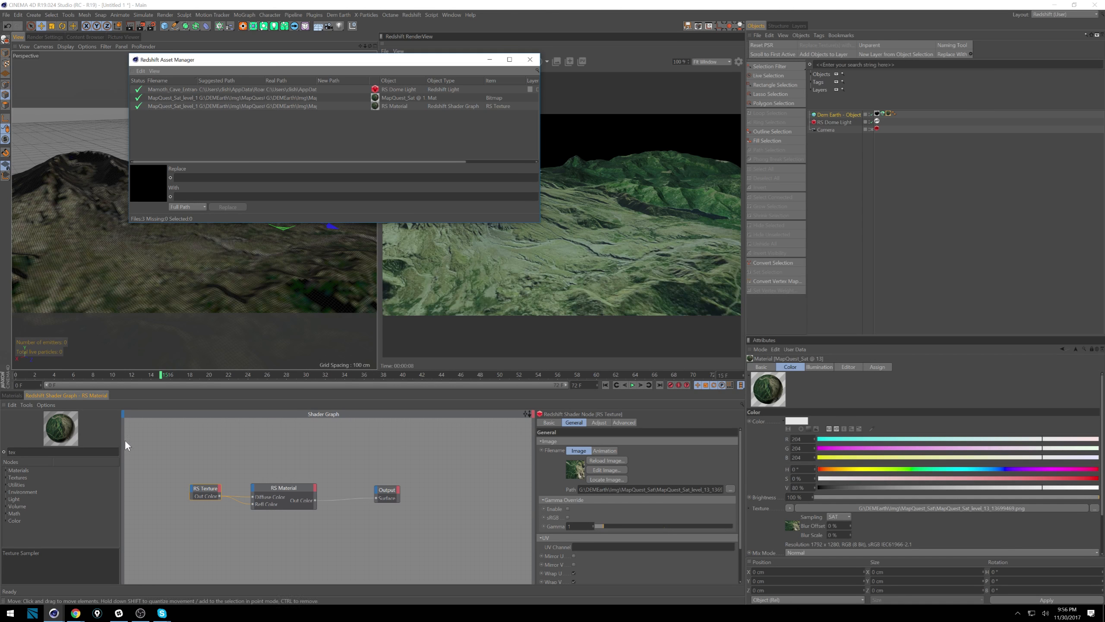
# Spread the RS Texture, RS Material and Output nodes farther apart in the shader graph
pyautogui.moveTo(217, 488); pyautogui.dragTo(184, 485)
pyautogui.click(287, 487)
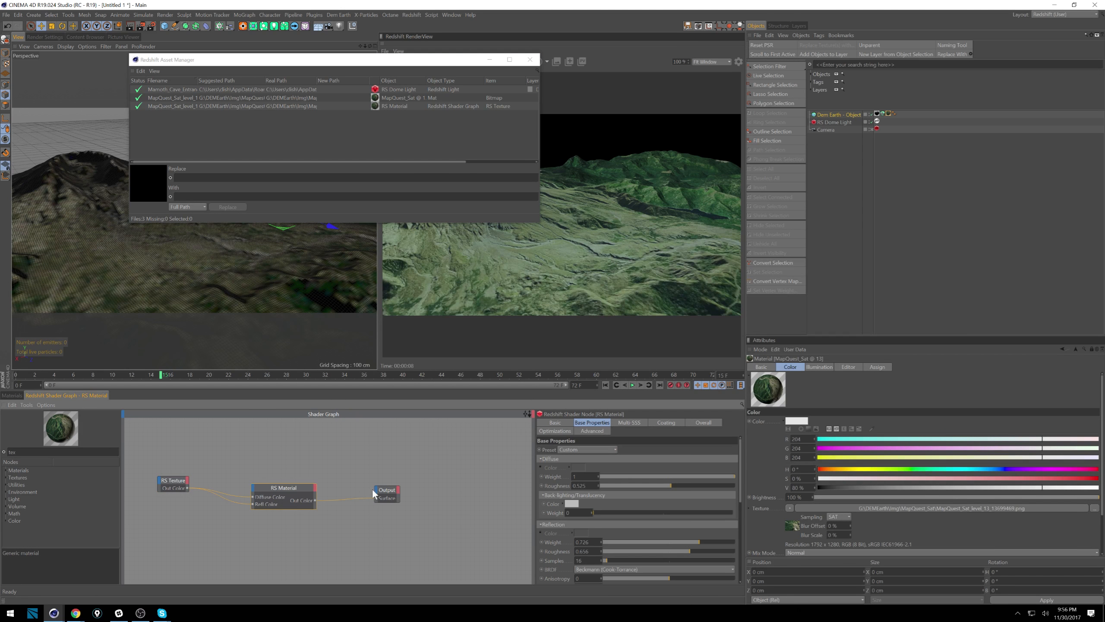
pyautogui.moveTo(381, 489); pyautogui.dragTo(430, 483)
pyautogui.moveTo(293, 484); pyautogui.dragTo(292, 470)
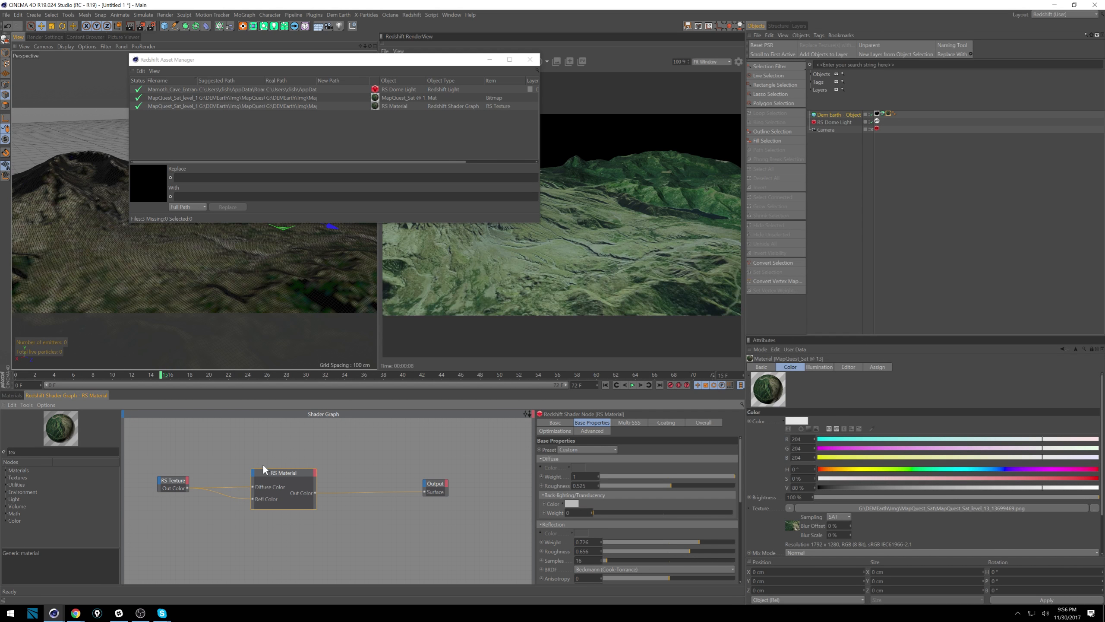
# Examine RS Material's texture entry in the Asset Manager with widened filename and suggested path columns, and close the manager
pyautogui.click(316, 106)
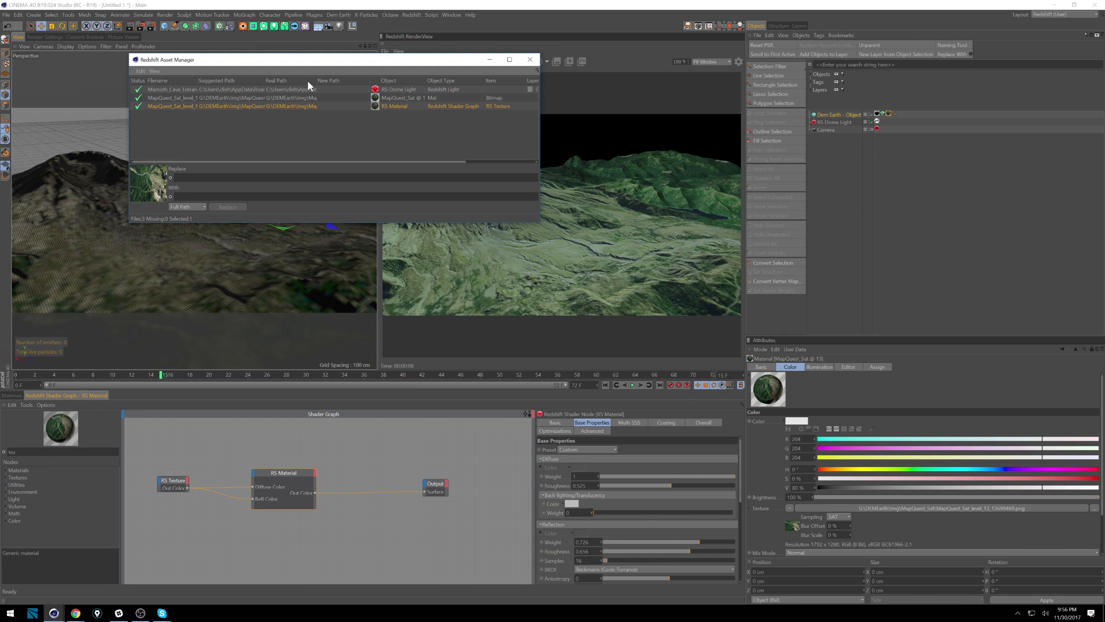
pyautogui.moveTo(267, 79); pyautogui.dragTo(288, 80)
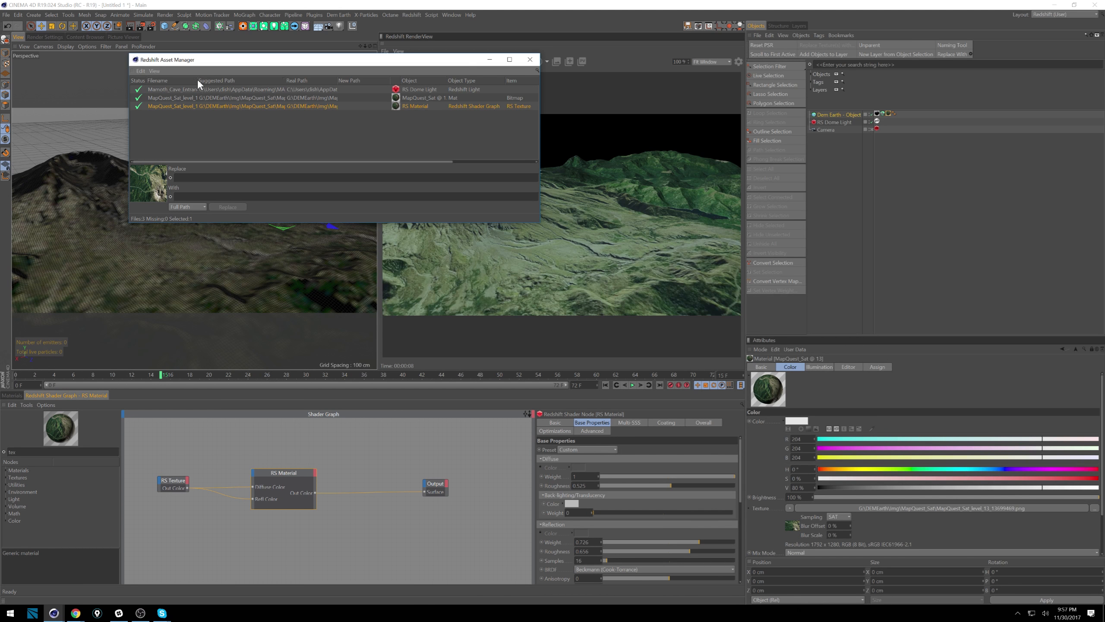
pyautogui.moveTo(197, 78); pyautogui.dragTo(261, 93)
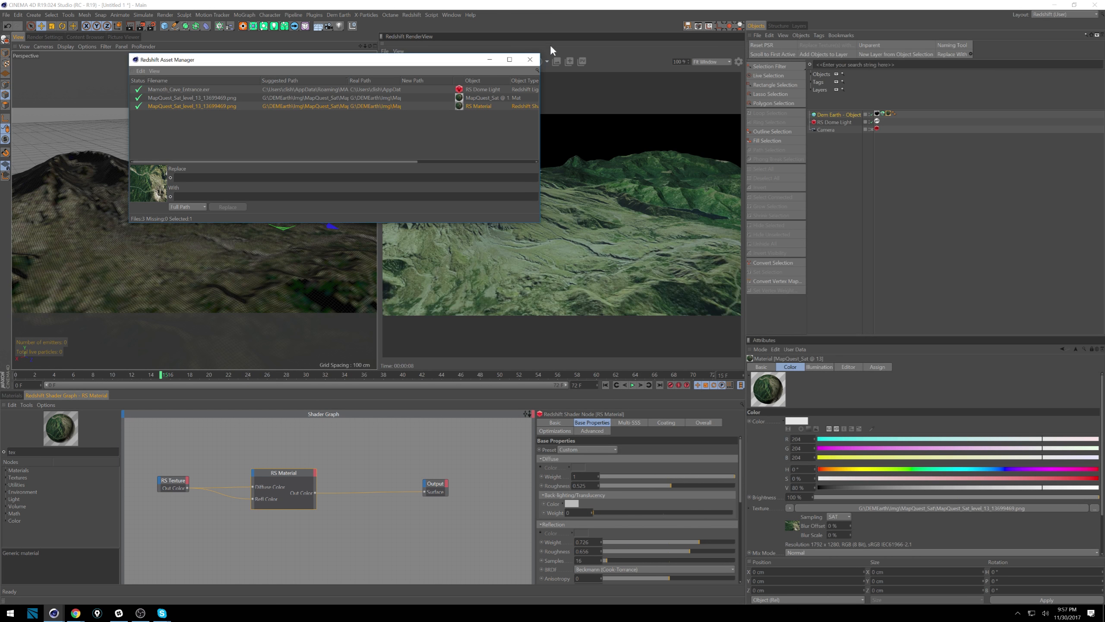
pyautogui.click(530, 59)
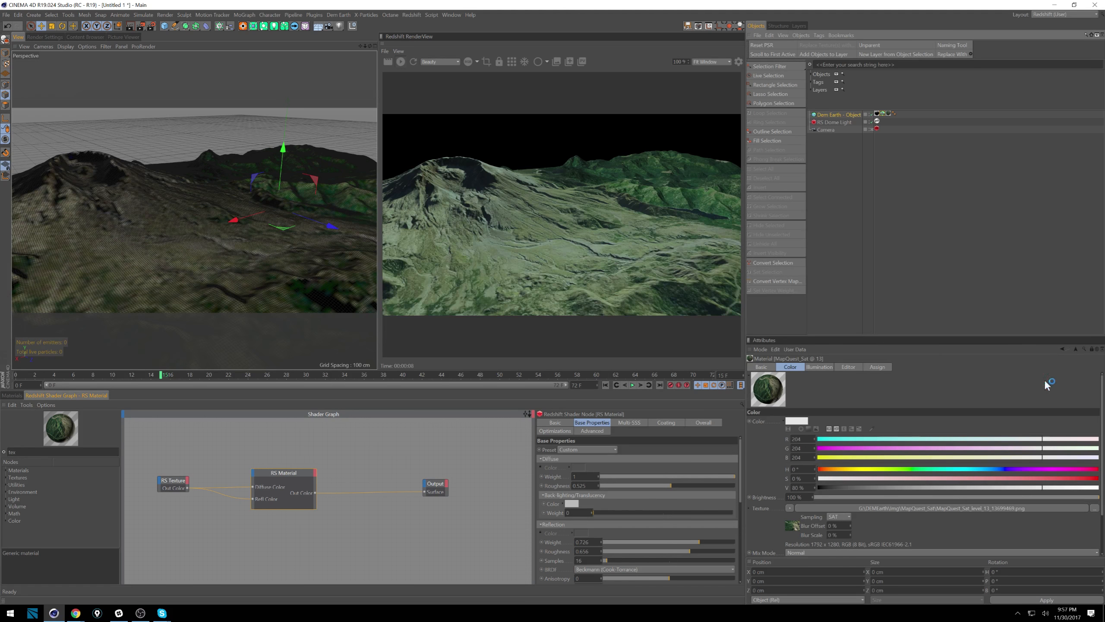
# Unlock the attributes and set the Dem Earth object's SubDivision to 1500
pyautogui.click(1091, 349)
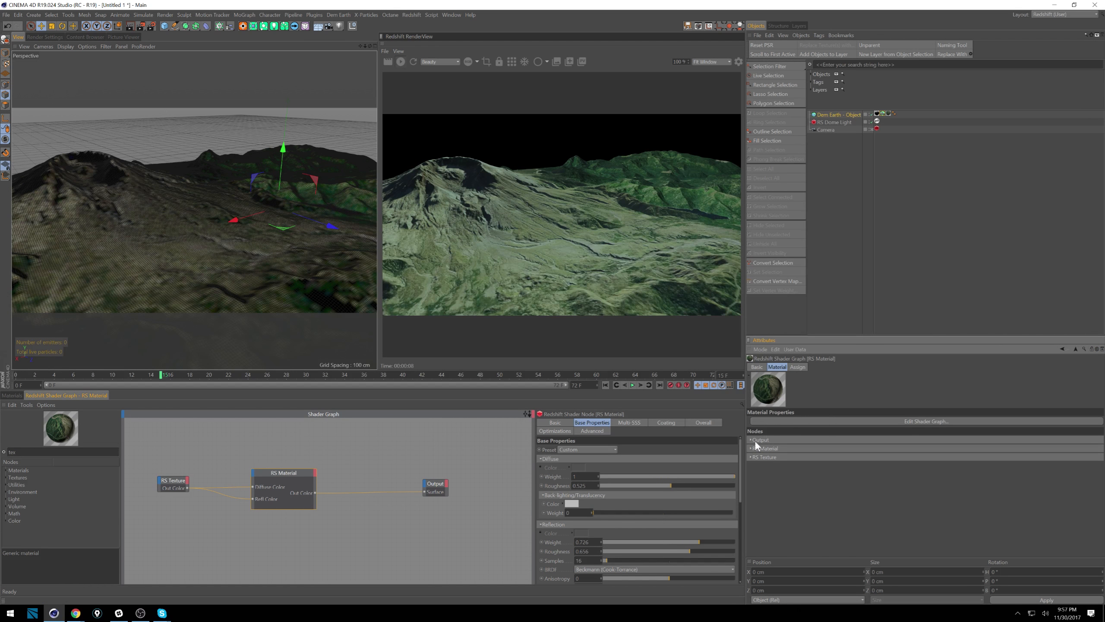
pyautogui.click(853, 115)
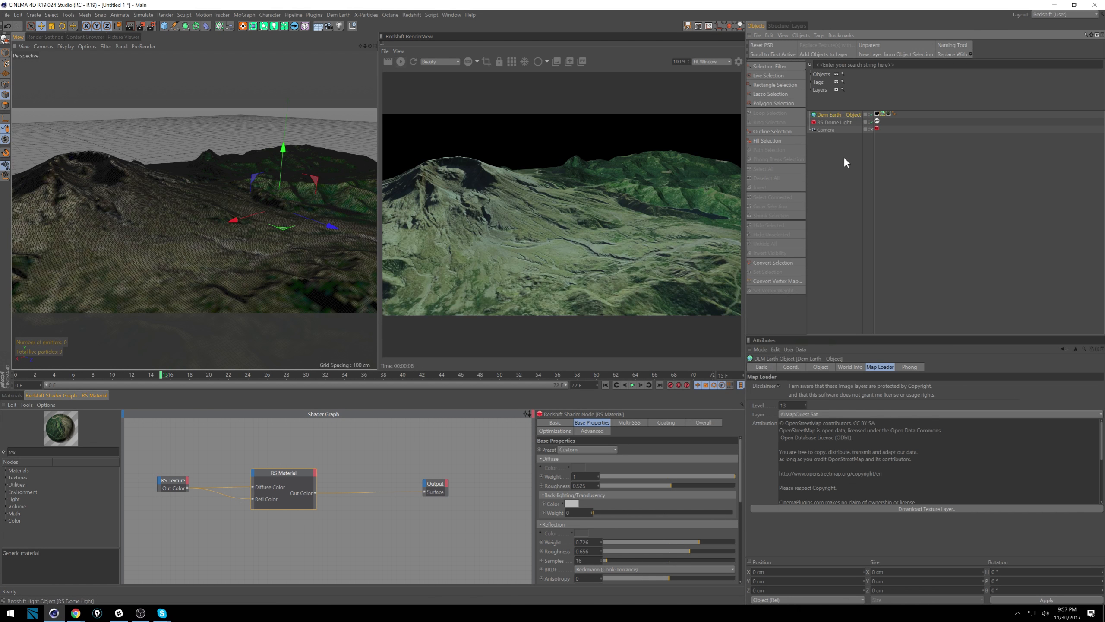
pyautogui.click(822, 366)
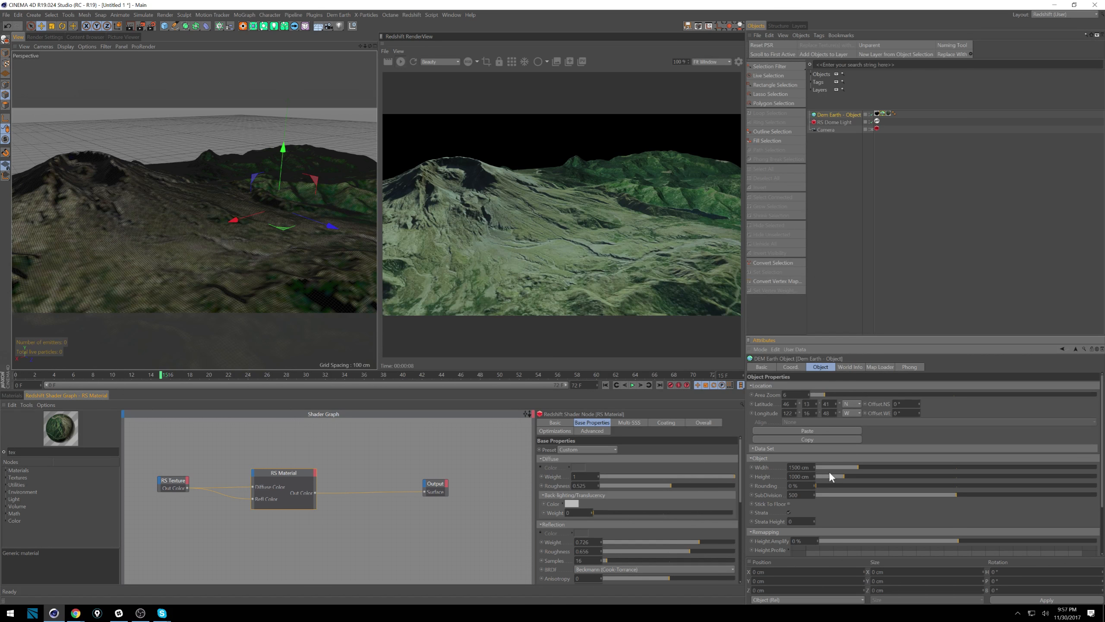
pyautogui.moveTo(800, 495); pyautogui.dragTo(715, 386)
pyautogui.write('1500')
pyautogui.press('Return')
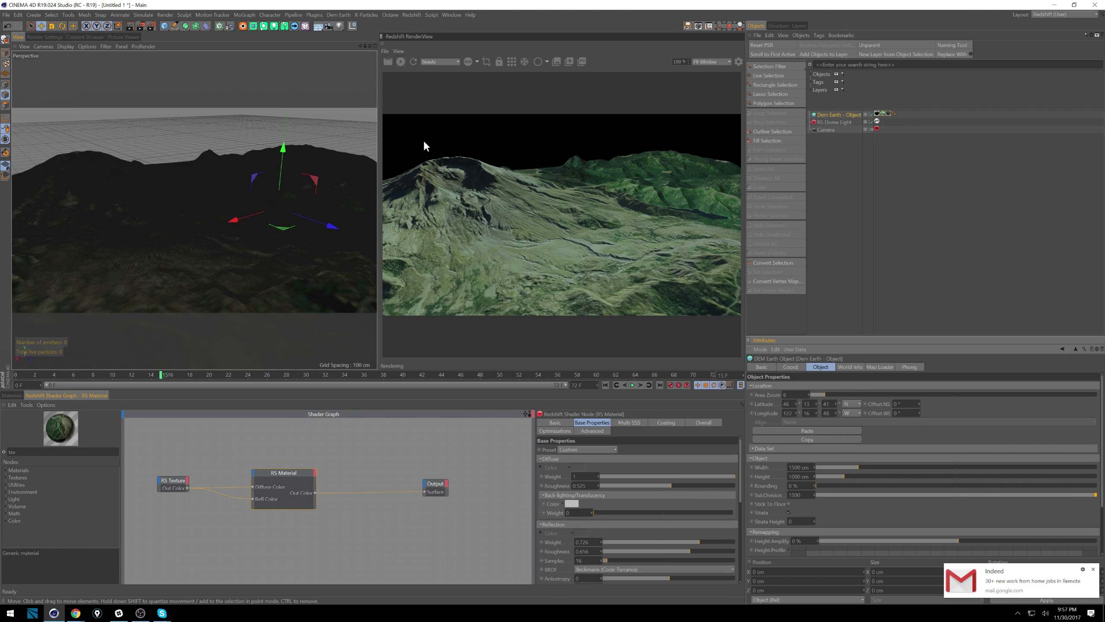
pyautogui.click(1093, 569)
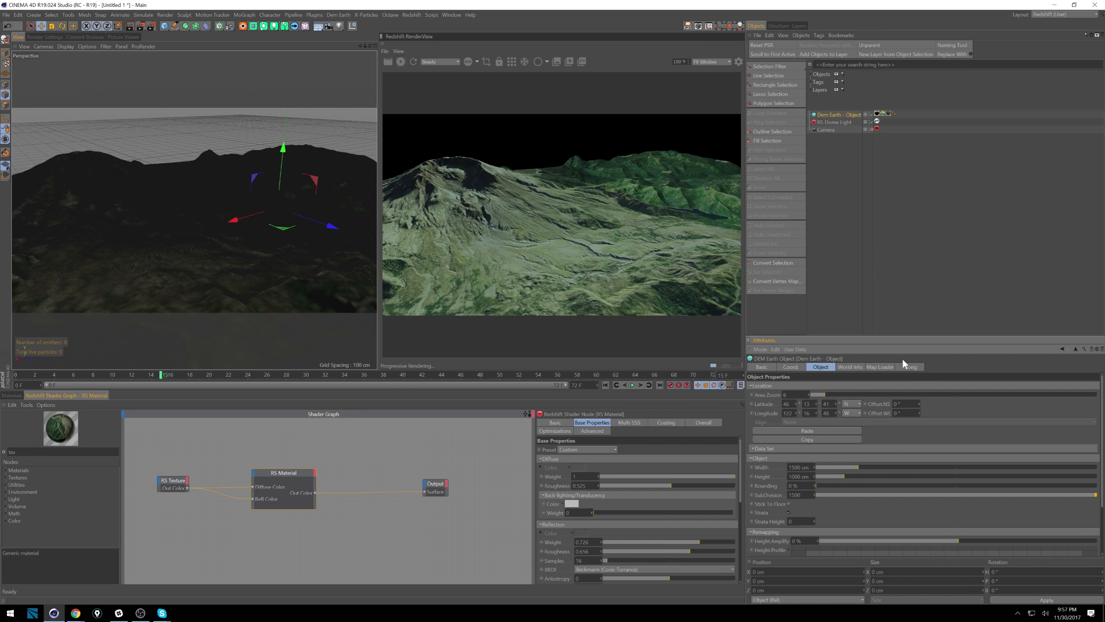
# Review the Dem Earth object's Map Loader settings alongside its Object properties
pyautogui.click(890, 367)
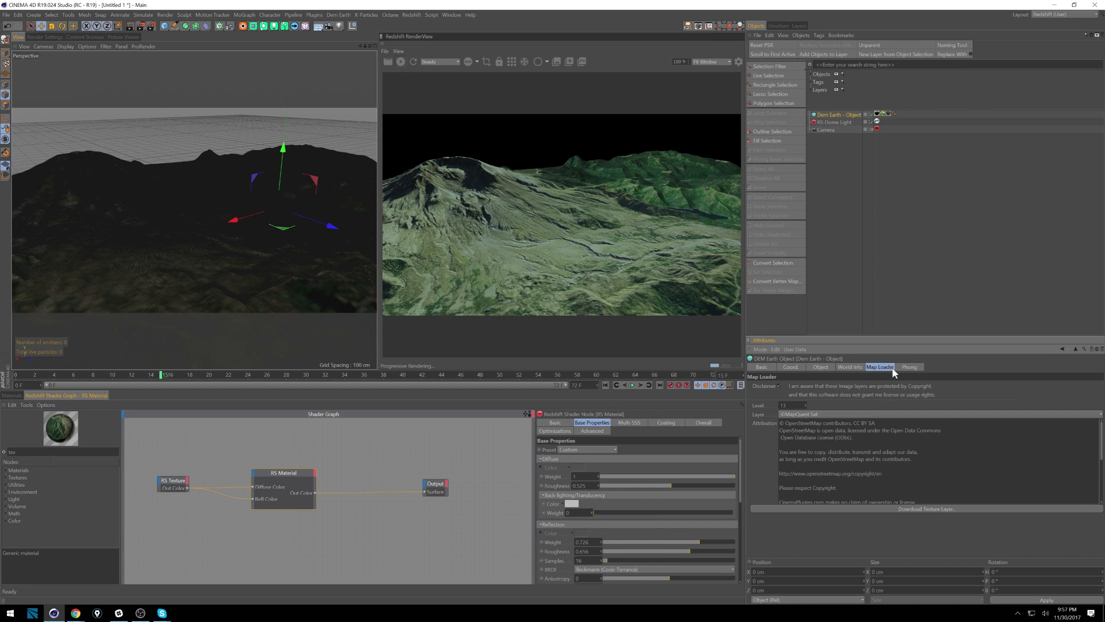
pyautogui.click(821, 368)
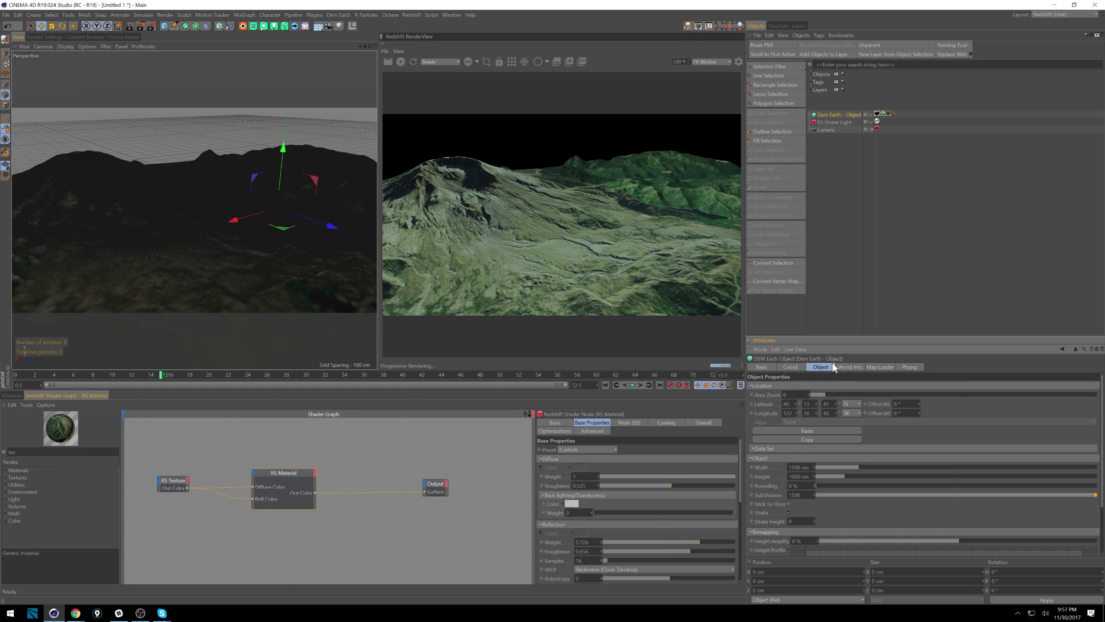
pyautogui.click(877, 368)
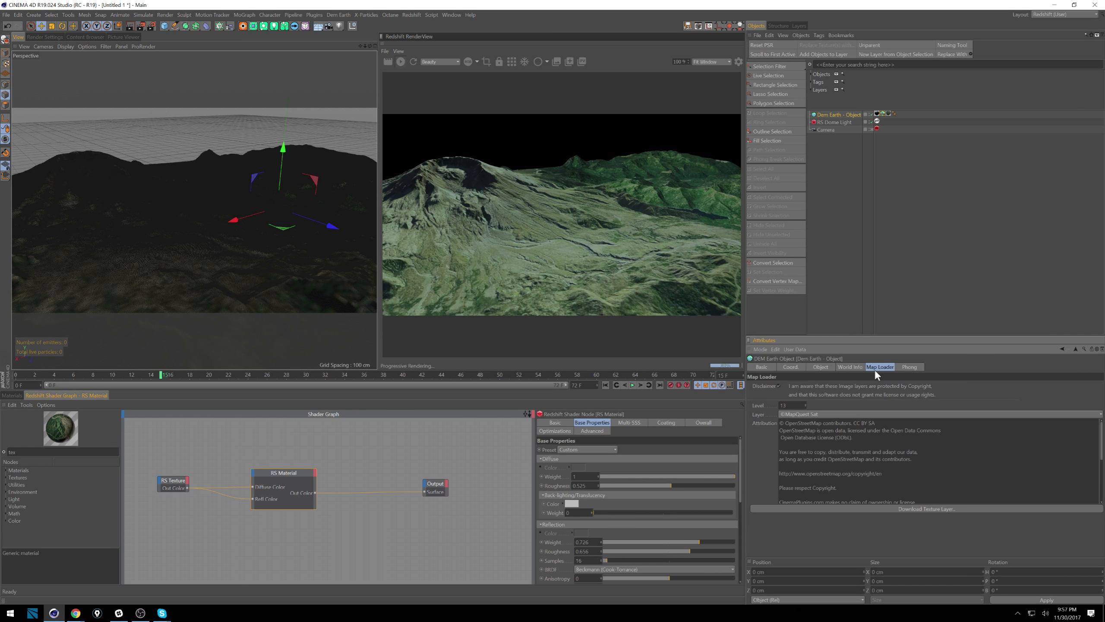
# Inspect the MapQuest_Sat material's color channel in the Material Editor and close the editor
pyautogui.click(14, 395)
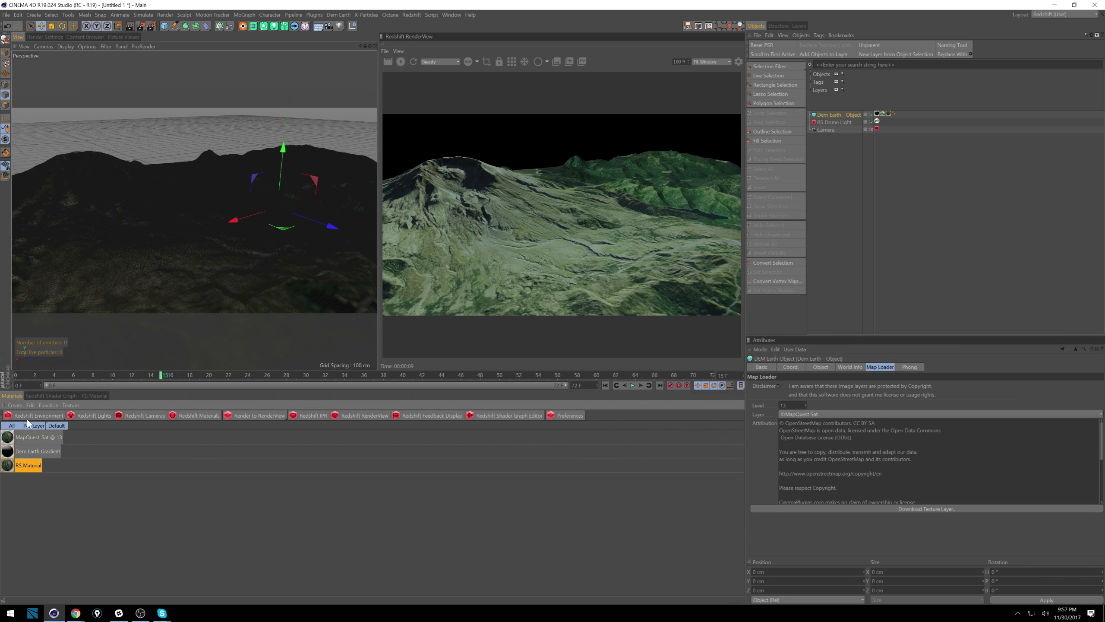
pyautogui.doubleClick(8, 437)
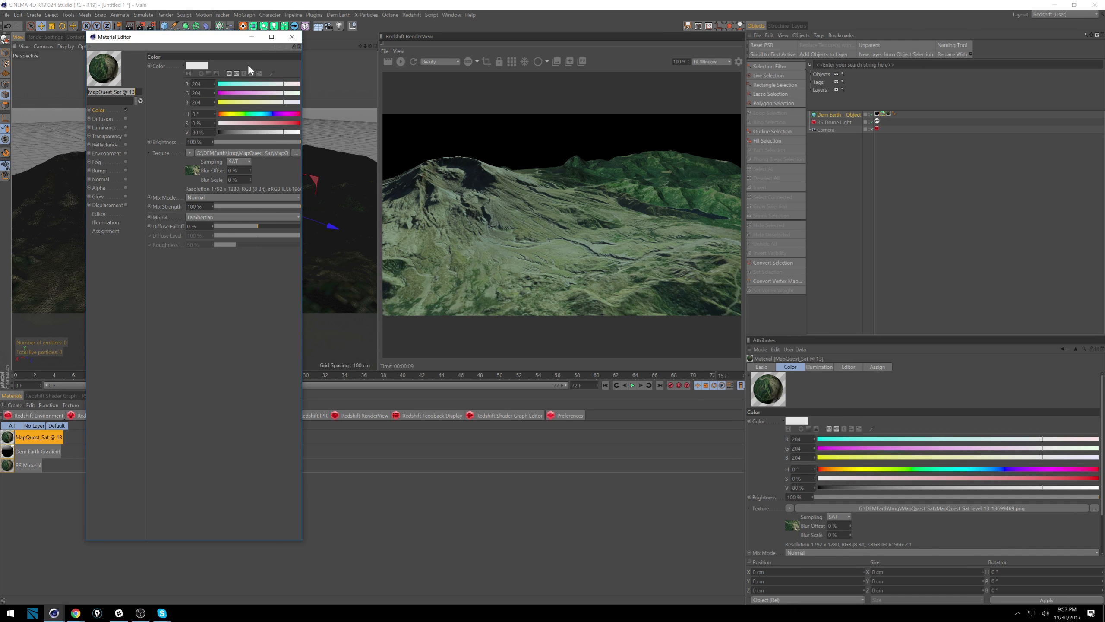
pyautogui.click(291, 36)
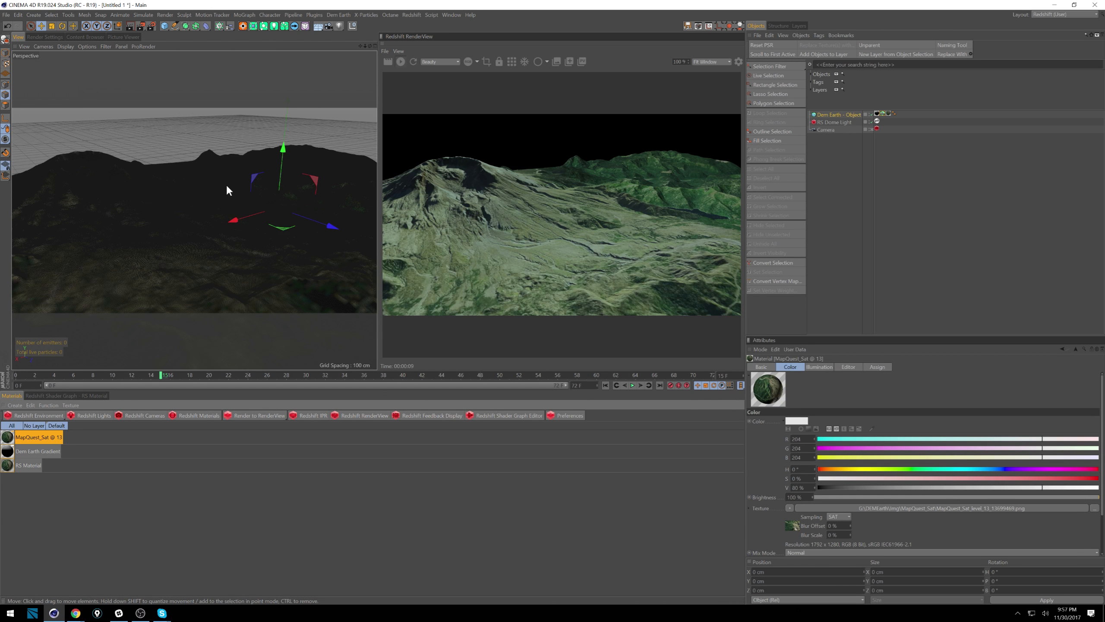
# Show the RS Material's shader graph and open a File Explorer window
pyautogui.click(81, 397)
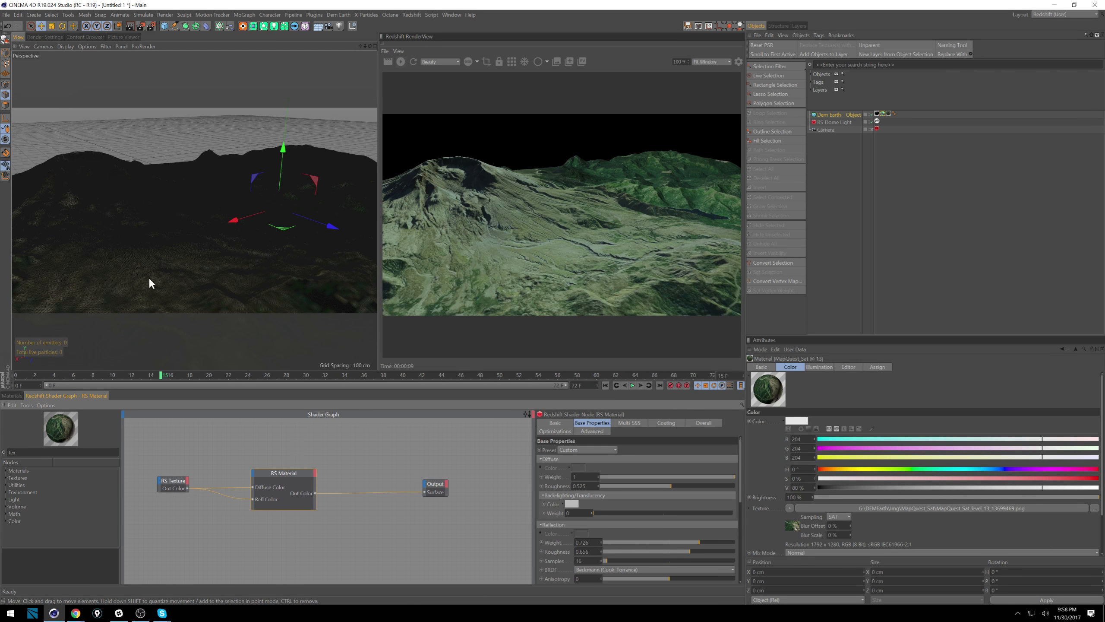
pyautogui.press('super')
pyautogui.write('expl')
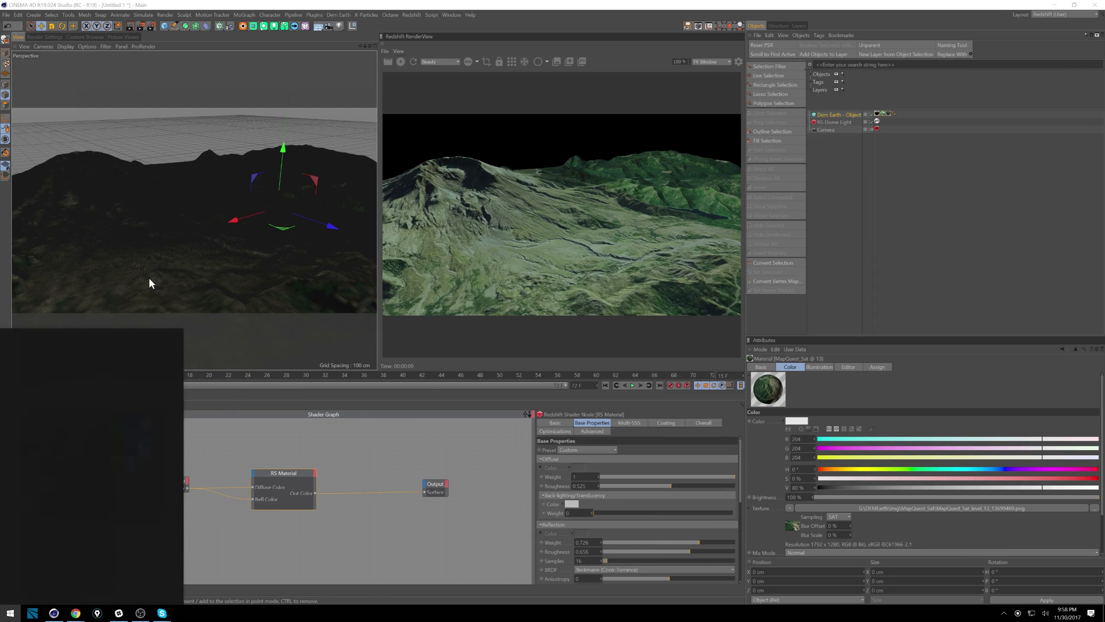
pyautogui.write('o')
pyautogui.press('Down')
pyautogui.press('Down')
pyautogui.press('Return')
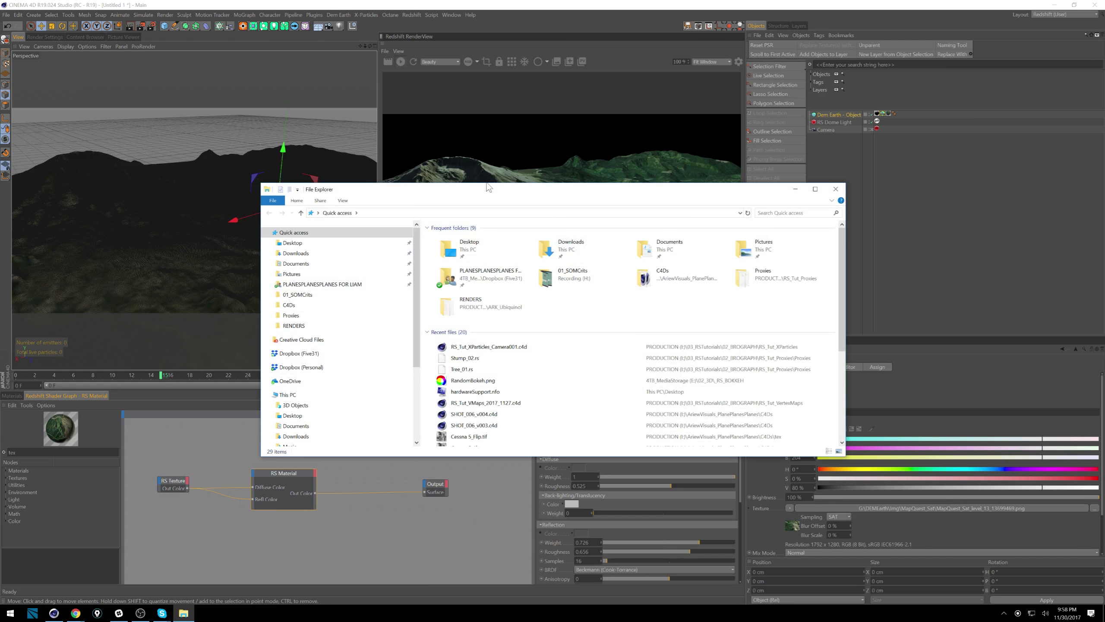
# Move the File Explorer window clear of the shader graph and browse the Dropbox (Personal) folder for image files
pyautogui.moveTo(478, 193); pyautogui.dragTo(554, 96)
pyautogui.click(391, 177)
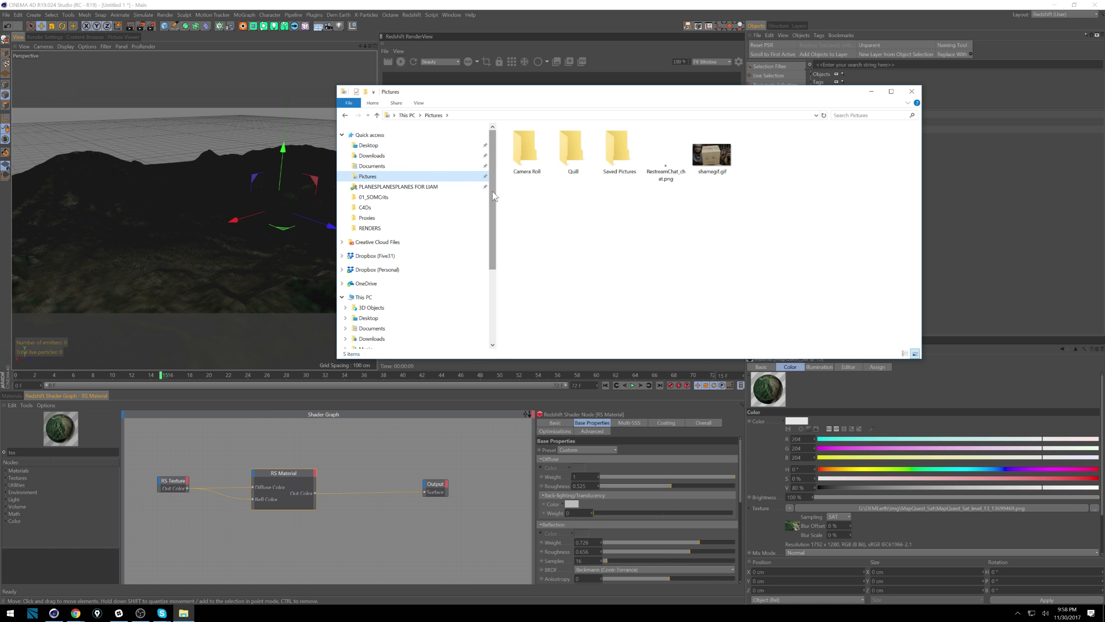
pyautogui.scroll(-3, 417, 187)
pyautogui.click(383, 176)
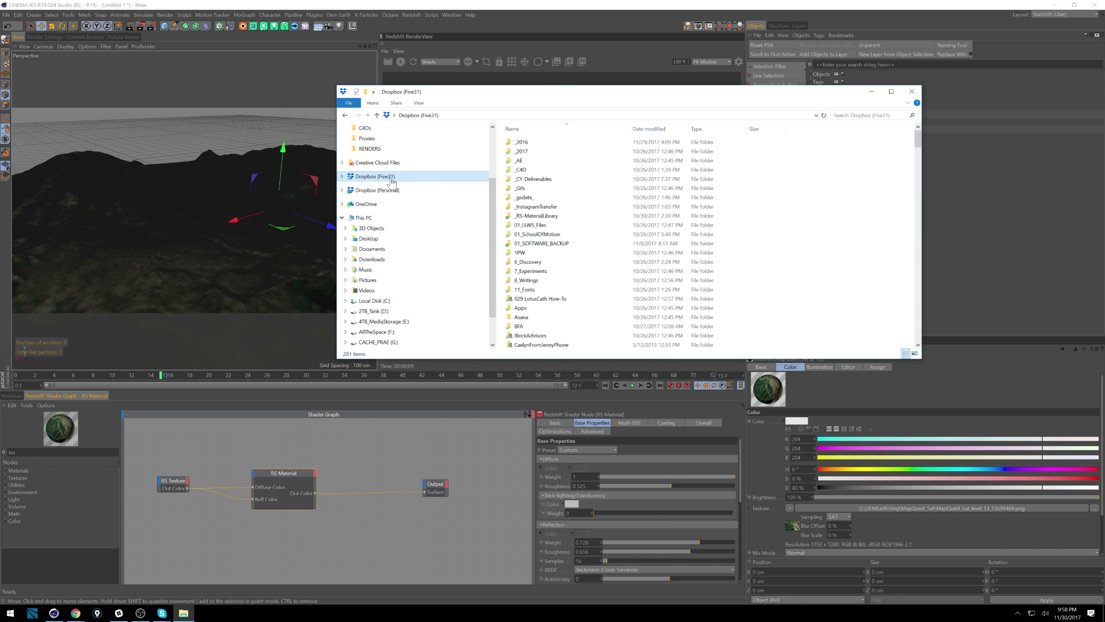
pyautogui.click(391, 190)
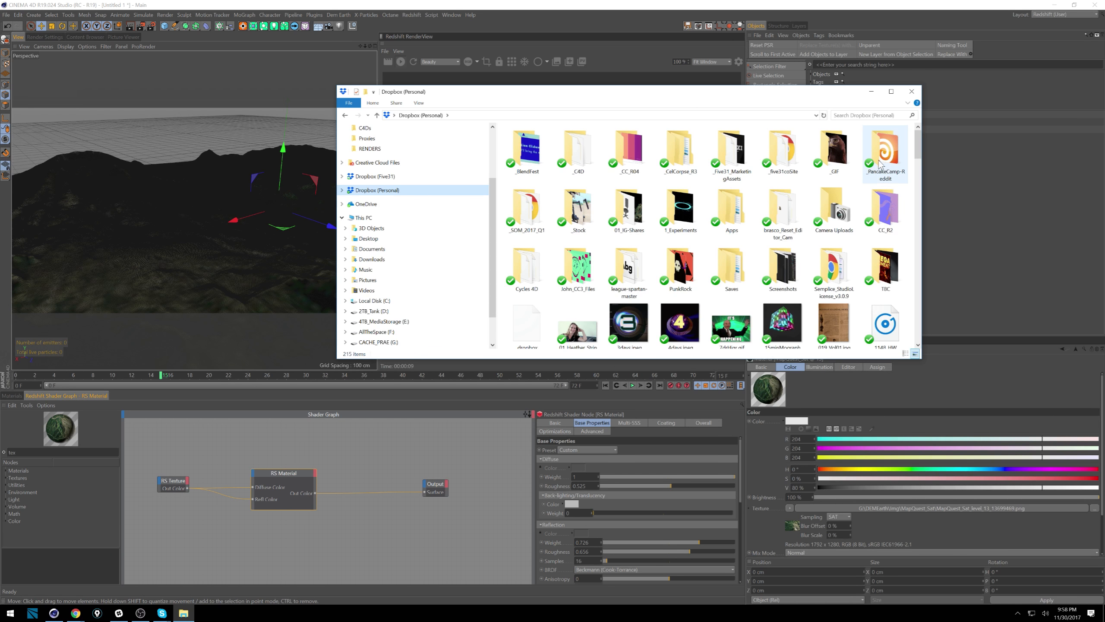
pyautogui.scroll(-1, 918, 151)
pyautogui.scroll(-3, 918, 151)
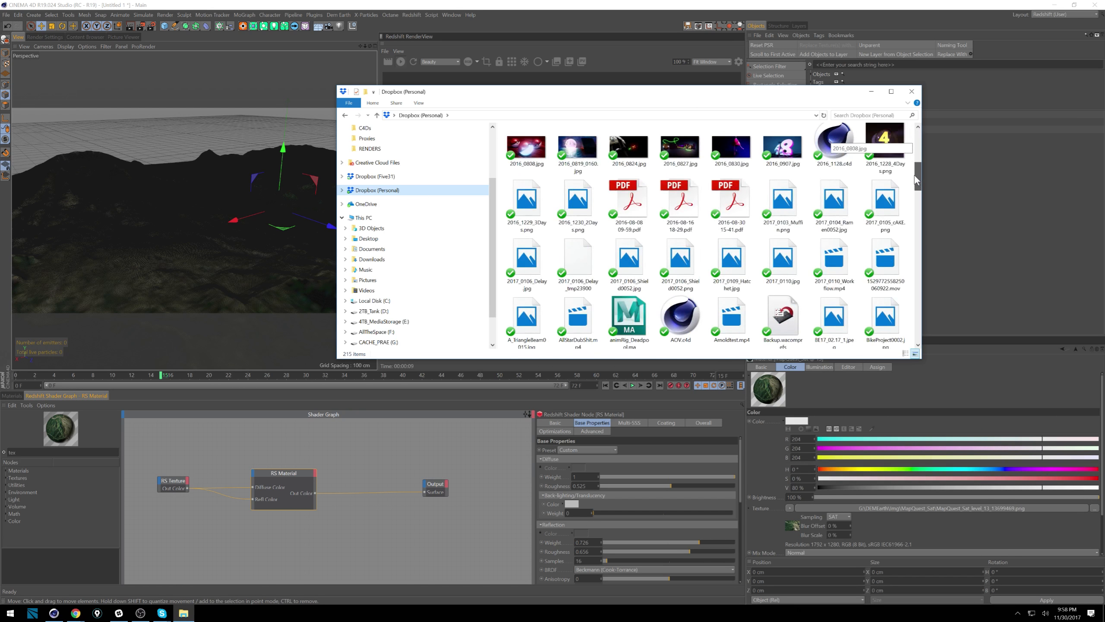
# Try to load 2016_0808.jpg from File Explorer onto the RS Texture node and into its image path
pyautogui.click(530, 152)
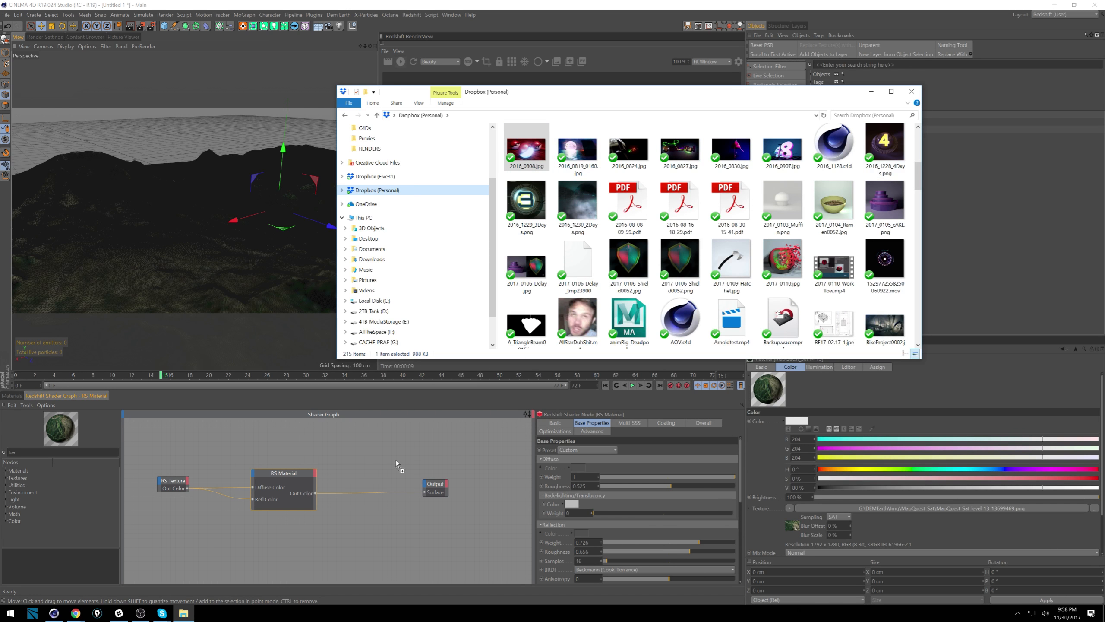
pyautogui.moveTo(543, 164); pyautogui.dragTo(162, 483)
pyautogui.click(162, 483)
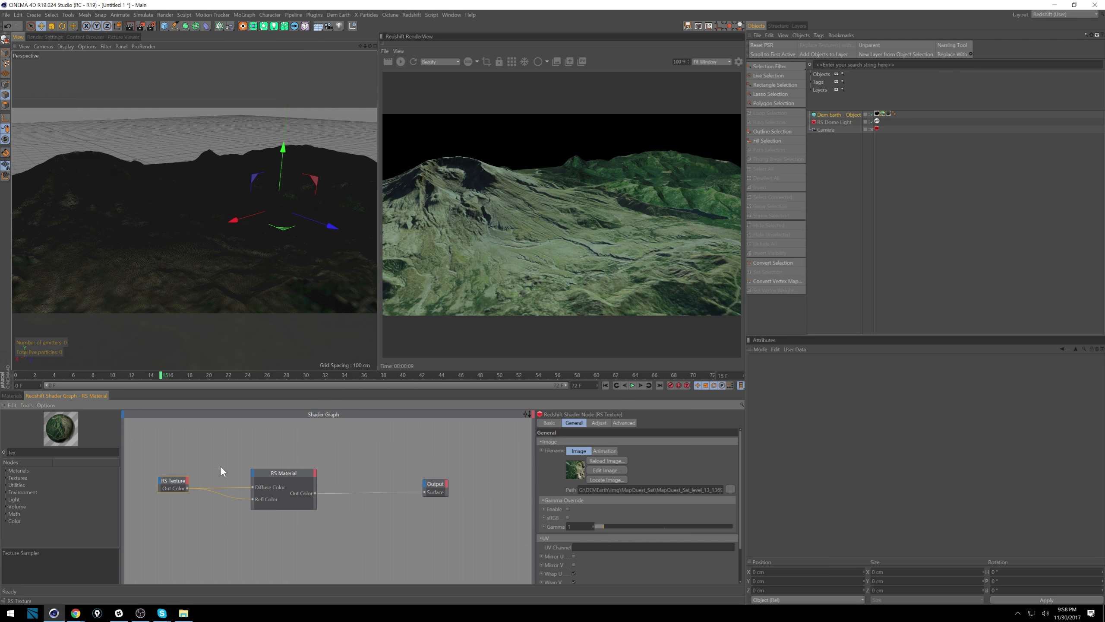
pyautogui.hotkey('alt', 'Tab')
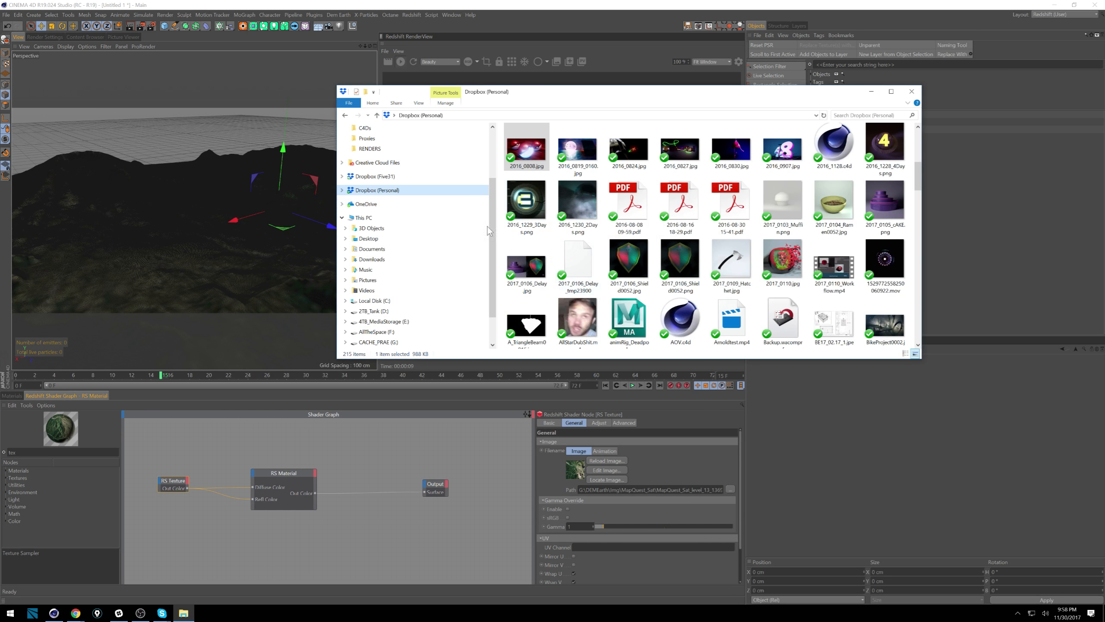
pyautogui.moveTo(529, 135); pyautogui.dragTo(643, 489)
pyautogui.hotkey('alt', 'Tab')
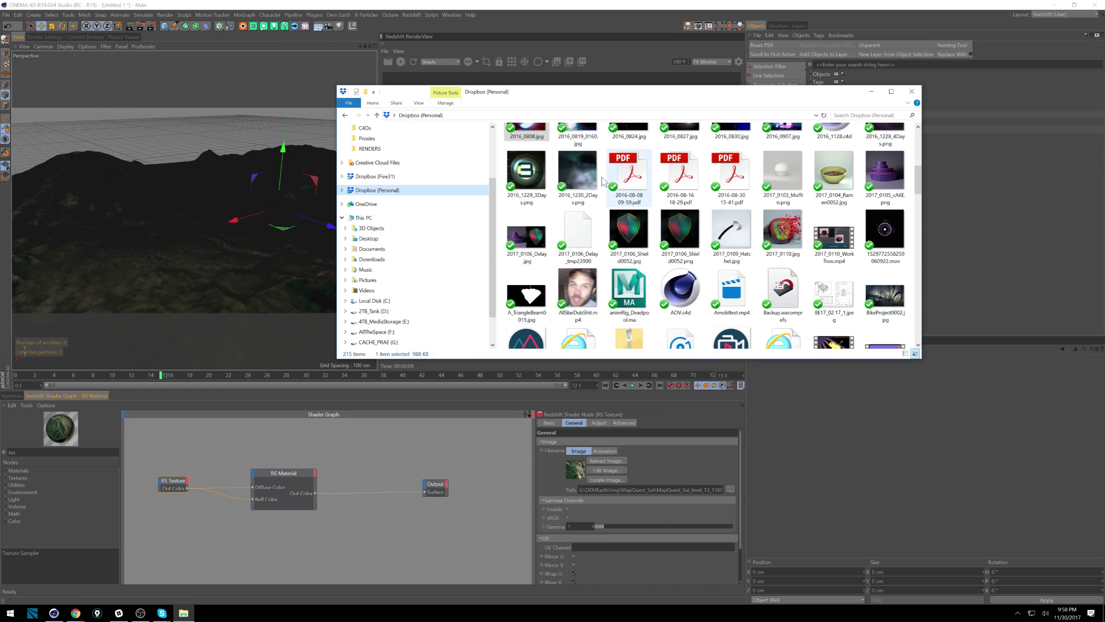
# Try to bring 2016_1229_3Days.png into the shader graph and 2016_1230_2Days.png into the RS Texture node's image path
pyautogui.moveTo(526, 193); pyautogui.dragTo(405, 456)
pyautogui.hotkey('alt', 'Tab')
pyautogui.moveTo(603, 496); pyautogui.dragTo(415, 443)
pyautogui.hotkey('alt', 'Tab')
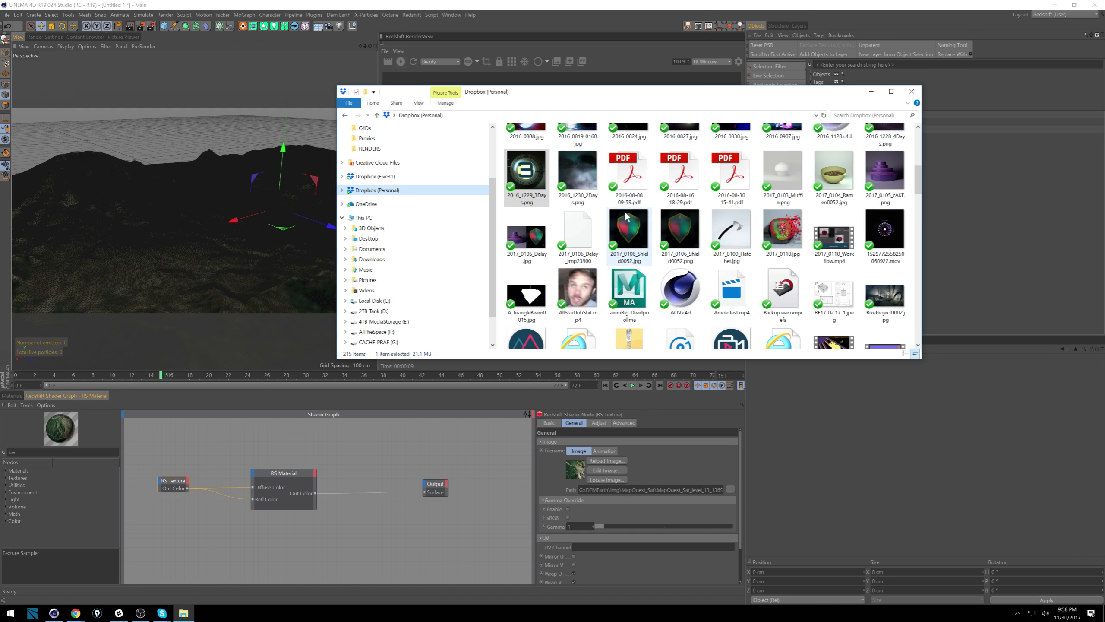
pyautogui.moveTo(600, 190); pyautogui.dragTo(630, 489)
pyautogui.hotkey('alt', 'Tab')
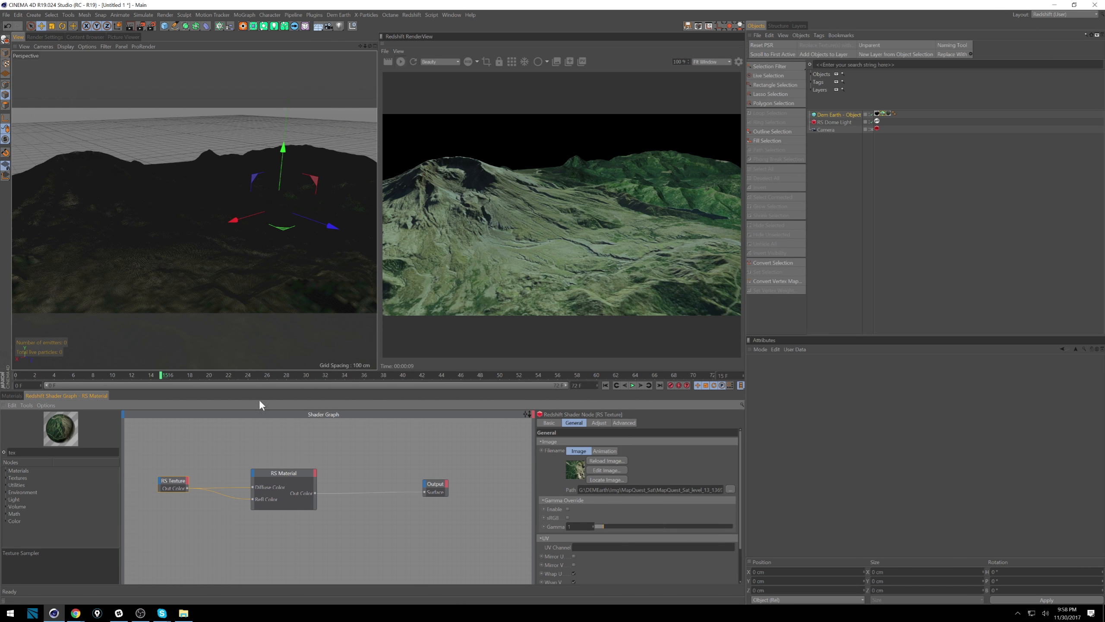
# Look through the remaining Dropbox (Personal) files and the _Five31_MarketingAssets folder, and close File Explorer
pyautogui.click(18, 394)
pyautogui.click(64, 396)
pyautogui.hotkey('alt', 'Tab')
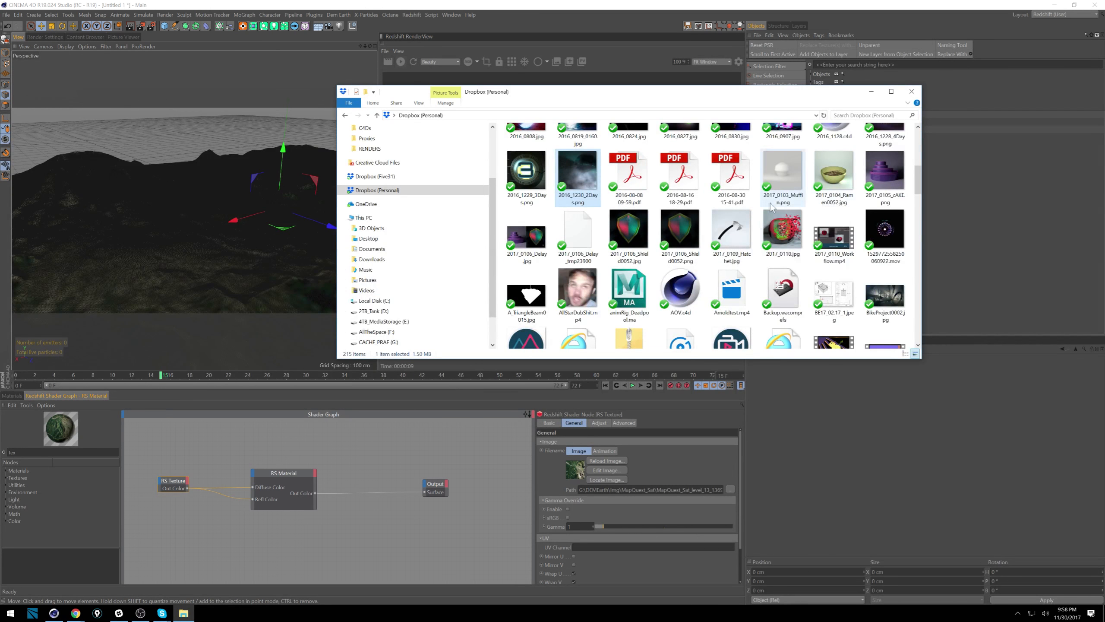
pyautogui.scroll(-10, 722, 192)
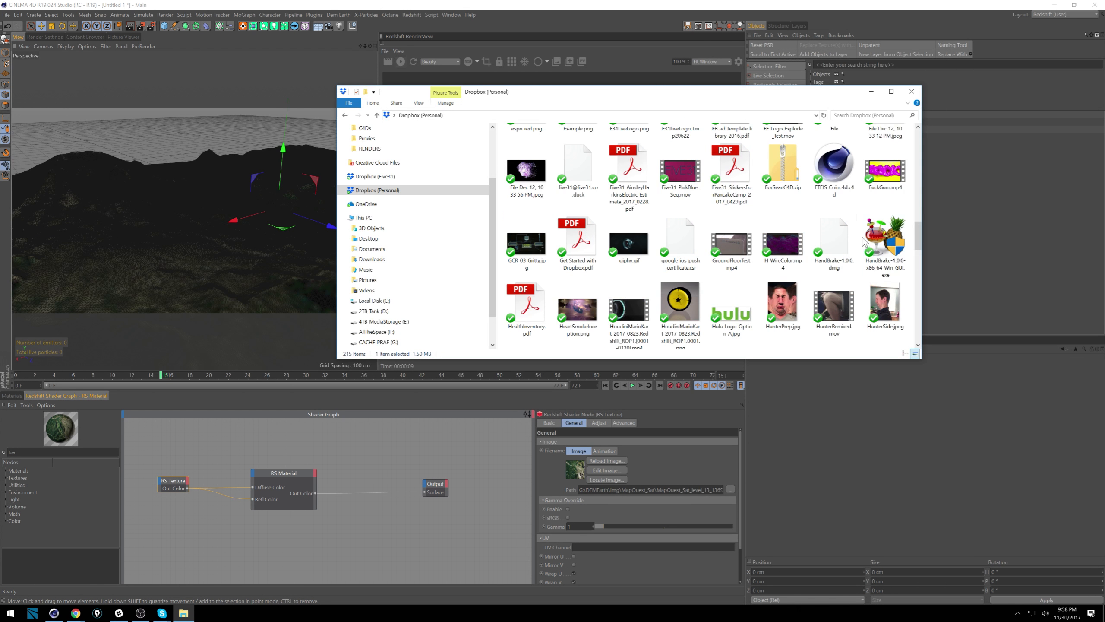
pyautogui.moveTo(918, 235); pyautogui.dragTo(929, 132)
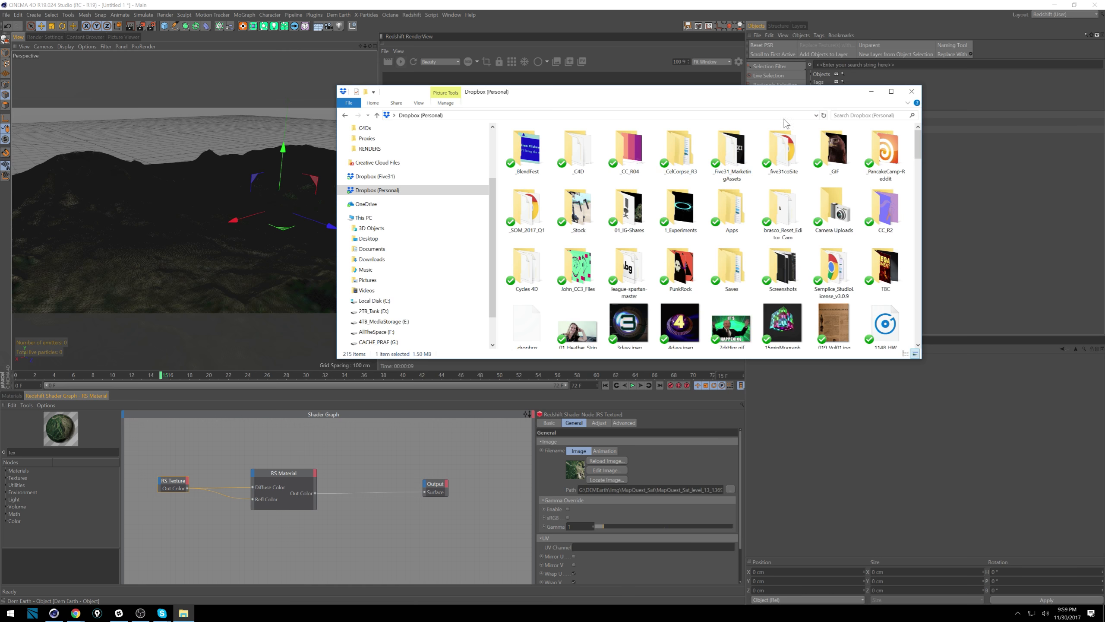
pyautogui.doubleClick(731, 150)
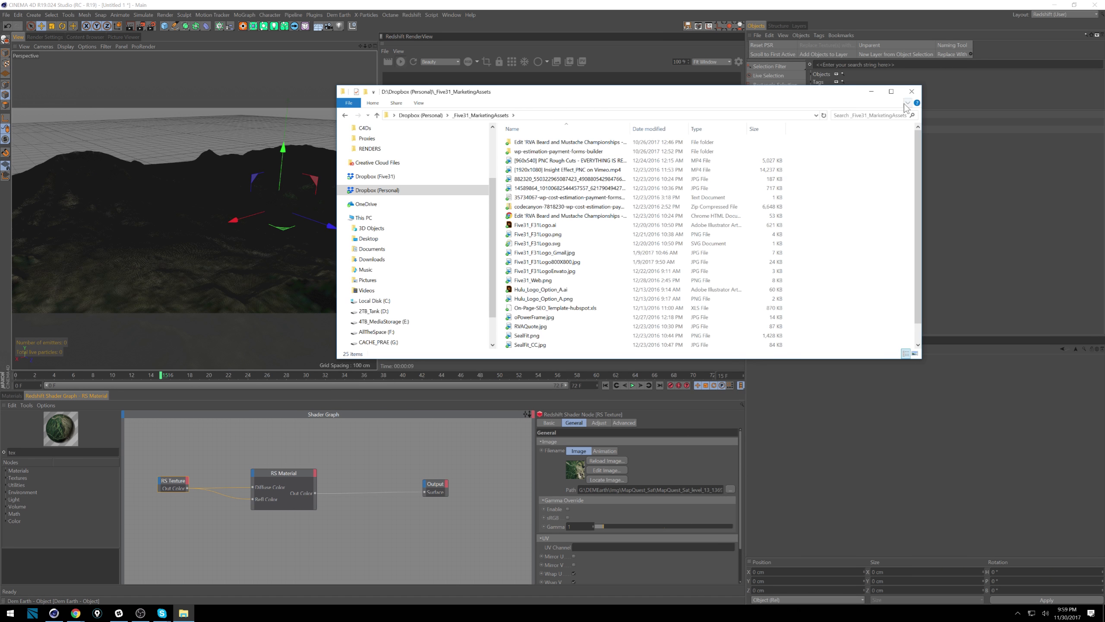
pyautogui.click(912, 91)
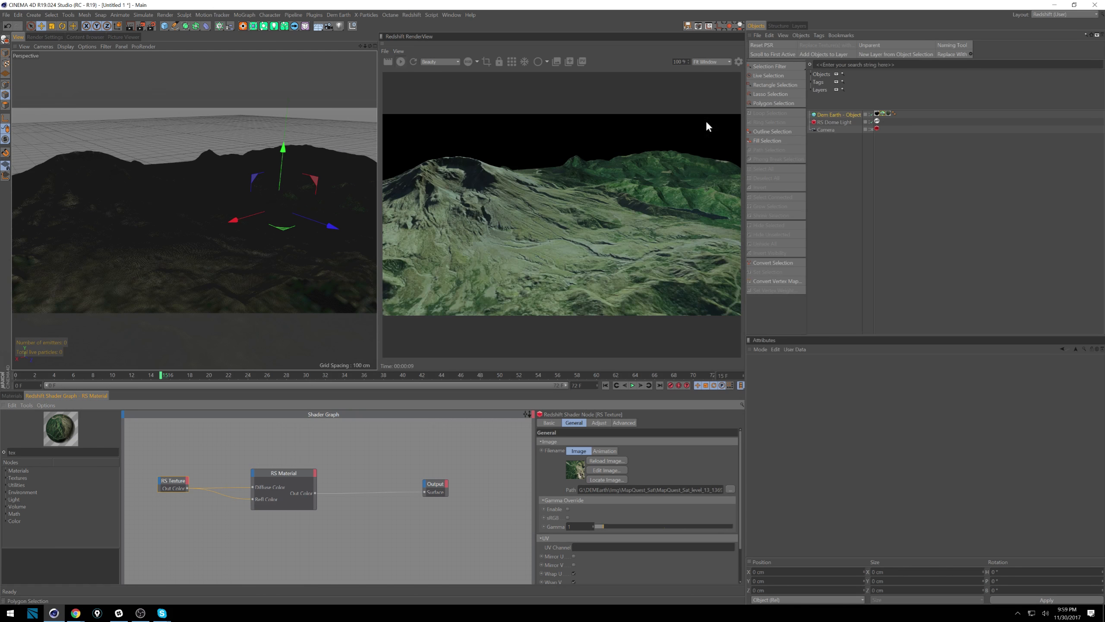
# Return to the material list and delete the Dem Earth object from the scene
pyautogui.click(12, 396)
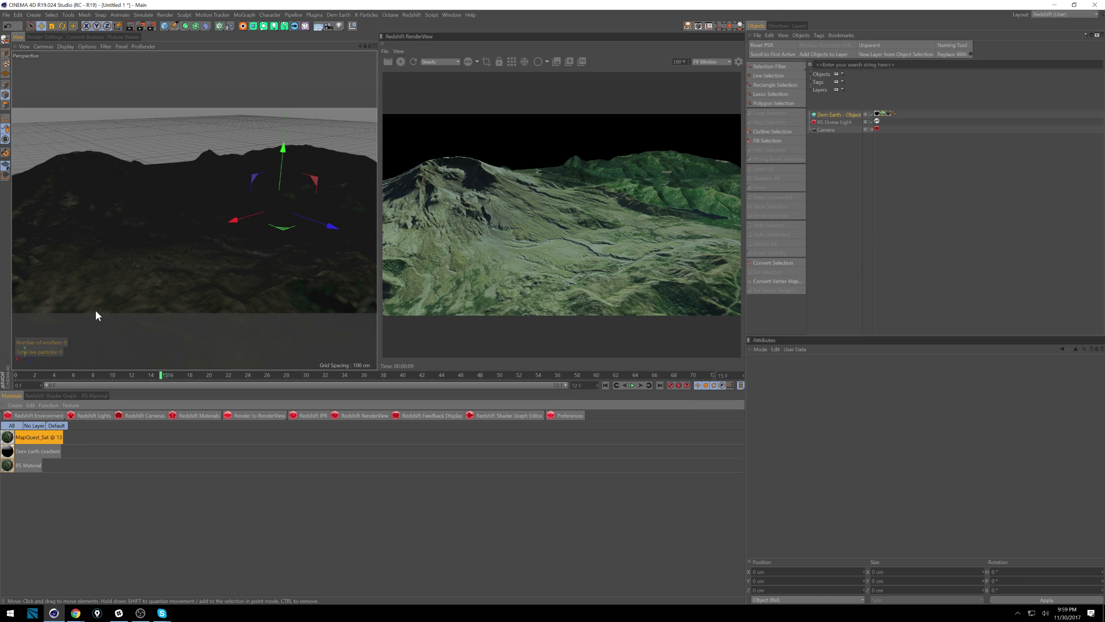
pyautogui.click(835, 114)
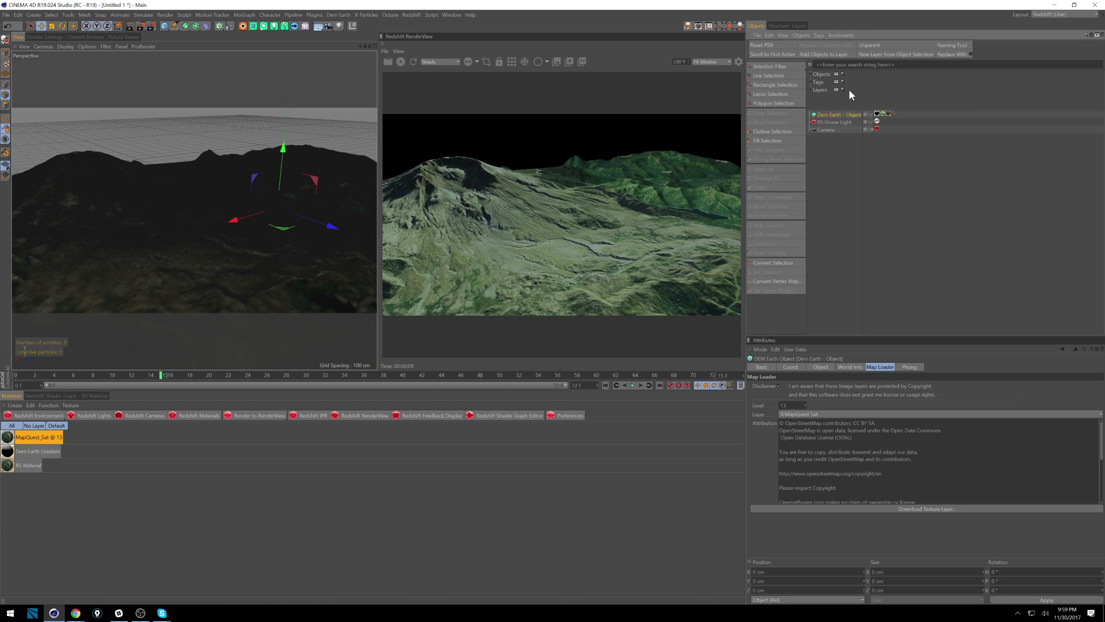
pyautogui.press('Delete')
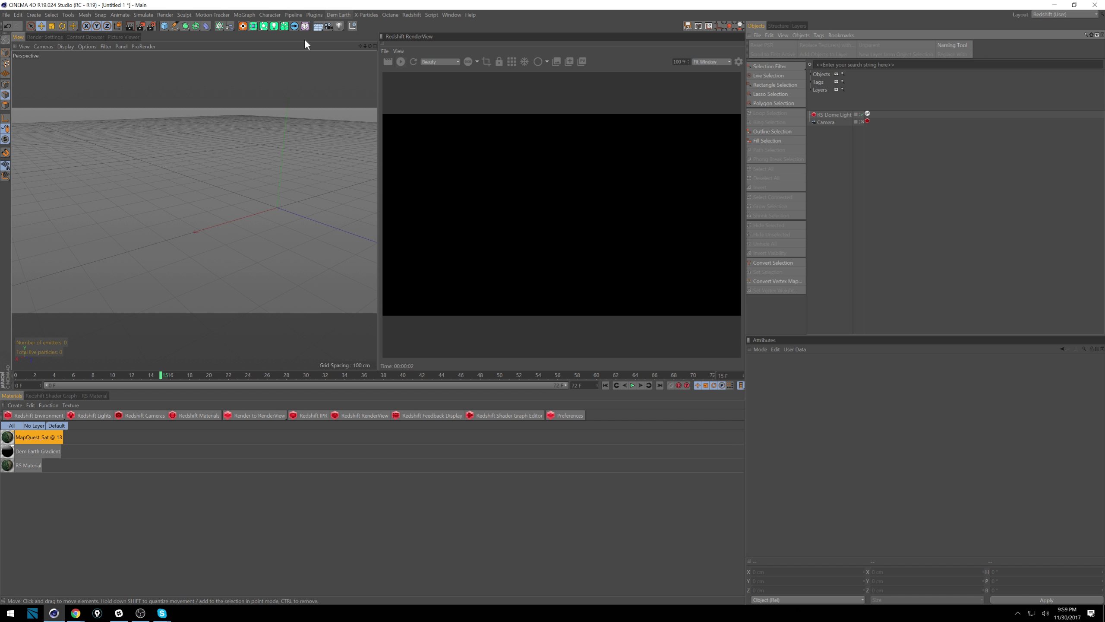
# Add a Forester Rock to the scene and shift it along its red X axis
pyautogui.click(314, 14)
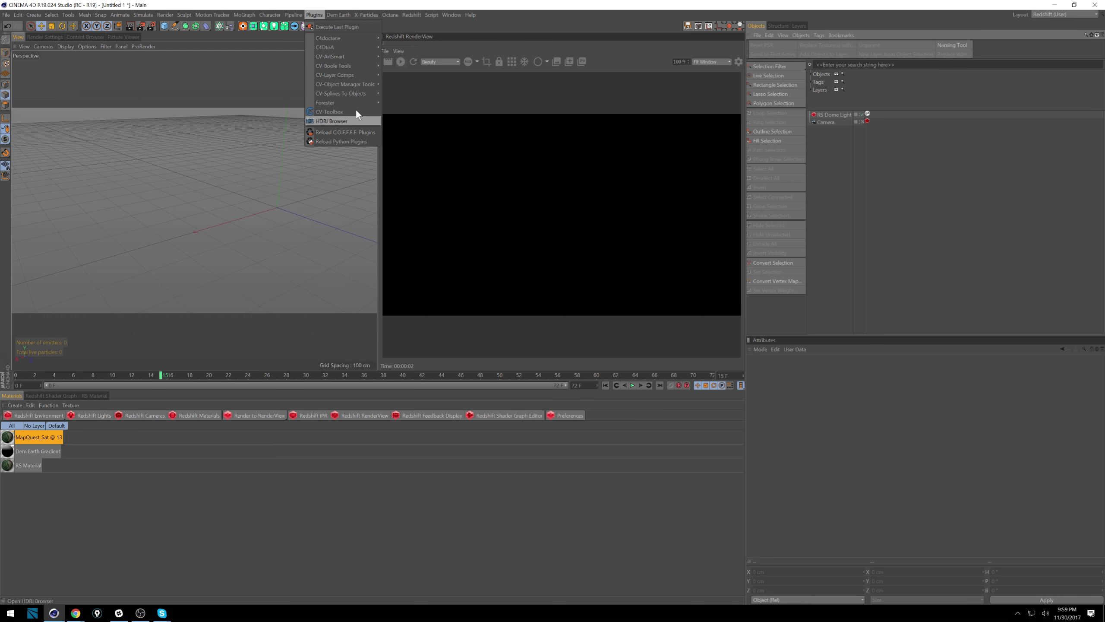
pyautogui.moveTo(346, 103)
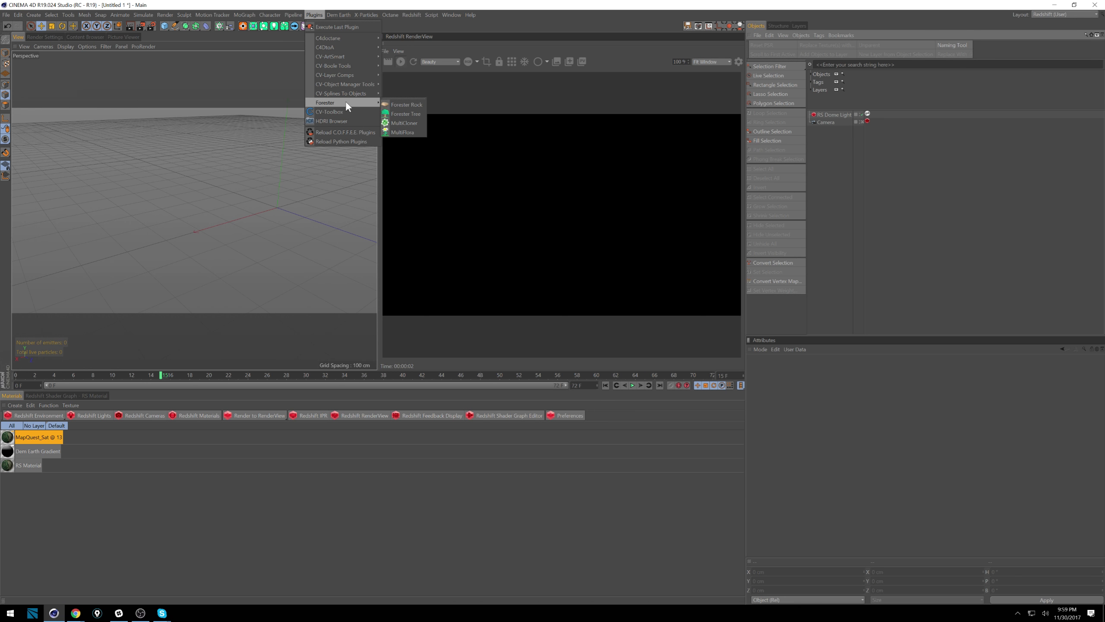
pyautogui.click(411, 104)
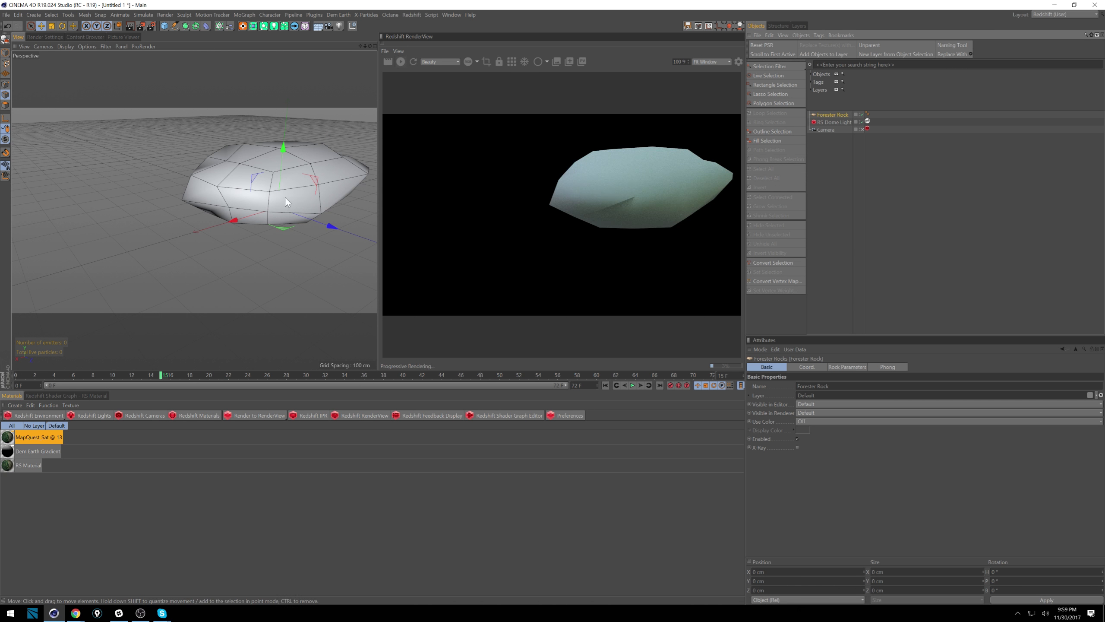
pyautogui.moveTo(234, 221); pyautogui.dragTo(204, 229)
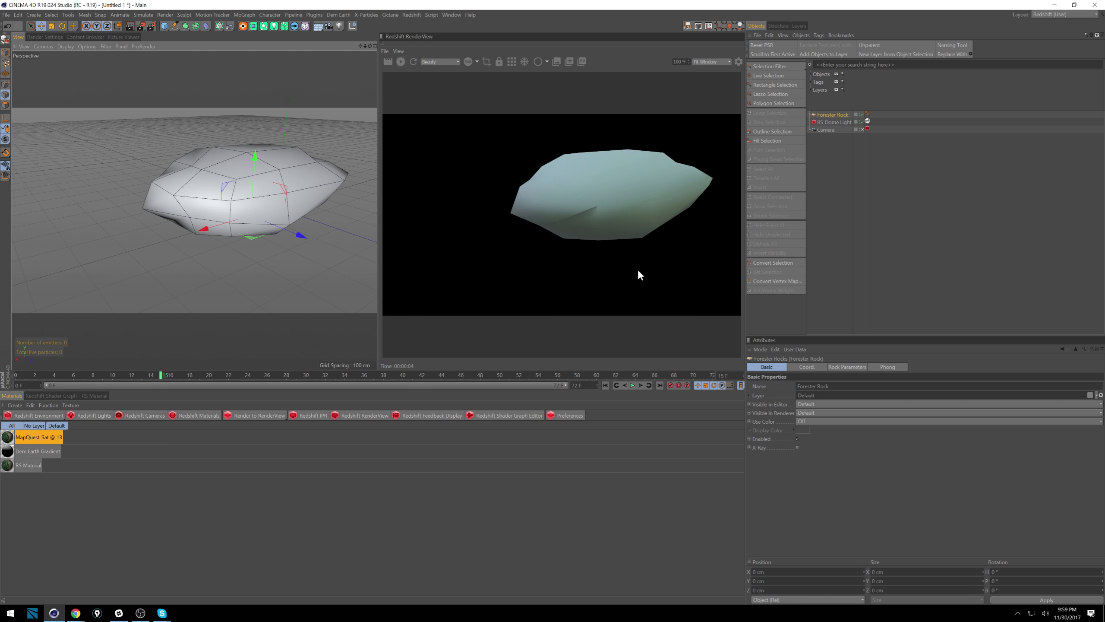
# Move the Forester Rock out of the camera's view and delete it from the scene
pyautogui.moveTo(169, 244); pyautogui.dragTo(343, 103)
pyautogui.click(841, 148)
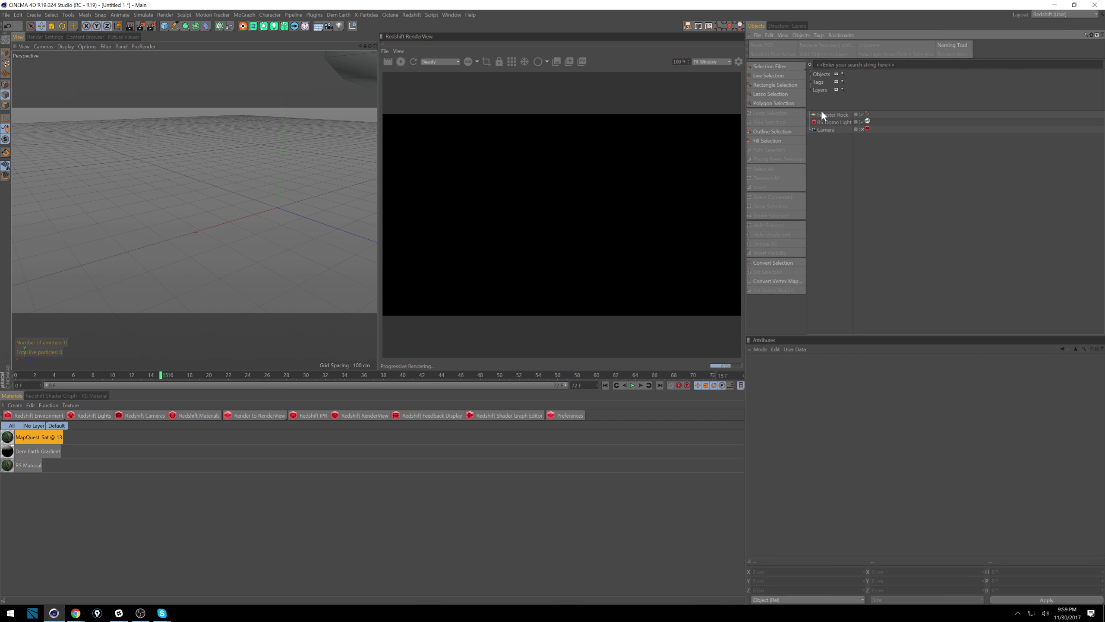
pyautogui.click(841, 112)
pyautogui.press('Delete')
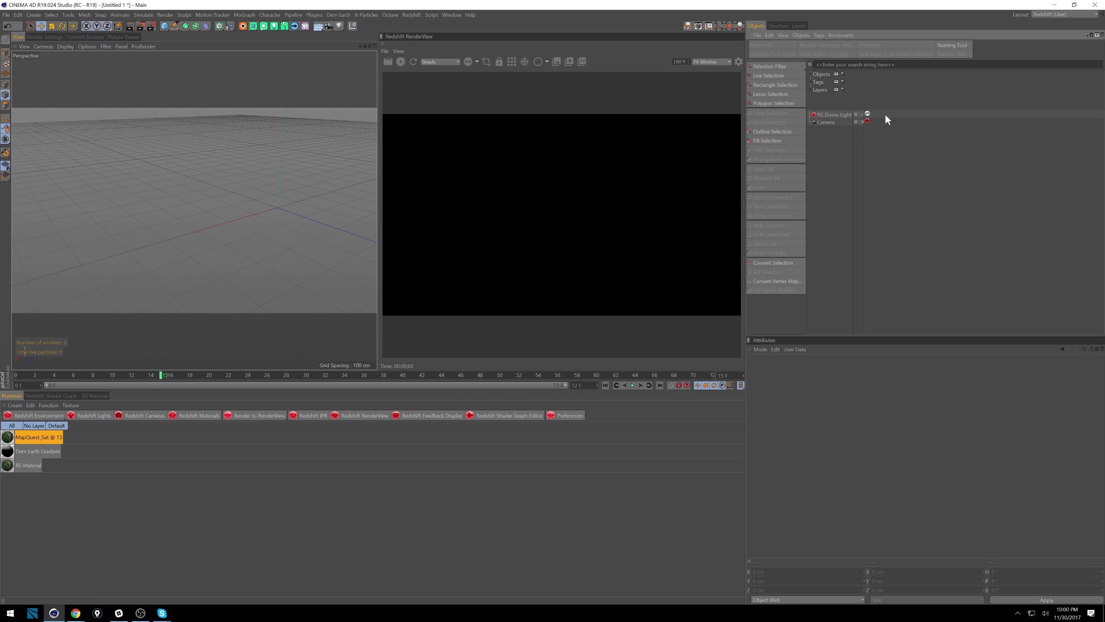
# Quit Cinema 4D without saving the changes to the Untitled 1 project
pyautogui.click(1094, 4)
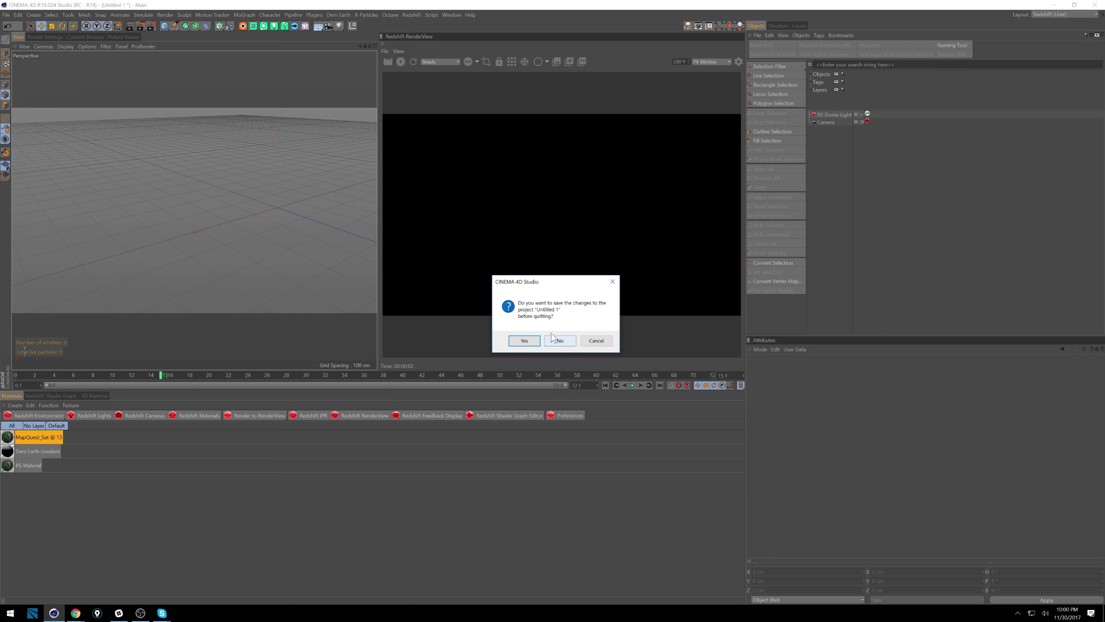
pyautogui.moveTo(565, 284); pyautogui.dragTo(567, 284)
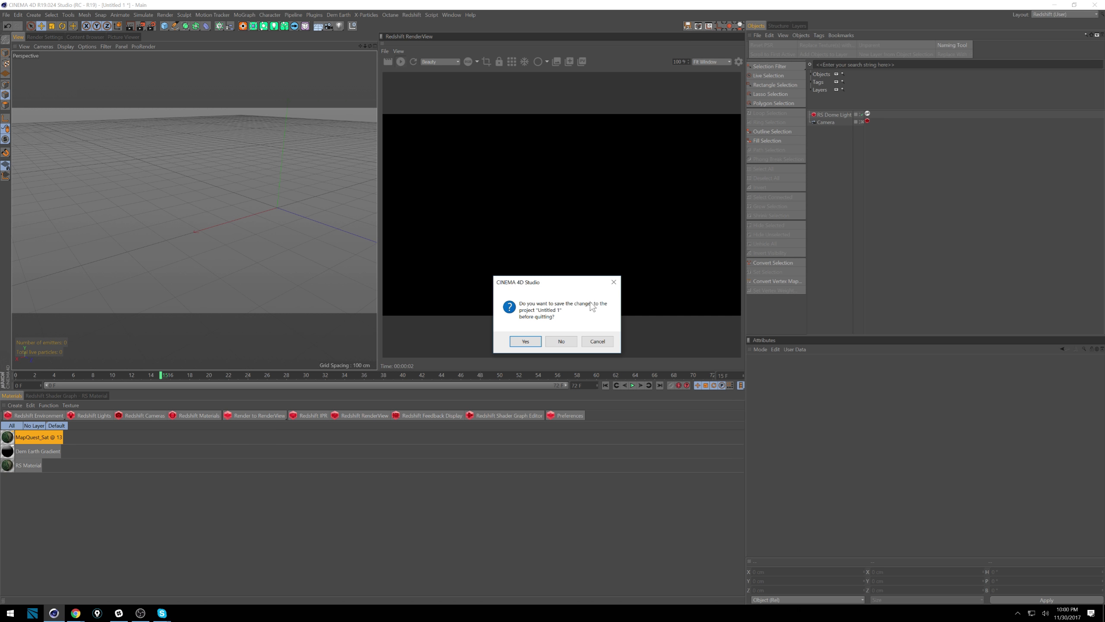
pyautogui.click(565, 343)
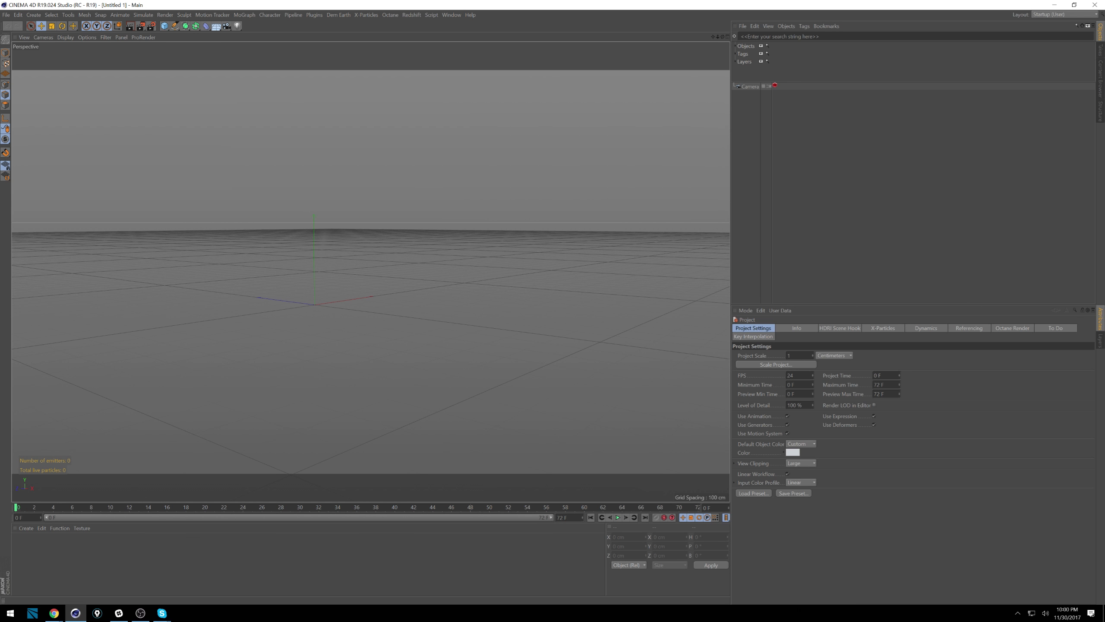
# Switch the restarted Cinema 4D to the Redshift (User) layout and show the material list
pyautogui.click(1049, 13)
pyautogui.click(1063, 78)
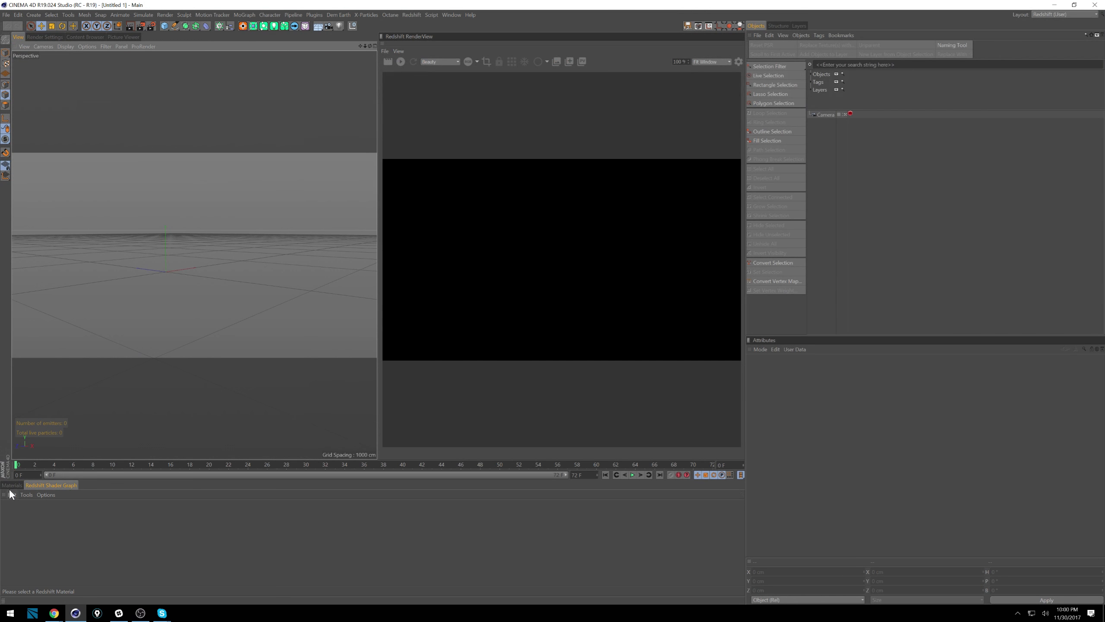
pyautogui.click(12, 484)
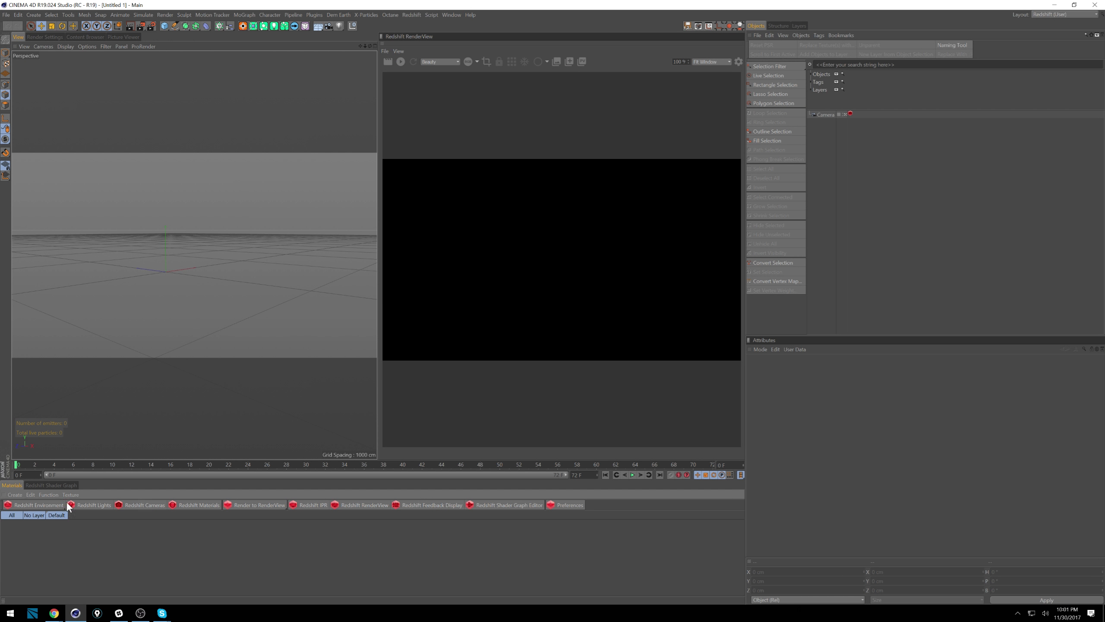
# Create a standard Redshift material and show its shader graph
pyautogui.click(206, 504)
pyautogui.moveTo(221, 508)
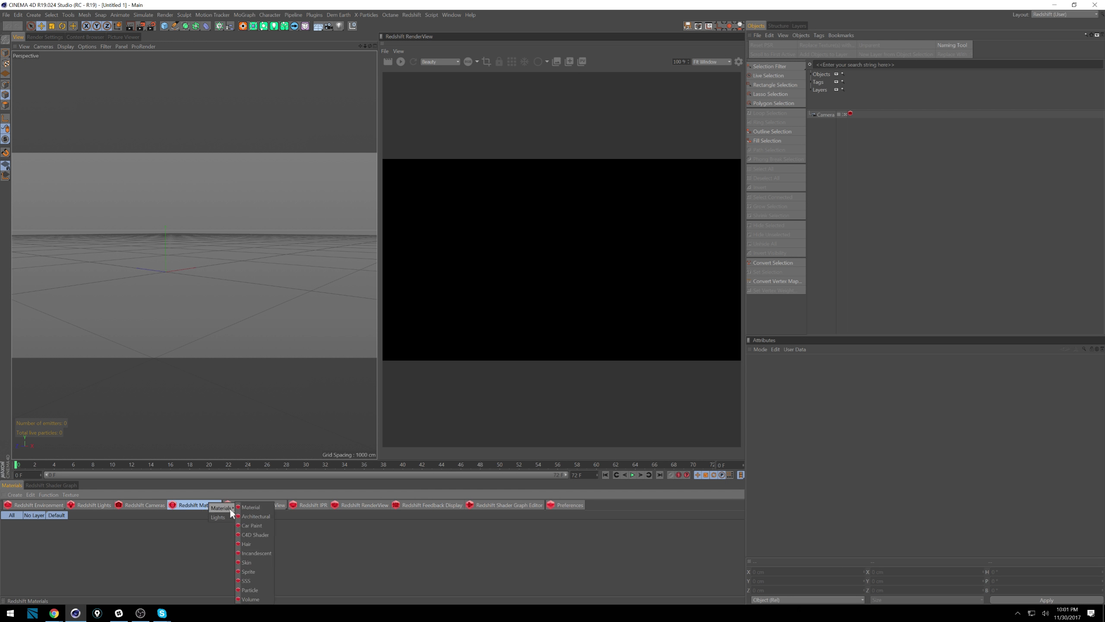
pyautogui.click(259, 506)
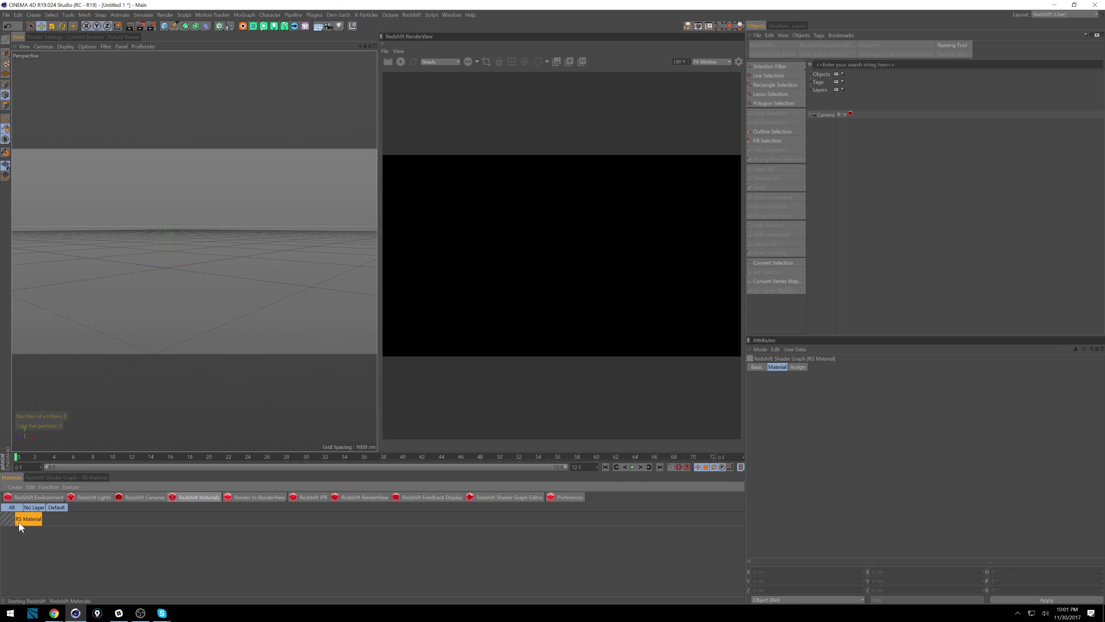
pyautogui.click(87, 477)
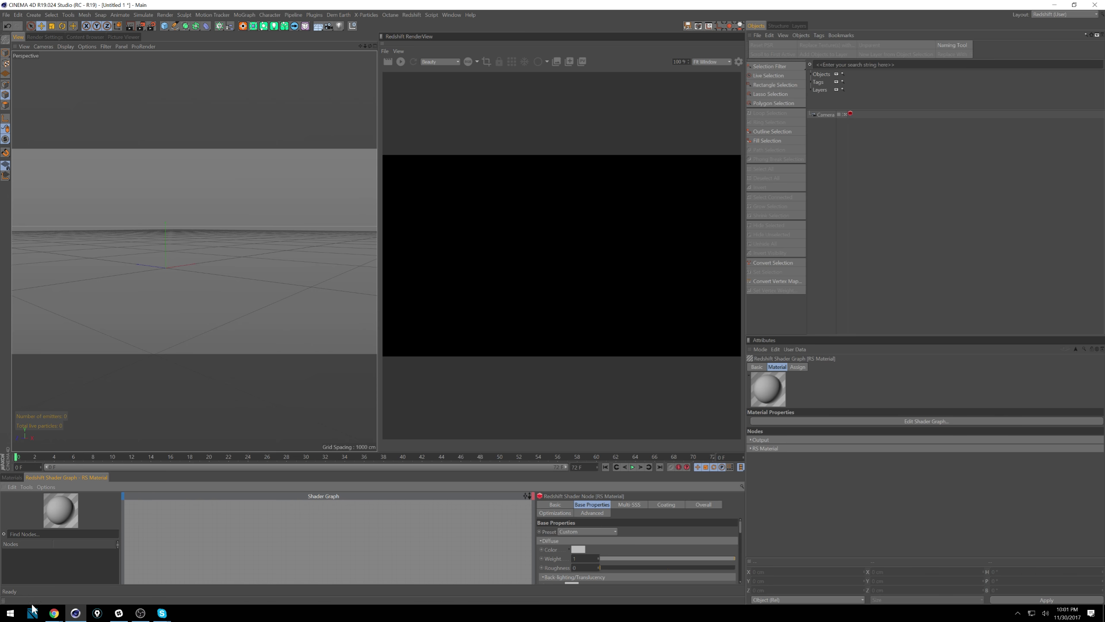
# Open File Explorer and browse to the _Five31_MarketingAssets folder in Dropbox (Personal)
pyautogui.press('super')
pyautogui.write('r')
pyautogui.press('BackSpace')
pyautogui.write('ex')
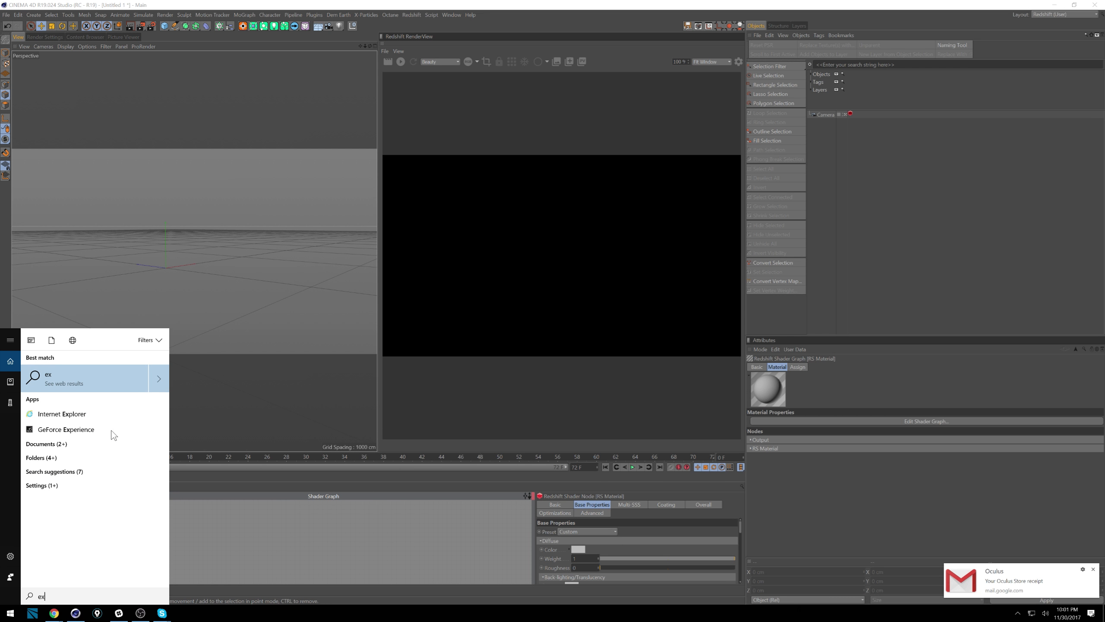
pyautogui.write('plo')
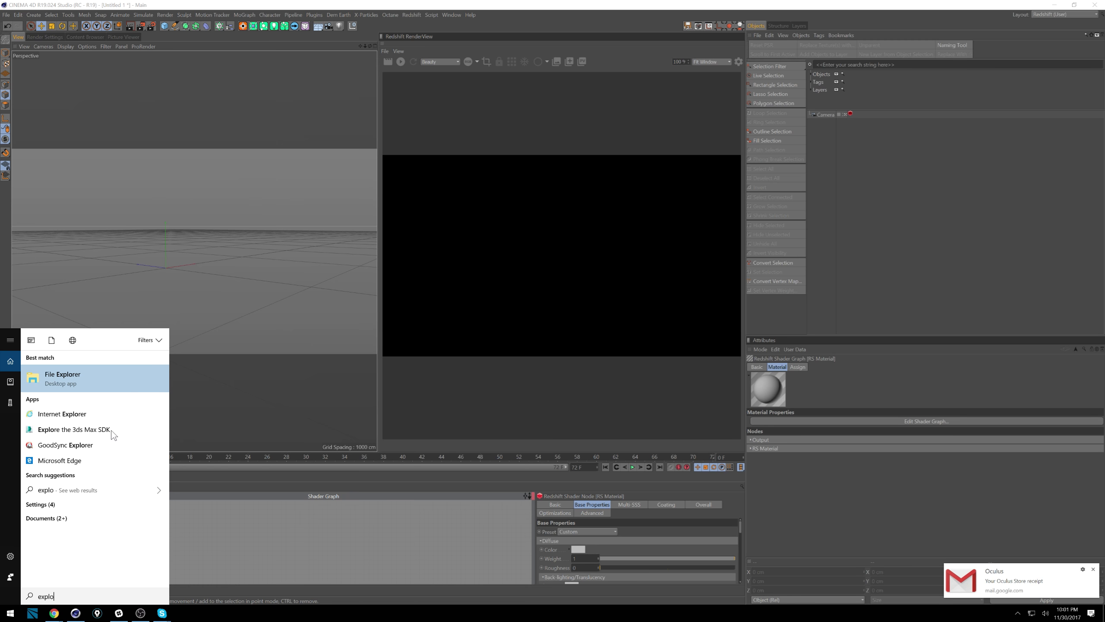
pyautogui.press('Return')
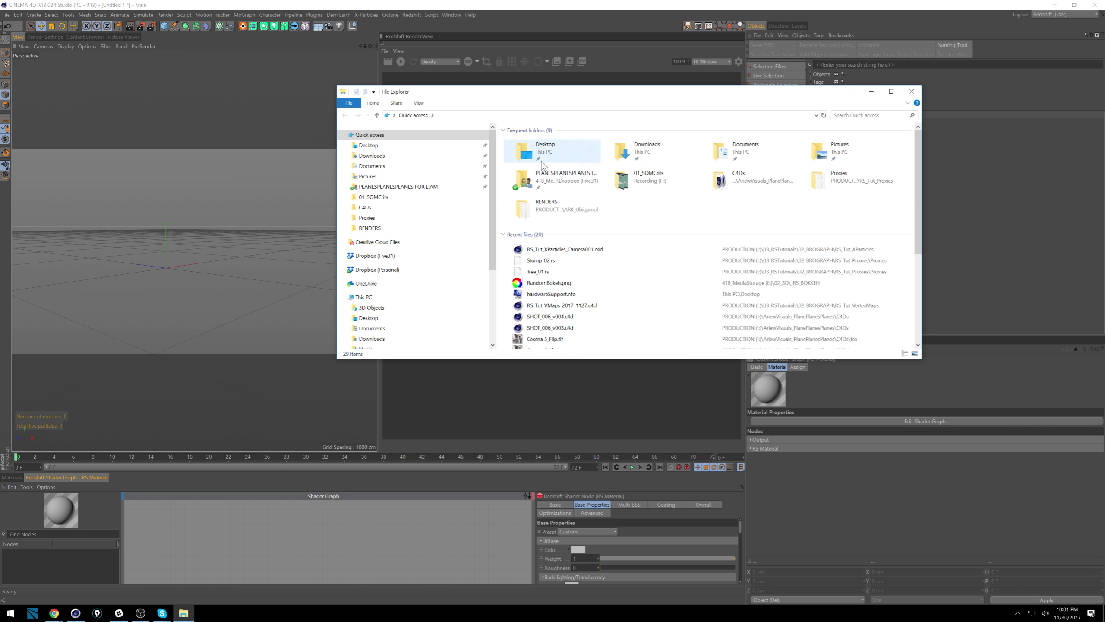
pyautogui.click(395, 269)
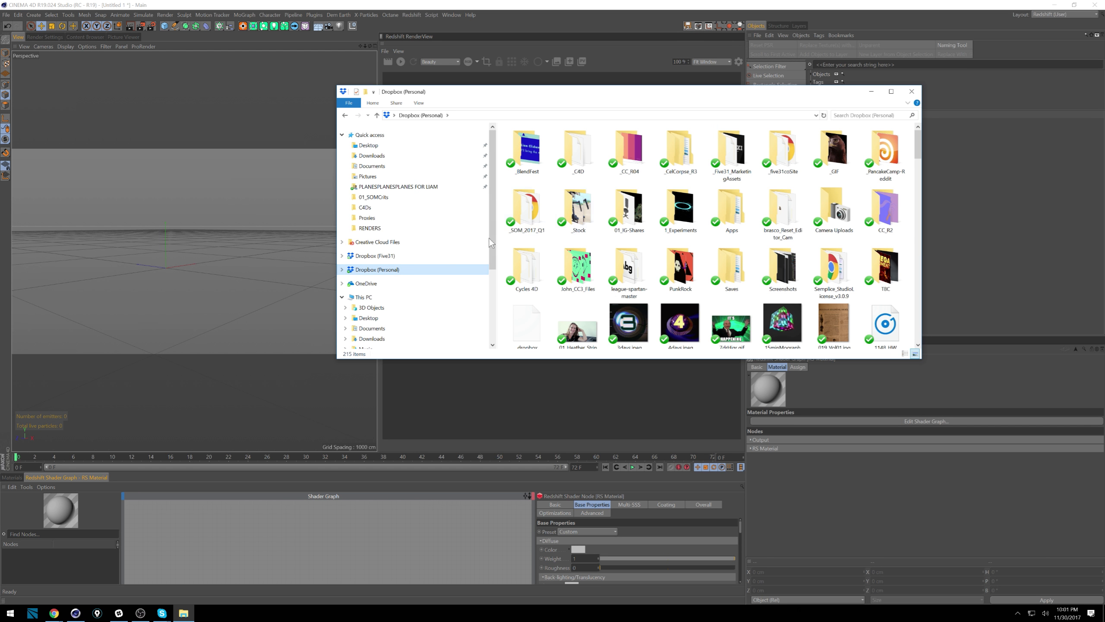
pyautogui.doubleClick(731, 150)
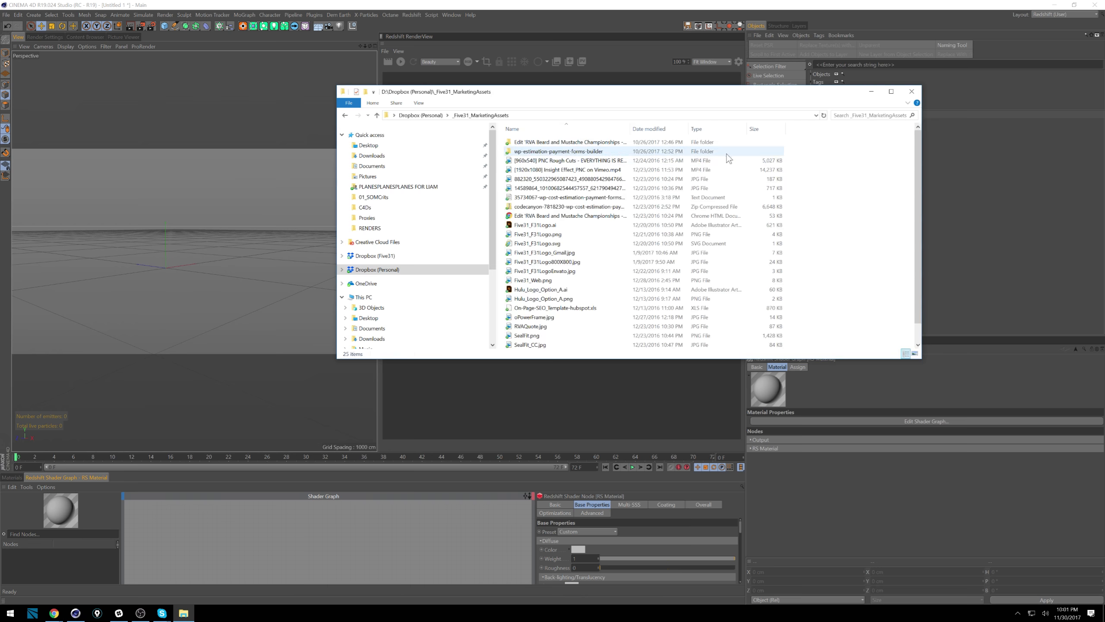
# Try to bring Five31_F31Logo.png into the shader graph, and enlarge the shader graph area
pyautogui.moveTo(549, 234); pyautogui.dragTo(269, 532)
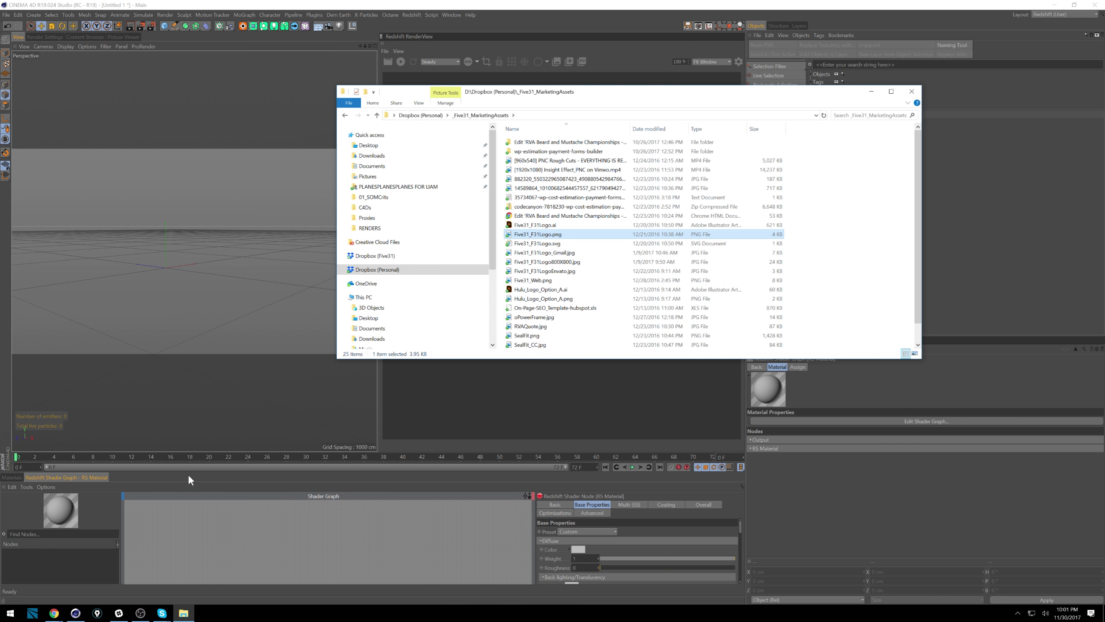
pyautogui.click(347, 468)
pyautogui.moveTo(346, 471); pyautogui.dragTo(410, 333)
pyautogui.moveTo(238, 552); pyautogui.dragTo(250, 483)
pyautogui.click(254, 502)
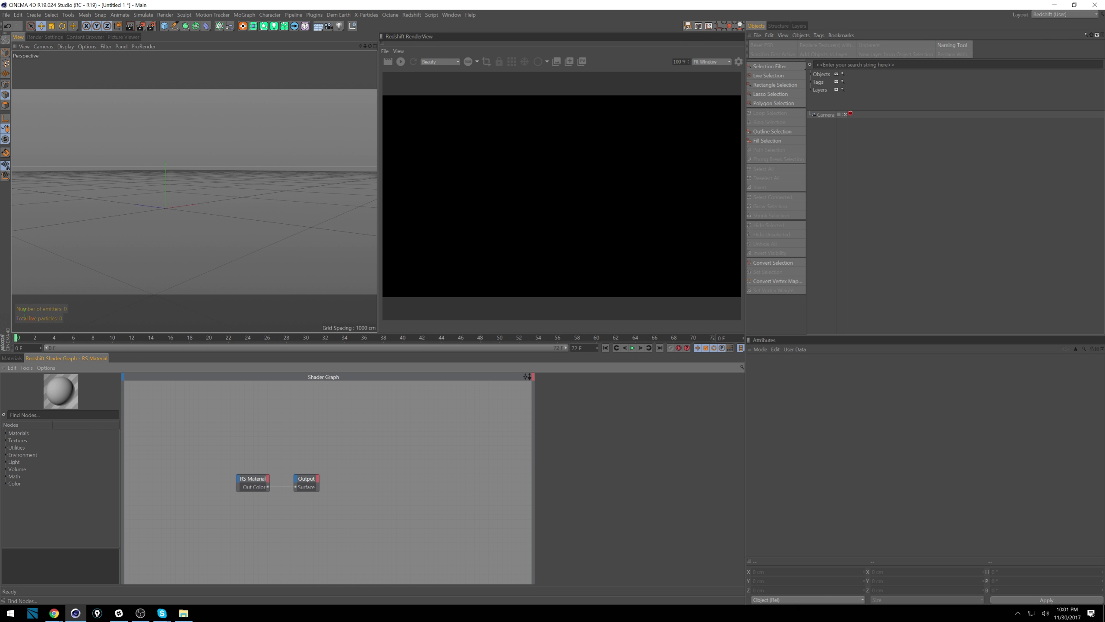
# Find the Texture node by searching for "text" and add it to the shader graph
pyautogui.write('text')
pyautogui.moveTo(13, 441); pyautogui.dragTo(195, 456)
pyautogui.moveTo(31, 442); pyautogui.dragTo(178, 456)
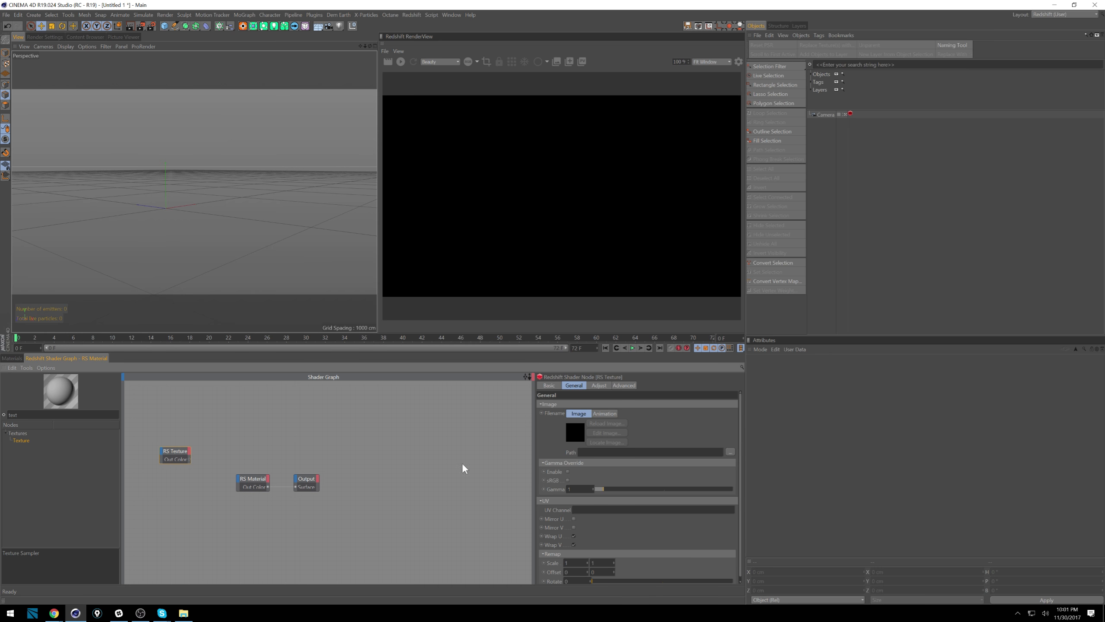
# Try to load Five31_F31Logo.png from File Explorer as the image of the RS Texture node
pyautogui.hotkey('alt', 'Tab')
pyautogui.click(579, 234)
pyautogui.moveTo(554, 245); pyautogui.dragTo(592, 461)
pyautogui.click(12, 357)
pyautogui.click(56, 358)
pyautogui.click(11, 359)
pyautogui.click(97, 358)
# Add an XPresso tag to the camera and close its editor
pyautogui.click(829, 115)
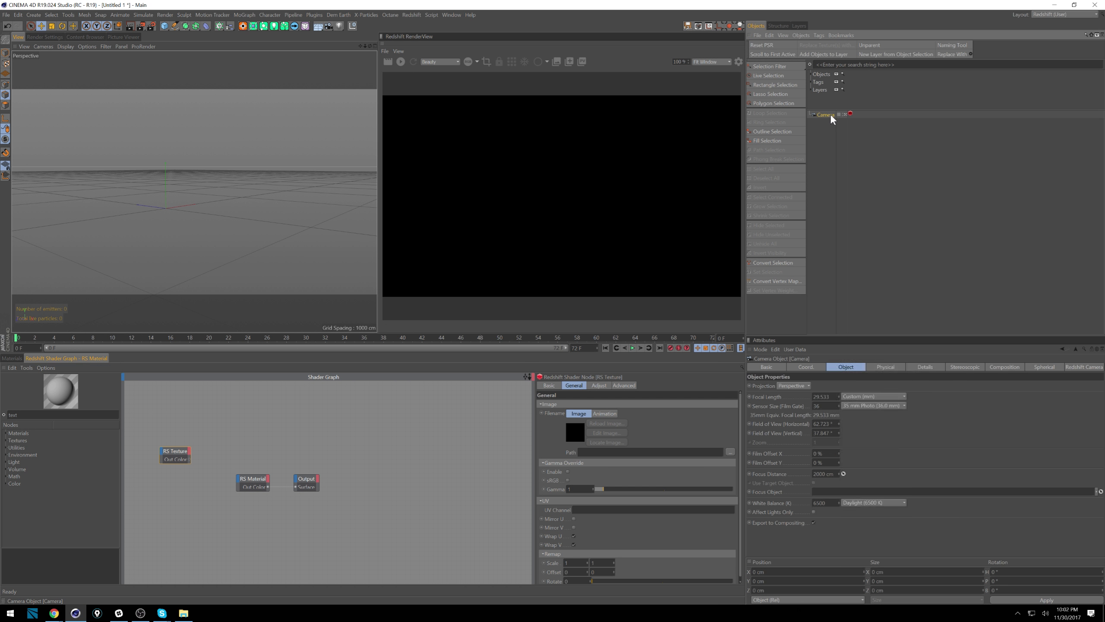
pyautogui.rightClick(830, 114)
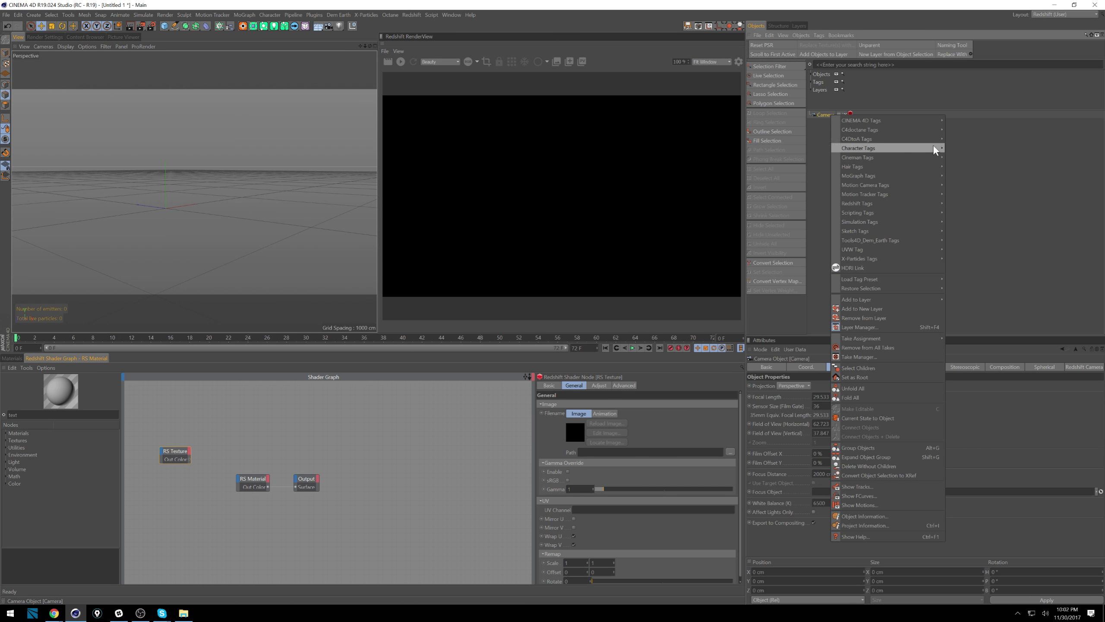
pyautogui.moveTo(922, 121)
pyautogui.click(962, 375)
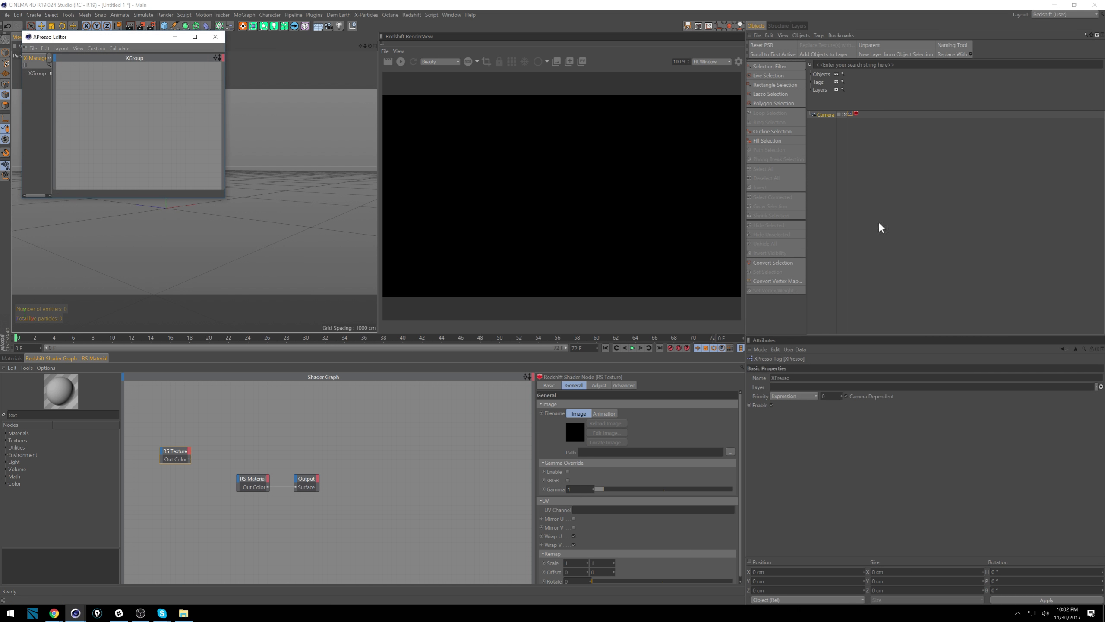
pyautogui.click(183, 613)
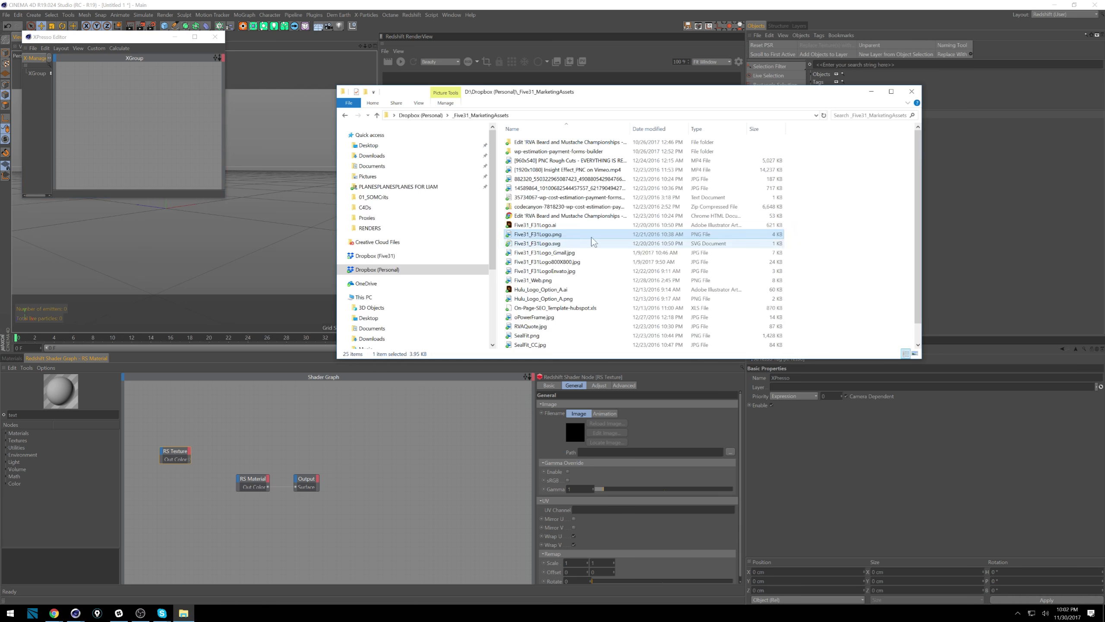
pyautogui.click(169, 86)
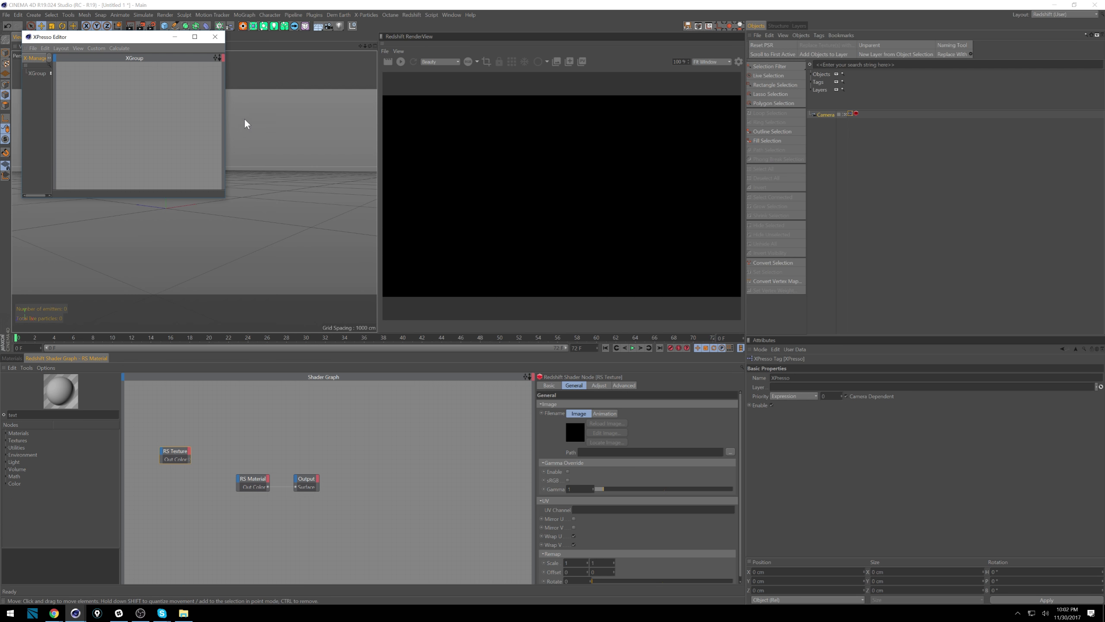
pyautogui.click(215, 37)
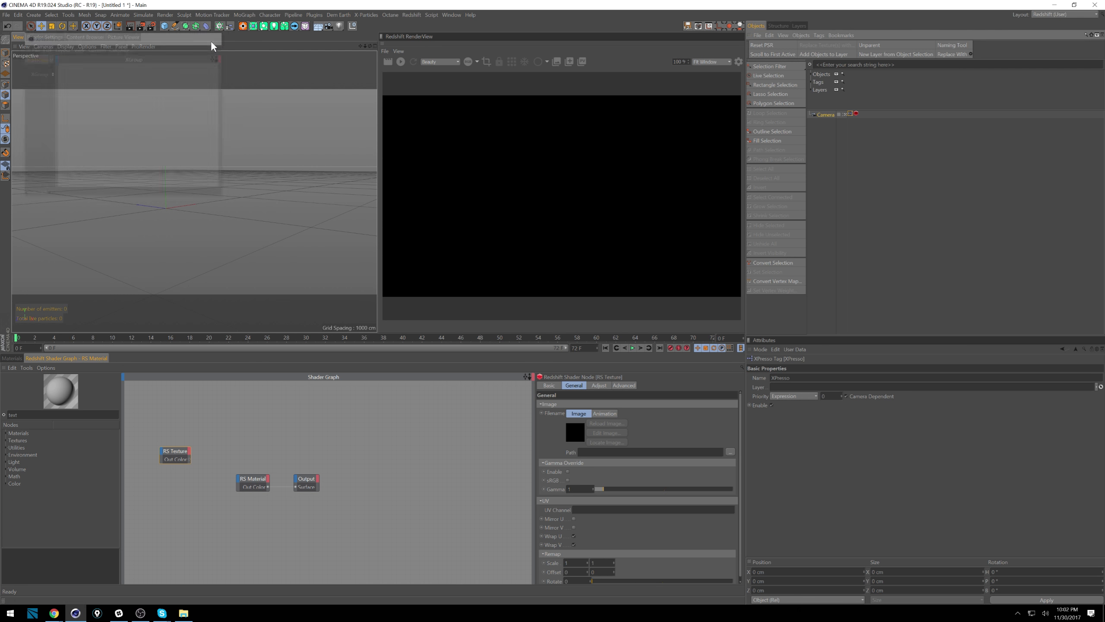
# Quit Cinema 4D without saving the project containing the RS Texture node
pyautogui.click(17, 357)
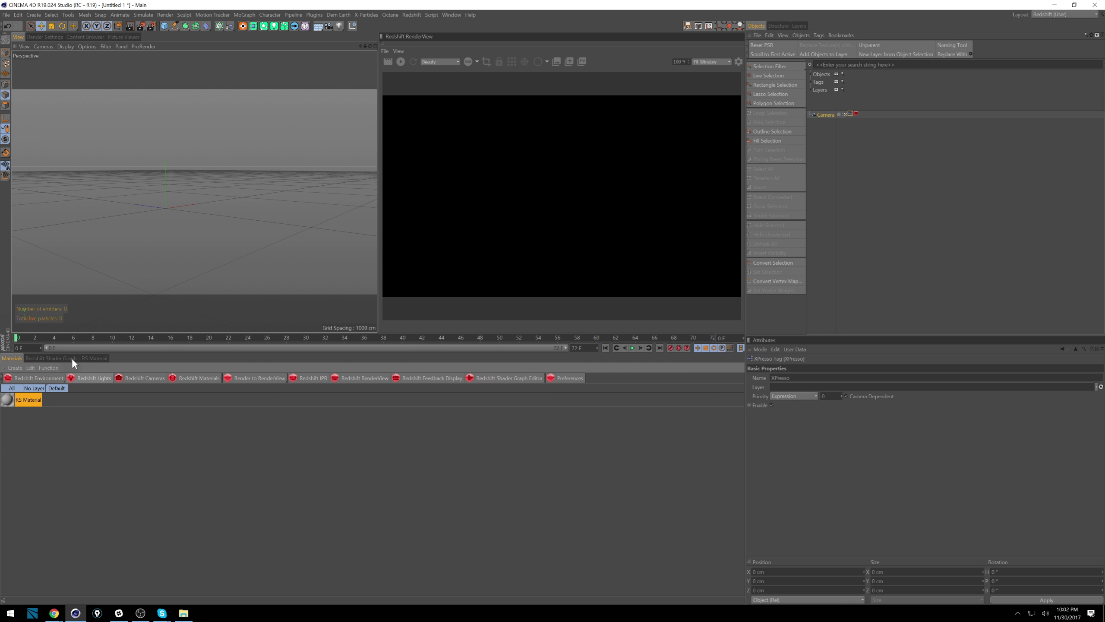
pyautogui.click(83, 358)
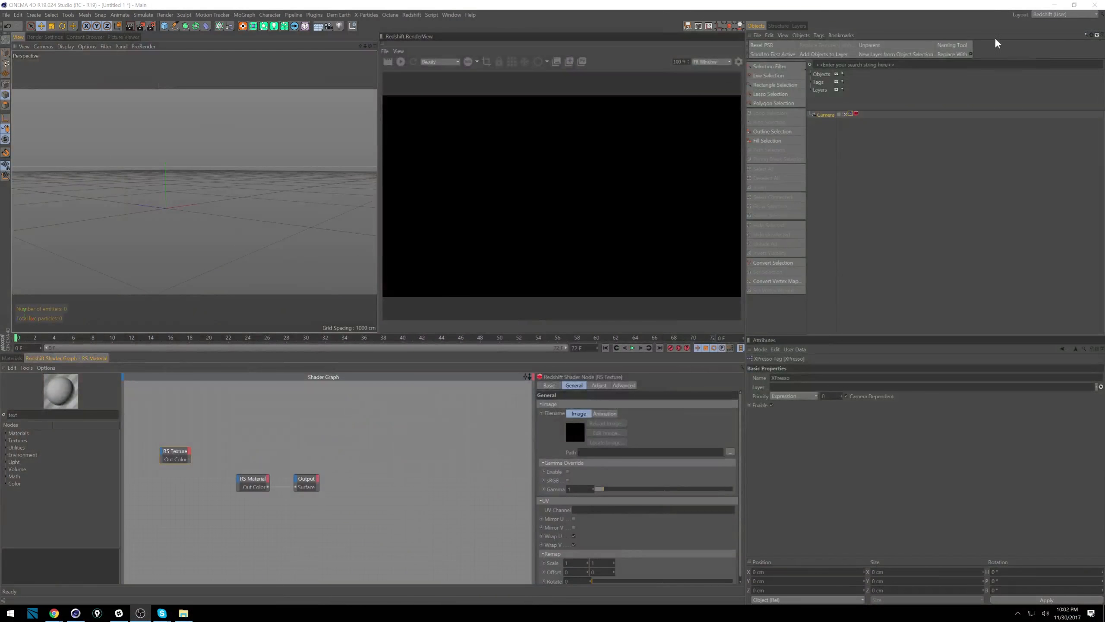
pyautogui.click(1094, 4)
pyautogui.click(559, 344)
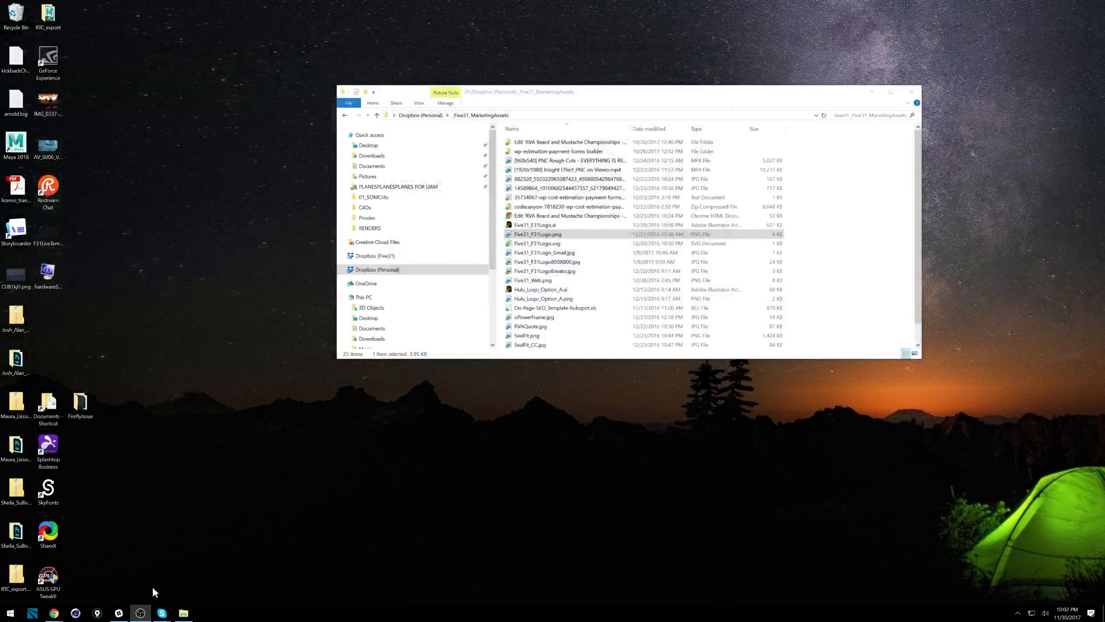
# Review the run-as-administrator option in the Cinema 4D shortcut's compatibility properties and accept the dialog
pyautogui.rightClick(75, 613)
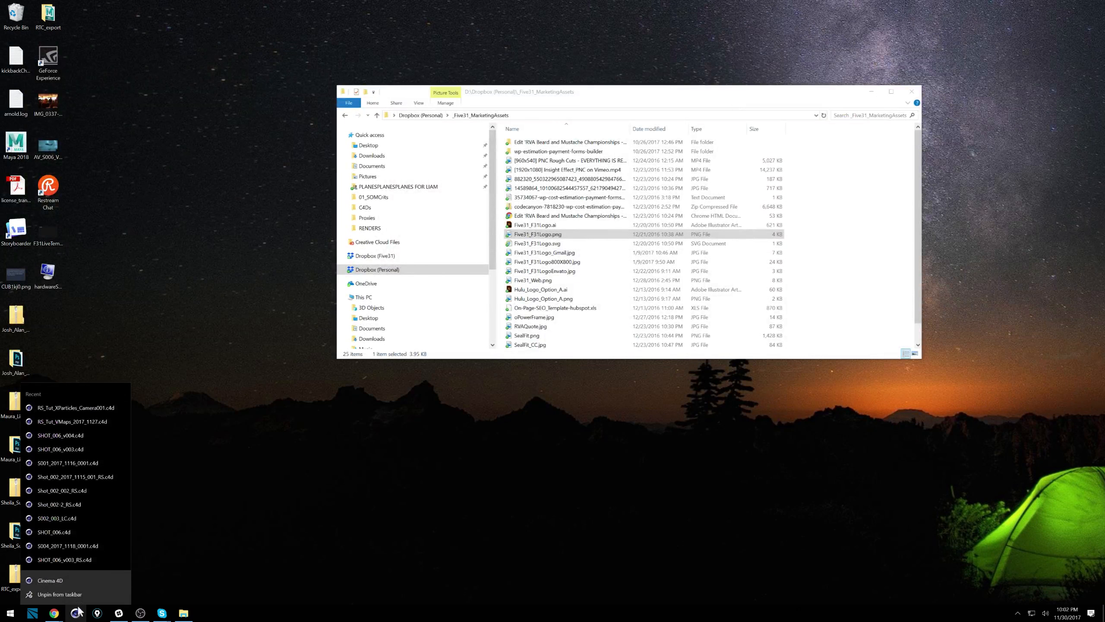
pyautogui.rightClick(72, 577)
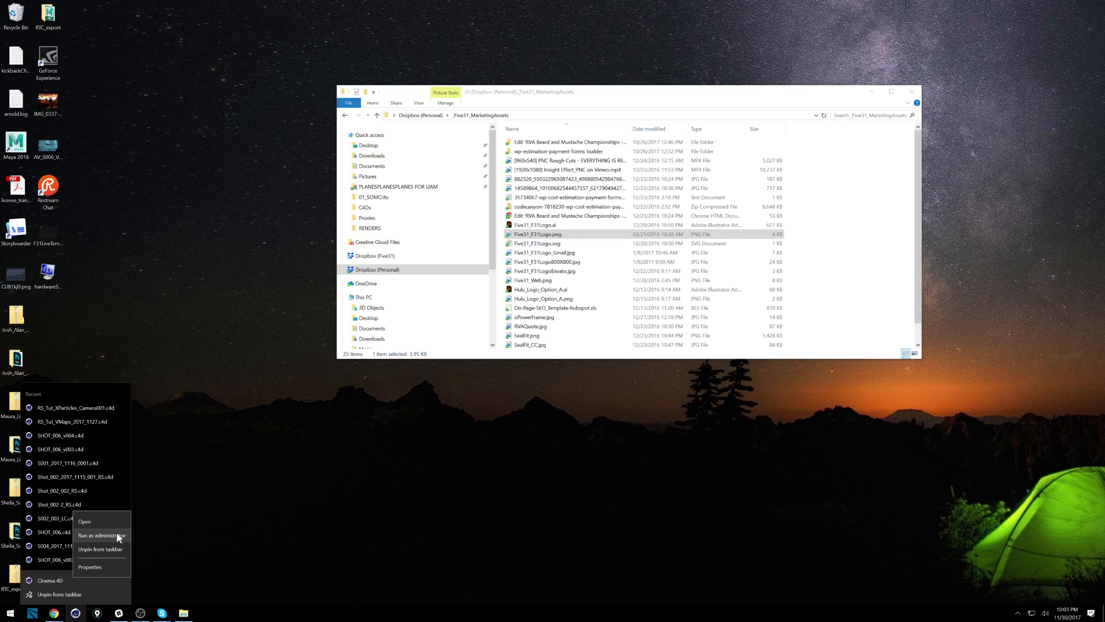
pyautogui.click(94, 566)
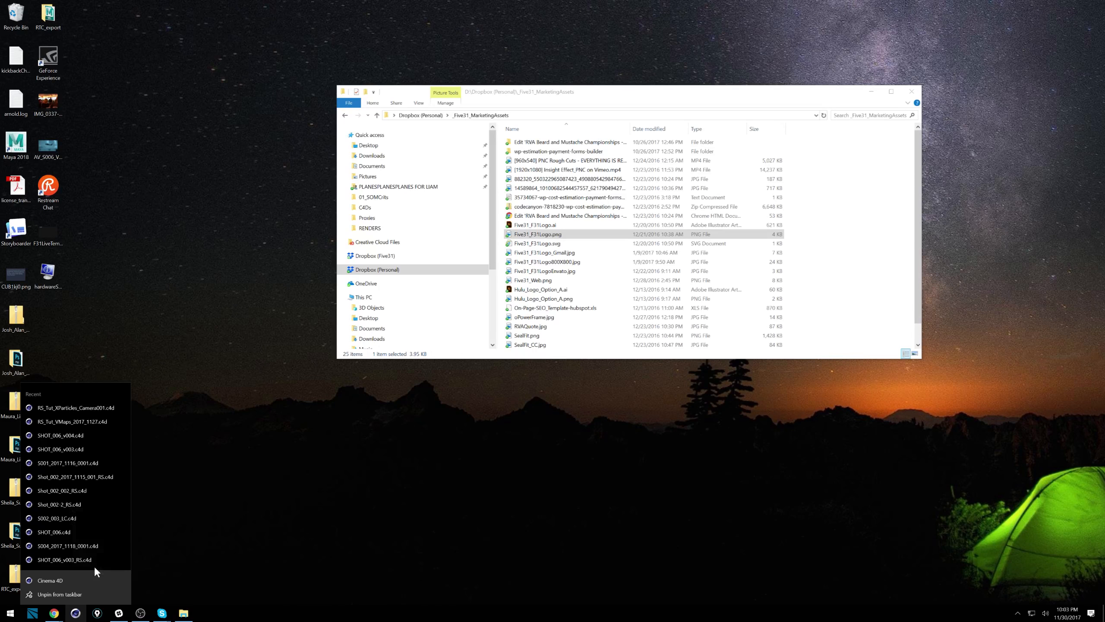
pyautogui.click(221, 388)
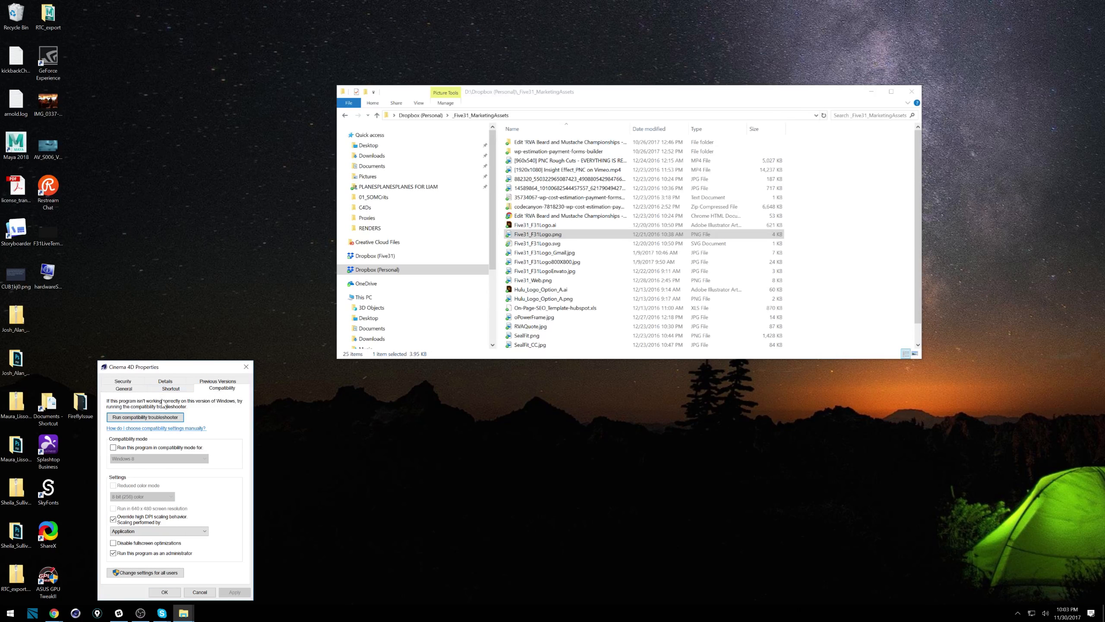
pyautogui.click(165, 591)
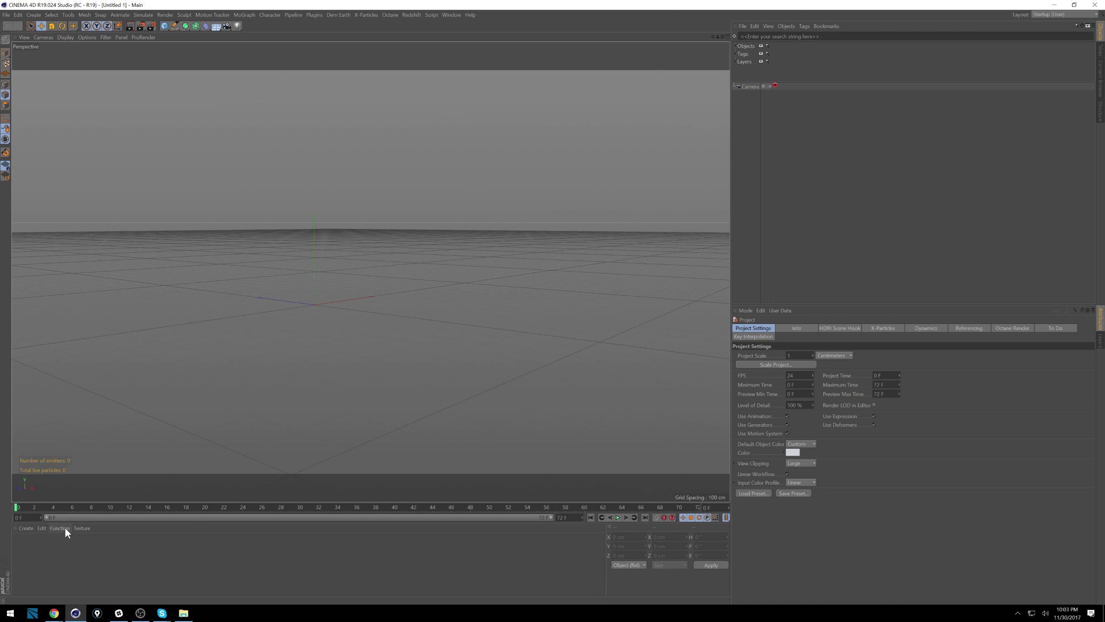
# Switch the reopened Cinema 4D to the Redshift (User) layout and show the material list
pyautogui.click(1067, 15)
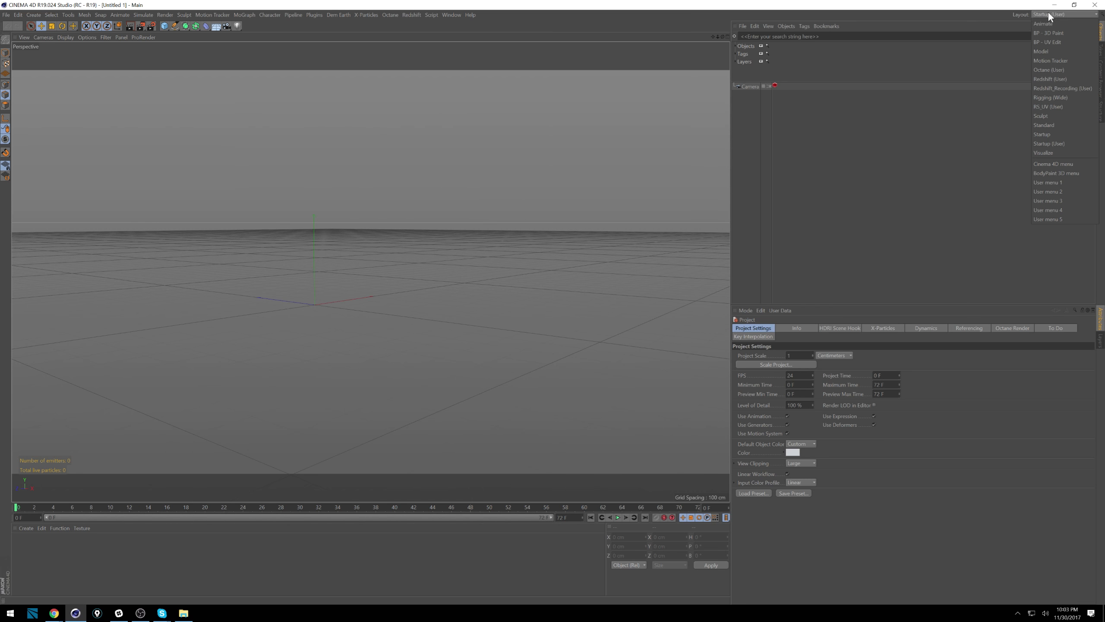
pyautogui.click(1070, 71)
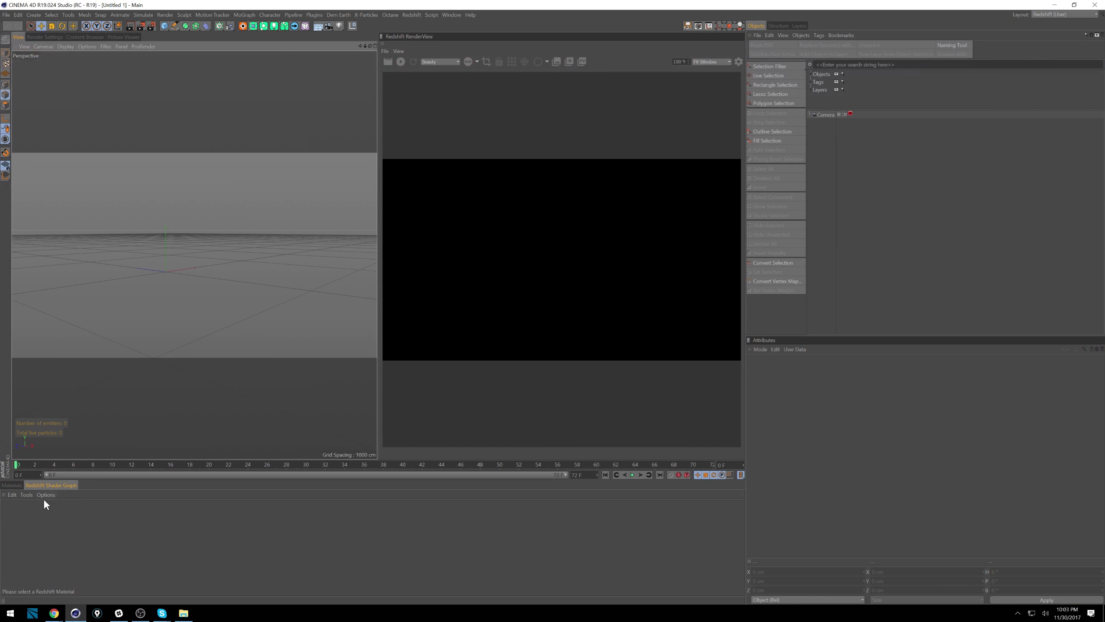
pyautogui.click(12, 486)
# Create a standard Redshift material and show its shader graph in an enlarged area
pyautogui.click(209, 506)
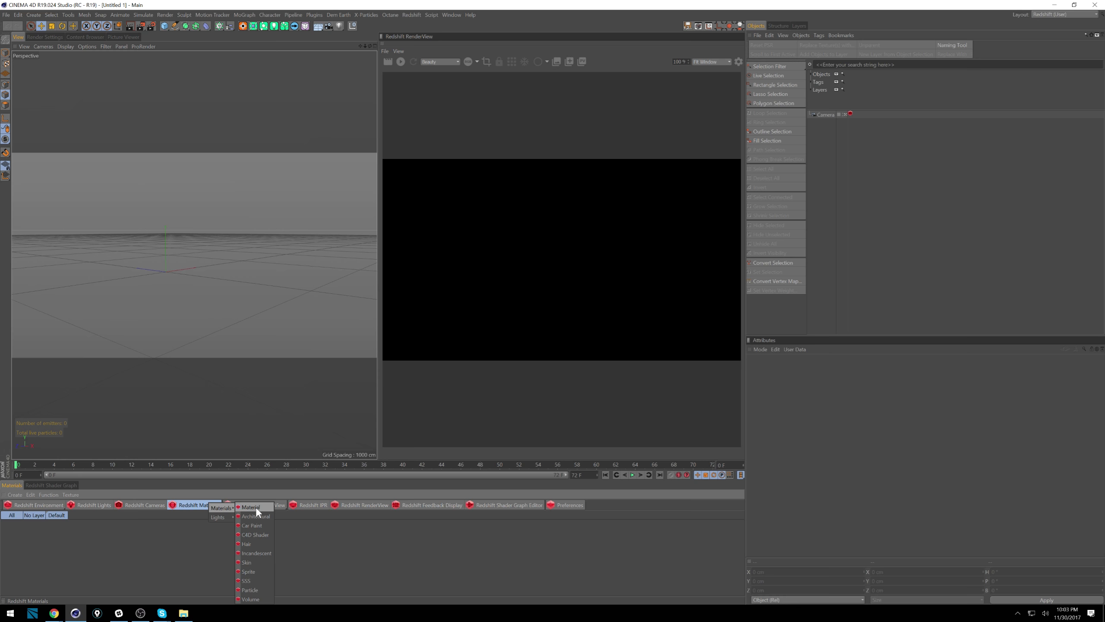
pyautogui.click(244, 514)
pyautogui.click(87, 477)
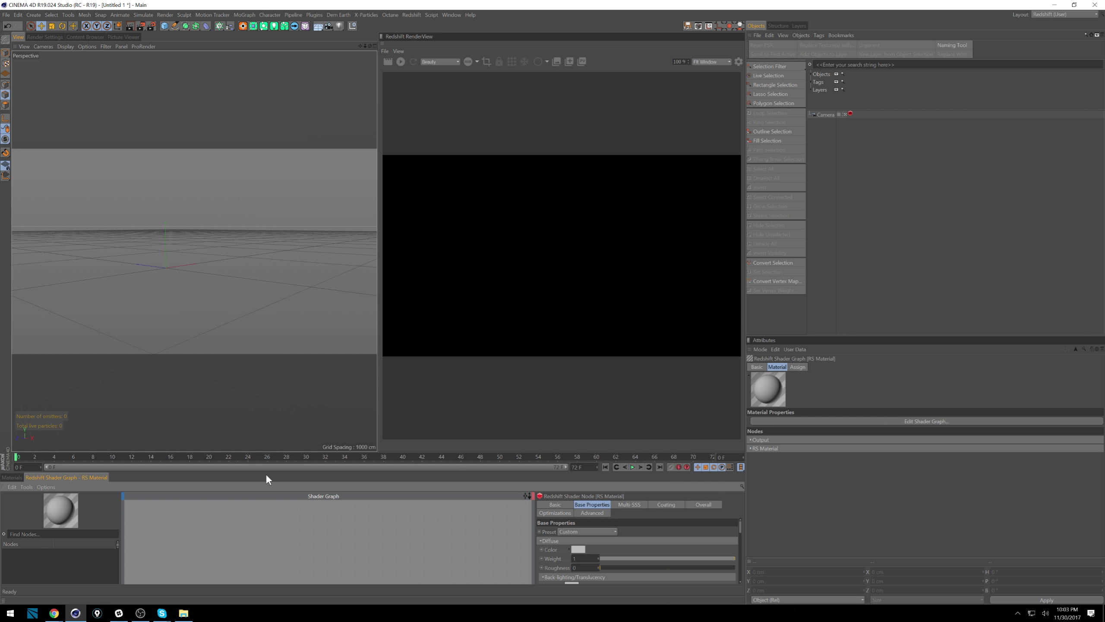
pyautogui.moveTo(269, 471); pyautogui.dragTo(318, 377)
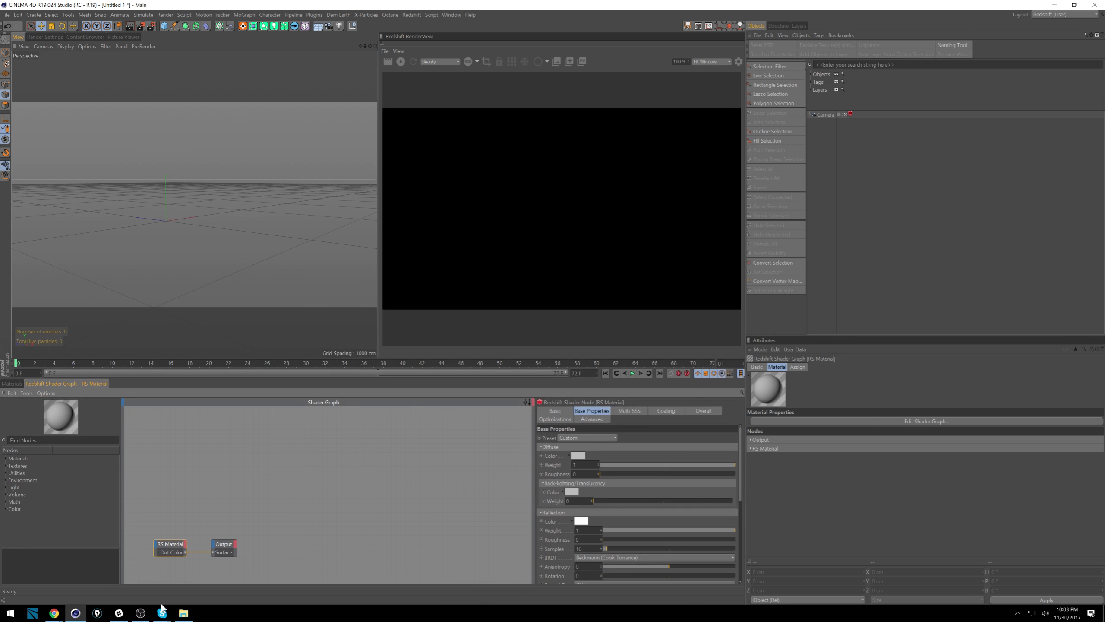
# Bring Five31_F31Logo.png and Five31_F31Logo_Gmail.jpg from File Explorer into the shader graph as texture nodes
pyautogui.click(183, 613)
pyautogui.moveTo(565, 235); pyautogui.dragTo(265, 478)
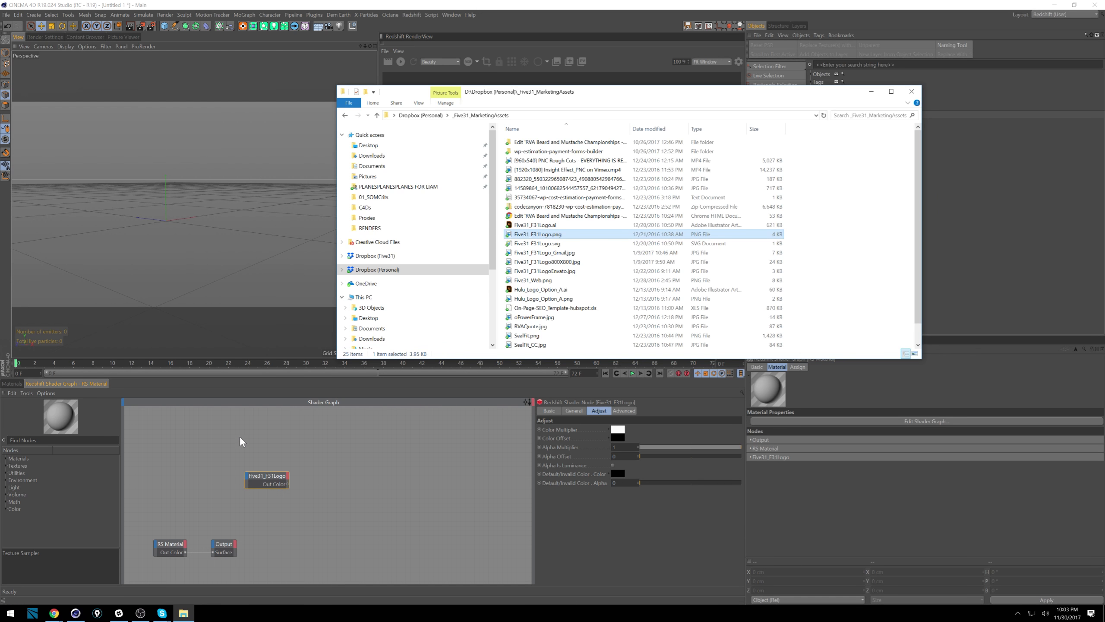
pyautogui.click(265, 450)
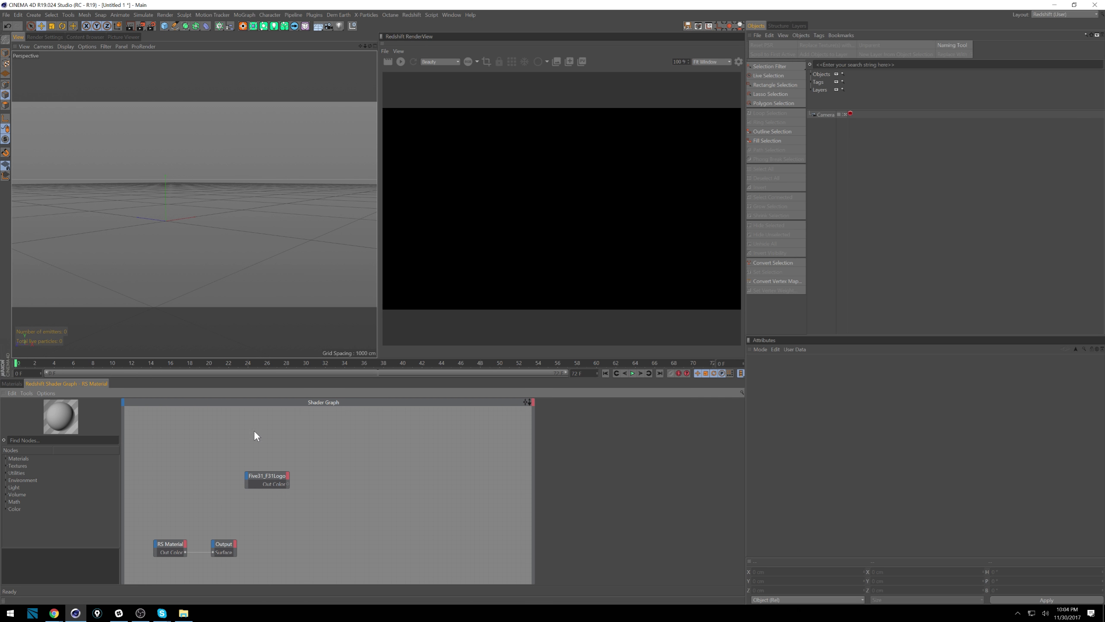
pyautogui.click(183, 613)
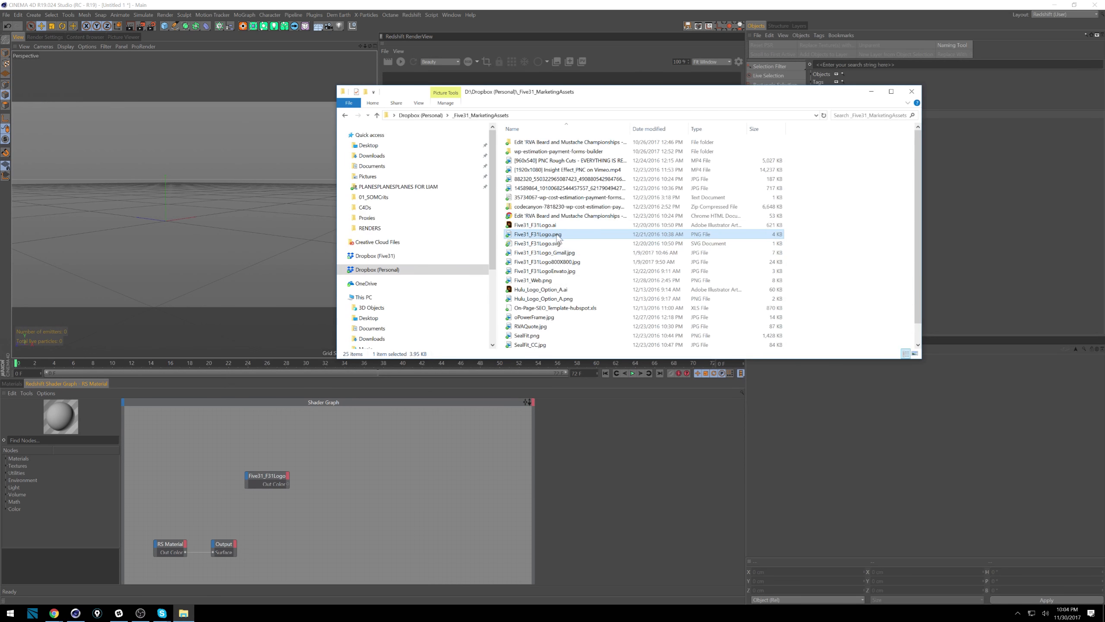
pyautogui.moveTo(561, 257); pyautogui.dragTo(311, 496)
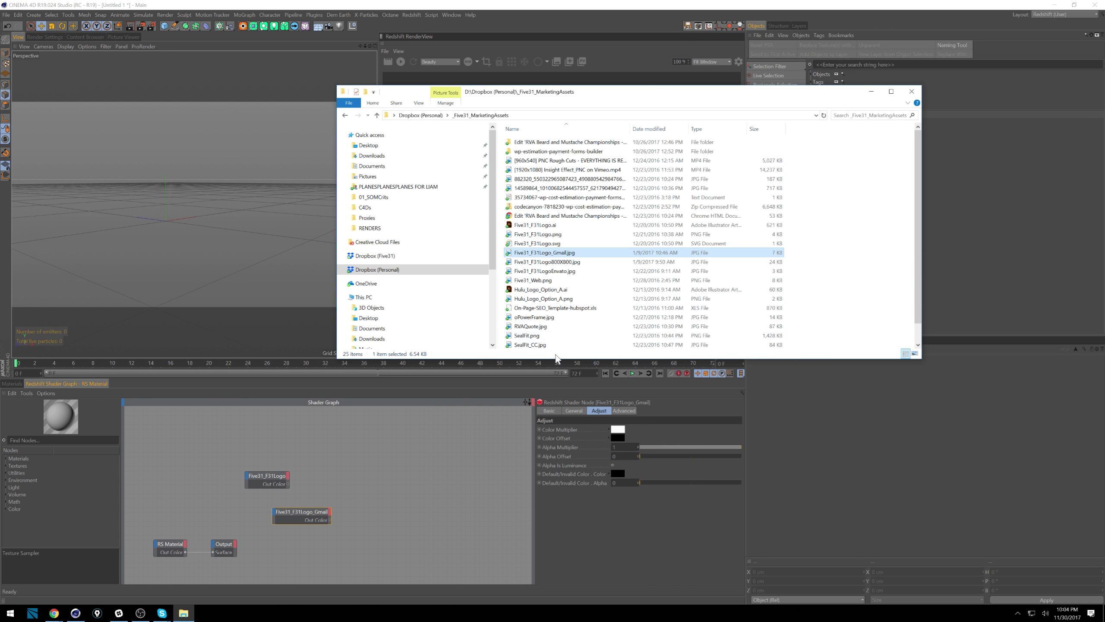
# Browse File Explorer's folder tree and open the 4TB_MediaStorage (E:) drive
pyautogui.moveTo(494, 225); pyautogui.dragTo(495, 254)
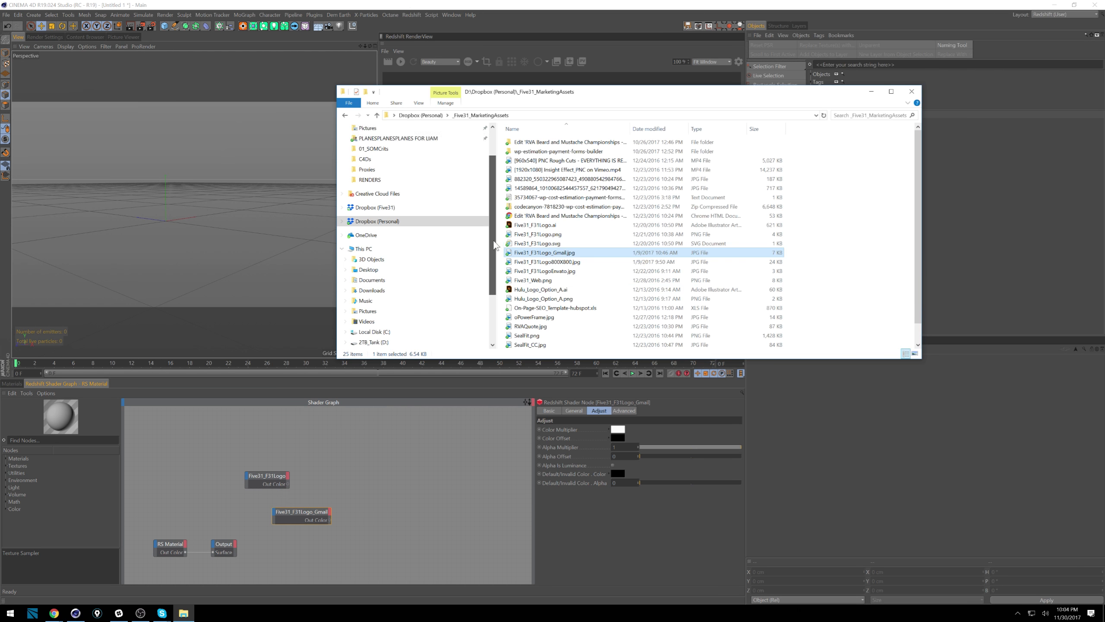
pyautogui.scroll(2, 431, 196)
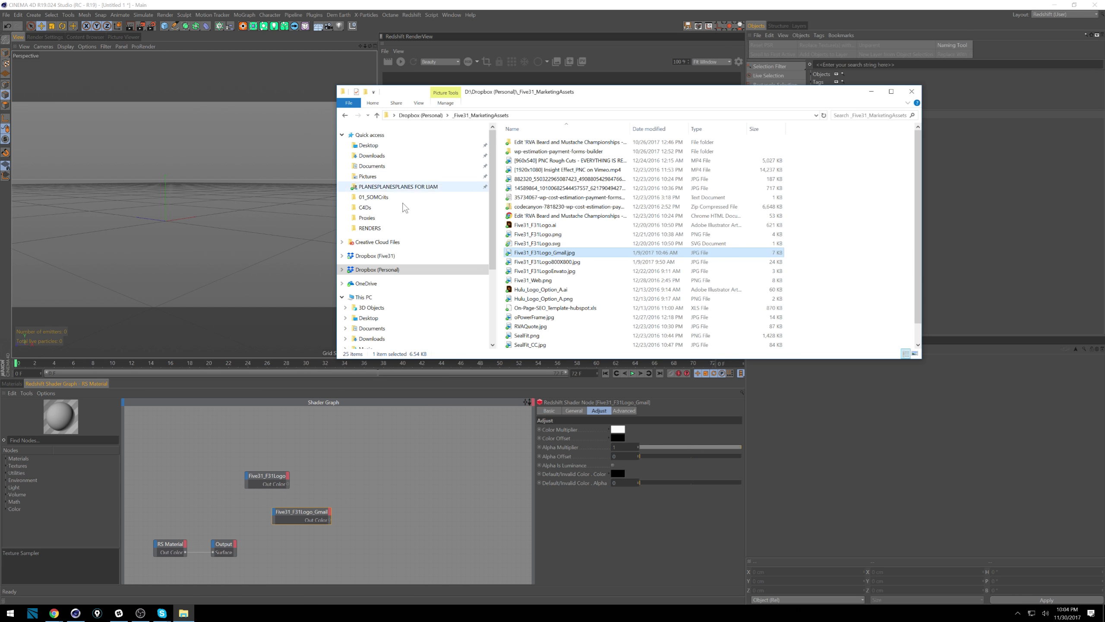
pyautogui.scroll(-4, 398, 240)
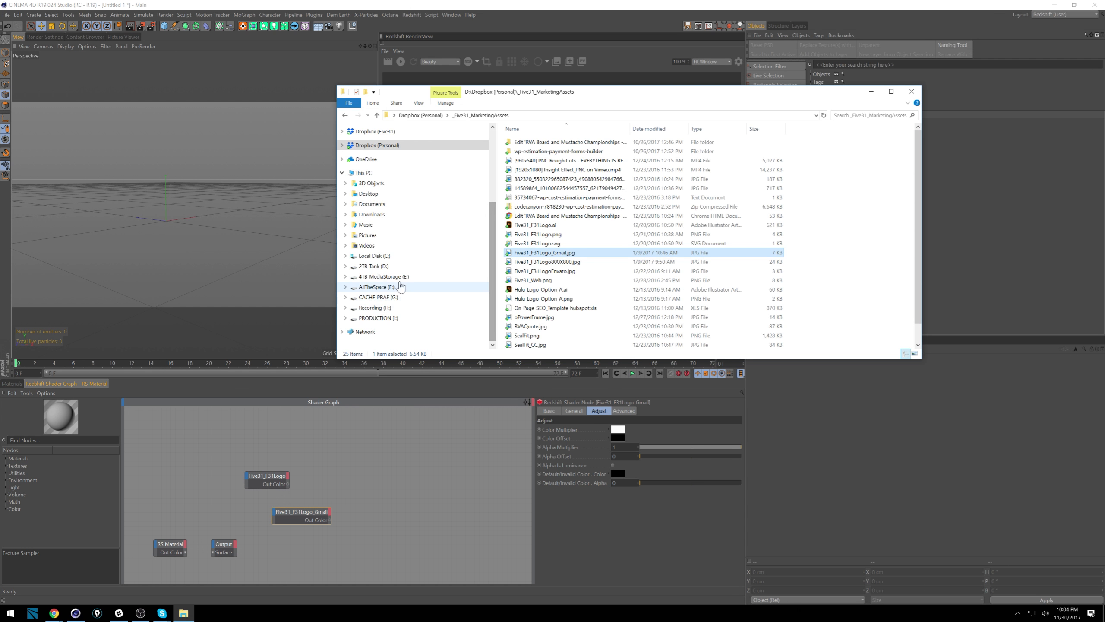
pyautogui.click(391, 277)
pyautogui.doubleClick(518, 199)
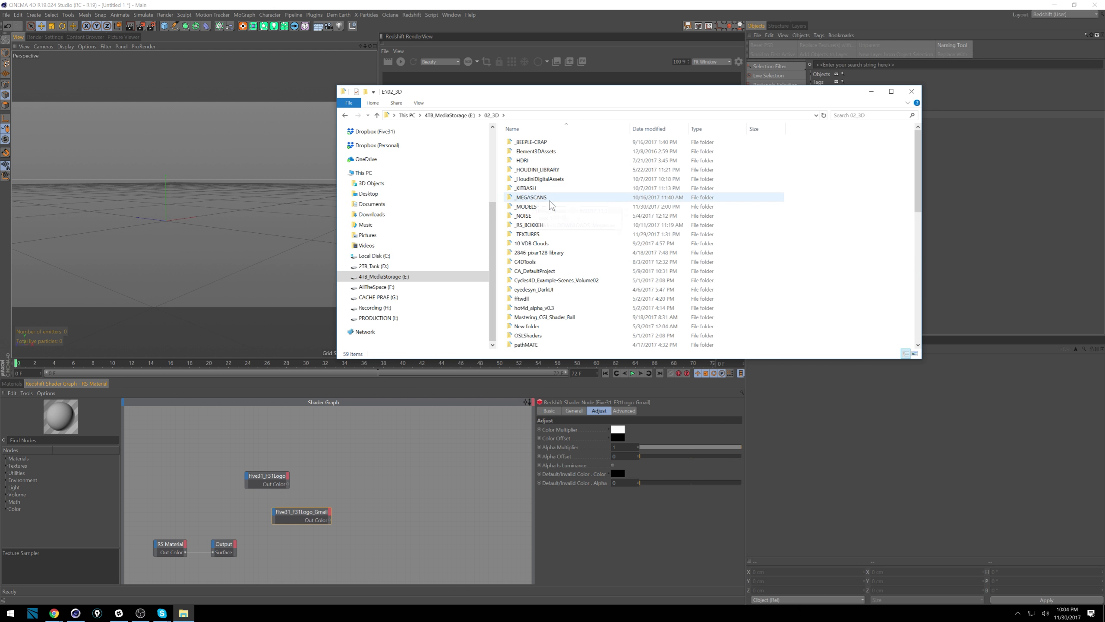
pyautogui.doubleClick(527, 234)
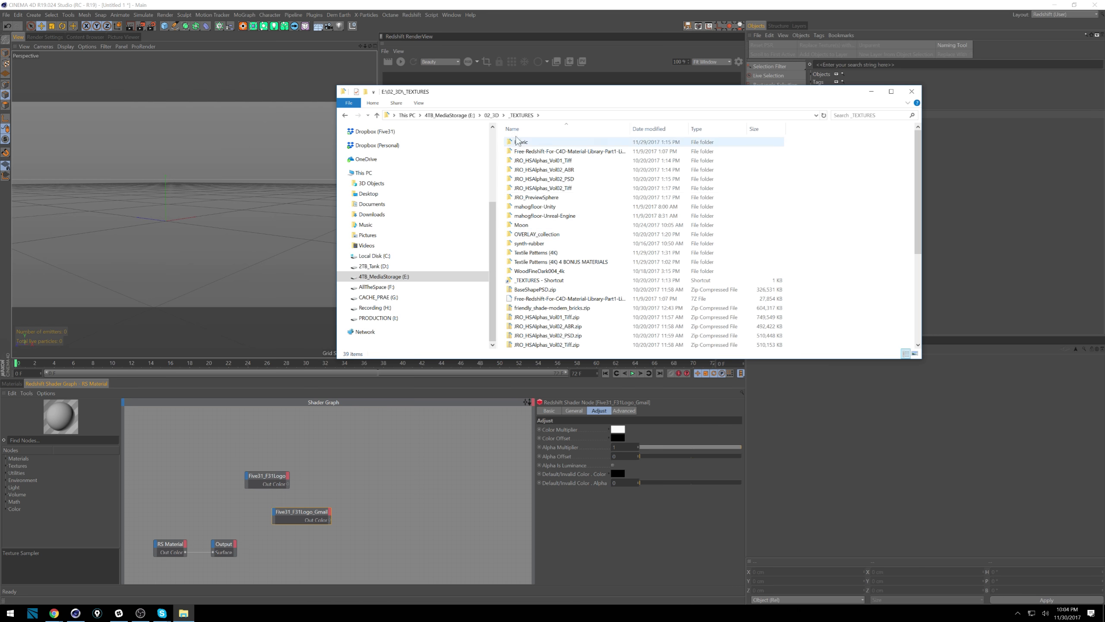
pyautogui.click(449, 114)
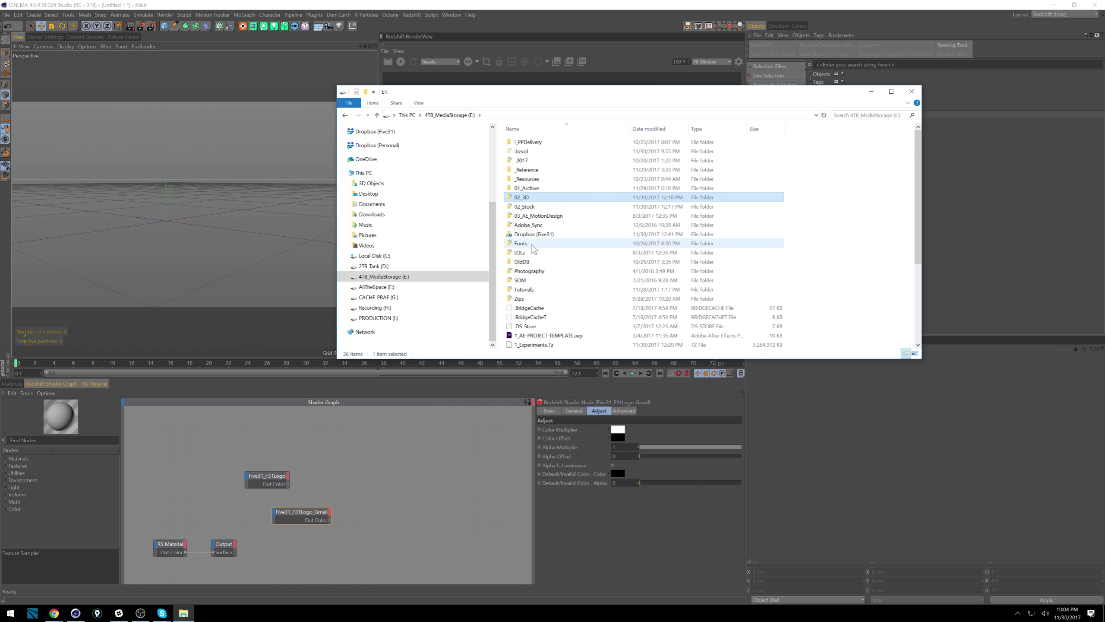
# Open the Smudge - 03 texture folder at 02_Stock, 2_PHOTOS, Textures, TFMKits, Smudge Kit
pyautogui.doubleClick(525, 206)
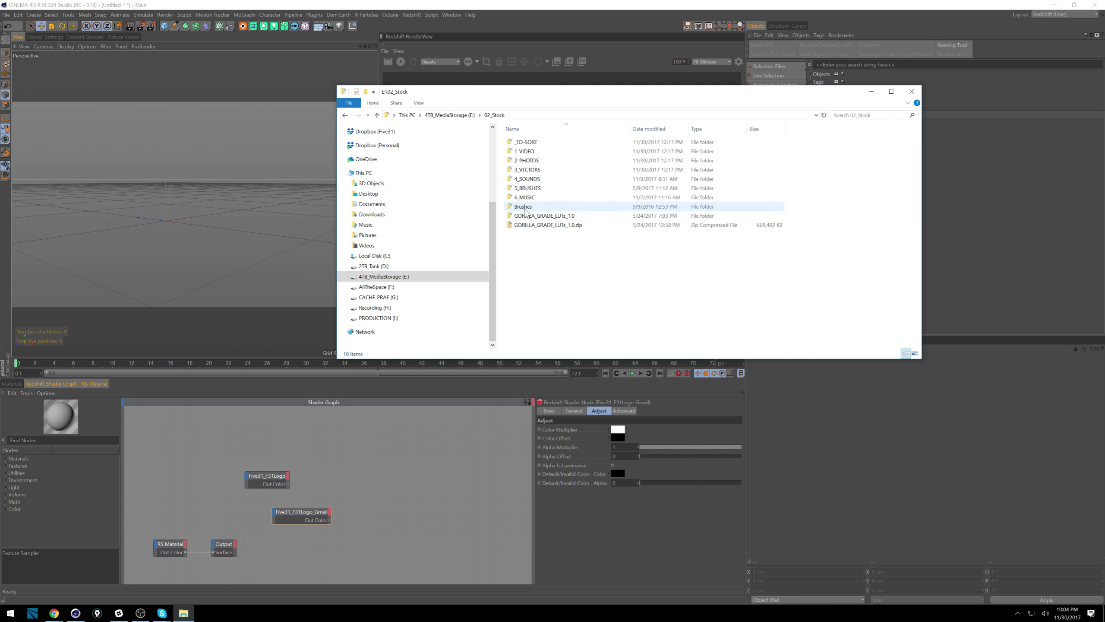
pyautogui.doubleClick(526, 161)
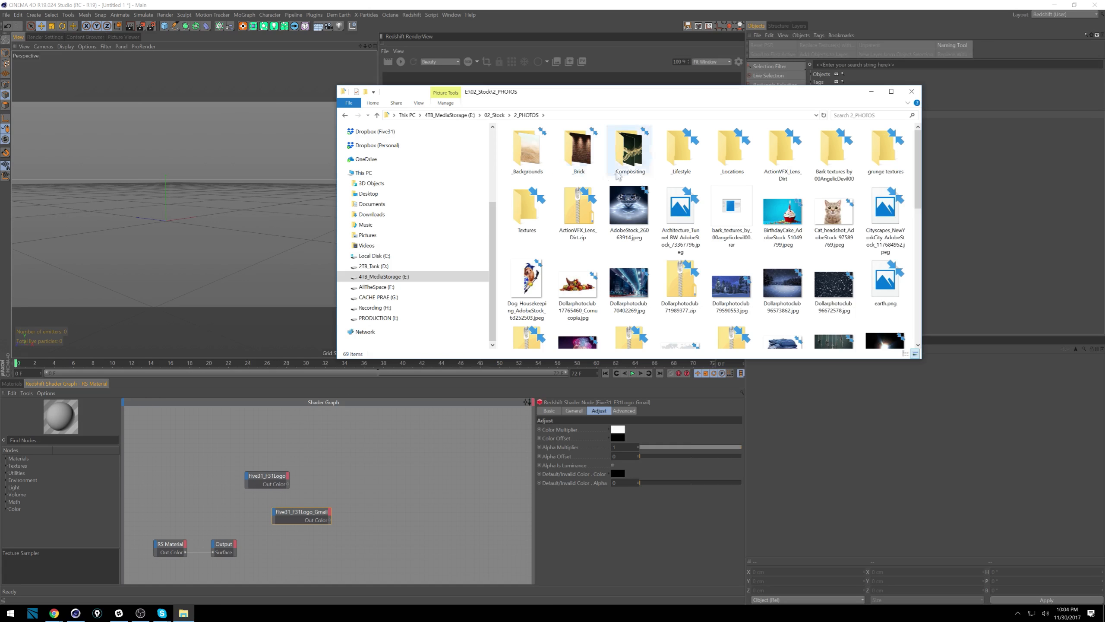
pyautogui.doubleClick(536, 208)
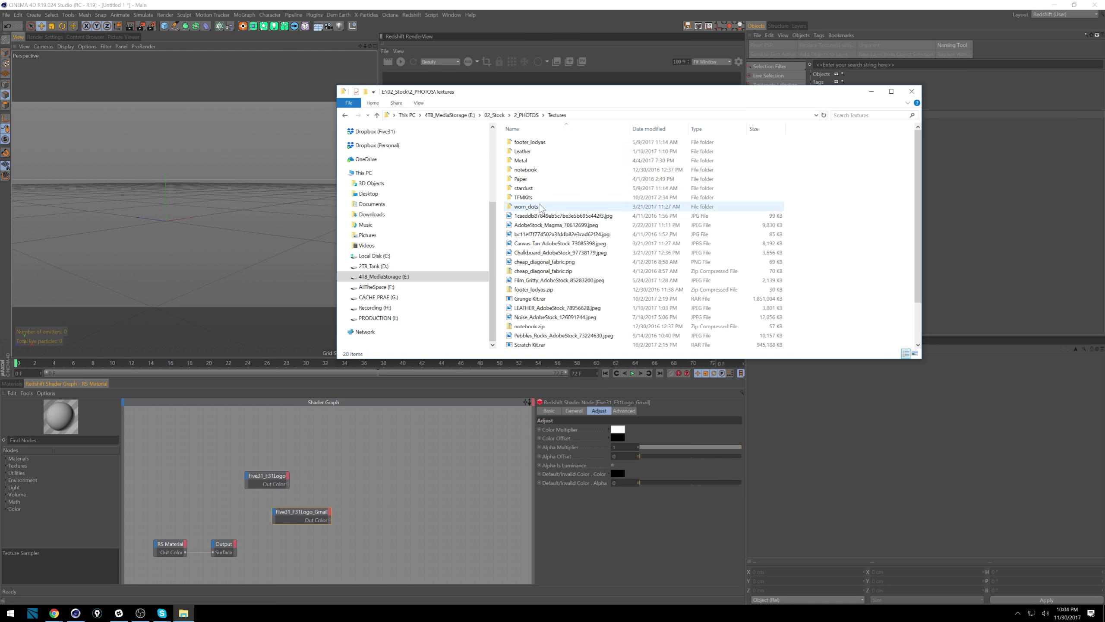
pyautogui.doubleClick(524, 198)
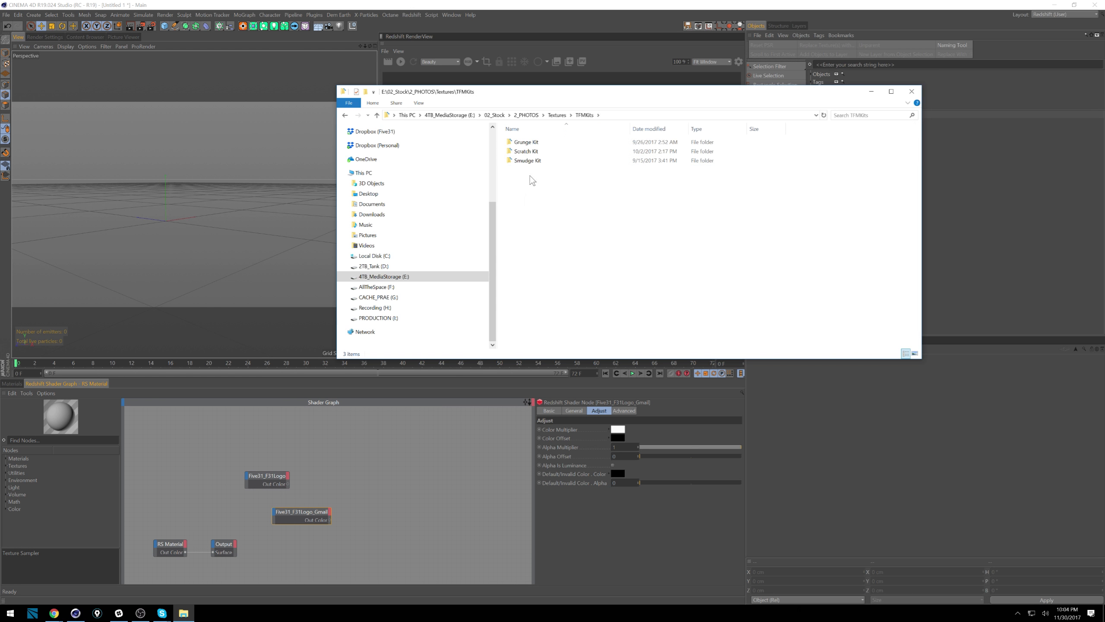
pyautogui.doubleClick(529, 160)
pyautogui.doubleClick(534, 161)
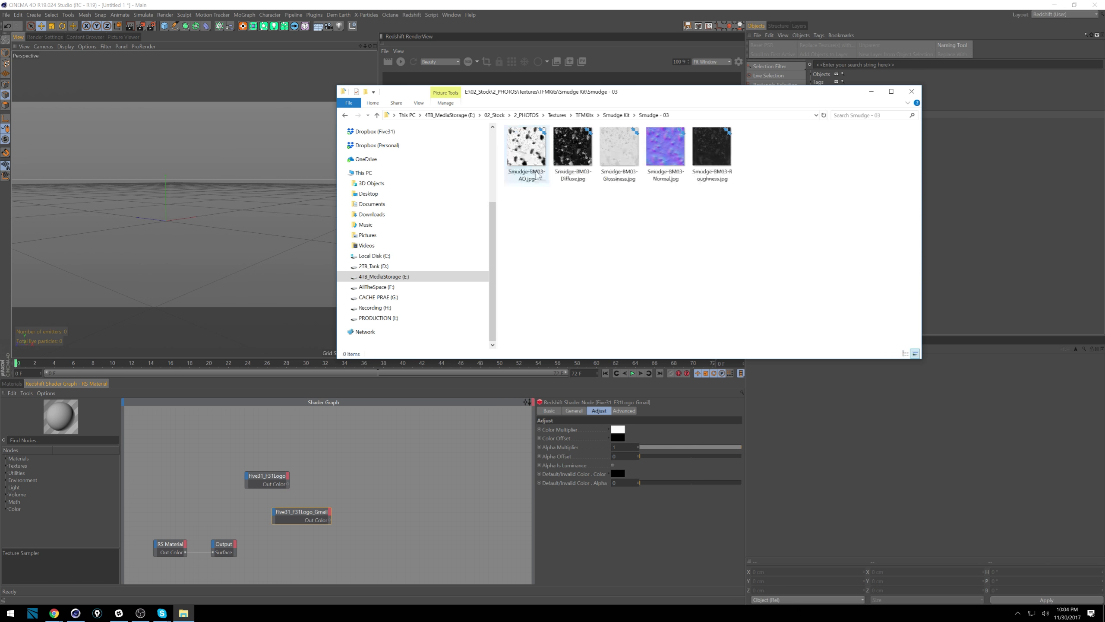
# Bring all five Smudge-BM03 maps (AO, Diffuse, Glossiness, Normal, Roughness) into the shader graph as texture nodes and return to Cinema 4D
pyautogui.moveTo(741, 225)
pyautogui.mouseDown()
pyautogui.moveTo(550, 127)
pyautogui.moveTo(491, 126)
pyautogui.moveTo(350, 432)
pyautogui.moveTo(191, 470)
pyautogui.mouseUp()
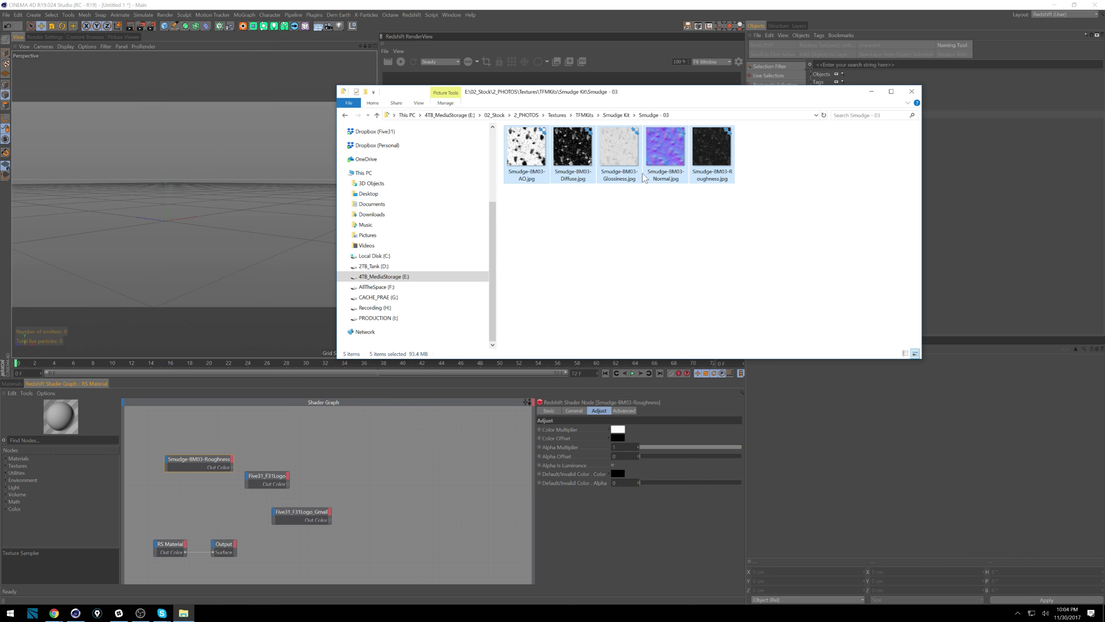
pyautogui.click(652, 211)
pyautogui.moveTo(509, 218); pyautogui.dragTo(686, 152)
pyautogui.click(288, 424)
# Spread the stacked Smudge-BM03 texture nodes apart in the shader graph so that none overlap
pyautogui.moveTo(207, 459); pyautogui.dragTo(233, 417)
pyautogui.moveTo(205, 459); pyautogui.dragTo(393, 468)
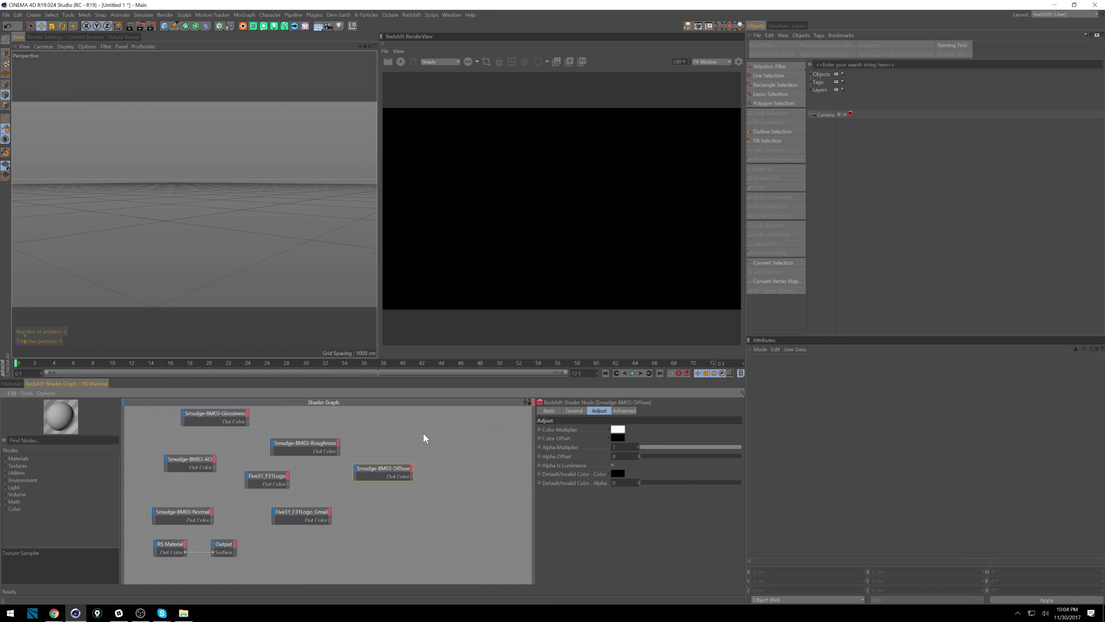
pyautogui.moveTo(190, 462); pyautogui.dragTo(193, 451)
pyautogui.moveTo(188, 508); pyautogui.dragTo(213, 490)
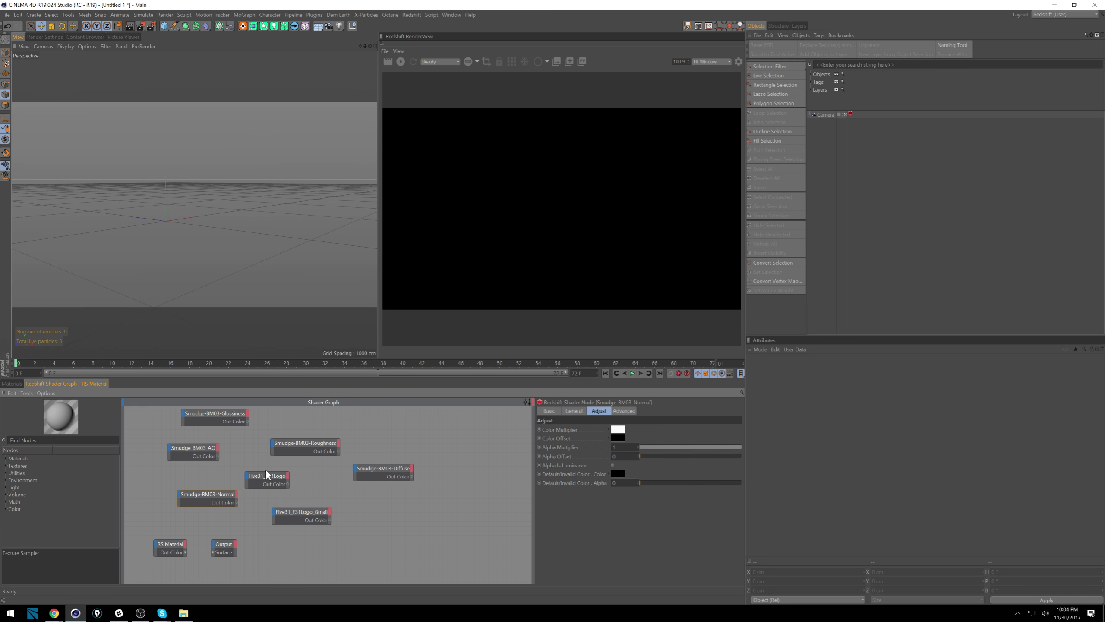